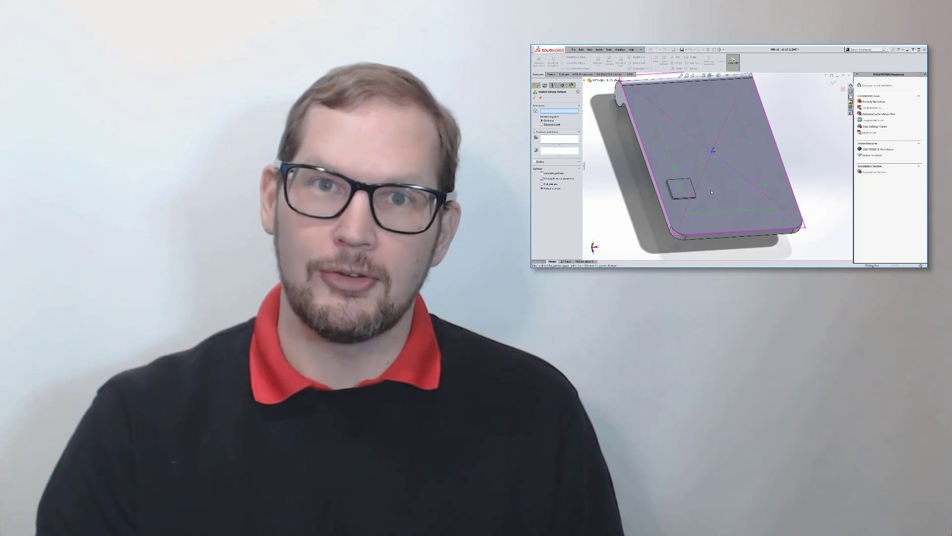
# Step: Define a sketch-driven pattern from the button layout sketch, patterning the key extrusion and its edge fillet
pyautogui.click(710, 189)
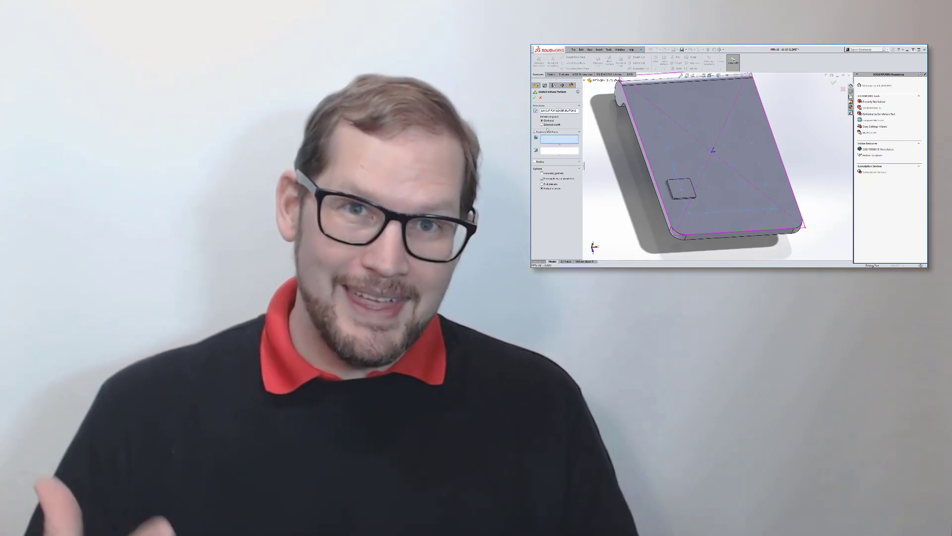
pyautogui.click(687, 196)
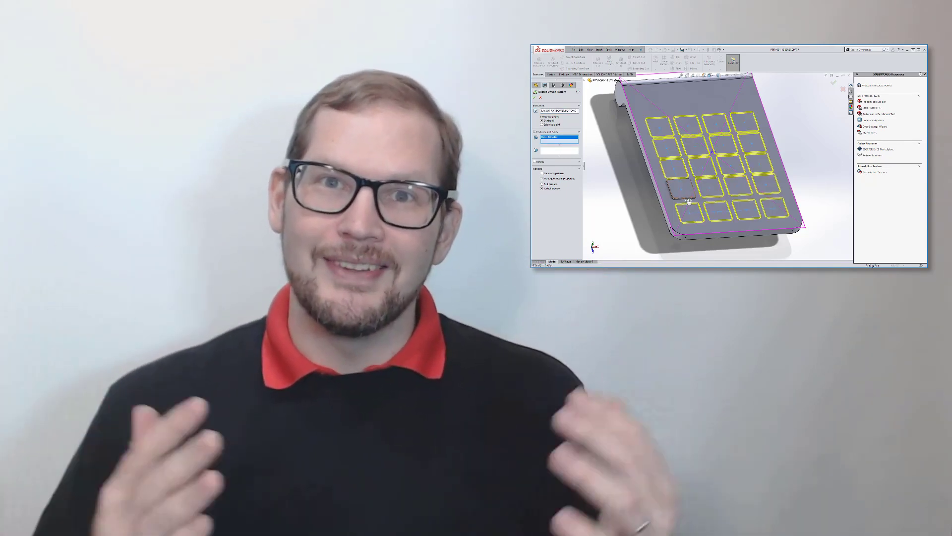
pyautogui.scroll(-5, 694, 194)
pyautogui.scroll(-2, 690, 193)
pyautogui.click(671, 196)
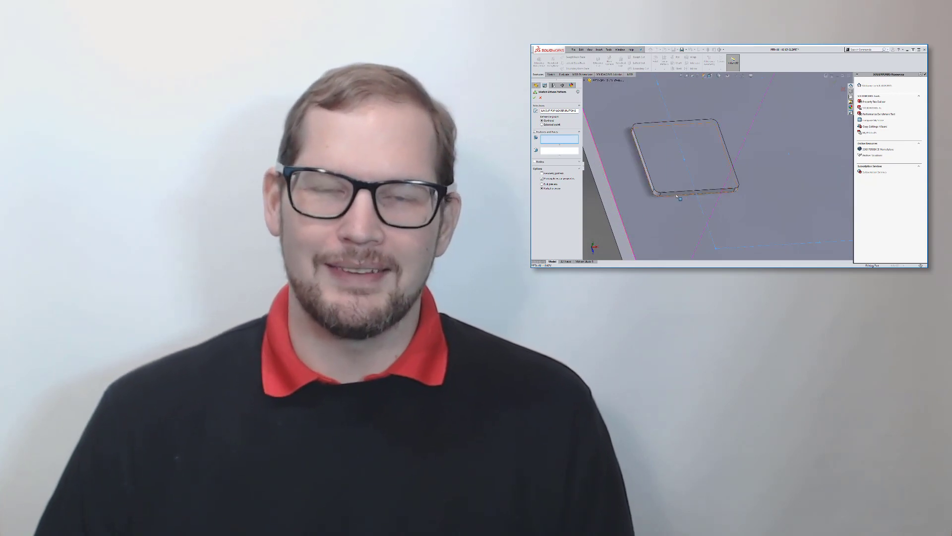
pyautogui.click(671, 189)
pyautogui.scroll(5, 734, 154)
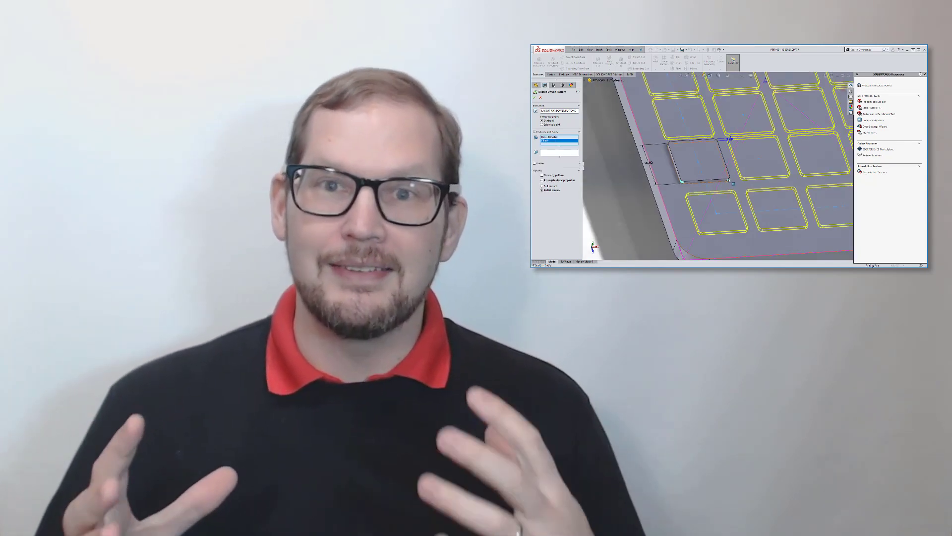
pyautogui.scroll(-2, 744, 149)
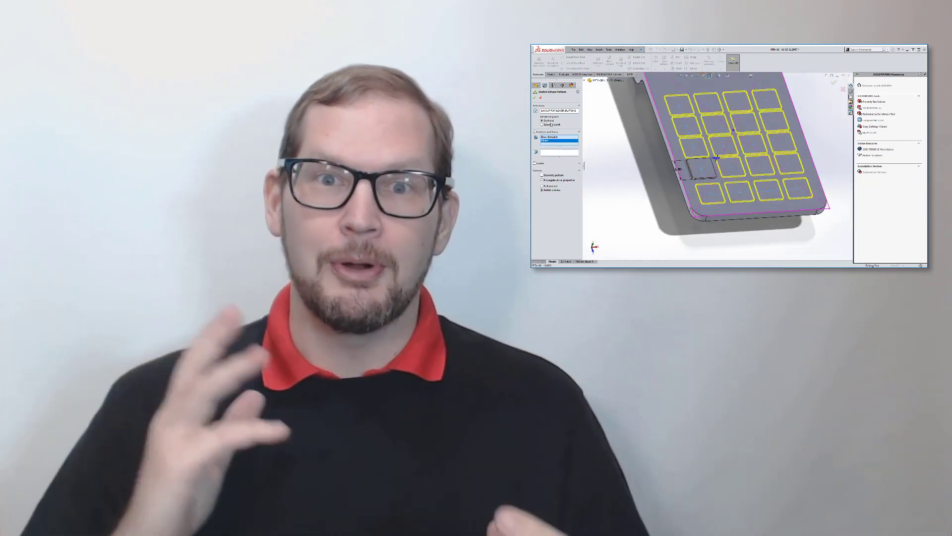
# Step: Set the pattern's reference to a selected point, pick the point at the seed key's center, and accept the pattern
pyautogui.click(549, 125)
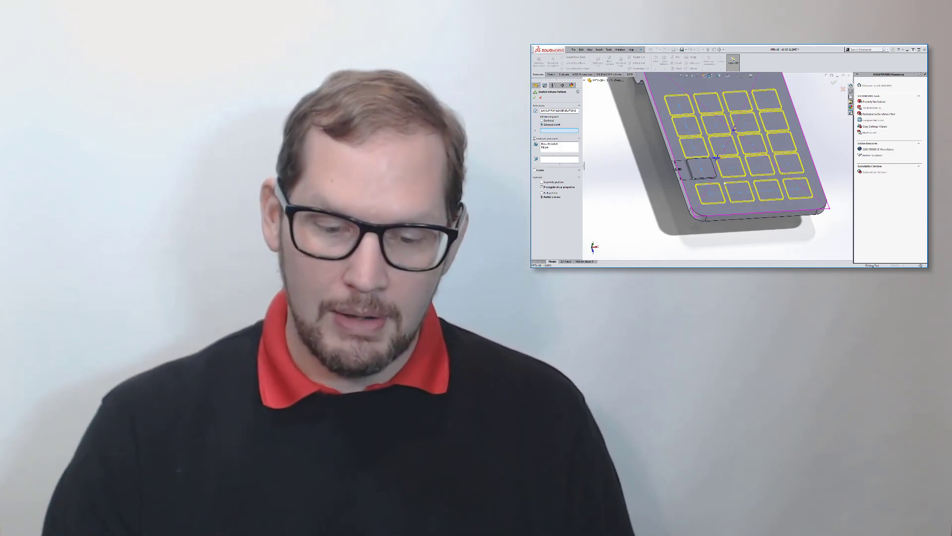
pyautogui.click(704, 172)
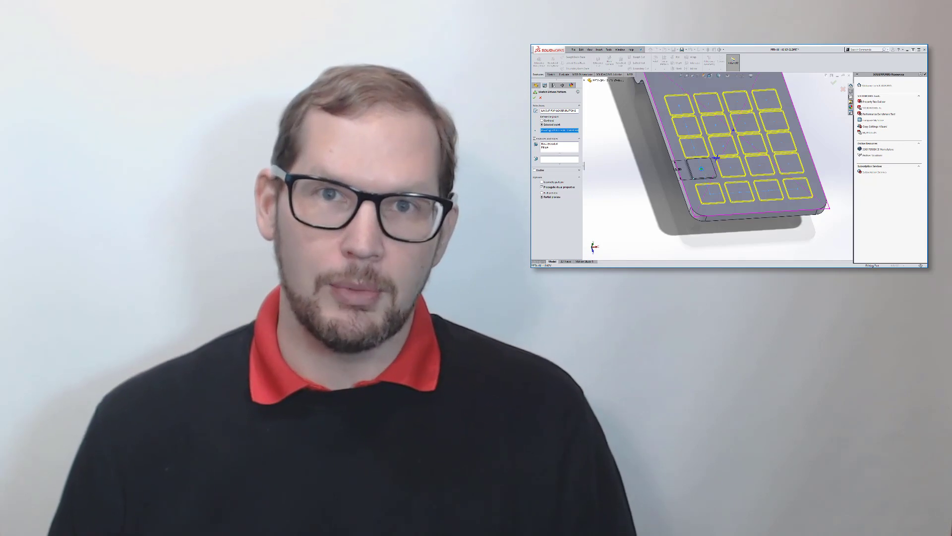
pyautogui.rightClick(704, 171)
pyautogui.scroll(2, 705, 191)
pyautogui.scroll(-3, 799, 166)
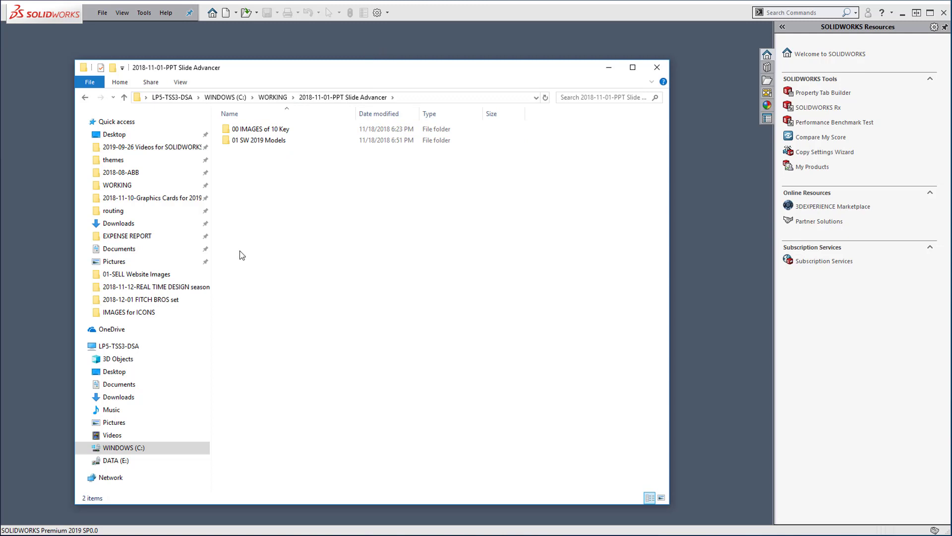
# Step: Review the back, front and side keypad photos in the "00 IMAGES of 10 Key" folder and return to SOLIDWORKS
pyautogui.doubleClick(259, 129)
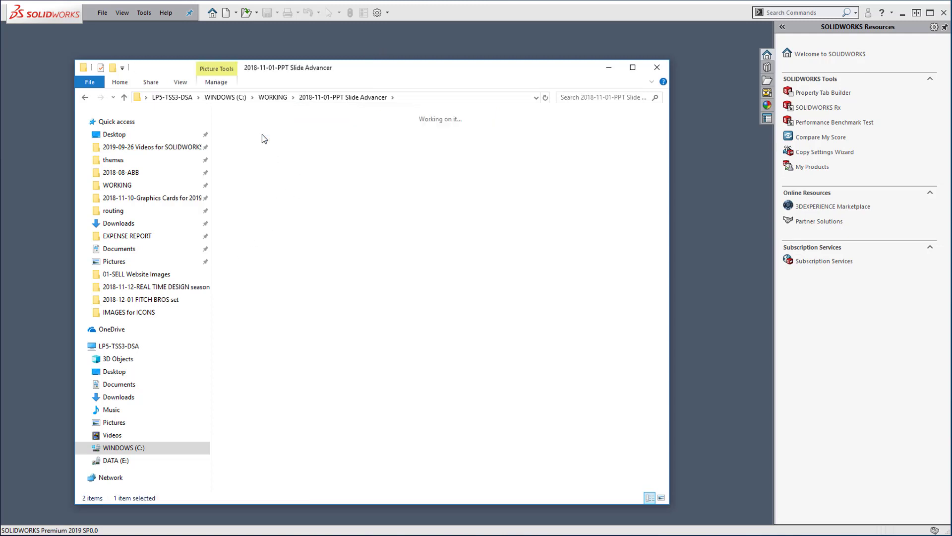
pyautogui.doubleClick(237, 144)
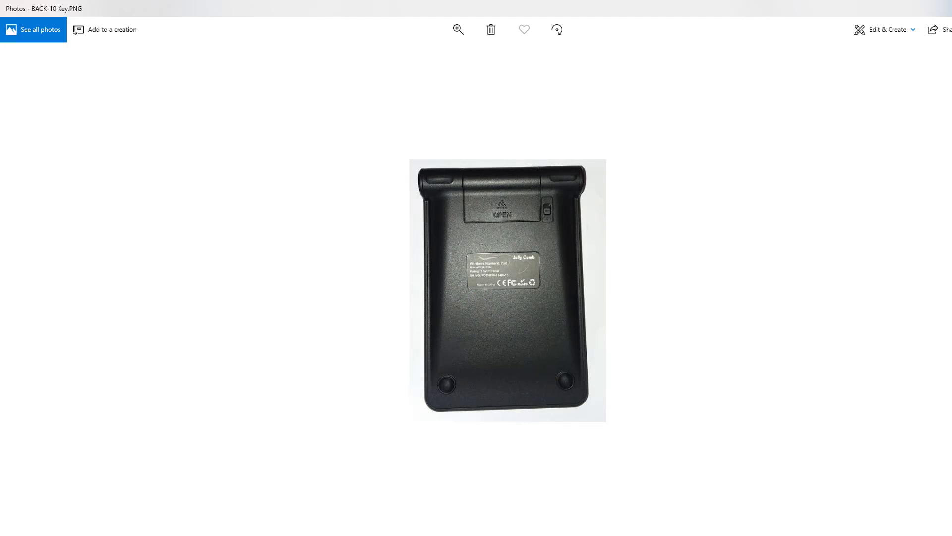
pyautogui.press('Right')
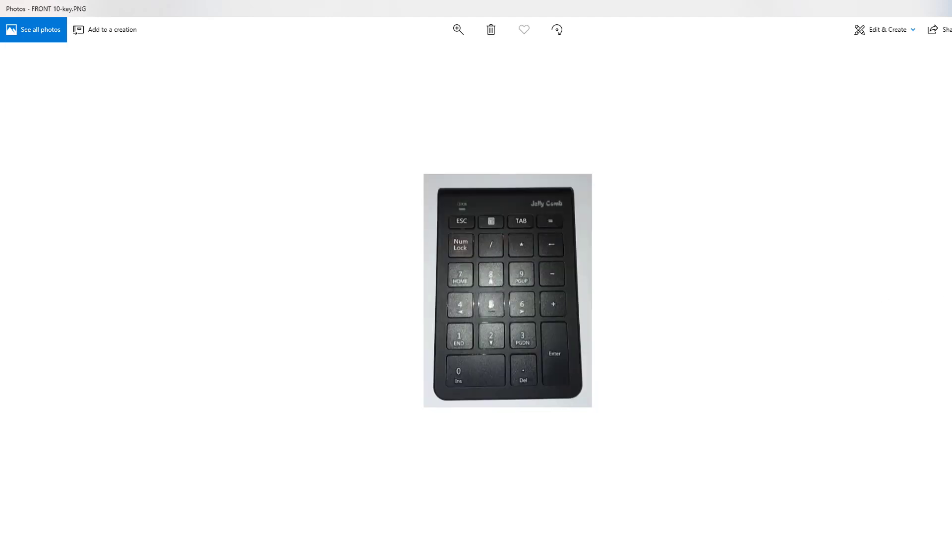
pyautogui.press('Right')
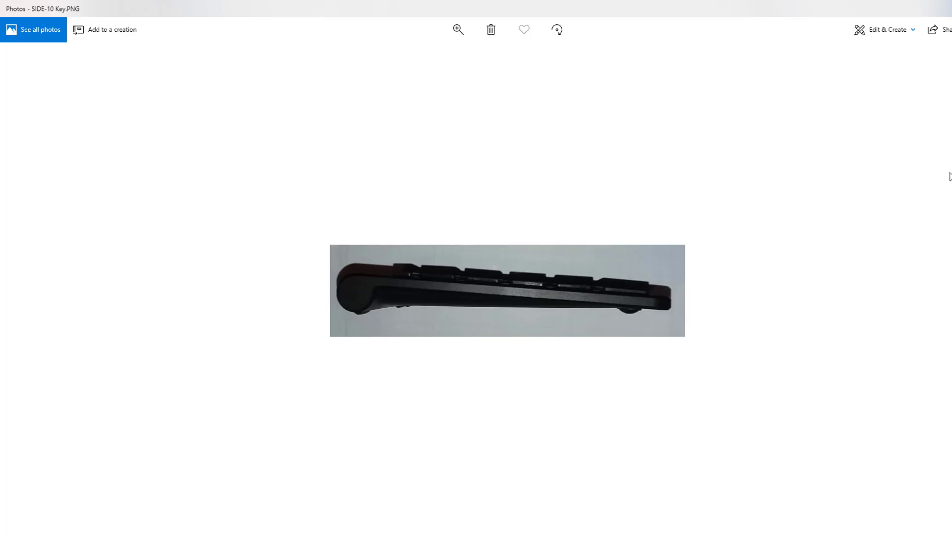
pyautogui.hotkey('alt', 'F4')
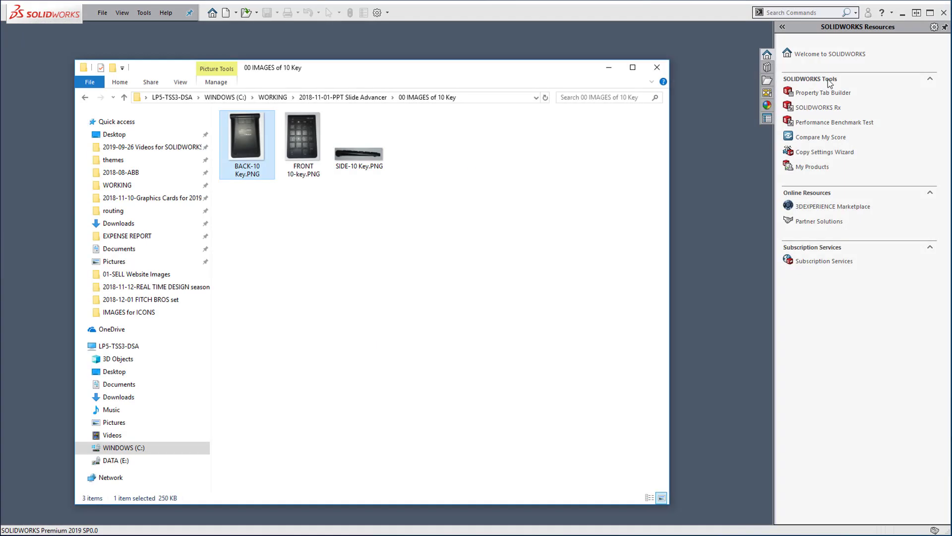
pyautogui.click(691, 160)
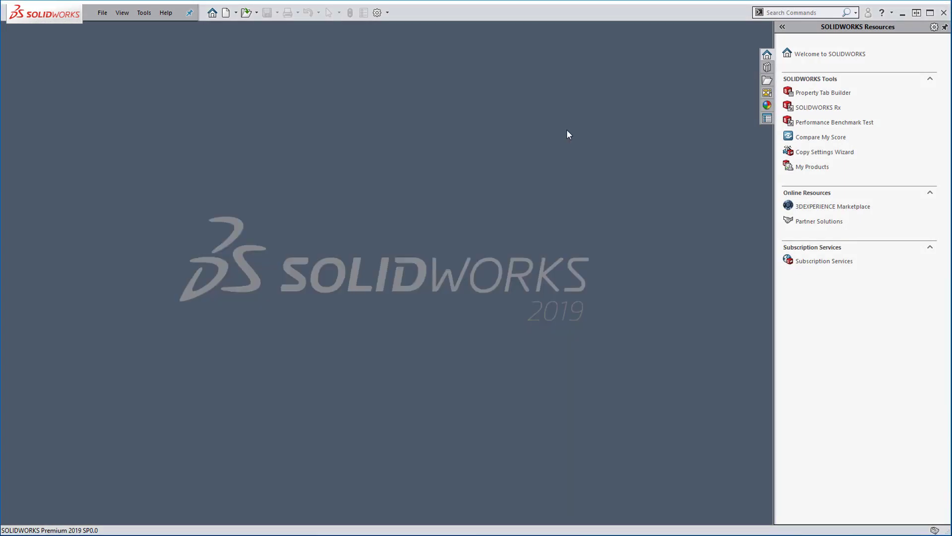
# Step: Create a new part and start a sketch on the Top Plane
pyautogui.click(227, 14)
pyautogui.click(251, 198)
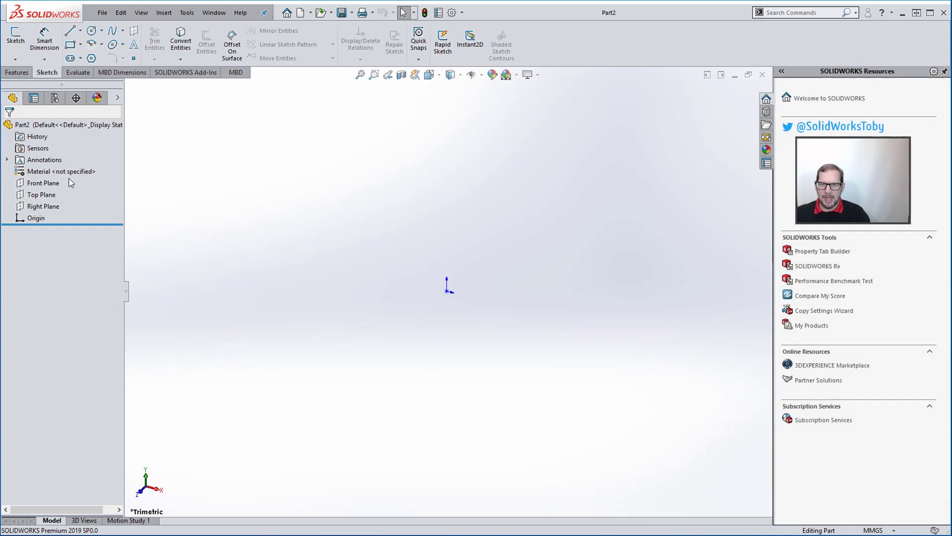
pyautogui.click(41, 194)
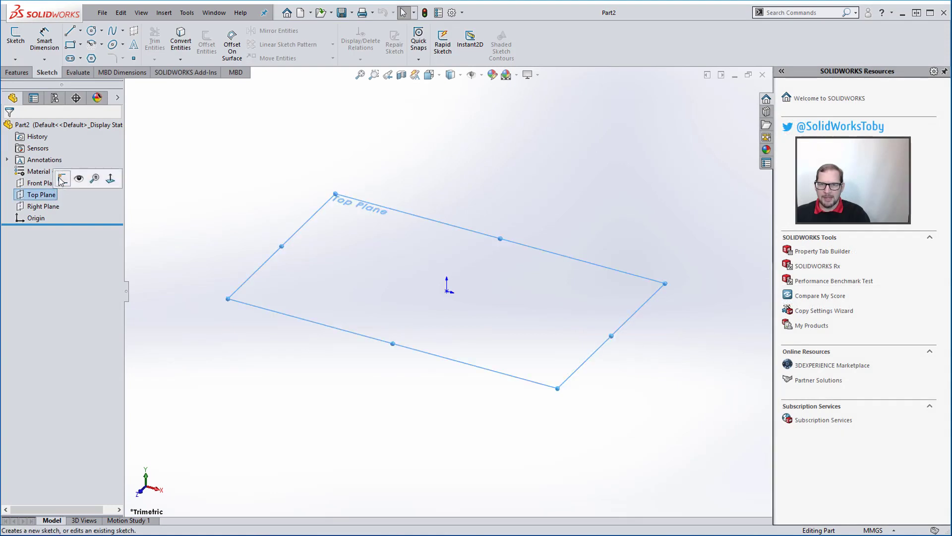
pyautogui.click(62, 183)
# Step: Sketch a center rectangle on the origin, 132 mm high and 88 mm wide
pyautogui.press('s')
pyautogui.click(421, 282)
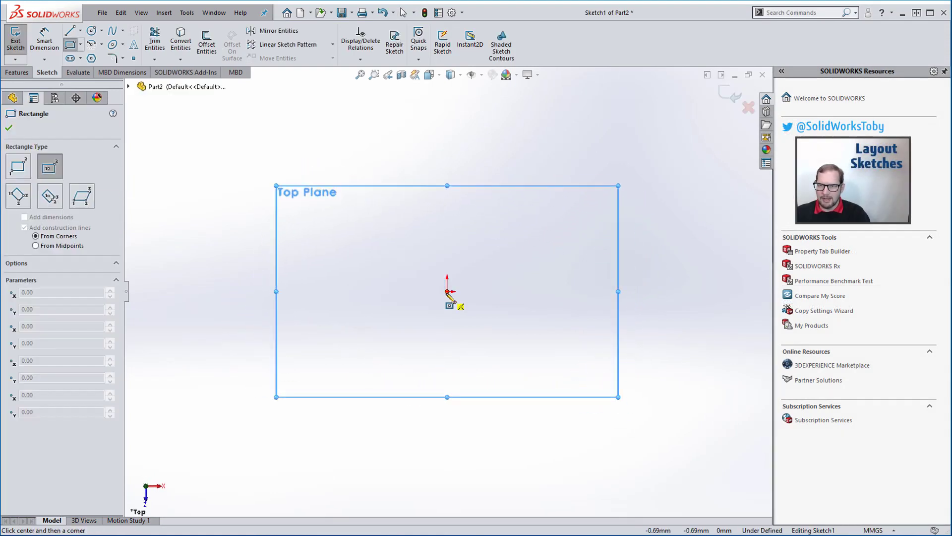
pyautogui.click(447, 291)
pyautogui.click(481, 235)
pyautogui.write('132')
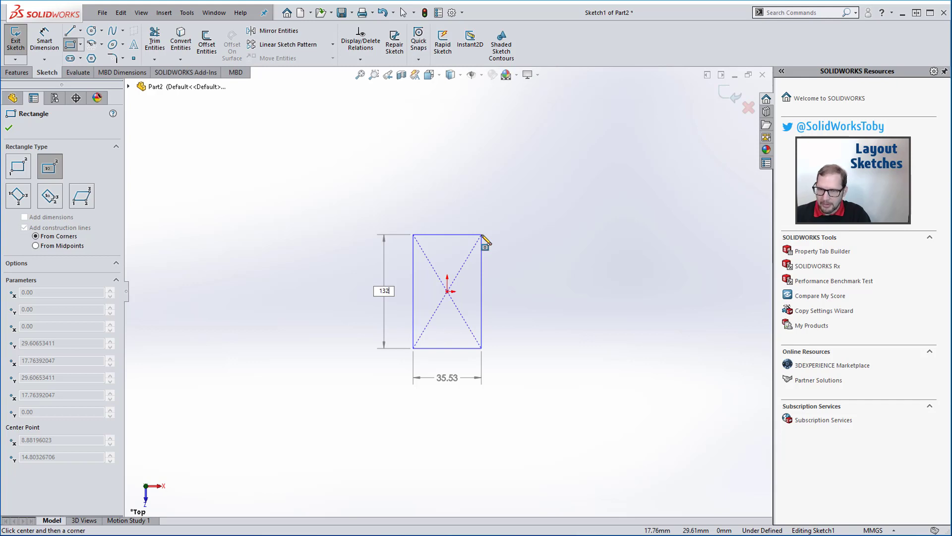
pyautogui.press('Tab')
pyautogui.write('8')
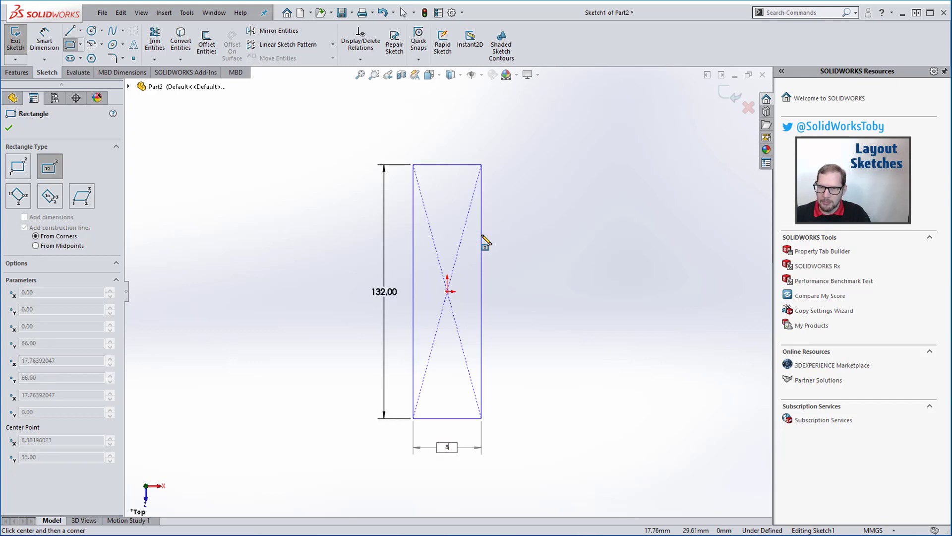
pyautogui.write('8')
pyautogui.press('Return')
pyautogui.press('Escape')
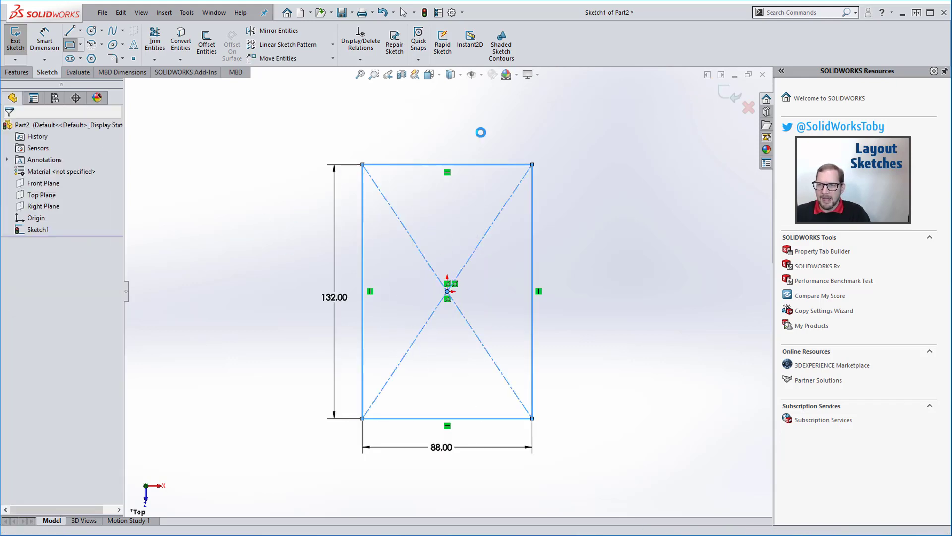
# Step: Close the rectangle sketch and rename it TOP LAYOUT
pyautogui.click(33, 228)
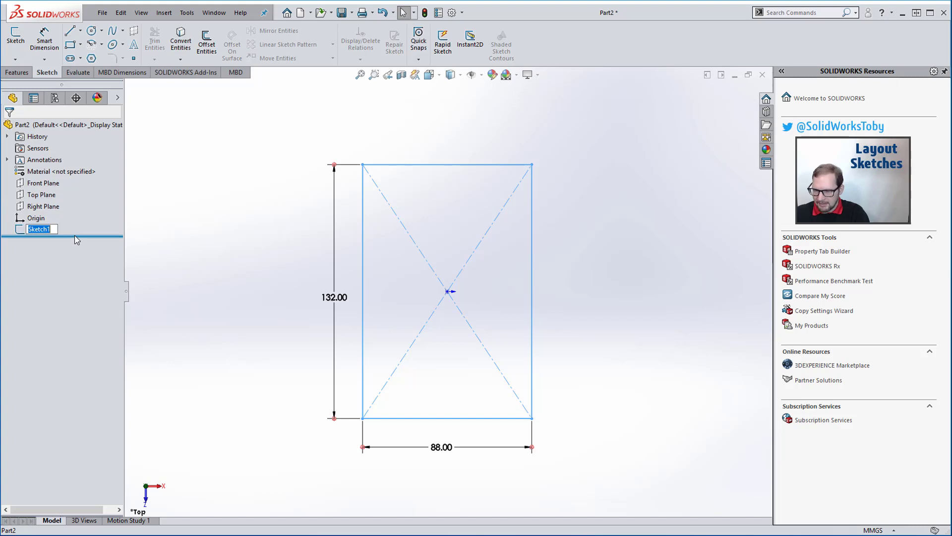
pyautogui.write('TO')
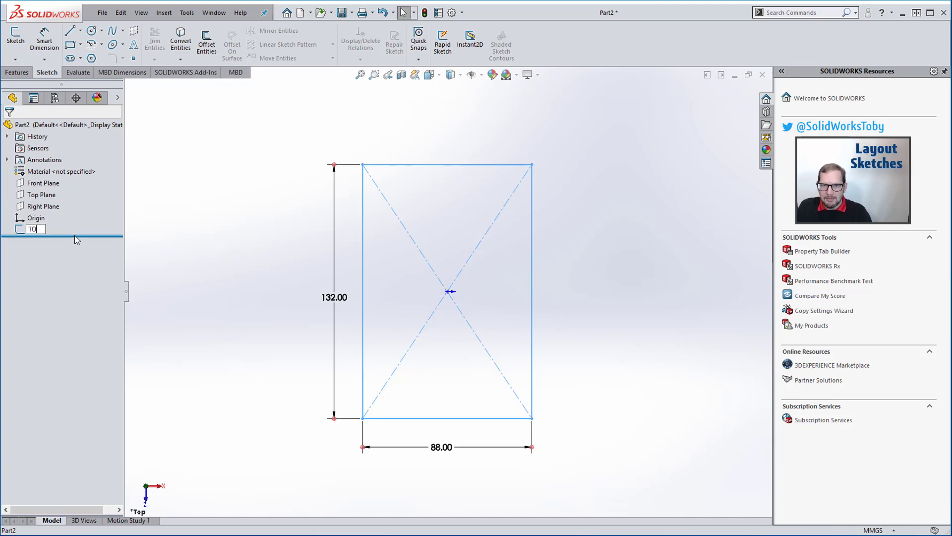
pyautogui.write('P LAYOUT')
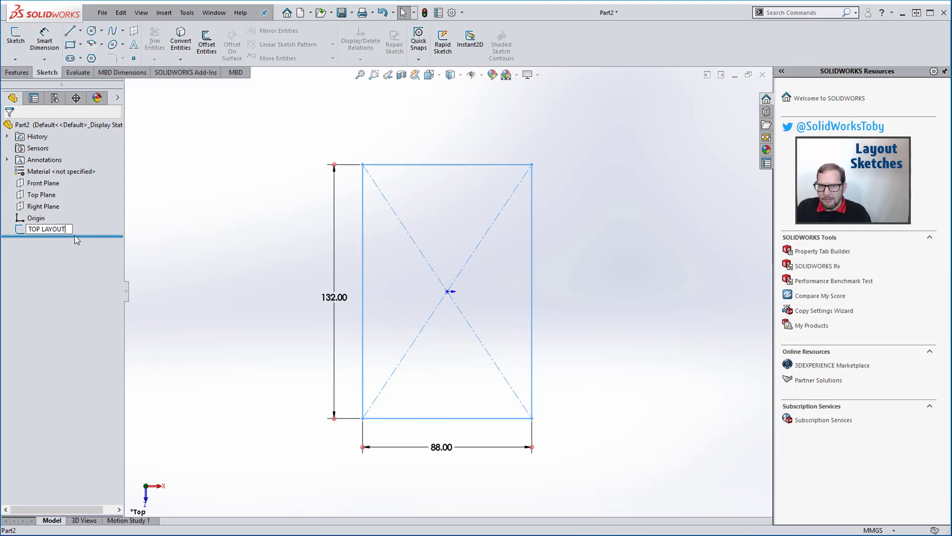
pyautogui.press('Return')
pyautogui.click(196, 149)
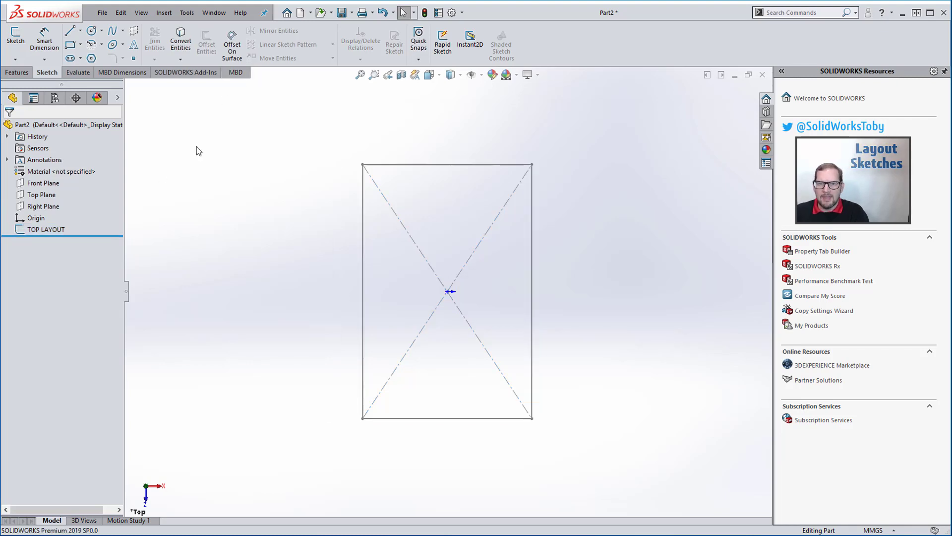
# Step: Start a new sketch on the Top Plane and insert the front keypad photo as a sketch picture
pyautogui.click(53, 196)
pyautogui.click(70, 181)
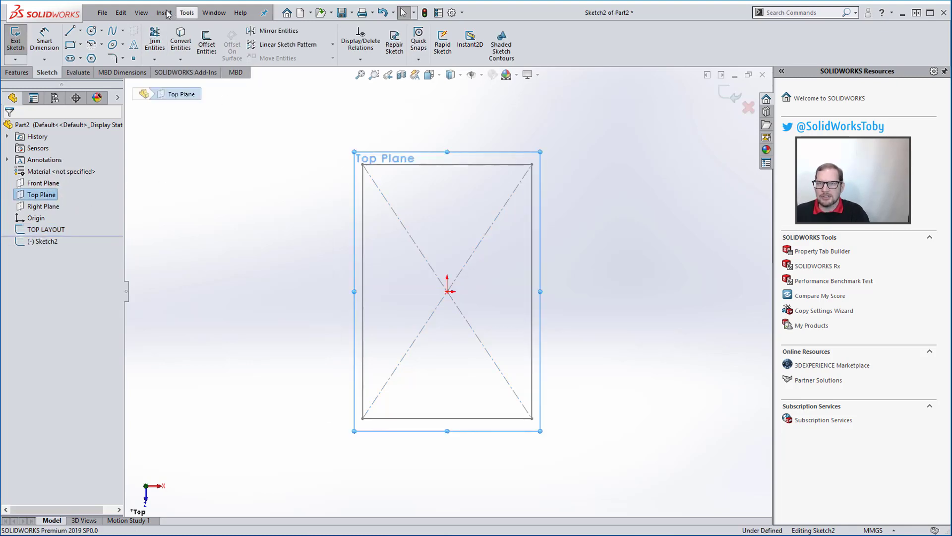
pyautogui.click(186, 13)
pyautogui.moveTo(230, 284)
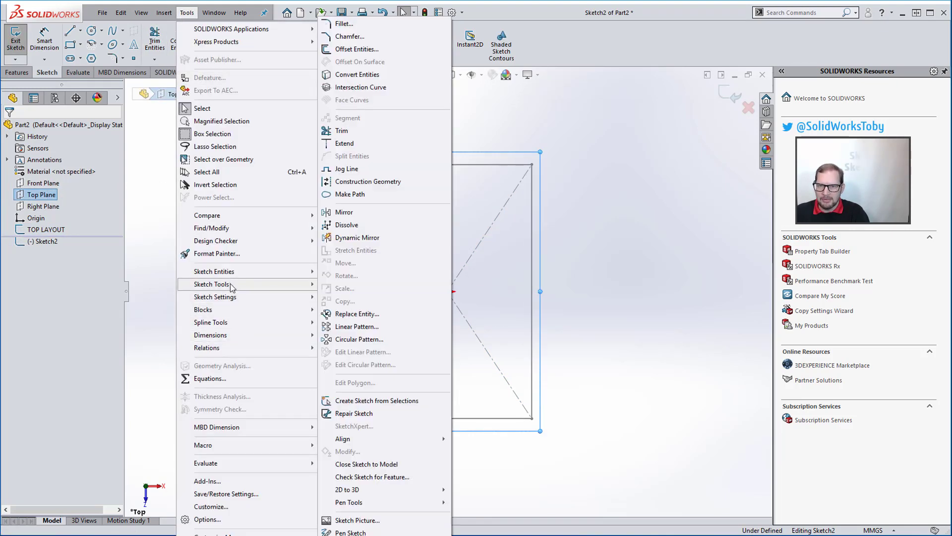
pyautogui.click(370, 518)
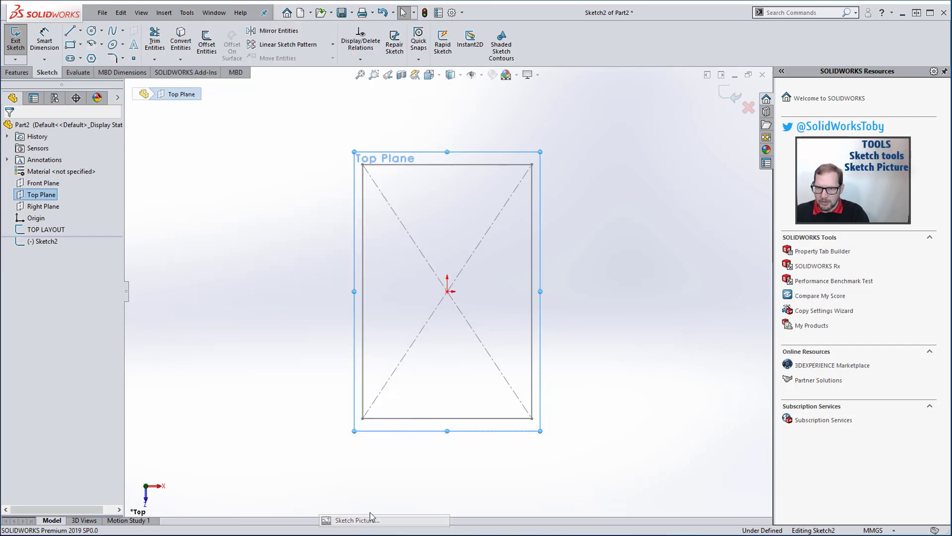
pyautogui.doubleClick(536, 203)
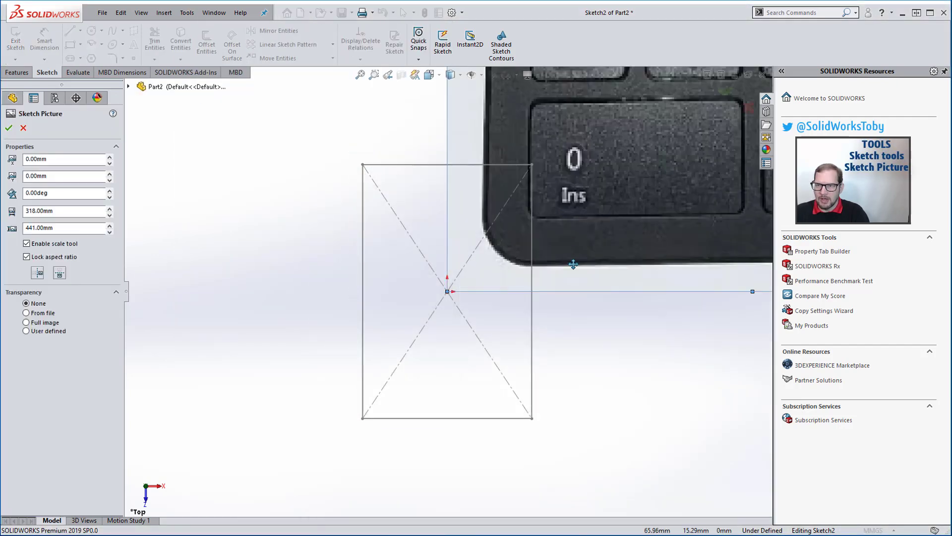
# Step: Move the inserted keypad picture so that it lies over the layout rectangle
pyautogui.moveTo(567, 220); pyautogui.dragTo(359, 374)
pyautogui.scroll(-3, 426, 317)
pyautogui.scroll(9, 478, 290)
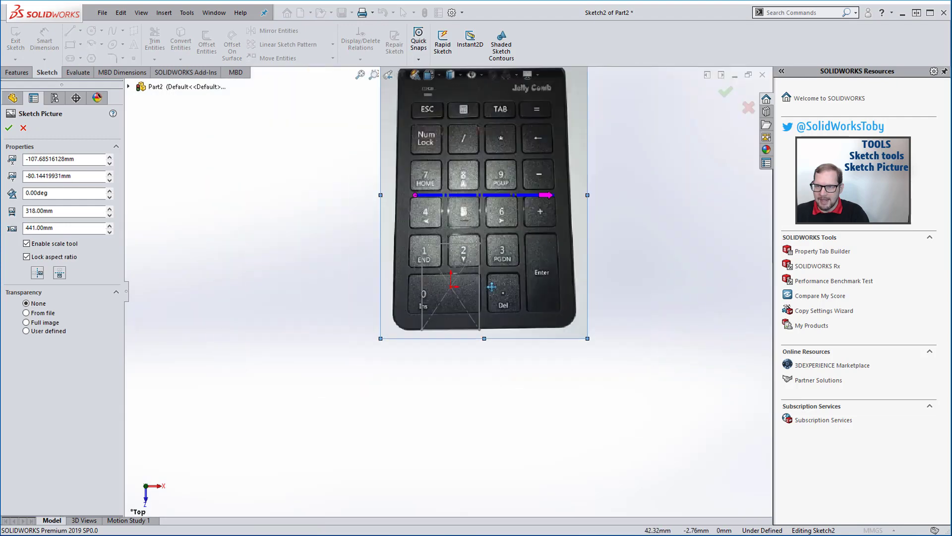
pyautogui.scroll(2, 492, 287)
pyautogui.scroll(-2, 506, 258)
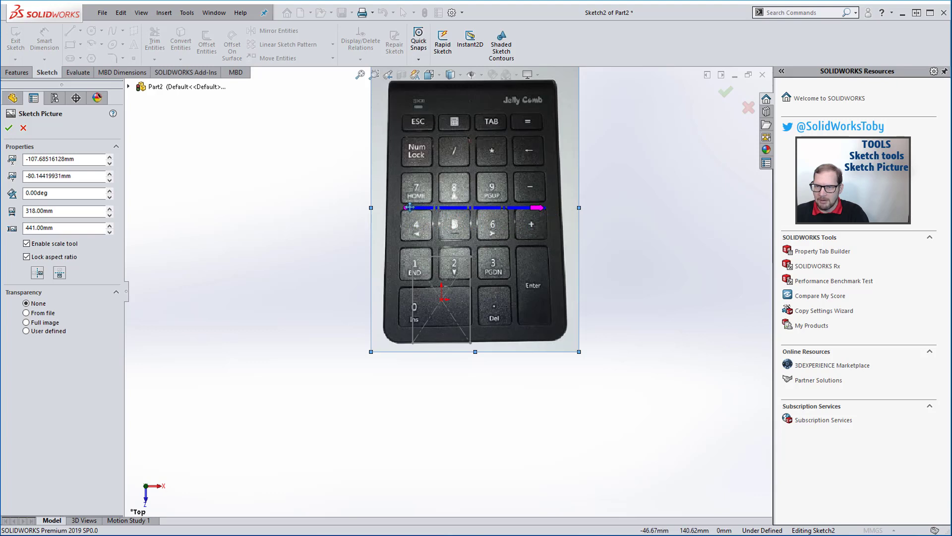
# Step: Stretch the picture's scale line across the keypad's full width and set its length to 88 mm
pyautogui.moveTo(408, 211); pyautogui.dragTo(389, 208)
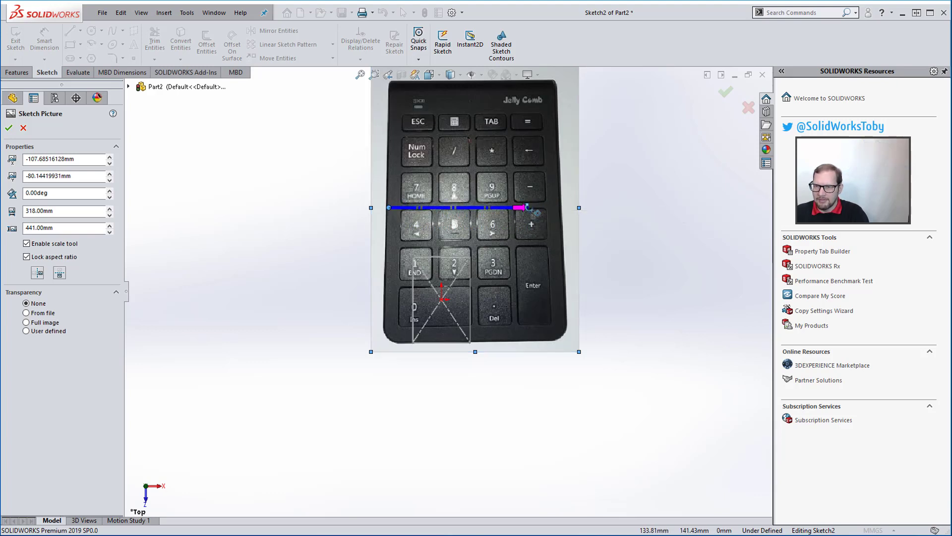
pyautogui.moveTo(528, 207); pyautogui.dragTo(557, 207)
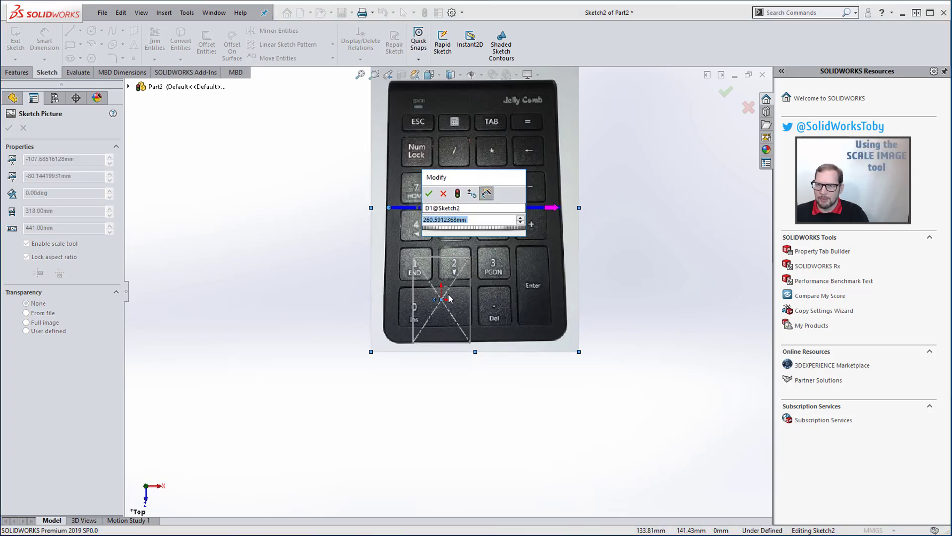
pyautogui.moveTo(469, 182); pyautogui.dragTo(426, 246)
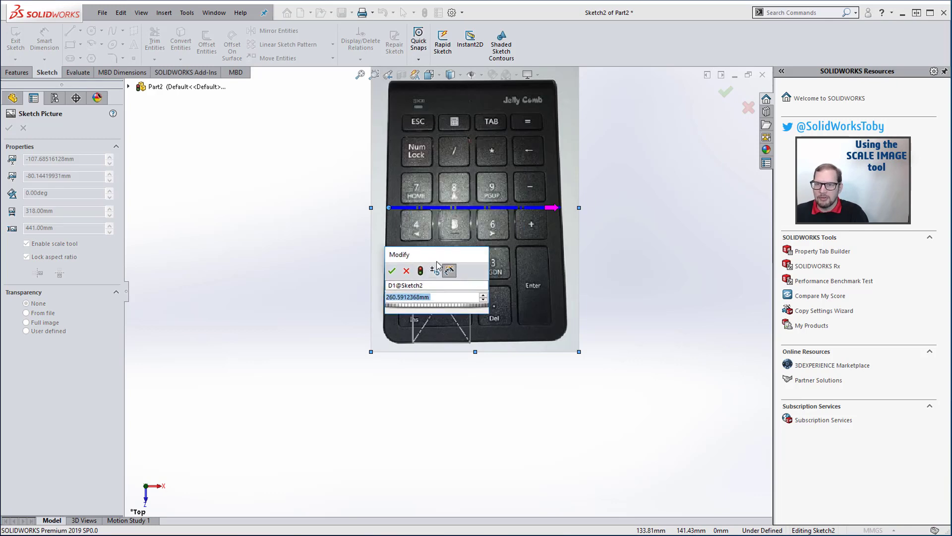
pyautogui.write('88')
pyautogui.press('Return')
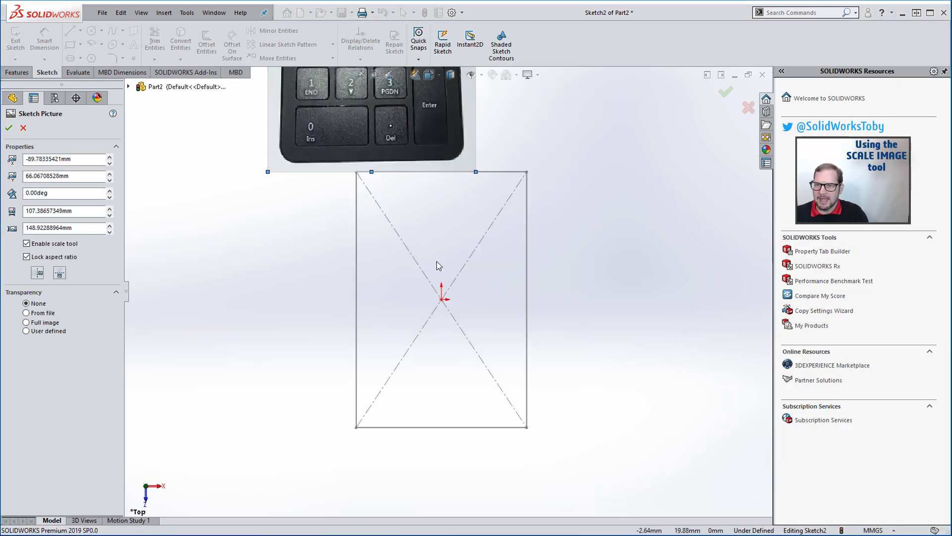
# Step: Reposition the scaled keypad picture so its outline lines up with the layout rectangle
pyautogui.scroll(4, 432, 214)
pyautogui.moveTo(421, 187)
pyautogui.mouseDown()
pyautogui.moveTo(450, 320)
pyautogui.moveTo(454, 311)
pyautogui.mouseUp()
pyautogui.scroll(-4, 453, 311)
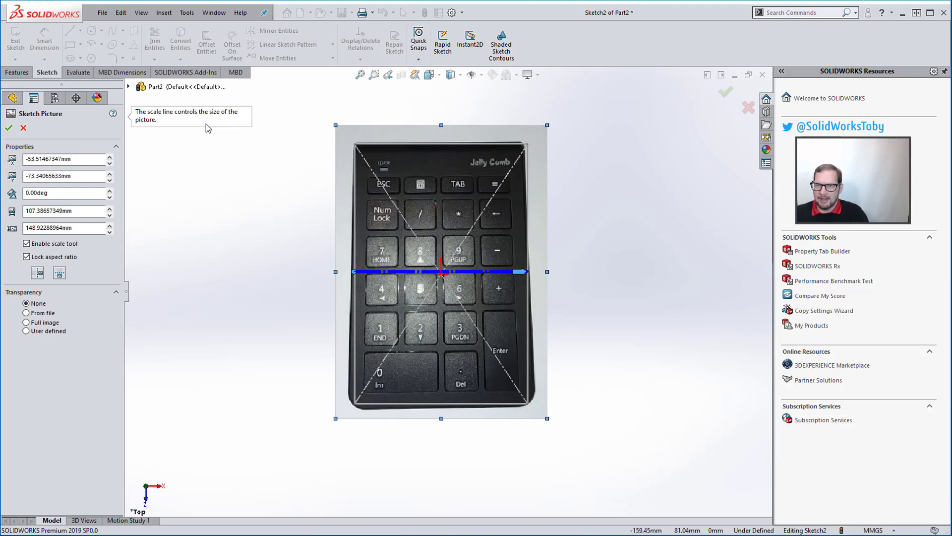
# Step: Disable the picture's scale tool and resize it to about 98.7 by 136.9 mm, aligned with the layout rectangle's lower corners
pyautogui.click(26, 244)
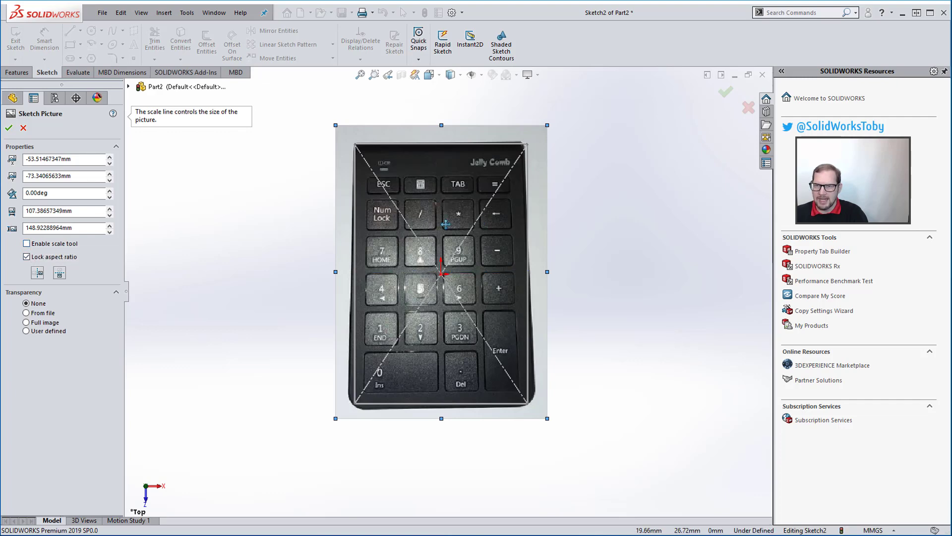
pyautogui.moveTo(548, 127)
pyautogui.mouseDown()
pyautogui.moveTo(556, 136)
pyautogui.moveTo(542, 144)
pyautogui.moveTo(550, 138)
pyautogui.mouseUp()
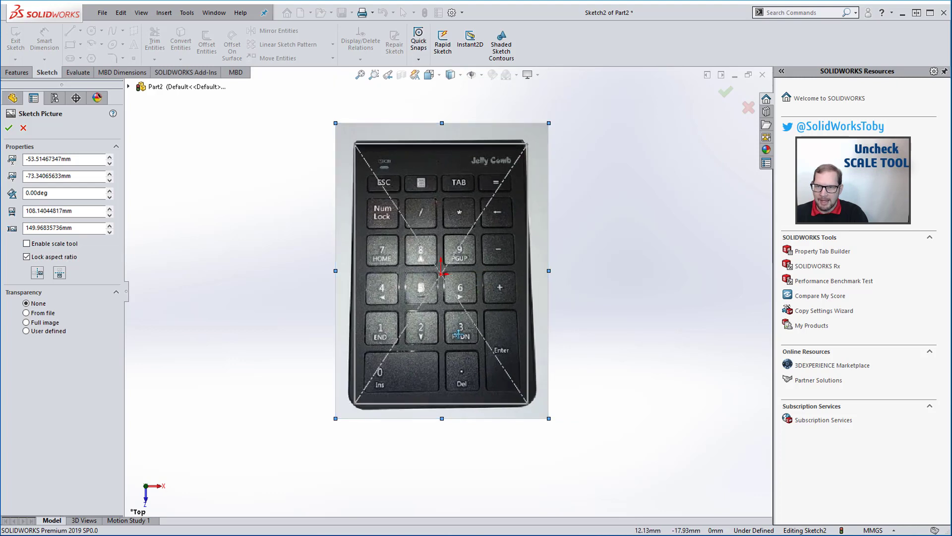
pyautogui.moveTo(457, 333); pyautogui.dragTo(459, 328)
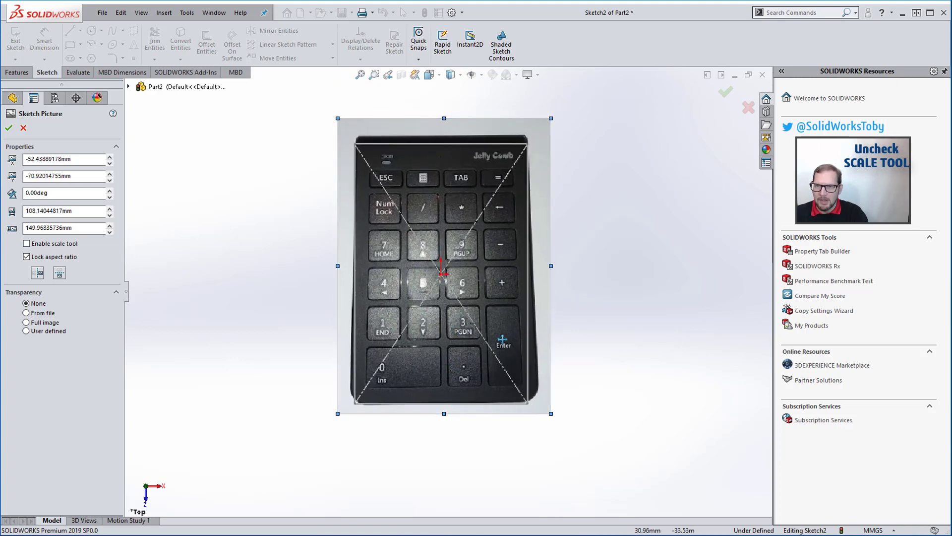
pyautogui.scroll(-1, 412, 387)
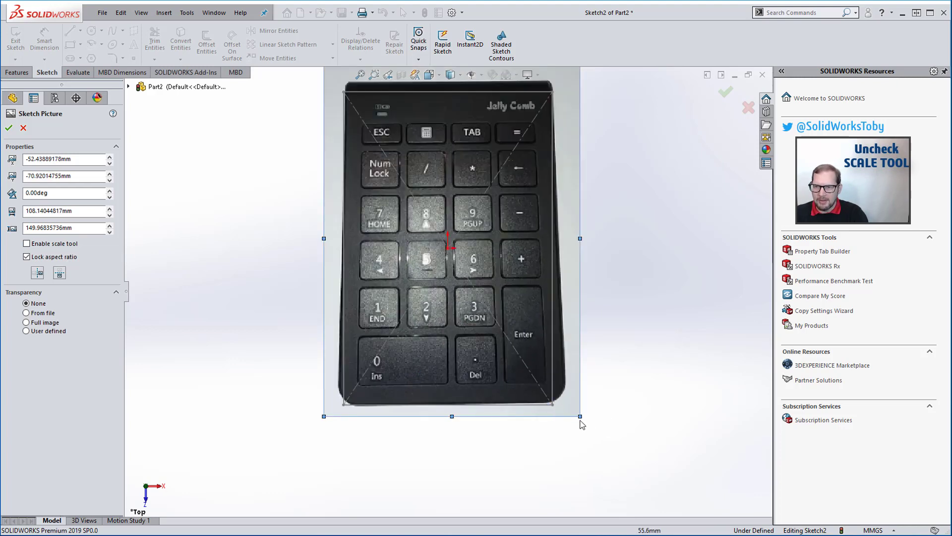
pyautogui.moveTo(582, 418); pyautogui.dragTo(560, 387)
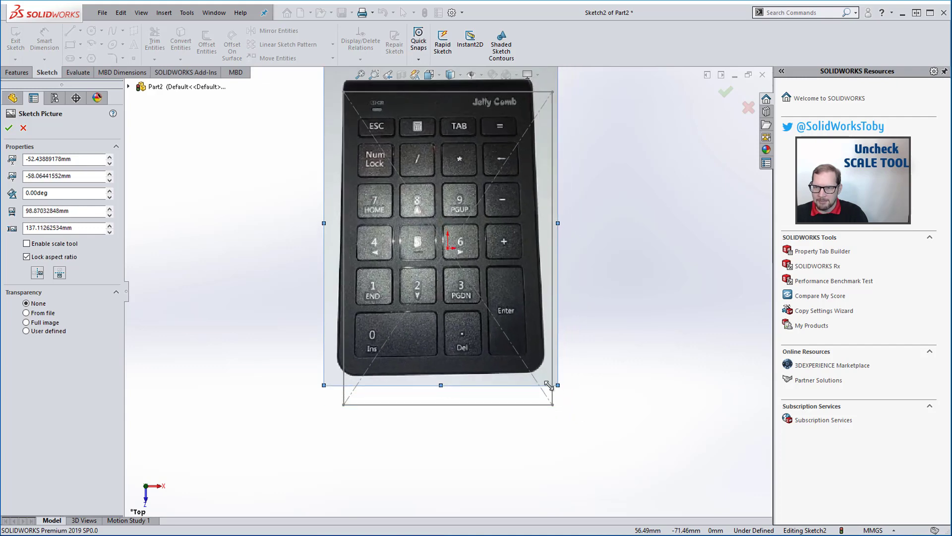
pyautogui.moveTo(423, 366); pyautogui.dragTo(429, 395)
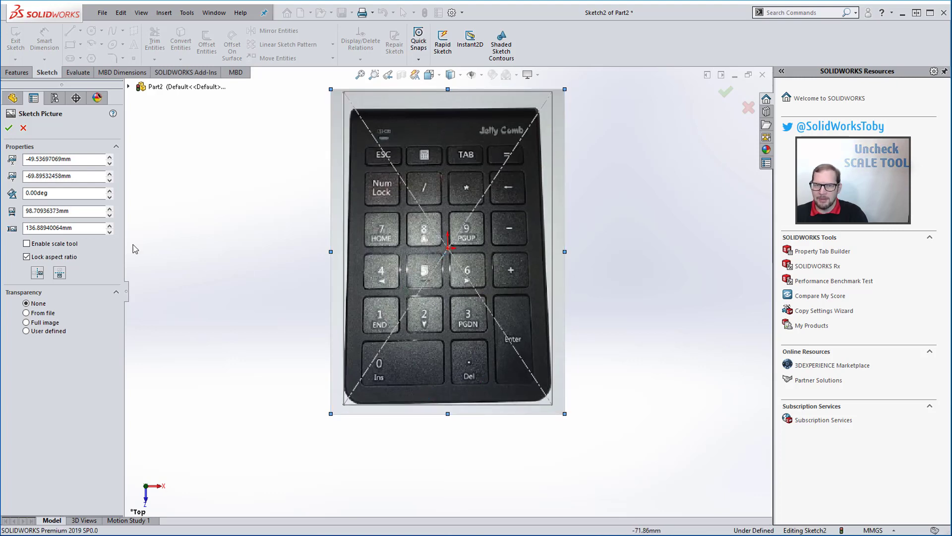
# Step: Rotate the keypad picture to -0.70 degrees, and stretch its height to about 144.6 mm with the aspect ratio unlocked
pyautogui.click(110, 190)
pyautogui.click(109, 197)
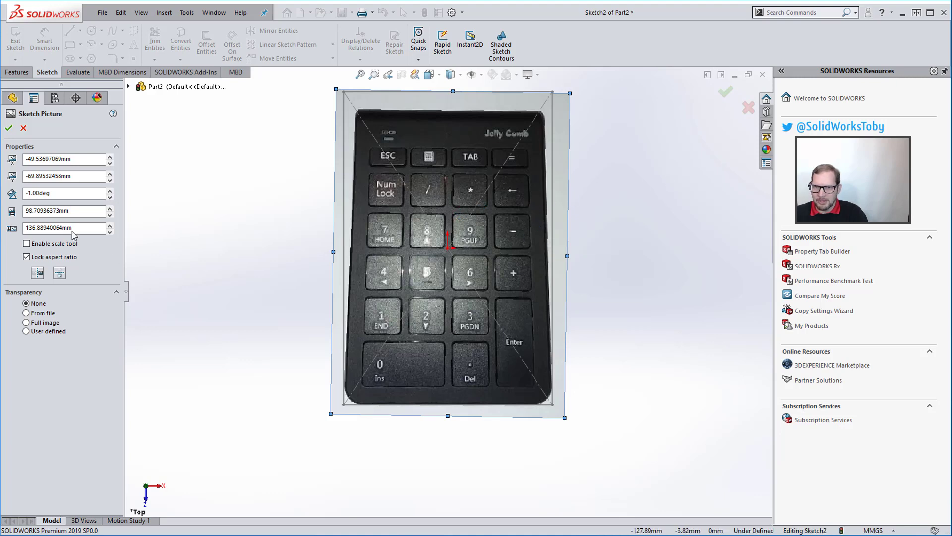
pyautogui.moveTo(71, 193); pyautogui.dragTo(26, 193)
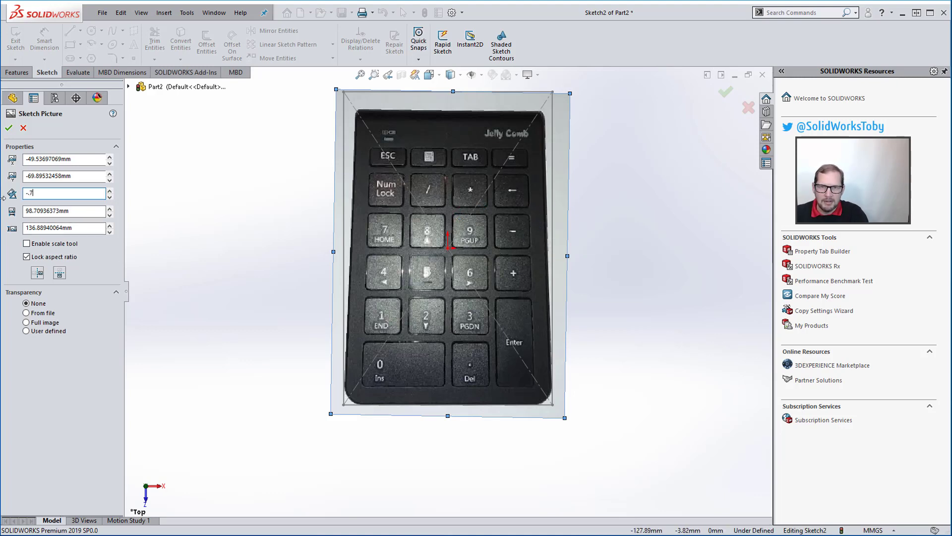
pyautogui.press('Return')
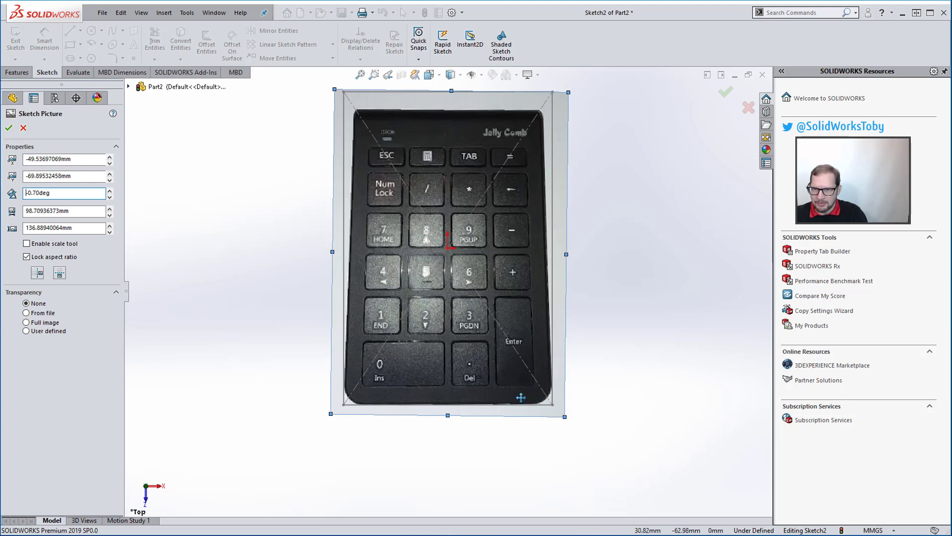
pyautogui.scroll(1, 492, 118)
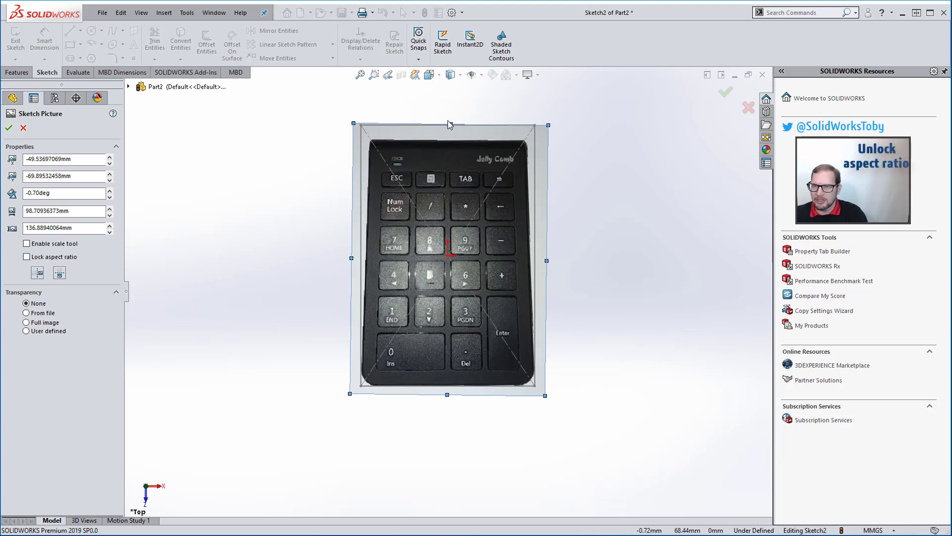
pyautogui.moveTo(451, 124); pyautogui.dragTo(452, 110)
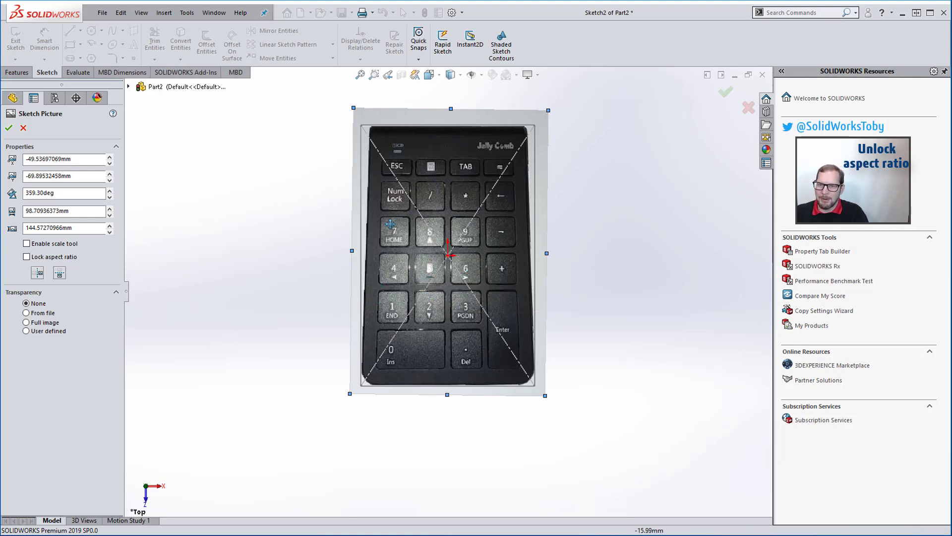
# Step: Set the picture's full-image transparency to 0.60 and exit the sketch
pyautogui.click(40, 322)
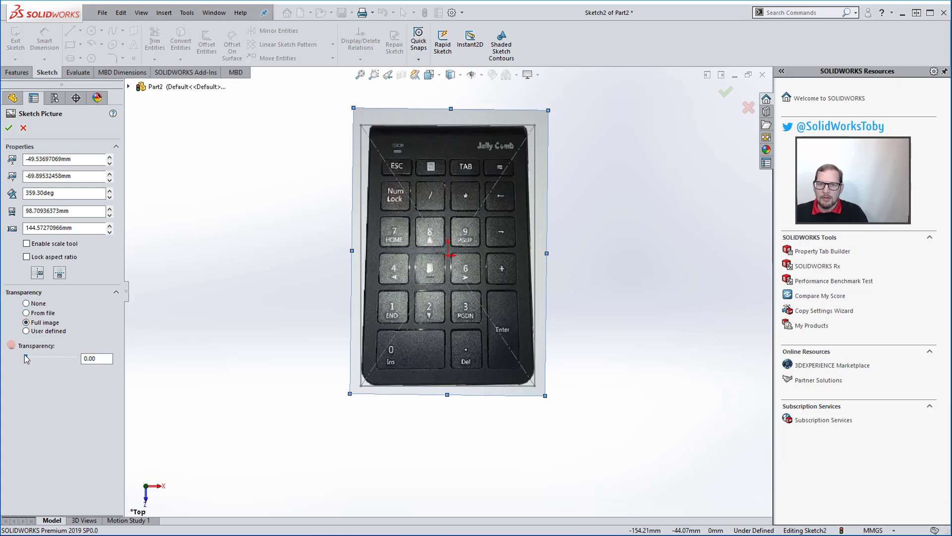
pyautogui.click(47, 358)
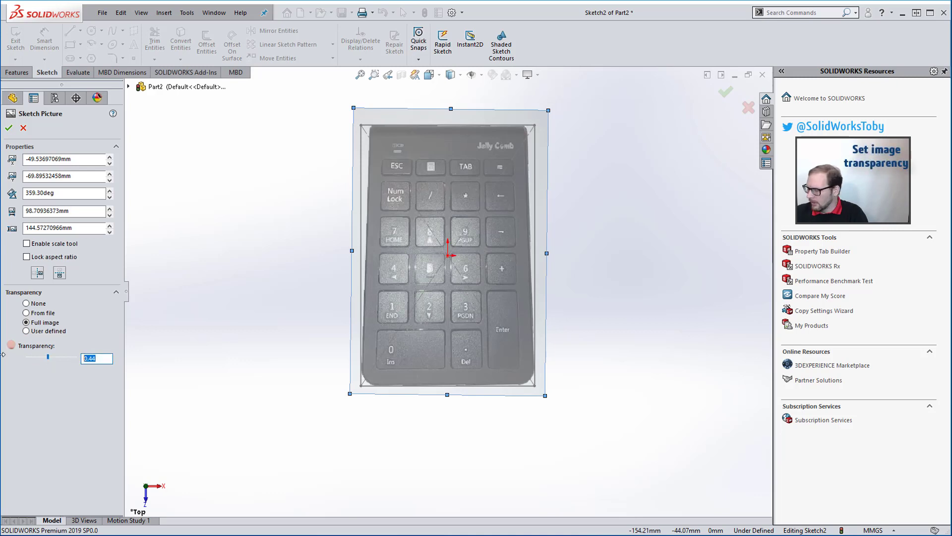
pyautogui.write('.6')
pyautogui.press('Return')
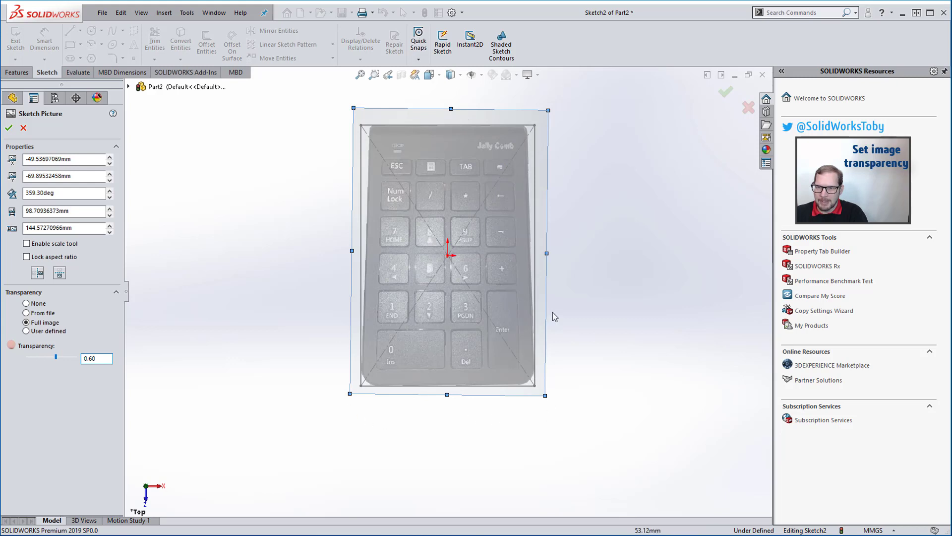
pyautogui.click(23, 128)
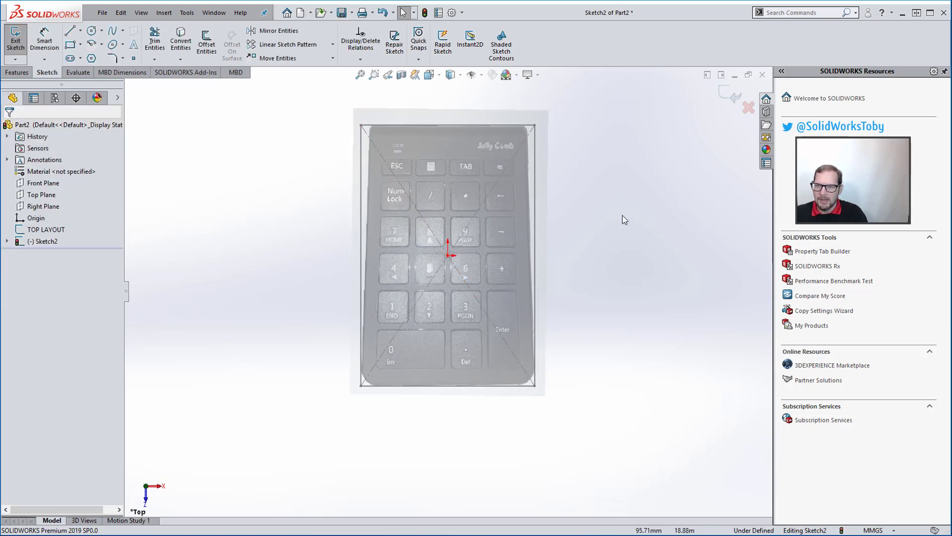
pyautogui.click(730, 95)
# Step: Rename the picture sketch as IMAGE-TOP
pyautogui.click(47, 243)
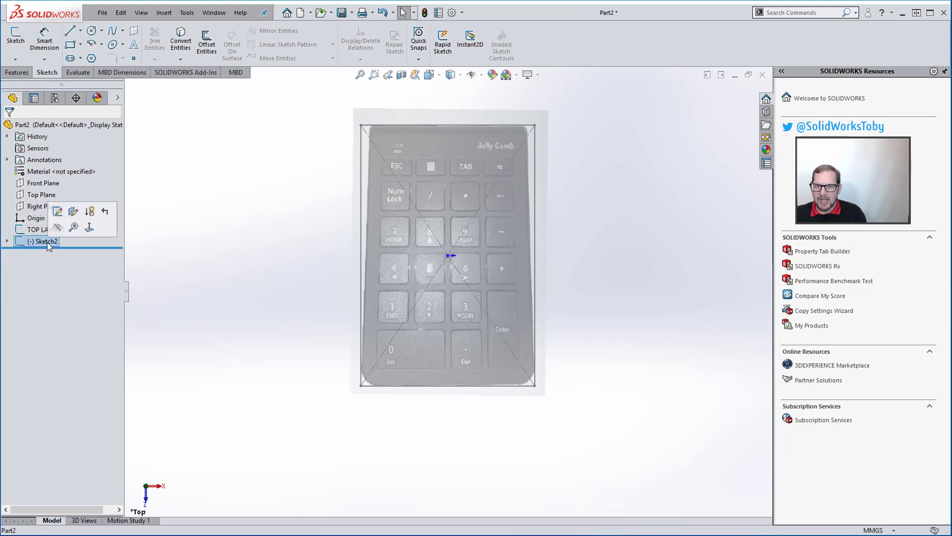
pyautogui.click(47, 242)
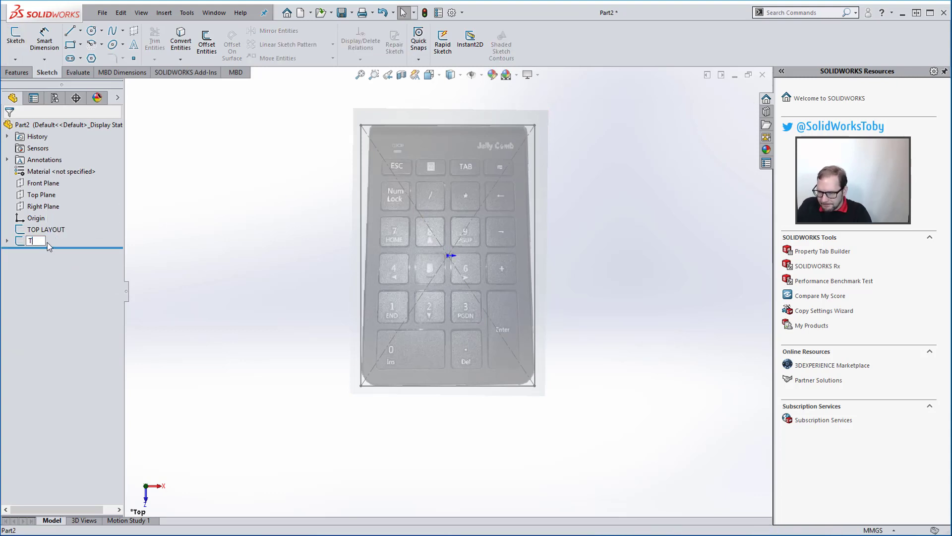
pyautogui.write('TO')
pyautogui.press('BackSpace')
pyautogui.press('BackSpace')
pyautogui.write('IMAGE-TOP')
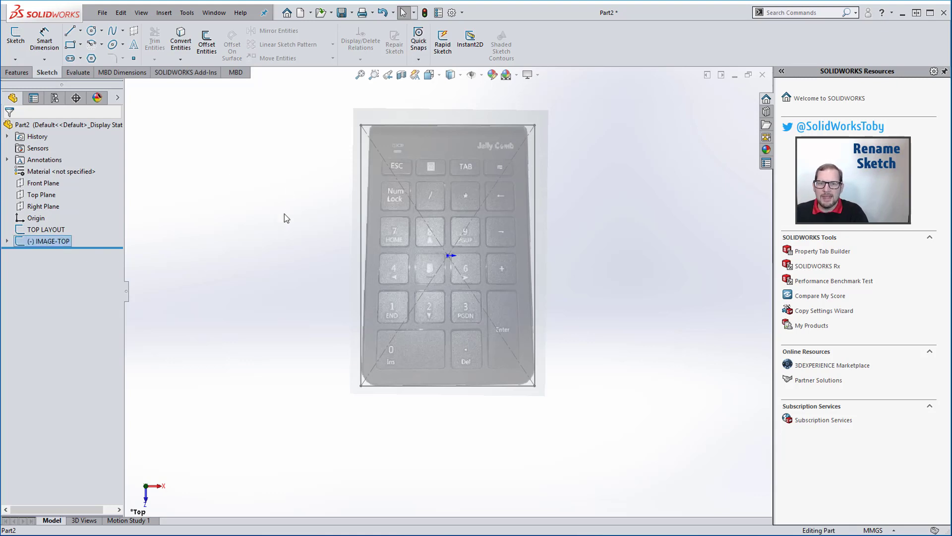
# Step: Hide the IMAGE-TOP sketch and show it again
pyautogui.click(35, 242)
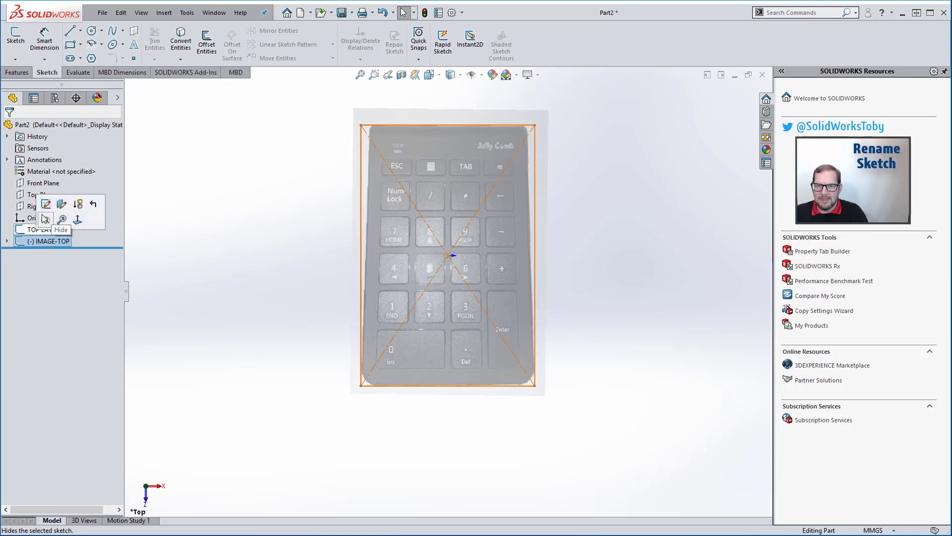
pyautogui.click(45, 218)
pyautogui.click(52, 246)
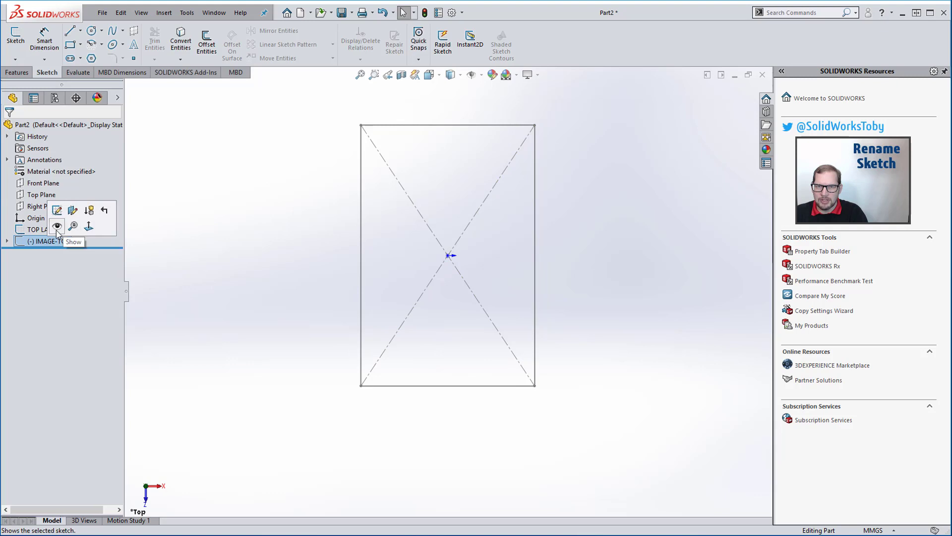
pyautogui.click(46, 219)
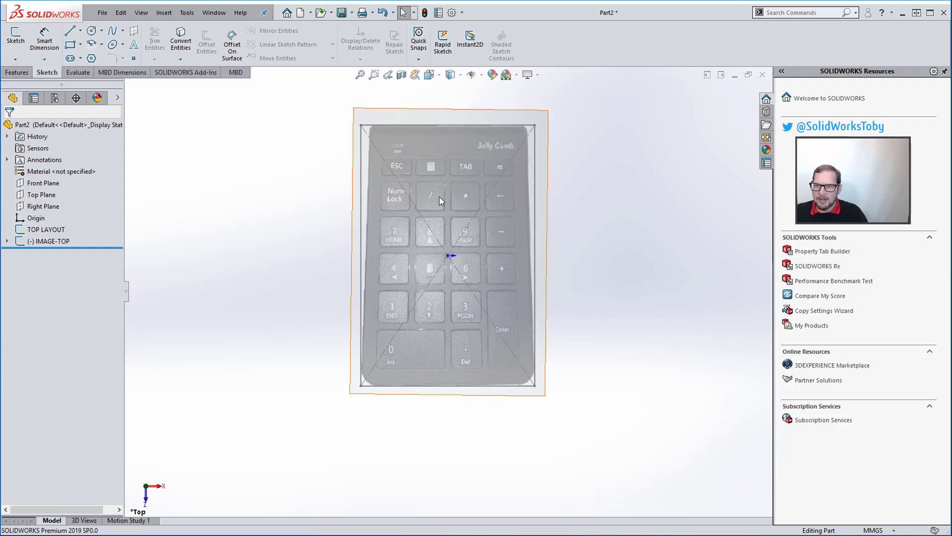
# Step: Turn the view to the keypad's side and start a new sketch on the Right Plane
pyautogui.hotkey('shift', 'Right')
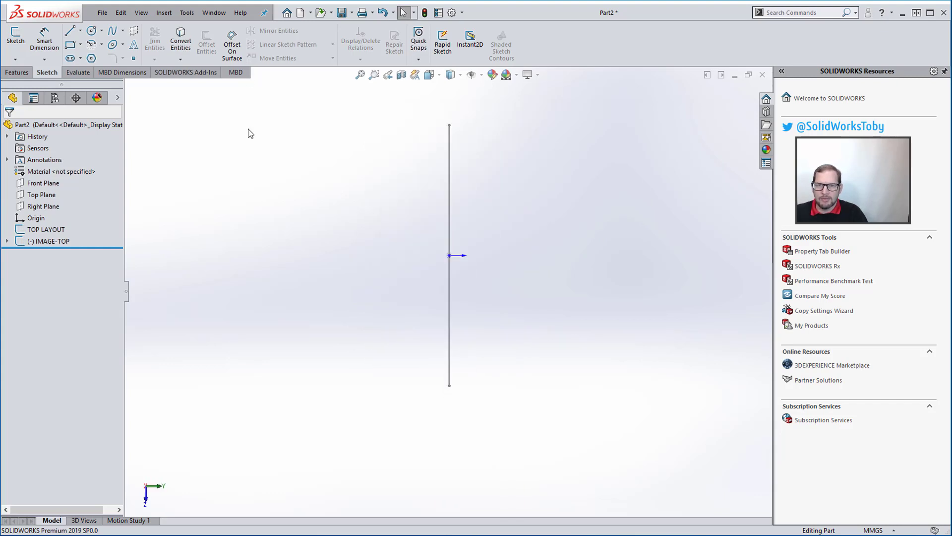
pyautogui.click(43, 206)
pyautogui.click(42, 201)
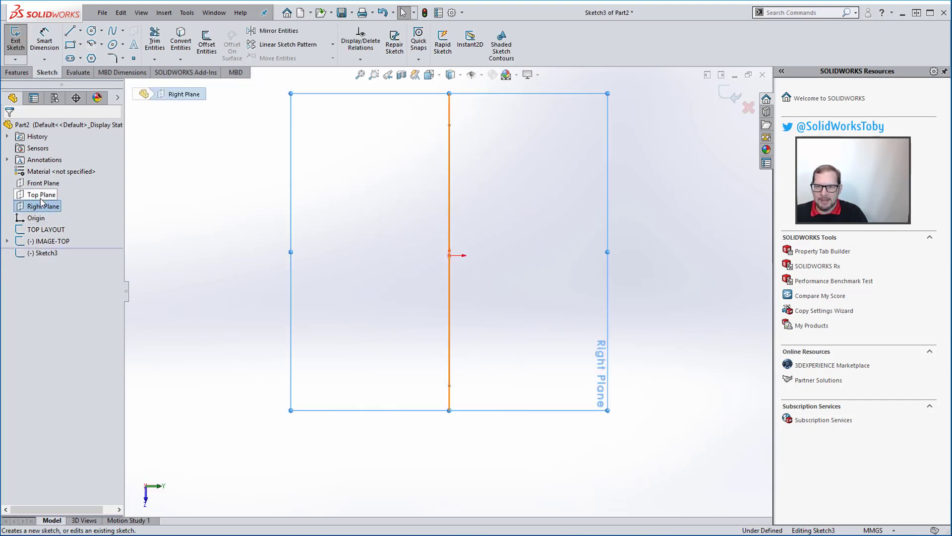
# Step: Draw a free, slightly slanted line beside the keypad picture, running roughly along the keypad's full length
pyautogui.press('s')
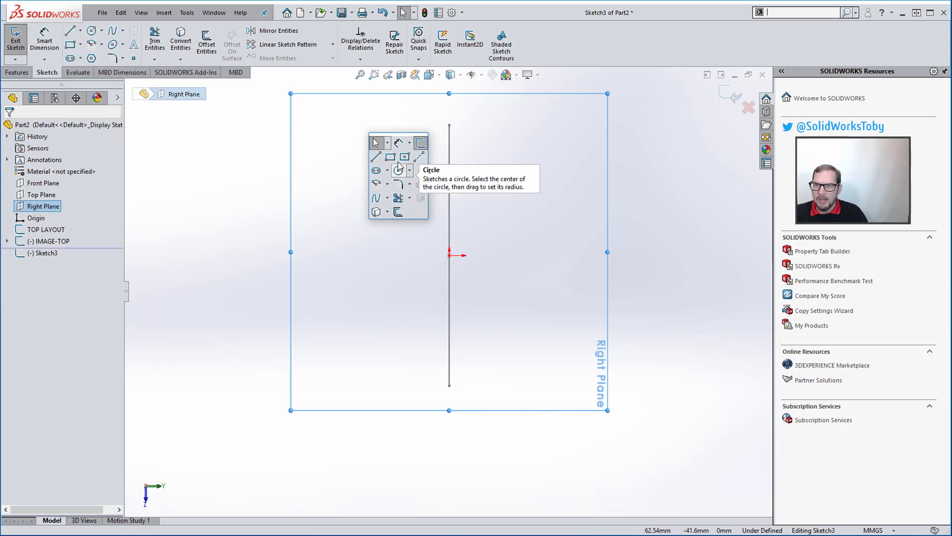
pyautogui.click(376, 157)
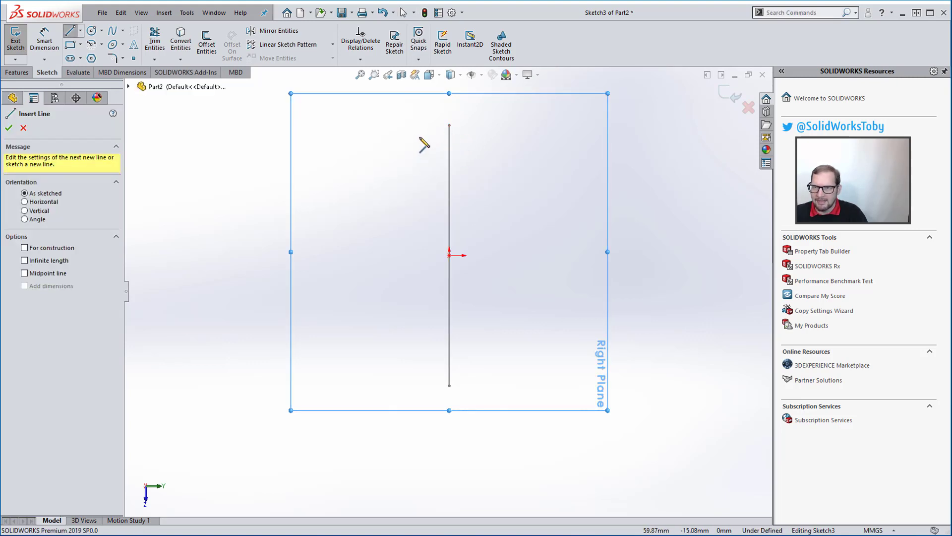
pyautogui.moveTo(472, 170)
pyautogui.mouseDown(button='middle')
pyautogui.moveTo(447, 206)
pyautogui.moveTo(427, 183)
pyautogui.mouseUp(button='middle')
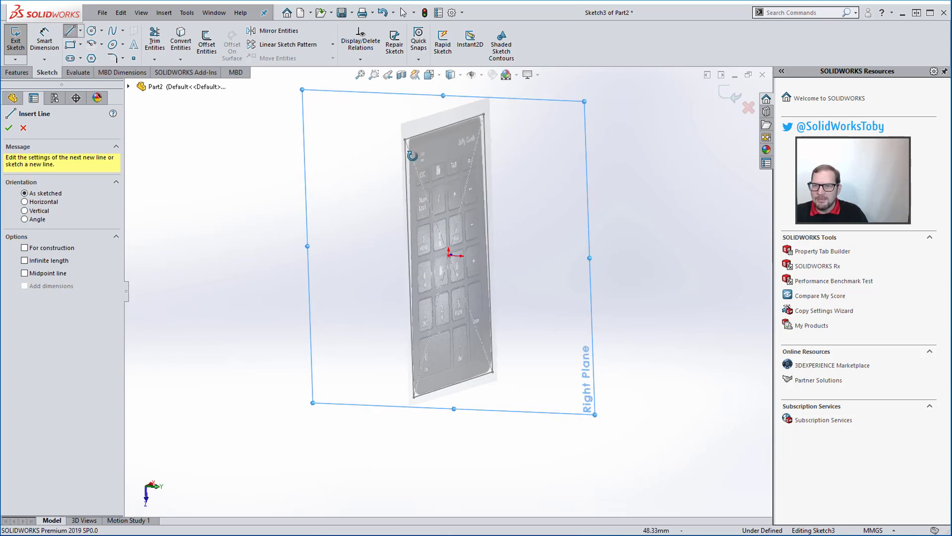
pyautogui.click(361, 147)
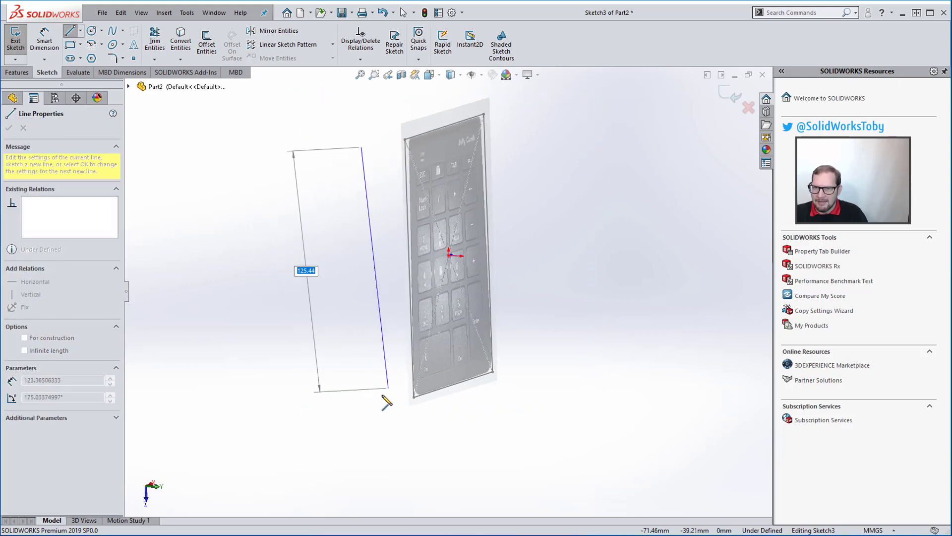
pyautogui.click(377, 406)
pyautogui.press('Escape')
# Step: Add Pierce relations tying the line's upper and lower endpoints to the top and bottom edges of the TOP LAYOUT rectangle
pyautogui.click(361, 147)
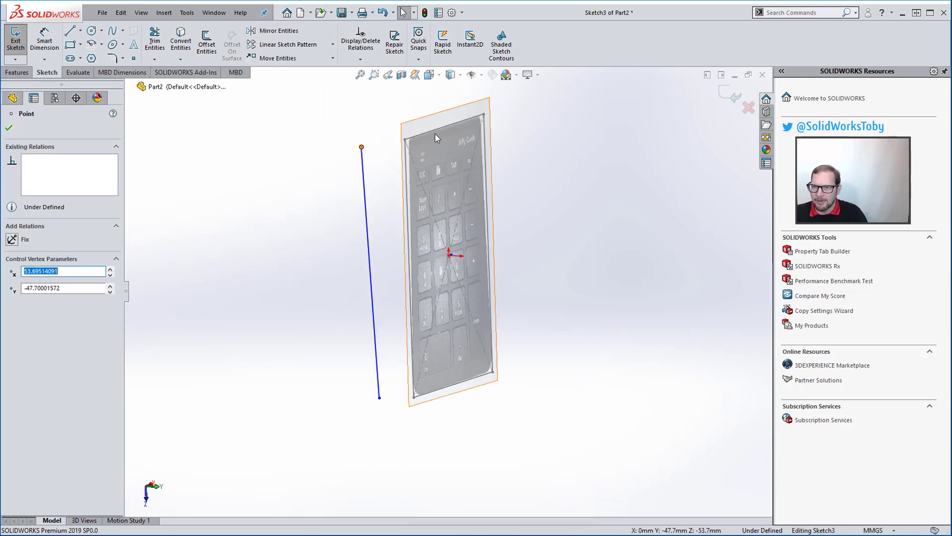
pyautogui.keyDown('ctrl'); pyautogui.click(437, 130); pyautogui.keyUp('ctrl')
pyautogui.click(467, 86)
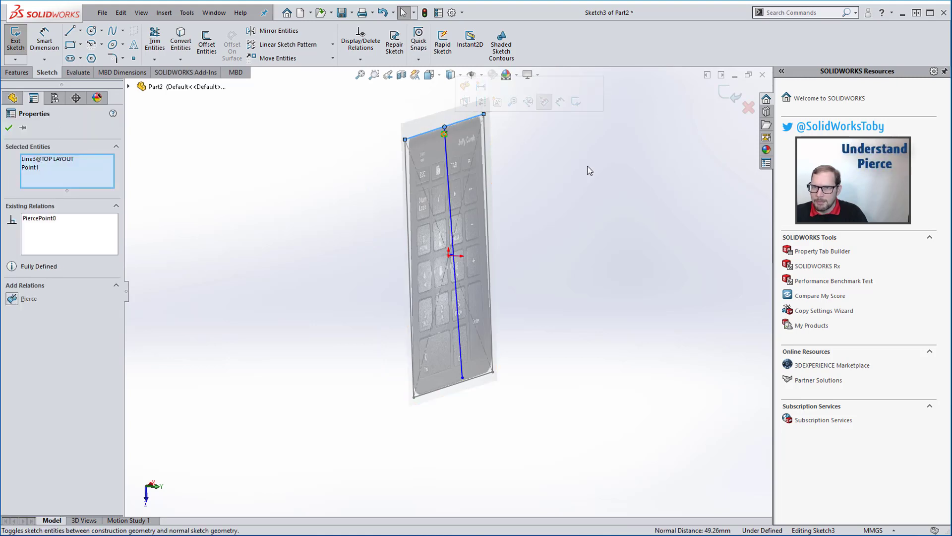
pyautogui.press('Escape')
pyautogui.click(463, 379)
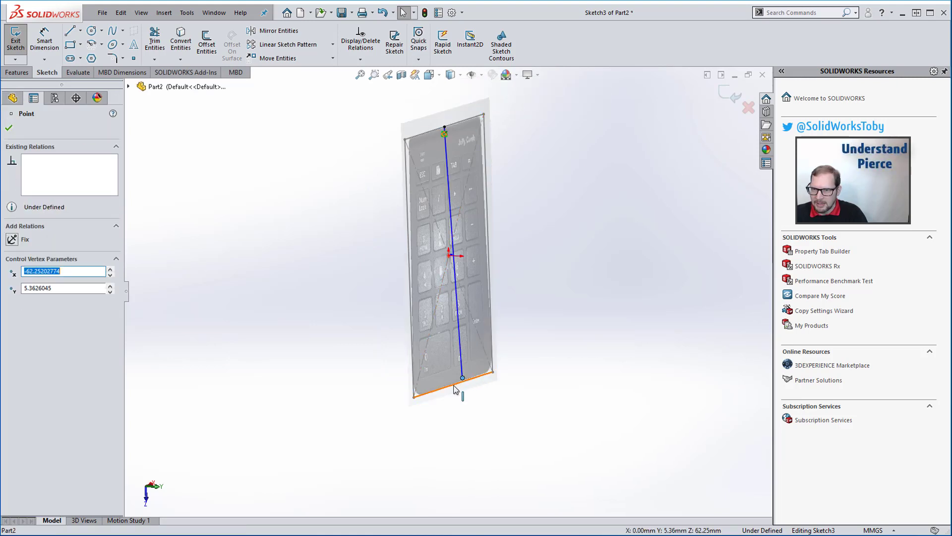
pyautogui.keyDown('ctrl'); pyautogui.click(453, 393); pyautogui.keyUp('ctrl')
pyautogui.click(490, 336)
pyautogui.press('Escape')
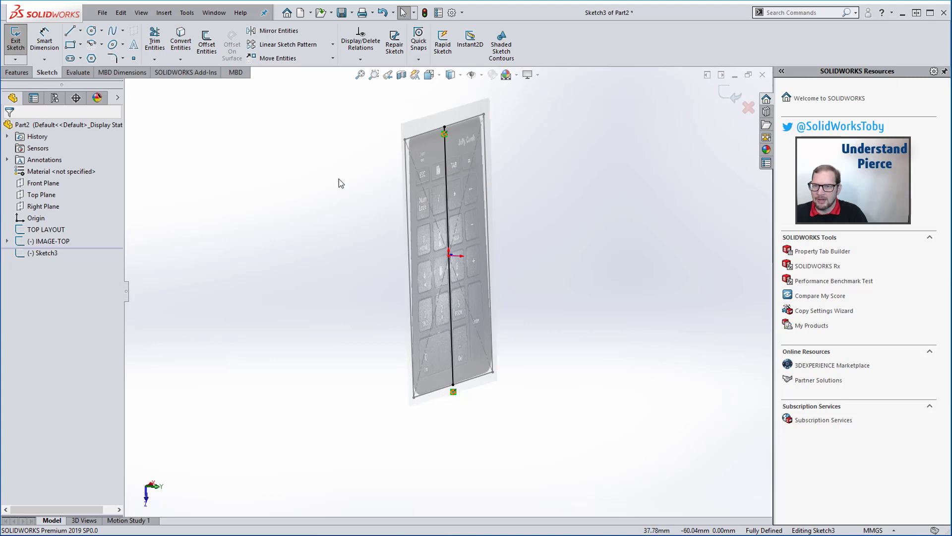
# Step: Draw a line from the pierced line's upper endpoint, perpendicular to it on the keypad's underside, and convert it to construction geometry
pyautogui.press('s')
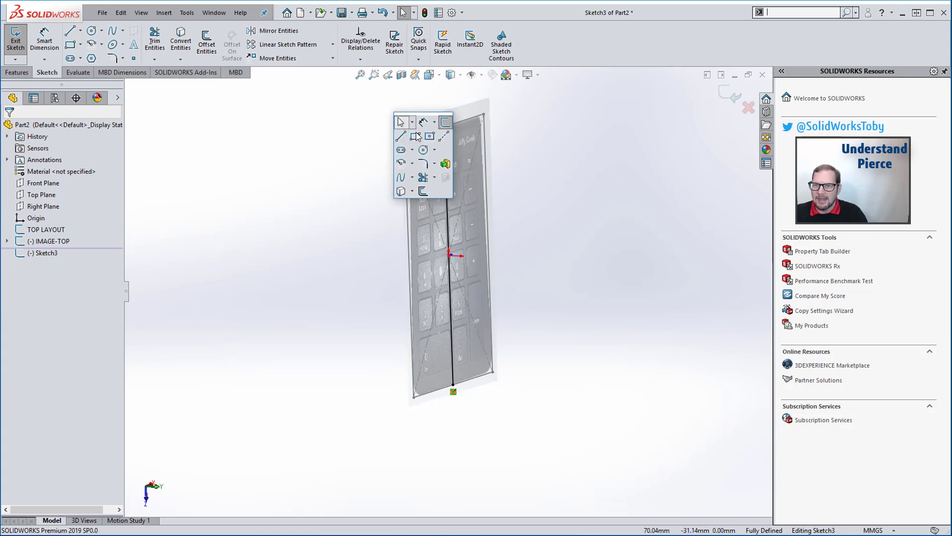
pyautogui.click(402, 137)
pyautogui.click(445, 128)
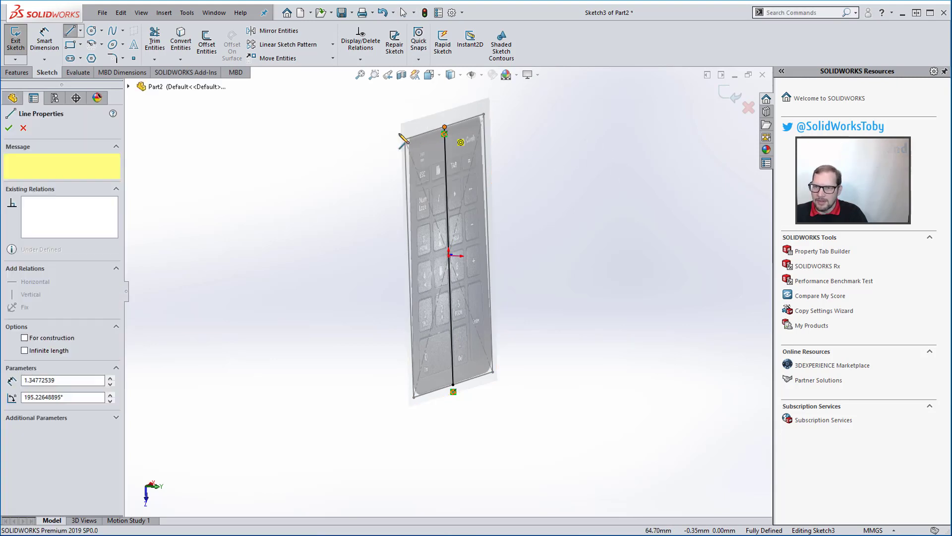
pyautogui.click(360, 123)
pyautogui.press('Escape')
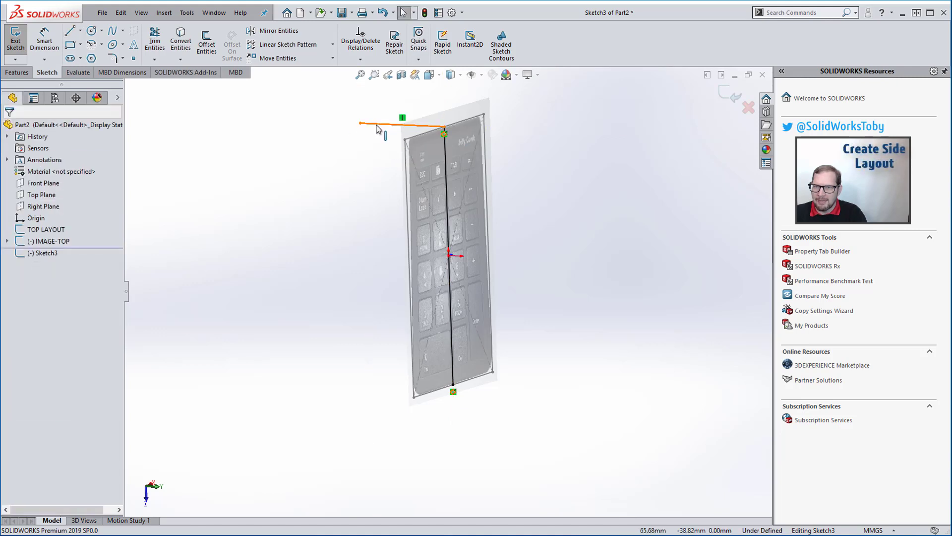
pyautogui.click(423, 124)
pyautogui.click(487, 92)
pyautogui.press('s')
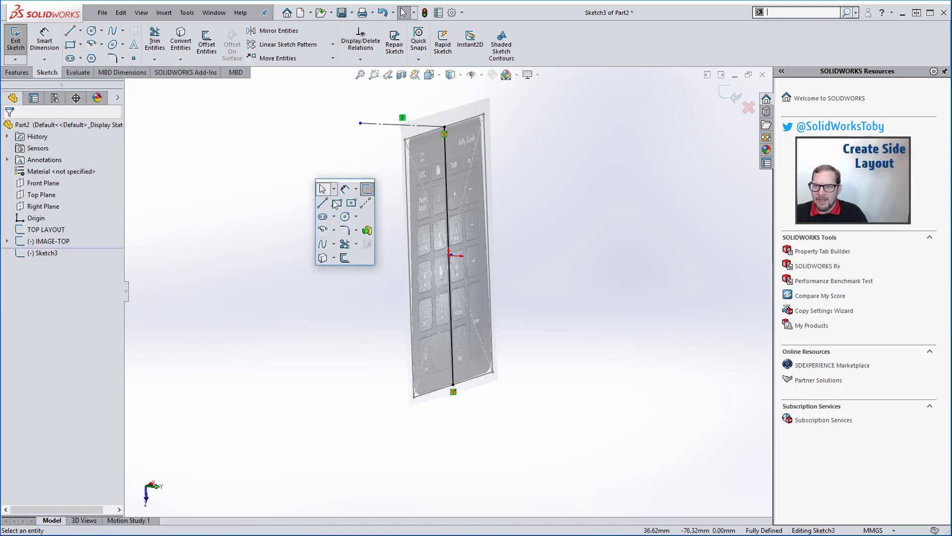
# Step: Draw a 16 mm diameter circle on the keypad's underside, clear of the pierced line and the construction line
pyautogui.click(346, 217)
pyautogui.click(347, 177)
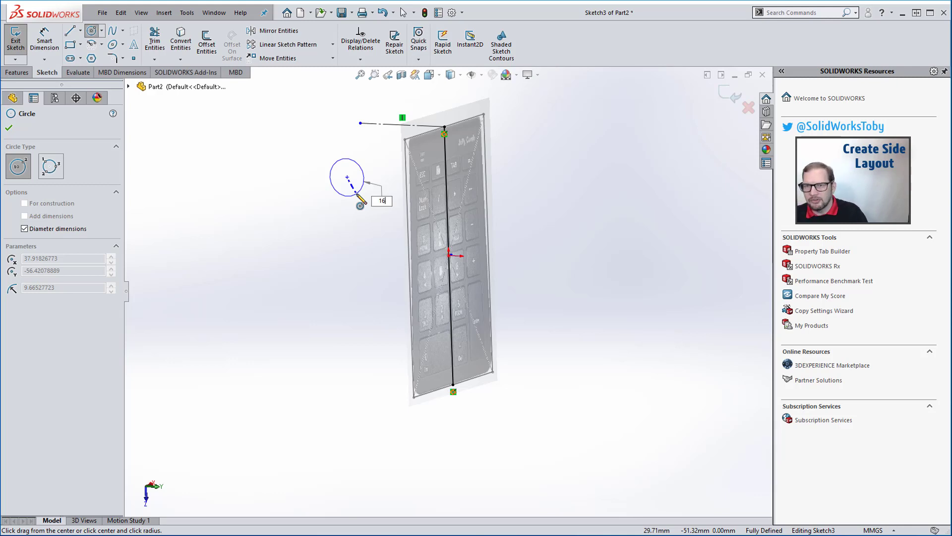
pyautogui.press('Return')
pyautogui.press('Escape')
# Step: Make the circle tangent to both the construction line and the long pierced line
pyautogui.click(360, 170)
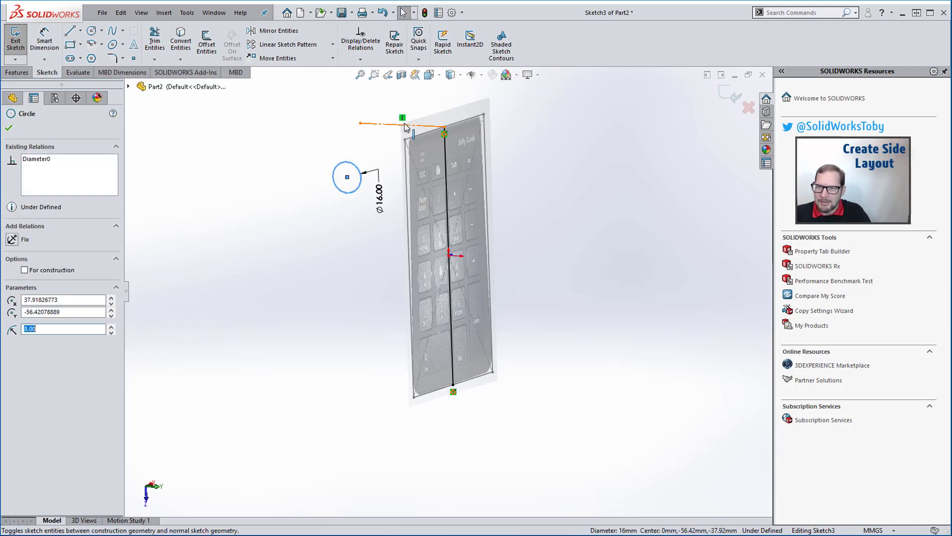
pyautogui.keyDown('ctrl'); pyautogui.click(405, 125); pyautogui.keyUp('ctrl')
pyautogui.click(421, 91)
pyautogui.click(292, 163)
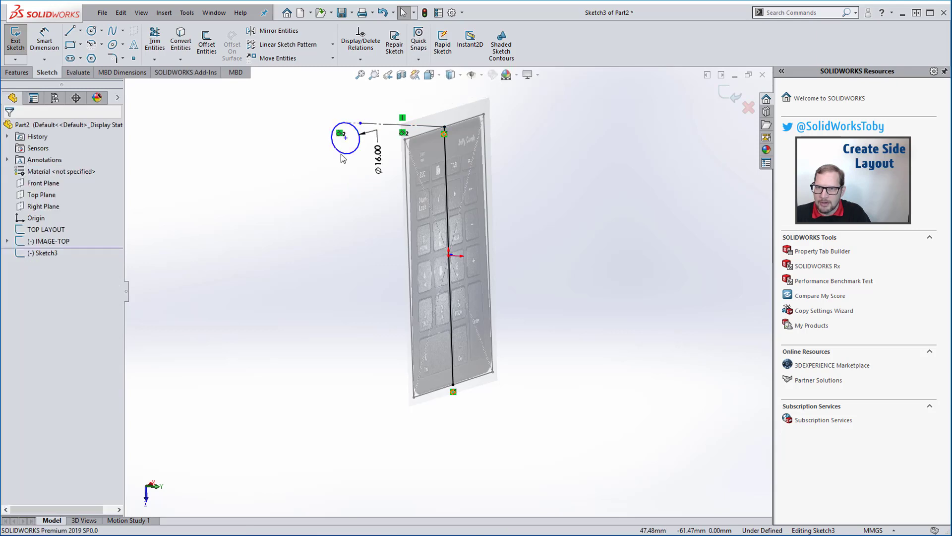
pyautogui.click(339, 150)
pyautogui.keyDown('ctrl'); pyautogui.click(445, 159); pyautogui.keyUp('ctrl')
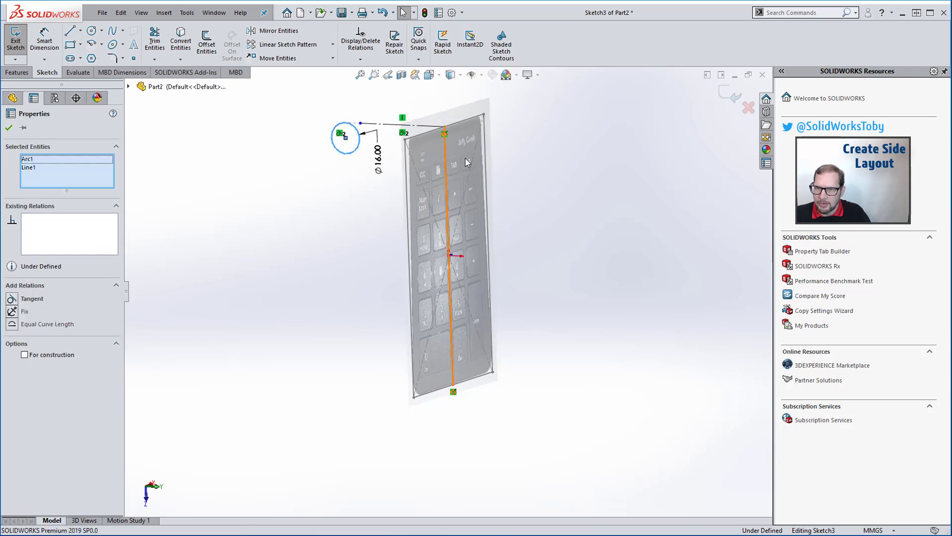
pyautogui.click(478, 131)
pyautogui.click(325, 213)
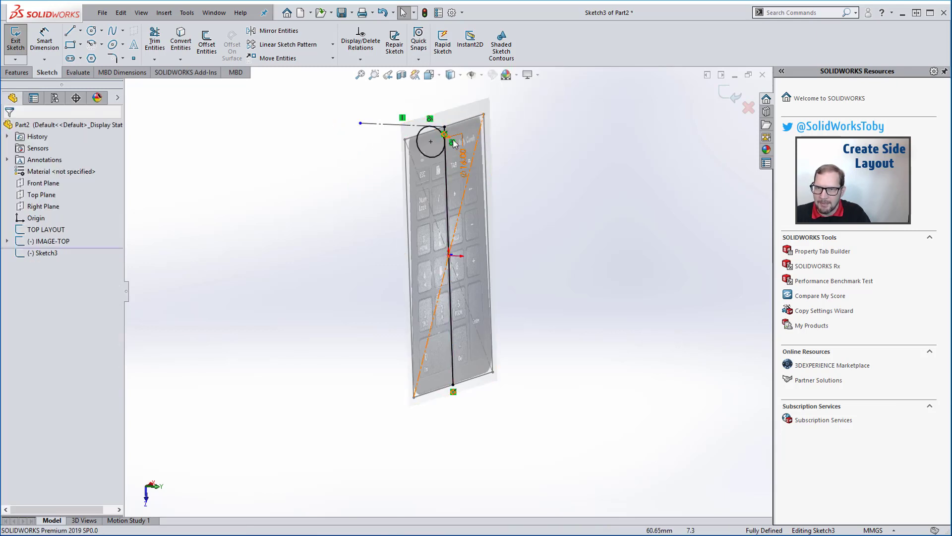
# Step: Draw a 5 mm line from the long line's lower endpoint, then a line parallel to the long line up into the circle
pyautogui.click(70, 31)
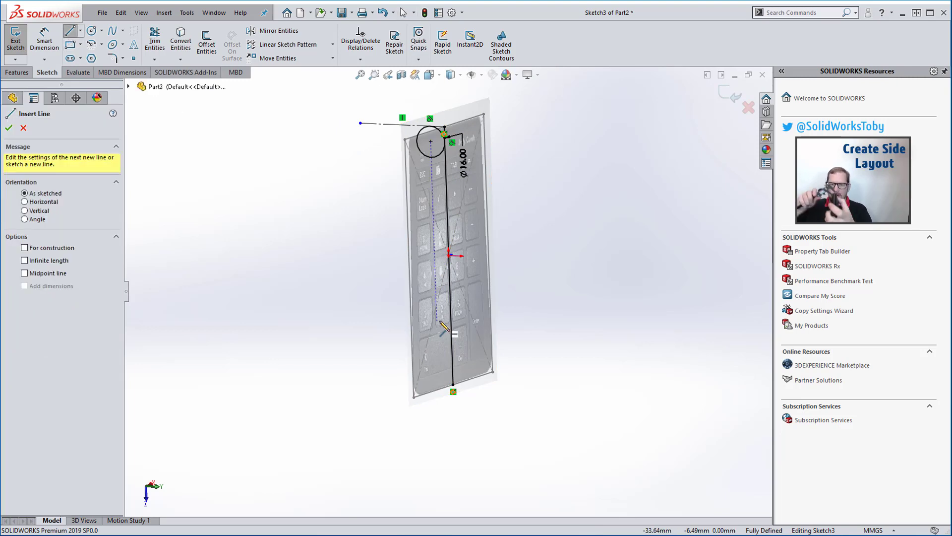
pyautogui.click(453, 384)
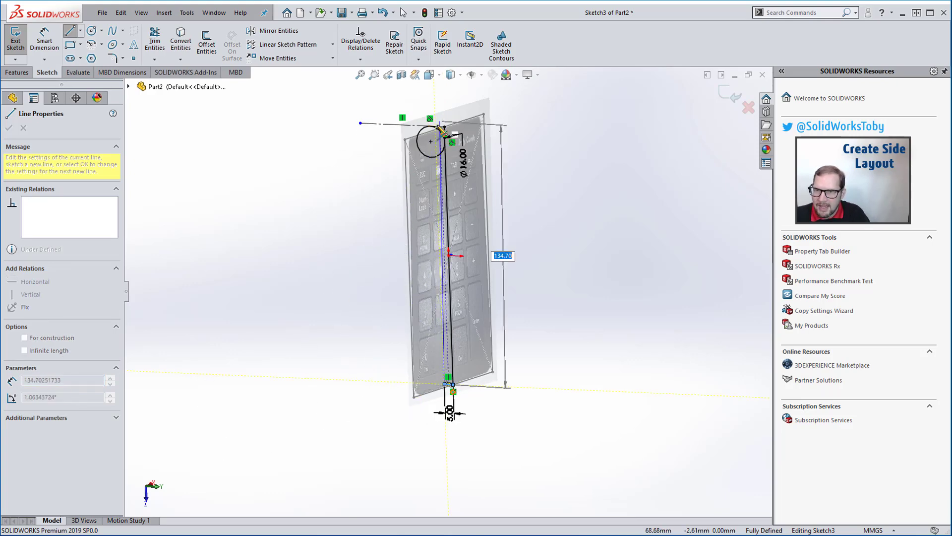
pyautogui.click(431, 142)
pyautogui.press('Escape')
# Step: Trim the parallel line's end inside the circle and the circle's arc between the two long lines
pyautogui.scroll(8, 440, 128)
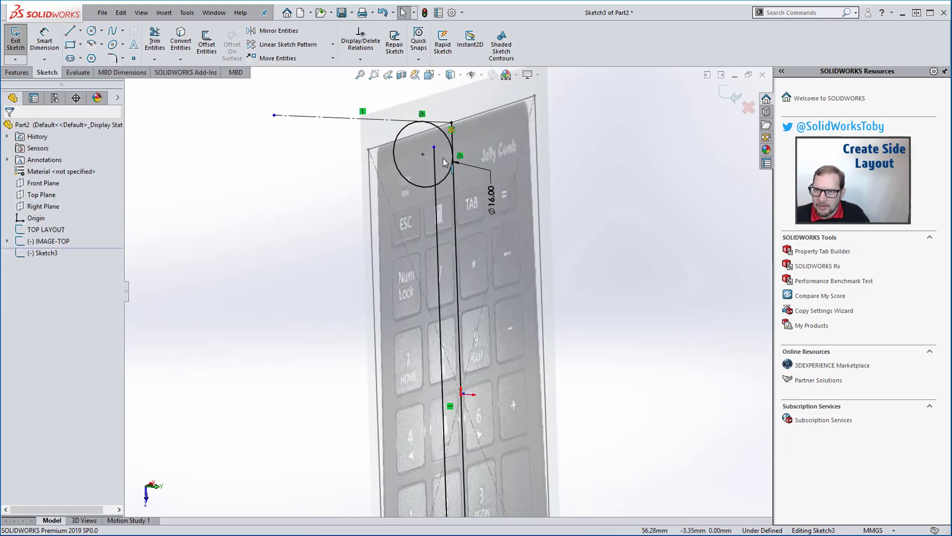
pyautogui.click(155, 40)
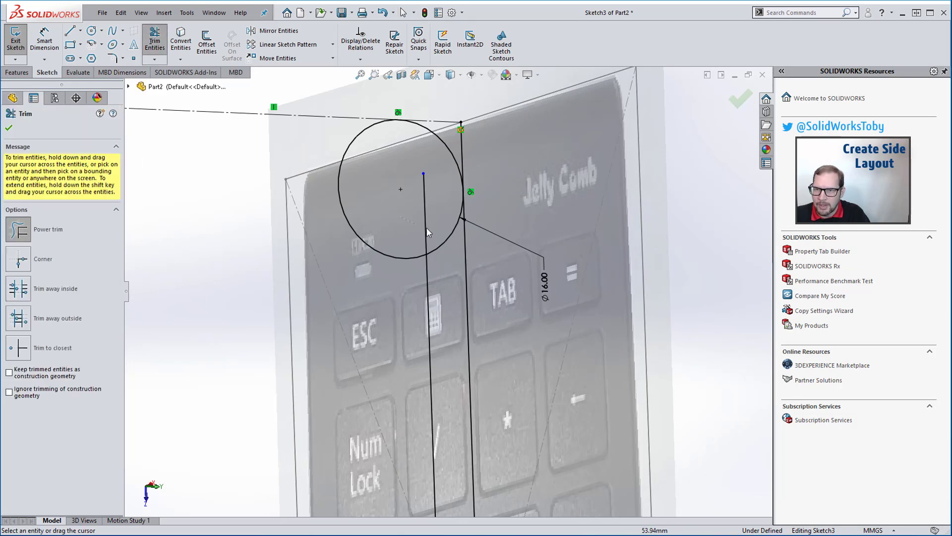
pyautogui.moveTo(445, 244); pyautogui.dragTo(445, 251)
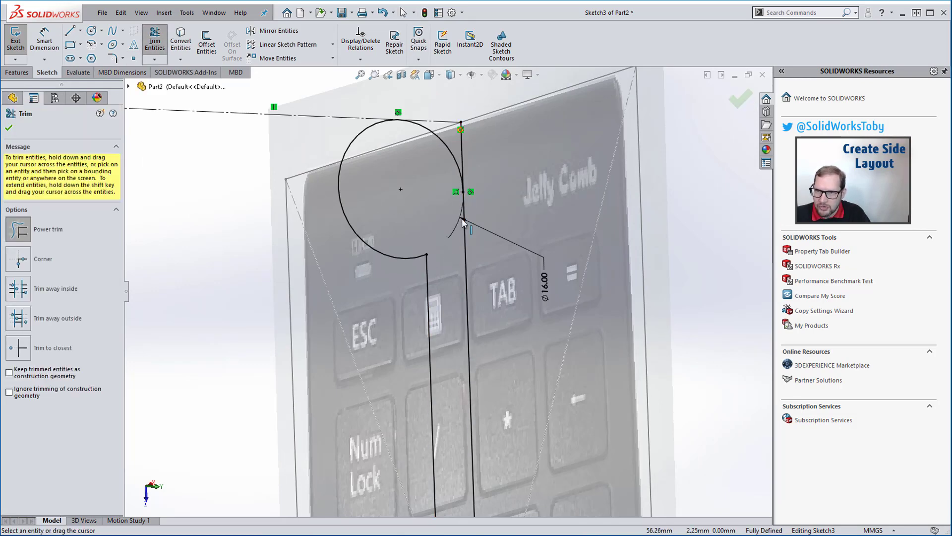
pyautogui.press('Escape')
pyautogui.scroll(-5, 470, 240)
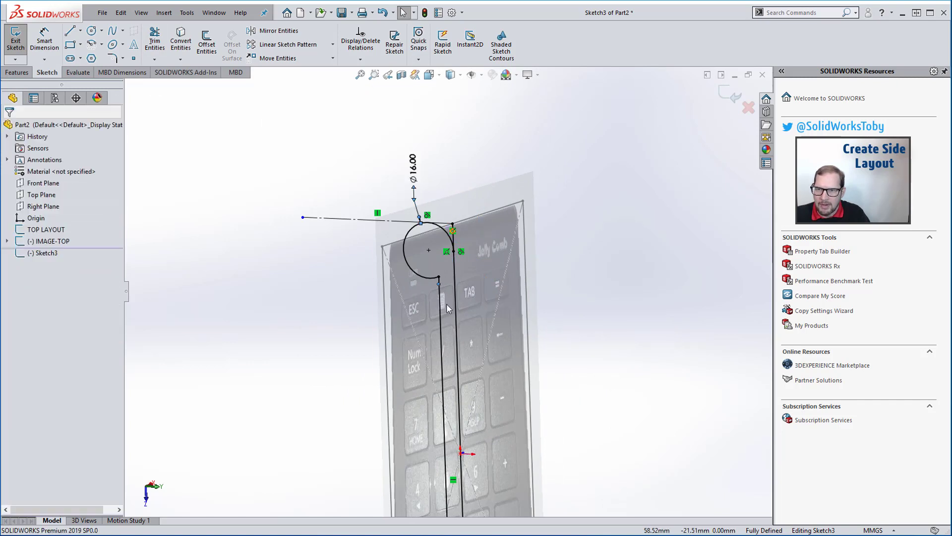
# Step: Finish the side profile sketch and rename it SIDE LAYOUT
pyautogui.scroll(-4, 446, 300)
pyautogui.scroll(-2, 492, 339)
pyautogui.click(730, 96)
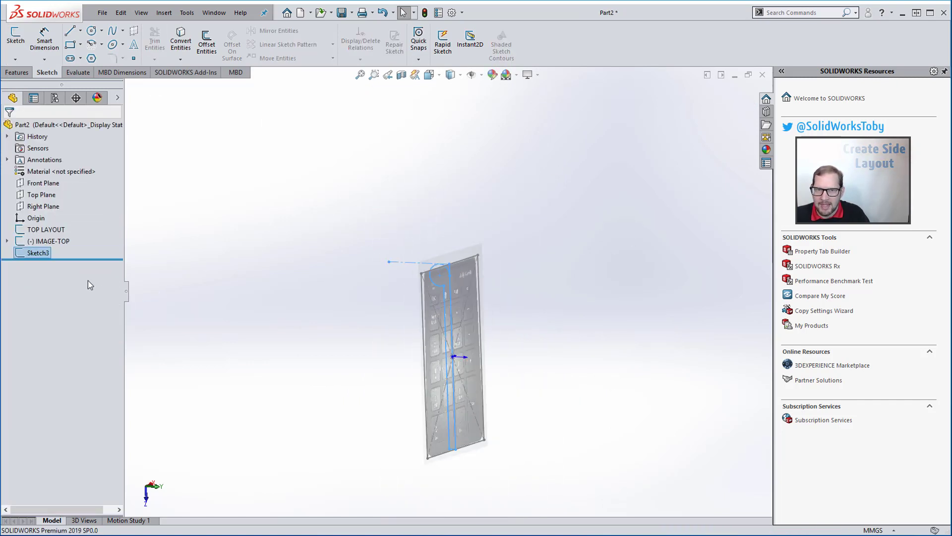
pyautogui.click(39, 253)
pyautogui.click(39, 253)
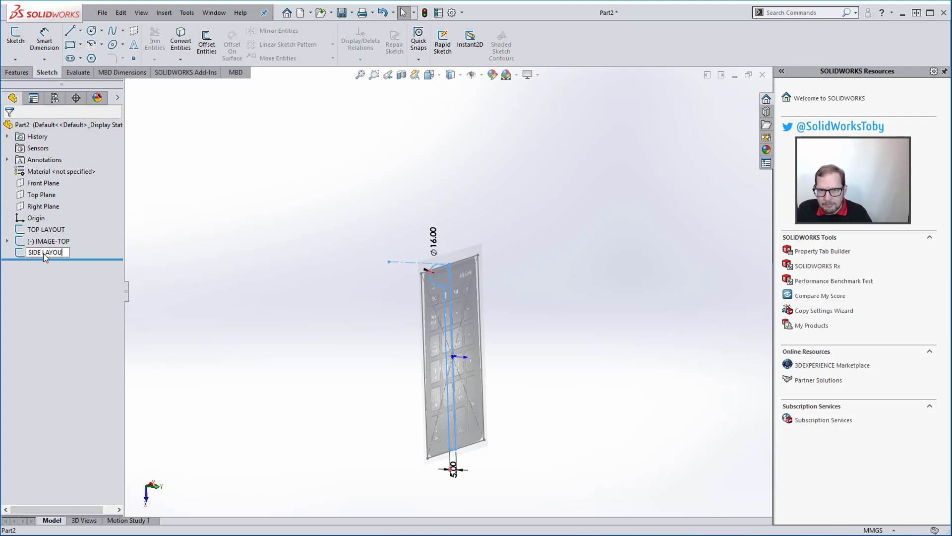
pyautogui.press('Escape')
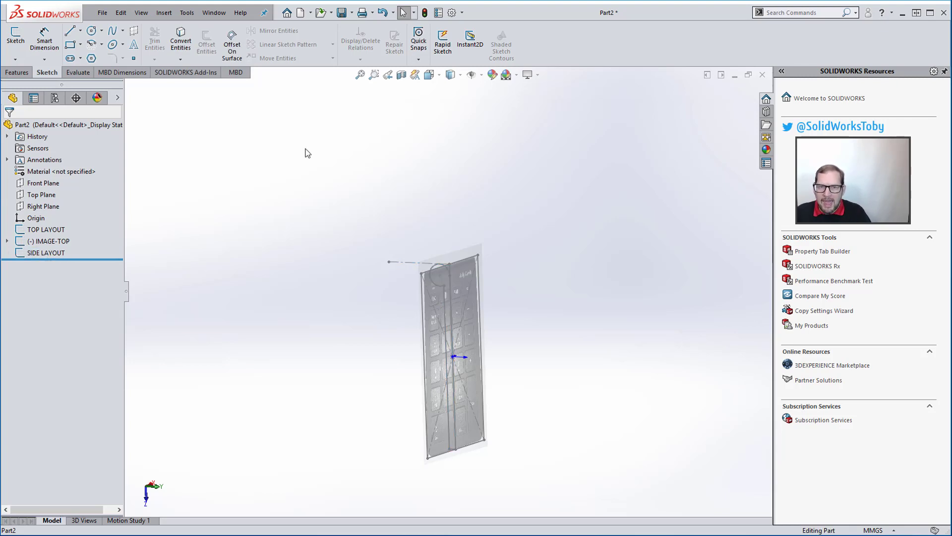
# Step: Start a new sketch on the Right Plane and insert the keypad's side photo as a sketch picture
pyautogui.click(62, 207)
pyautogui.click(74, 194)
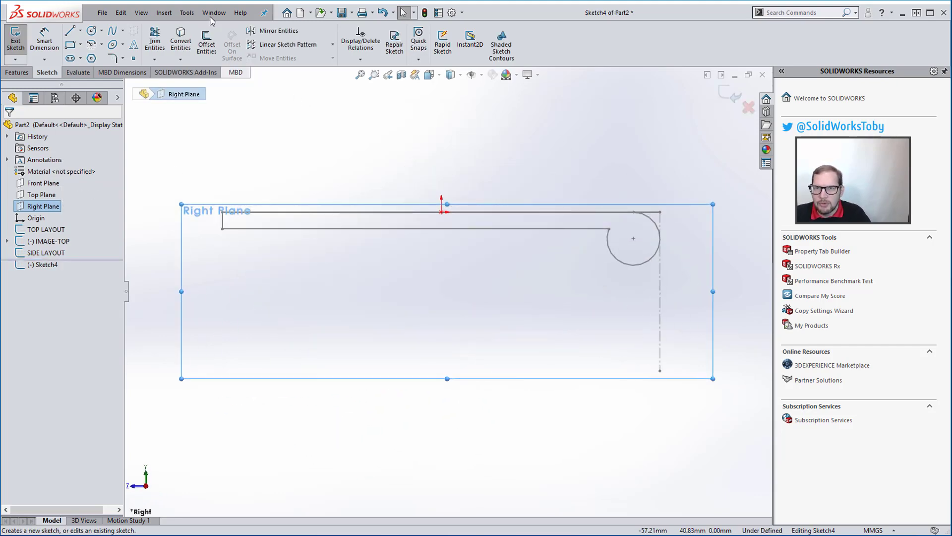
pyautogui.click(187, 12)
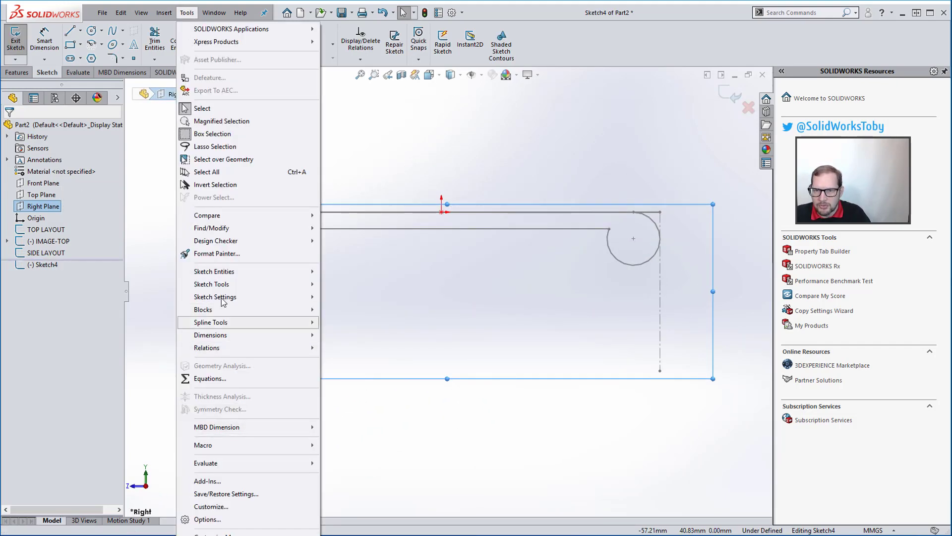
pyautogui.moveTo(218, 284)
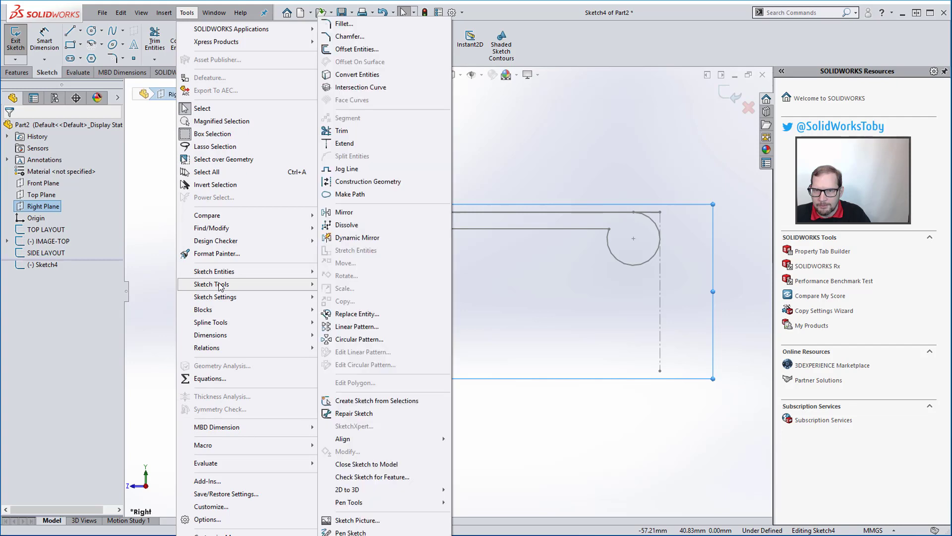
pyautogui.click(367, 519)
pyautogui.doubleClick(608, 224)
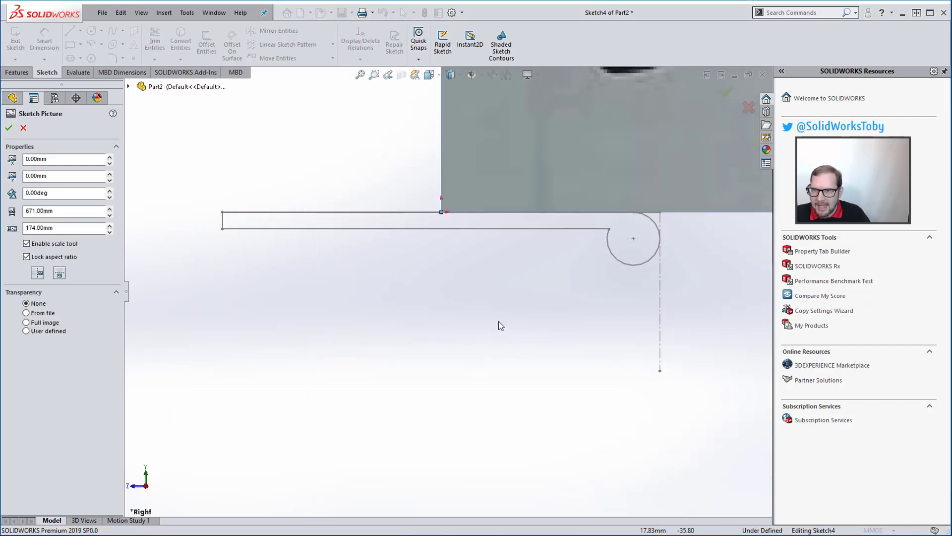
# Step: Span the scale tool over the keypad's full length in the side picture and set that distance to 132 mm
pyautogui.scroll(-2, 450, 286)
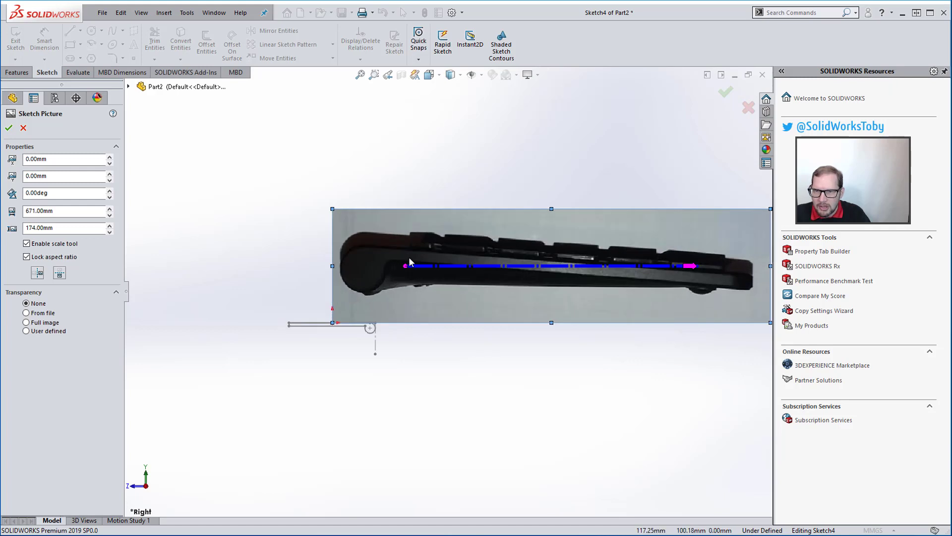
pyautogui.moveTo(403, 268); pyautogui.dragTo(343, 269)
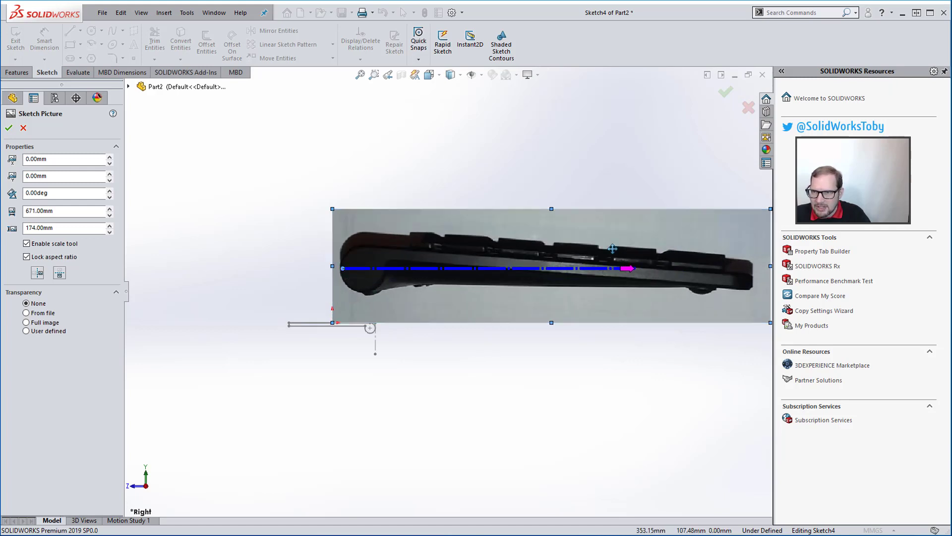
pyautogui.moveTo(633, 268); pyautogui.dragTo(752, 268)
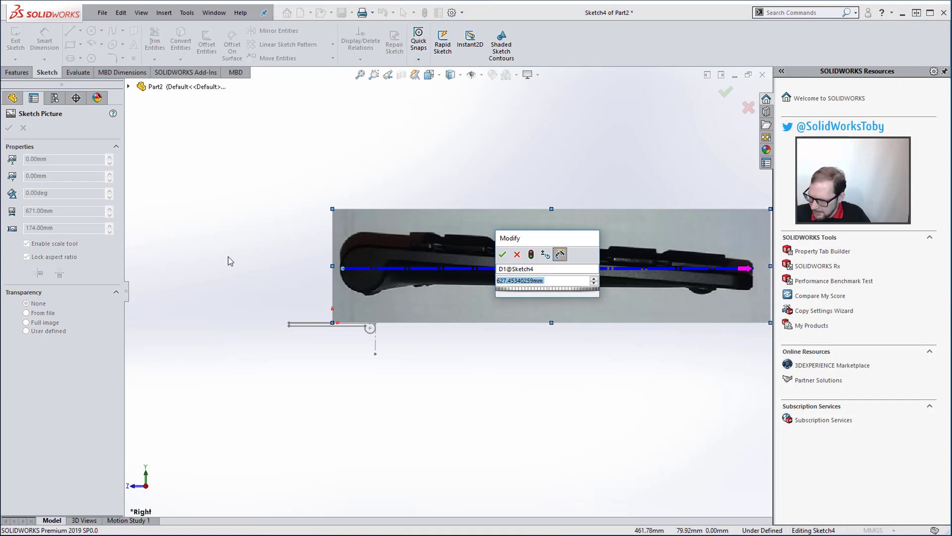
pyautogui.write('132')
pyautogui.press('Return')
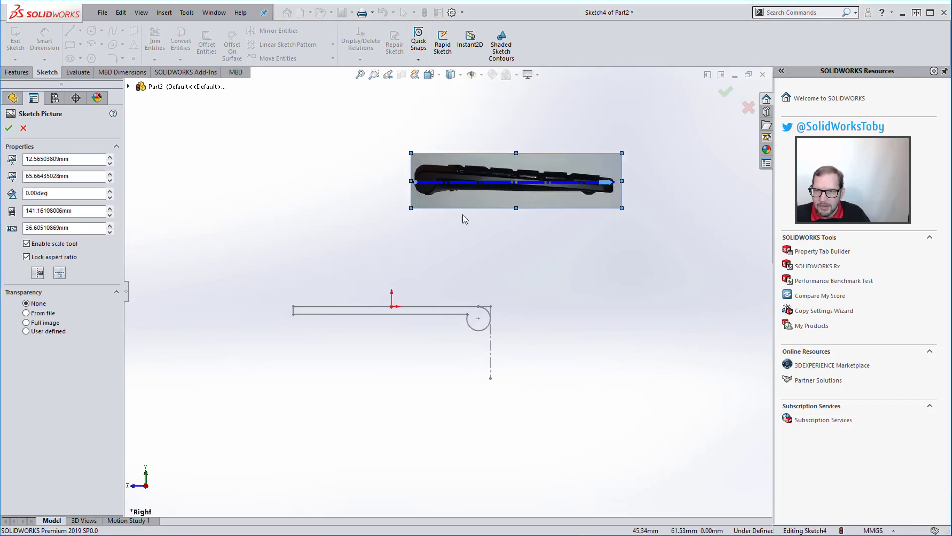
# Step: Move the side picture over the SIDE LAYOUT profile and flip it horizontally, with the scale tool turned off
pyautogui.moveTo(468, 256)
pyautogui.mouseDown()
pyautogui.moveTo(404, 305)
pyautogui.moveTo(374, 356)
pyautogui.mouseUp()
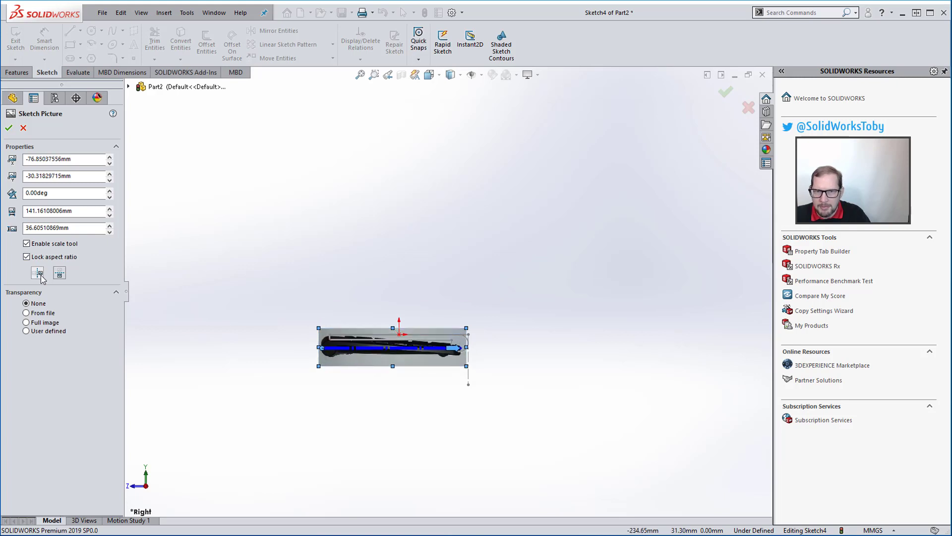
pyautogui.click(38, 273)
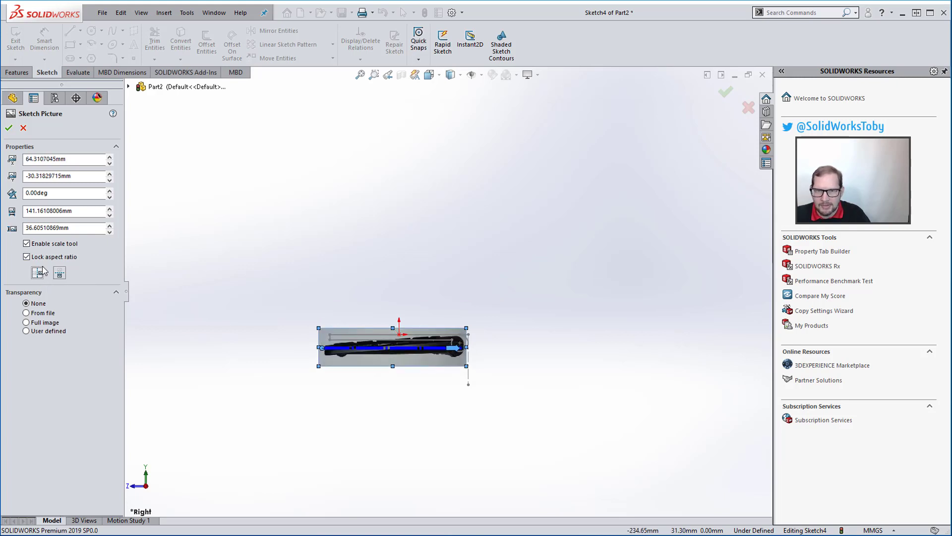
pyautogui.click(54, 248)
pyautogui.press('f')
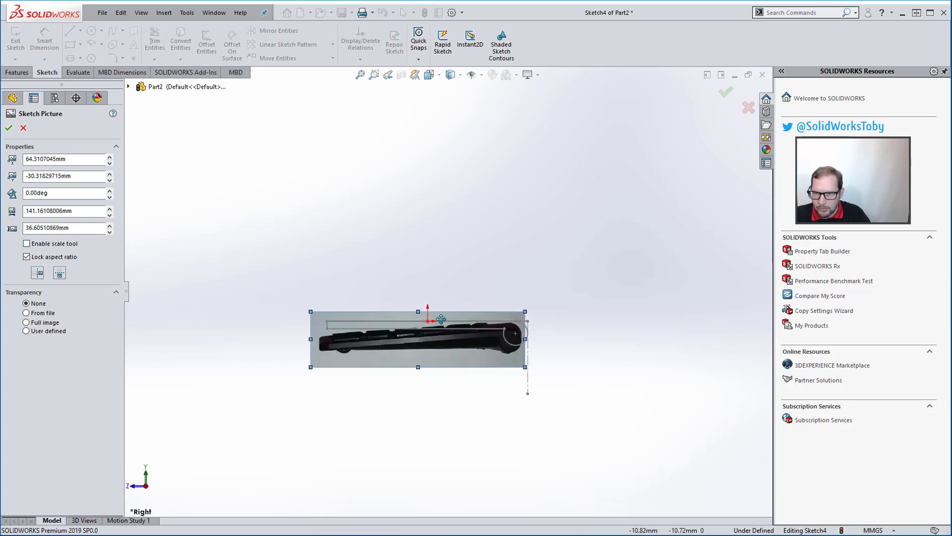
# Step: Rotate the side picture to -4 degrees so the keypad body lies level with the layout
pyautogui.click(109, 196)
pyautogui.click(109, 196)
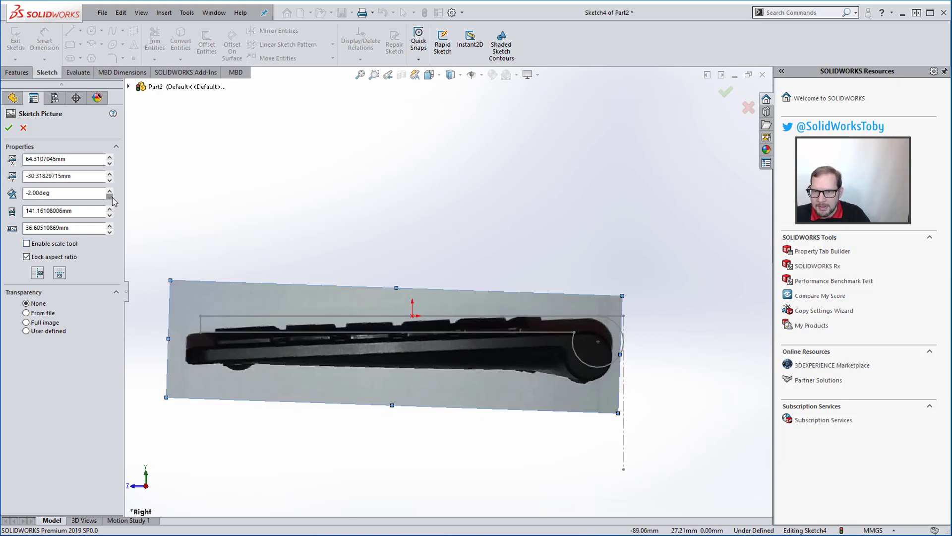
pyautogui.click(109, 197)
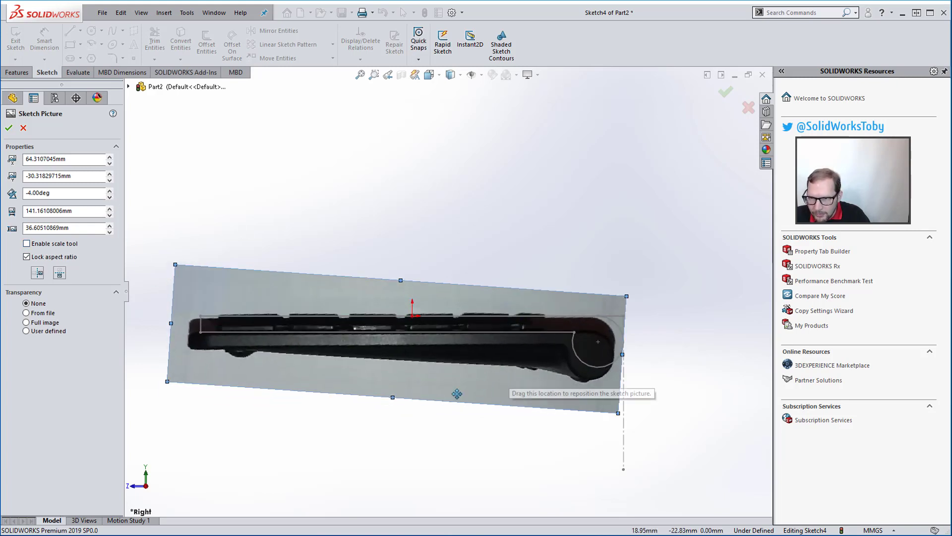
# Step: Turn the side picture upright and align the keypad with the SIDE LAYOUT outline, then finish the picture sketch
pyautogui.moveTo(457, 392); pyautogui.dragTo(466, 377)
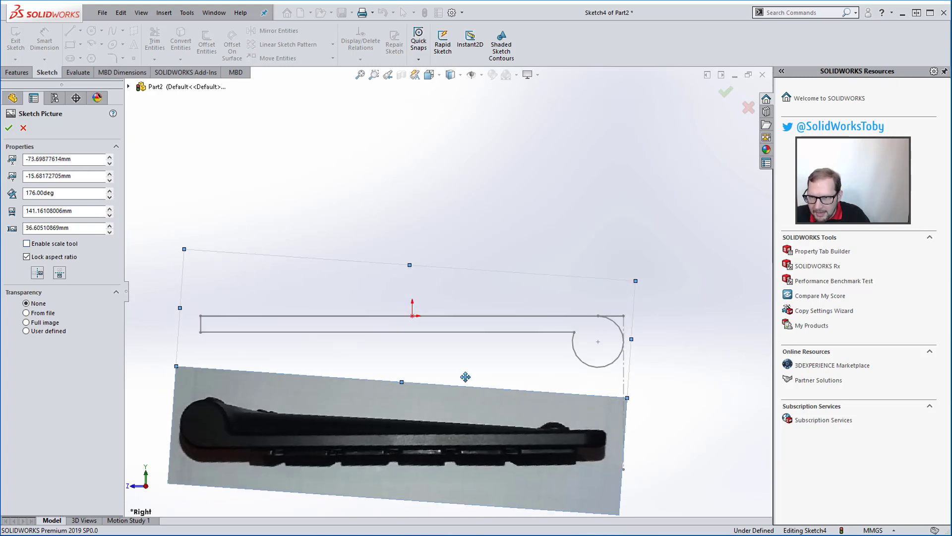
pyautogui.click(67, 277)
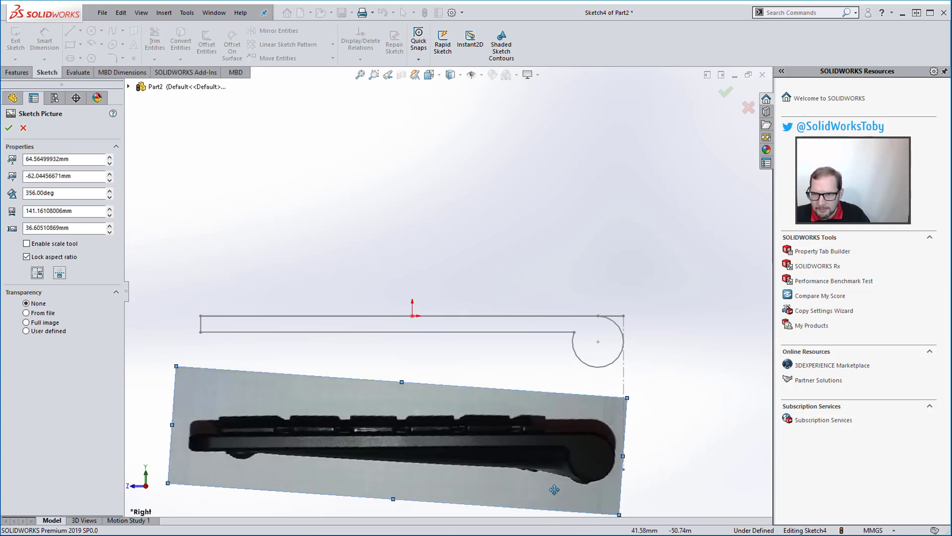
pyautogui.moveTo(507, 478); pyautogui.dragTo(518, 361)
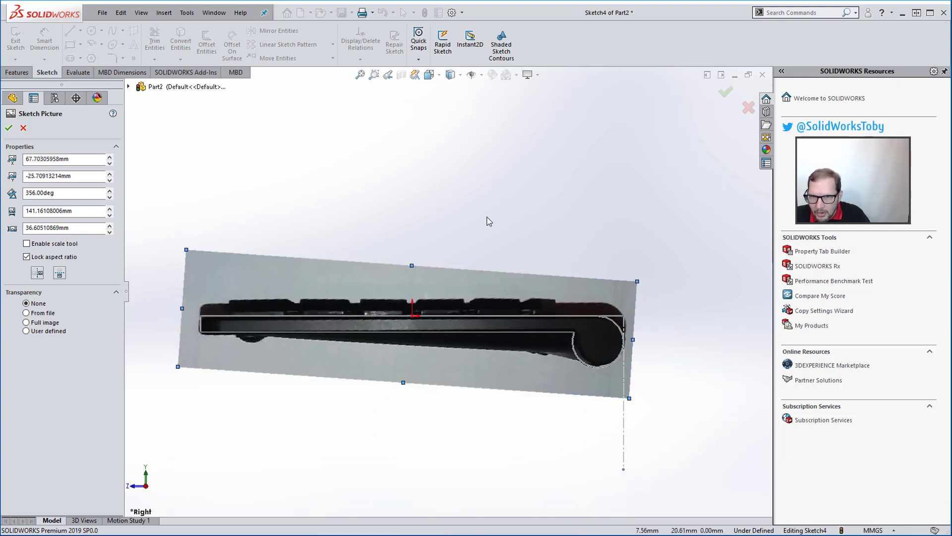
pyautogui.click(729, 93)
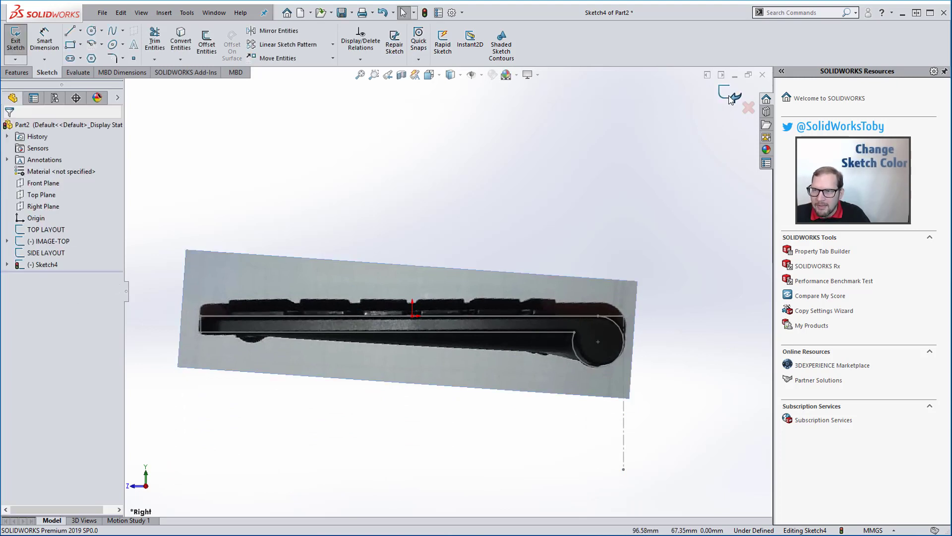
pyautogui.click(729, 93)
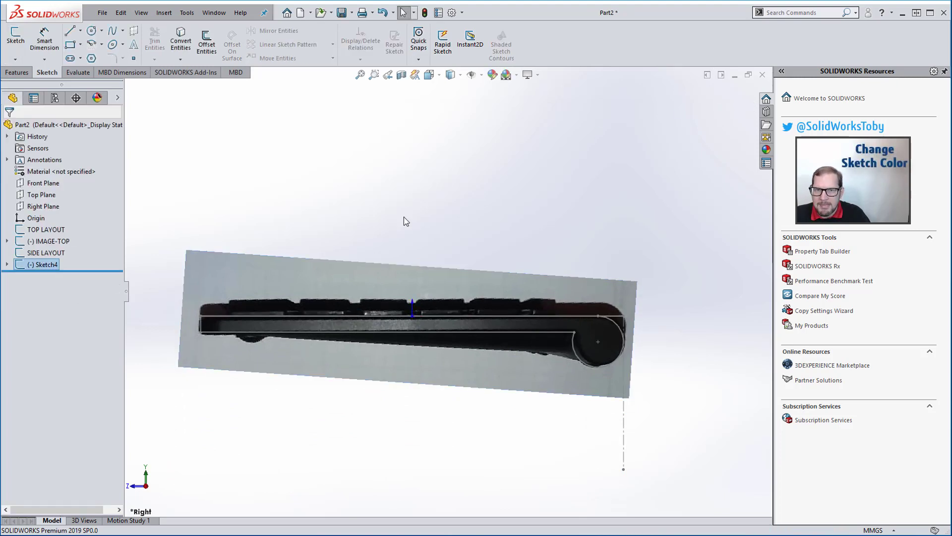
# Step: Change the sketch color of SIDE LAYOUT to red for all configurations
pyautogui.rightClick(64, 254)
pyautogui.click(105, 365)
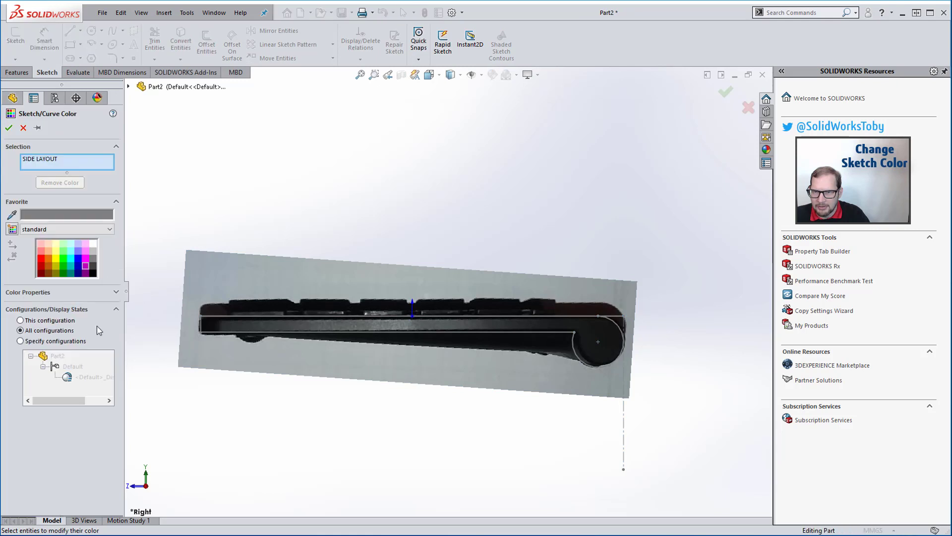
pyautogui.click(39, 259)
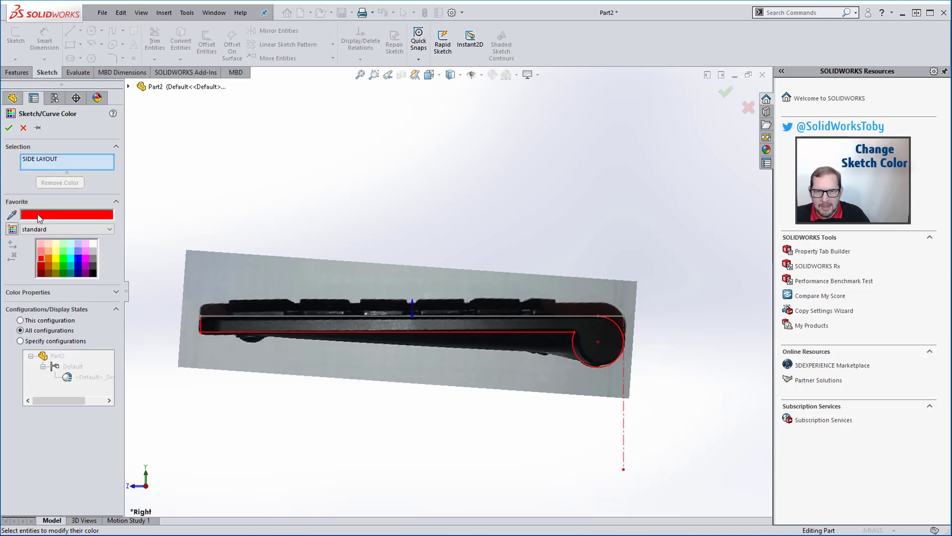
pyautogui.click(8, 130)
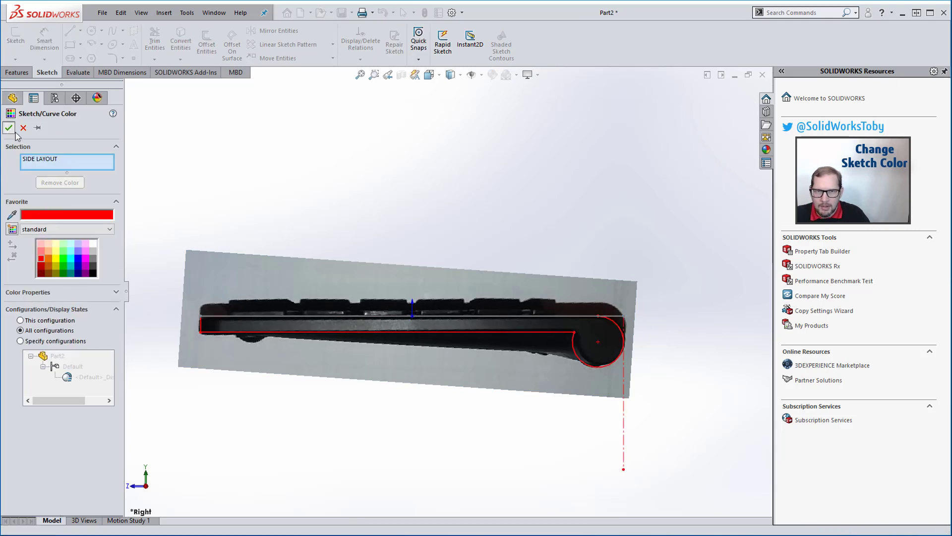
# Step: Change the sketch color of TOP LAYOUT to magenta for all configurations
pyautogui.click(33, 229)
pyautogui.rightClick(45, 230)
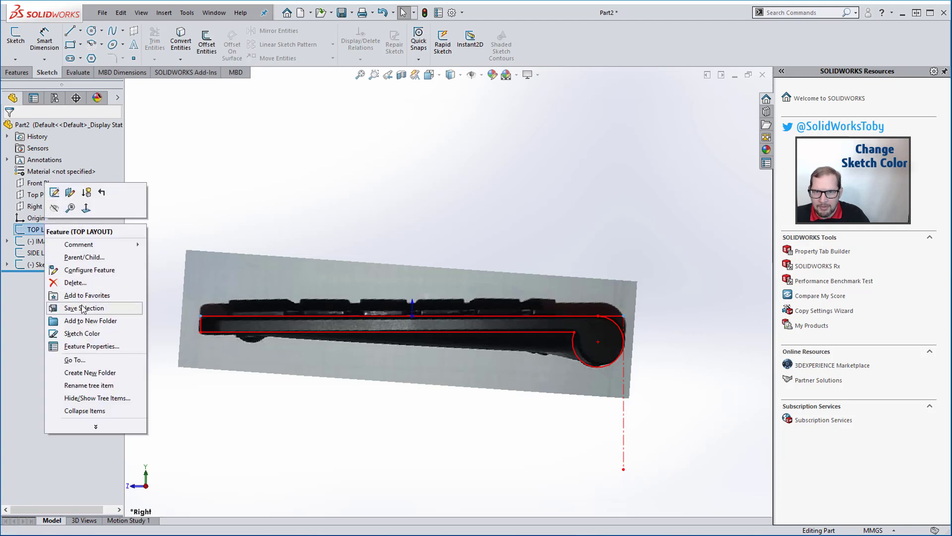
pyautogui.click(81, 334)
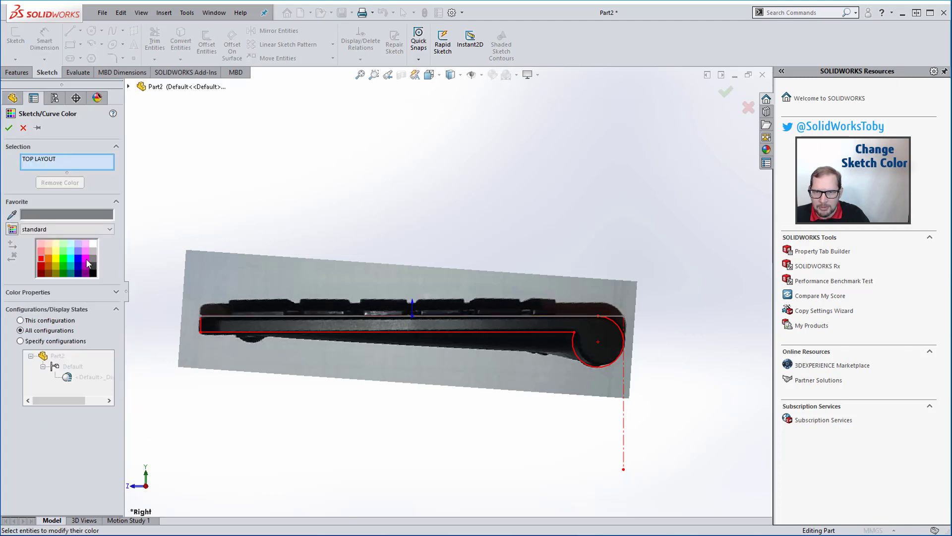
pyautogui.click(86, 260)
pyautogui.click(9, 128)
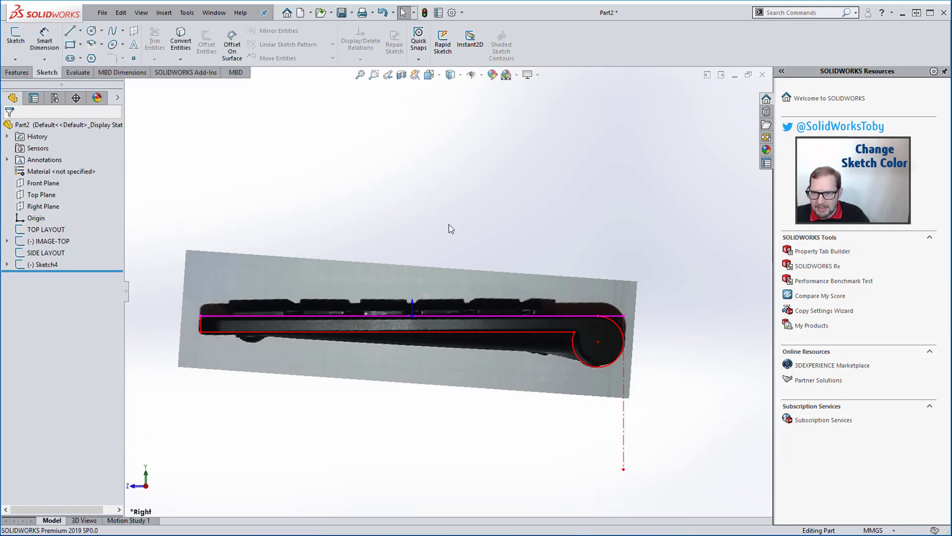
# Step: Reopen the side picture sketch and reposition the picture so the keypad's round end lines up with the SIDE LAYOUT circle
pyautogui.click(55, 265)
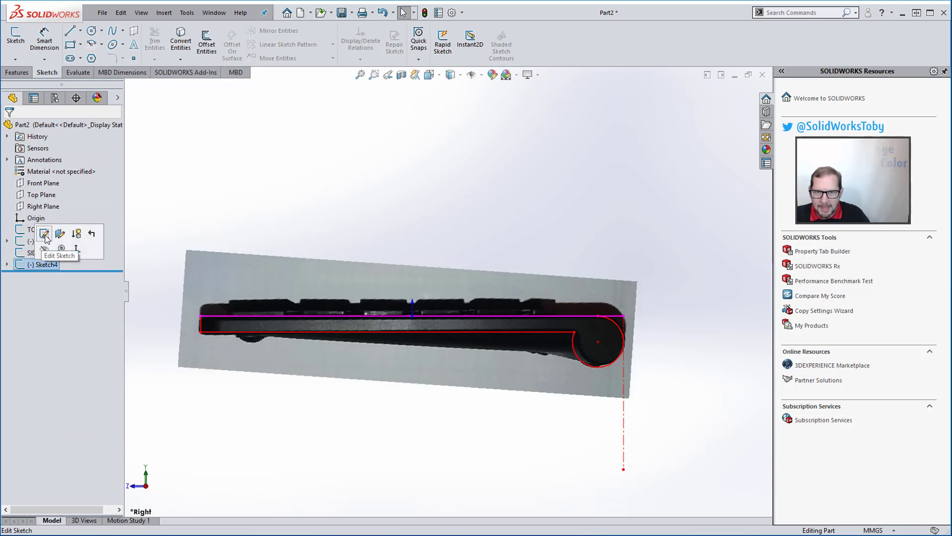
pyautogui.click(44, 233)
pyautogui.scroll(-3, 521, 347)
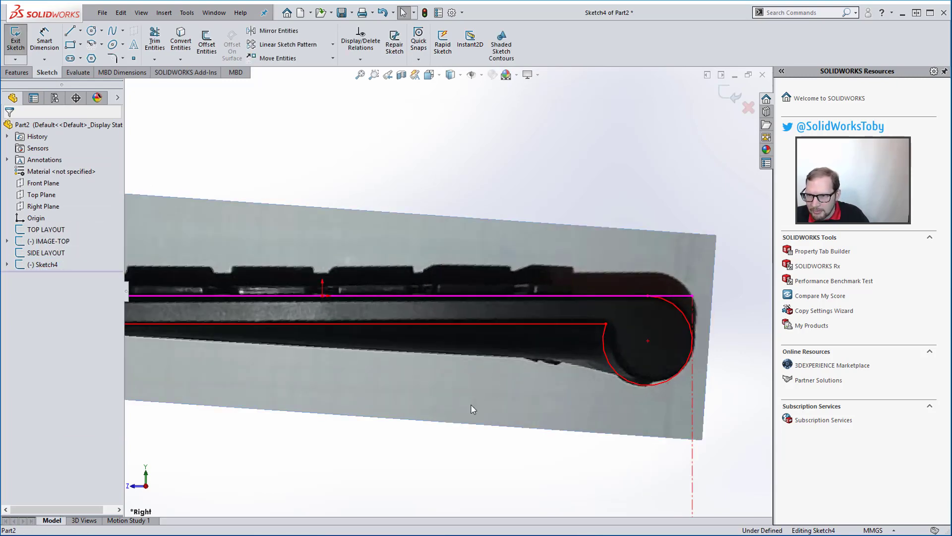
pyautogui.click(489, 385)
pyautogui.moveTo(495, 383)
pyautogui.mouseDown()
pyautogui.moveTo(467, 456)
pyautogui.moveTo(447, 446)
pyautogui.moveTo(436, 423)
pyautogui.moveTo(427, 431)
pyautogui.moveTo(477, 366)
pyautogui.moveTo(479, 374)
pyautogui.mouseUp()
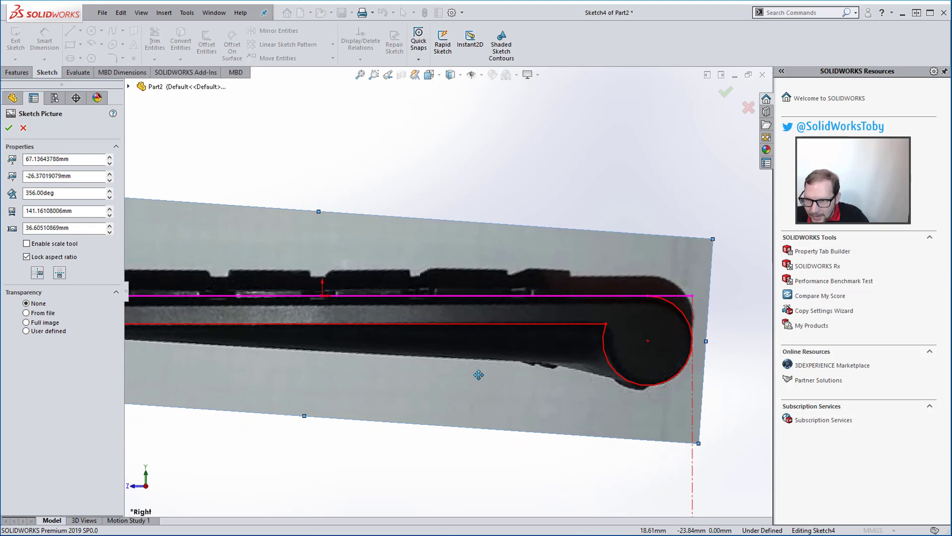
pyautogui.moveTo(479, 375)
pyautogui.mouseDown()
pyautogui.moveTo(465, 382)
pyautogui.moveTo(431, 475)
pyautogui.moveTo(419, 445)
pyautogui.moveTo(460, 383)
pyautogui.moveTo(479, 372)
pyautogui.mouseUp()
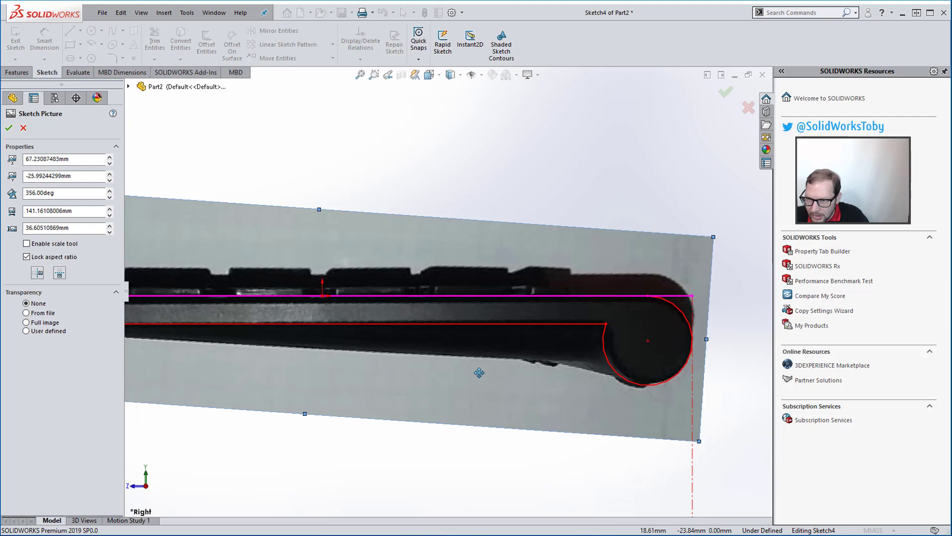
# Step: Enlarge the side picture to about 145.7 mm wide with its aspect ratio locked, and shift it slightly to realign the round end
pyautogui.scroll(5, 385, 487)
pyautogui.scroll(-3, 278, 282)
pyautogui.scroll(-3, 281, 260)
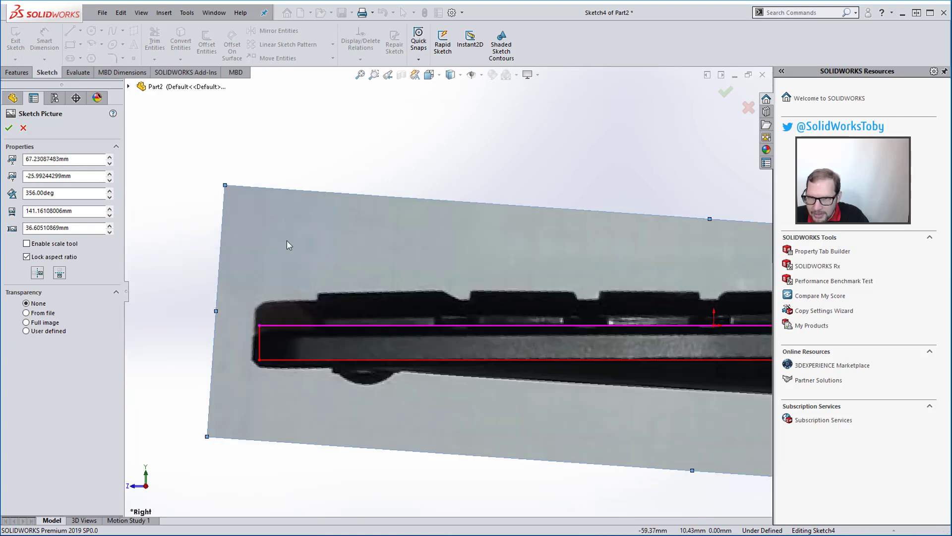
pyautogui.scroll(1, 442, 376)
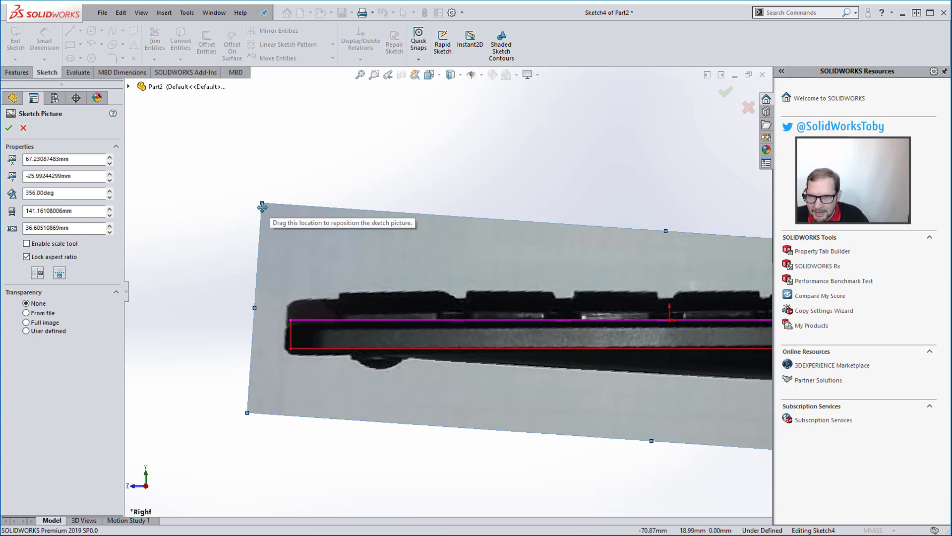
pyautogui.moveTo(261, 202); pyautogui.dragTo(260, 195)
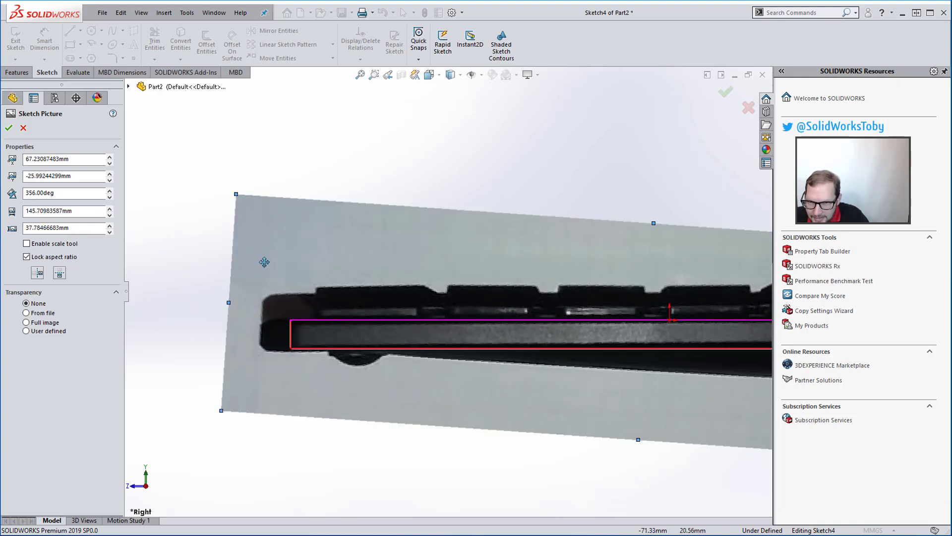
pyautogui.scroll(7, 445, 380)
pyautogui.scroll(-3, 626, 316)
pyautogui.scroll(-3, 528, 310)
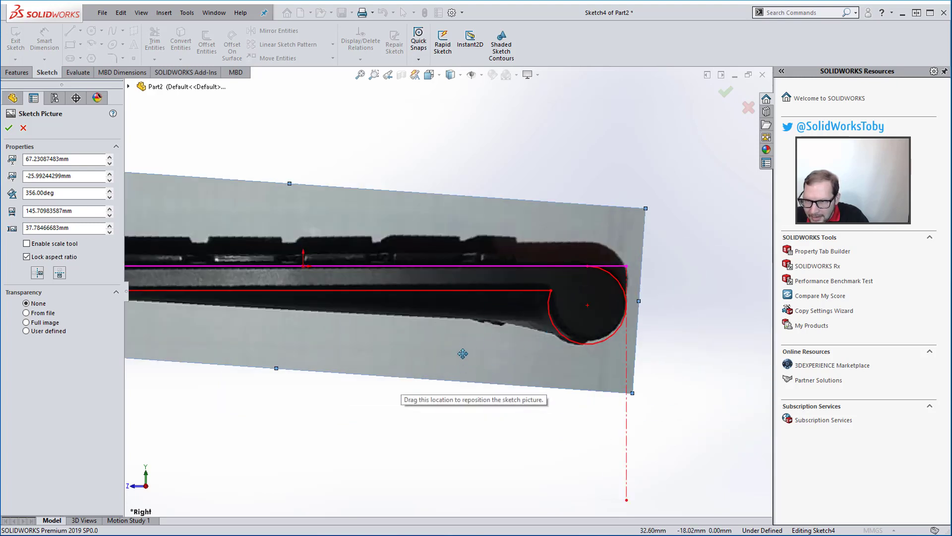
pyautogui.moveTo(463, 353); pyautogui.dragTo(465, 354)
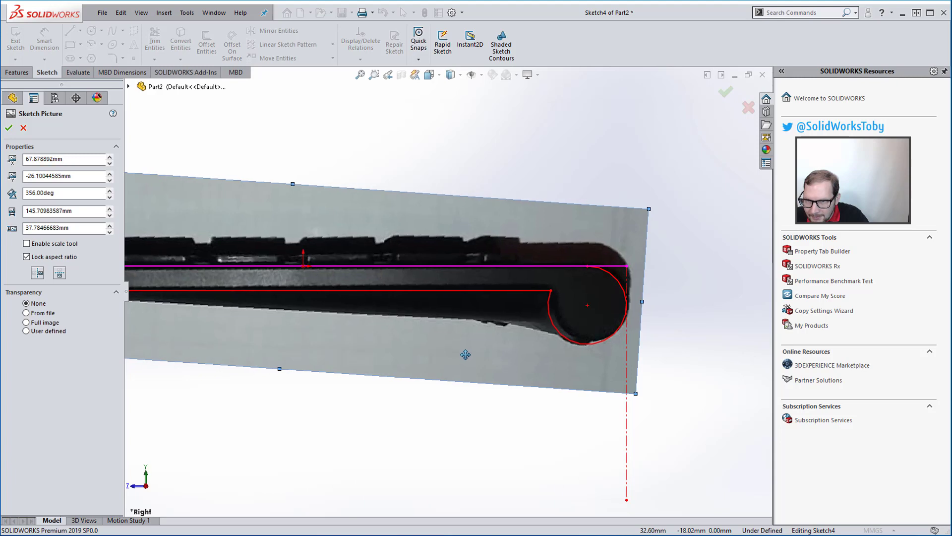
# Step: Make the full side picture transparent with a transparency of 0.60
pyautogui.click(50, 322)
pyautogui.click(56, 358)
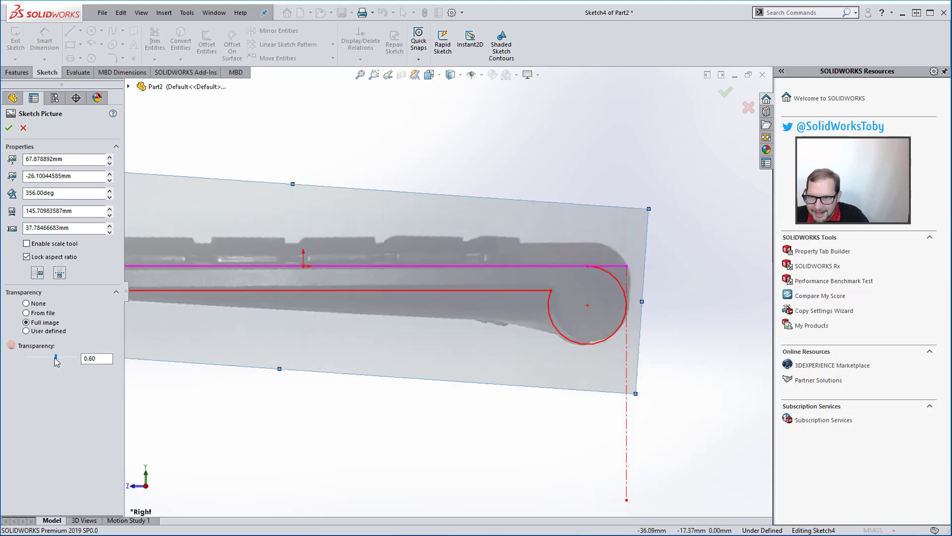
pyautogui.scroll(2, 402, 295)
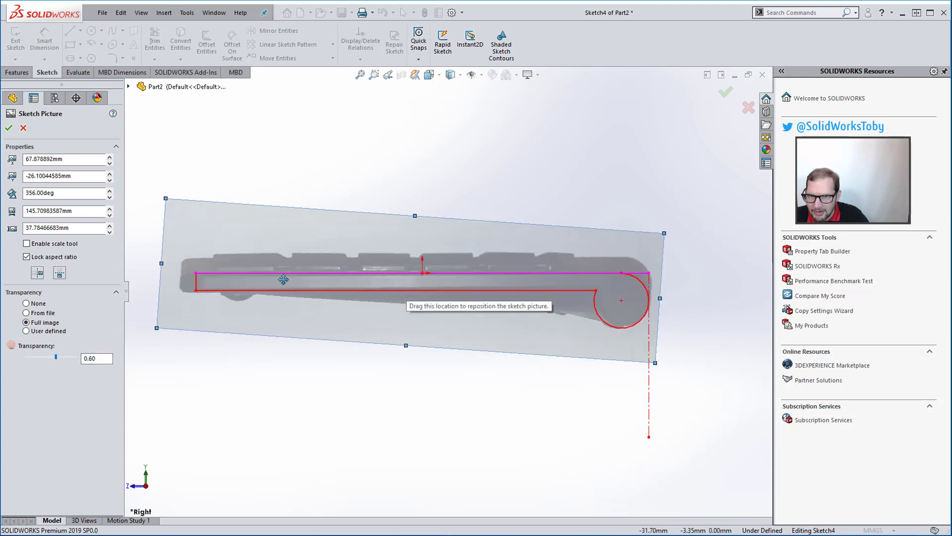
# Step: Unlock the side picture's aspect ratio, narrow it to about 142.5 mm wide and nudge it onto the SIDE LAYOUT profile
pyautogui.scroll(-2, 193, 303)
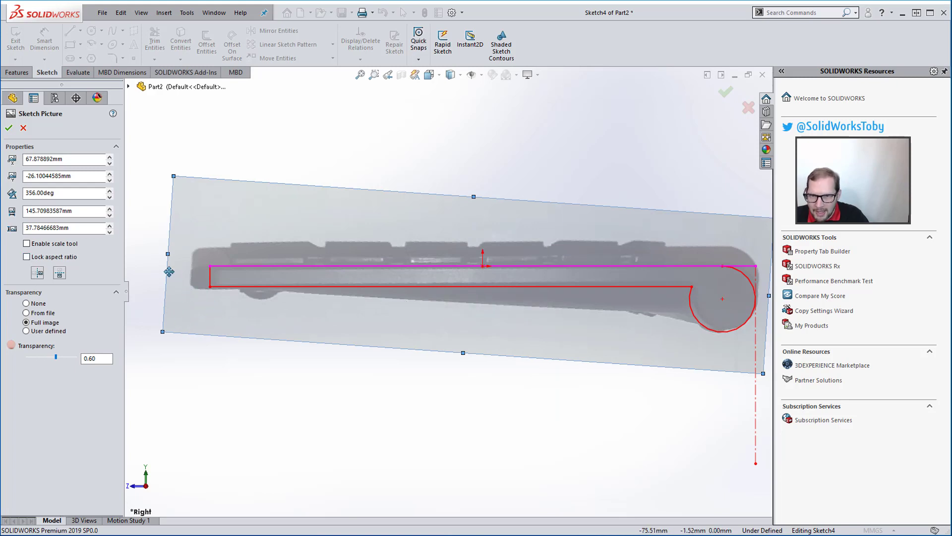
pyautogui.moveTo(168, 254); pyautogui.dragTo(181, 256)
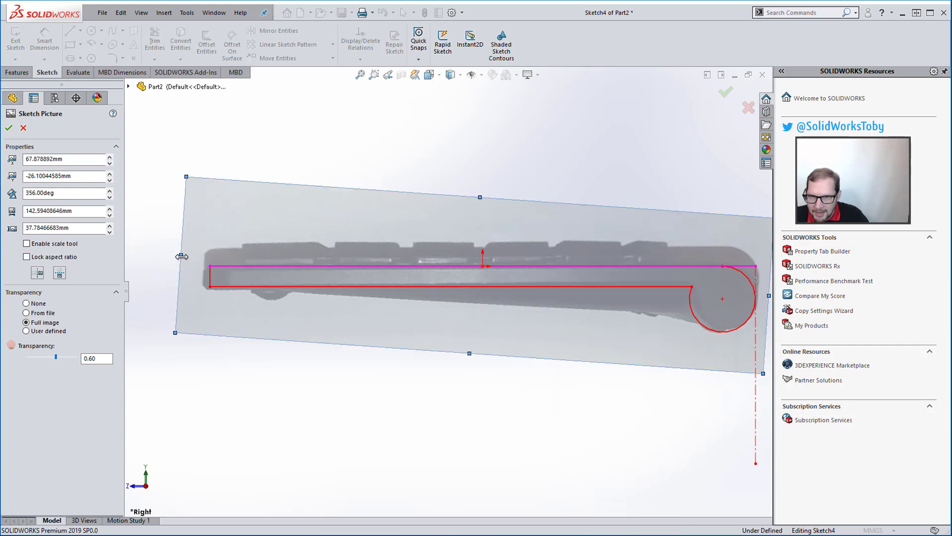
pyautogui.moveTo(463, 347); pyautogui.dragTo(462, 347)
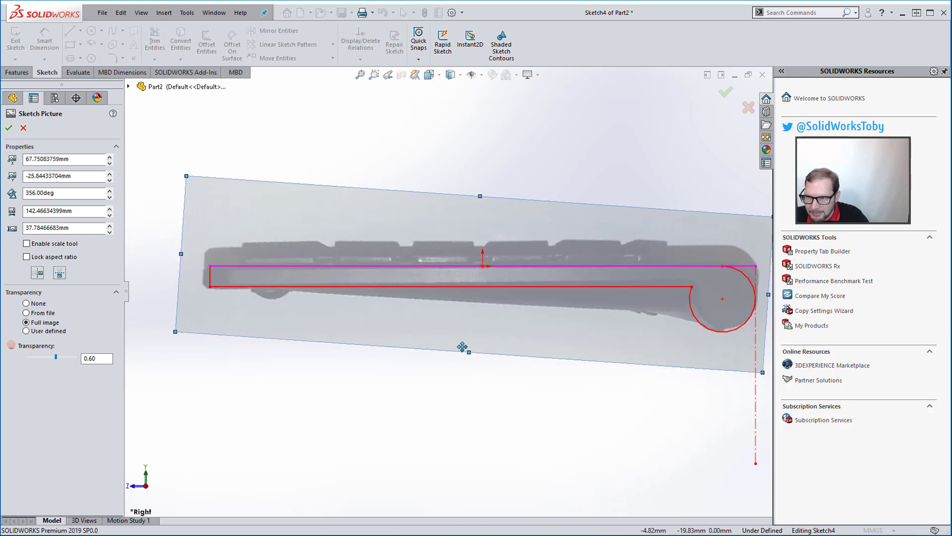
# Step: Rotate the side picture to 355.5 degrees, realign it with the SIDE LAYOUT profile and finish the sketch
pyautogui.click(110, 197)
pyautogui.moveTo(496, 345); pyautogui.dragTo(498, 345)
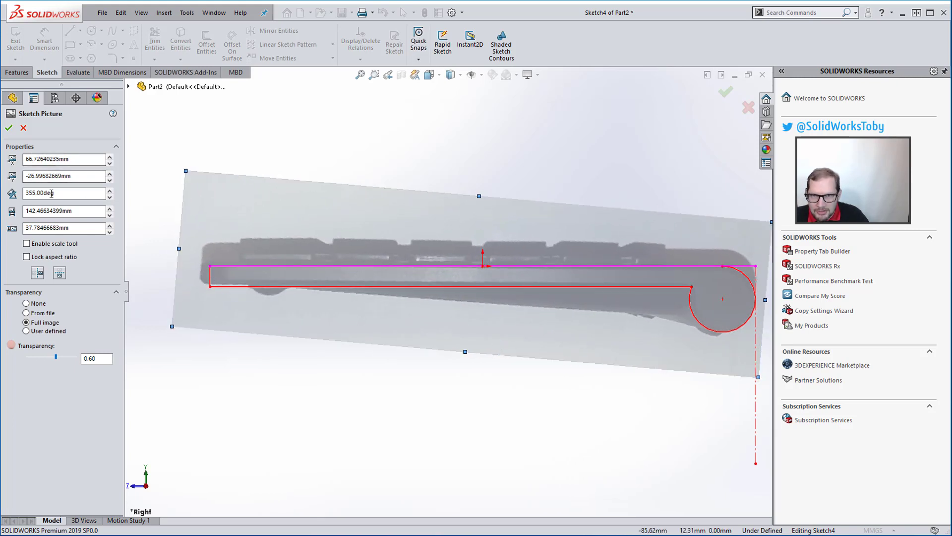
pyautogui.doubleClick(69, 193)
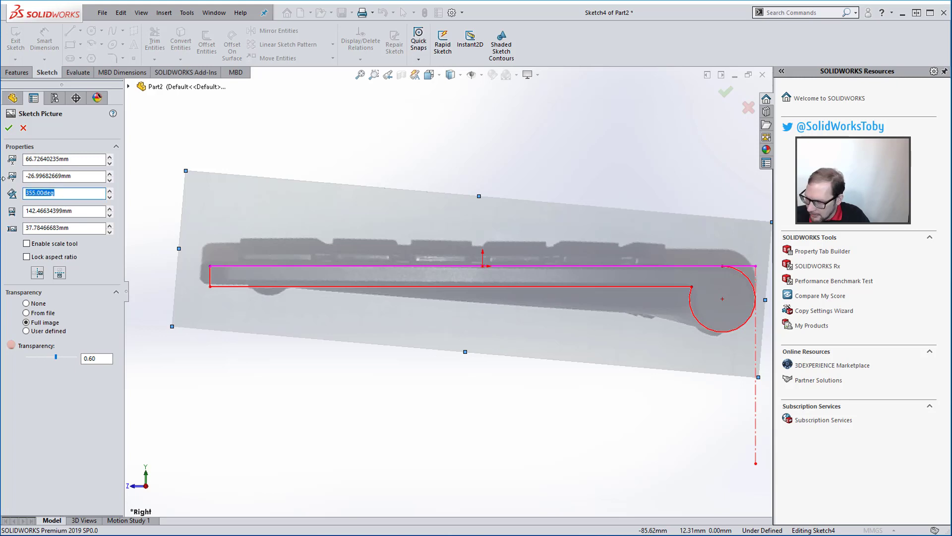
pyautogui.press('Return')
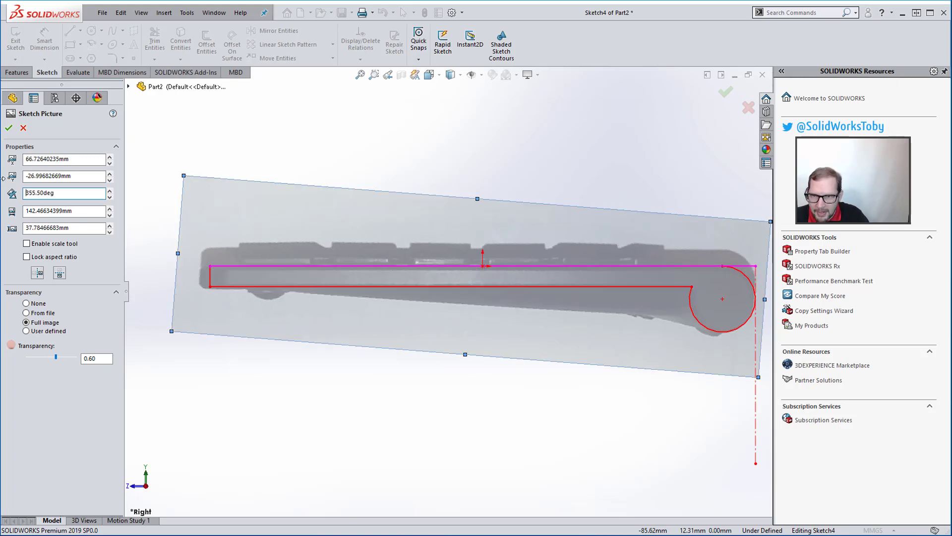
pyautogui.moveTo(515, 321); pyautogui.dragTo(513, 319)
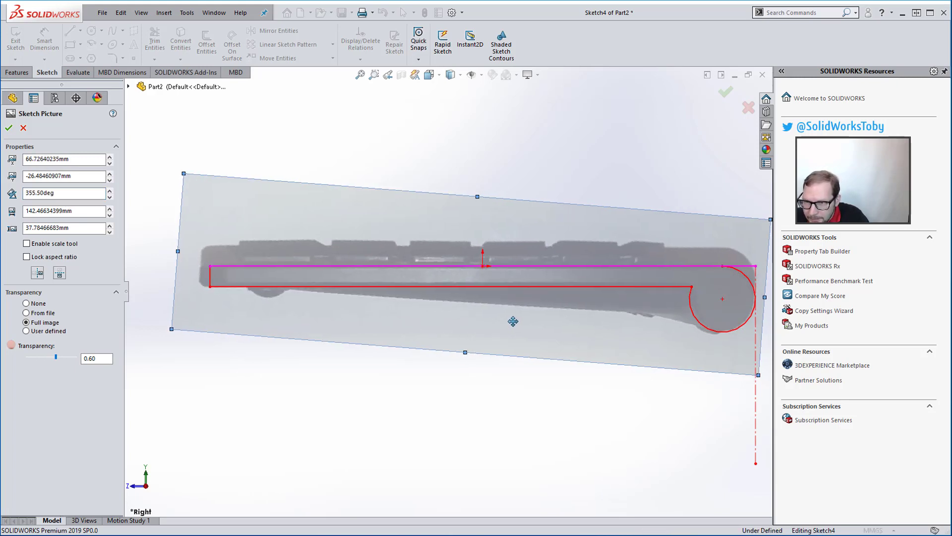
pyautogui.click(9, 129)
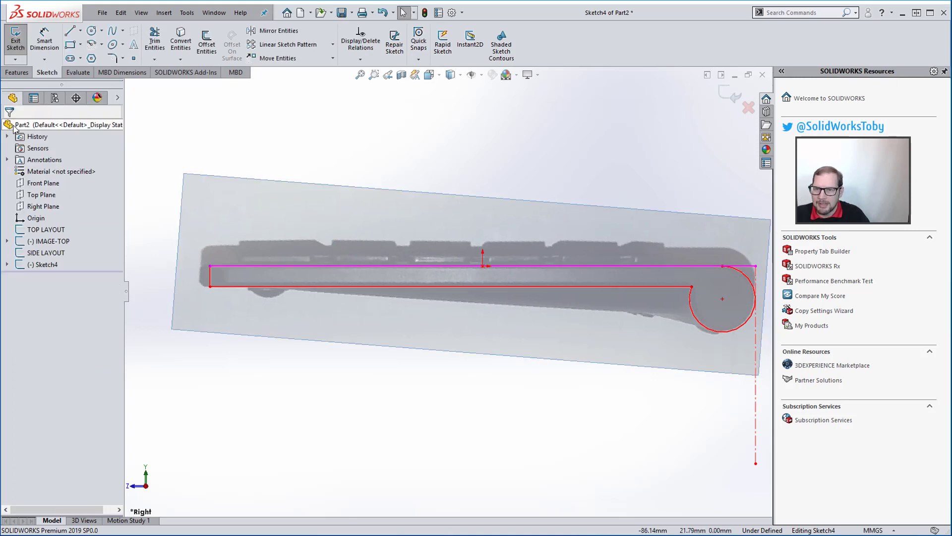
pyautogui.click(725, 92)
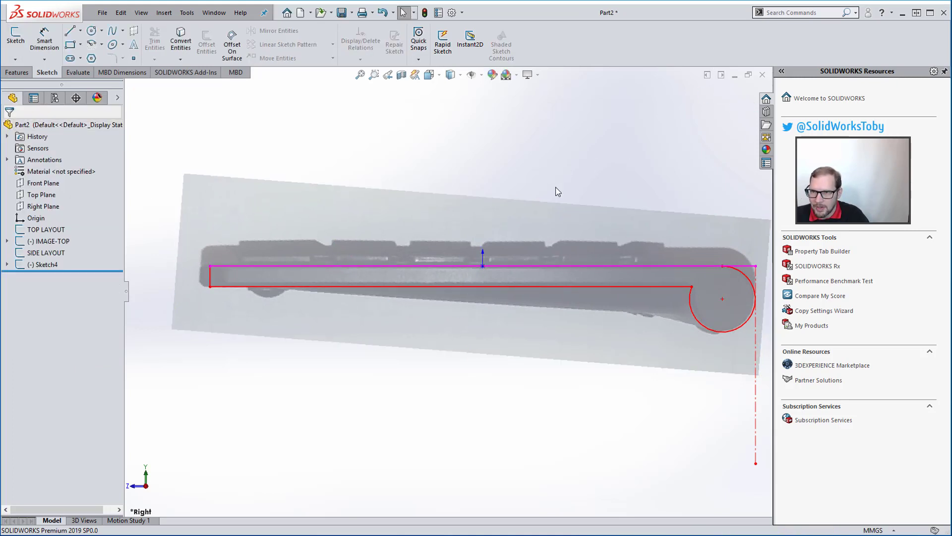
# Step: Rename the side picture sketch as IMAGE RIGHT
pyautogui.scroll(-5, 453, 378)
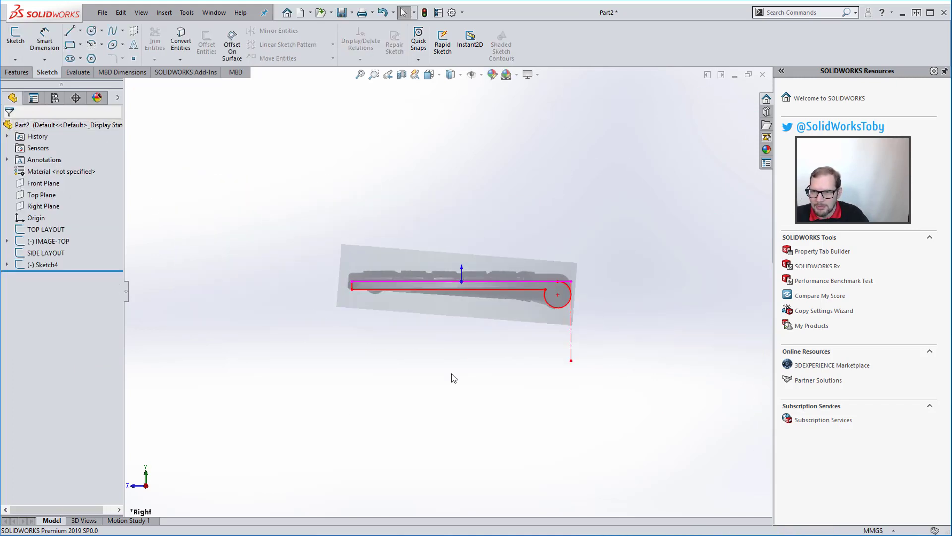
pyautogui.click(49, 264)
pyautogui.click(49, 263)
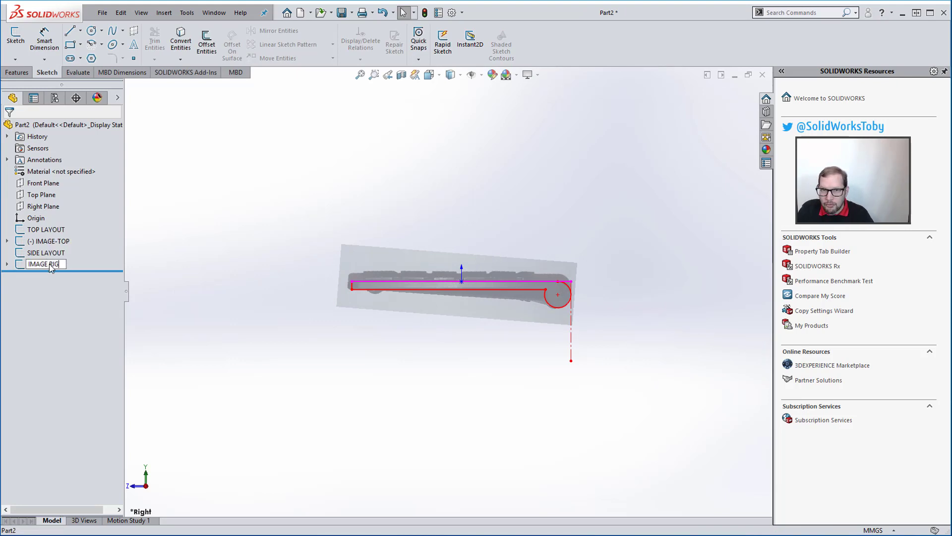
pyautogui.press('Return')
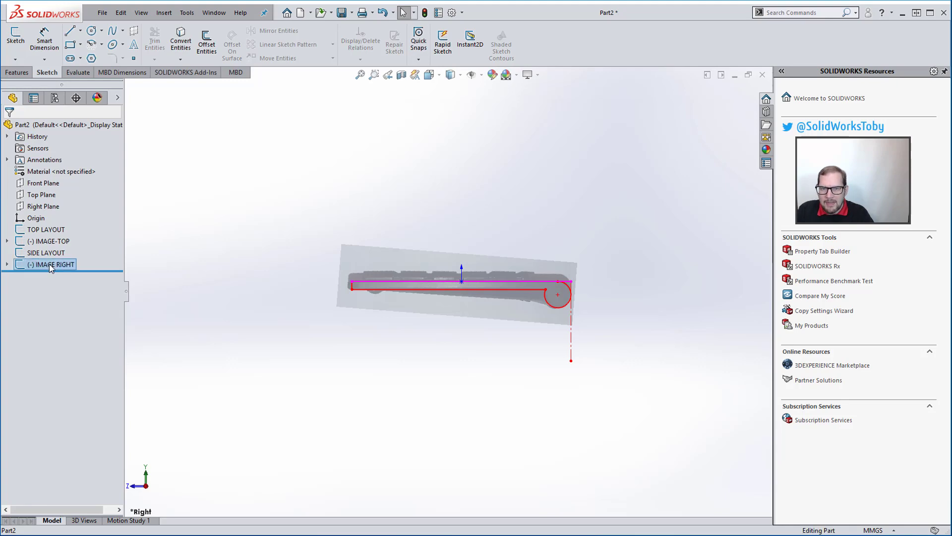
# Step: Save the part as PPTA-001-10 KEY in WORKING > 2018-11-01-PPT Slide Advancer > 01 SW 2019 Models on the C: drive
pyautogui.click(341, 12)
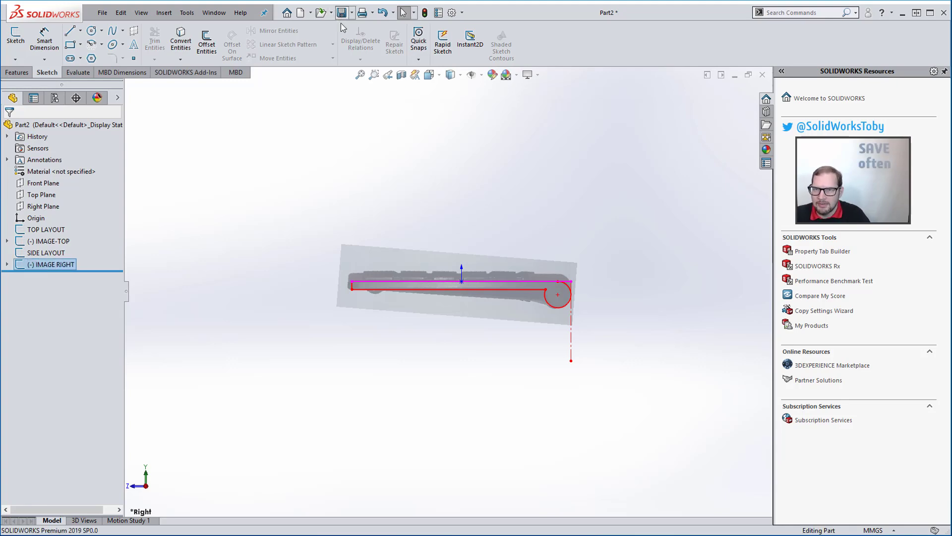
pyautogui.click(449, 160)
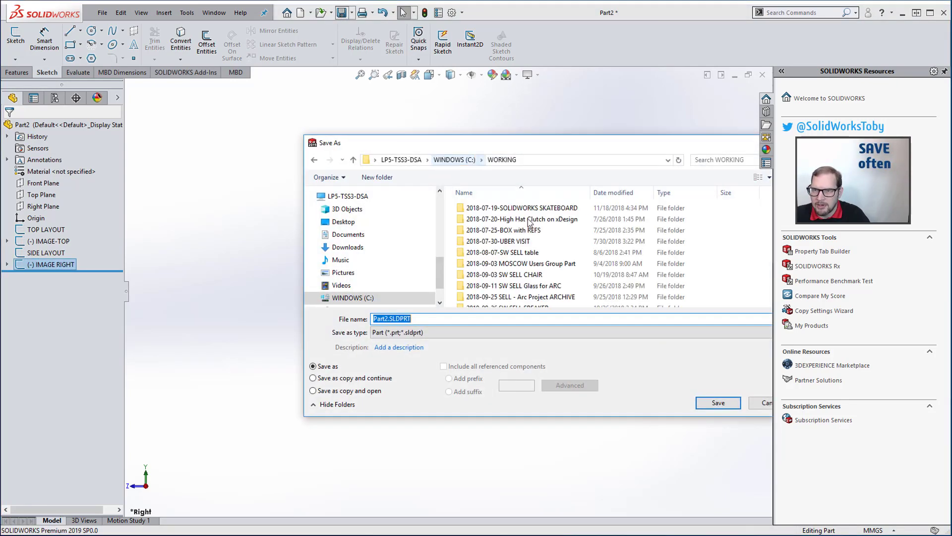
pyautogui.scroll(-5, 546, 267)
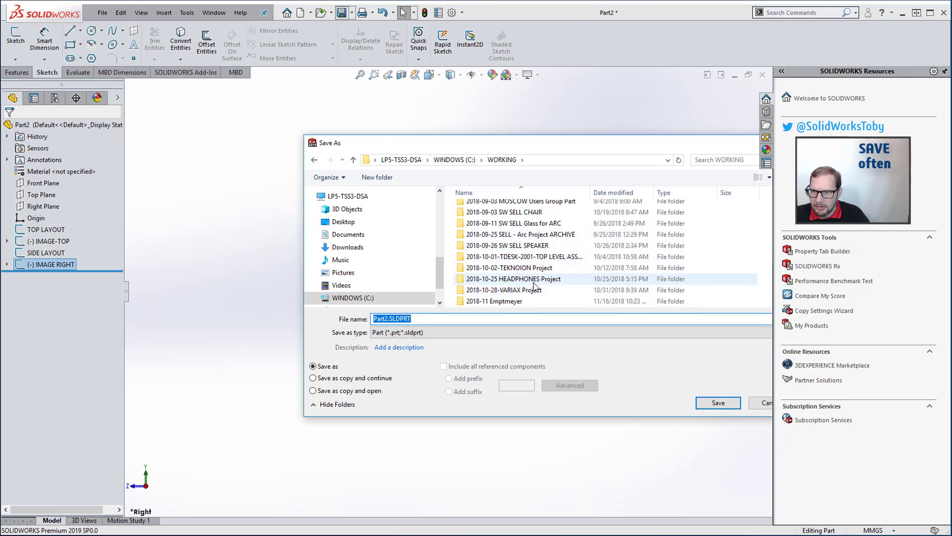
pyautogui.scroll(-1, 527, 293)
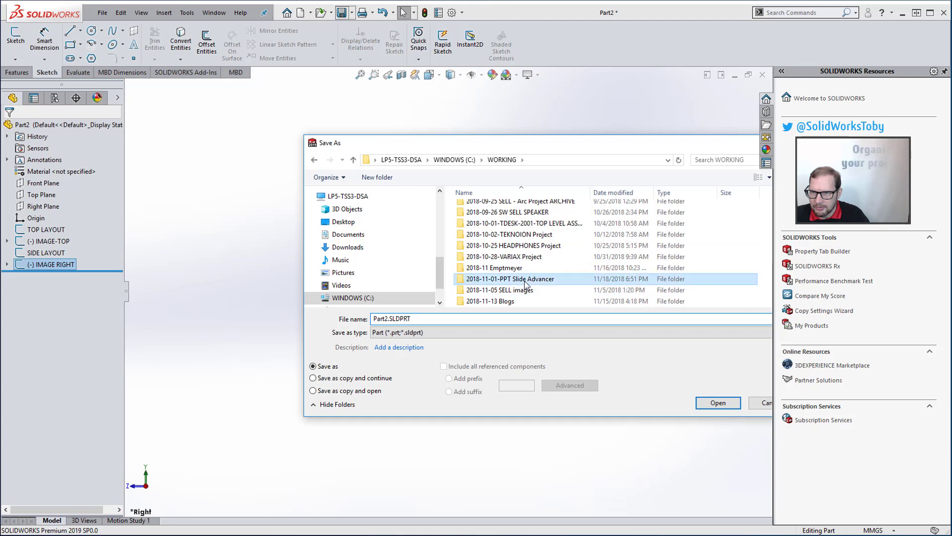
pyautogui.doubleClick(496, 279)
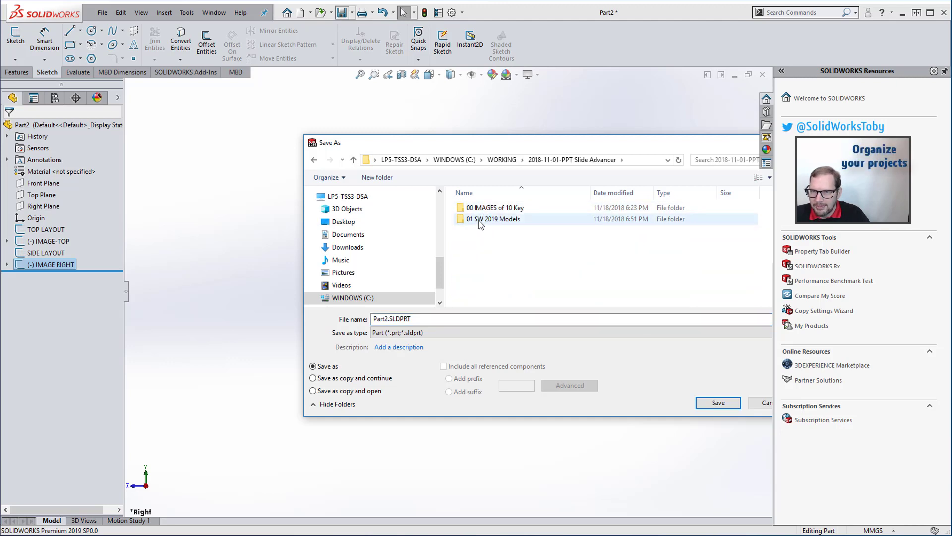
pyautogui.doubleClick(480, 220)
pyautogui.doubleClick(435, 318)
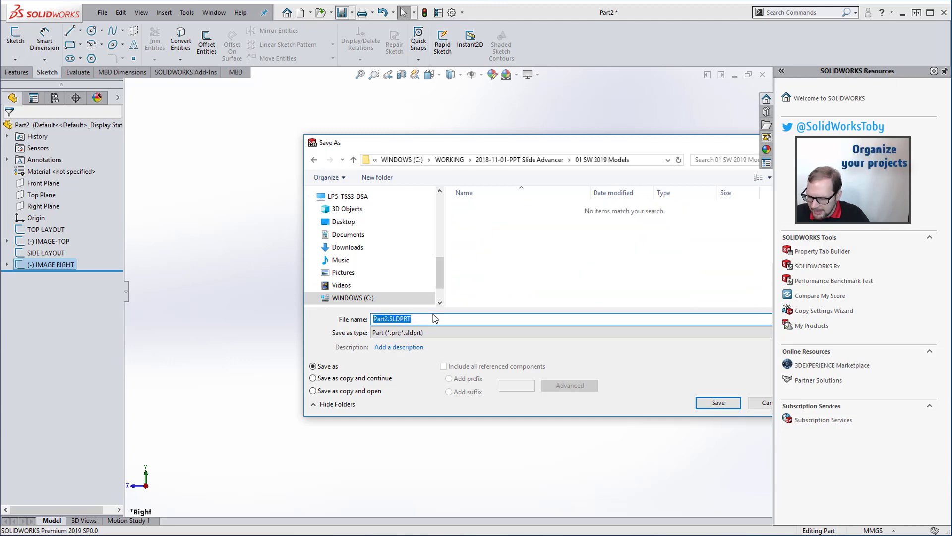
pyautogui.write('PPTA-001-10 KEY')
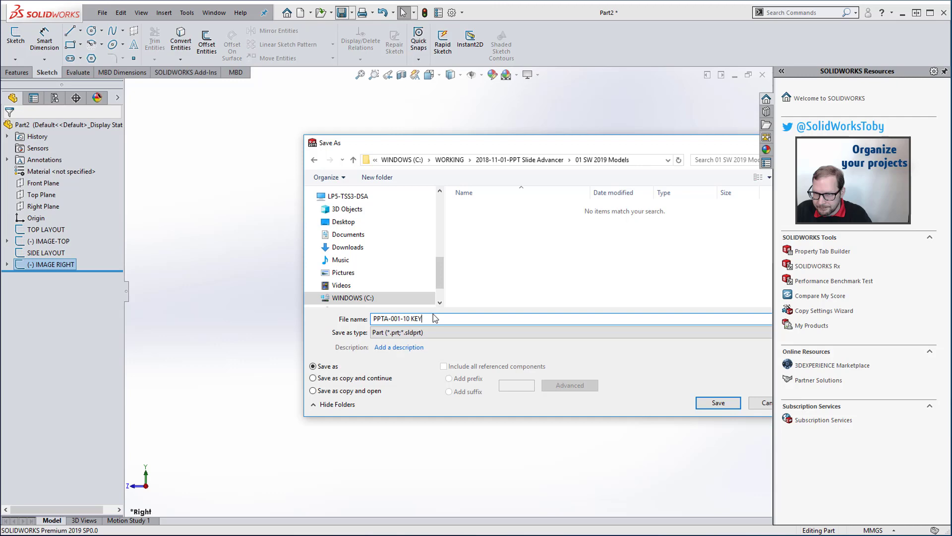
pyautogui.press('Return')
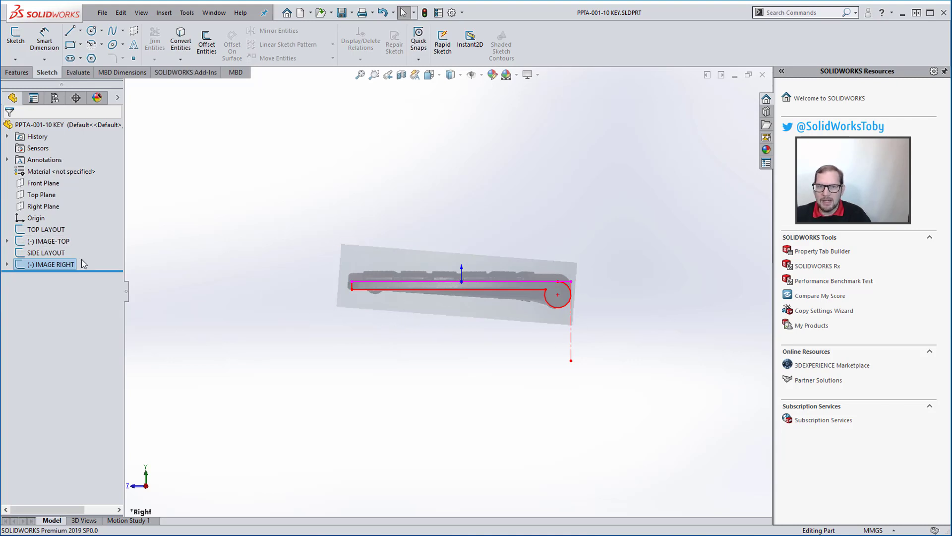
# Step: Start a sketch on the Top Plane and hide the IMAGE-TOP sketch
pyautogui.click(41, 195)
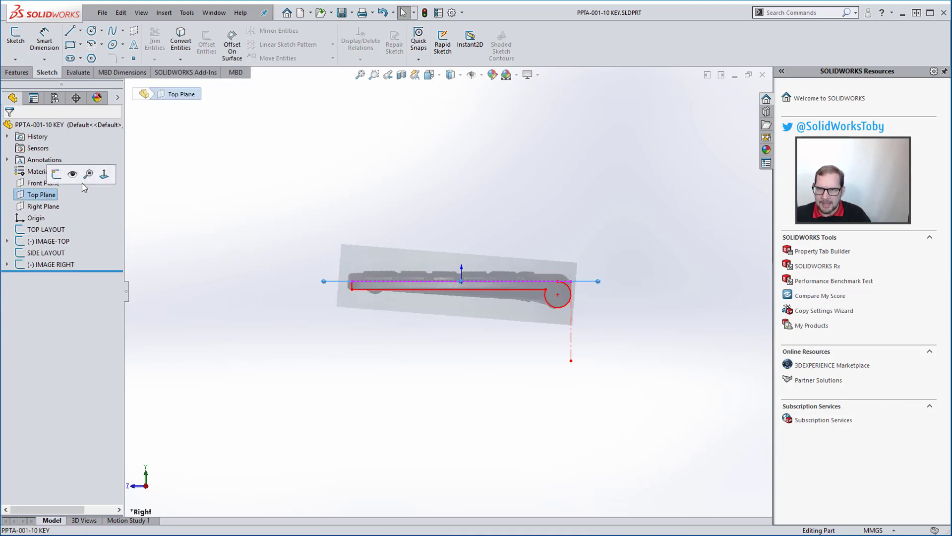
pyautogui.click(55, 175)
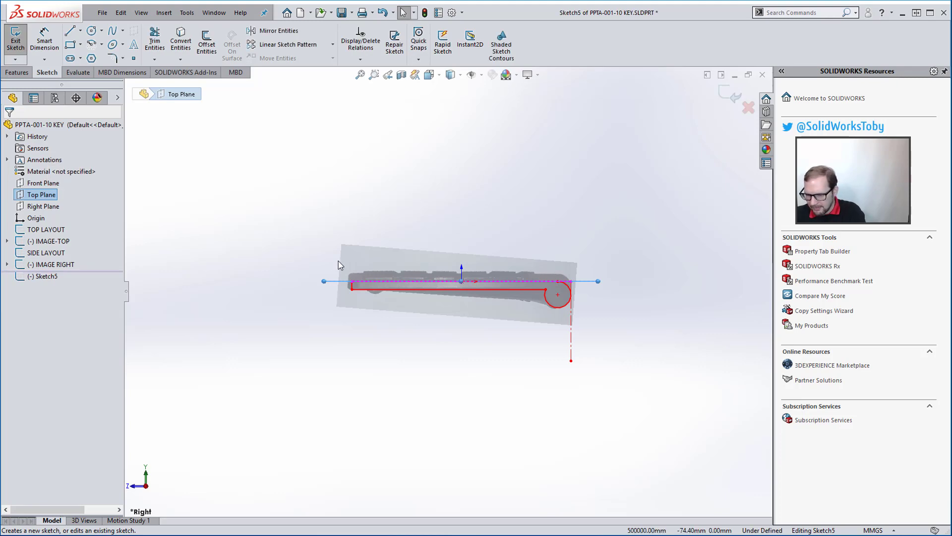
pyautogui.click(44, 243)
pyautogui.click(58, 234)
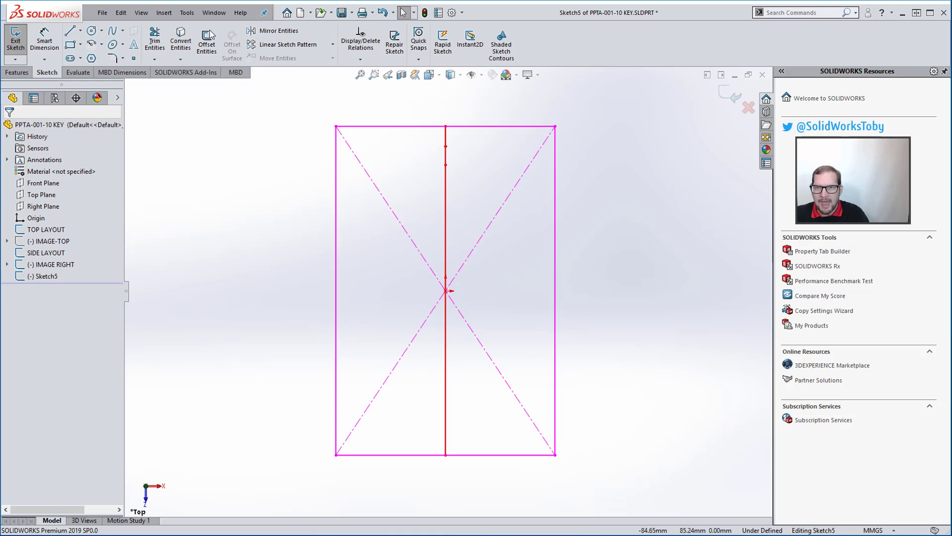
# Step: Insert BACK-10 Key.PNG from the 00 IMAGES of 10 Key folder as a sketch picture
pyautogui.click(187, 13)
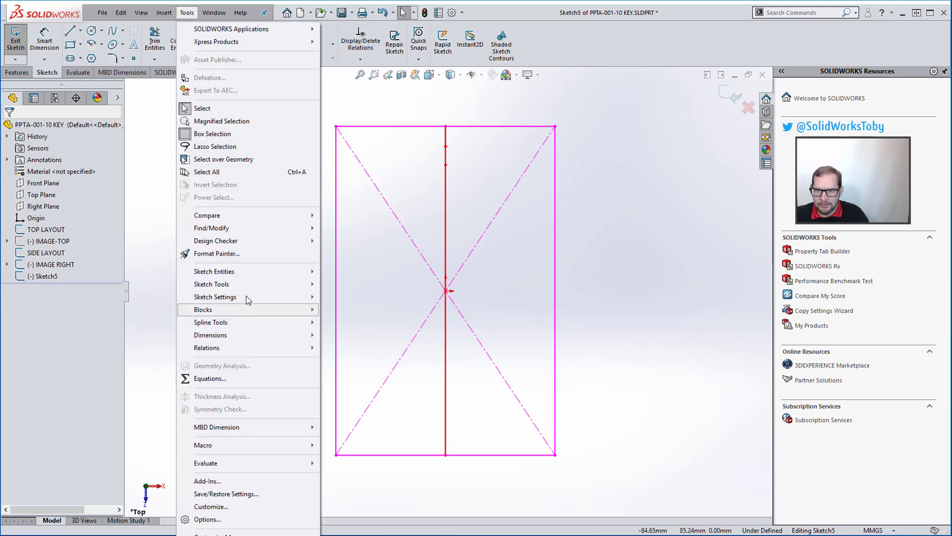
pyautogui.moveTo(237, 284)
pyautogui.click(377, 520)
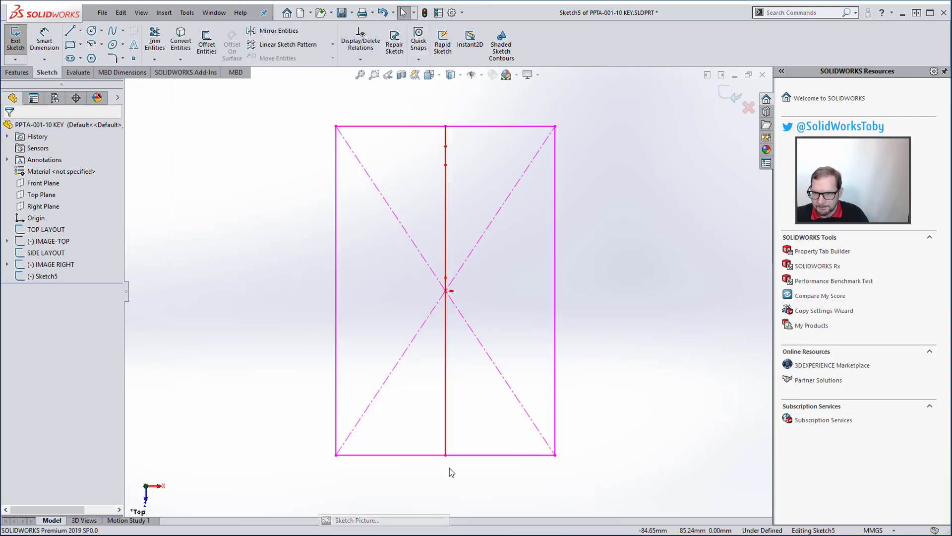
pyautogui.doubleClick(488, 217)
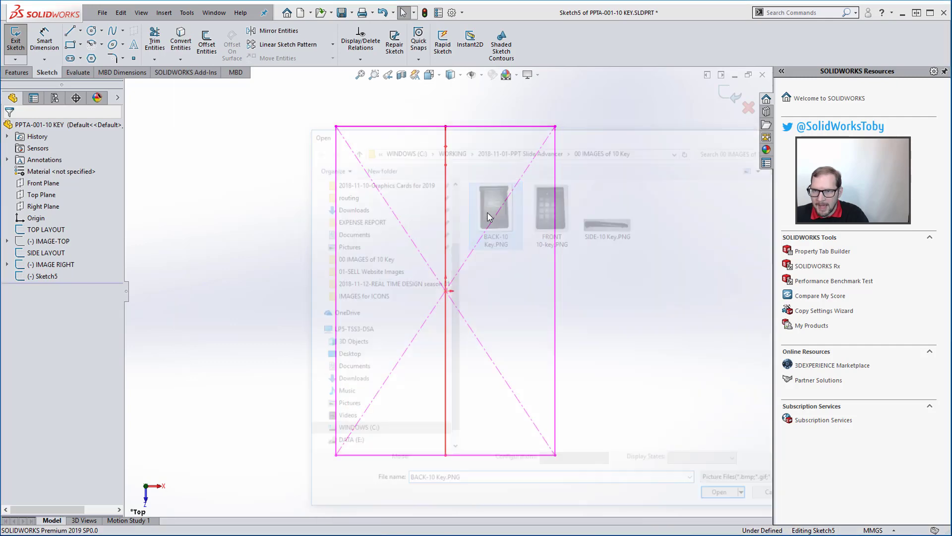
# Step: Move the back picture over the layout rectangle and rotate it to -2 degrees
pyautogui.scroll(10, 569, 373)
pyautogui.moveTo(548, 218); pyautogui.dragTo(514, 326)
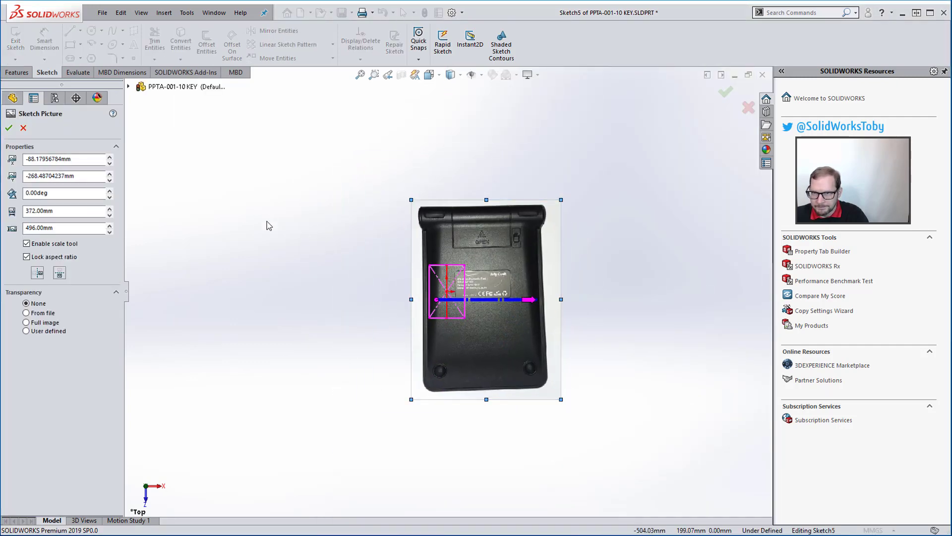
pyautogui.click(110, 191)
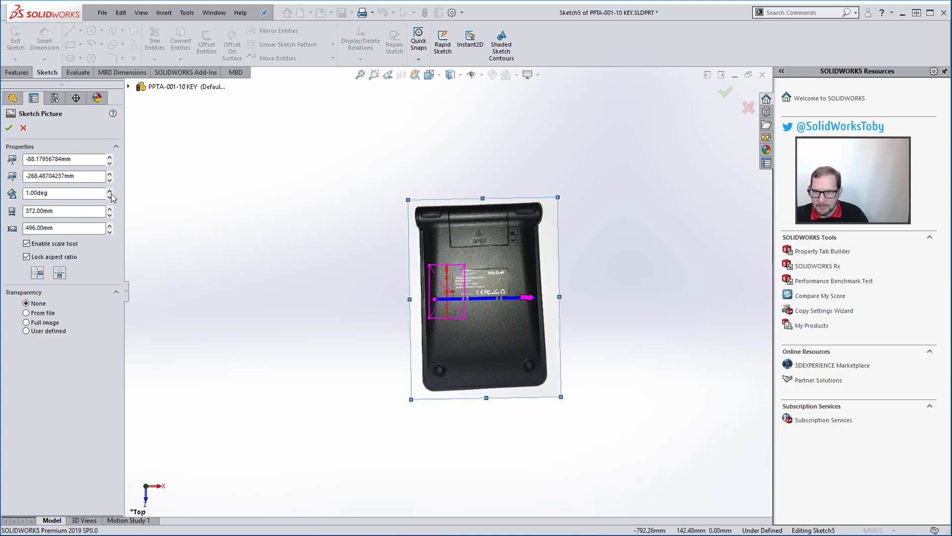
pyautogui.click(110, 196)
pyautogui.click(110, 196)
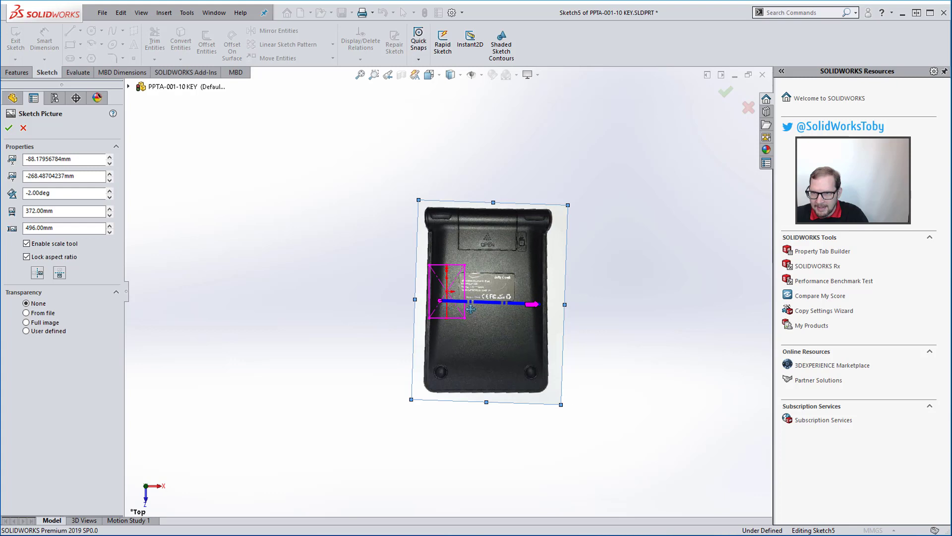
# Step: Stretch the picture's scale line across the keypad body from side edge to side edge and set its length to 88 mm
pyautogui.scroll(-3, 477, 313)
pyautogui.moveTo(410, 290); pyautogui.dragTo(395, 286)
pyautogui.moveTo(564, 295); pyautogui.dragTo(598, 291)
pyautogui.write('88')
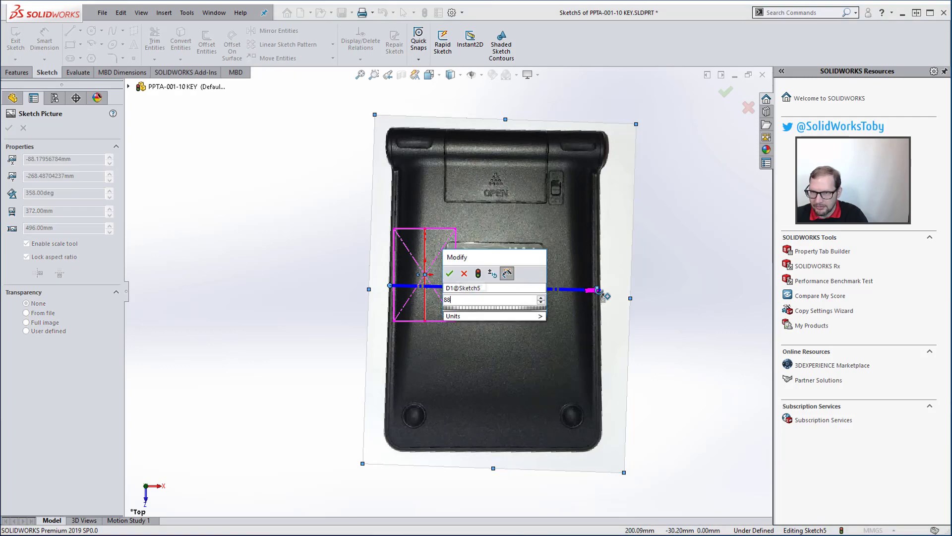
pyautogui.press('Return')
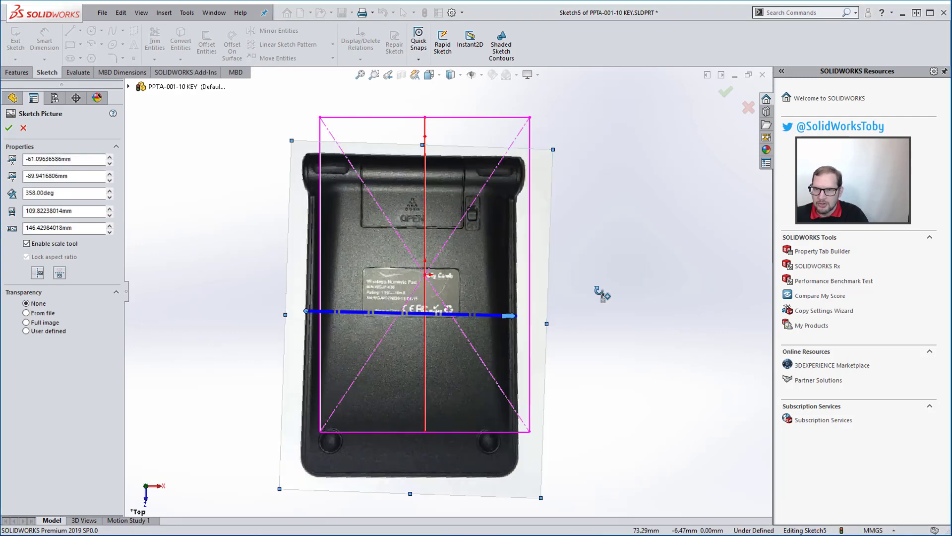
# Step: Turn off the scale tool, shrink the back picture to about 105 mm wide and align it with the TOP LAYOUT rectangle
pyautogui.click(53, 244)
pyautogui.moveTo(437, 436); pyautogui.dragTo(454, 391)
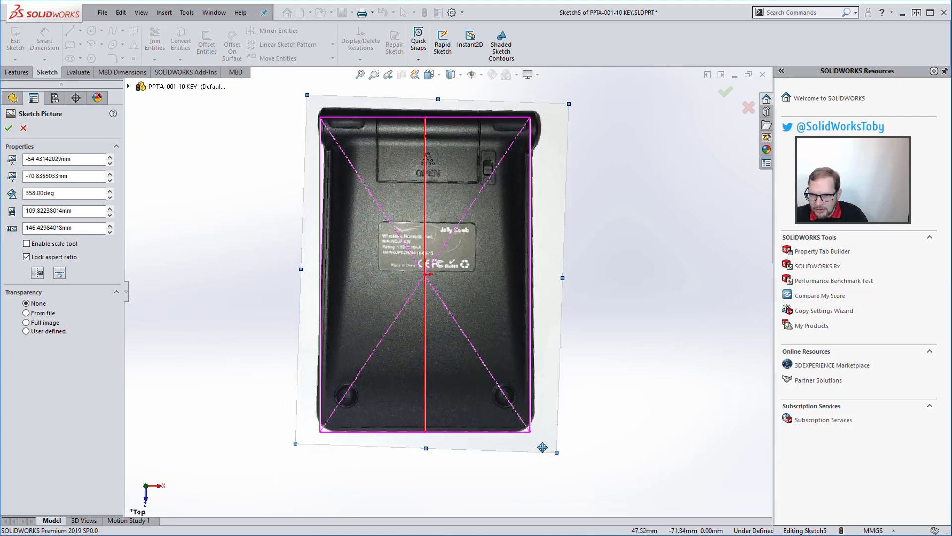
pyautogui.moveTo(556, 452); pyautogui.dragTo(545, 438)
pyautogui.moveTo(463, 397); pyautogui.dragTo(471, 415)
pyautogui.moveTo(427, 189); pyautogui.dragTo(426, 189)
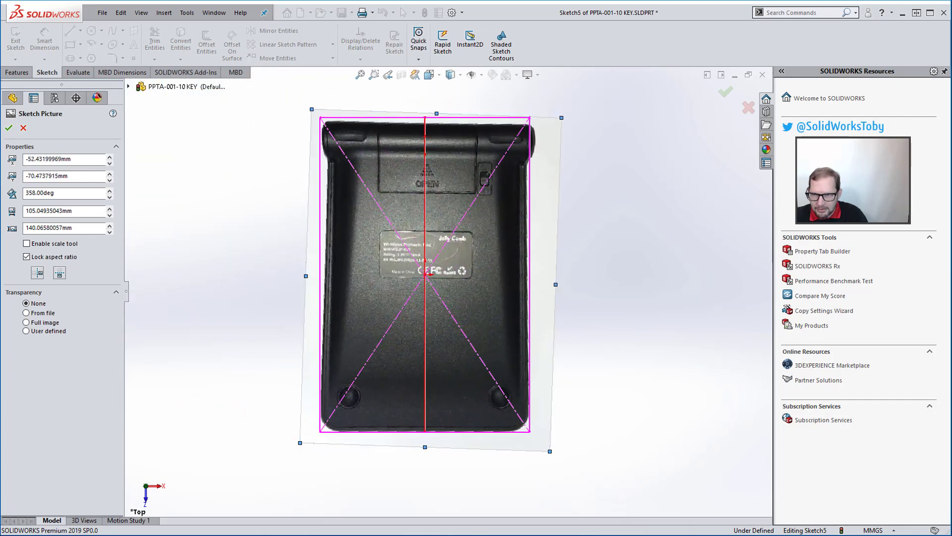
# Step: Give the back picture full-image transparency of 0.60
pyautogui.click(47, 322)
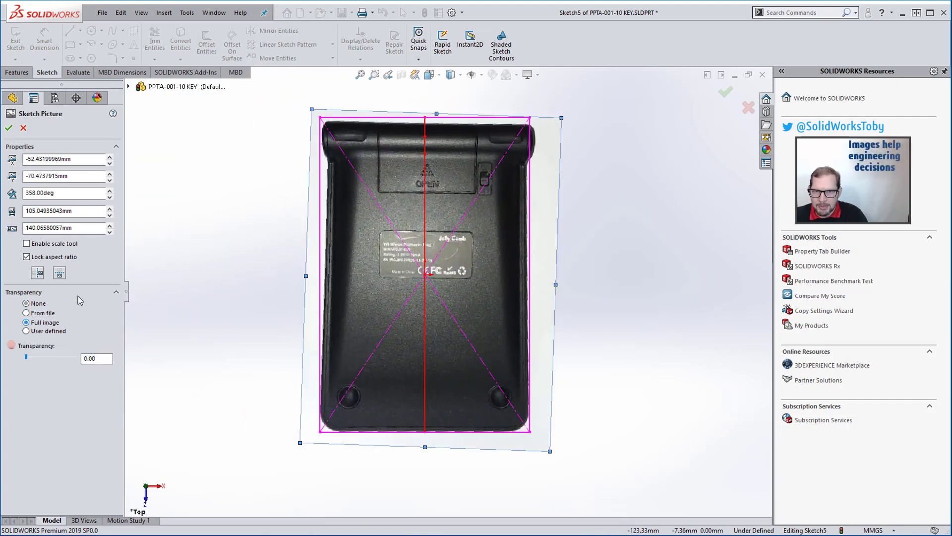
pyautogui.click(66, 357)
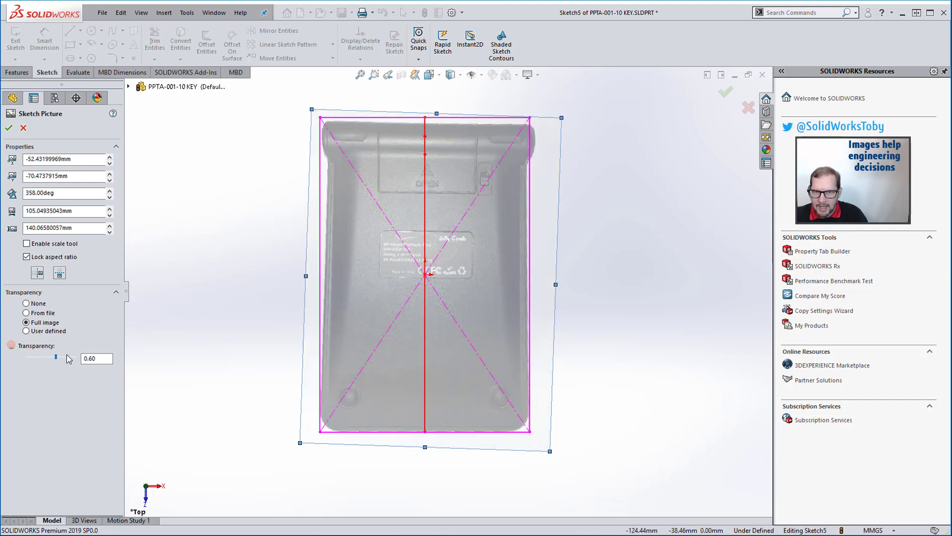
# Step: Unlock the back picture's aspect ratio, stretch it to about 141.9 mm tall over the TOP LAYOUT rectangle and finish the sketch
pyautogui.click(36, 257)
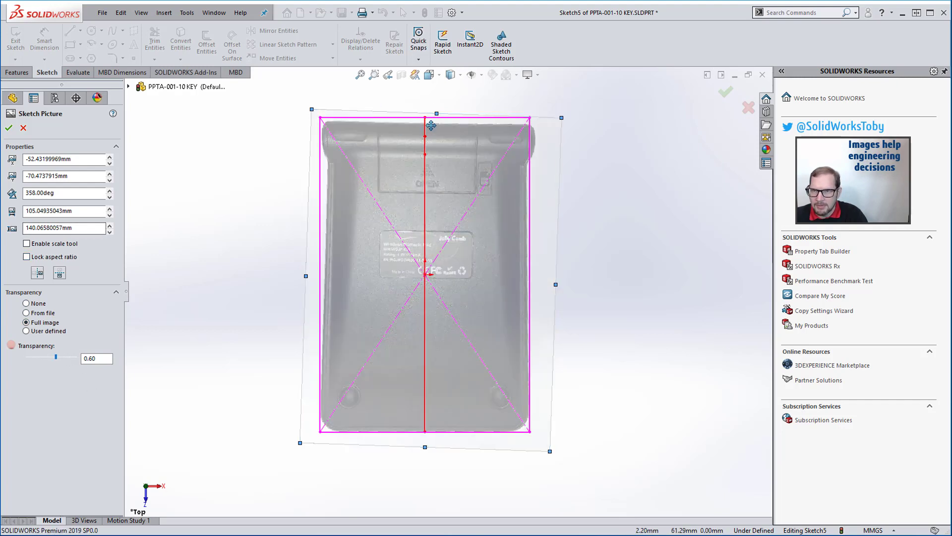
pyautogui.moveTo(438, 117); pyautogui.dragTo(436, 109)
pyautogui.moveTo(490, 222); pyautogui.dragTo(491, 228)
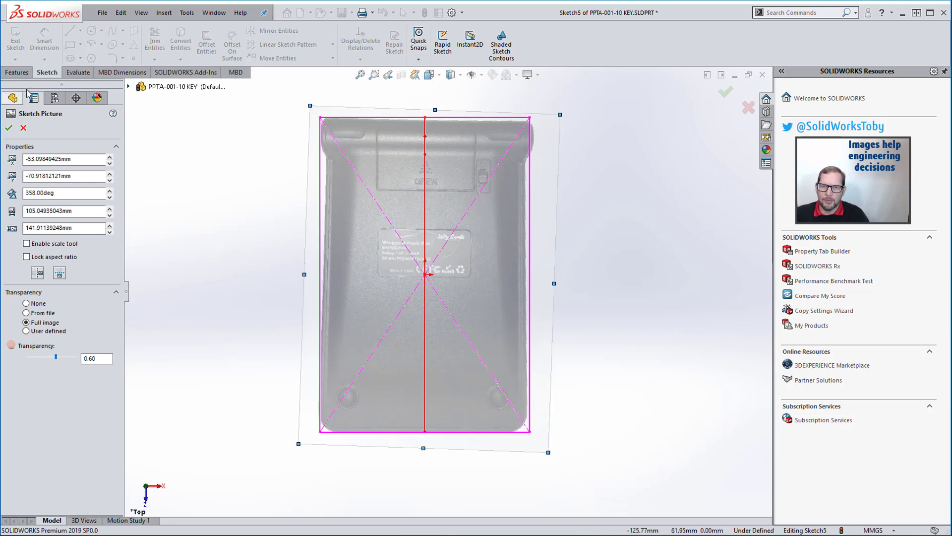
pyautogui.click(24, 127)
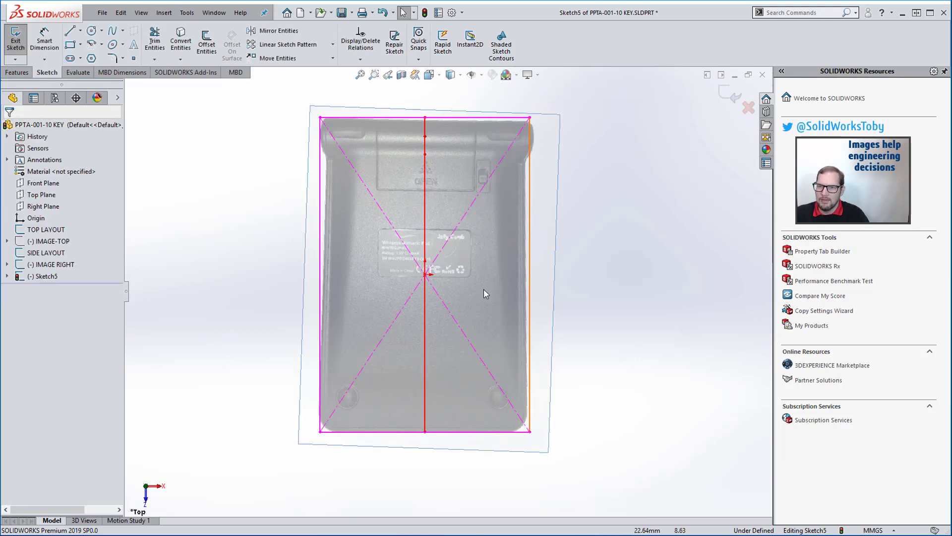
pyautogui.click(730, 94)
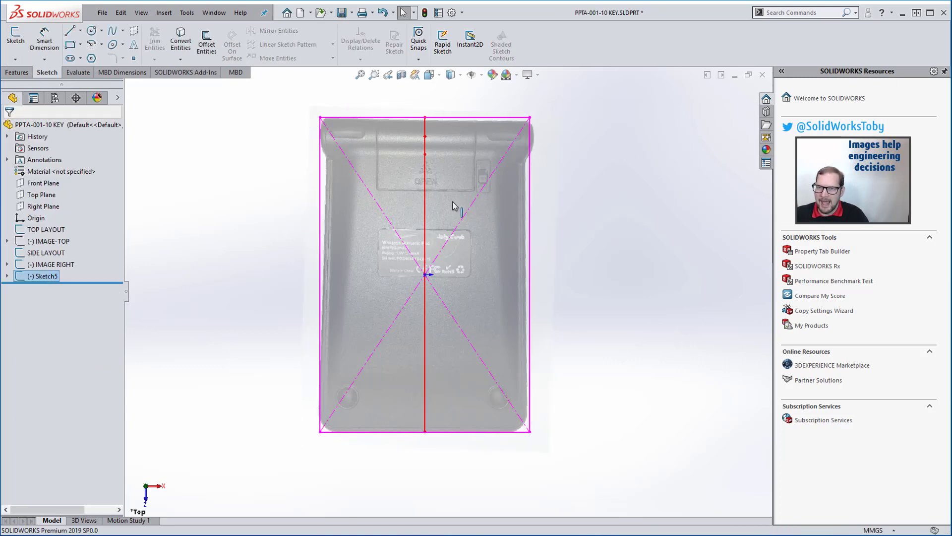
# Step: Rename the back picture sketch as IMAGE BOTTOM
pyautogui.moveTo(687, 271)
pyautogui.mouseDown(button='middle')
pyautogui.moveTo(493, 240)
pyautogui.moveTo(605, 282)
pyautogui.moveTo(488, 221)
pyautogui.moveTo(549, 273)
pyautogui.moveTo(500, 238)
pyautogui.mouseUp(button='middle')
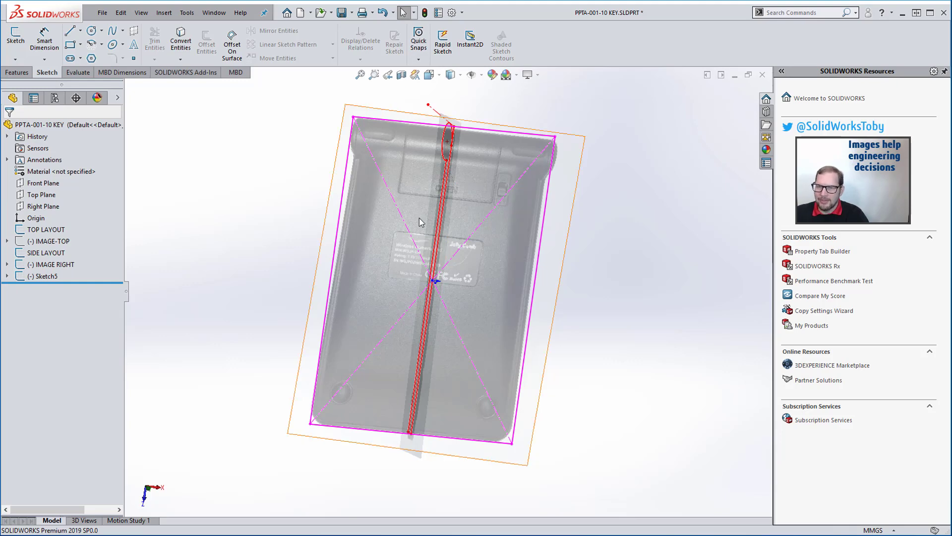
pyautogui.moveTo(366, 278)
pyautogui.mouseDown(button='middle')
pyautogui.moveTo(484, 283)
pyautogui.moveTo(546, 298)
pyautogui.moveTo(454, 285)
pyautogui.moveTo(443, 260)
pyautogui.moveTo(480, 176)
pyautogui.mouseUp(button='middle')
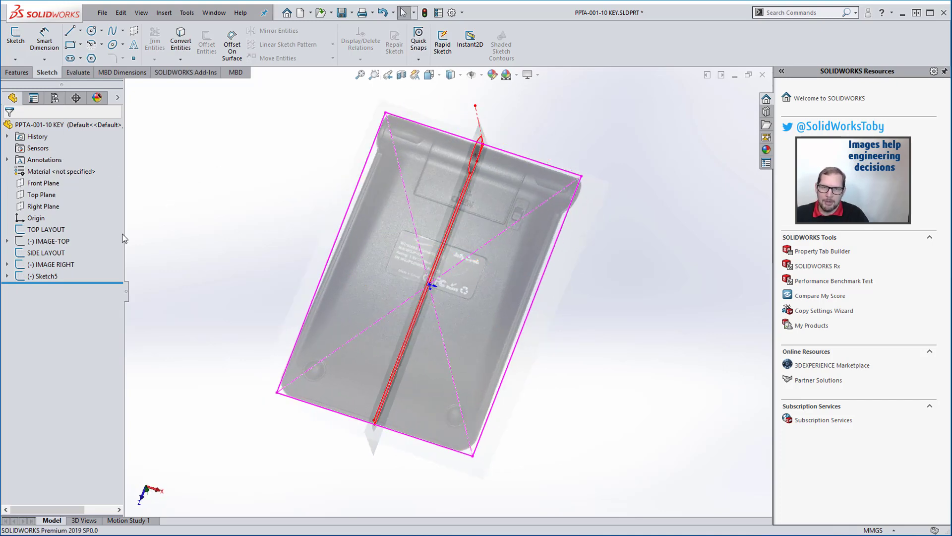
pyautogui.click(48, 276)
pyautogui.click(47, 276)
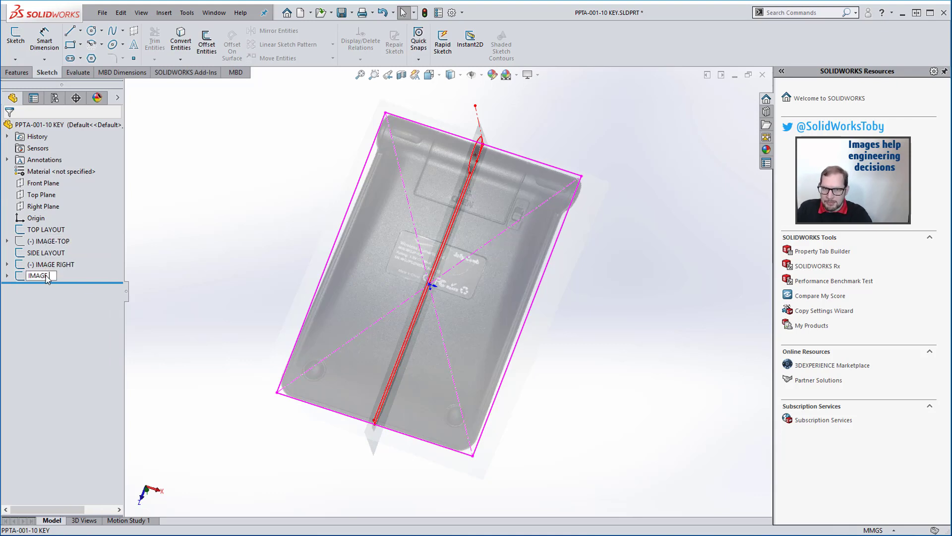
pyautogui.press('Return')
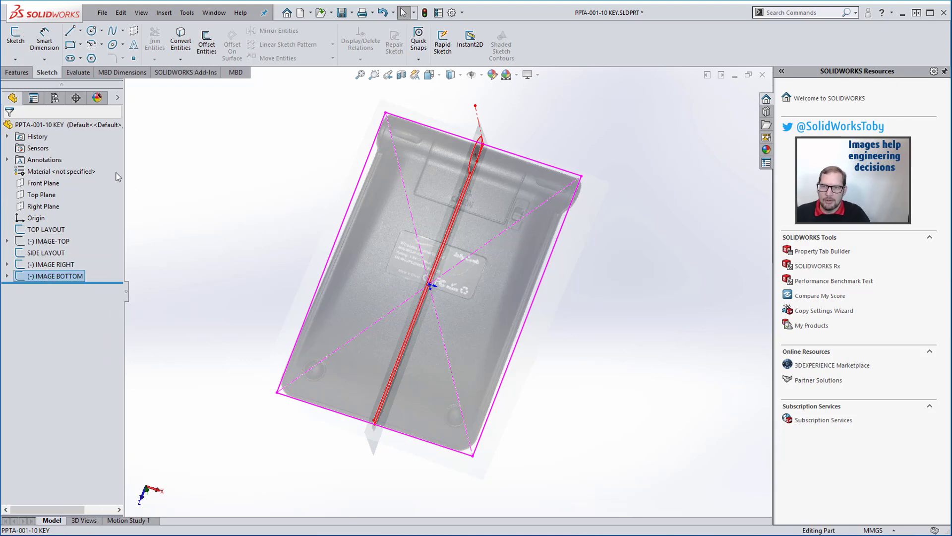
pyautogui.click(203, 238)
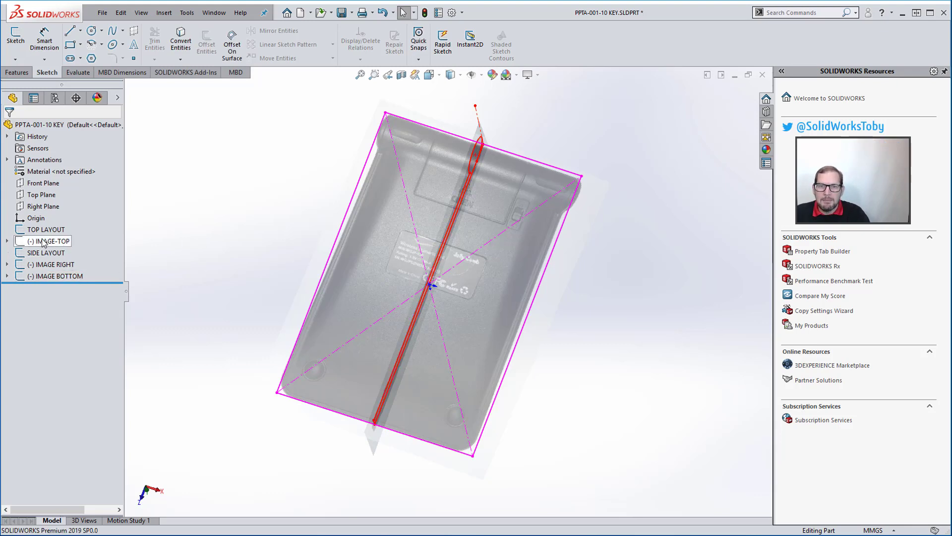
# Step: Reorder the feature tree so IMAGE-TOP, IMAGE RIGHT and IMAGE BOTTOM come directly after the Origin, above the layout sketches
pyautogui.moveTo(41, 243); pyautogui.dragTo(37, 221)
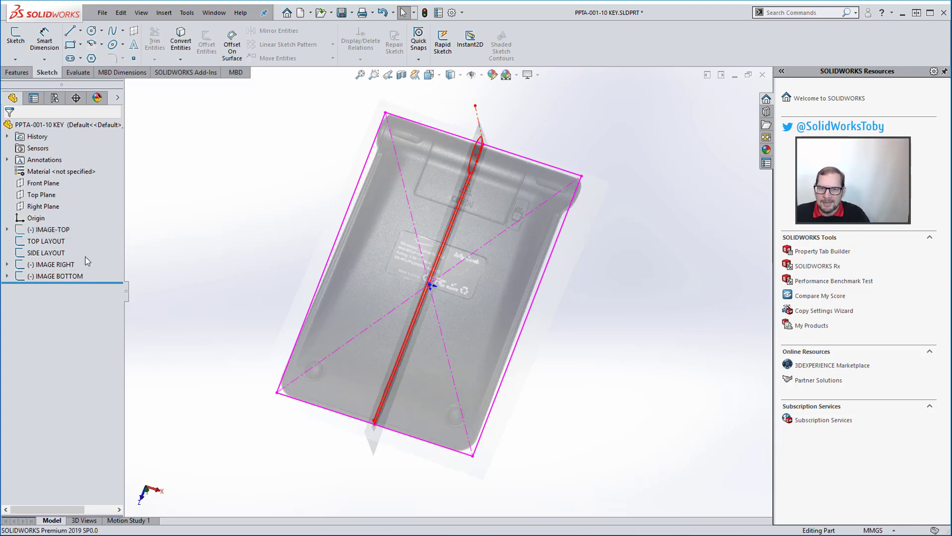
pyautogui.moveTo(50, 262); pyautogui.dragTo(47, 233)
pyautogui.click(50, 277)
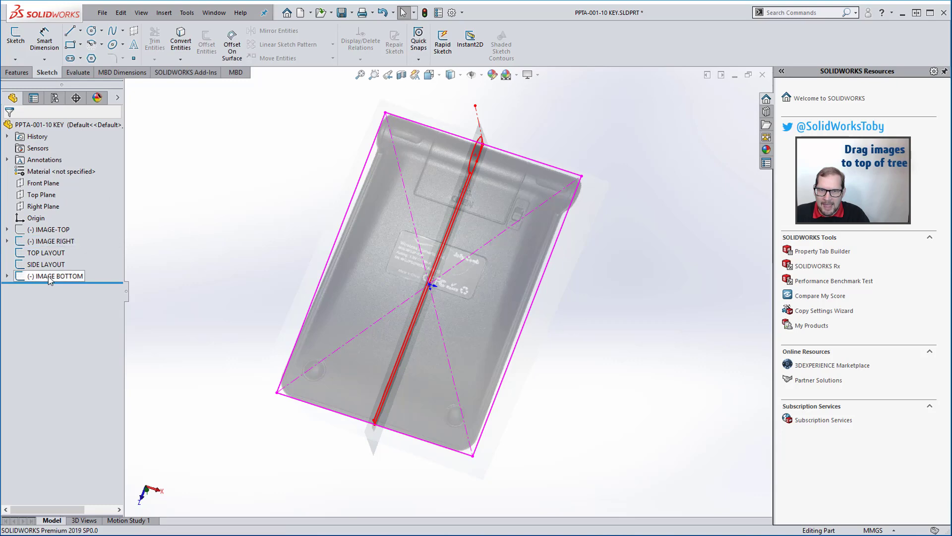
pyautogui.moveTo(50, 276); pyautogui.dragTo(46, 243)
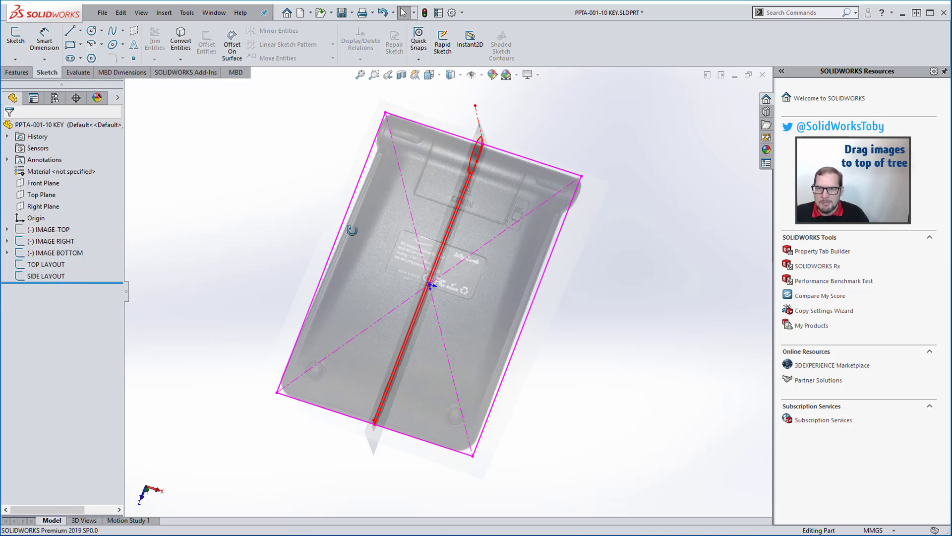
# Step: Hide the IMAGE RIGHT and IMAGE BOTTOM sketches and show all three image sketches together
pyautogui.moveTo(351, 231); pyautogui.dragTo(526, 191, button='middle')
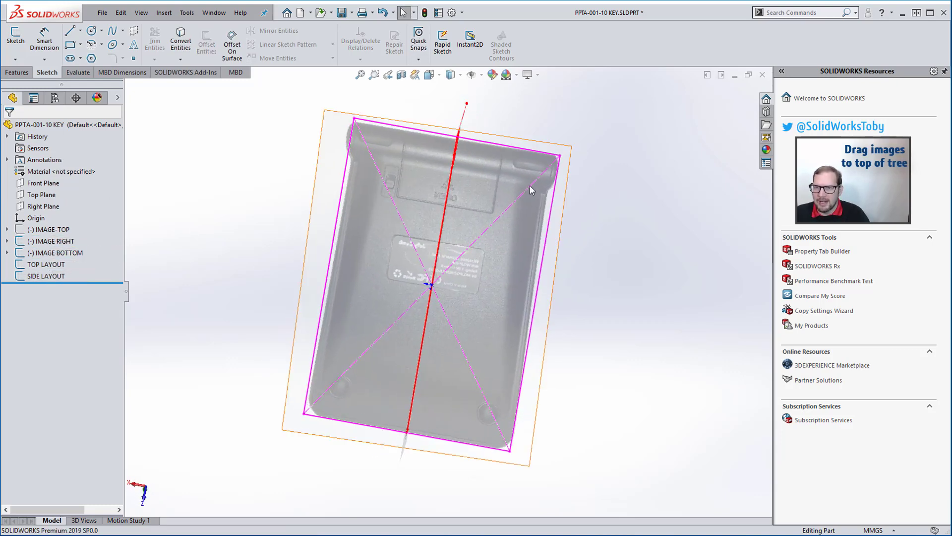
pyautogui.click(43, 243)
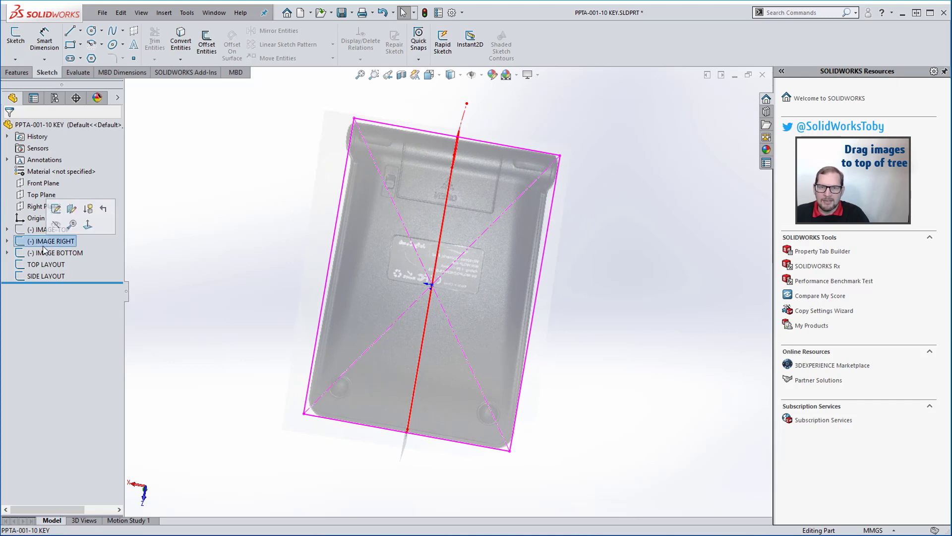
pyautogui.keyDown('ctrl'); pyautogui.click(47, 253); pyautogui.keyUp('ctrl')
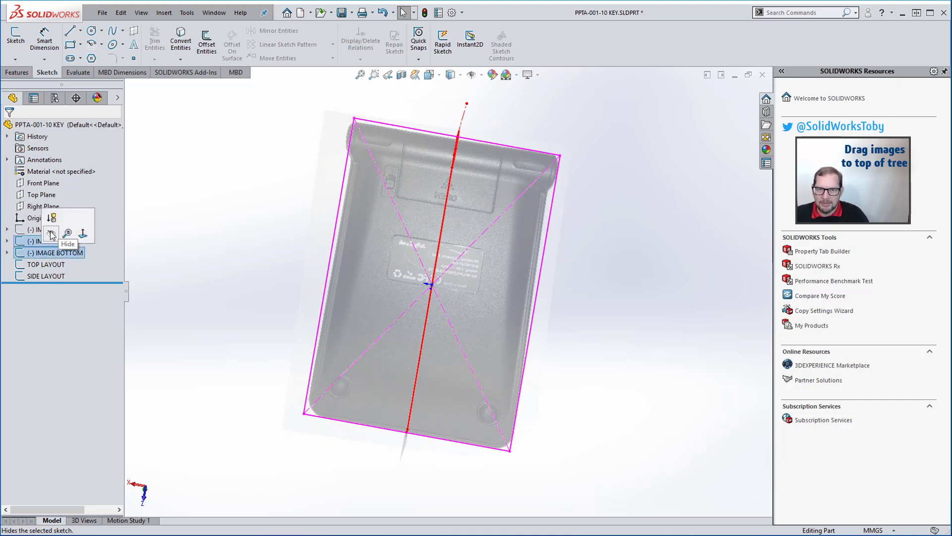
pyautogui.click(52, 235)
pyautogui.keyDown('ctrl'); pyautogui.click(35, 229); pyautogui.keyUp('ctrl')
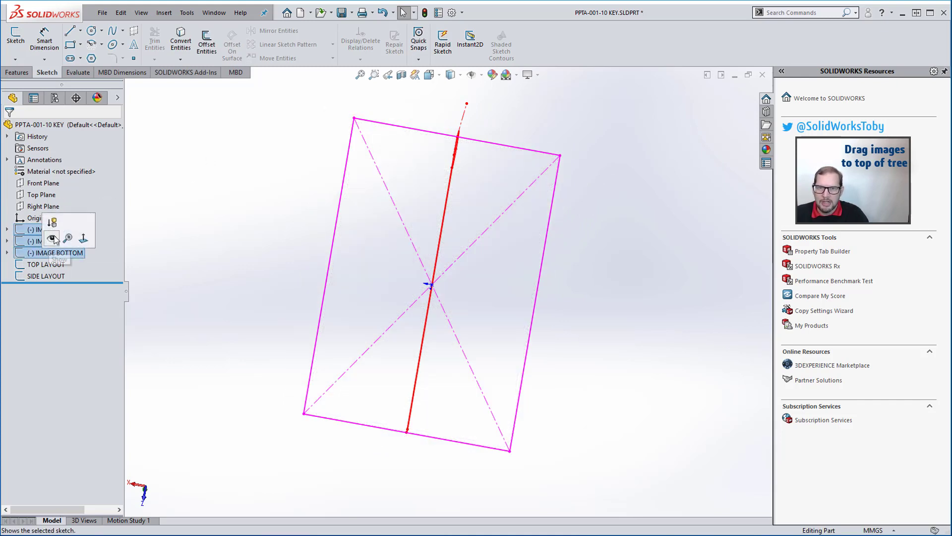
pyautogui.click(52, 239)
# Step: Hide the IMAGE-TOP, IMAGE RIGHT and IMAGE BOTTOM sketches together
pyautogui.click(61, 229)
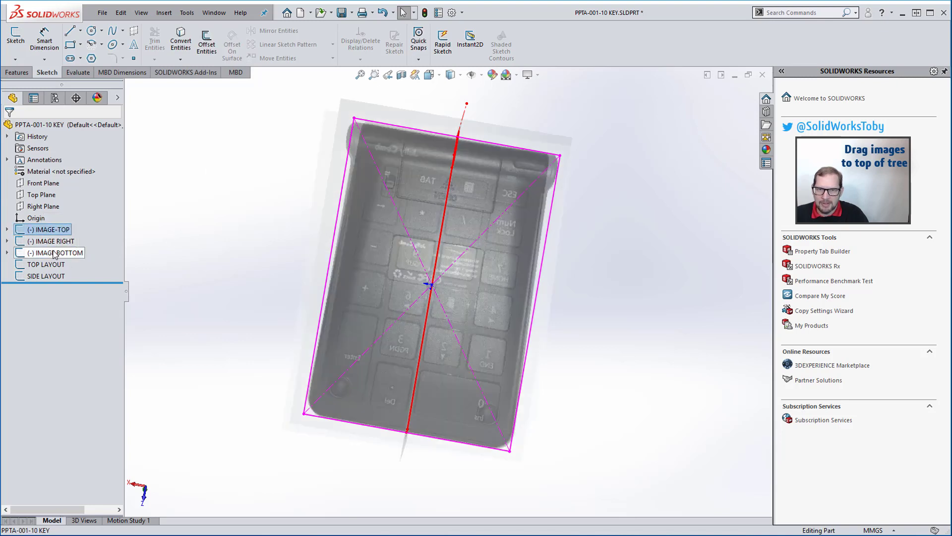
pyautogui.keyDown('shift'); pyautogui.click(54, 252); pyautogui.keyUp('shift')
pyautogui.click(63, 232)
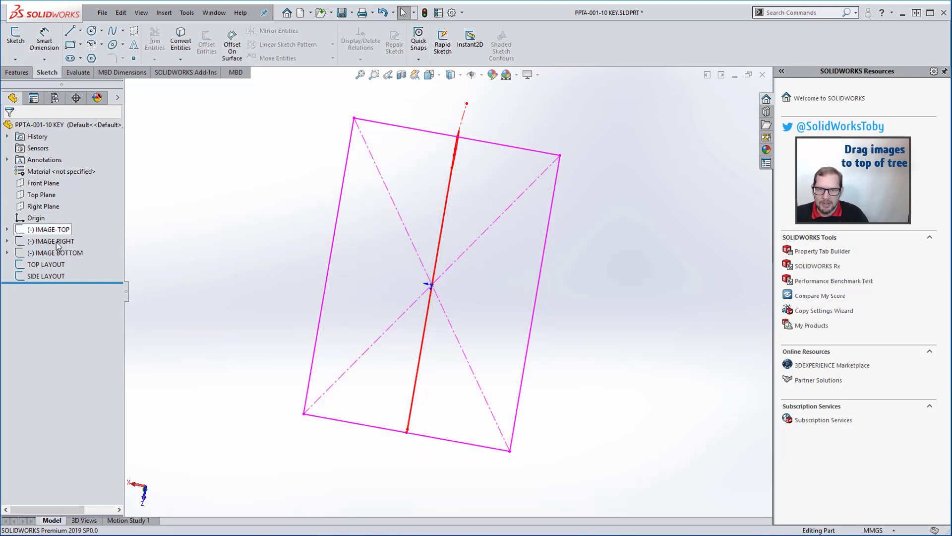
# Step: Move IMAGE RIGHT below IMAGE BOTTOM in the feature tree and show the IMAGE-TOP sketch
pyautogui.moveTo(56, 241); pyautogui.dragTo(60, 252)
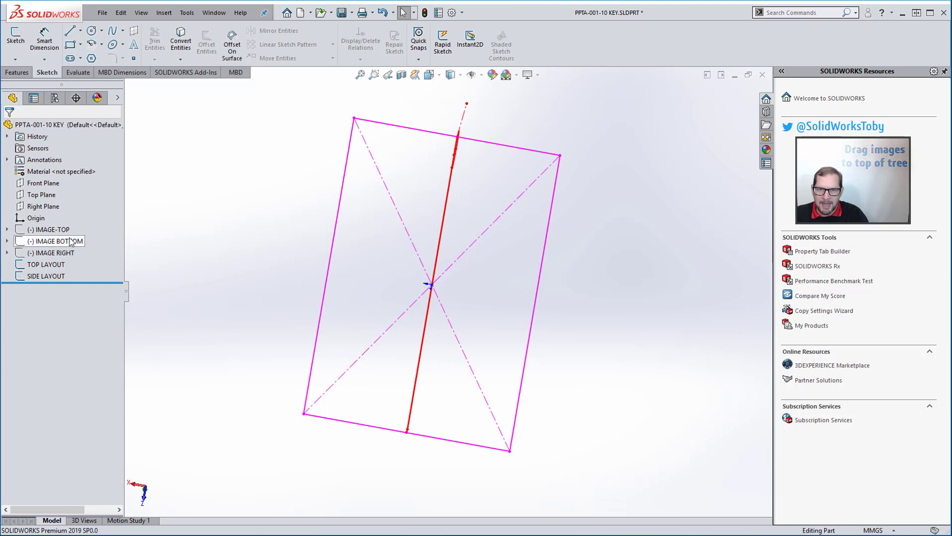
pyautogui.click(67, 228)
pyautogui.click(62, 217)
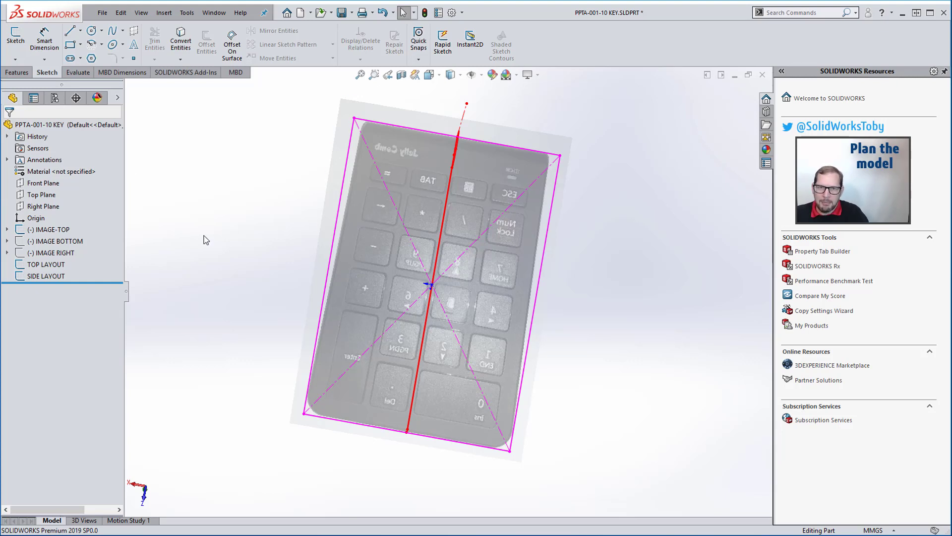
# Step: Start a new sketch on the Right Plane for the keypad's side profile
pyautogui.click(43, 206)
pyautogui.click(62, 193)
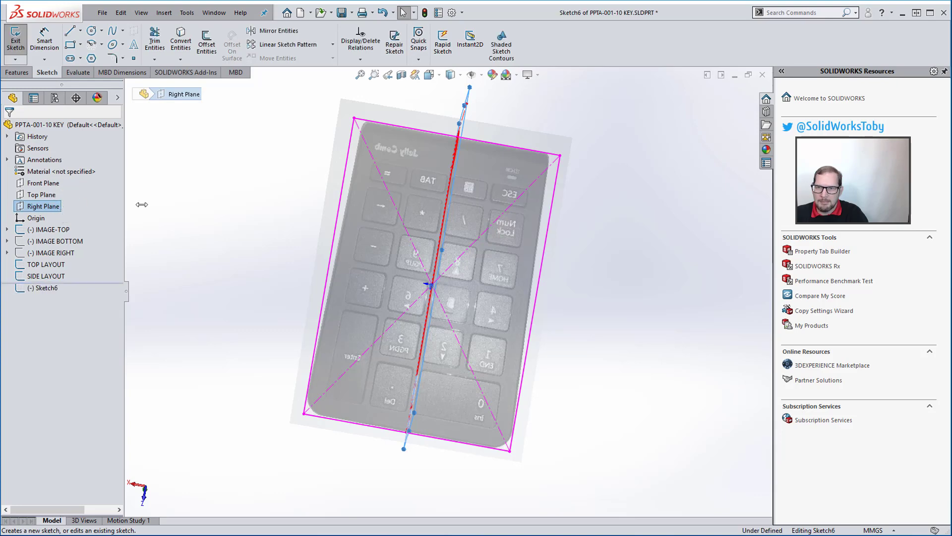
pyautogui.moveTo(386, 246); pyautogui.dragTo(415, 154, button='middle')
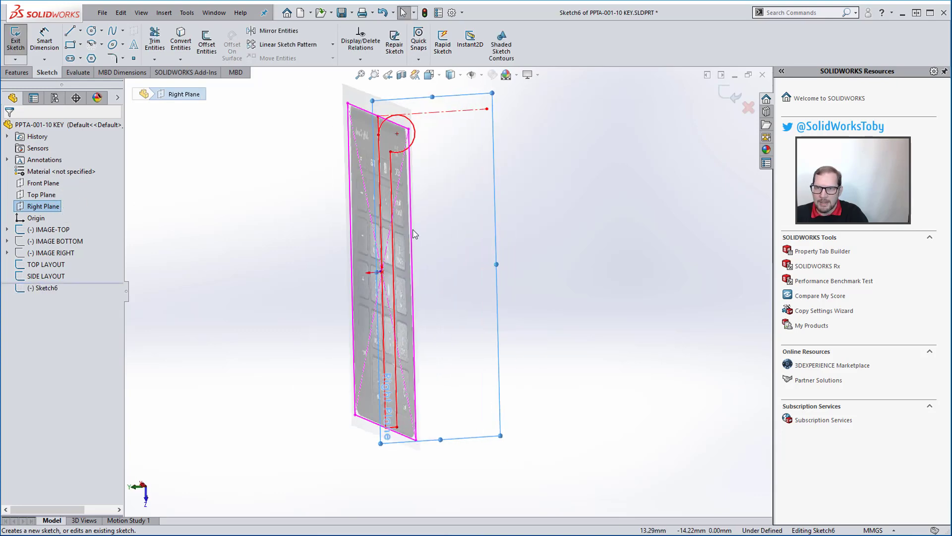
pyautogui.rightClick(416, 149)
pyautogui.rightClick(412, 150)
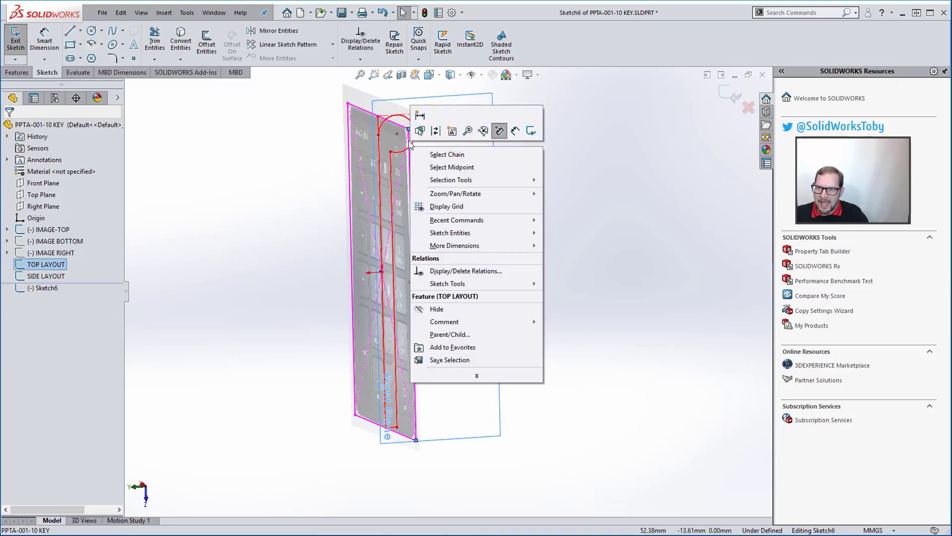
pyautogui.click(464, 153)
pyautogui.moveTo(472, 248); pyautogui.dragTo(520, 251, button='middle')
pyautogui.click(557, 205)
# Step: Convert the whole SIDE LAYOUT profile chain into entities of the new sketch
pyautogui.rightClick(414, 124)
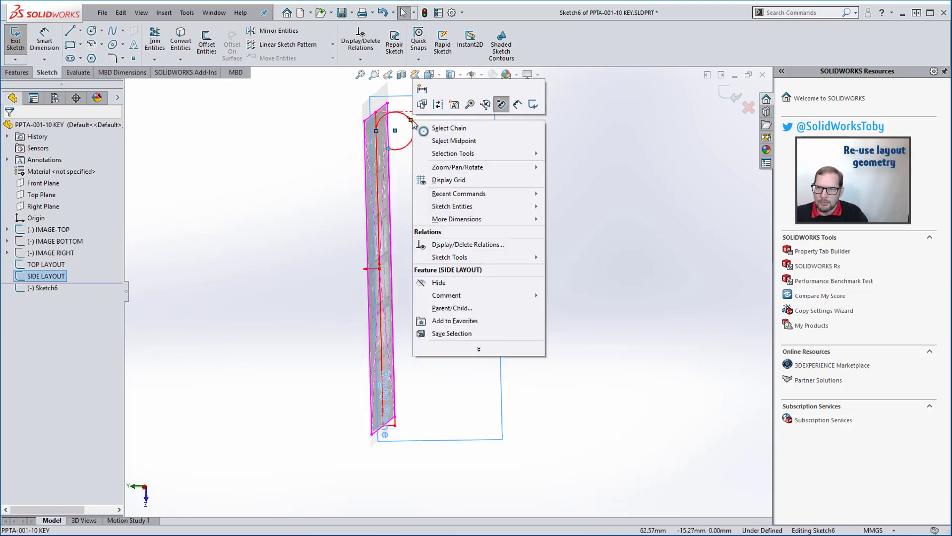
pyautogui.click(545, 129)
pyautogui.click(180, 41)
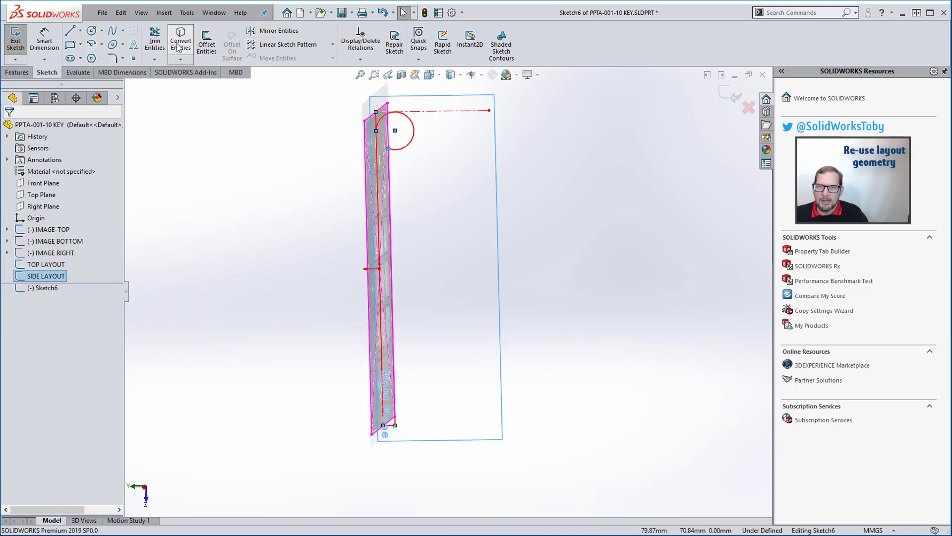
# Step: Power-trim the short line segment between the profile's upper corner and the start of the round foot arc
pyautogui.scroll(-5, 443, 139)
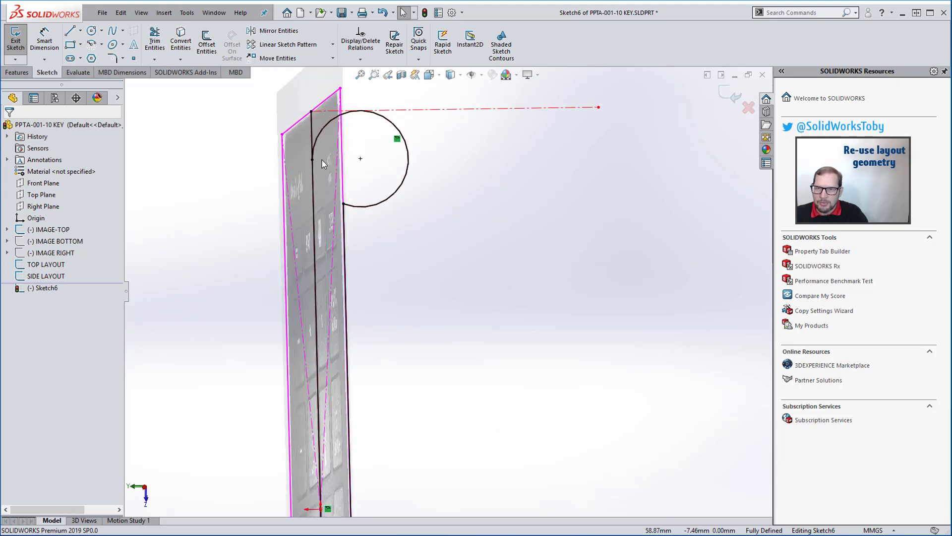
pyautogui.scroll(-2, 347, 141)
pyautogui.click(154, 40)
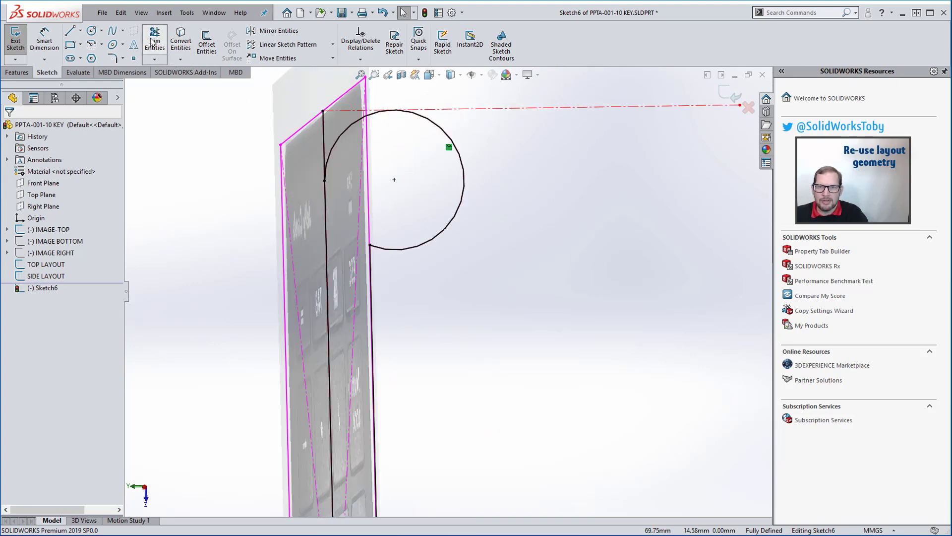
pyautogui.moveTo(337, 130); pyautogui.dragTo(312, 149)
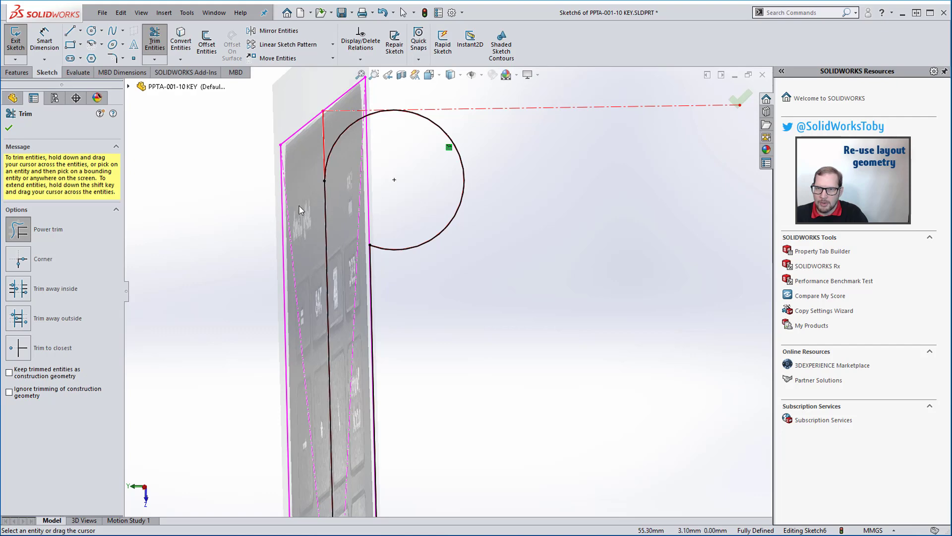
pyautogui.scroll(5, 449, 288)
pyautogui.press('Escape')
# Step: Extrude the side profile as a boss up to the TOP LAYOUT corner vertex beside the ESC key
pyautogui.click(18, 72)
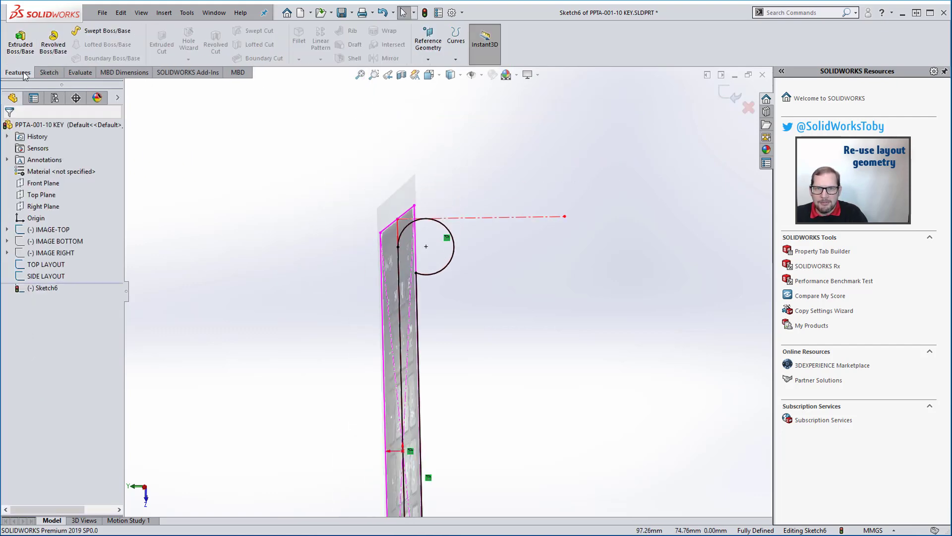
pyautogui.click(21, 41)
pyautogui.moveTo(490, 244); pyautogui.dragTo(522, 238, button='middle')
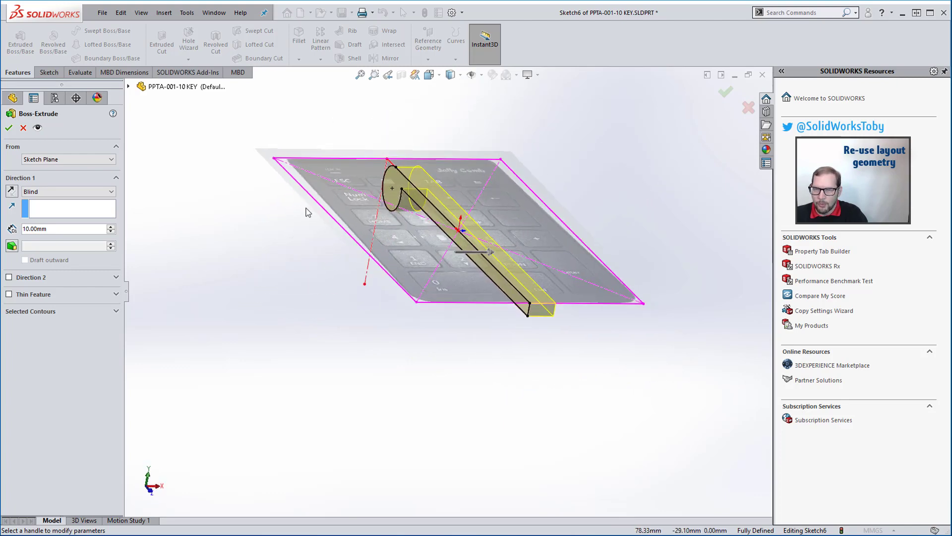
pyautogui.click(275, 158)
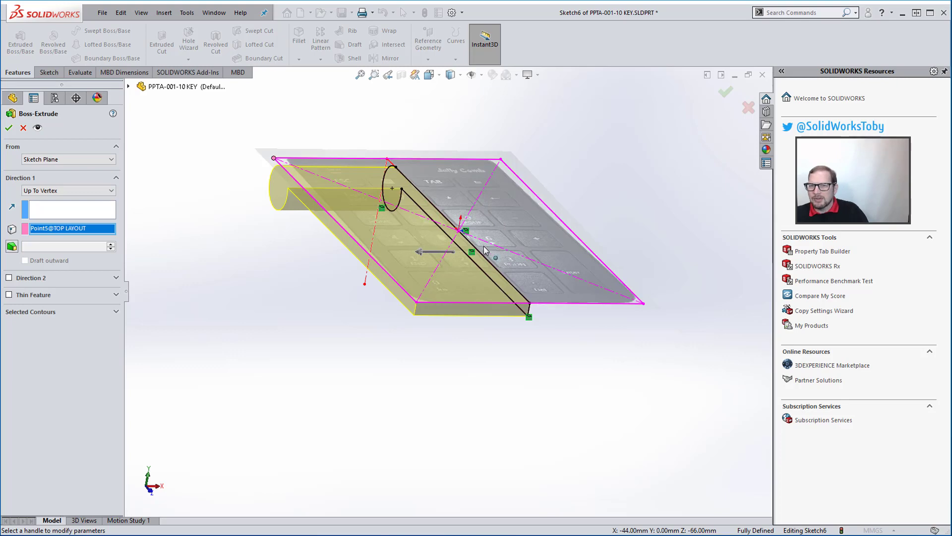
pyautogui.click(726, 92)
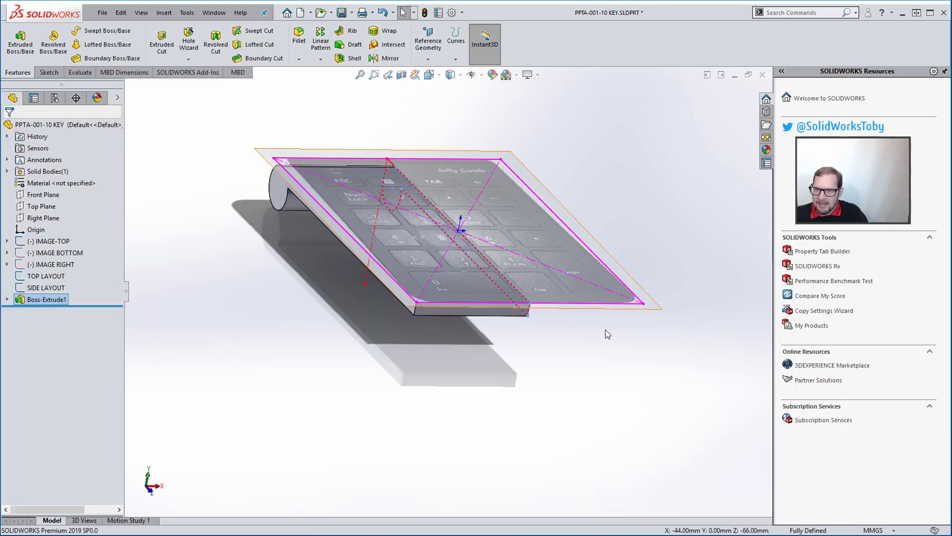
# Step: Fillet the inner edge between the round foot and the body's underside with a 4 mm radius
pyautogui.moveTo(441, 402); pyautogui.dragTo(342, 289, button='middle')
pyautogui.scroll(-2, 356, 215)
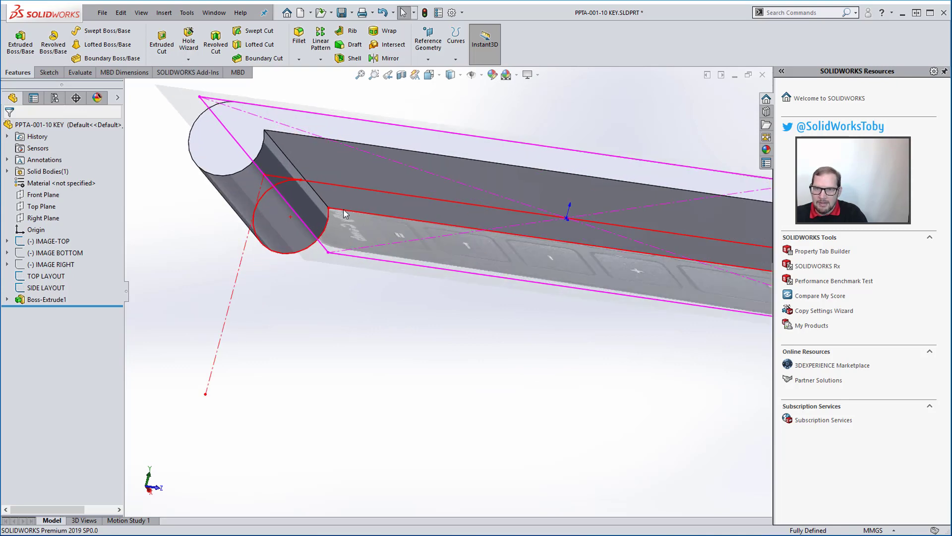
pyautogui.scroll(2, 341, 208)
pyautogui.scroll(-2, 328, 180)
pyautogui.press('s')
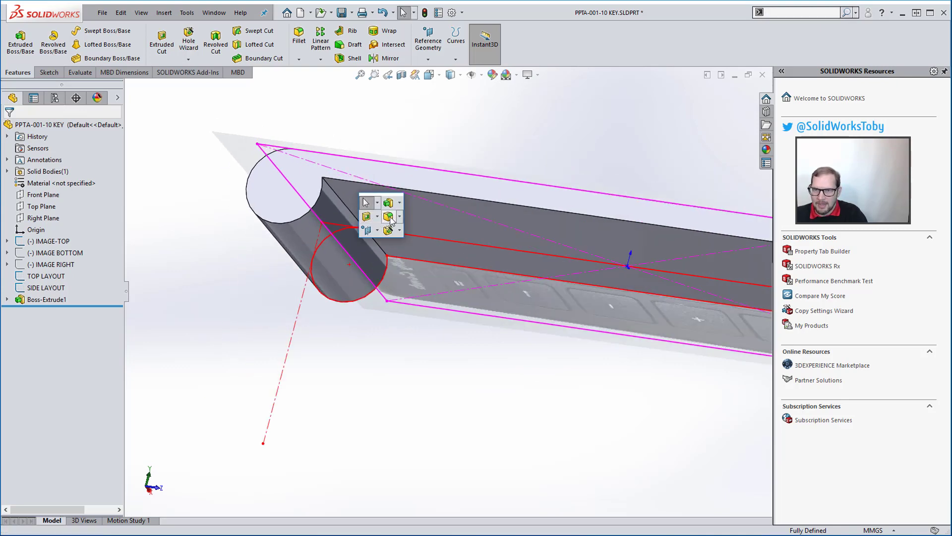
pyautogui.click(388, 217)
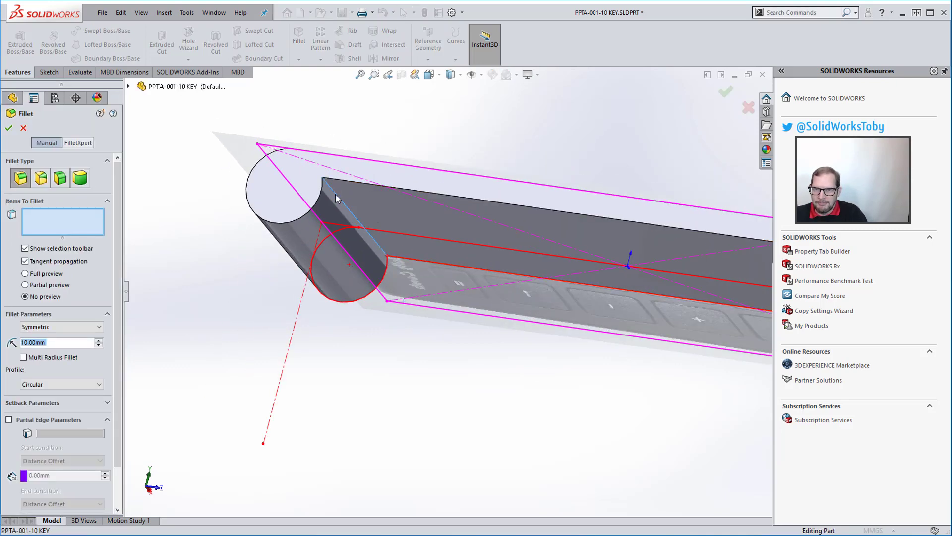
pyautogui.click(335, 193)
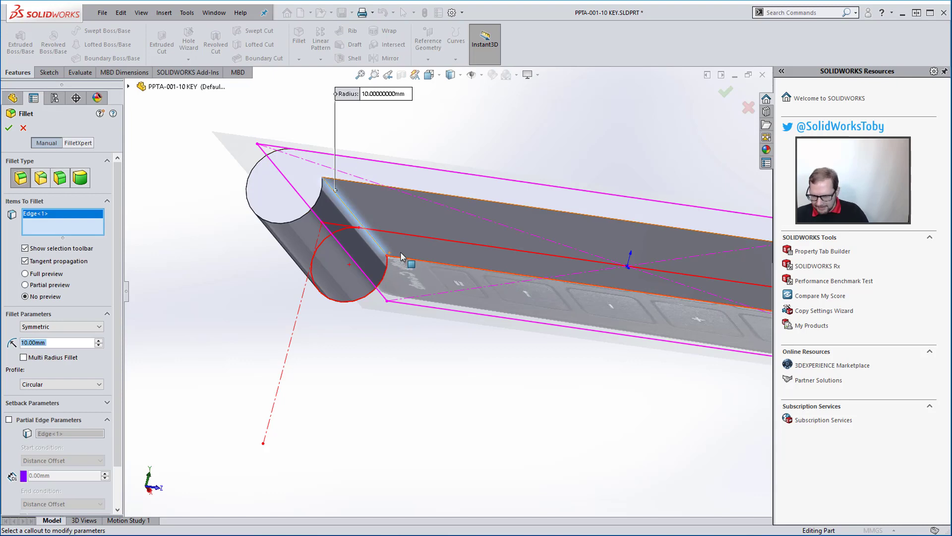
pyautogui.write('4')
pyautogui.press('Return')
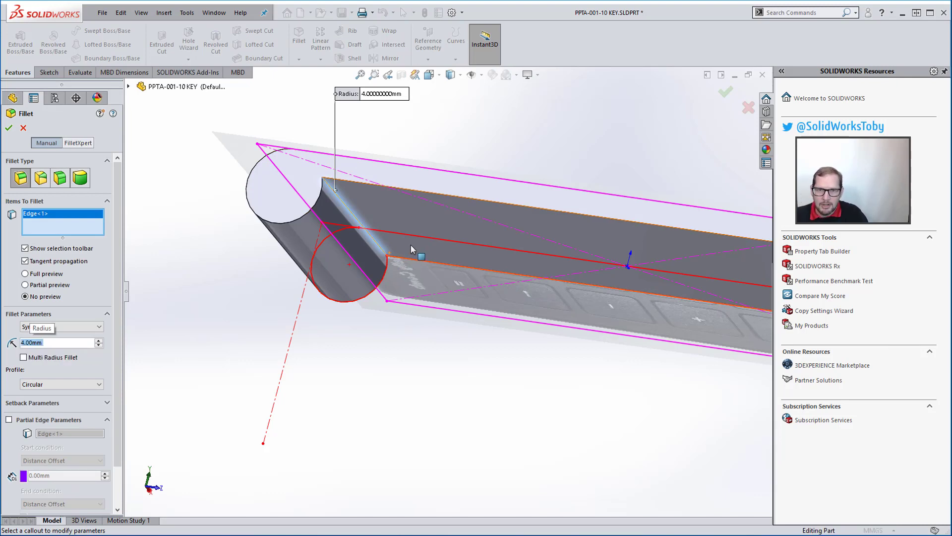
pyautogui.click(39, 275)
pyautogui.click(725, 93)
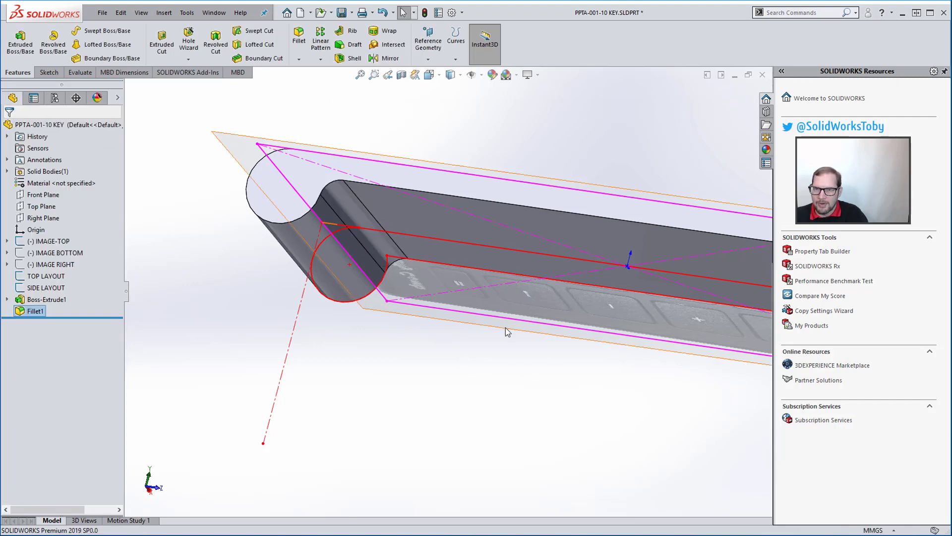
# Step: Hide the IMAGE-TOP sketch to leave the body and layout sketches in view
pyautogui.moveTo(424, 400); pyautogui.dragTo(401, 398, button='middle')
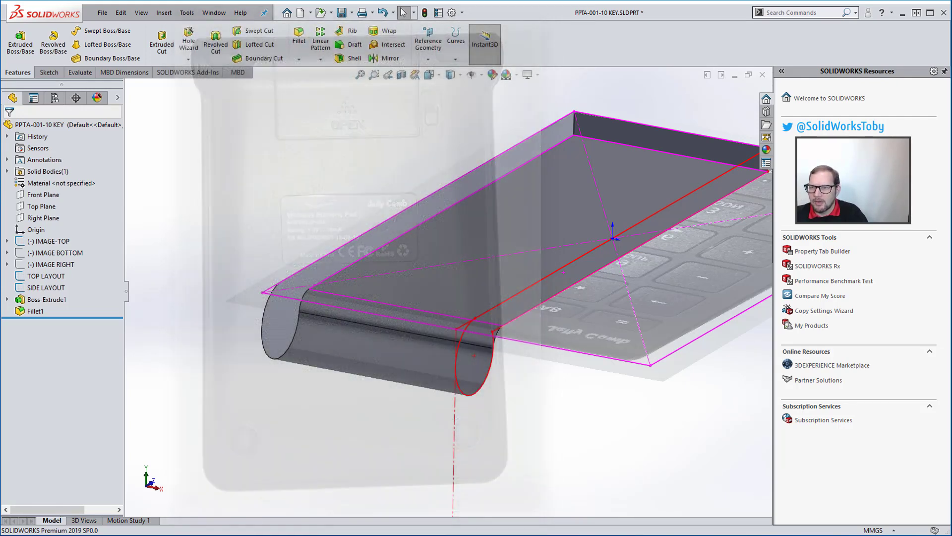
pyautogui.moveTo(602, 288); pyautogui.dragTo(599, 357, button='middle')
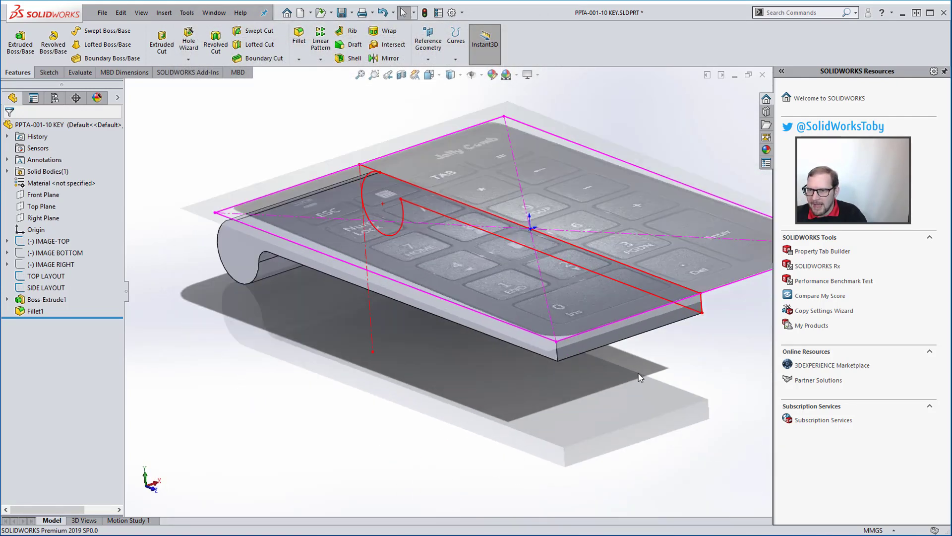
pyautogui.click(47, 242)
pyautogui.click(54, 222)
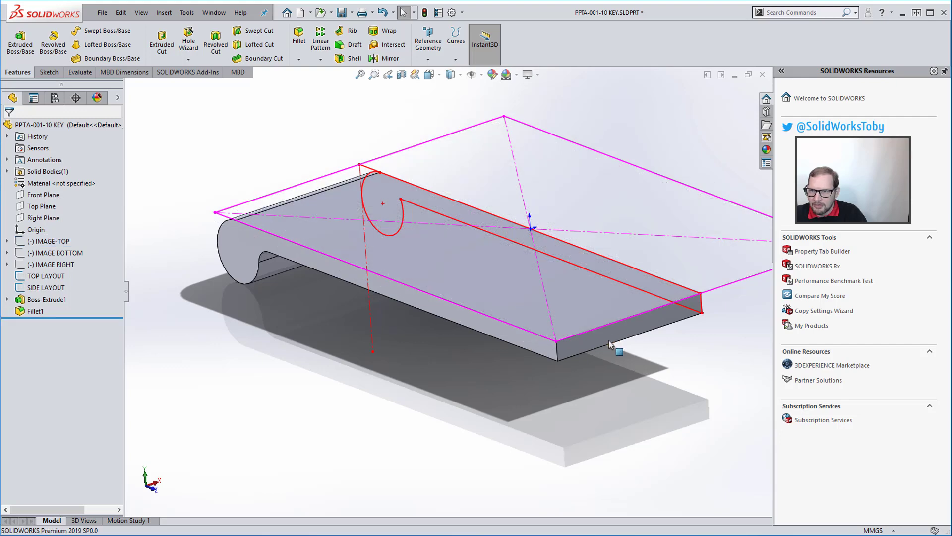
# Step: Create a reference plane offset 10 mm inward from the thin end face opposite the round foot, with the offset flipped
pyautogui.click(609, 335)
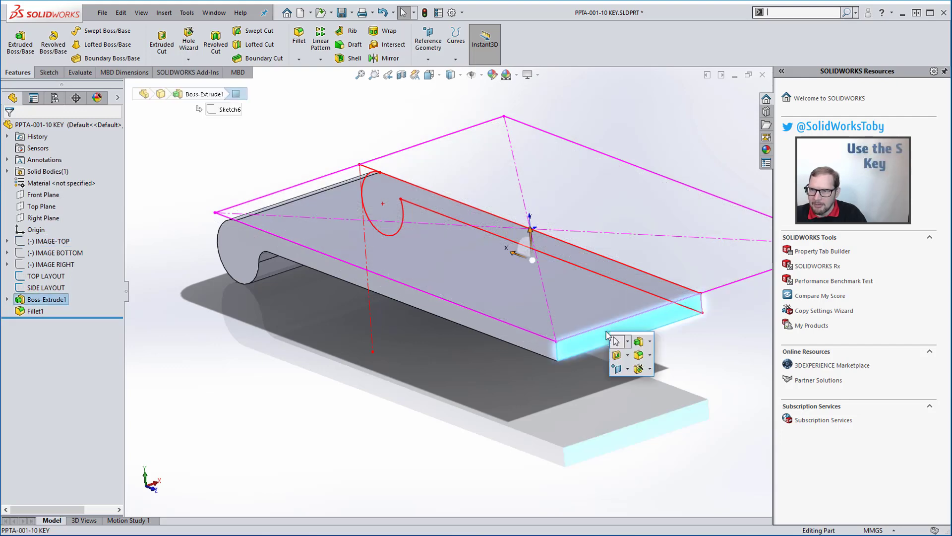
pyautogui.press('s')
pyautogui.click(624, 369)
pyautogui.click(624, 383)
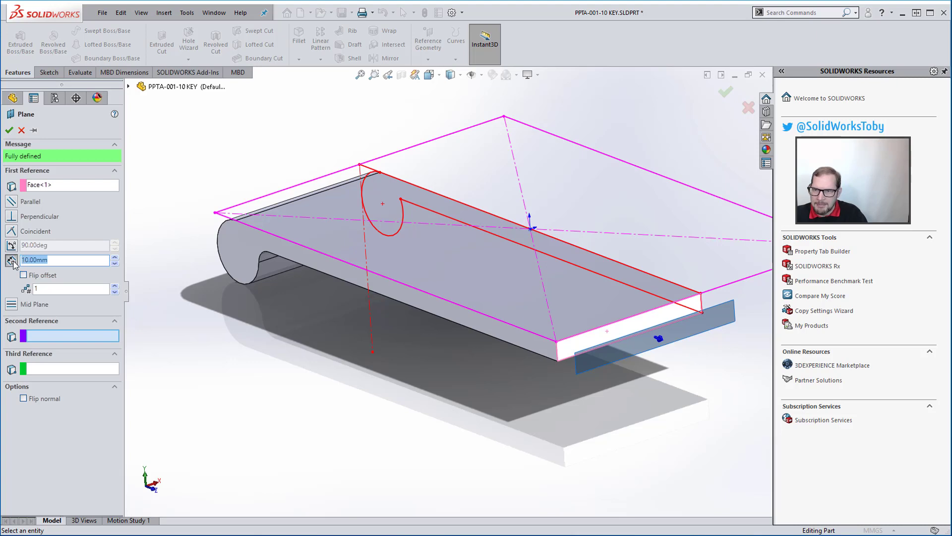
pyautogui.click(23, 274)
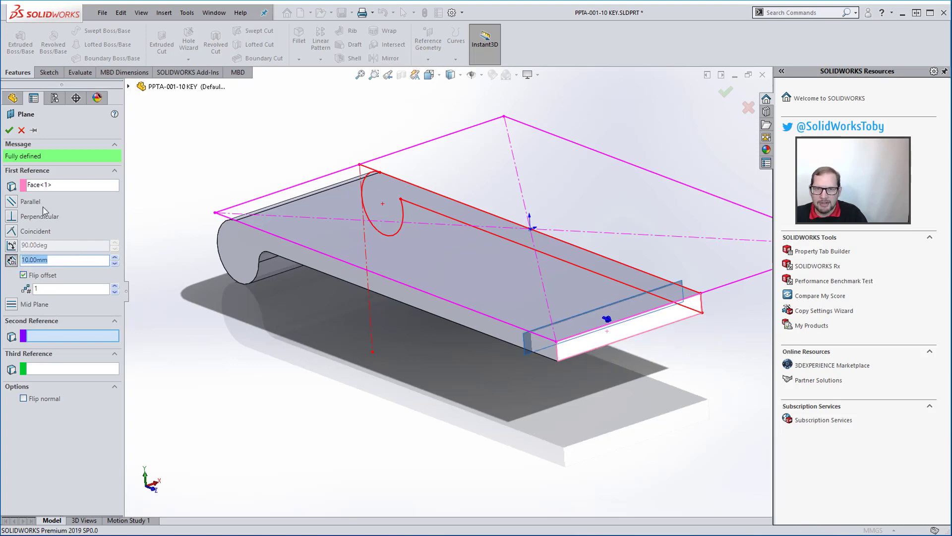
pyautogui.click(9, 130)
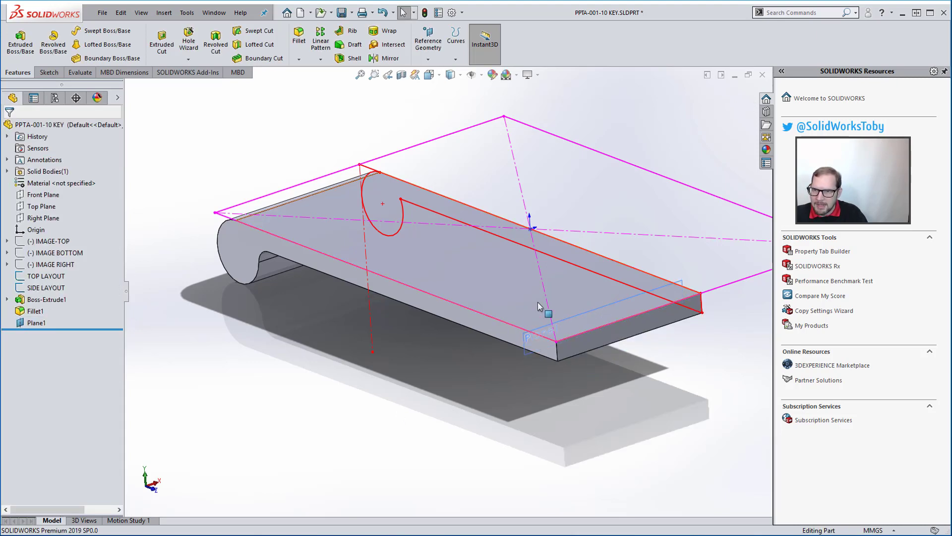
# Step: Copy the offset plane about 114 mm along the body to the edge where the round foot begins
pyautogui.keyDown('ctrl'); pyautogui.moveTo(541, 329); pyautogui.dragTo(427, 248); pyautogui.keyUp('ctrl')
pyautogui.keyDown('ctrl'); pyautogui.moveTo(385, 200); pyautogui.dragTo(294, 239); pyautogui.keyUp('ctrl')
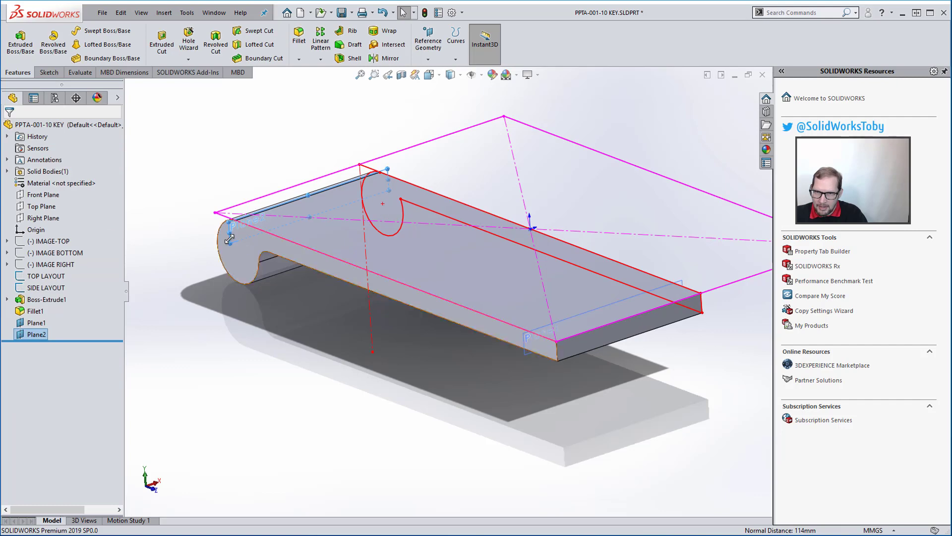
pyautogui.moveTo(324, 300)
pyautogui.mouseDown(button='middle')
pyautogui.moveTo(328, 232)
pyautogui.moveTo(321, 302)
pyautogui.mouseUp(button='middle')
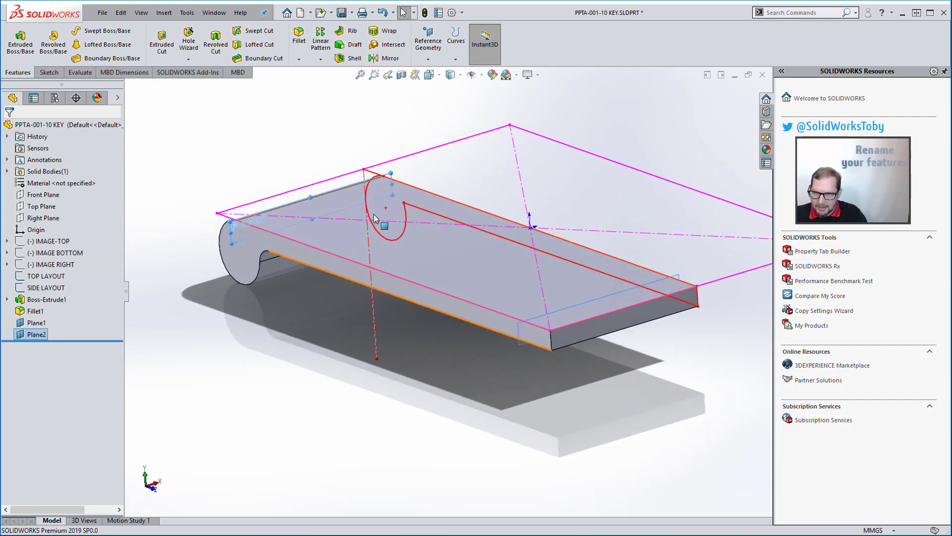
# Step: Rename Plane1 as LOFT PLANE 1 and Plane2 as LOFT PLANE 2
pyautogui.click(37, 323)
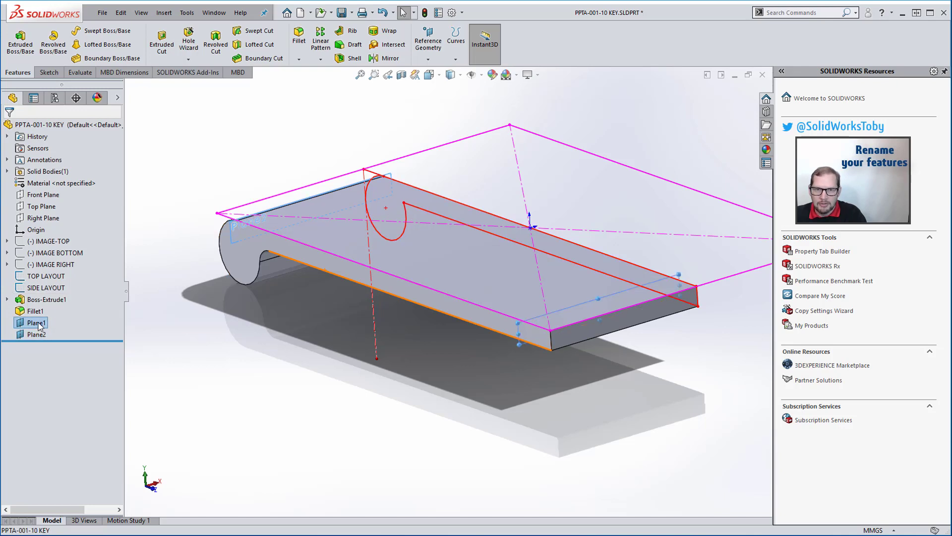
pyautogui.click(38, 323)
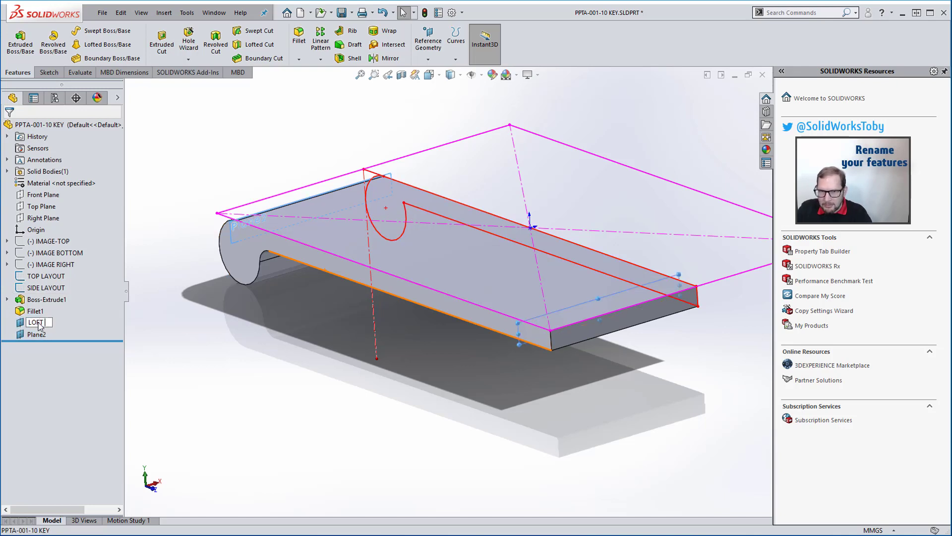
pyautogui.write('LOFT PLANE 1')
pyautogui.press('Return')
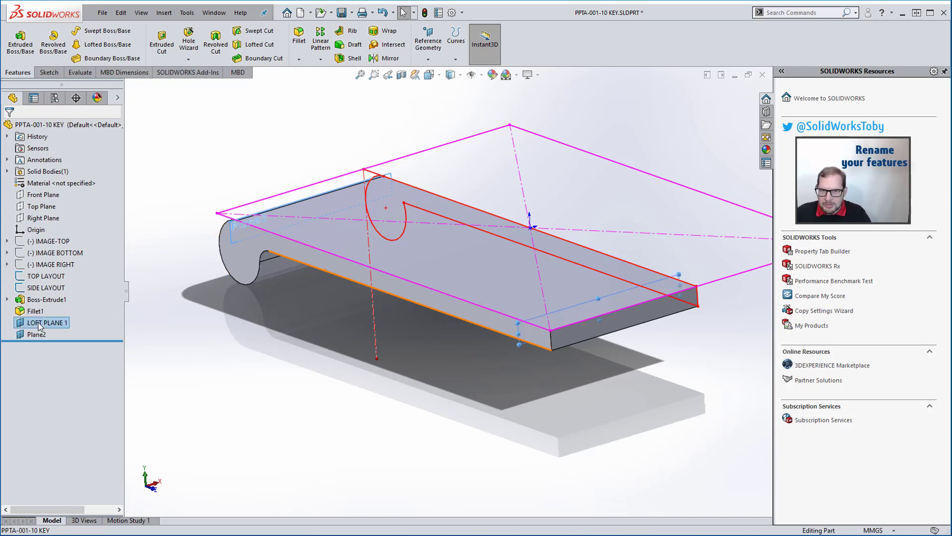
pyautogui.click(39, 334)
pyautogui.click(39, 335)
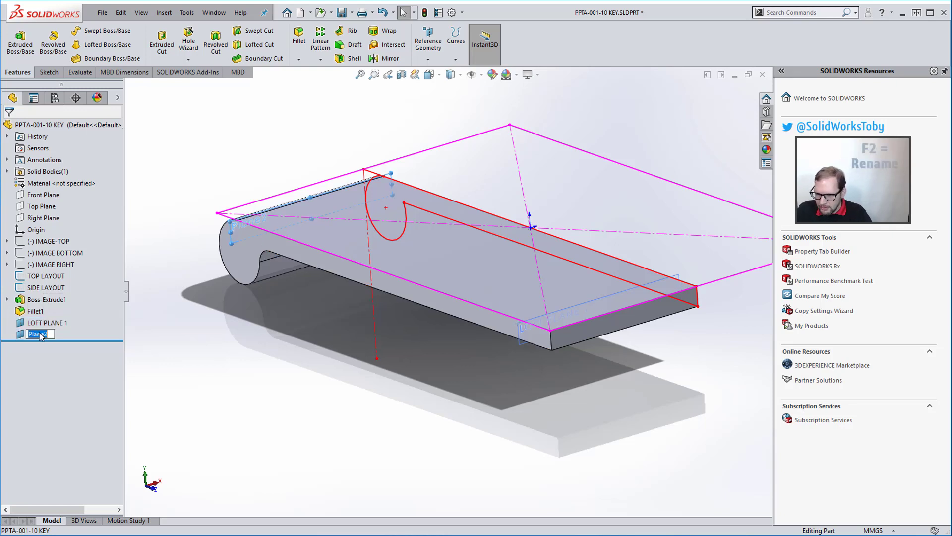
pyautogui.write('LOFT PLANE 2')
pyautogui.press('Return')
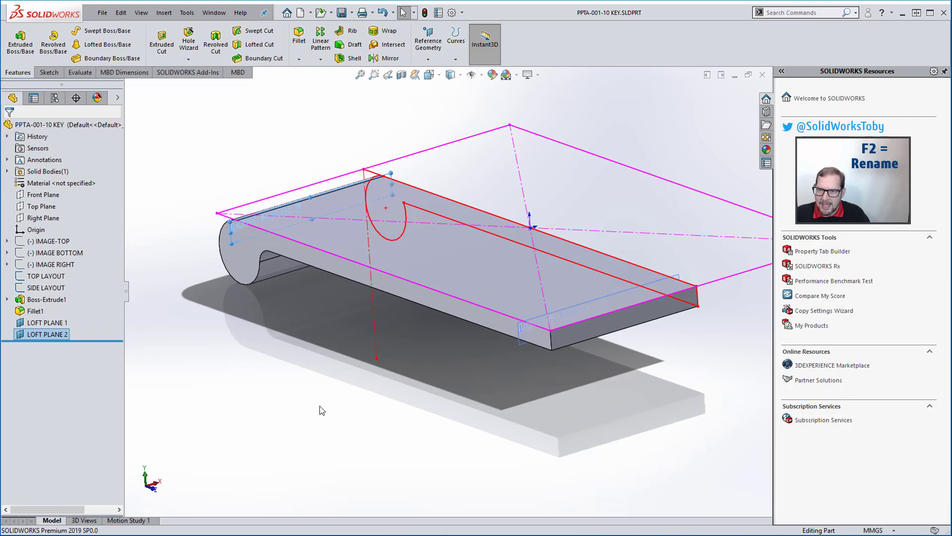
# Step: Start a sketch on LOFT PLANE 1
pyautogui.click(533, 328)
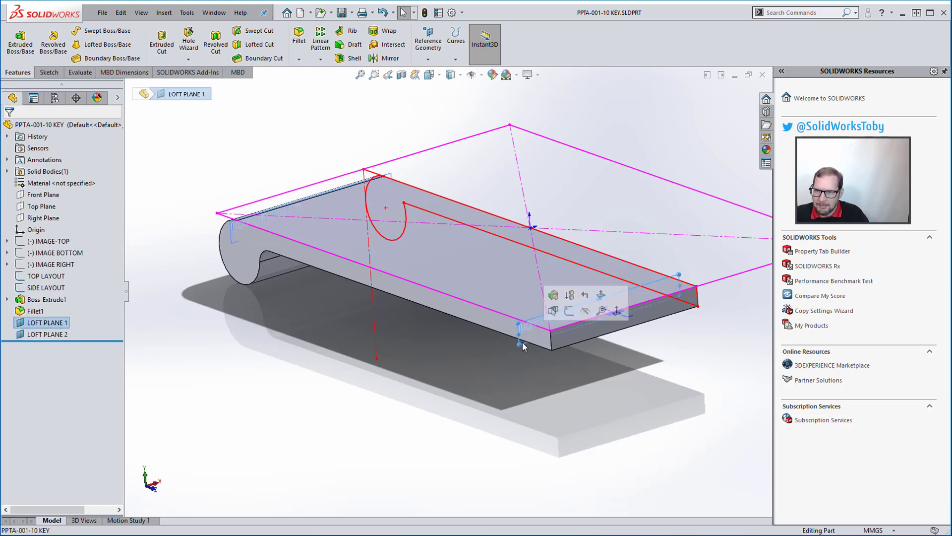
pyautogui.click(569, 311)
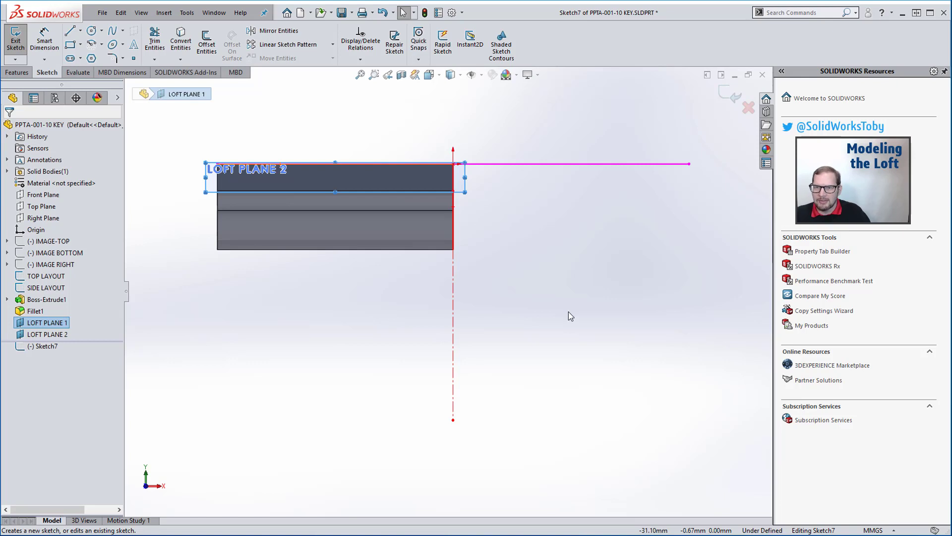
pyautogui.scroll(-5, 250, 164)
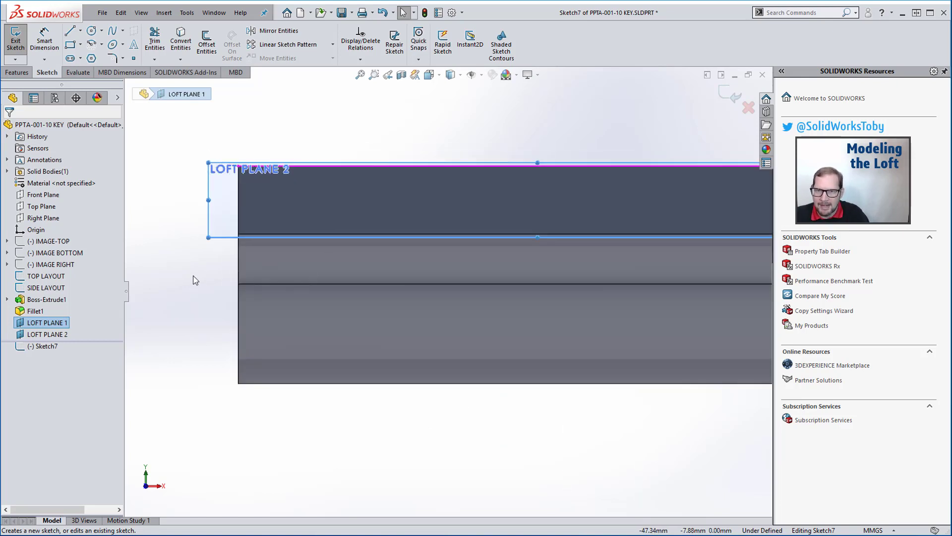
pyautogui.press('l')
pyautogui.click(74, 32)
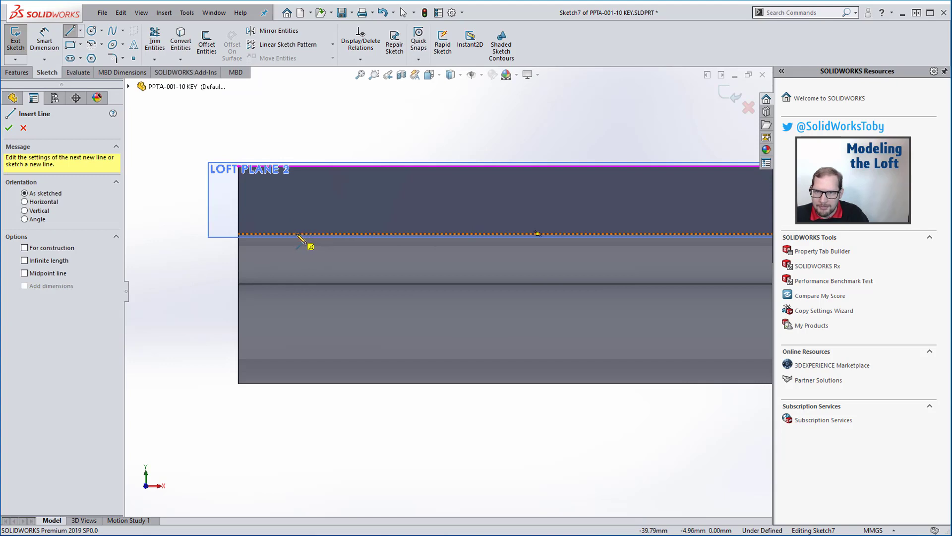
pyautogui.scroll(3, 552, 249)
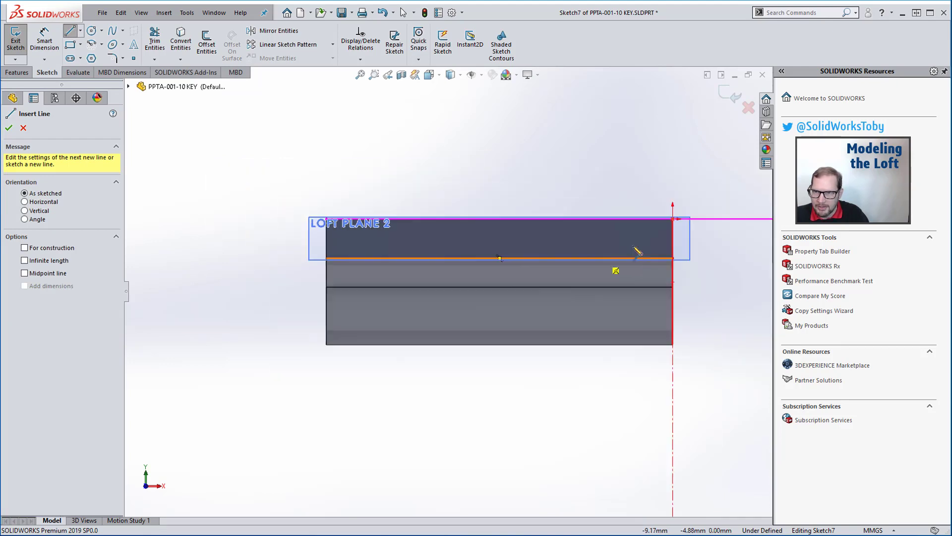
pyautogui.scroll(-3, 665, 252)
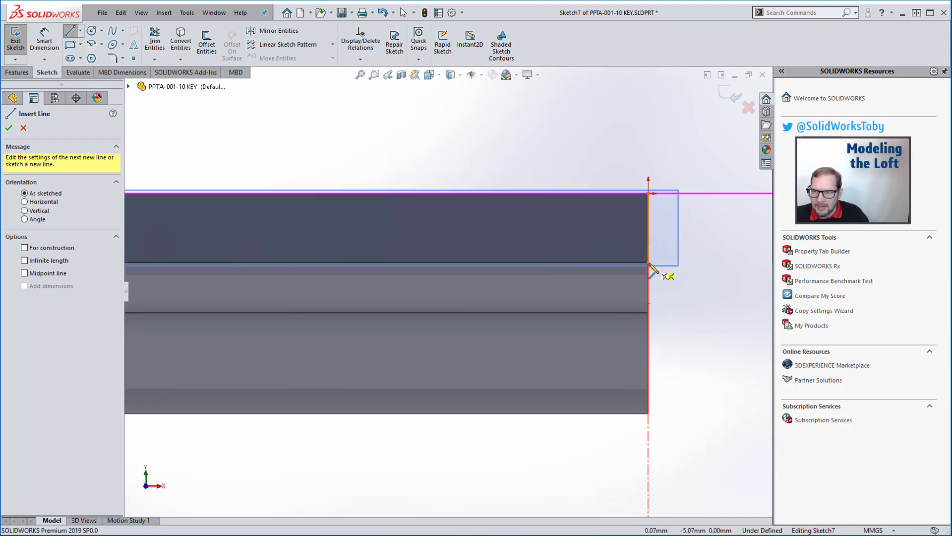
pyautogui.moveTo(606, 266); pyautogui.dragTo(623, 303, button='middle')
pyautogui.click(603, 302)
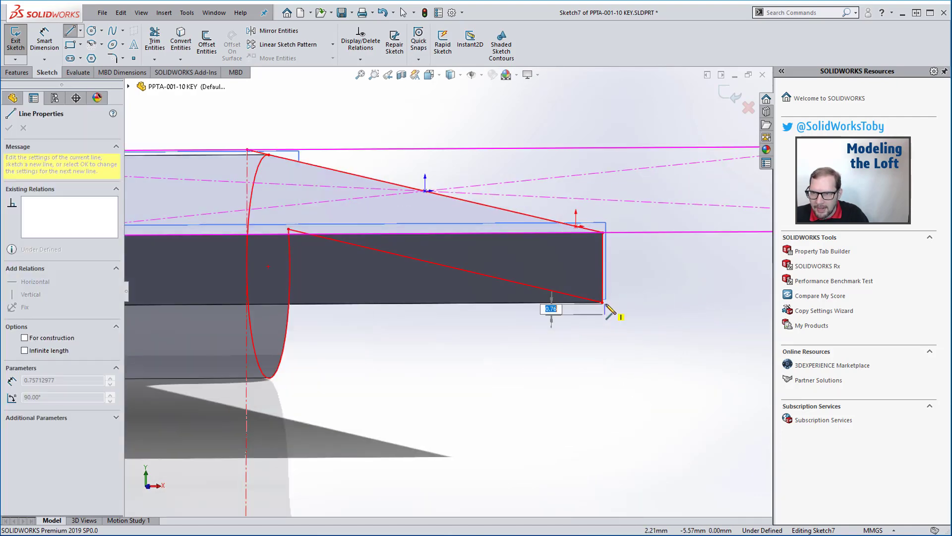
pyautogui.press('Escape')
# Step: Sketch a free line about 6 mm long just below the centre-side lower corner of the thin end face
pyautogui.press('s')
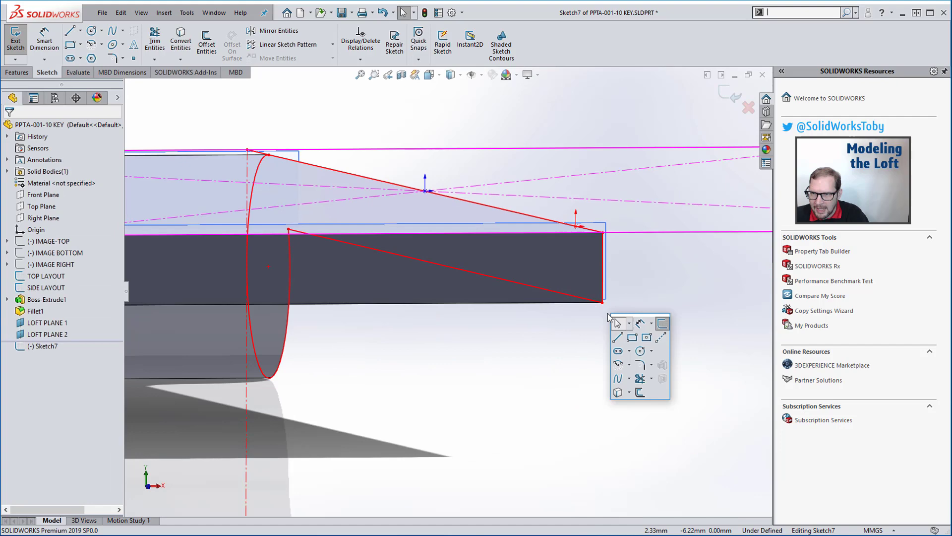
pyautogui.click(618, 337)
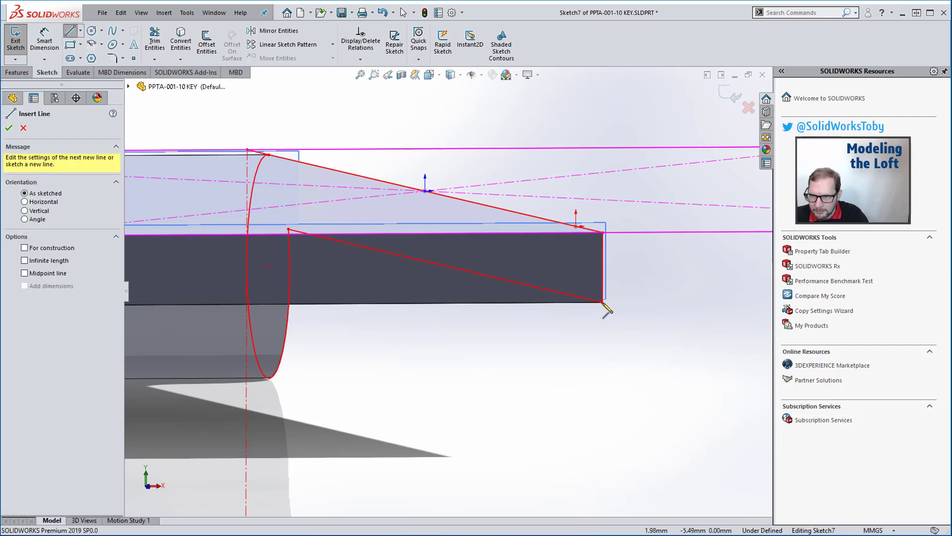
pyautogui.moveTo(587, 309)
pyautogui.mouseDown(button='middle')
pyautogui.moveTo(620, 331)
pyautogui.moveTo(607, 314)
pyautogui.mouseUp(button='middle')
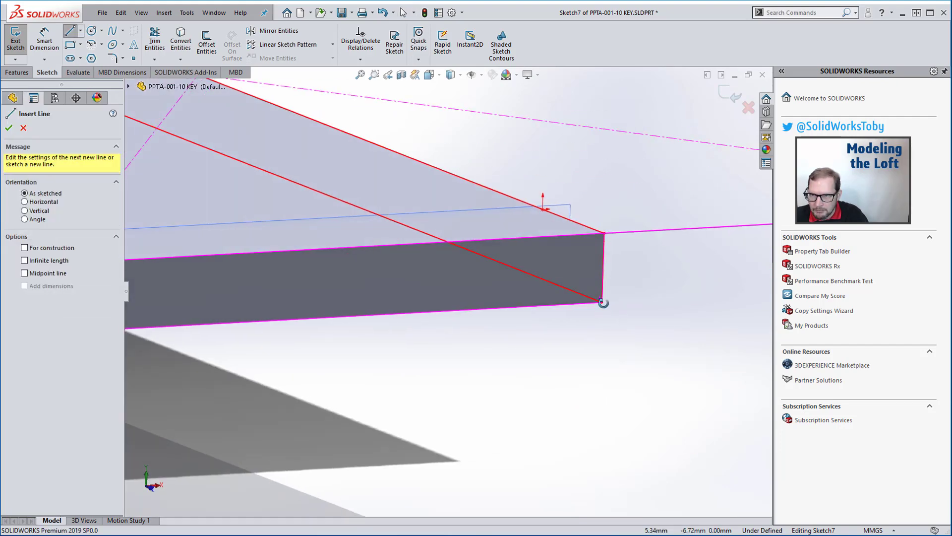
pyautogui.moveTo(606, 308); pyautogui.dragTo(528, 329)
pyautogui.press('Escape')
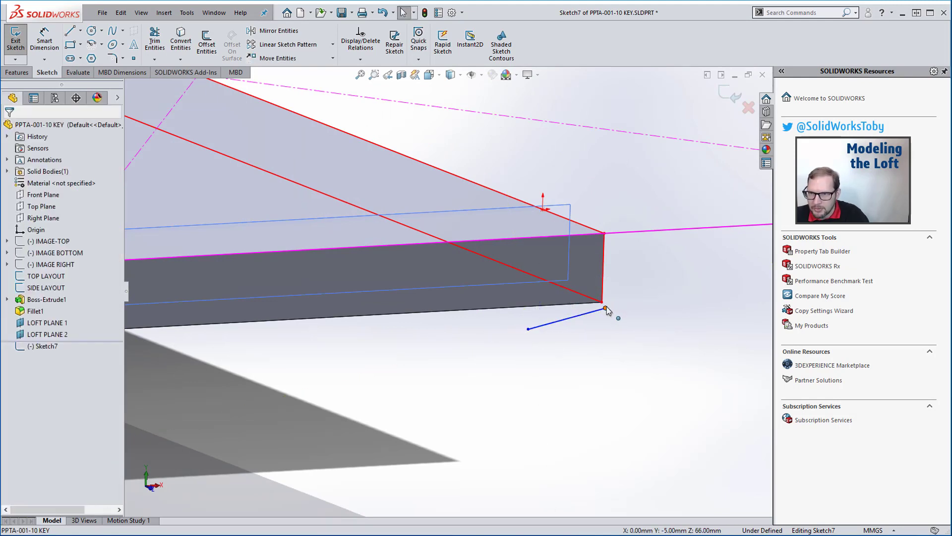
# Step: Add a pierce relation between the line's centre-side endpoint and the lower sloping line of the SIDE LAYOUT sketch
pyautogui.click(606, 308)
pyautogui.click(596, 299)
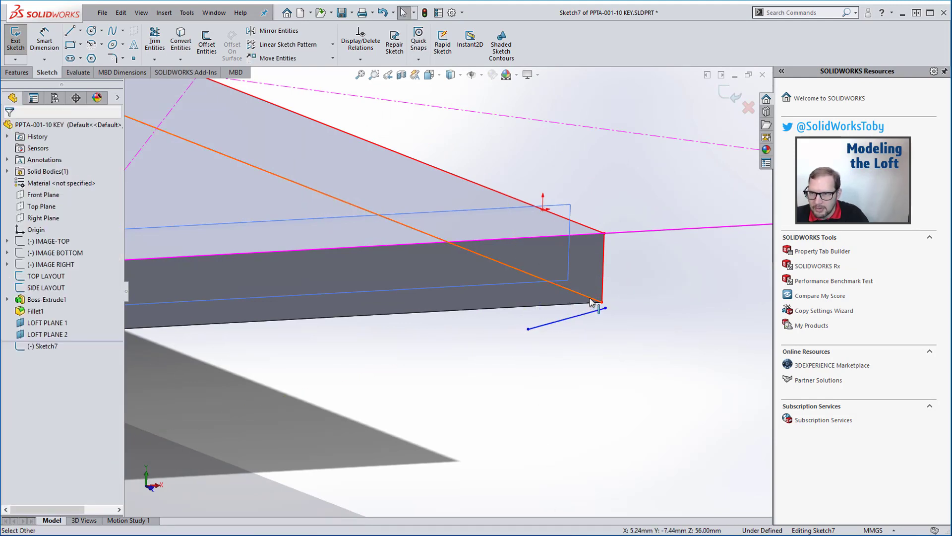
pyautogui.keyDown('ctrl'); pyautogui.click(605, 308); pyautogui.keyUp('ctrl')
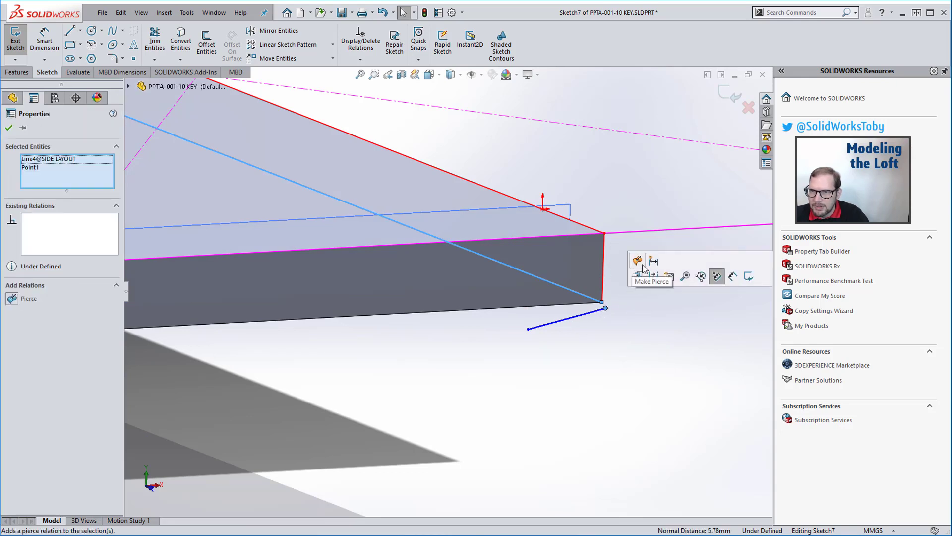
pyautogui.click(640, 264)
# Step: Make the line horizontal and stretch its free end toward the body's outer side to a length of about 32 mm
pyautogui.moveTo(480, 297)
pyautogui.mouseDown(button='middle')
pyautogui.moveTo(515, 308)
pyautogui.moveTo(520, 293)
pyautogui.mouseUp(button='middle')
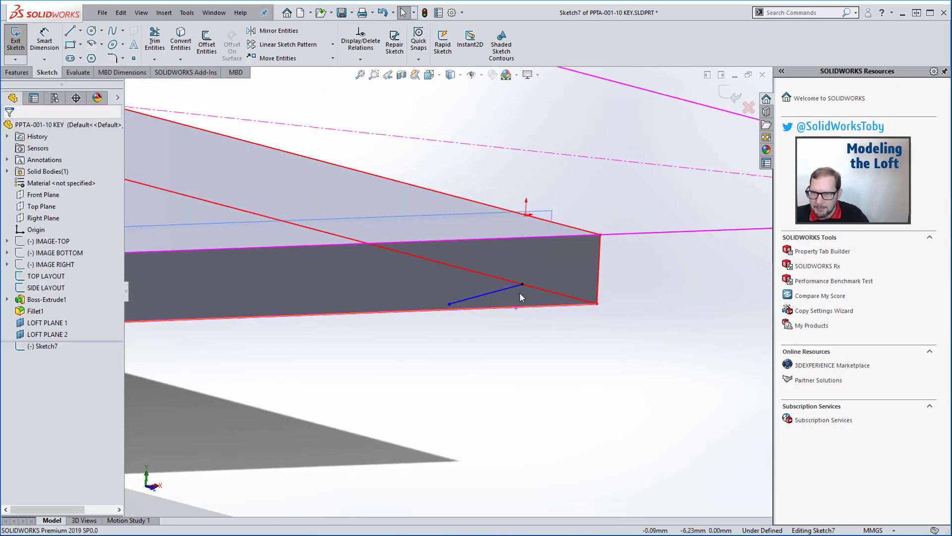
pyautogui.click(472, 298)
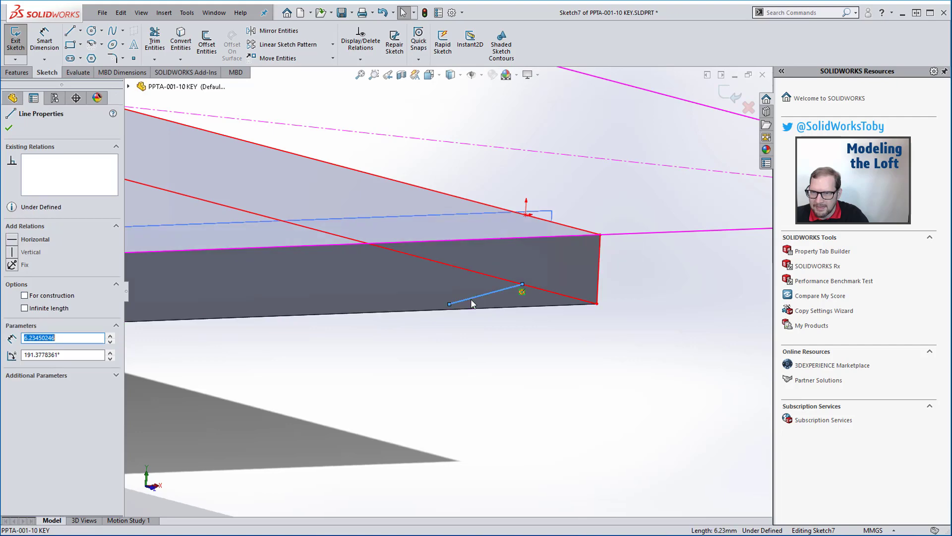
pyautogui.click(502, 255)
pyautogui.click(501, 366)
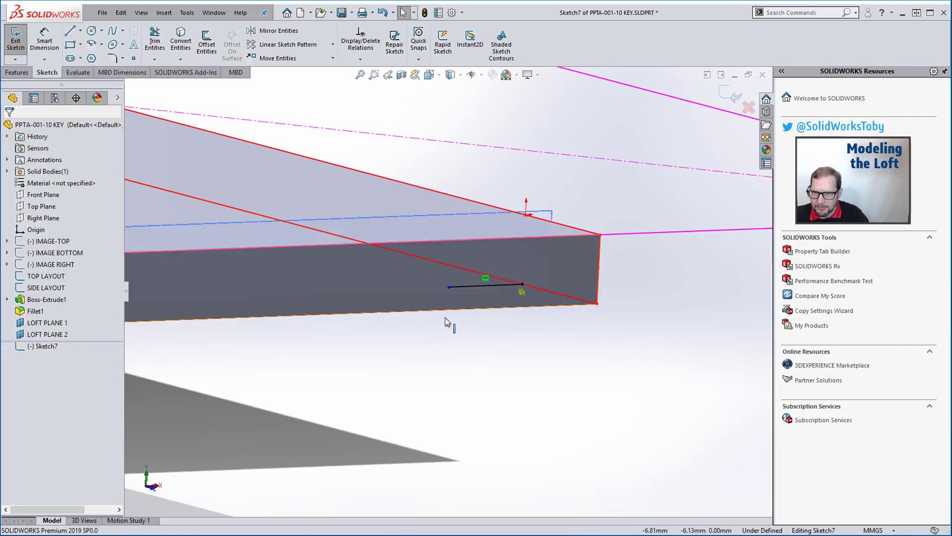
pyautogui.moveTo(448, 322); pyautogui.dragTo(409, 331, button='middle')
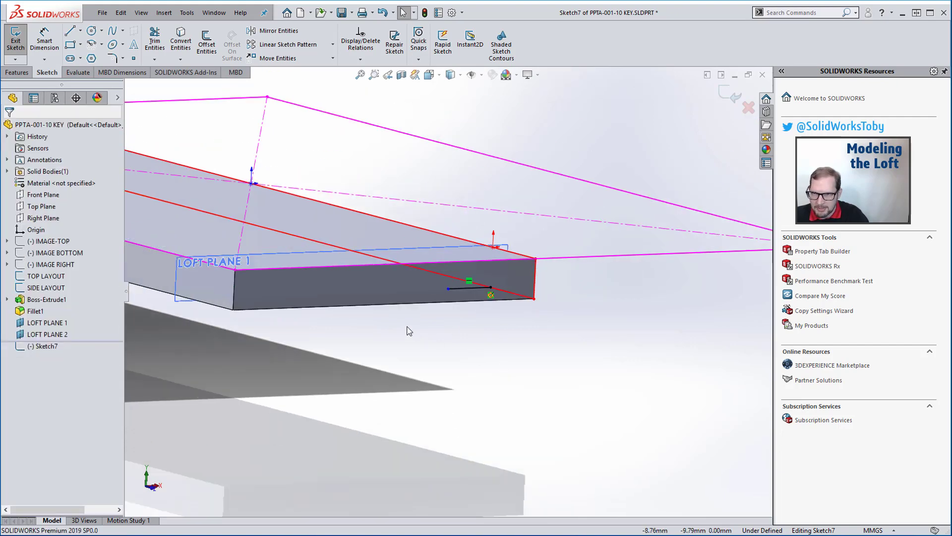
pyautogui.click(456, 288)
pyautogui.moveTo(448, 288)
pyautogui.mouseDown()
pyautogui.moveTo(265, 295)
pyautogui.moveTo(274, 295)
pyautogui.mouseUp()
pyautogui.click(318, 352)
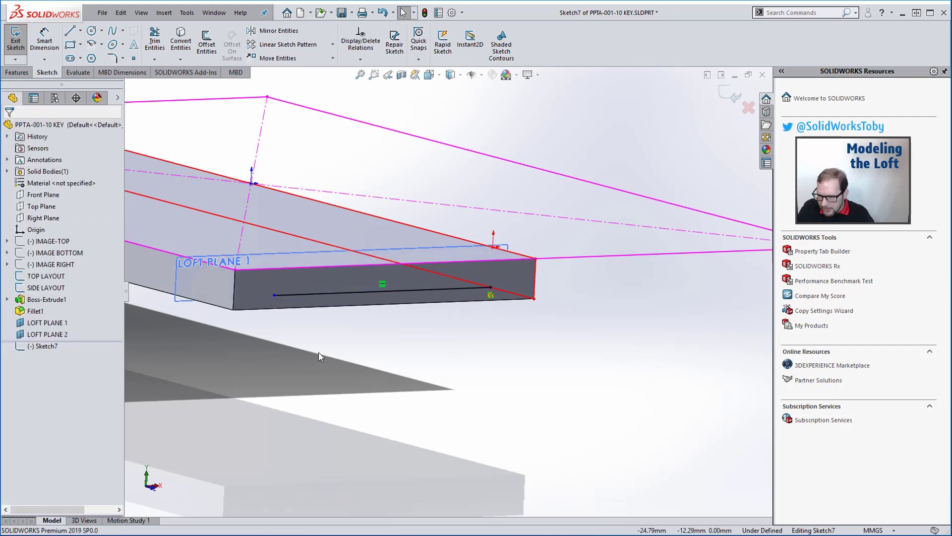
# Step: Sketch a tangent arc from the line's outer end, curving up and outward to a height of about 1.7 mm
pyautogui.hotkey('ctrl', '8')
pyautogui.scroll(-5, 268, 173)
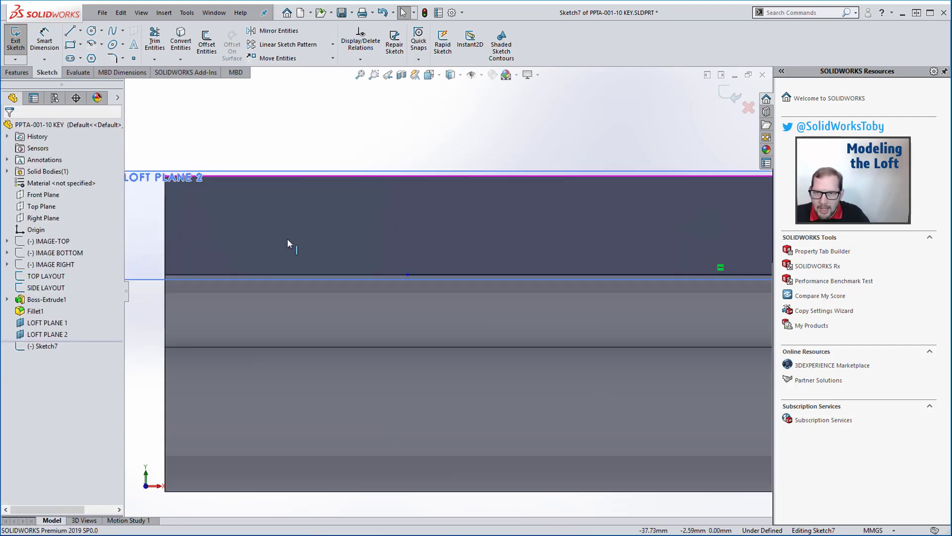
pyautogui.press('s')
pyautogui.click(351, 323)
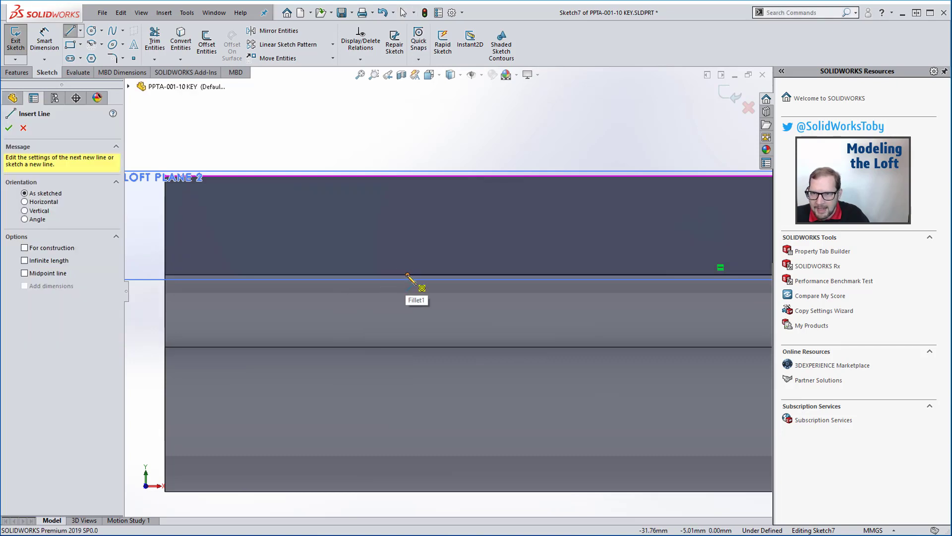
pyautogui.click(407, 273)
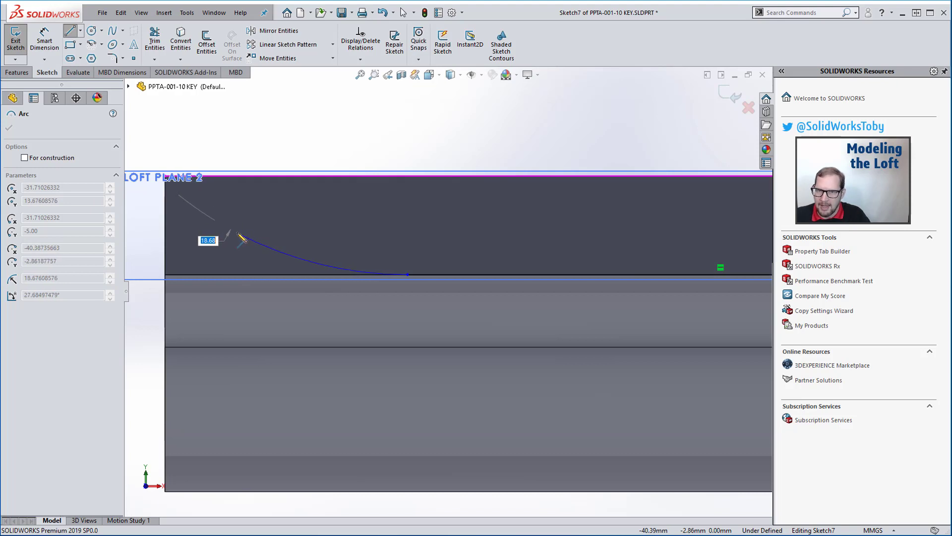
pyautogui.click(281, 246)
# Step: Close the profile with a horizontal line from the arc's upper end to the centre edge and a vertical line down to the first line
pyautogui.scroll(4, 446, 281)
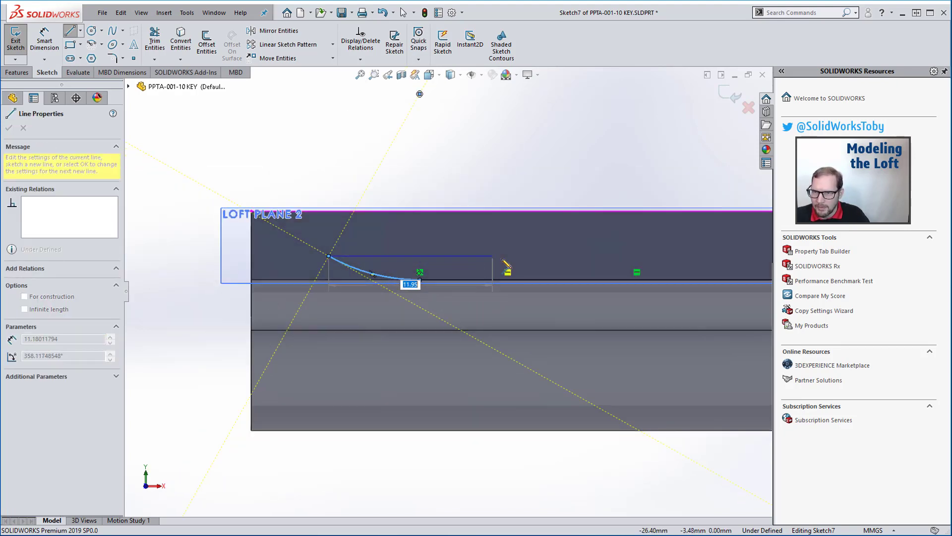
pyautogui.scroll(2, 648, 268)
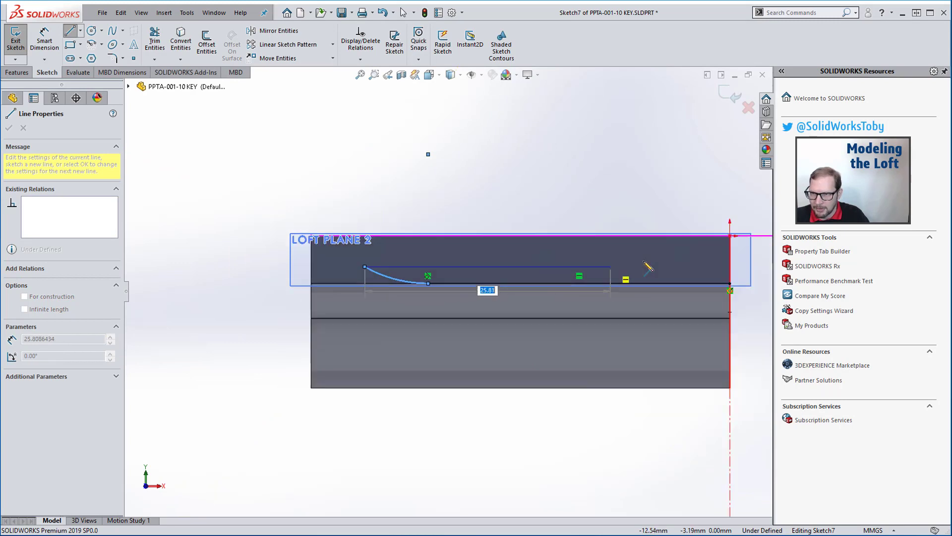
pyautogui.scroll(-3, 650, 271)
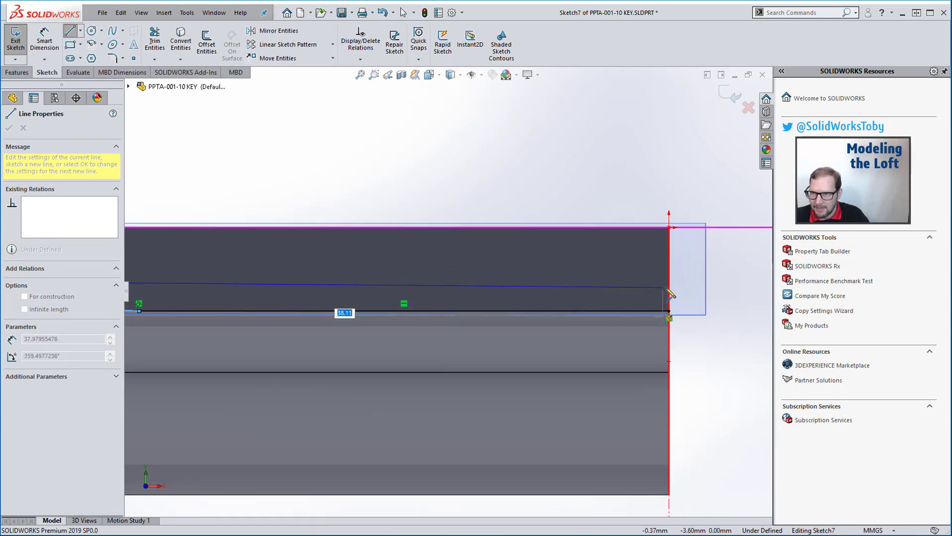
pyautogui.click(669, 282)
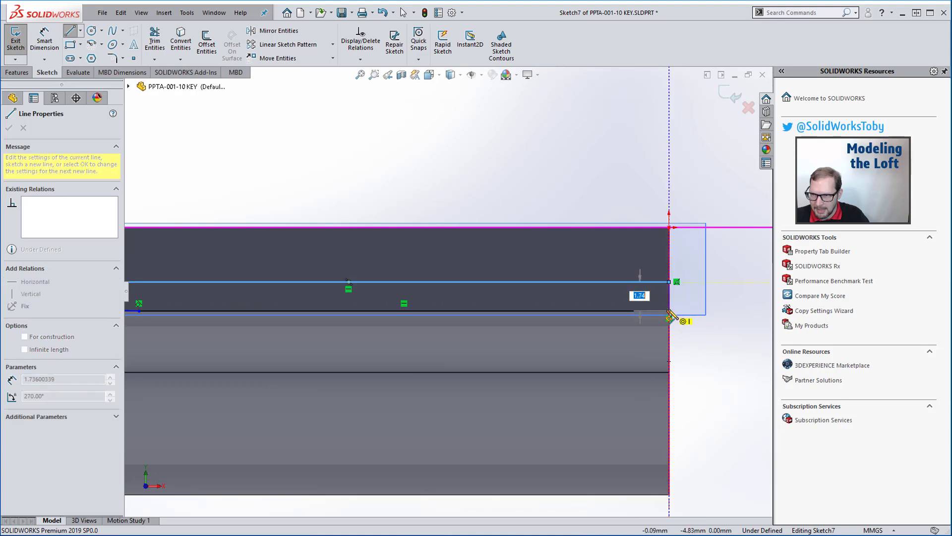
pyautogui.click(669, 311)
pyautogui.press('Escape')
# Step: Dimension the distance between the profile's two horizontal lines as 1 mm
pyautogui.scroll(5, 454, 333)
pyautogui.scroll(-4, 257, 276)
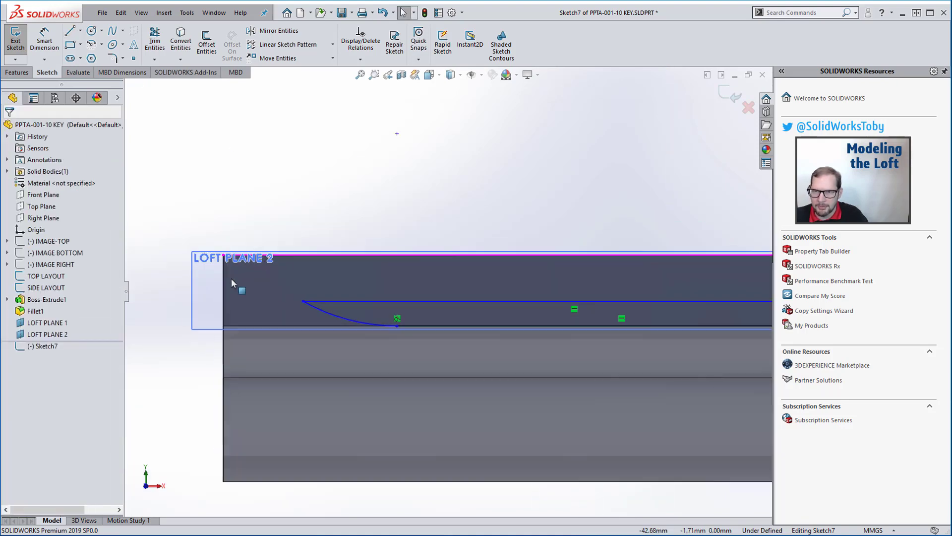
pyautogui.press('s')
pyautogui.click(292, 306)
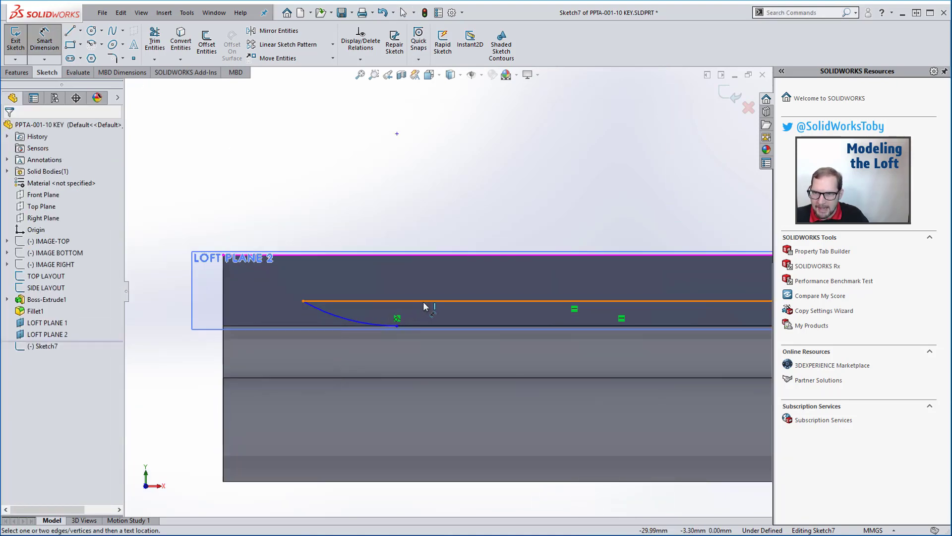
pyautogui.click(423, 301)
pyautogui.click(432, 325)
pyautogui.click(186, 387)
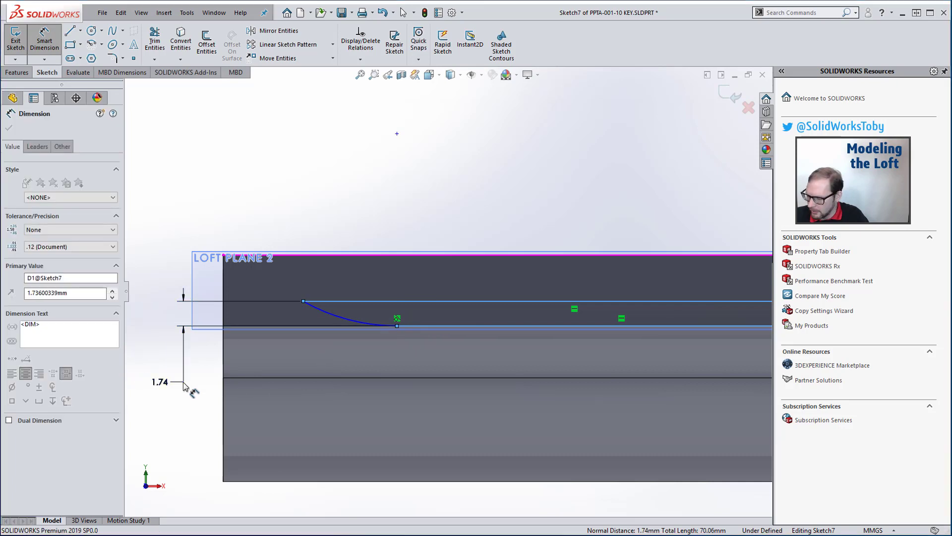
pyautogui.write('1')
pyautogui.press('Return')
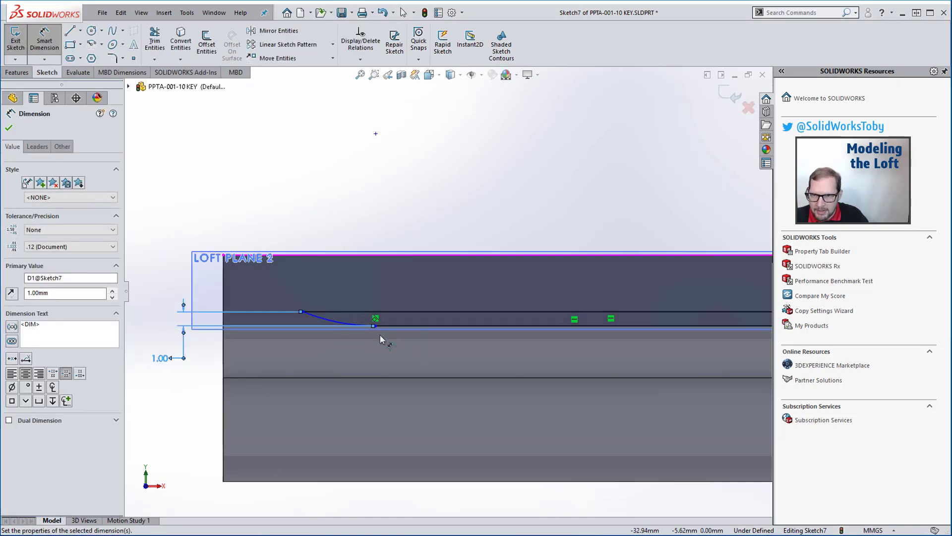
# Step: Dimension the horizontal distance between the arc's two endpoints as 3 mm
pyautogui.click(376, 326)
pyautogui.click(304, 316)
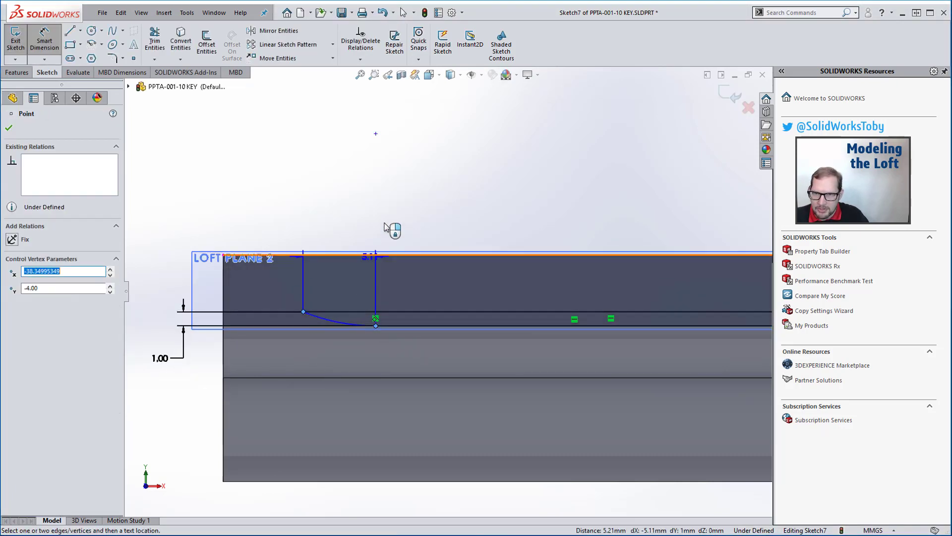
pyautogui.click(367, 191)
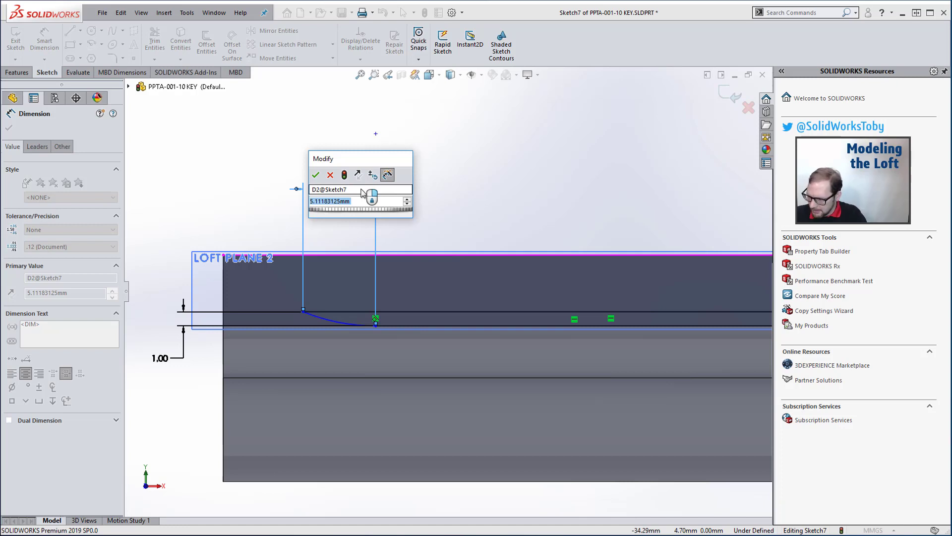
pyautogui.write('5')
pyautogui.press('BackSpace')
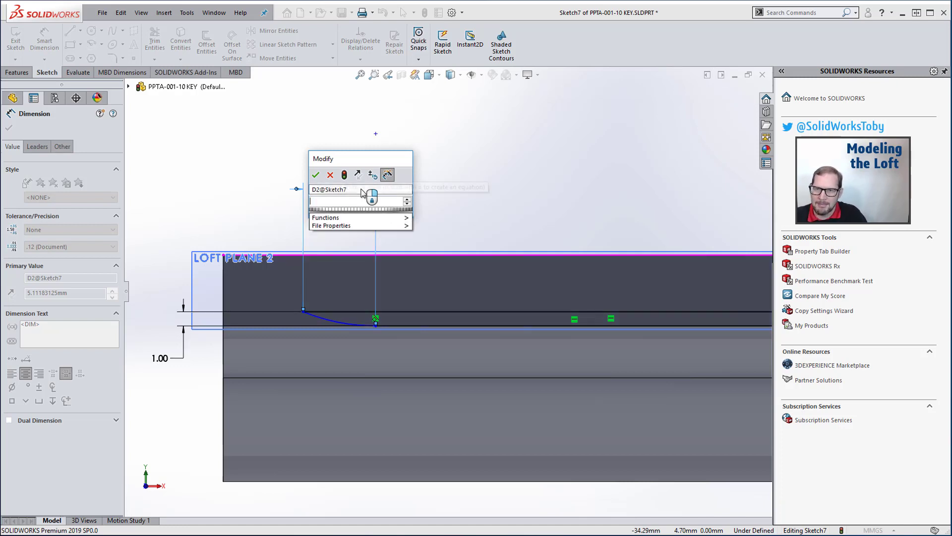
pyautogui.write('3')
pyautogui.press('Return')
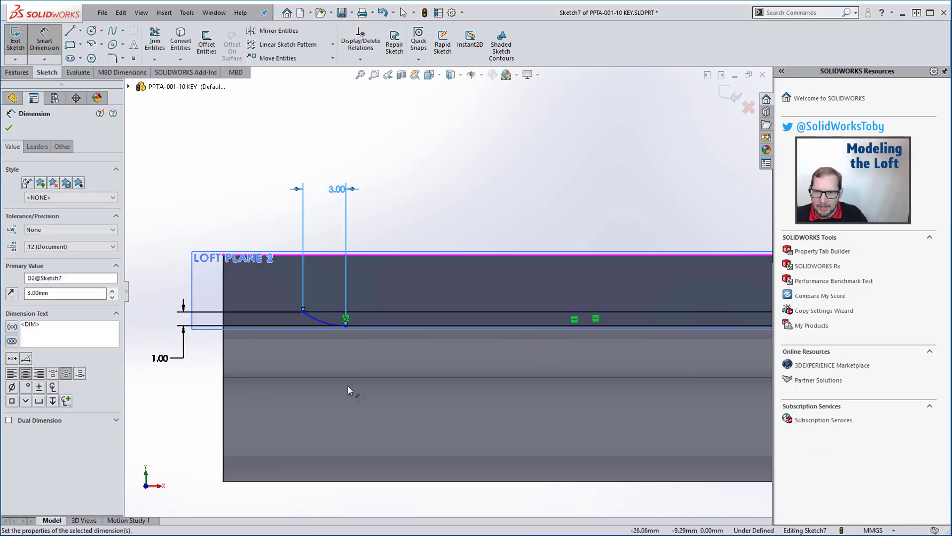
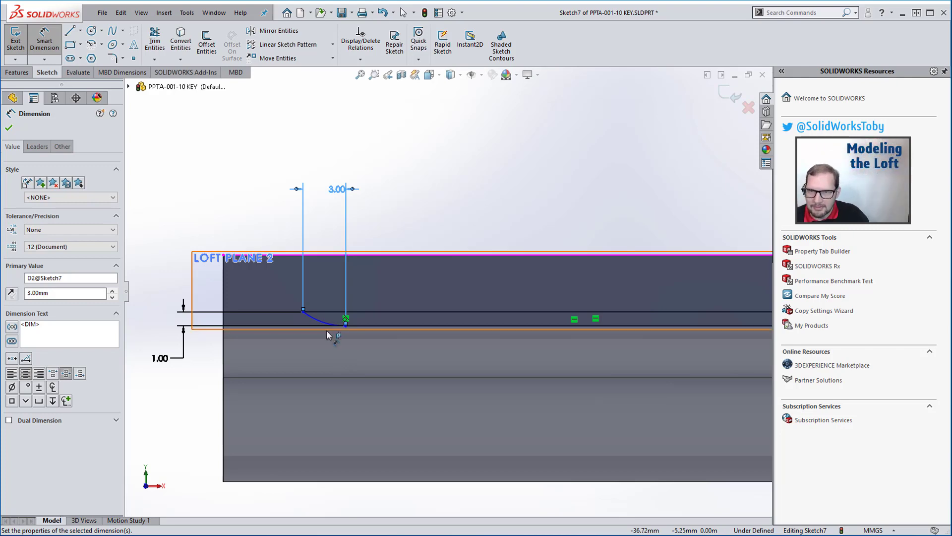
# Step: Dimension the horizontal distance from the arc's upper end to the body's outer side edge as 3 mm and exit the sketch
pyautogui.click(303, 311)
pyautogui.click(224, 304)
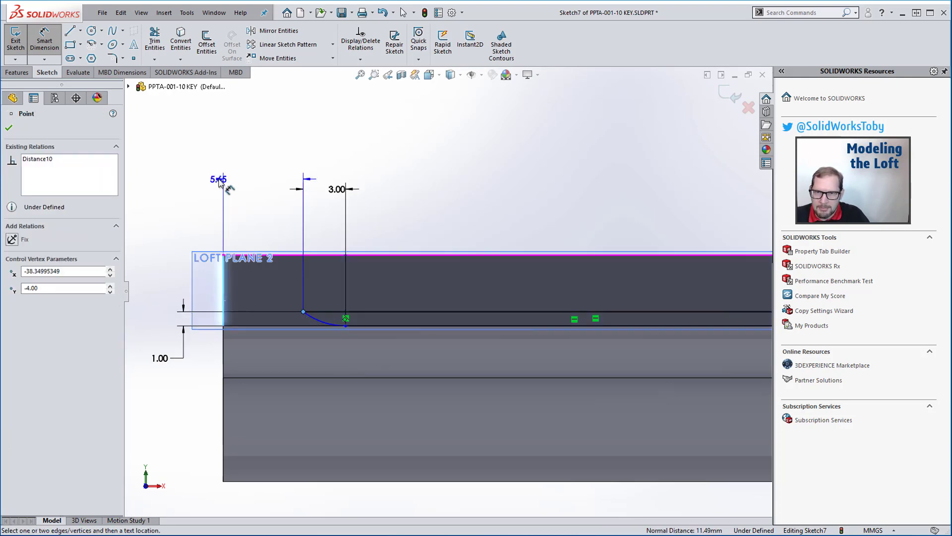
pyautogui.click(219, 180)
pyautogui.write('3')
pyautogui.press('Return')
pyautogui.scroll(2, 446, 291)
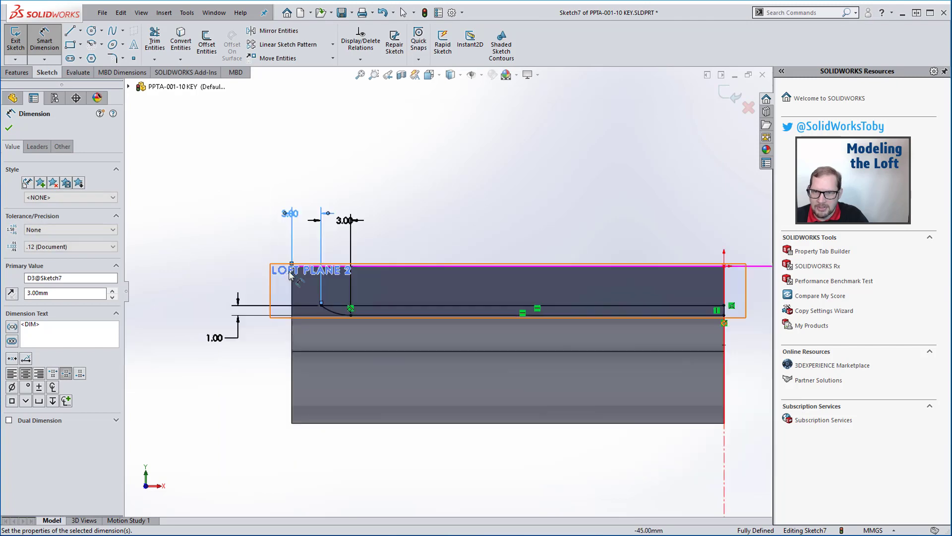
pyautogui.click(423, 204)
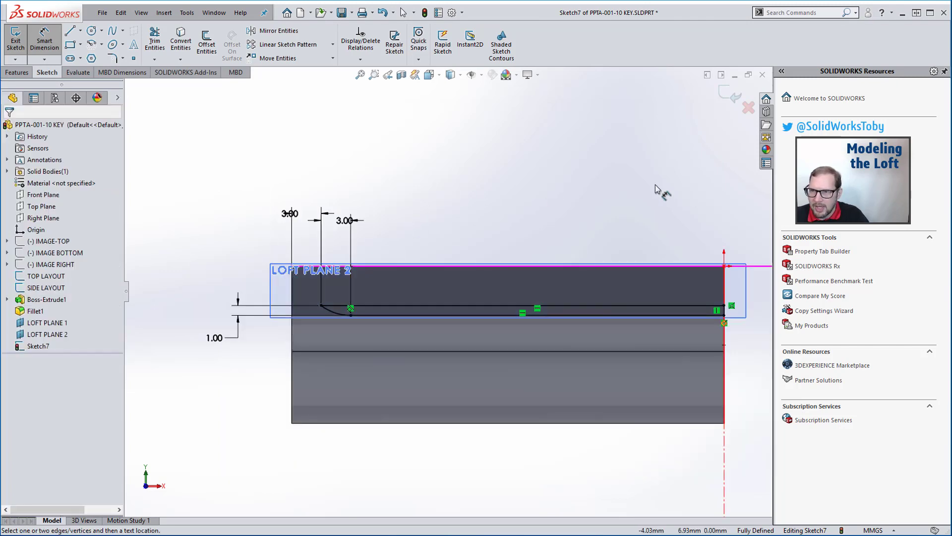
pyautogui.click(733, 94)
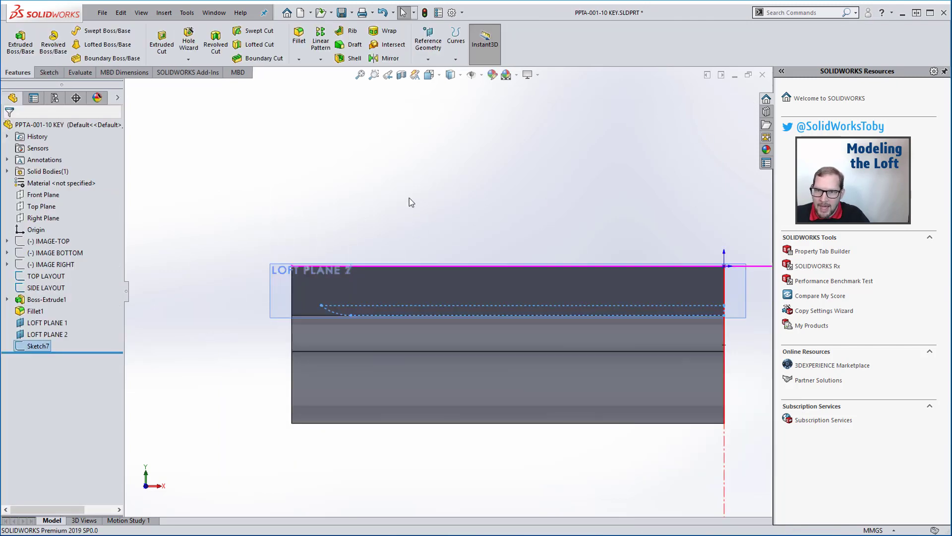
# Step: Copy the finished loft profile sketch and paste it onto LOFT PLANE 2
pyautogui.scroll(2, 400, 303)
pyautogui.scroll(-2, 399, 309)
pyautogui.click(296, 169)
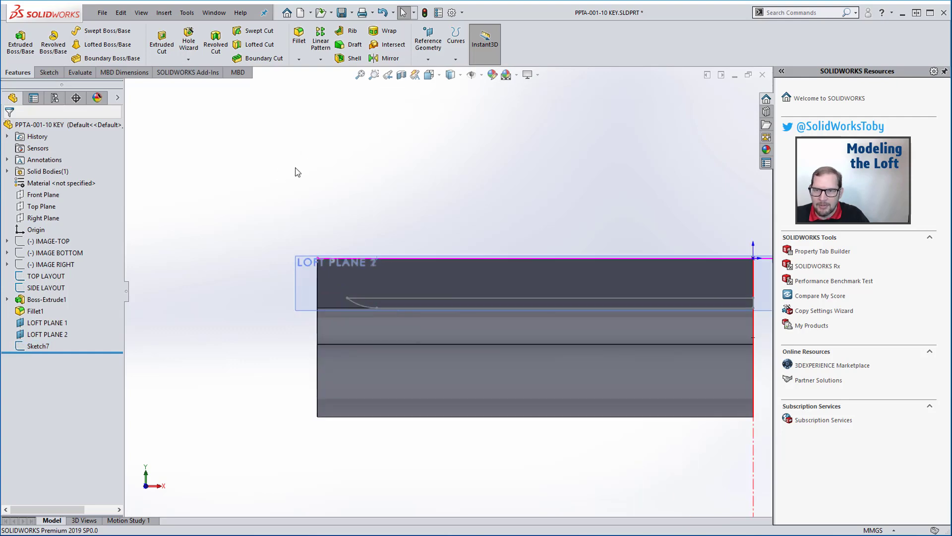
pyautogui.scroll(1, 296, 255)
pyautogui.moveTo(296, 255); pyautogui.dragTo(315, 277, button='middle')
pyautogui.scroll(4, 316, 277)
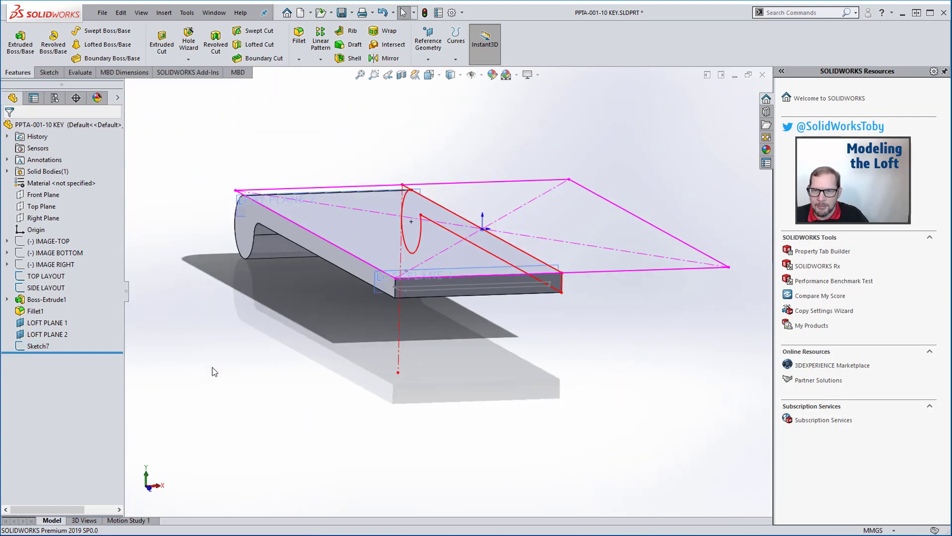
pyautogui.click(48, 348)
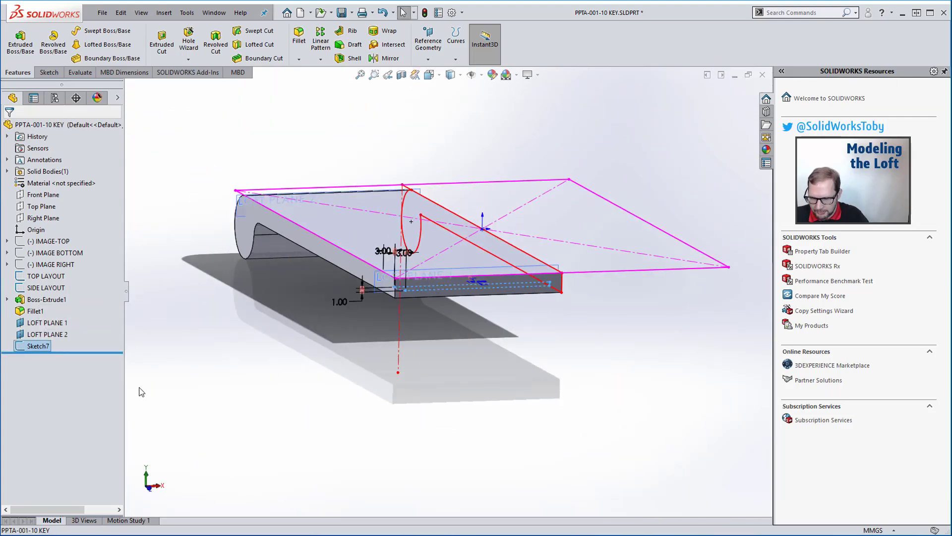
pyautogui.hotkey('ctrl', 'v')
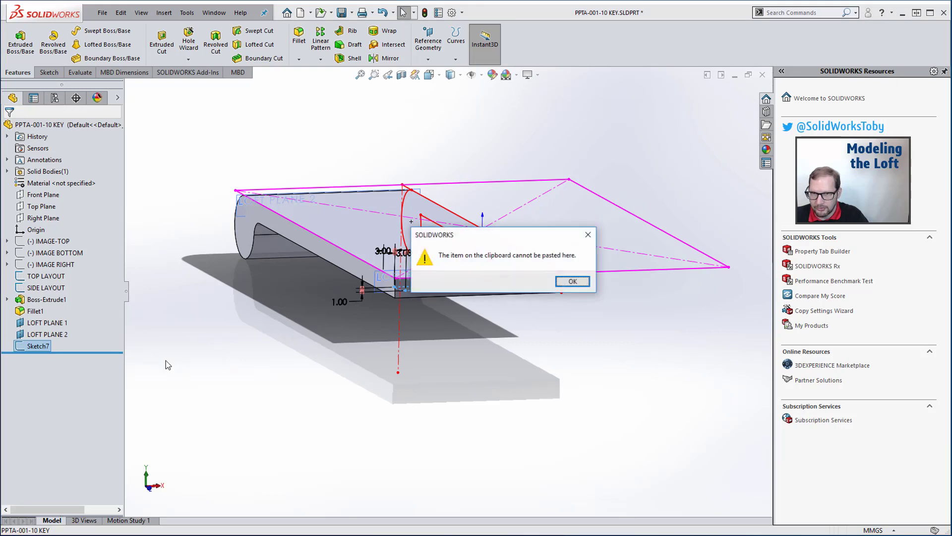
pyautogui.click(570, 282)
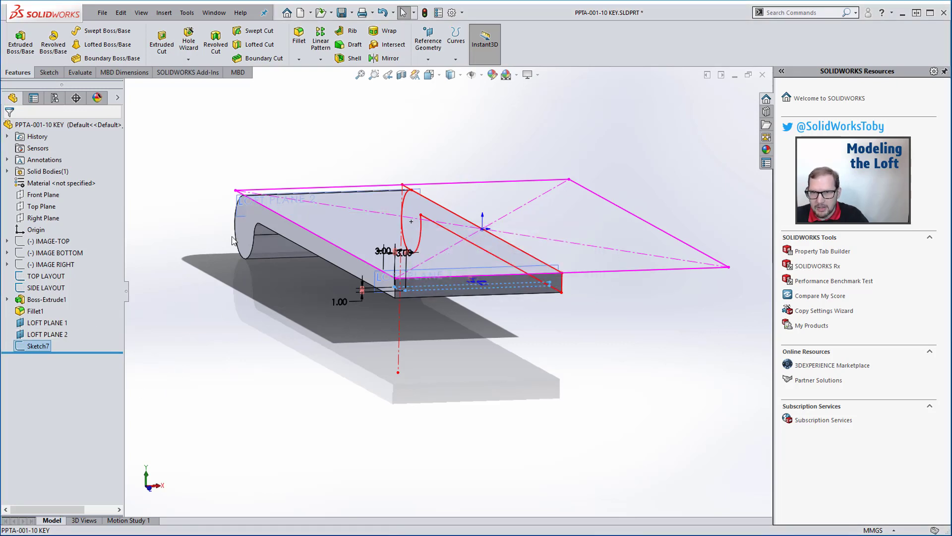
pyautogui.click(237, 215)
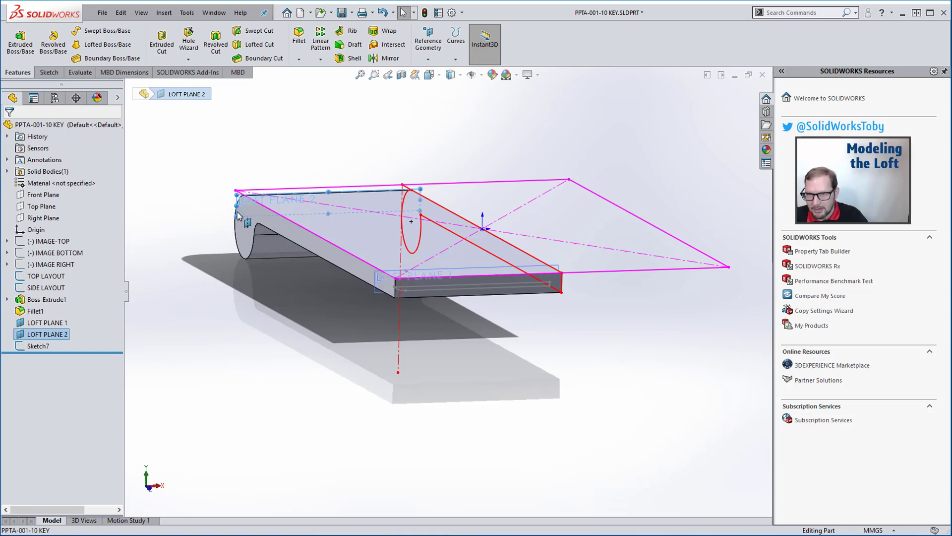
pyautogui.hotkey('ctrl', 'v')
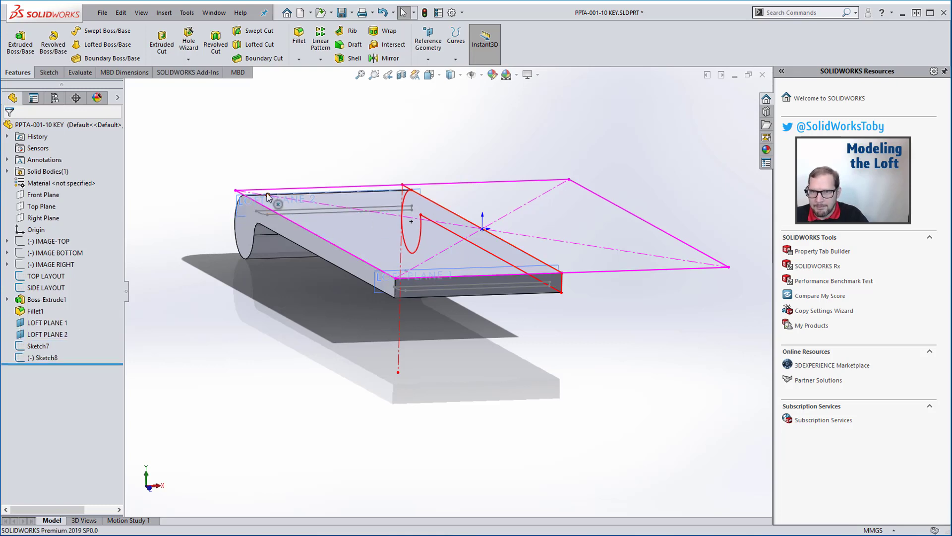
# Step: Open the pasted profile sketch on LOFT PLANE 2 for editing
pyautogui.click(357, 211)
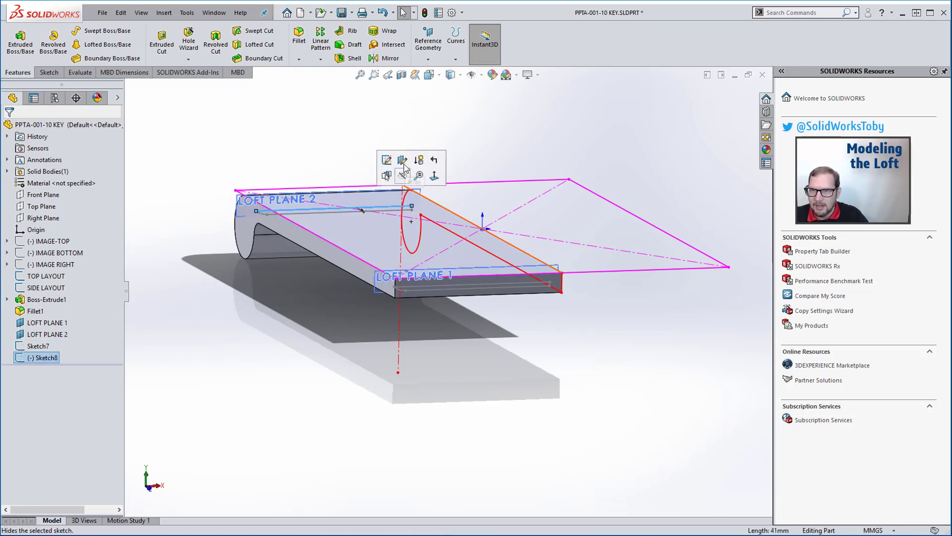
pyautogui.click(390, 158)
pyautogui.scroll(3, 411, 199)
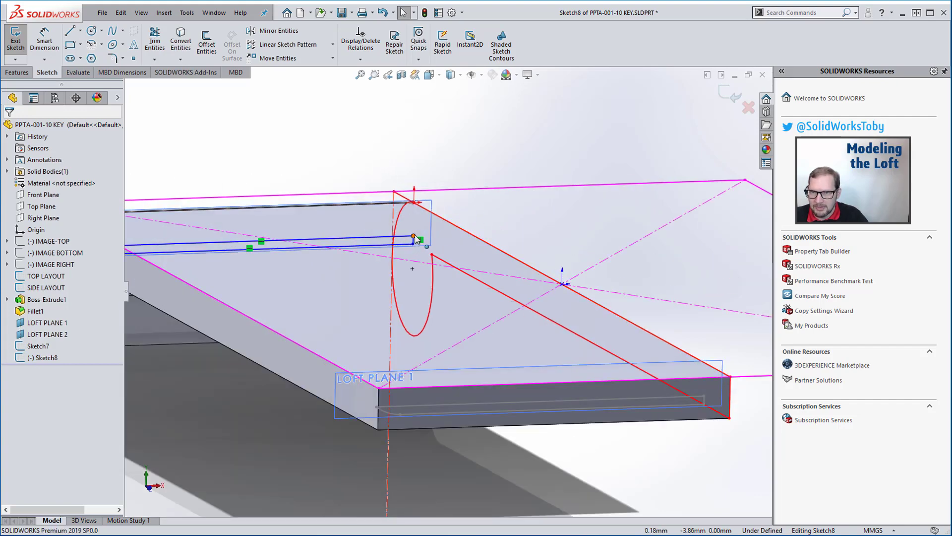
# Step: Try to make the profile's upper centre corner coincident with the SIDE LAYOUT point where the curve meets the straight underside line
pyautogui.click(415, 237)
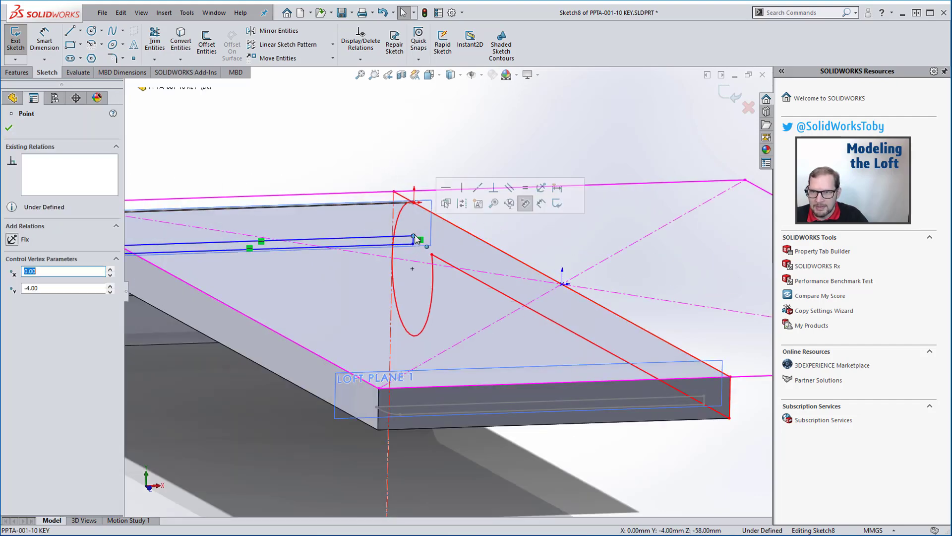
pyautogui.keyDown('ctrl'); pyautogui.click(432, 254); pyautogui.keyUp('ctrl')
pyautogui.click(495, 207)
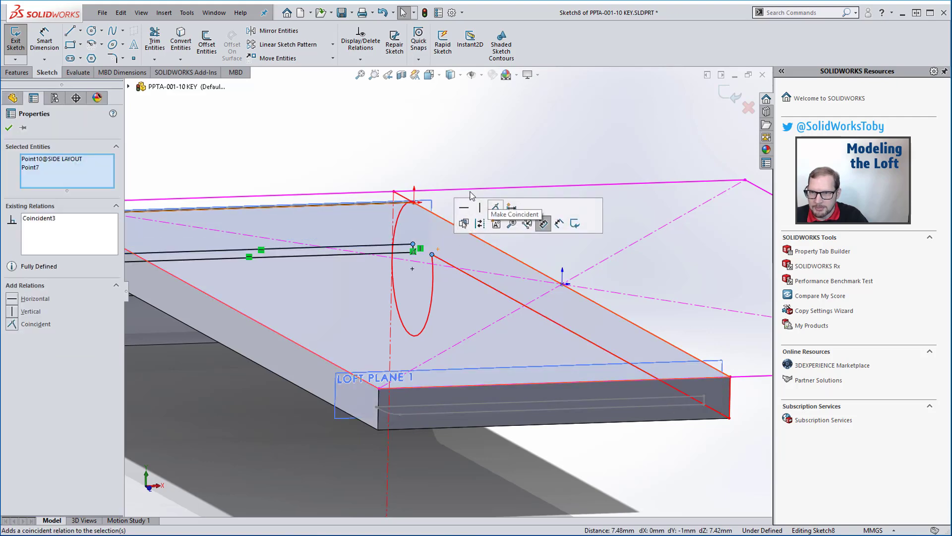
pyautogui.click(318, 144)
pyautogui.scroll(-2, 314, 205)
pyautogui.hotkey('ctrl', 'z')
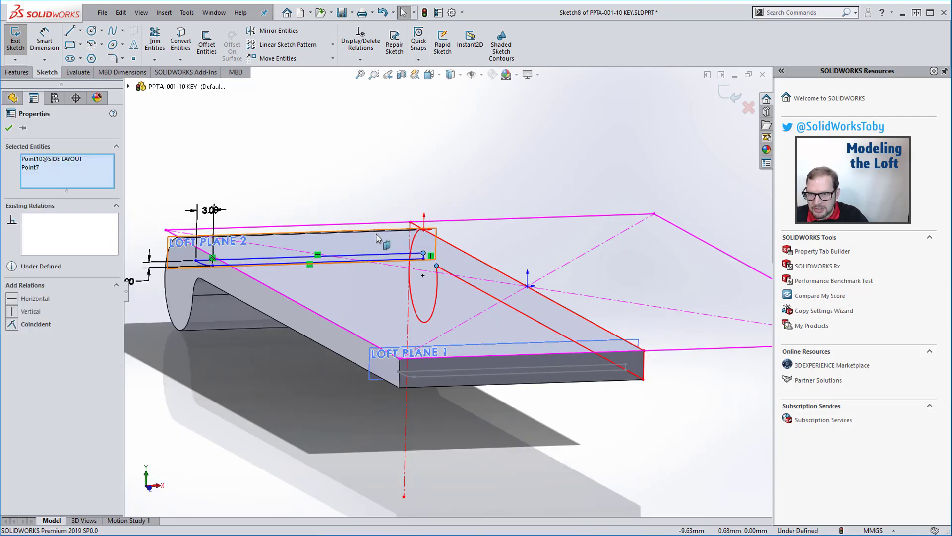
# Step: Make the profile's lower centre corner coincident with the SIDE LAYOUT point between the curve and the straight underside line
pyautogui.click(424, 259)
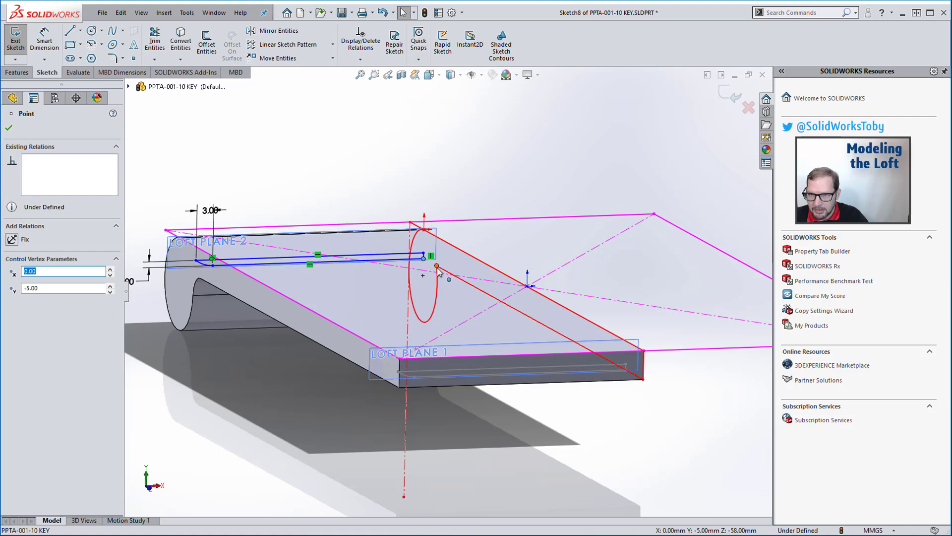
pyautogui.keyDown('ctrl'); pyautogui.click(437, 265); pyautogui.keyUp('ctrl')
pyautogui.click(382, 179)
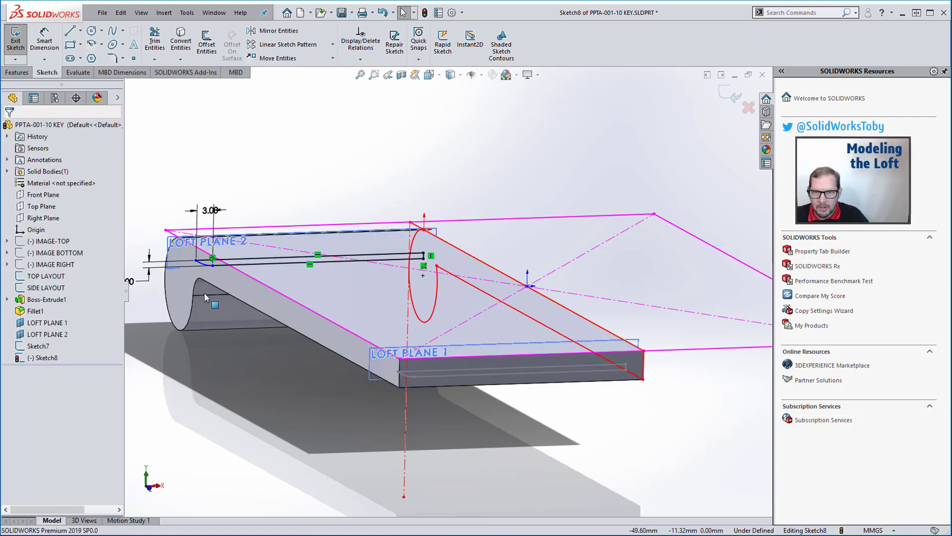
# Step: Set the distance between the pasted profile's two horizontal lines to 8 mm
pyautogui.scroll(-3, 209, 277)
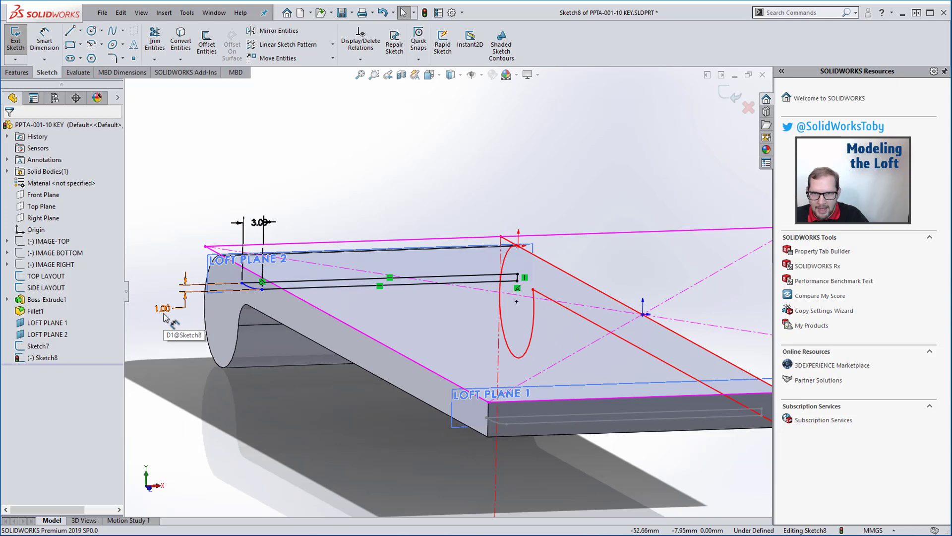
pyautogui.doubleClick(165, 317)
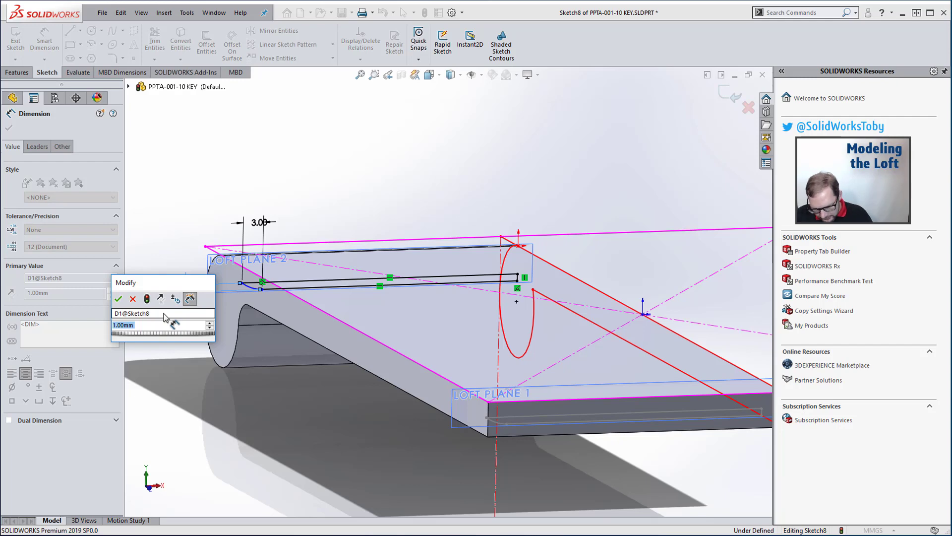
pyautogui.write('8')
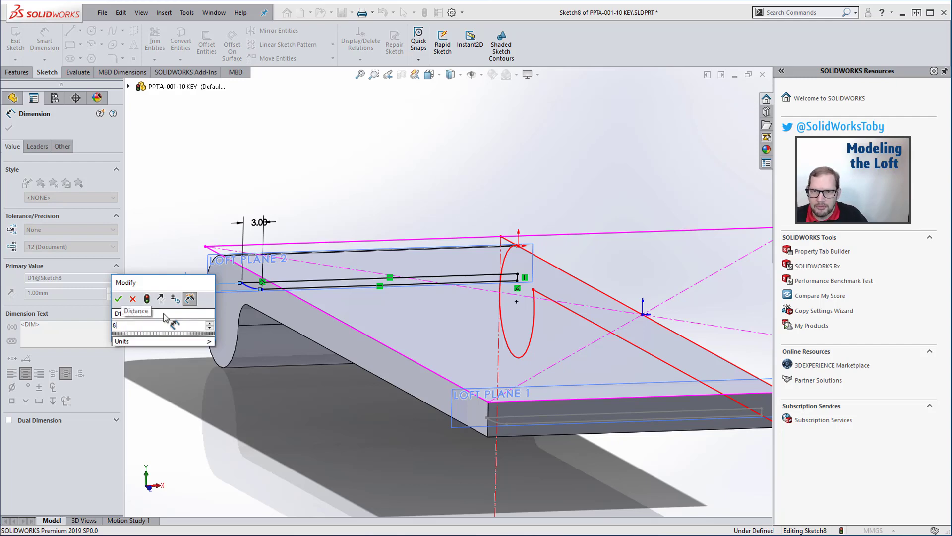
pyautogui.press('Return')
pyautogui.press('Escape')
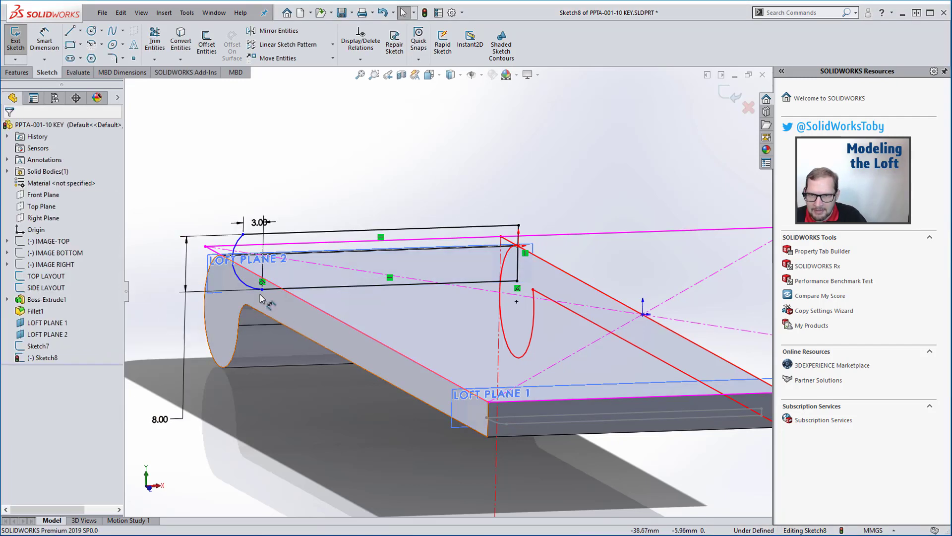
# Step: Set the horizontal distance between the arc's two endpoints to 15 mm
pyautogui.click(261, 289)
pyautogui.click(257, 224)
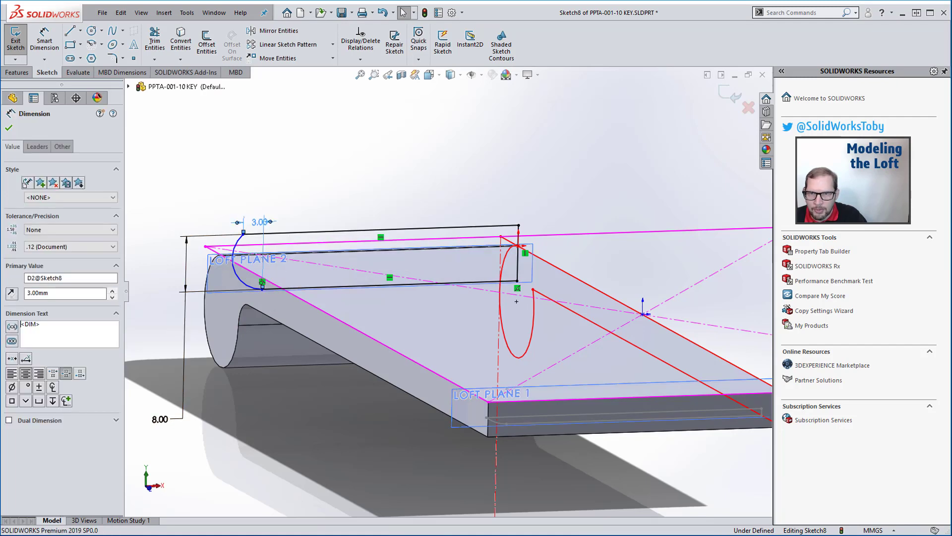
pyautogui.doubleClick(259, 222)
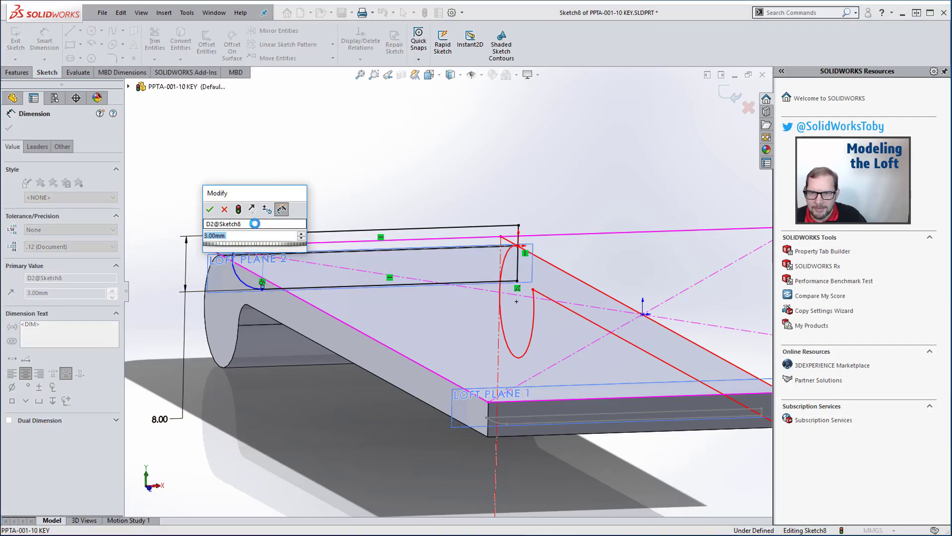
pyautogui.write('15')
pyautogui.press('Return')
pyautogui.press('Escape')
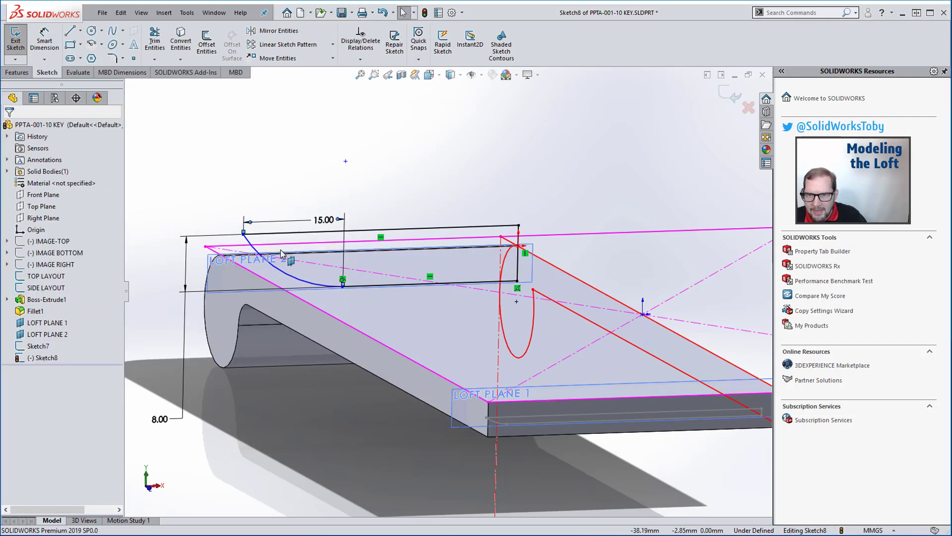
# Step: Dimension the horizontal distance from the TOP LAYOUT's outer corner to the arc's upper end as 3 mm
pyautogui.press('s')
pyautogui.click(337, 250)
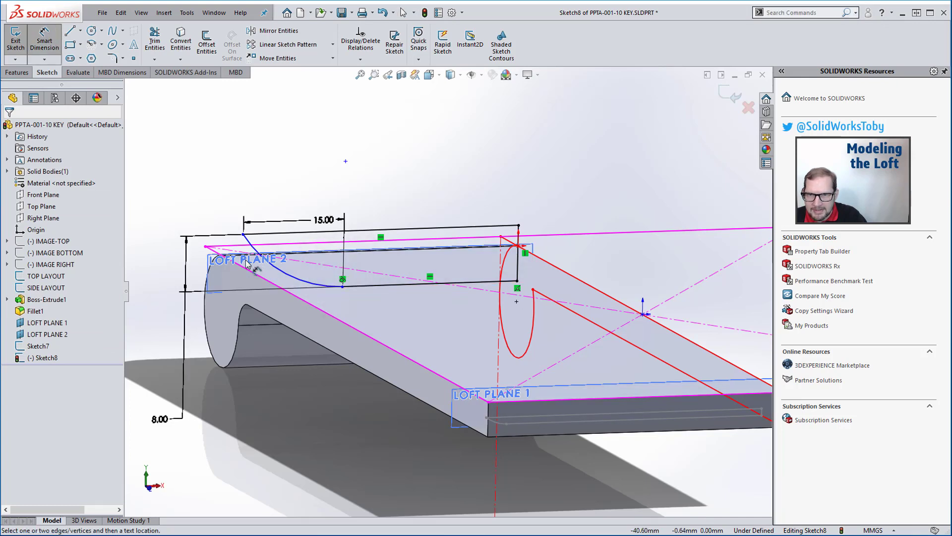
pyautogui.click(206, 247)
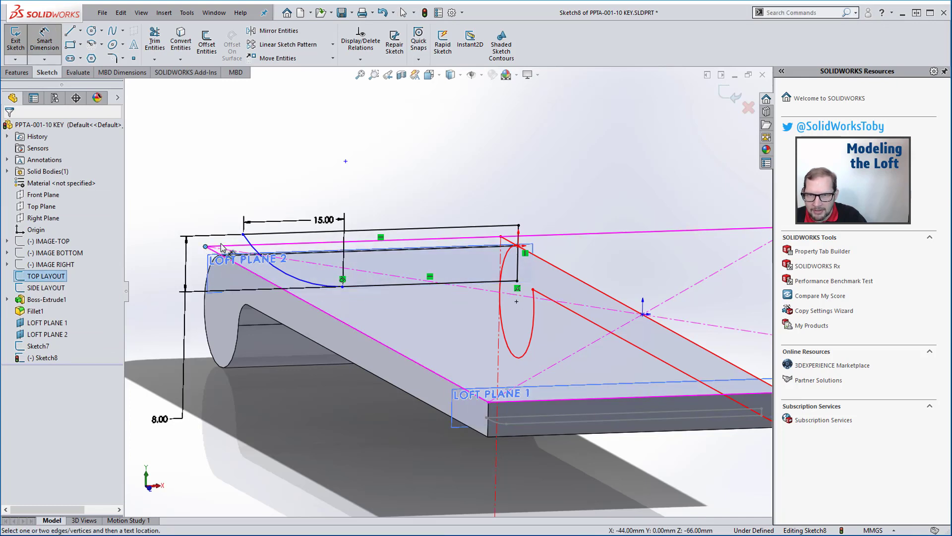
pyautogui.click(243, 234)
pyautogui.click(235, 185)
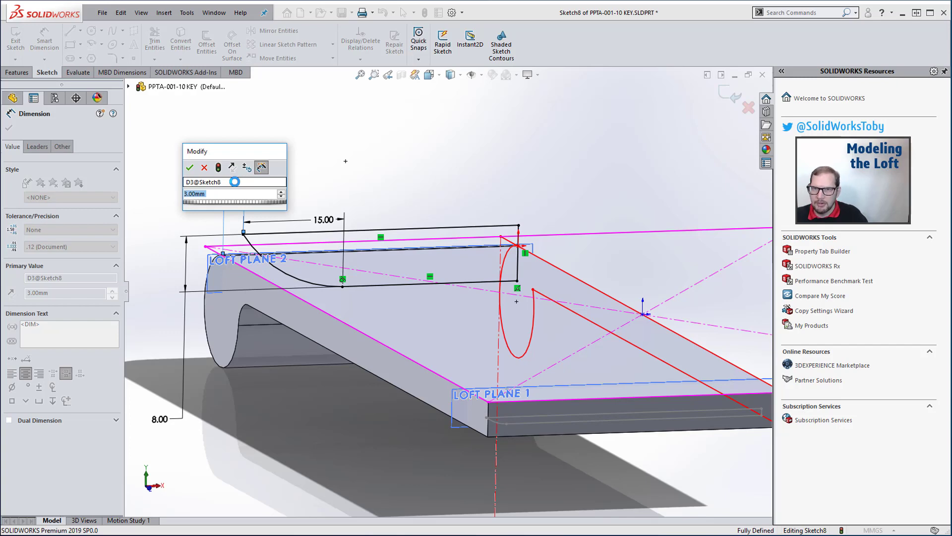
pyautogui.click(189, 167)
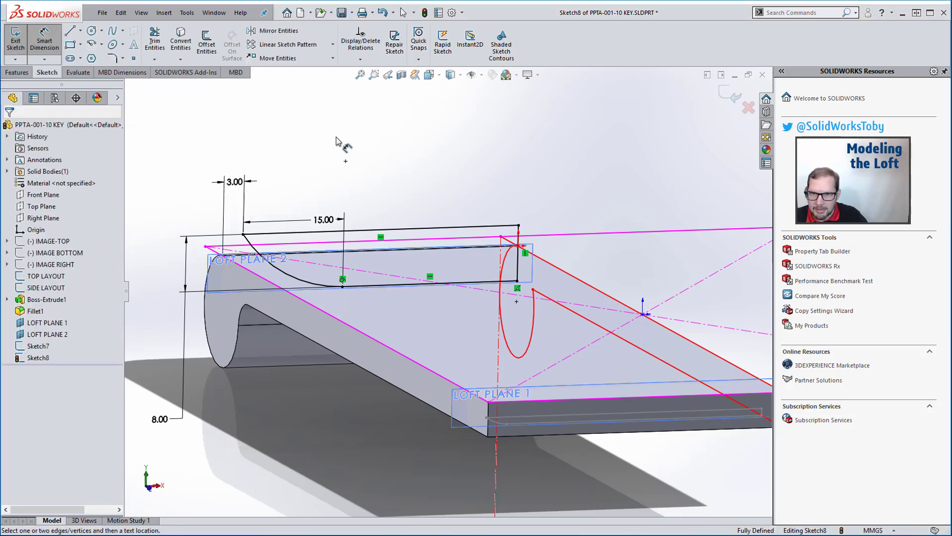
# Step: Delete the coincident relation at the profile's lower centre corner on LOFT PLANE 2
pyautogui.moveTo(337, 141); pyautogui.dragTo(580, 257, button='middle')
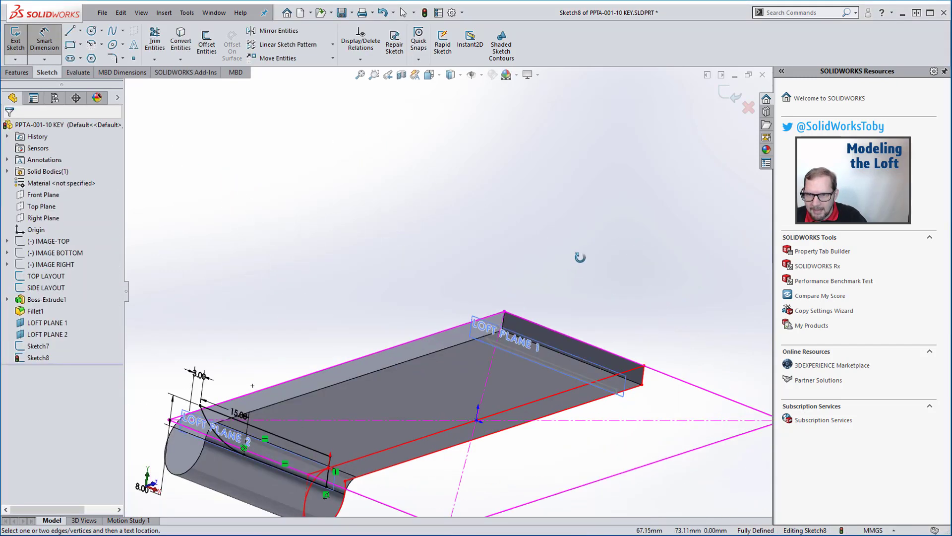
pyautogui.moveTo(749, 112); pyautogui.dragTo(320, 362, button='middle')
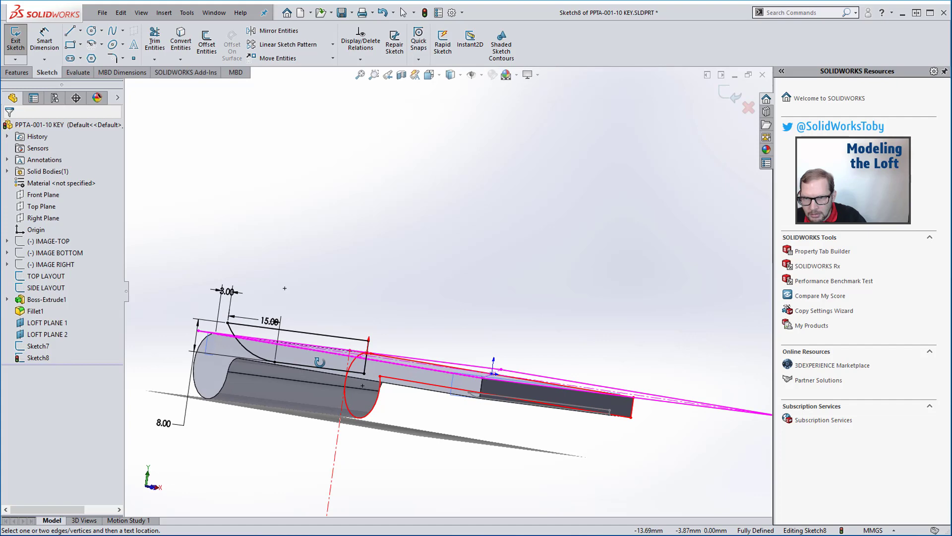
pyautogui.scroll(-5, 362, 366)
pyautogui.scroll(4, 421, 331)
pyautogui.scroll(-2, 444, 289)
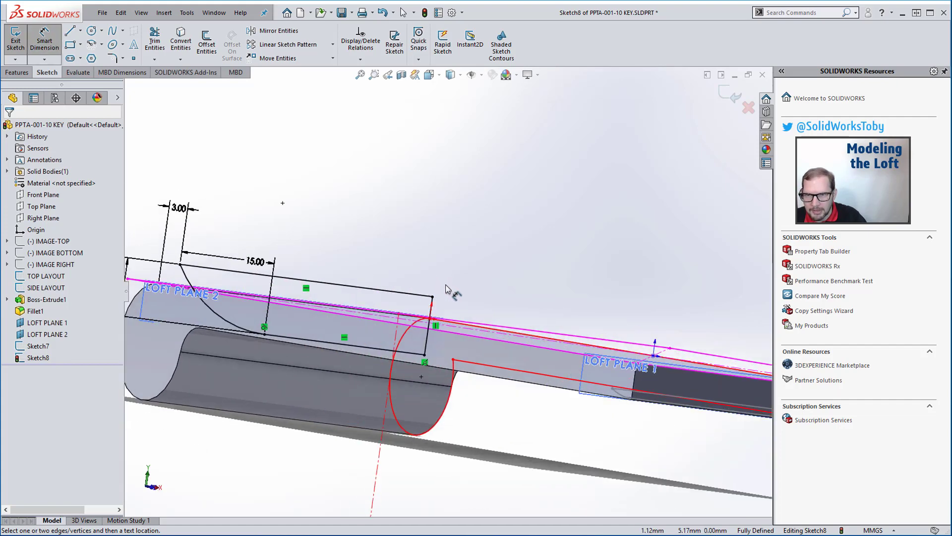
pyautogui.scroll(-2, 446, 289)
pyautogui.click(396, 435)
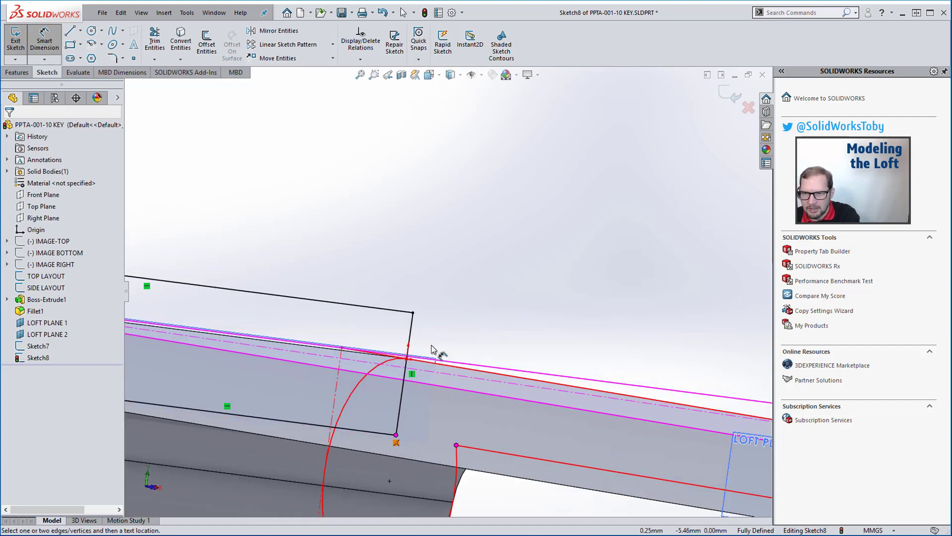
pyautogui.click(397, 441)
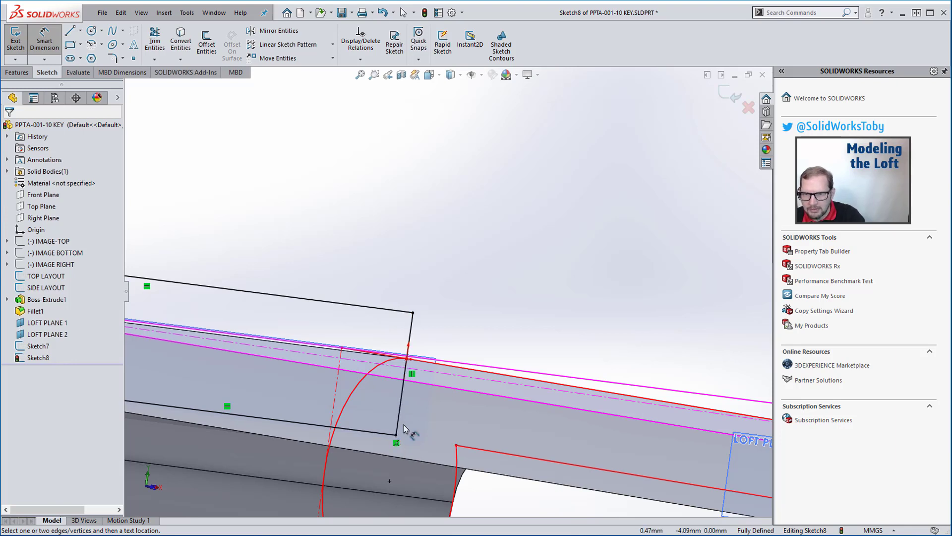
pyautogui.press('Escape')
pyautogui.click(396, 442)
pyautogui.press('Delete')
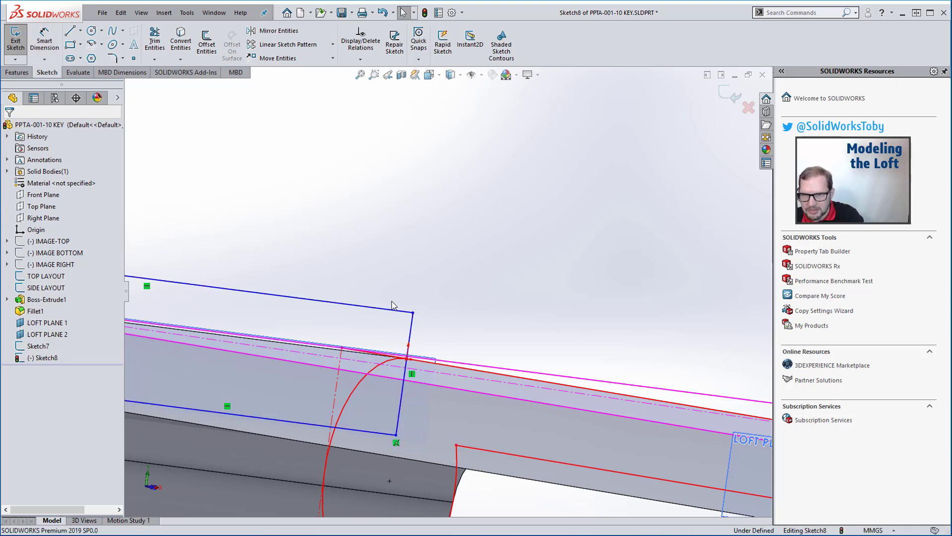
# Step: Place a sketch point on the profile's vertical centre line, just below its upper corner
pyautogui.click(134, 58)
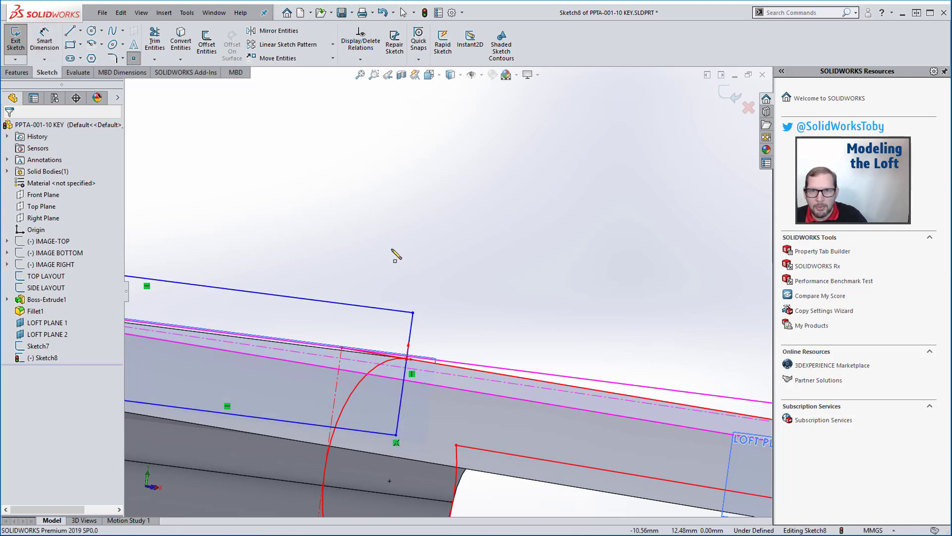
pyautogui.click(411, 326)
pyautogui.press('Escape')
# Step: Dimension the new point 1 mm below the profile's upper horizontal line
pyautogui.press('s')
pyautogui.click(490, 293)
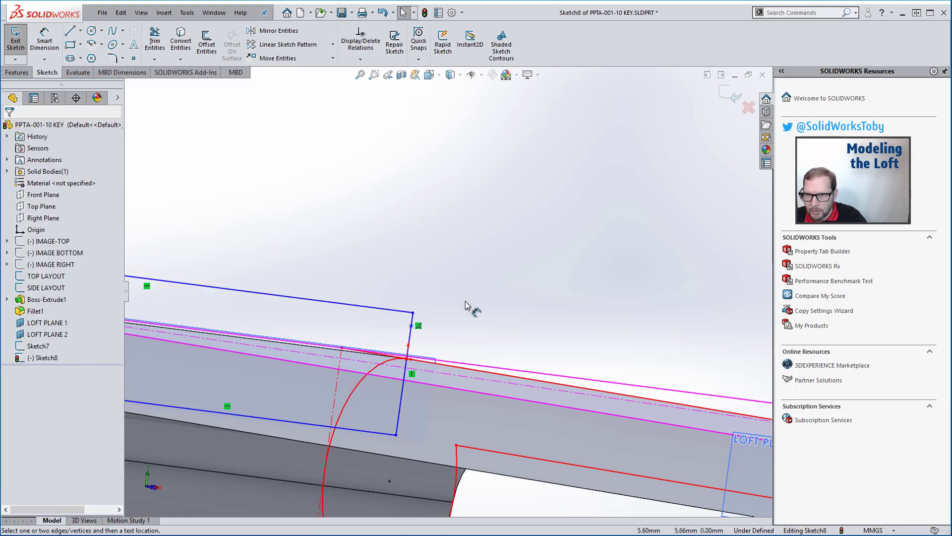
pyautogui.click(411, 326)
pyautogui.click(404, 312)
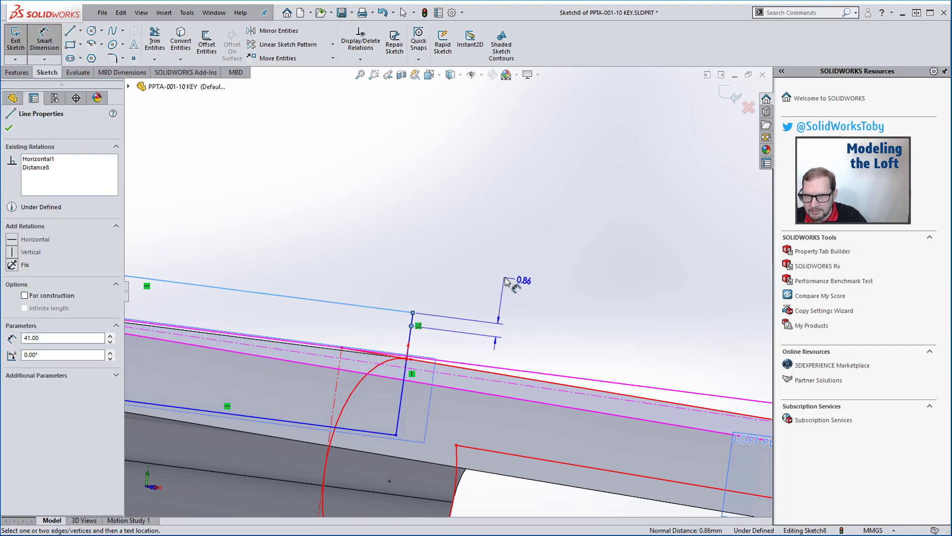
pyautogui.click(506, 282)
pyautogui.write('1')
pyautogui.press('Return')
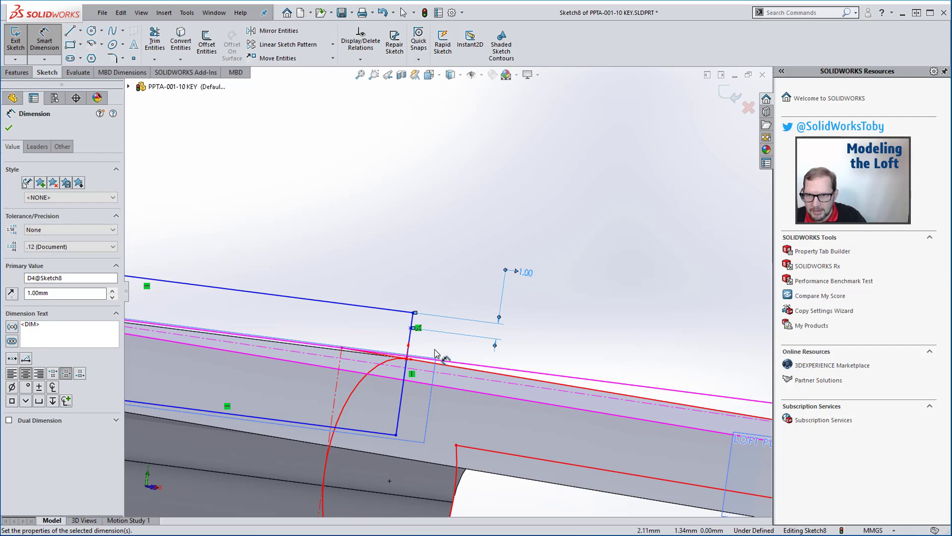
pyautogui.press('Escape')
# Step: Make the new point coincident with the near end of the side layout's lower line and exit the sketch
pyautogui.click(456, 445)
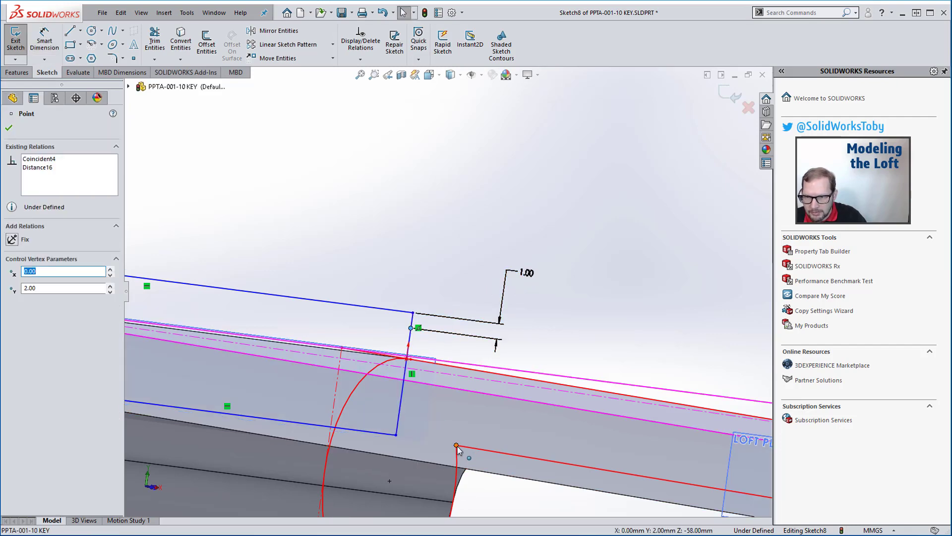
pyautogui.keyDown('ctrl'); pyautogui.click(456, 445); pyautogui.keyUp('ctrl')
pyautogui.click(520, 400)
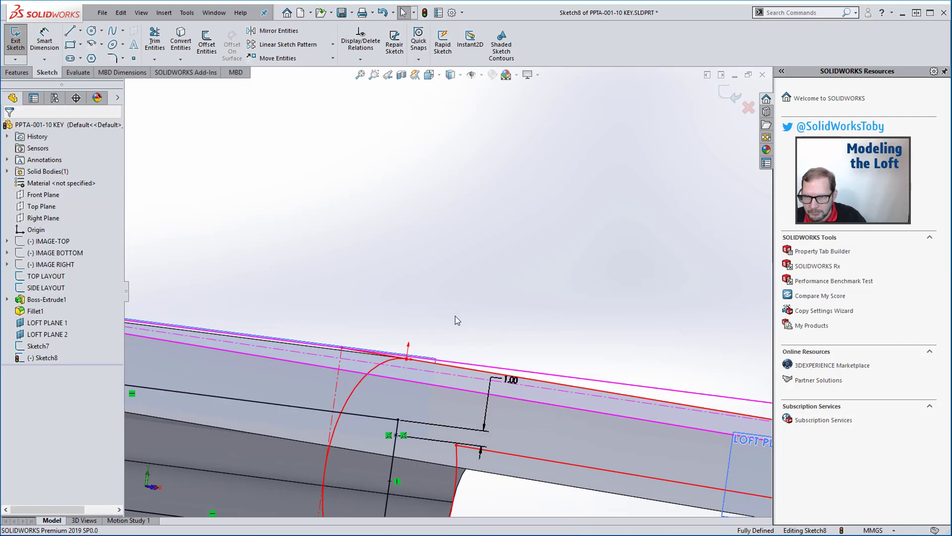
pyautogui.scroll(5, 457, 320)
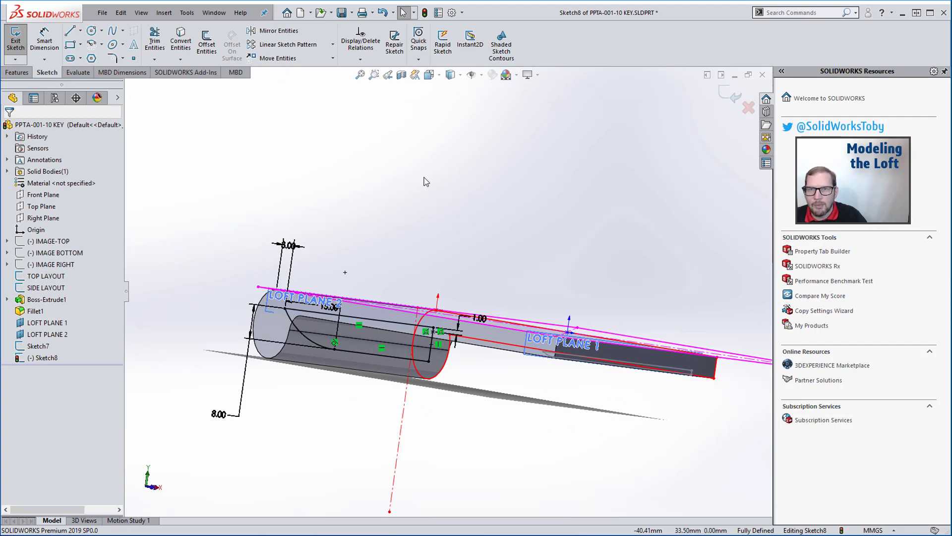
pyautogui.click(731, 95)
# Step: Create a lofted boss using Sketch7 on LOFT PLANE 1 and Sketch8 on LOFT PLANE 2 as profiles, picked near their matching centre corners
pyautogui.moveTo(463, 227); pyautogui.dragTo(454, 199, button='middle')
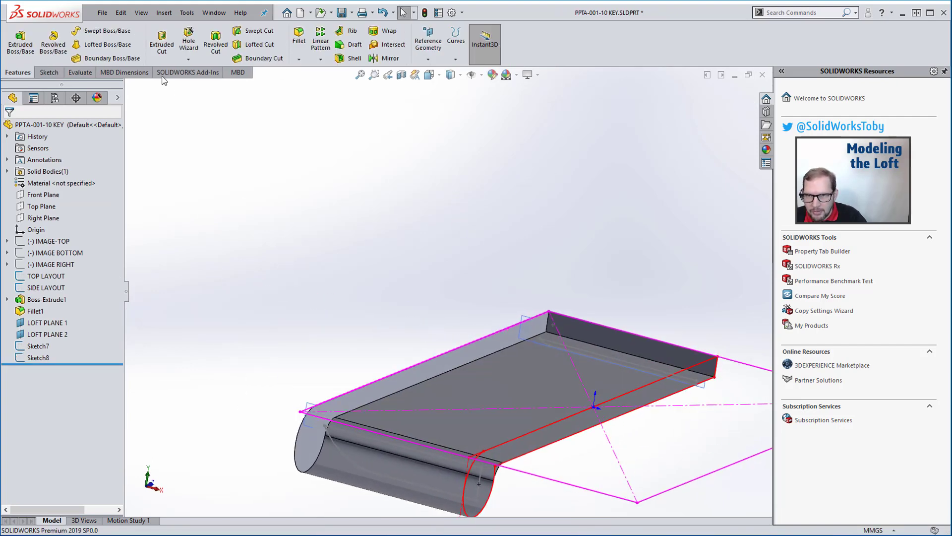
pyautogui.click(107, 44)
pyautogui.scroll(-2, 696, 387)
pyautogui.scroll(-1, 696, 386)
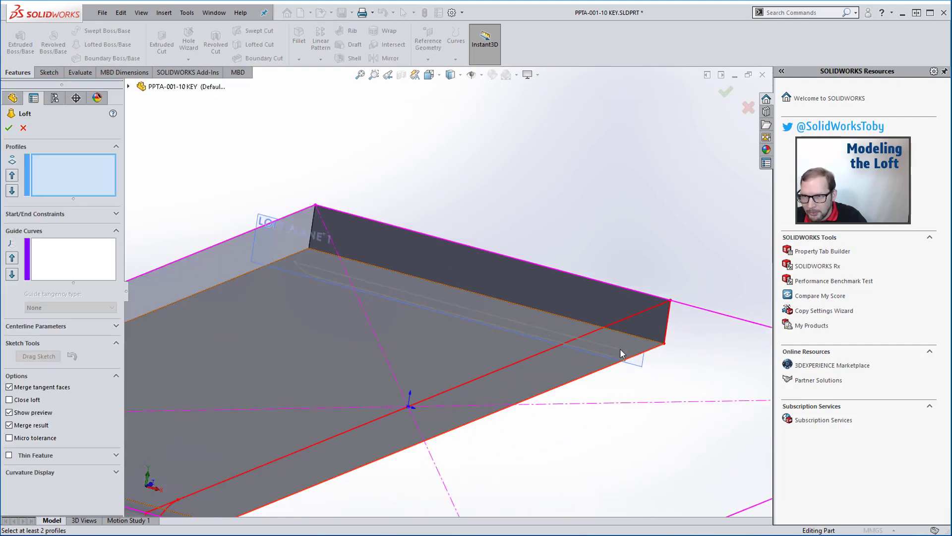
pyautogui.click(626, 356)
pyautogui.scroll(-8, 273, 501)
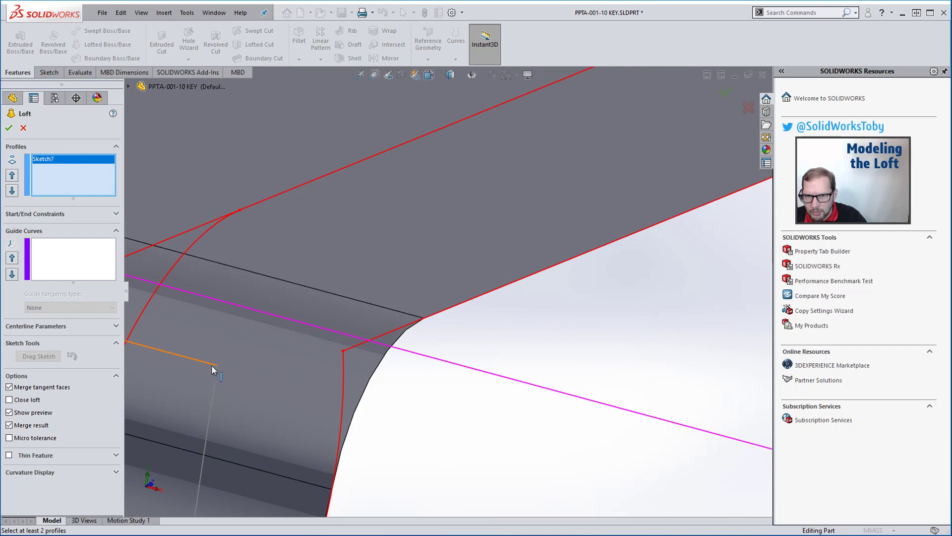
pyautogui.click(213, 364)
pyautogui.scroll(8, 398, 415)
pyautogui.scroll(5, 486, 330)
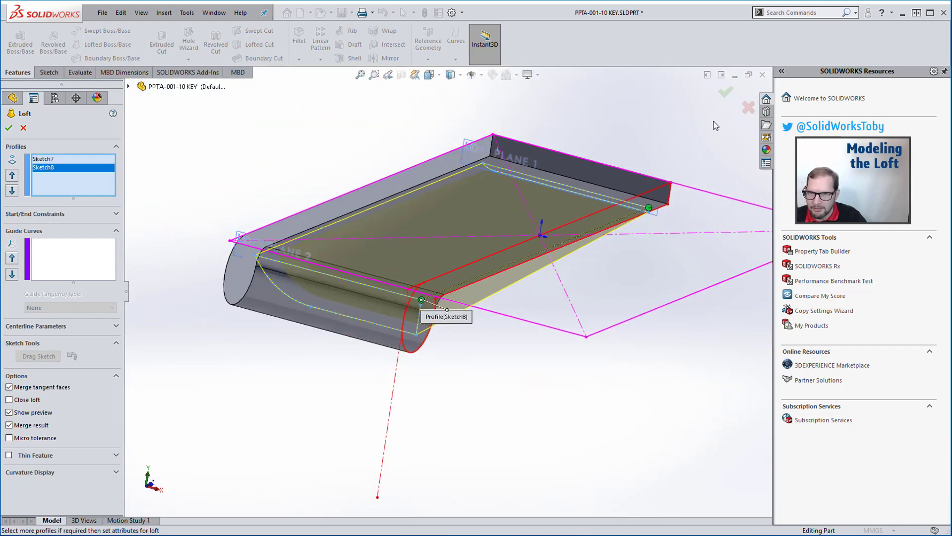
# Step: Create the loft between Sketch7 and Sketch8 and inspect its surface at the thin end of the body
pyautogui.click(727, 94)
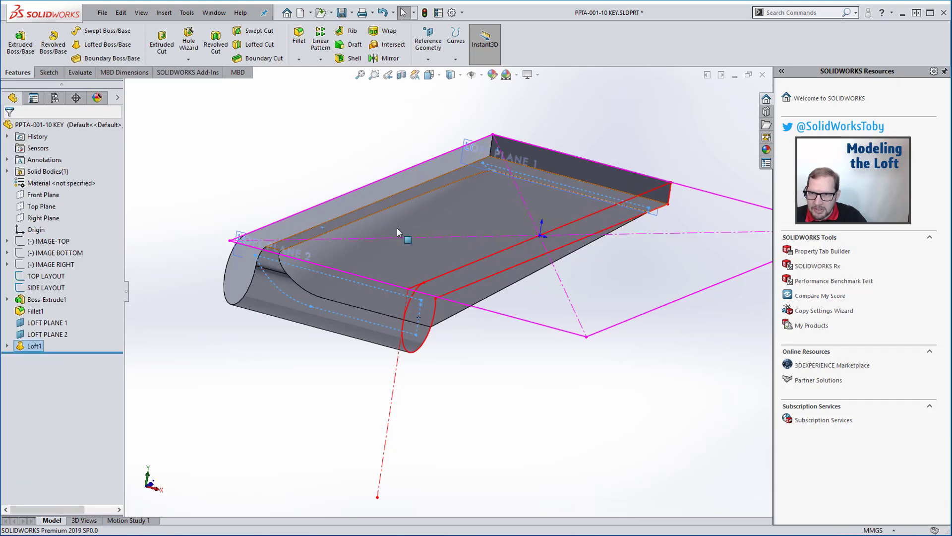
pyautogui.moveTo(251, 418); pyautogui.dragTo(285, 377, button='middle')
pyautogui.scroll(2, 496, 220)
pyautogui.moveTo(496, 220); pyautogui.dragTo(563, 114, button='middle')
pyautogui.scroll(-6, 563, 114)
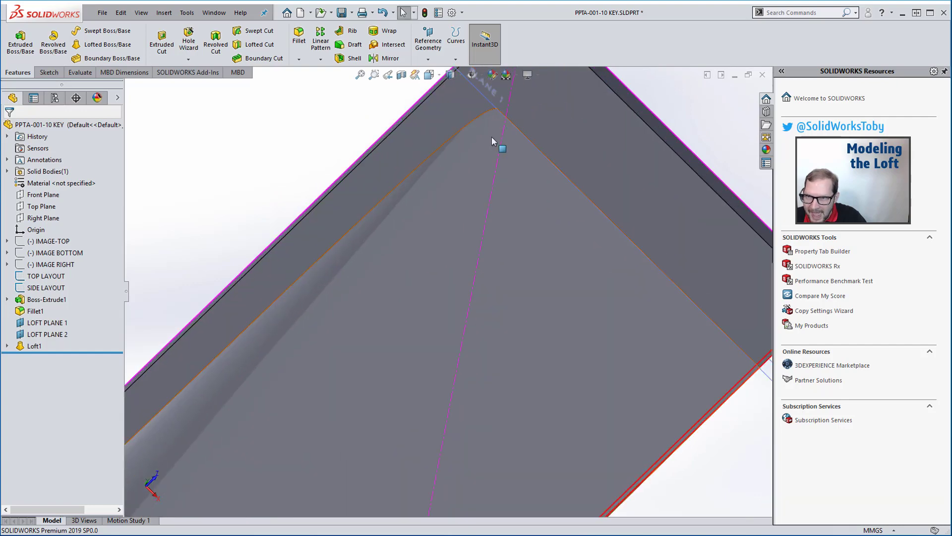
pyautogui.scroll(5, 497, 144)
pyautogui.moveTo(240, 471); pyautogui.dragTo(227, 429, button='middle')
pyautogui.scroll(-5, 226, 429)
pyautogui.scroll(-2, 226, 429)
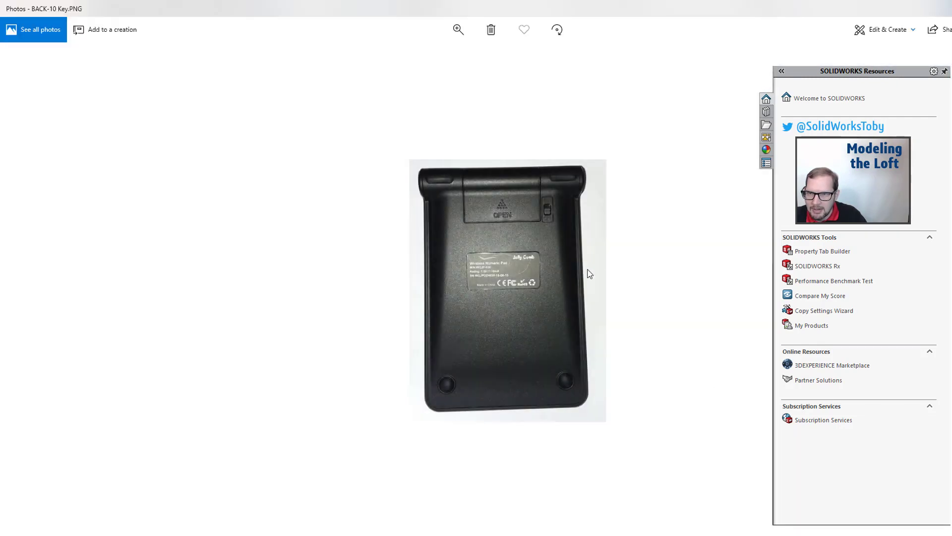
# Step: Check the back of the keypad in the BACK-10 Key.PNG photo, close it and return to the part in SOLIDWORKS
pyautogui.scroll(2, 559, 328)
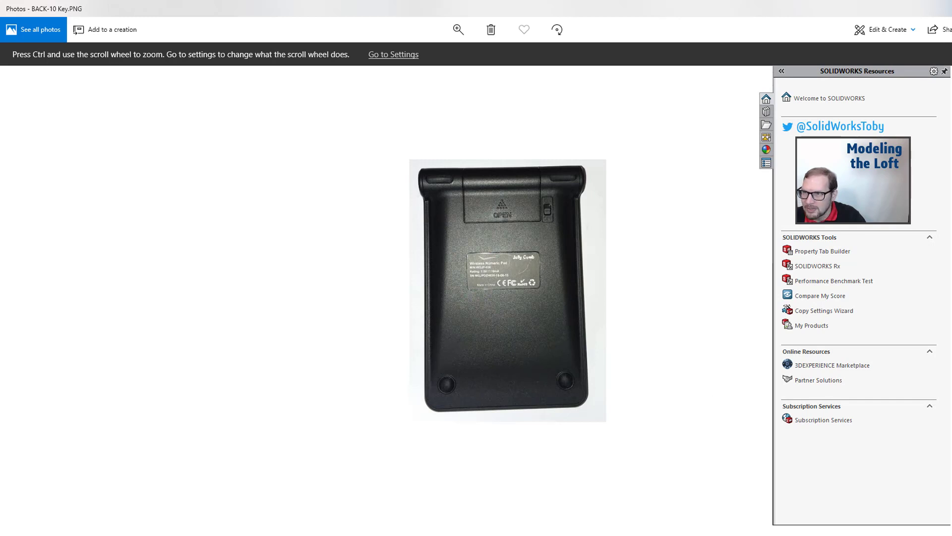
pyautogui.hotkey('alt', 'F4')
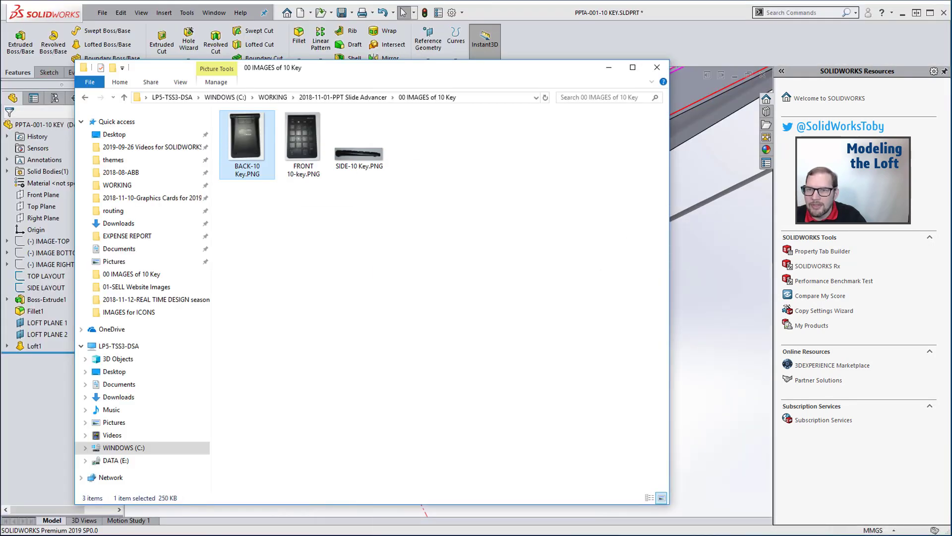
pyautogui.hotkey('alt', 'Tab')
# Step: Edit Loft1 and set its start constraint to Normal To Profile
pyautogui.scroll(5, 624, 278)
pyautogui.scroll(-3, 622, 268)
pyautogui.moveTo(520, 261); pyautogui.dragTo(556, 144, button='middle')
pyautogui.scroll(2, 555, 138)
pyautogui.scroll(-2, 555, 138)
pyautogui.click(462, 215)
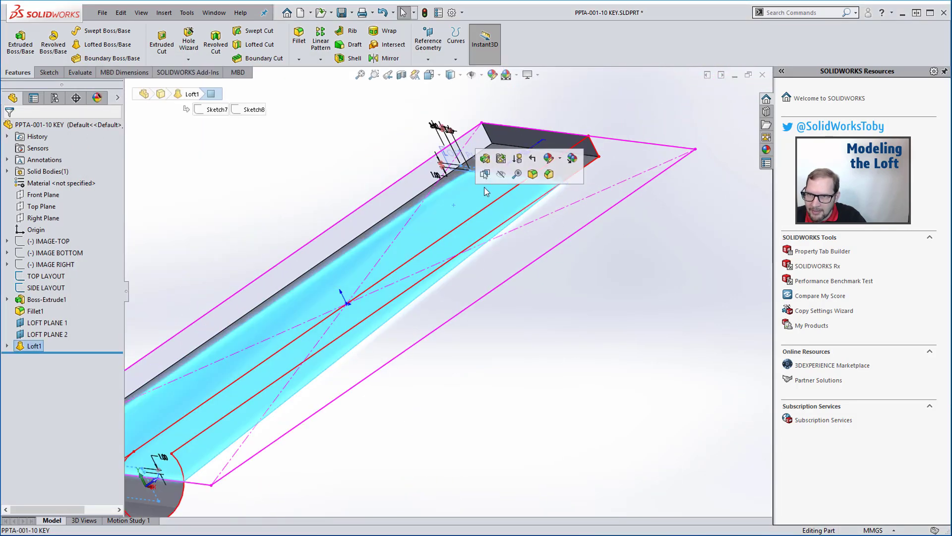
pyautogui.click(491, 160)
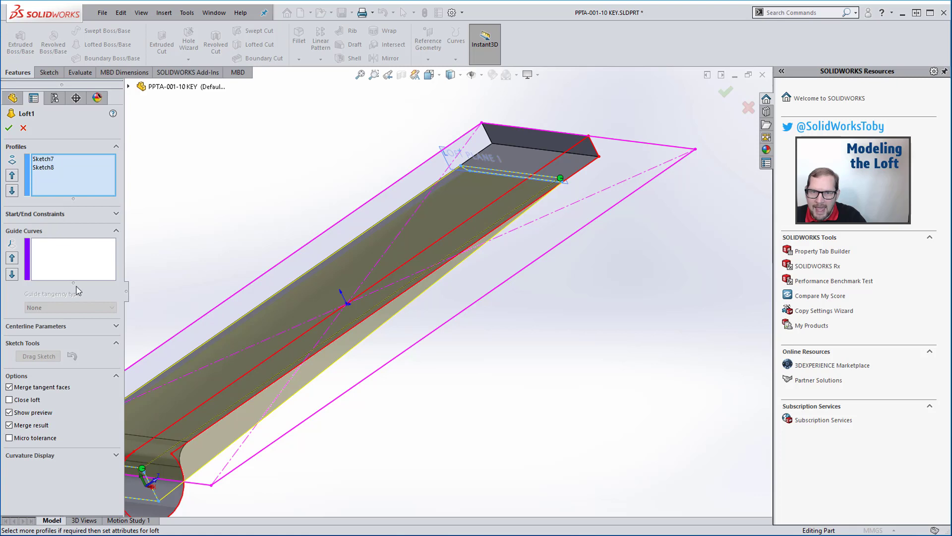
pyautogui.click(72, 219)
pyautogui.click(68, 237)
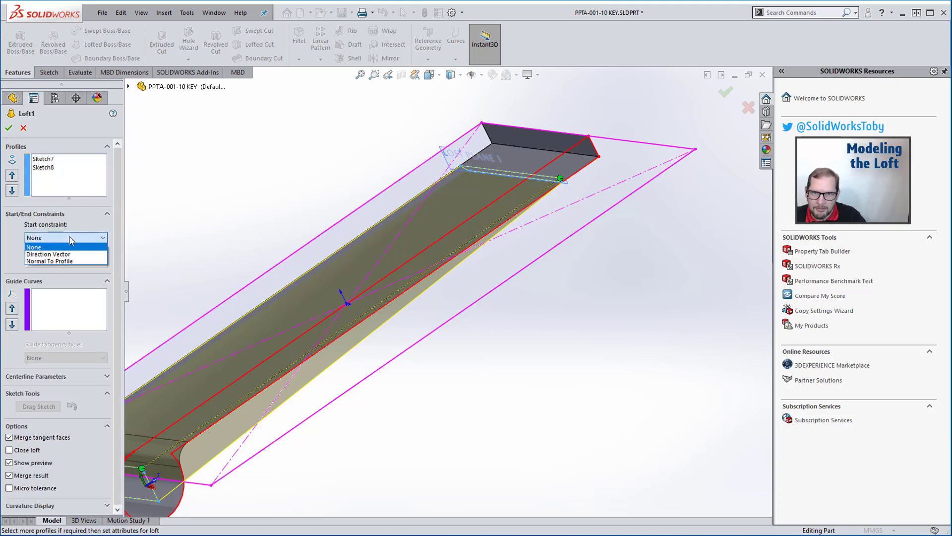
pyautogui.click(85, 261)
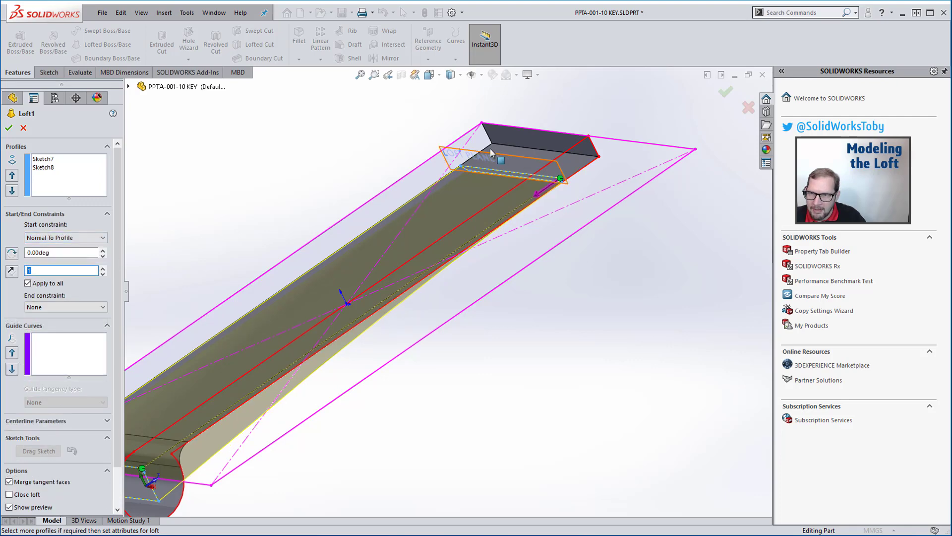
pyautogui.click(726, 92)
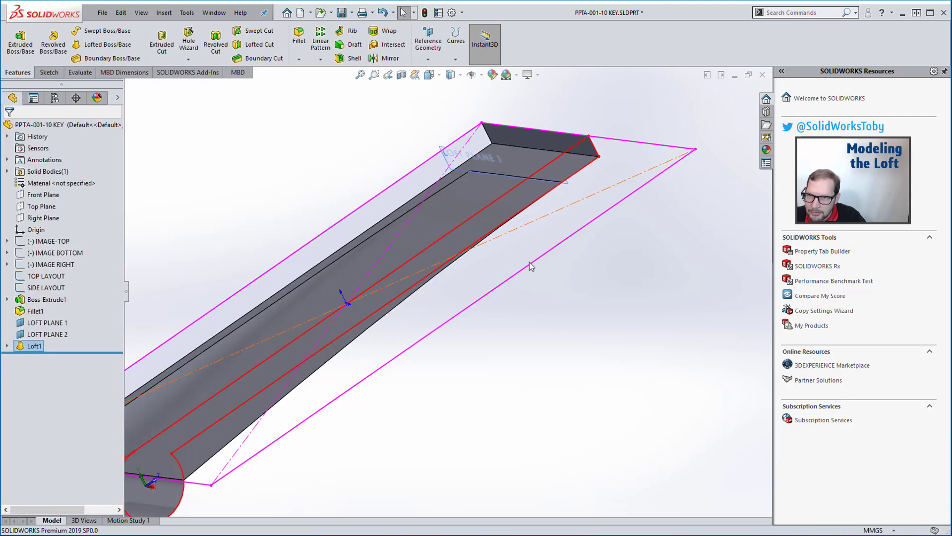
# Step: Examine how the loft blends into the extruded body at LOFT PLANE 1, up close and from the side
pyautogui.scroll(-6, 510, 141)
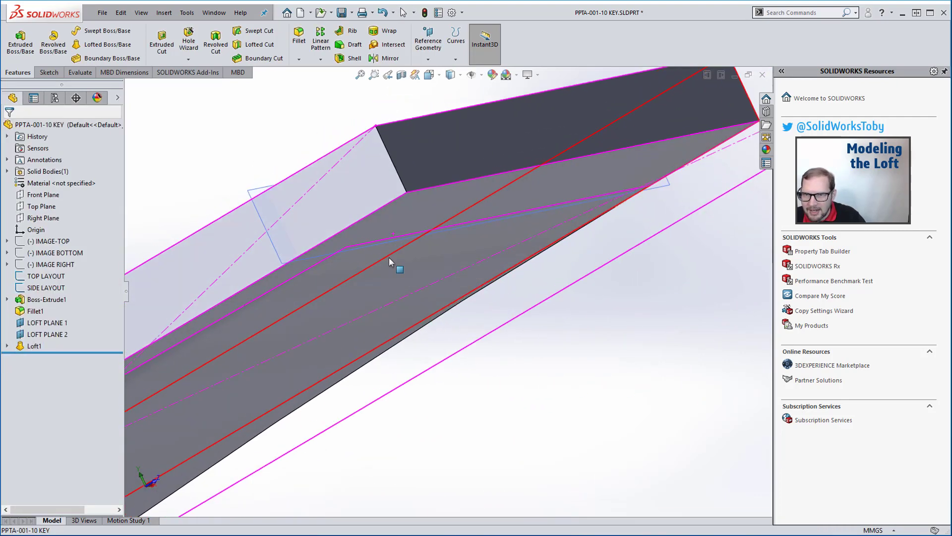
pyautogui.scroll(-2, 366, 252)
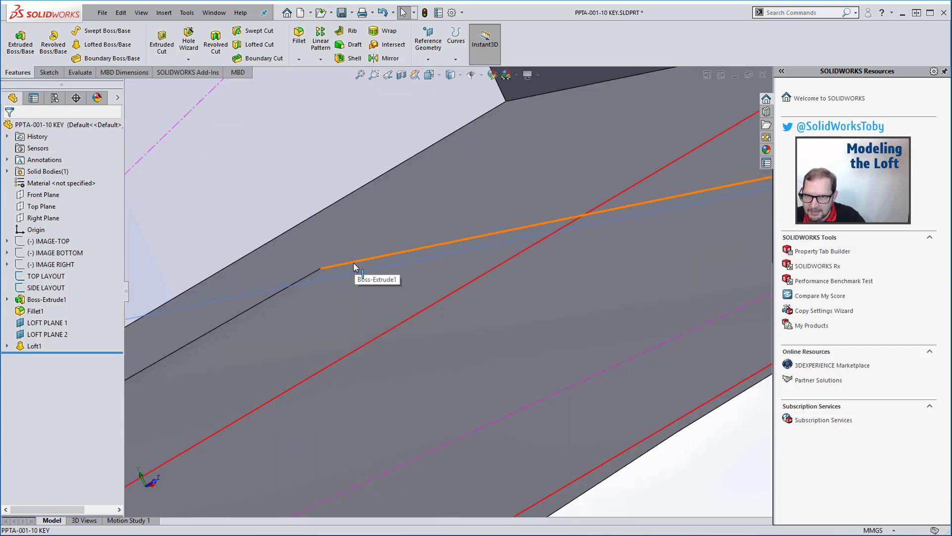
pyautogui.click(354, 264)
pyautogui.scroll(10, 353, 268)
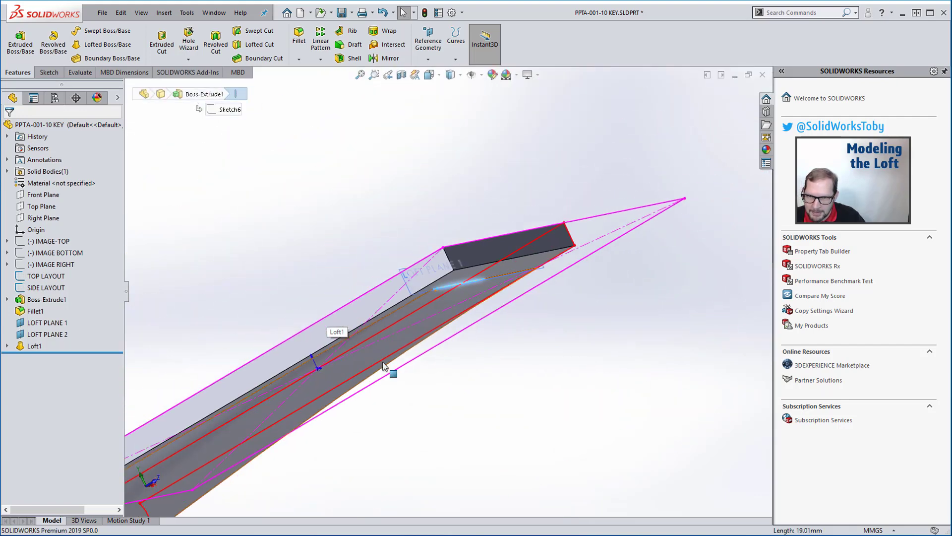
pyautogui.moveTo(475, 417); pyautogui.dragTo(306, 216, button='middle')
pyautogui.scroll(-10, 570, 412)
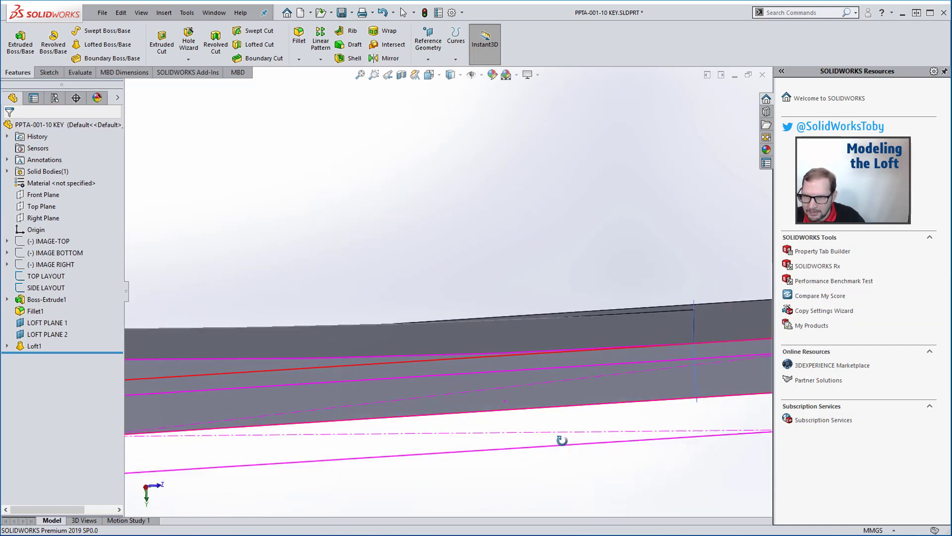
pyautogui.moveTo(581, 379)
pyautogui.mouseDown(button='middle')
pyautogui.moveTo(592, 310)
pyautogui.moveTo(586, 300)
pyautogui.moveTo(583, 308)
pyautogui.mouseUp(button='middle')
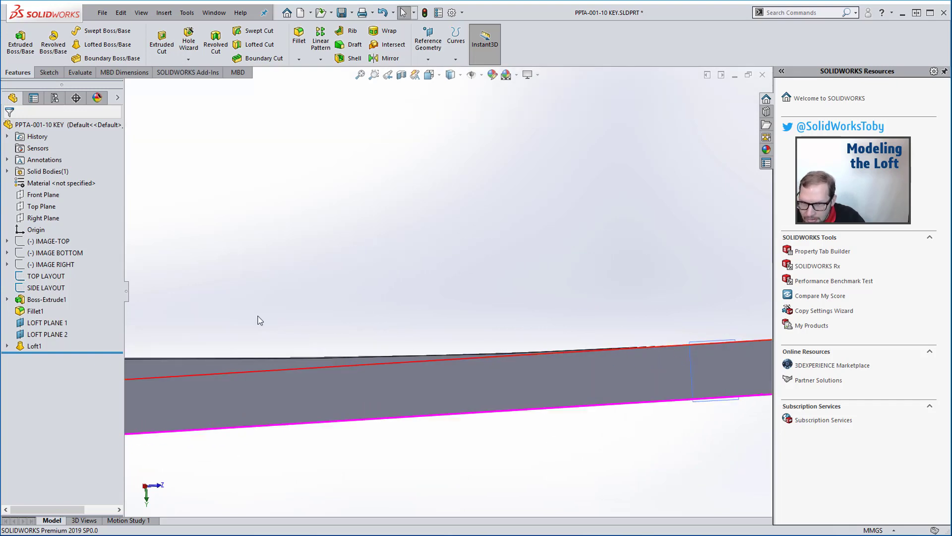
# Step: Compare Loft1 with its start constraint set to None, restore Normal To Profile and accept the feature
pyautogui.rightClick(32, 345)
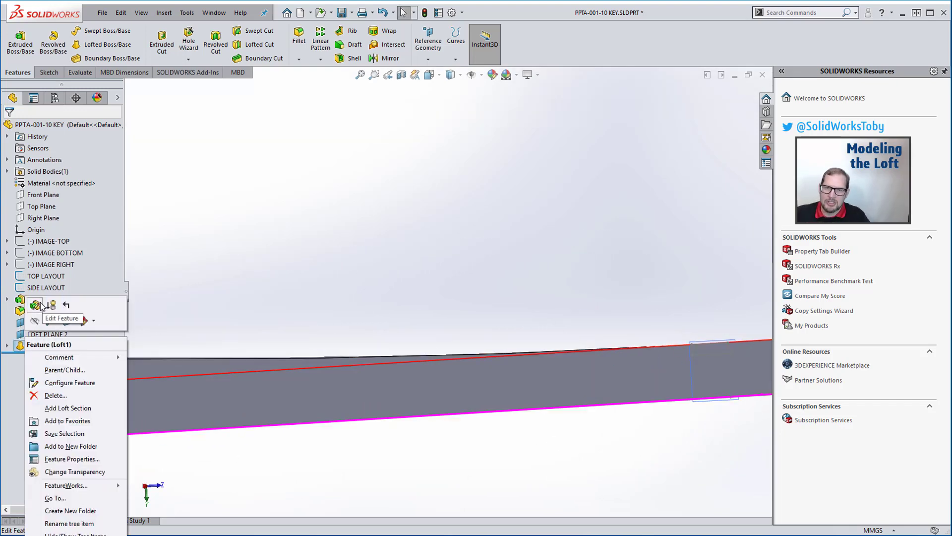
pyautogui.click(56, 305)
pyautogui.click(94, 237)
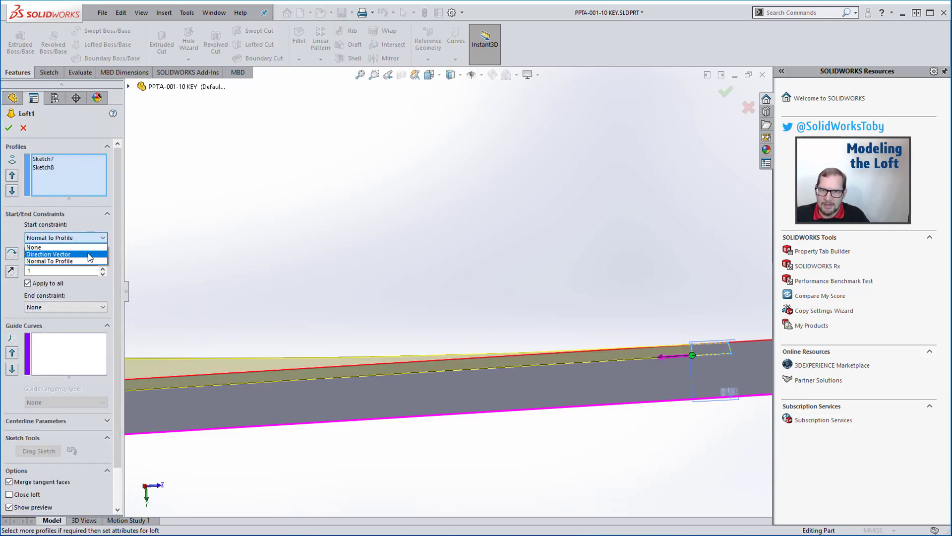
pyautogui.click(84, 247)
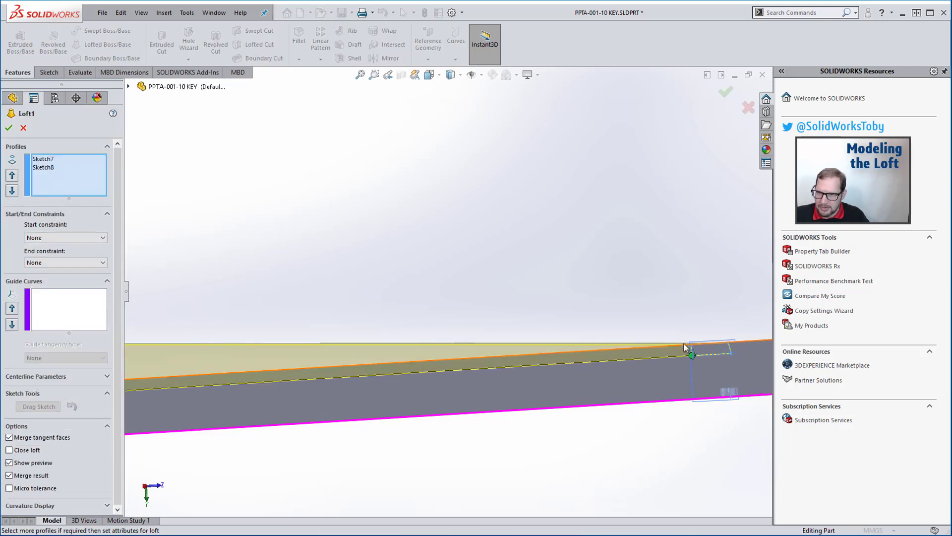
pyautogui.click(66, 238)
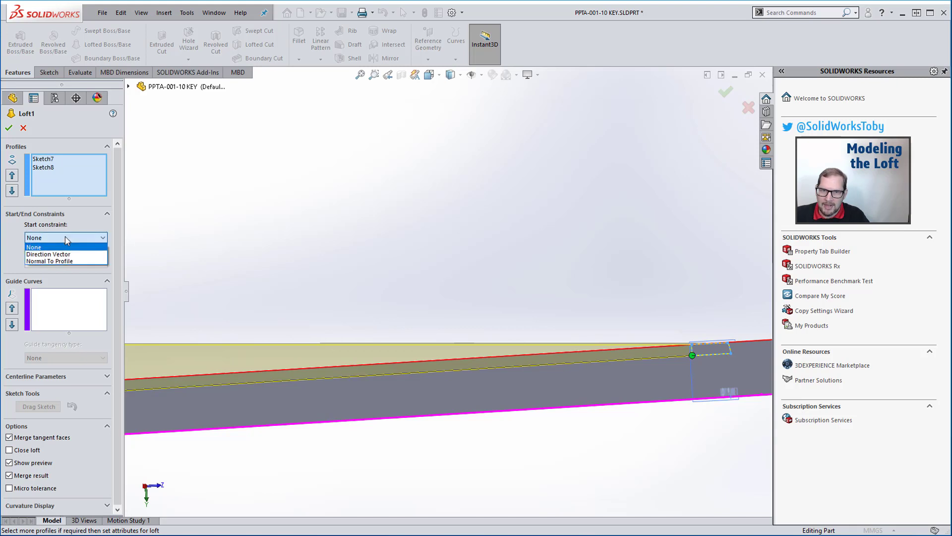
pyautogui.click(62, 262)
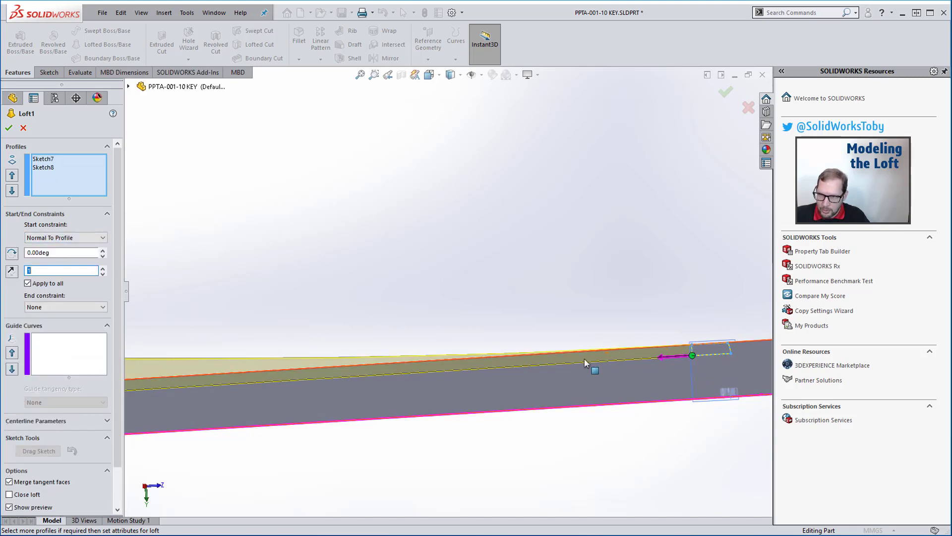
pyautogui.click(9, 127)
# Step: Add a 3 mm fillet along the outer edge of the loft where it meets the body and cylinder
pyautogui.moveTo(456, 199); pyautogui.dragTo(318, 317, button='middle')
pyautogui.moveTo(519, 281); pyautogui.dragTo(388, 292, button='middle')
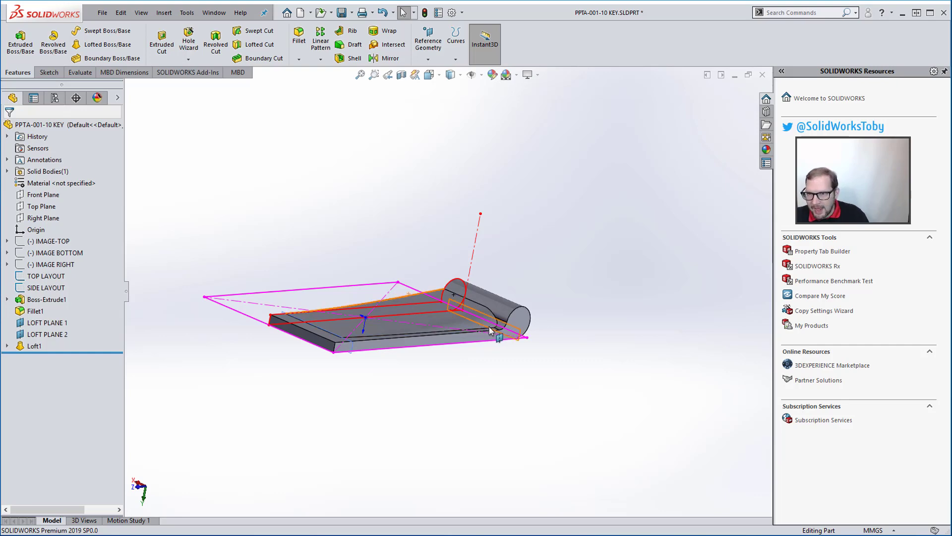
pyautogui.scroll(-6, 498, 287)
pyautogui.click(528, 289)
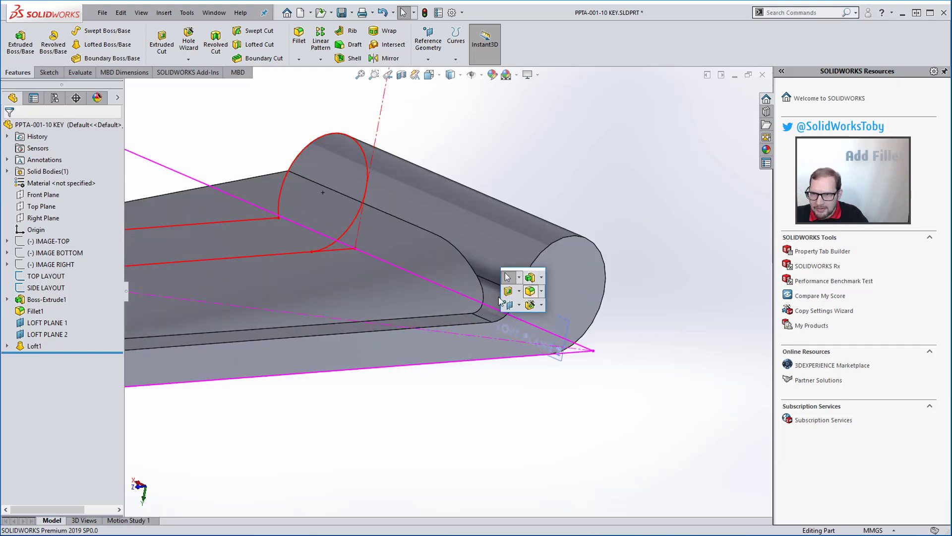
pyautogui.write('3')
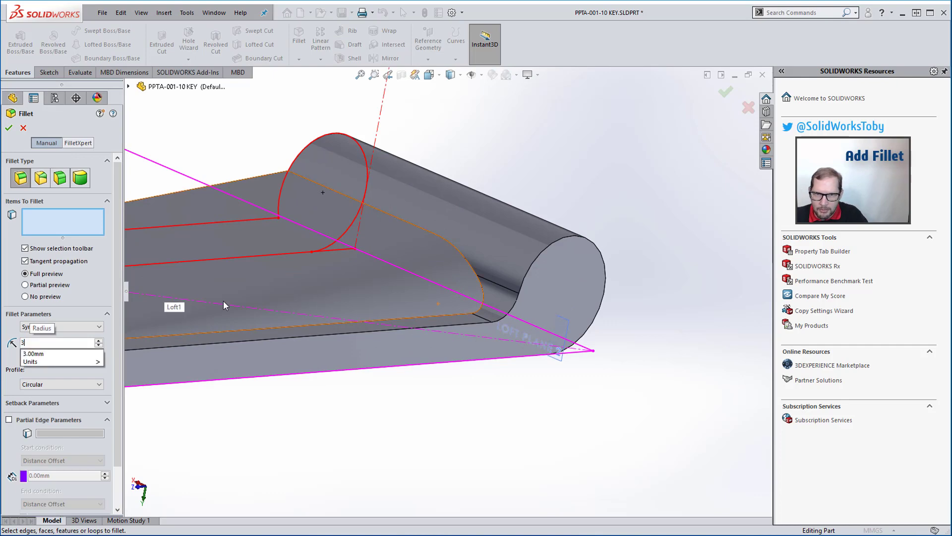
pyautogui.click(388, 320)
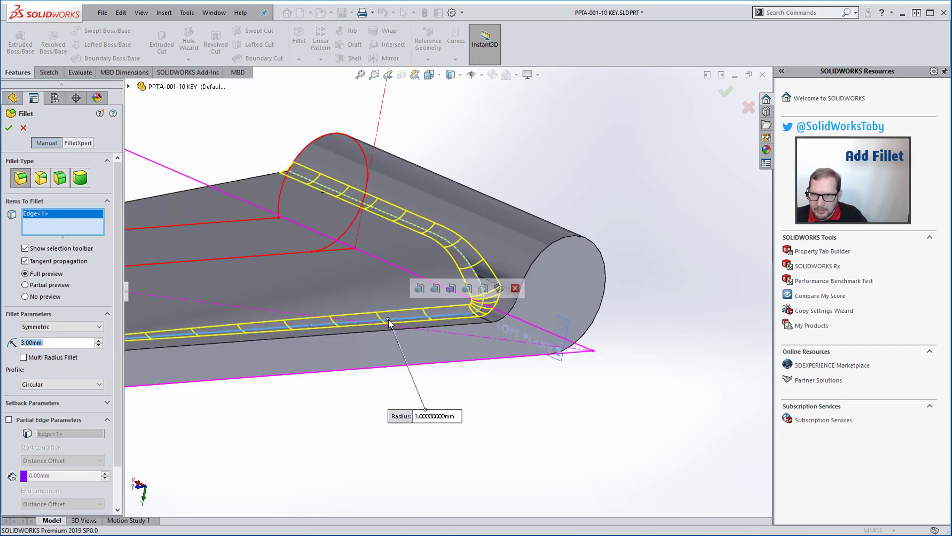
pyautogui.press('Return')
pyautogui.scroll(4, 465, 434)
pyautogui.moveTo(352, 389); pyautogui.dragTo(384, 412, button='middle')
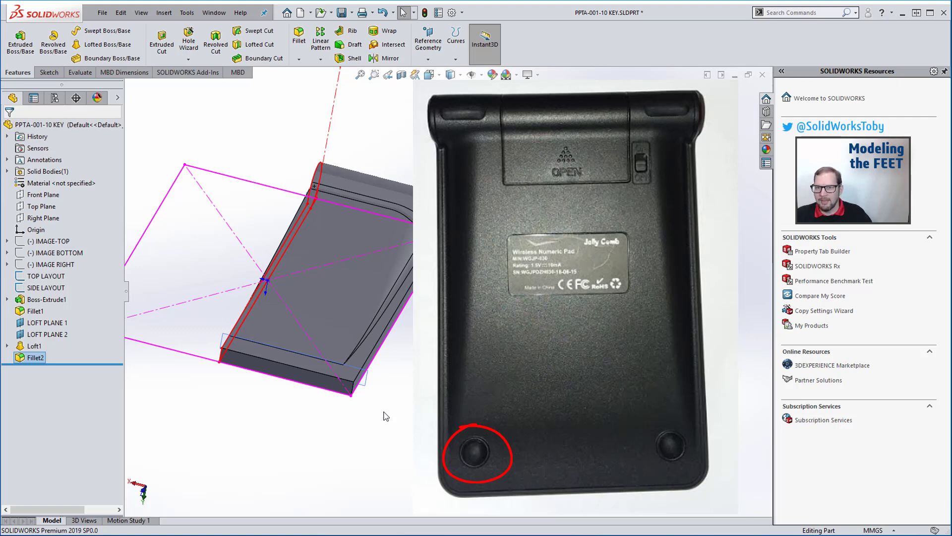
# Step: Sketch a 10 mm diameter circle for the foot near the outer corner of the body's flat face at the thin end
pyautogui.scroll(5, 319, 361)
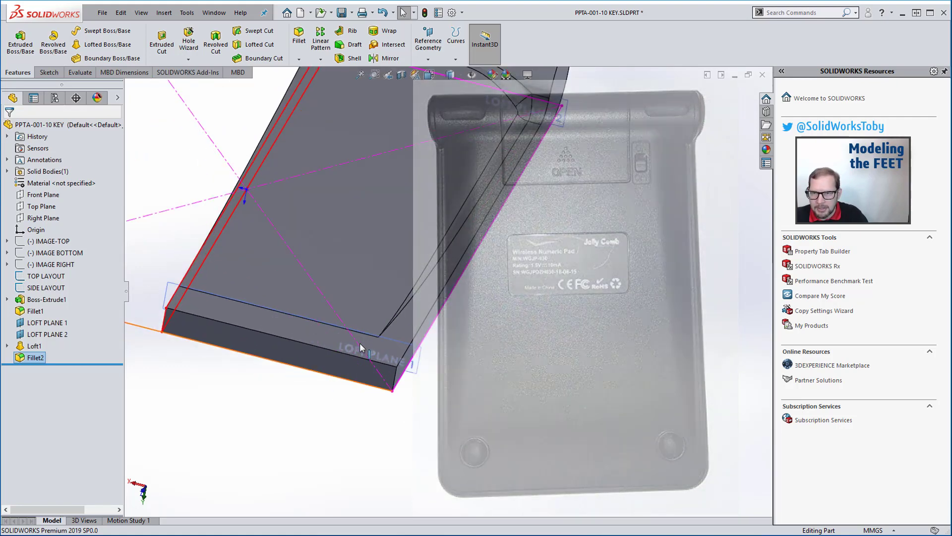
pyautogui.click(302, 324)
pyautogui.click(328, 296)
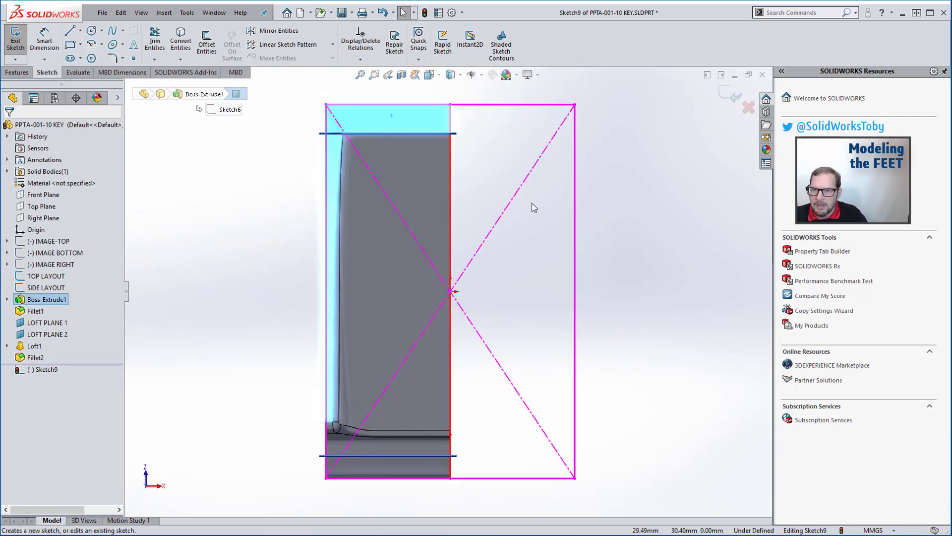
pyautogui.scroll(-5, 359, 110)
pyautogui.press('s')
pyautogui.click(403, 194)
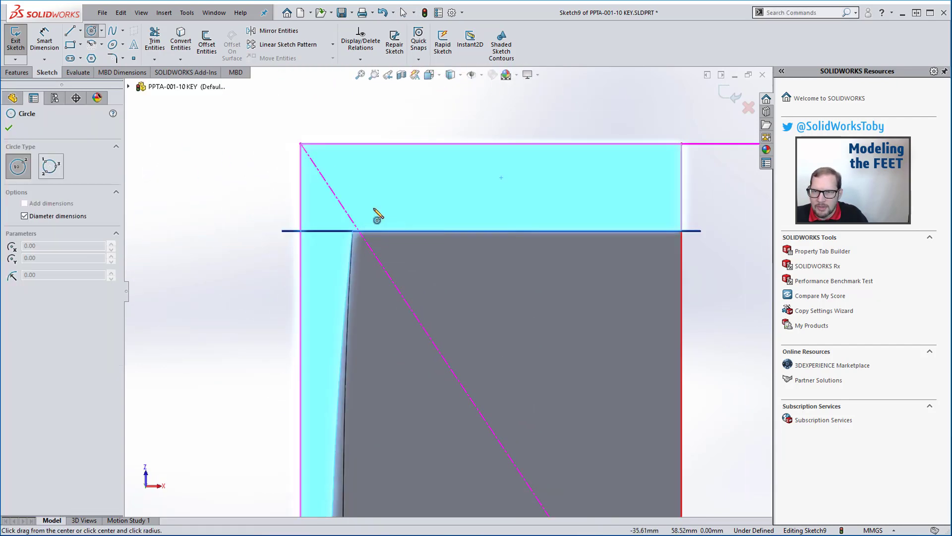
pyautogui.click(375, 203)
pyautogui.write('10')
pyautogui.press('Return')
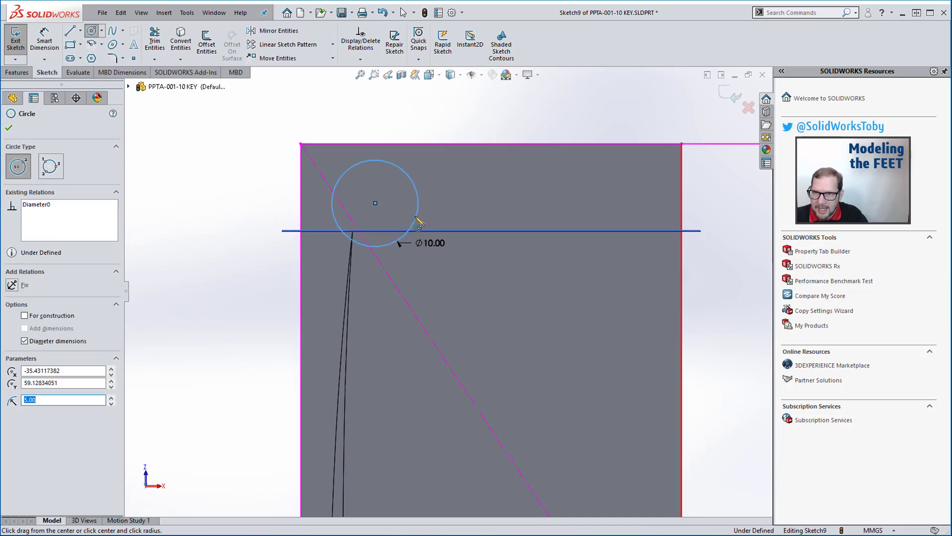
pyautogui.press('Escape')
# Step: Dimension the foot circle's centre 13 mm from the thin end edge of the body
pyautogui.press('s')
pyautogui.click(483, 168)
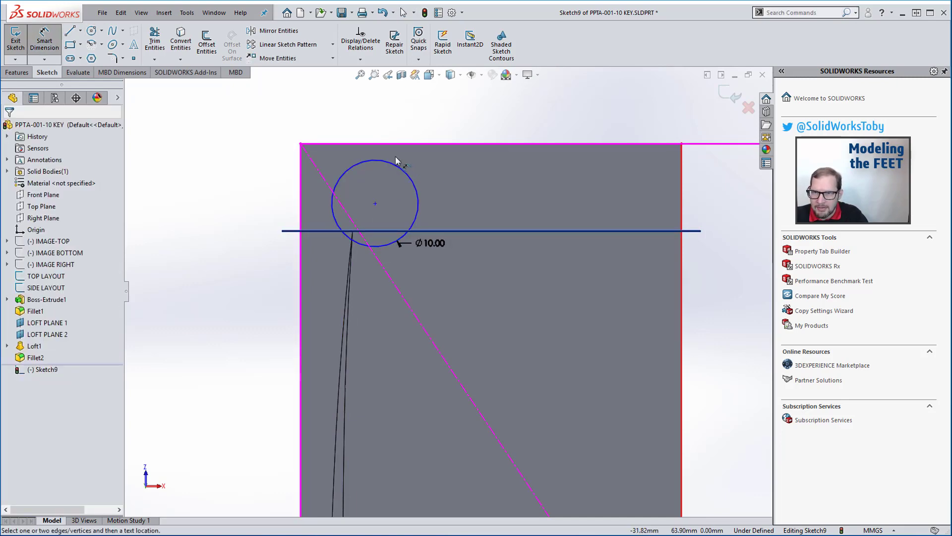
pyautogui.click(396, 144)
pyautogui.click(413, 183)
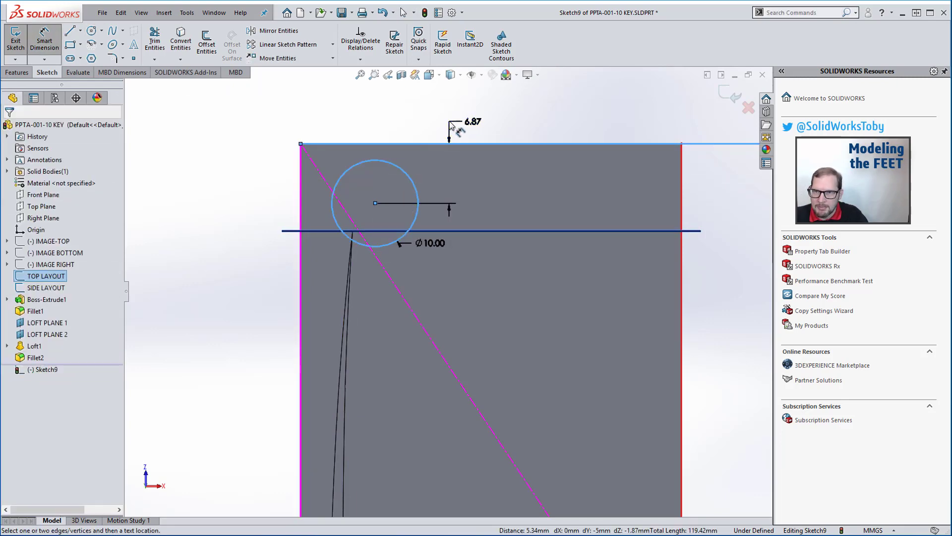
pyautogui.click(449, 124)
pyautogui.write('13')
pyautogui.press('Return')
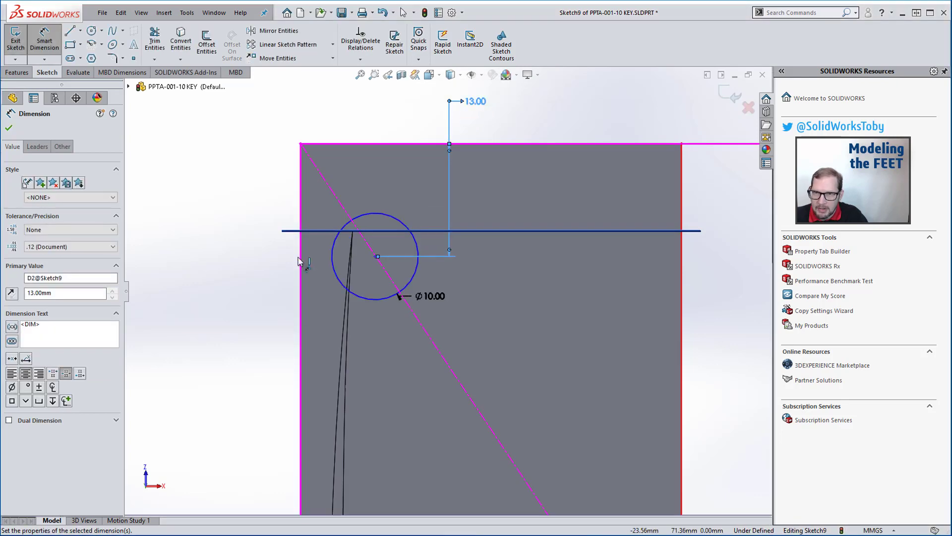
# Step: Dimension the foot circle's centre 11 mm from the long outer side edge
pyautogui.click(345, 288)
pyautogui.click(302, 298)
pyautogui.click(228, 259)
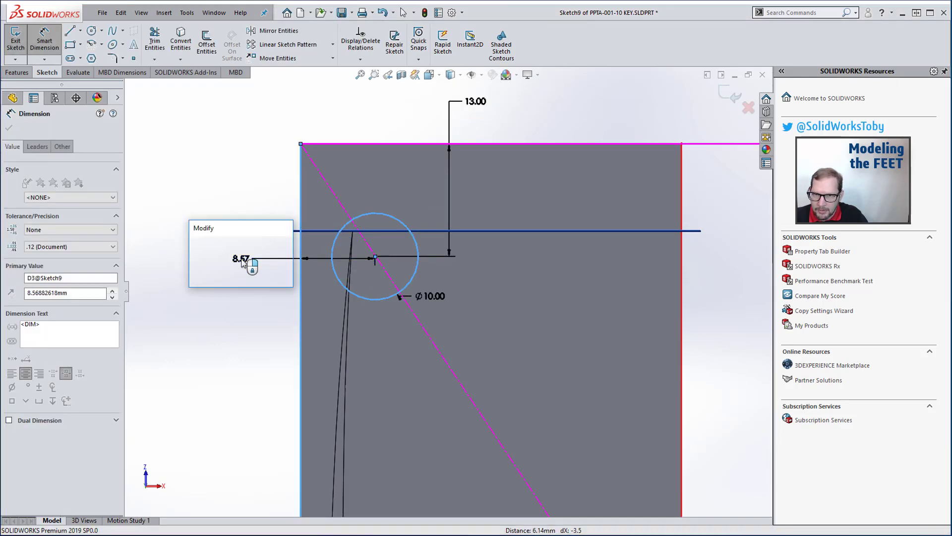
pyautogui.write('11')
pyautogui.press('Return')
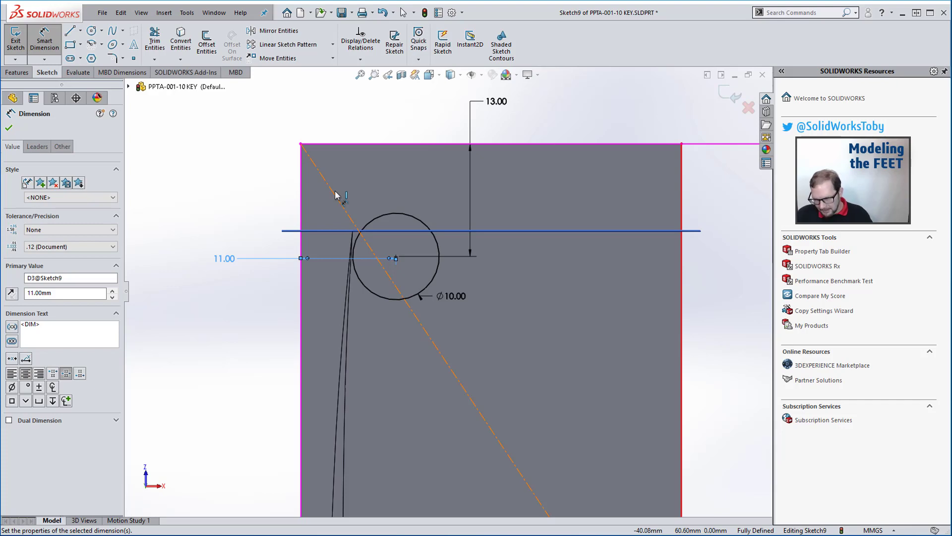
# Step: Extrude the 10 mm foot circle into a short round boss on the body's flat face
pyautogui.click(16, 72)
pyautogui.click(20, 42)
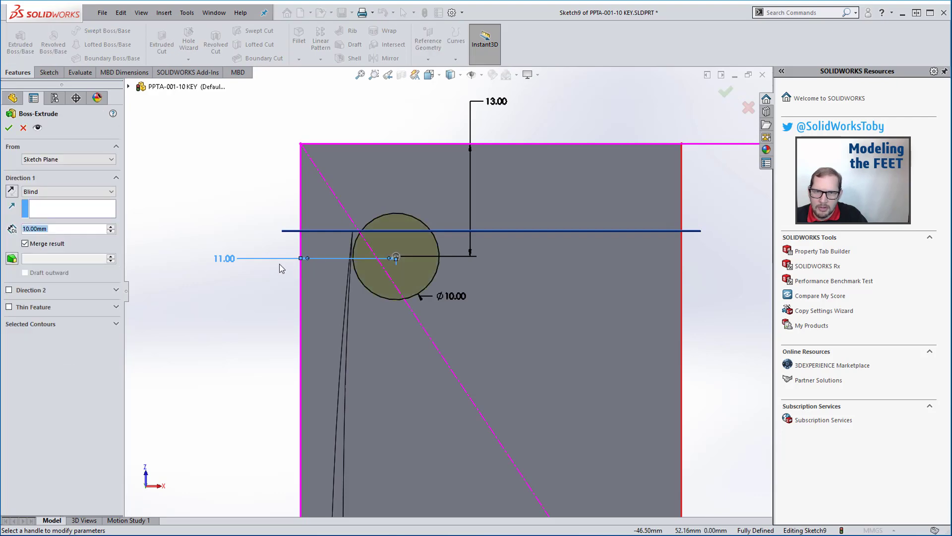
pyautogui.press('Return')
# Step: Start a sketch on the round foot's flat end face and offset its outline inward by 0.2 mm
pyautogui.moveTo(340, 270); pyautogui.dragTo(396, 288, button='middle')
pyautogui.scroll(2, 449, 292)
pyautogui.scroll(4, 474, 316)
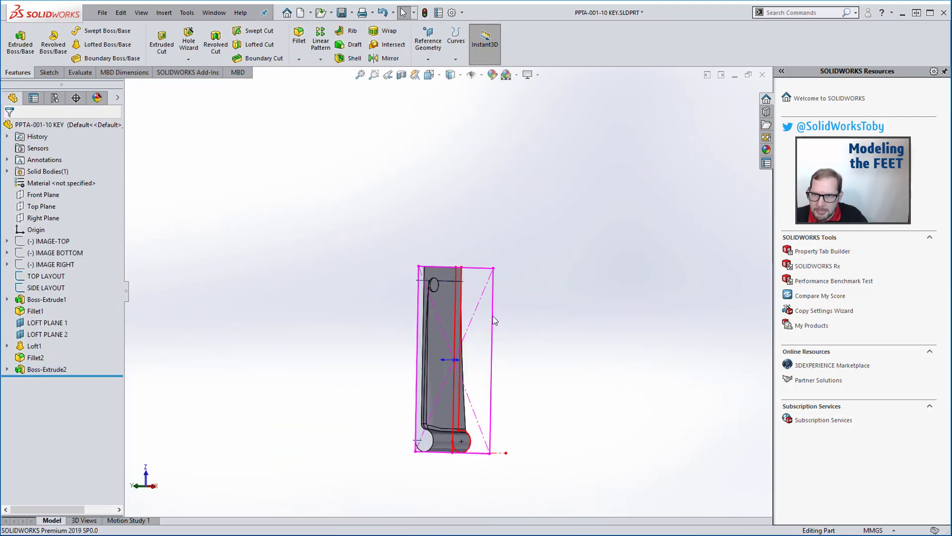
pyautogui.scroll(-6, 417, 269)
pyautogui.scroll(-2, 421, 284)
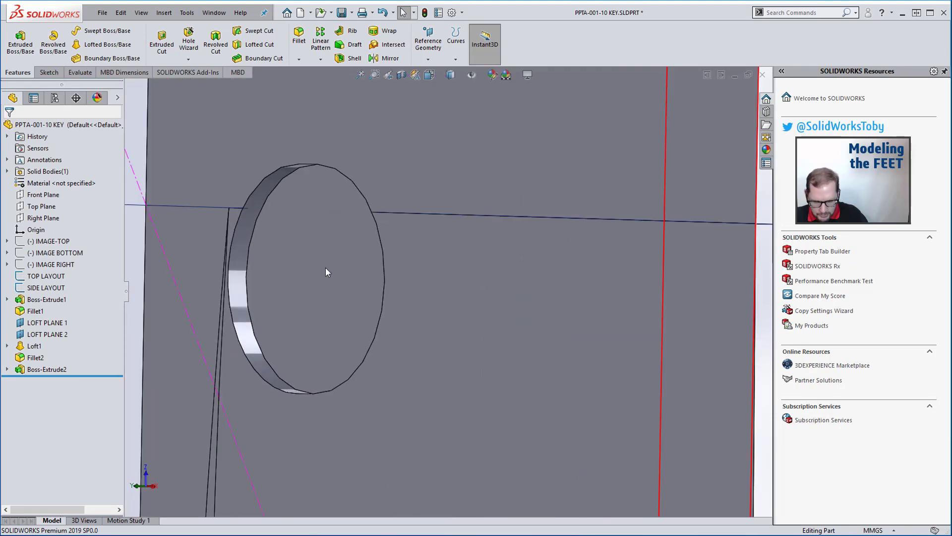
pyautogui.click(313, 271)
pyautogui.click(361, 244)
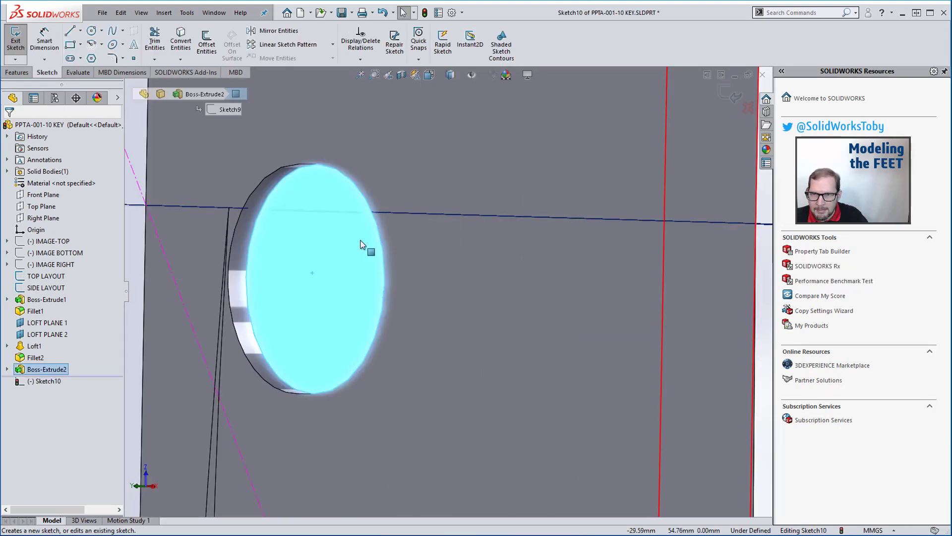
pyautogui.click(206, 42)
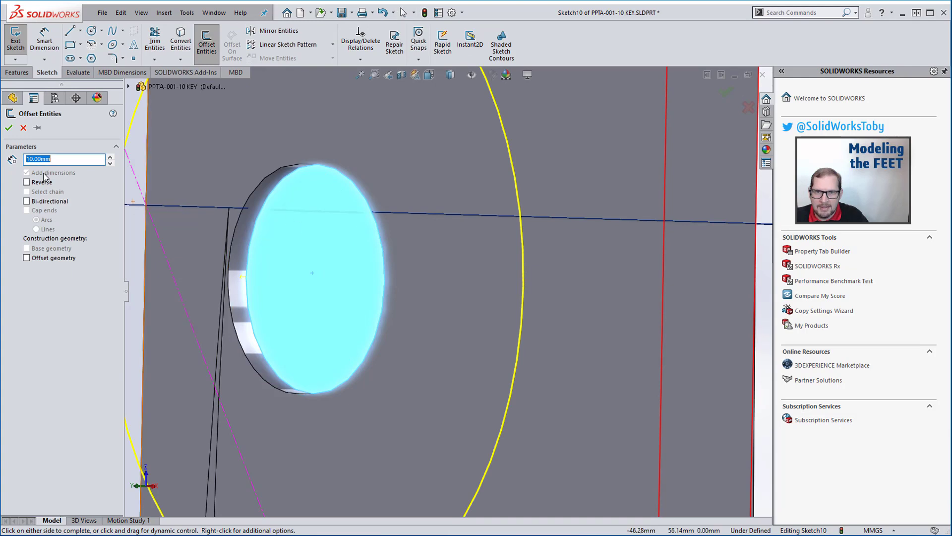
pyautogui.write('1')
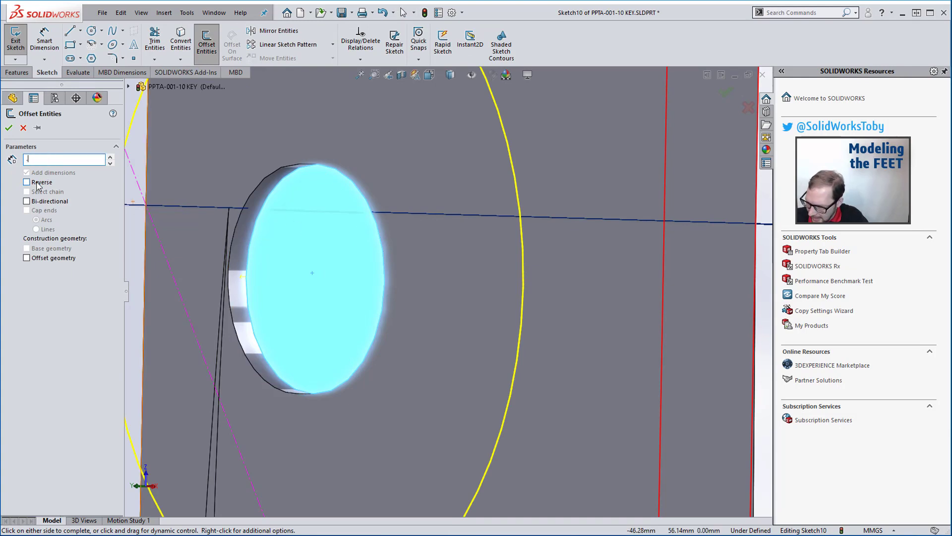
pyautogui.write('2')
pyautogui.press('Return')
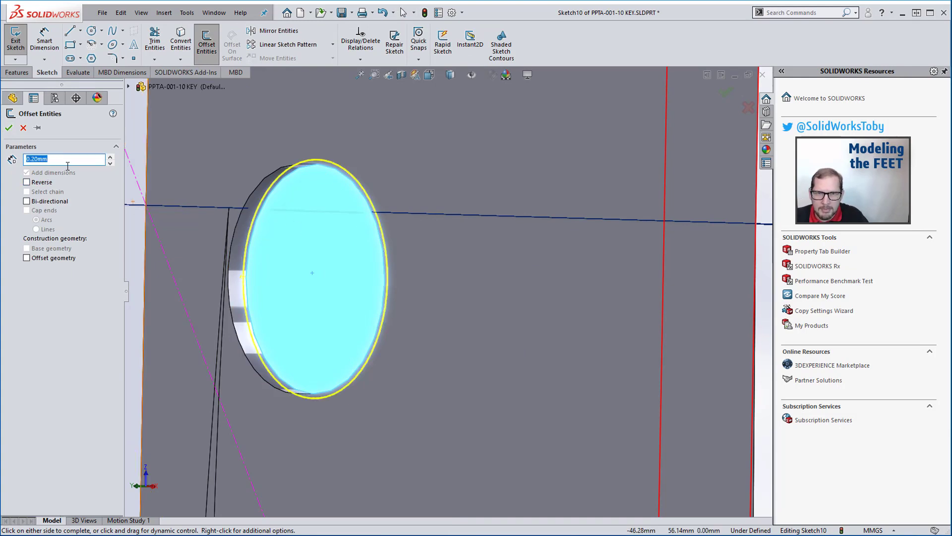
pyautogui.click(8, 127)
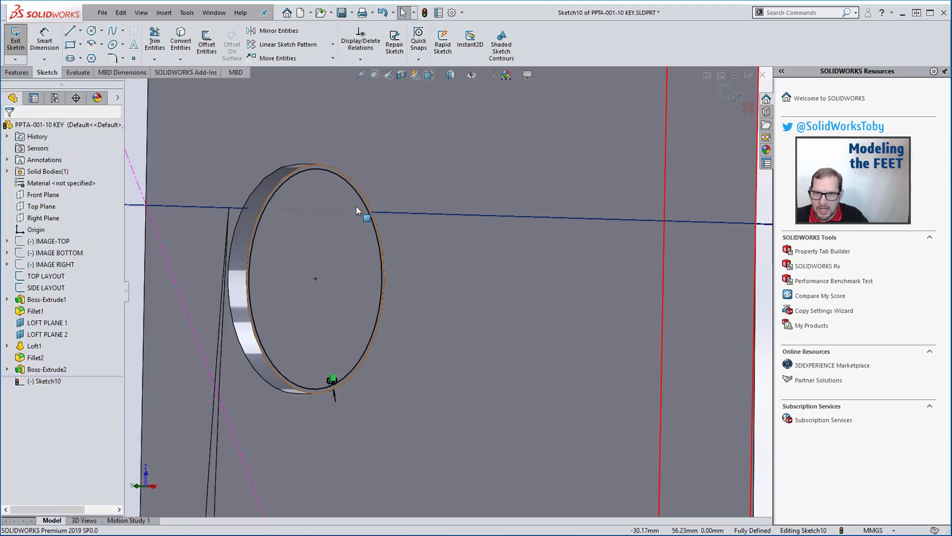
# Step: Split the foot's end face with a projection Split Line using the offset circle sketch
pyautogui.click(17, 72)
pyautogui.click(456, 38)
pyautogui.click(470, 75)
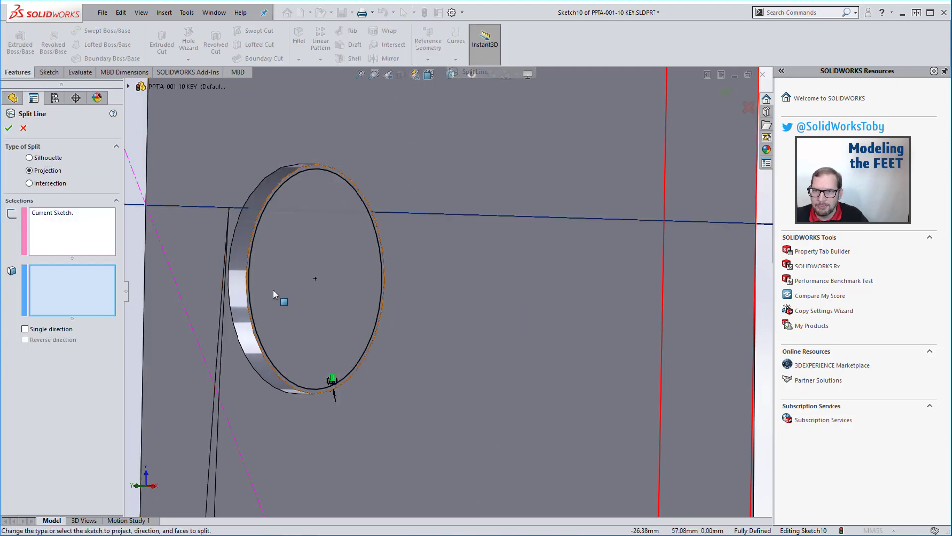
pyautogui.click(290, 261)
pyautogui.press('Return')
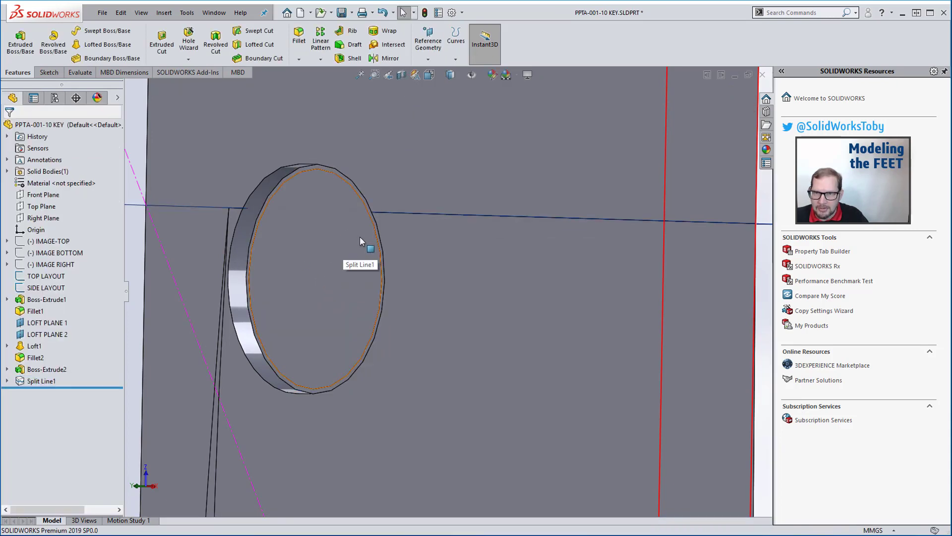
# Step: Add a 0.5 mm Dome to the inner circular face of the foot
pyautogui.click(304, 227)
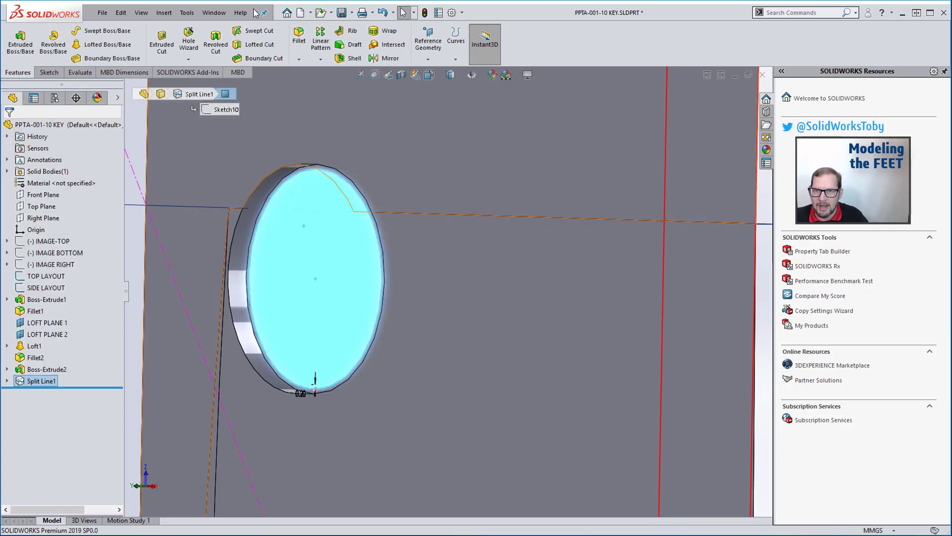
pyautogui.click(164, 13)
pyautogui.moveTo(188, 54)
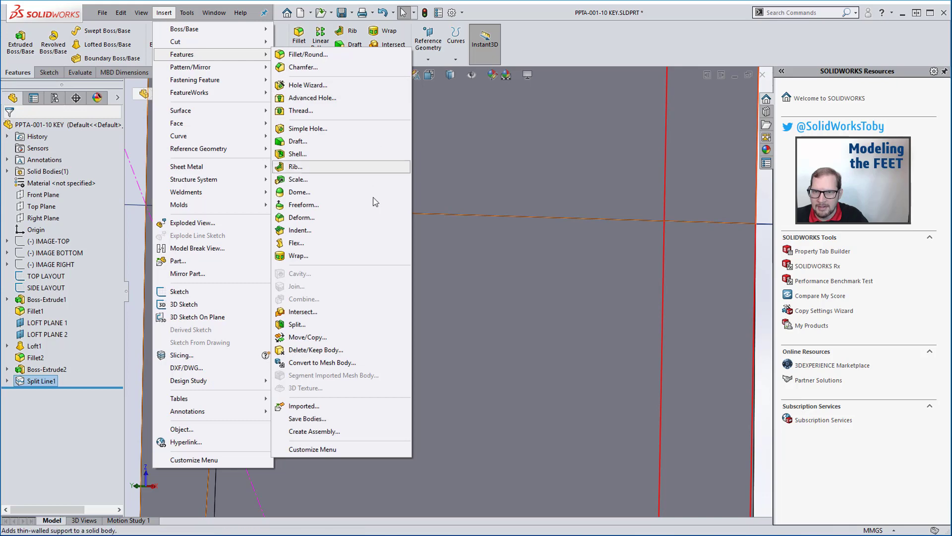
pyautogui.click(333, 192)
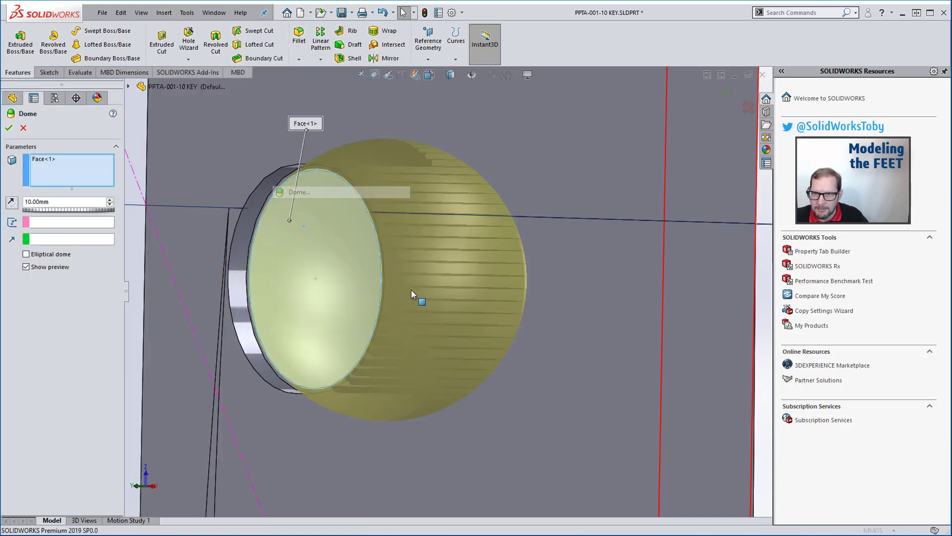
pyautogui.click(33, 202)
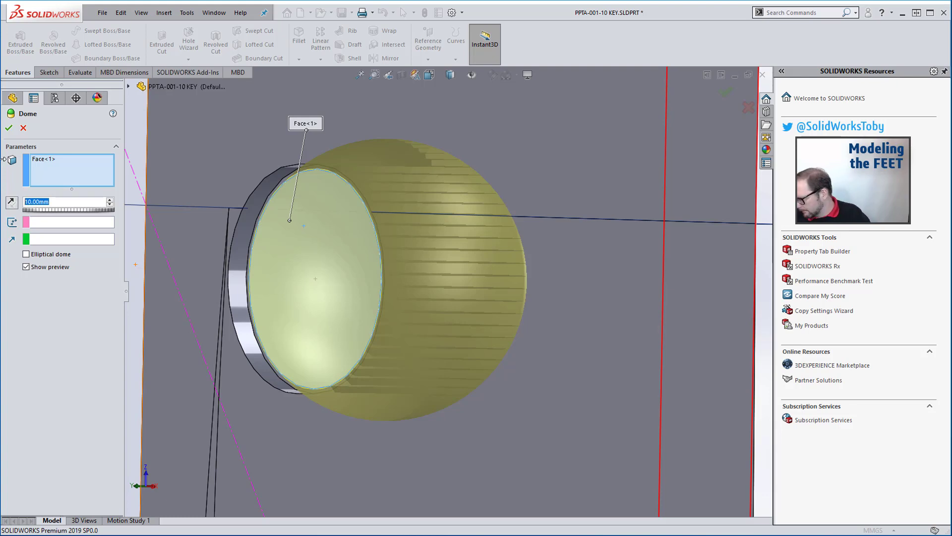
pyautogui.write('0.5')
pyautogui.press('Return')
pyautogui.press('Return')
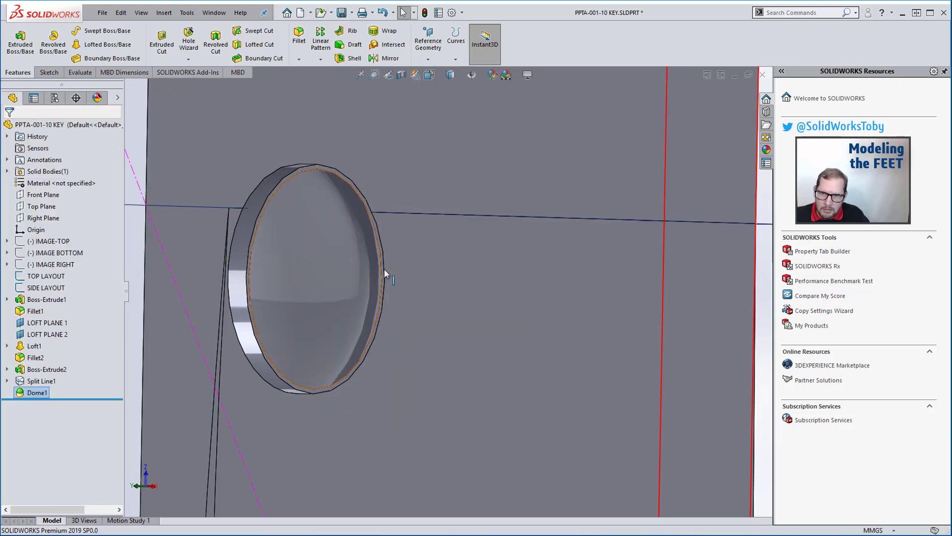
# Step: Check the domed foot from the side and save the part
pyautogui.moveTo(379, 255); pyautogui.dragTo(412, 252, button='middle')
pyautogui.scroll(9, 455, 294)
pyautogui.click(536, 284)
pyautogui.hotkey('ctrl', 's')
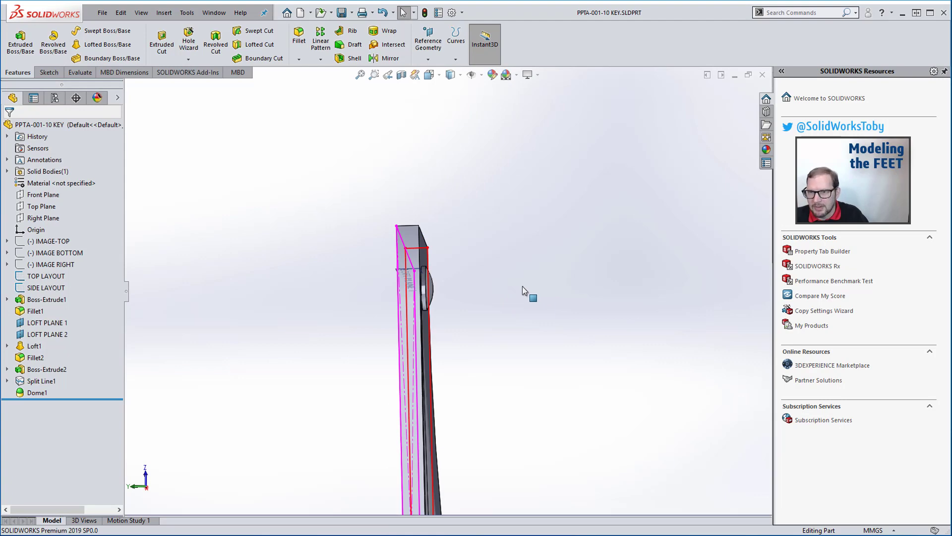
# Step: Rename the first profile sketch under the loft feature as LOFT PROFILE BOTTOM
pyautogui.hotkey('ctrl', '7')
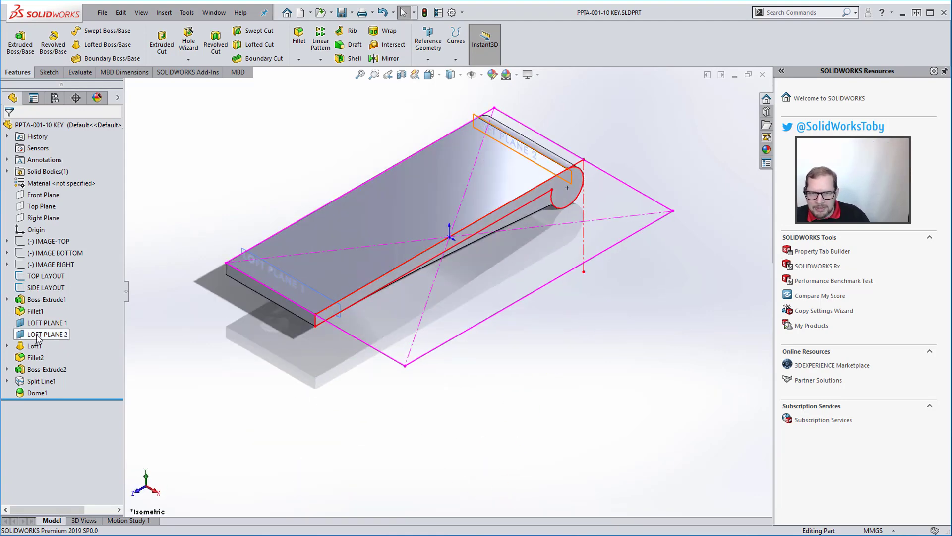
pyautogui.doubleClick(22, 347)
pyautogui.click(50, 358)
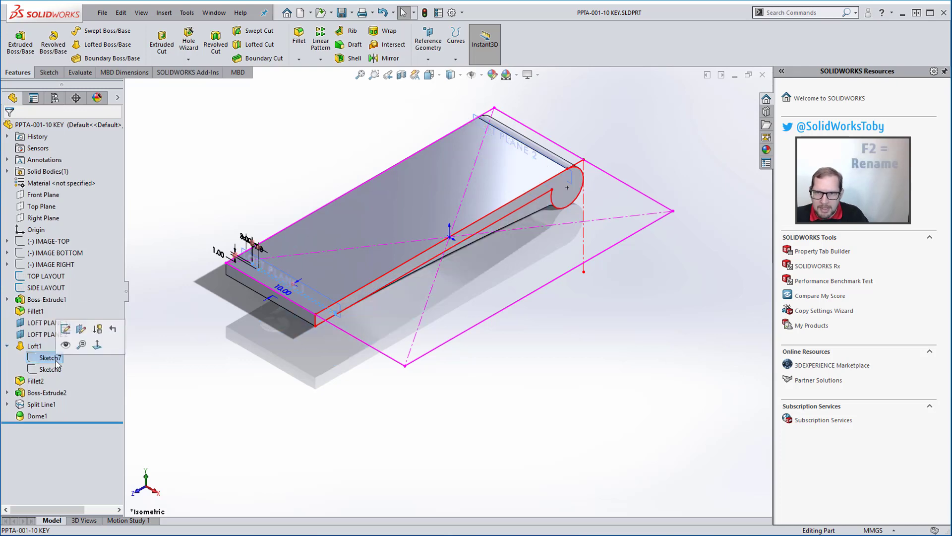
pyautogui.press('F2')
pyautogui.write('LOFT PRO')
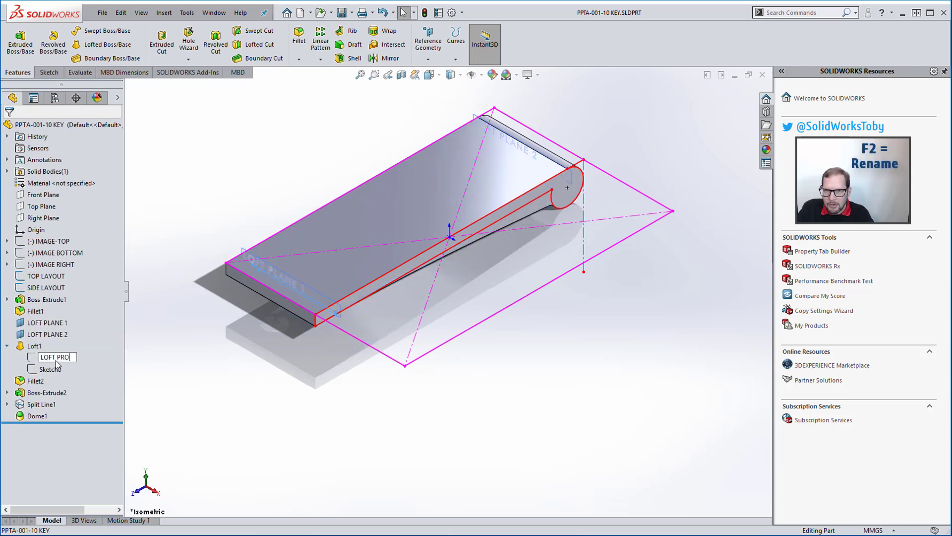
pyautogui.write('FILE BOTTOM')
pyautogui.press('Return')
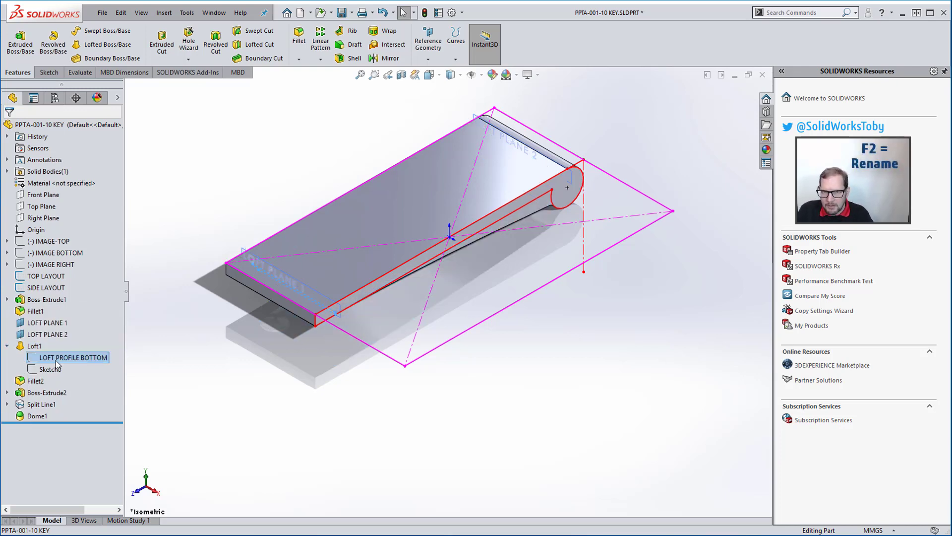
# Step: Rename the second profile sketch under the loft feature as LOFT PROFILE TOP
pyautogui.click(54, 369)
pyautogui.press('F2')
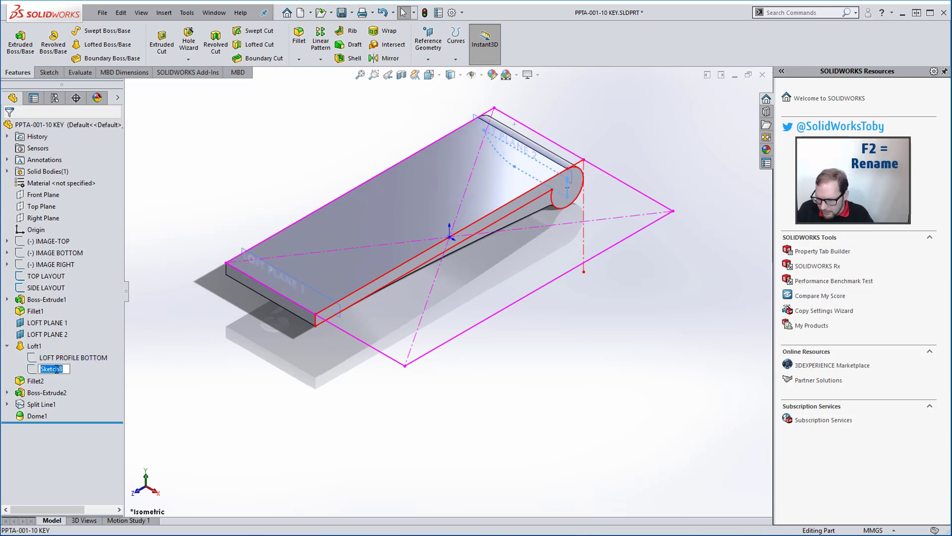
pyautogui.write('LOFT PROGFILE')
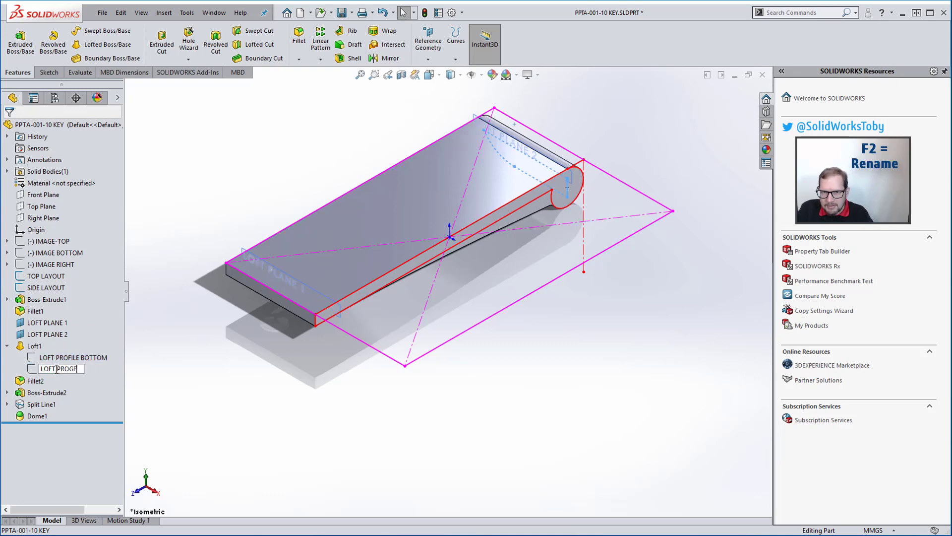
pyautogui.press('BackSpace')
pyautogui.write('FI')
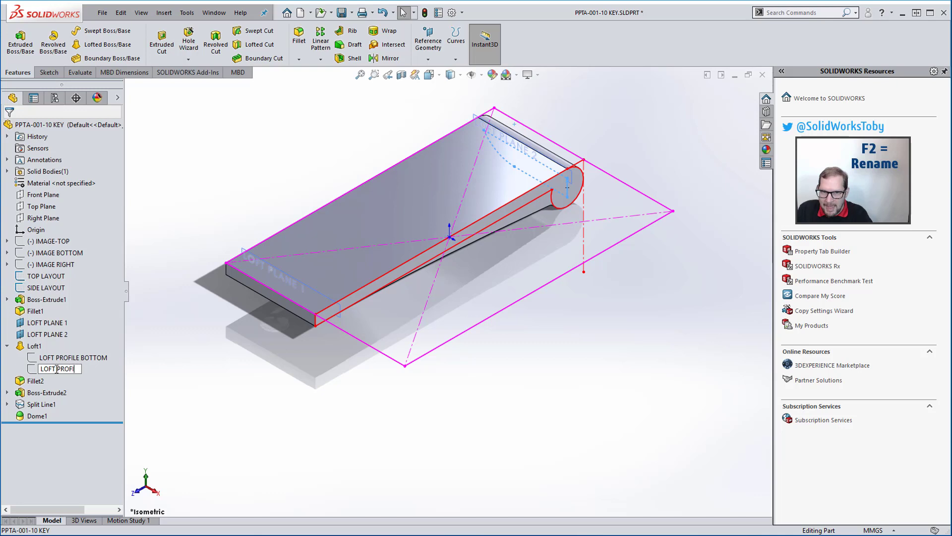
pyautogui.write('LE TO')
pyautogui.press('Return')
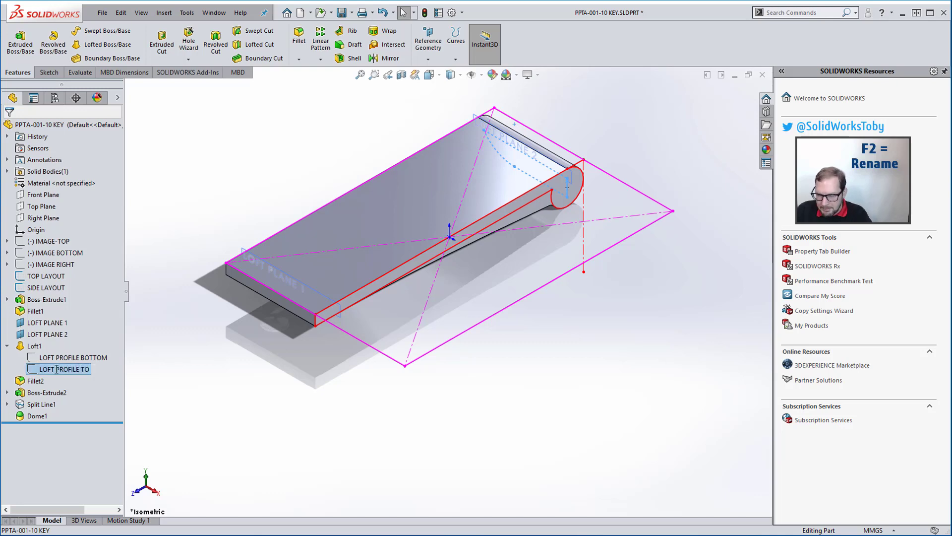
pyautogui.press('F2')
pyautogui.click(56, 370)
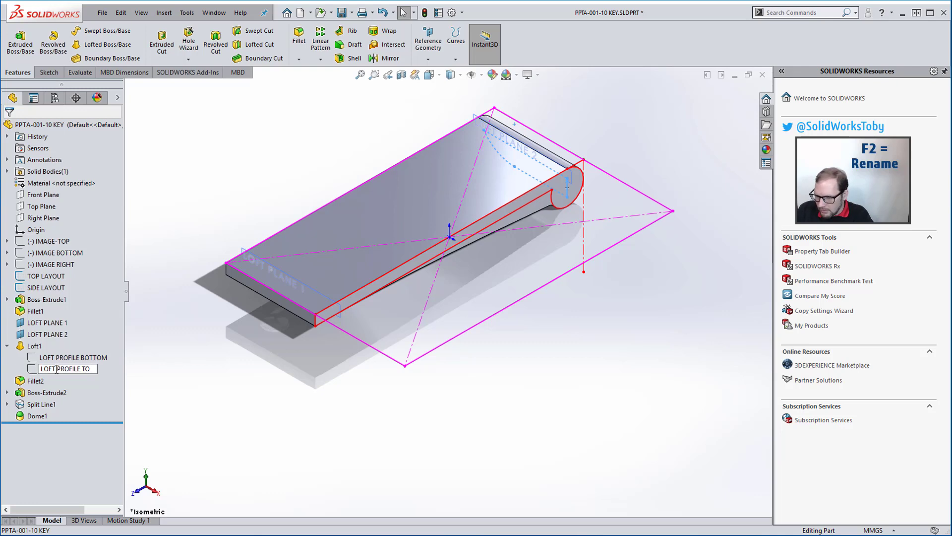
pyautogui.write('P')
pyautogui.press('Return')
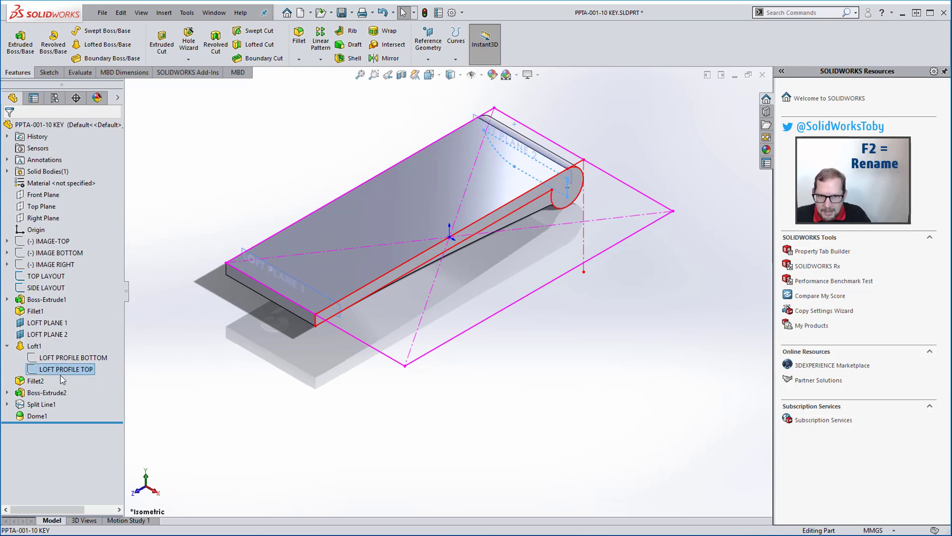
# Step: Rename the fillet feature around the loft as Loft Blend Fillet
pyautogui.click(36, 380)
pyautogui.press('F2')
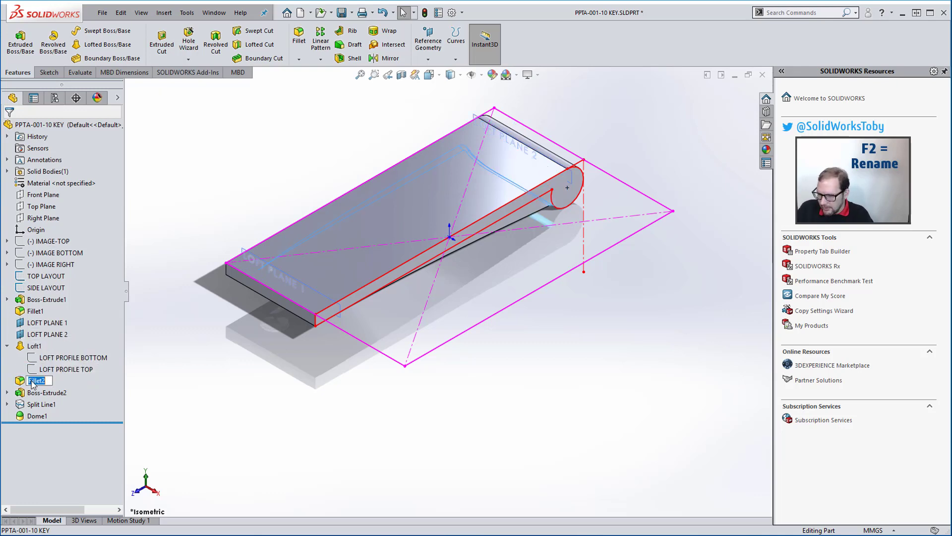
pyautogui.write('Loft Blend')
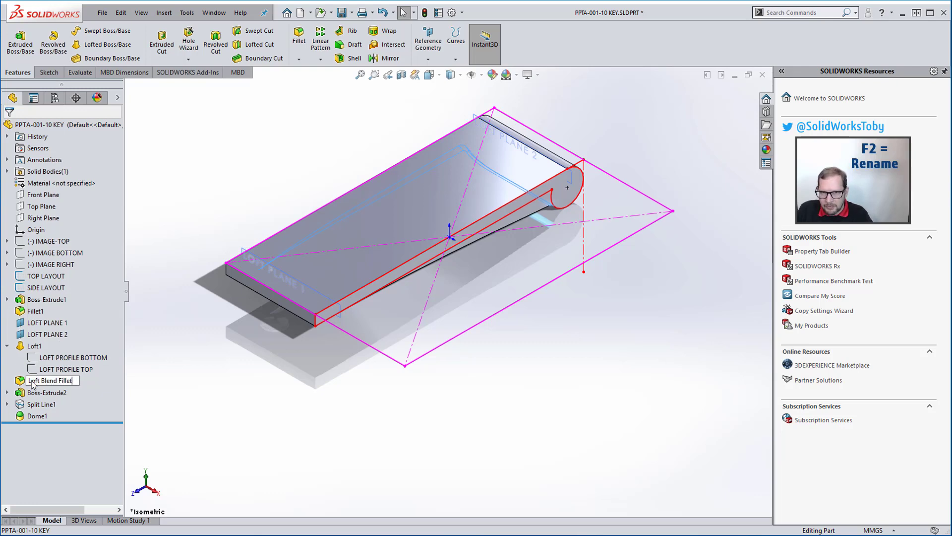
pyautogui.press('Return')
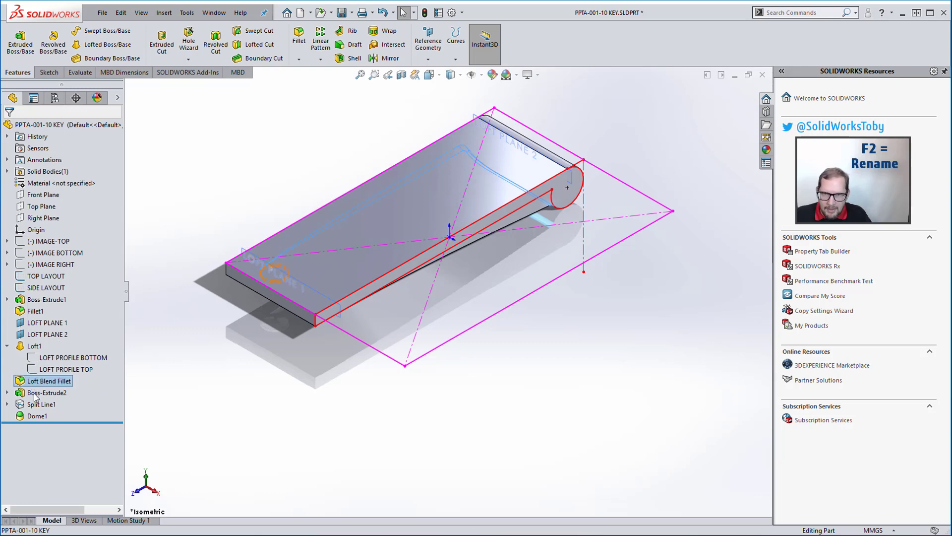
# Step: Rename the foot's extrusion feature as Dome Foot Platform
pyautogui.click(35, 394)
pyautogui.press('F2')
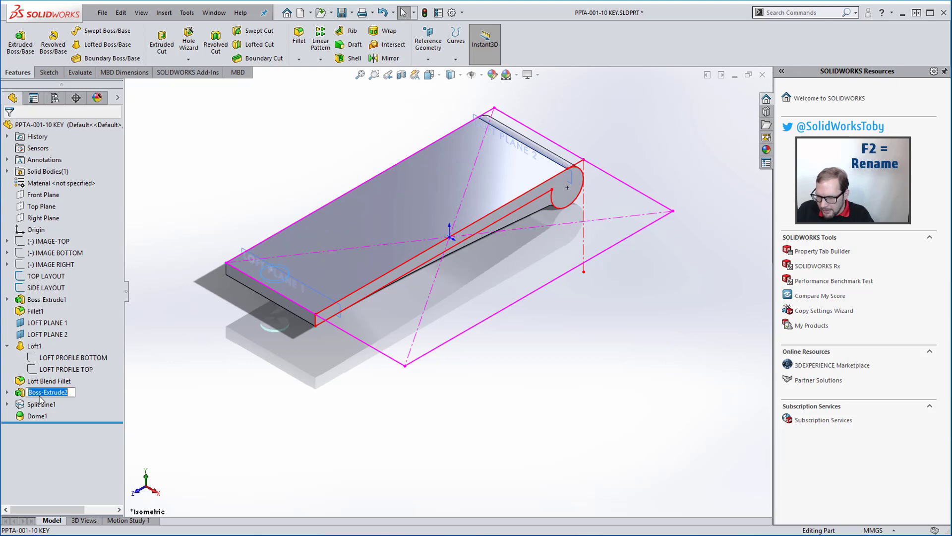
pyautogui.write('D')
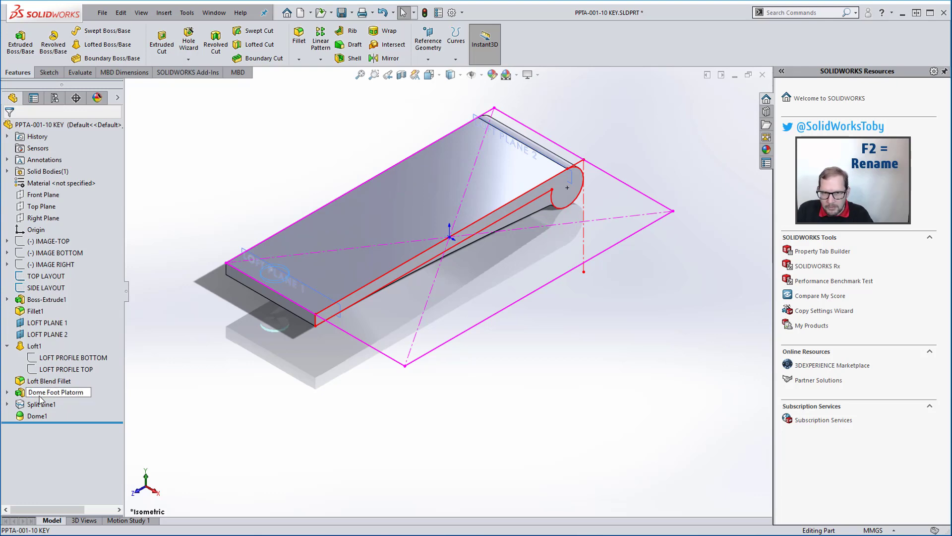
pyautogui.write('ome Foot Platform')
pyautogui.press('Return')
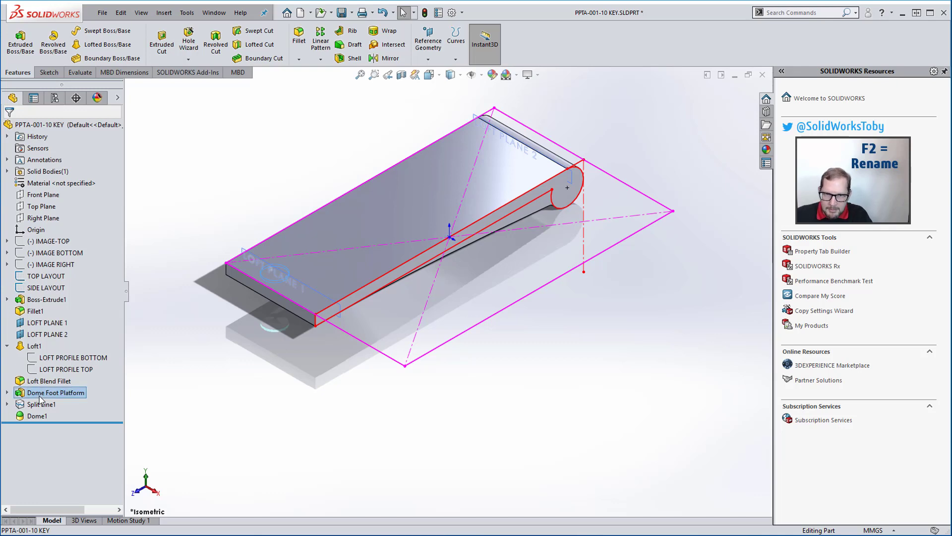
# Step: Rename the foot's split line feature as SPLIT-Dome Foot
pyautogui.click(42, 404)
pyautogui.press('F2')
pyautogui.write('S')
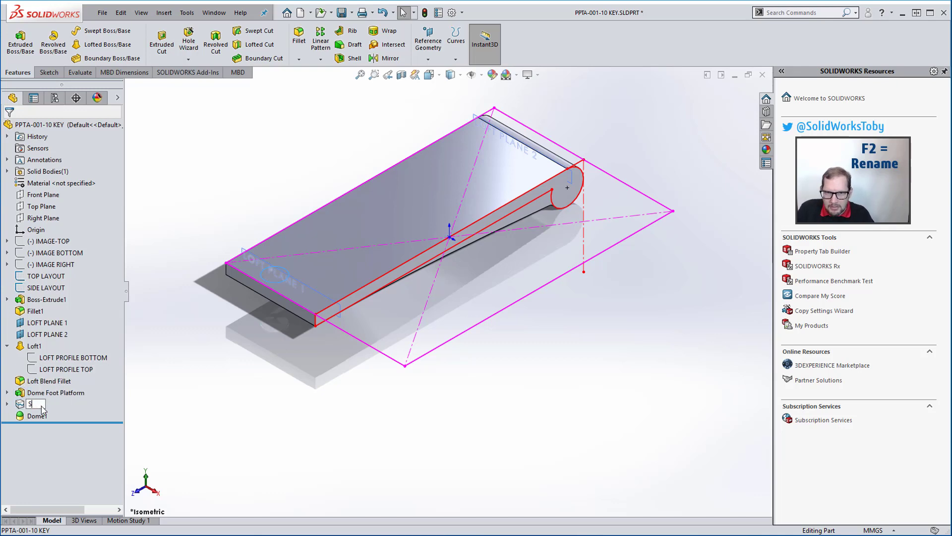
pyautogui.write('PLIT-Dome Foot')
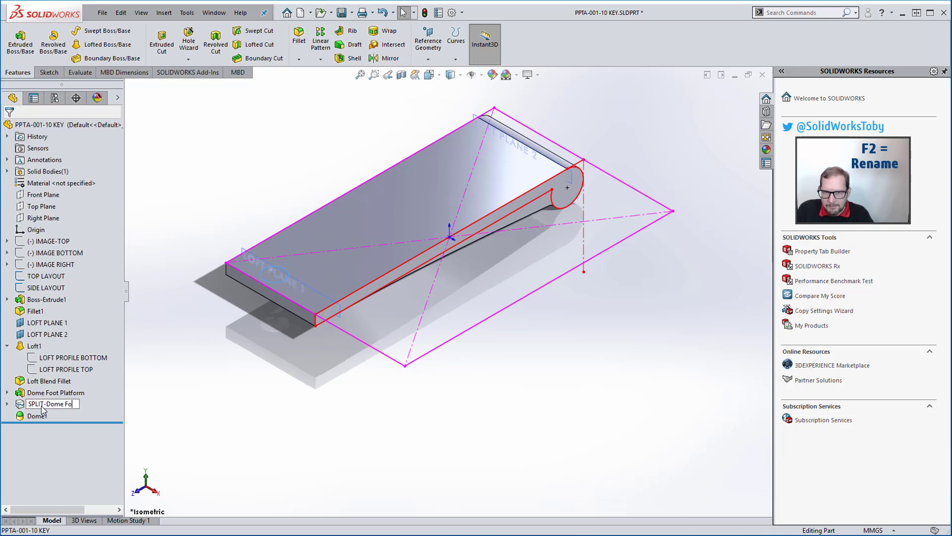
pyautogui.press('Return')
# Step: Rename the foot's dome feature as Dome Foot
pyautogui.click(37, 416)
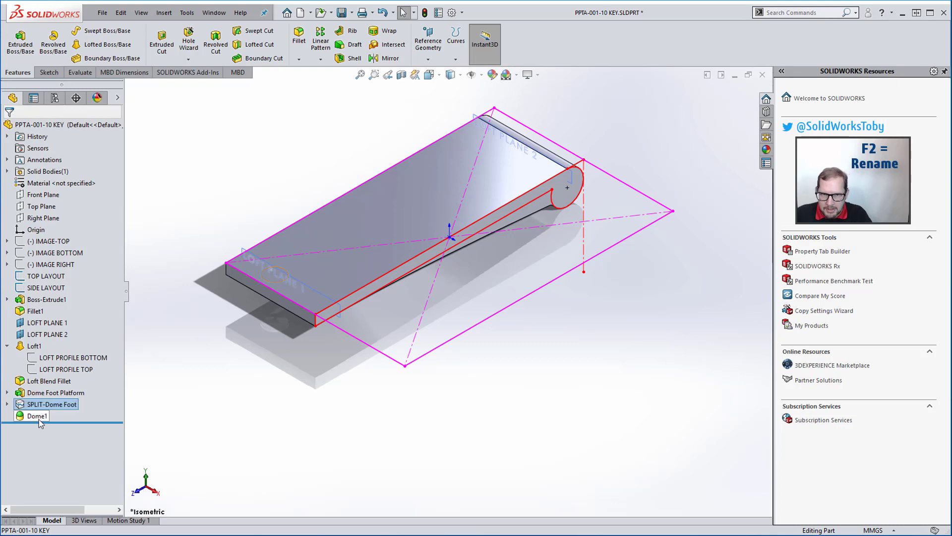
pyautogui.press('F2')
pyautogui.click(49, 413)
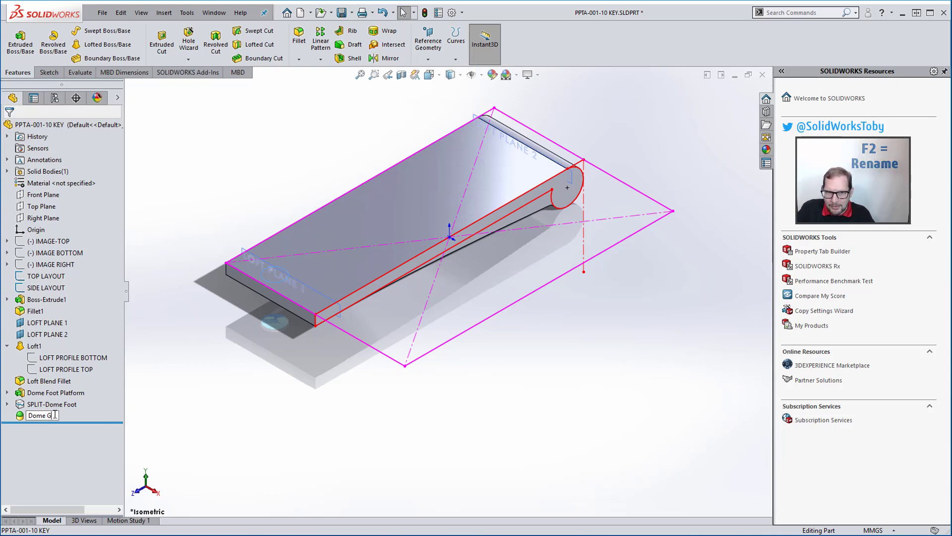
pyautogui.write('Foot')
pyautogui.press('Return')
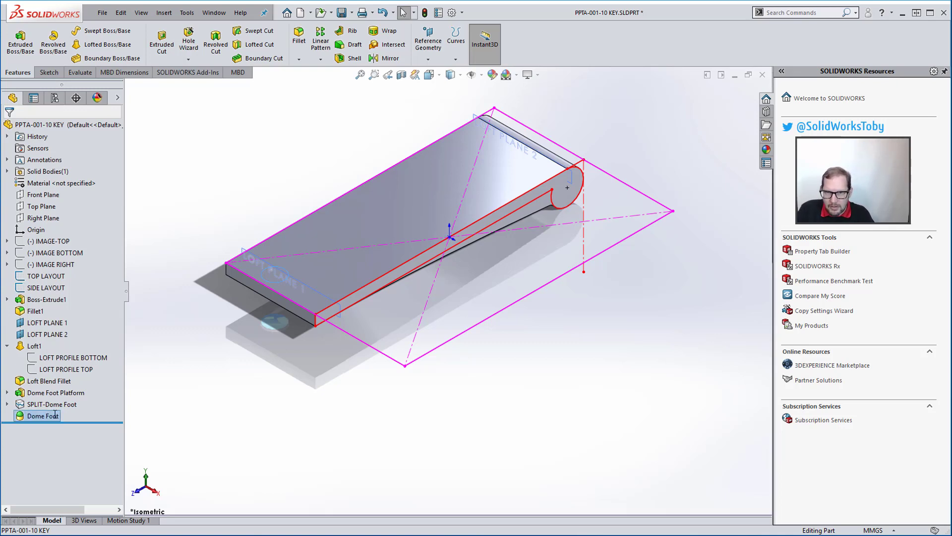
# Step: Start a new sketch on the large flat face of the extruded body, near its thick rounded end
pyautogui.moveTo(215, 422)
pyautogui.mouseDown(button='middle')
pyautogui.moveTo(276, 362)
pyautogui.moveTo(333, 395)
pyautogui.moveTo(323, 276)
pyautogui.mouseUp(button='middle')
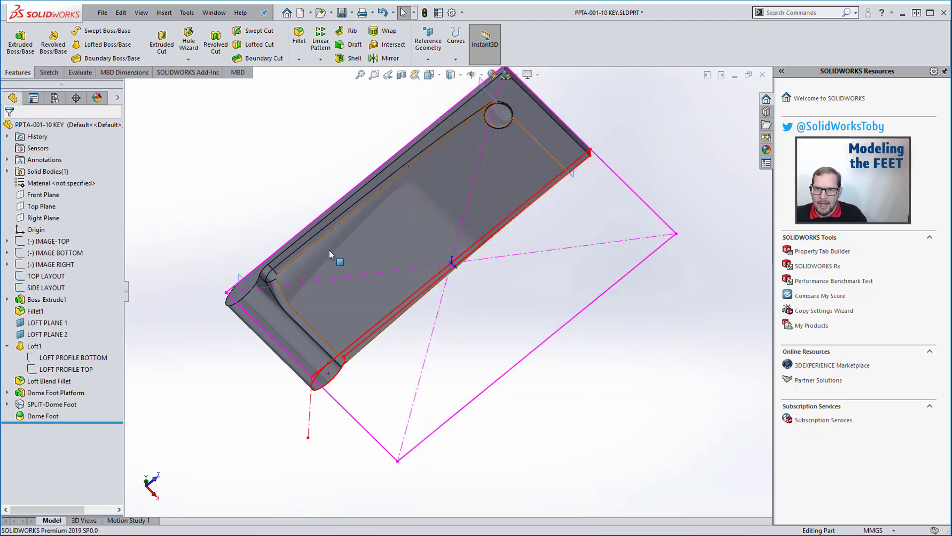
pyautogui.moveTo(329, 250); pyautogui.dragTo(332, 392, button='middle')
pyautogui.scroll(-5, 287, 245)
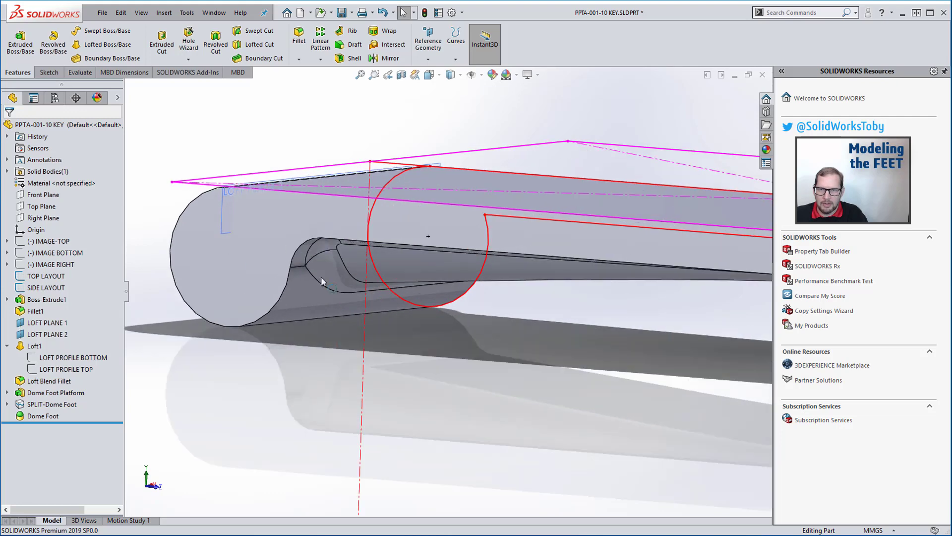
pyautogui.scroll(2, 326, 263)
pyautogui.moveTo(326, 263); pyautogui.dragTo(325, 361, button='middle')
pyautogui.scroll(-3, 334, 225)
pyautogui.click(338, 216)
pyautogui.click(391, 213)
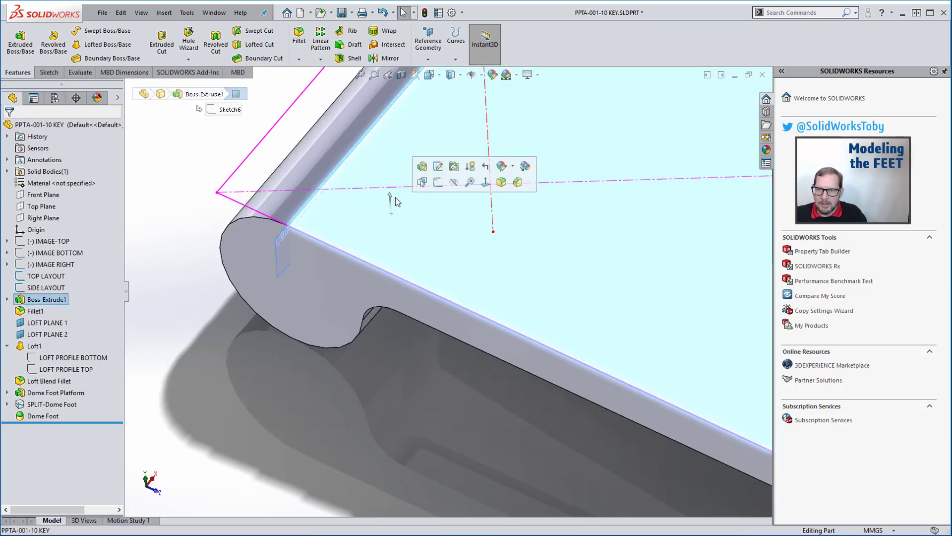
pyautogui.click(438, 182)
pyautogui.press('s')
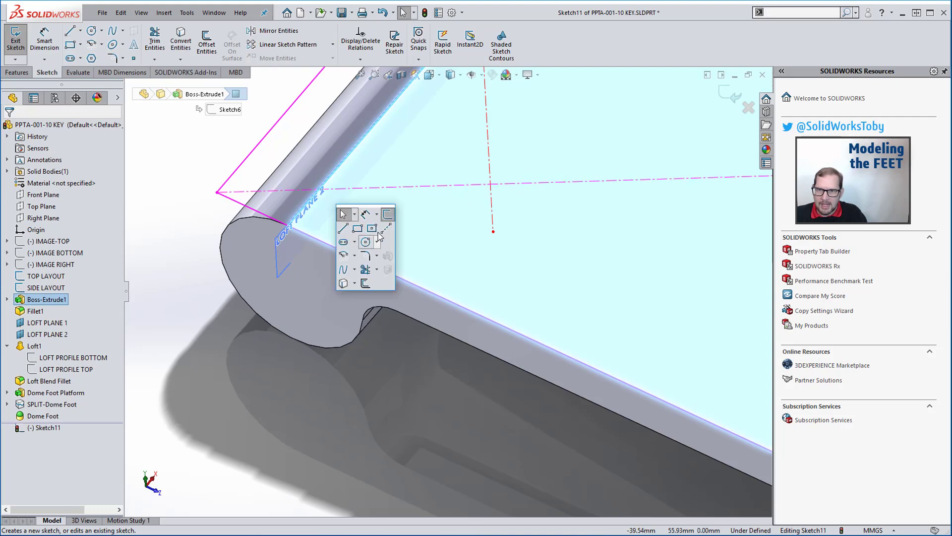
pyautogui.click(372, 227)
pyautogui.scroll(-3, 342, 198)
pyautogui.press('s')
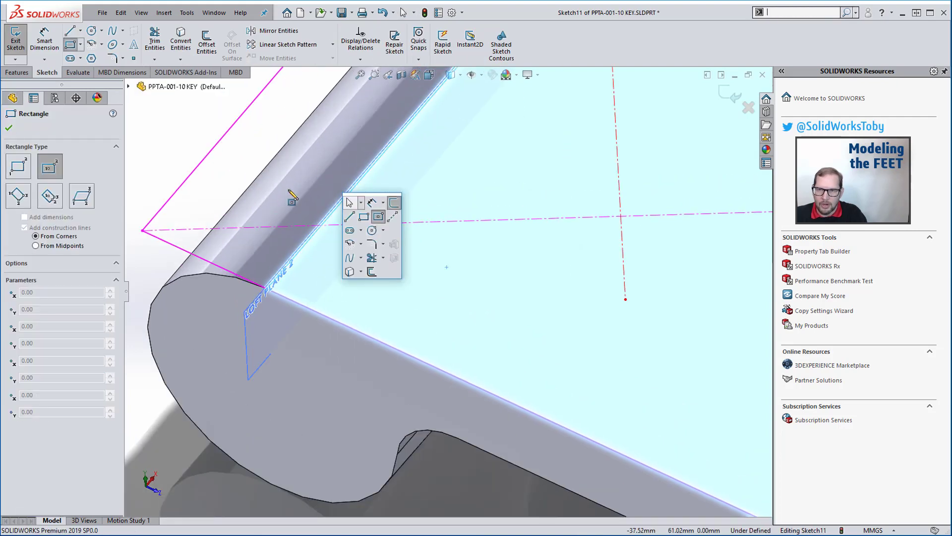
pyautogui.click(350, 230)
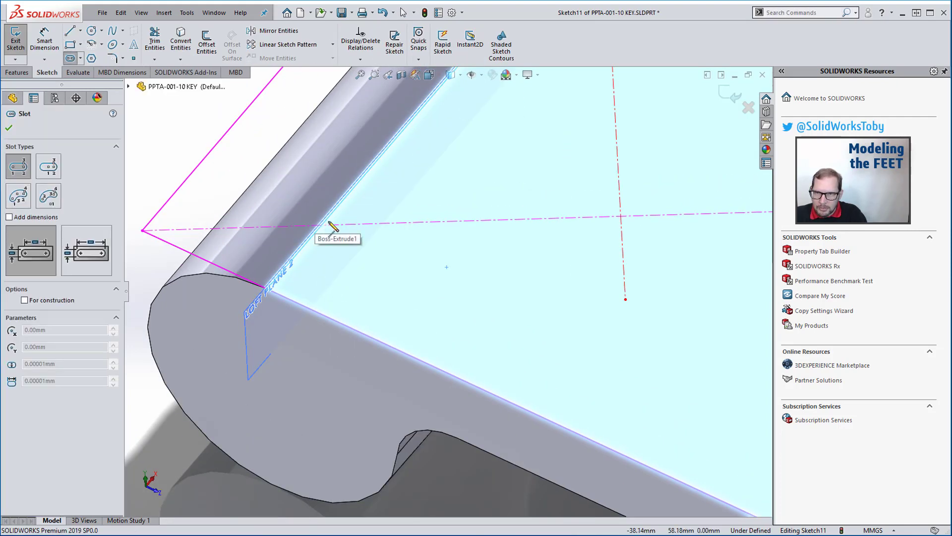
pyautogui.moveTo(333, 227); pyautogui.dragTo(282, 249, button='middle')
pyautogui.click(364, 159)
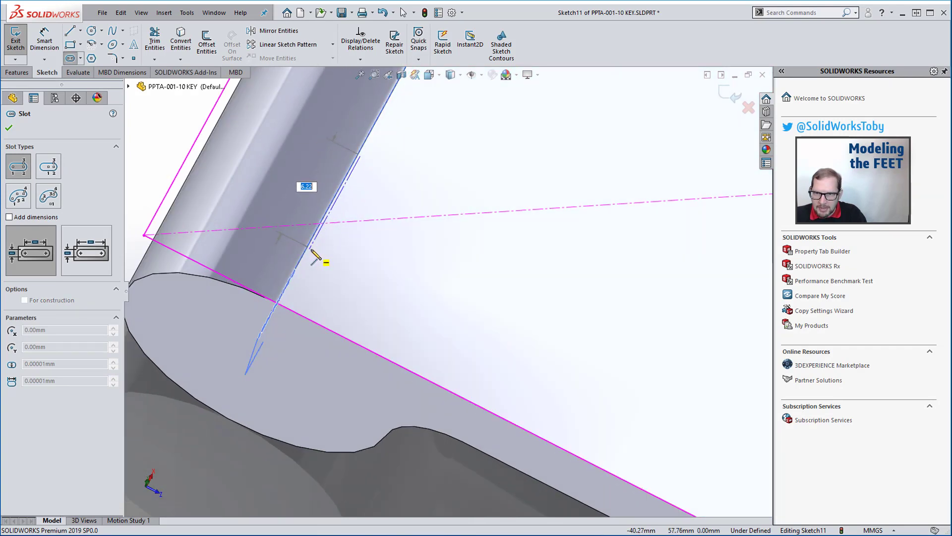
pyautogui.press('Escape')
# Step: Sketch a straight slot about 5.4 mm between centres and 2 mm wide, centred on the flat face's edge at the thick rounded end
pyautogui.press('z')
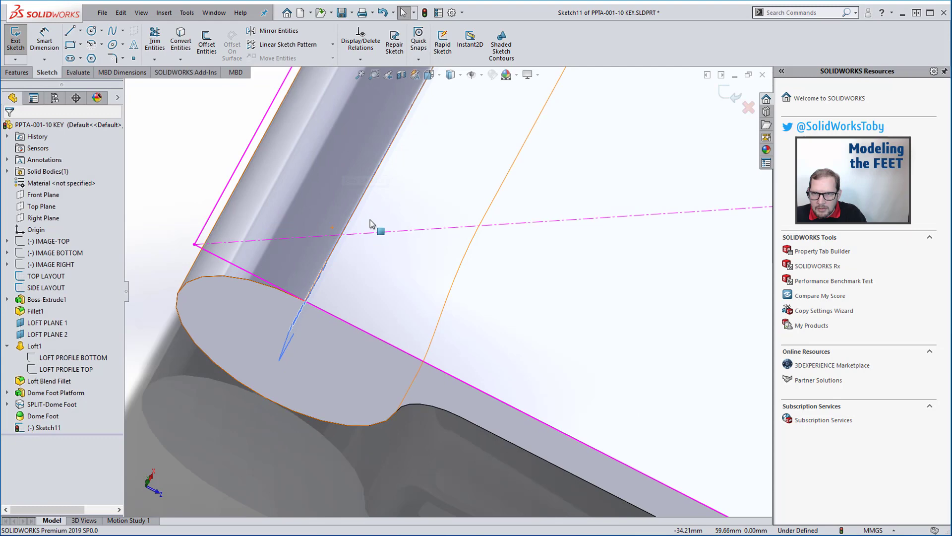
pyautogui.click(284, 347)
pyautogui.moveTo(296, 143); pyautogui.dragTo(261, 263, button='middle')
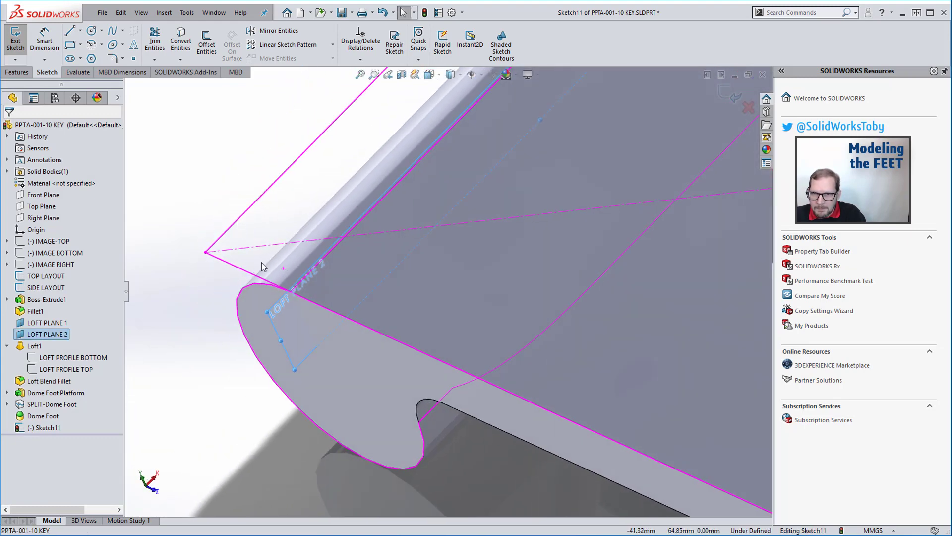
pyautogui.click(364, 266)
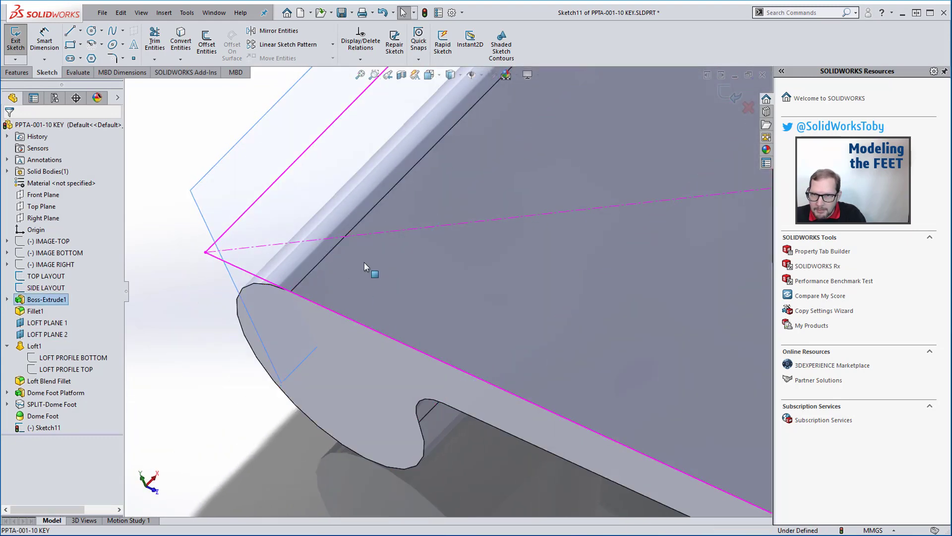
pyautogui.moveTo(404, 246); pyautogui.dragTo(410, 275, button='middle')
pyautogui.press('s')
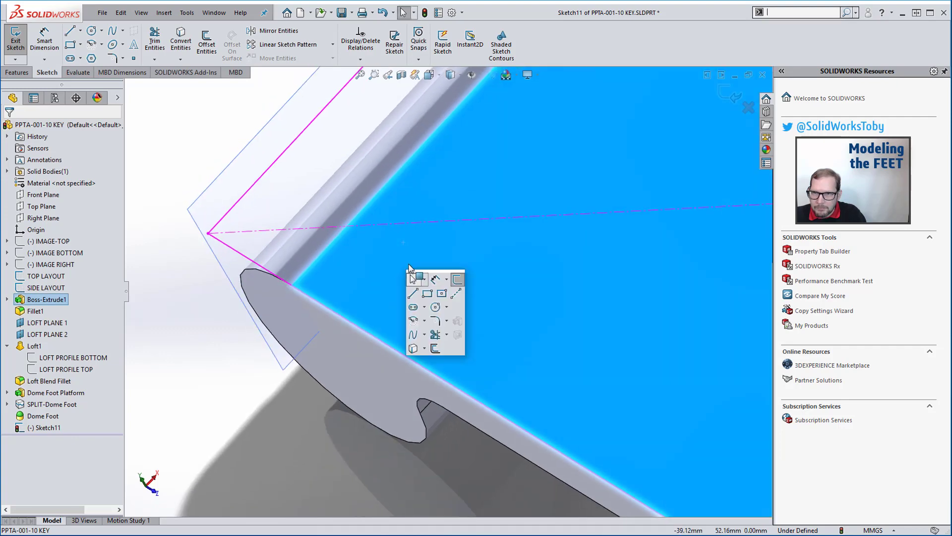
pyautogui.click(413, 307)
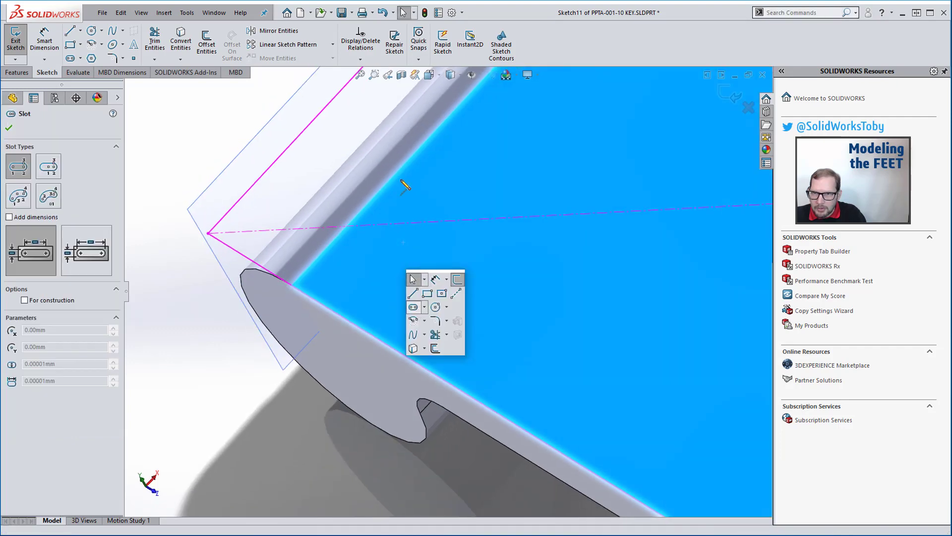
pyautogui.click(426, 159)
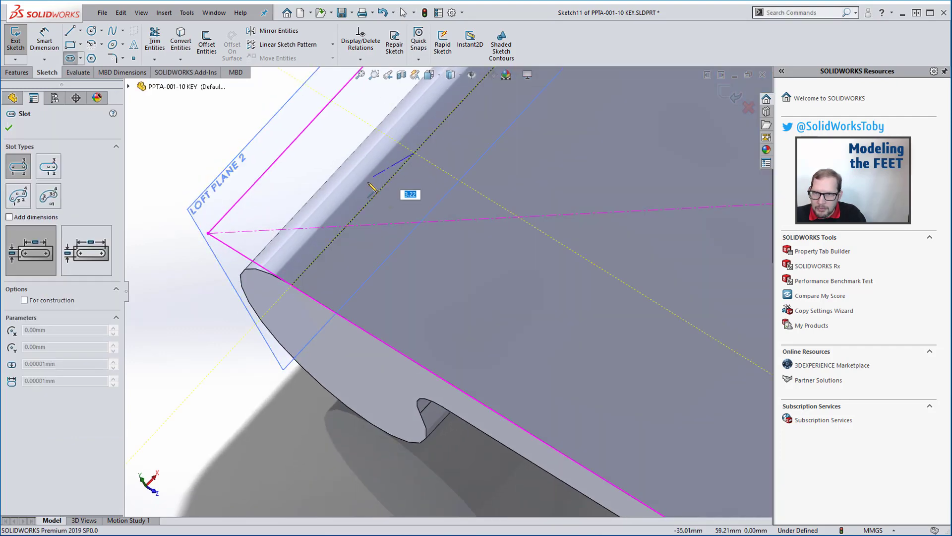
pyautogui.click(359, 212)
pyautogui.press('Escape')
# Step: Dimension the slot's width across its two straight sides and set it to 4.5 mm
pyautogui.press('s')
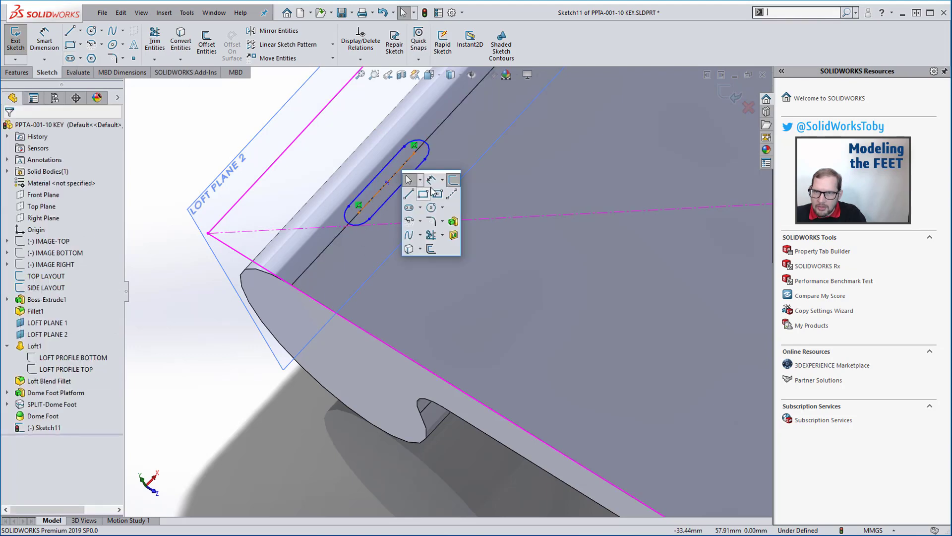
pyautogui.click(430, 181)
pyautogui.click(374, 178)
pyautogui.click(381, 187)
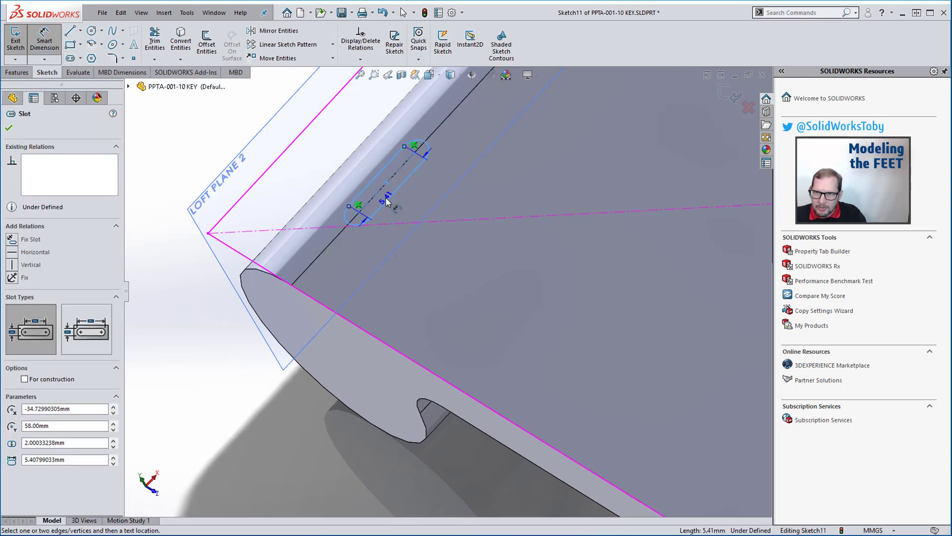
pyautogui.click(392, 255)
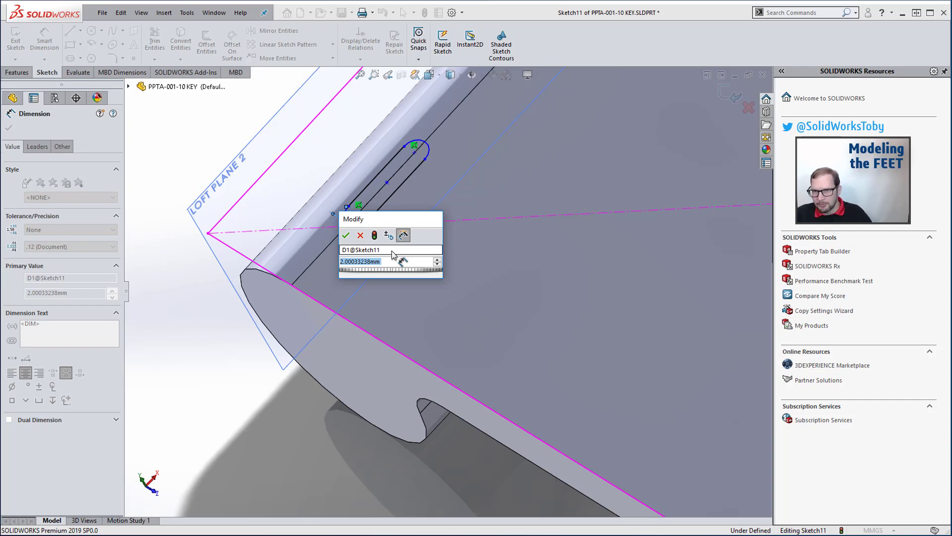
pyautogui.write('4.5')
pyautogui.press('Return')
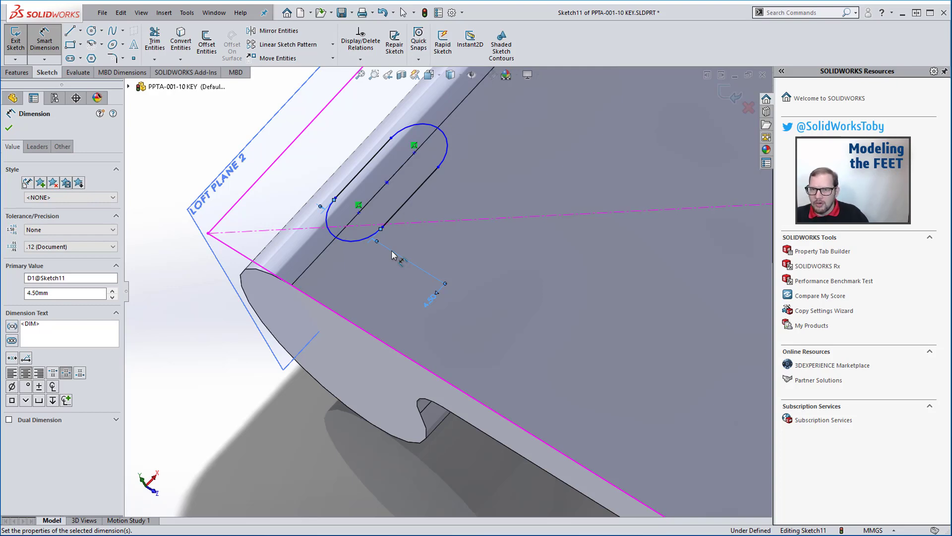
# Step: Dimension the slot's overall length between its two arc ends and set it to 14 mm
pyautogui.click(337, 241)
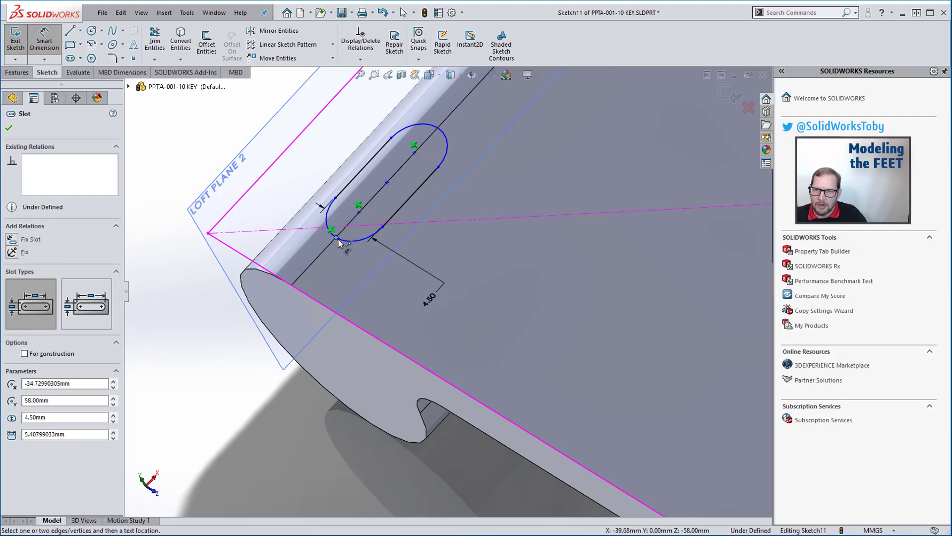
pyautogui.click(442, 145)
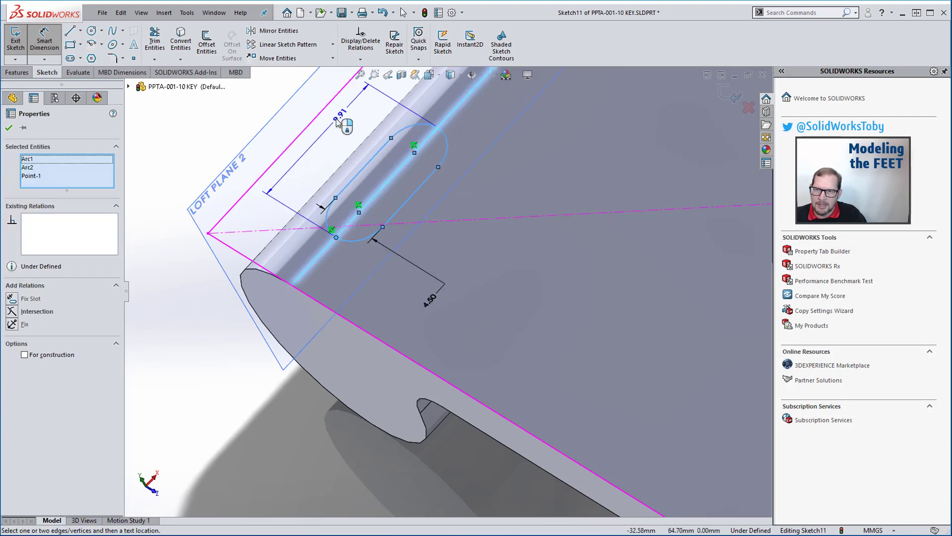
pyautogui.click(308, 137)
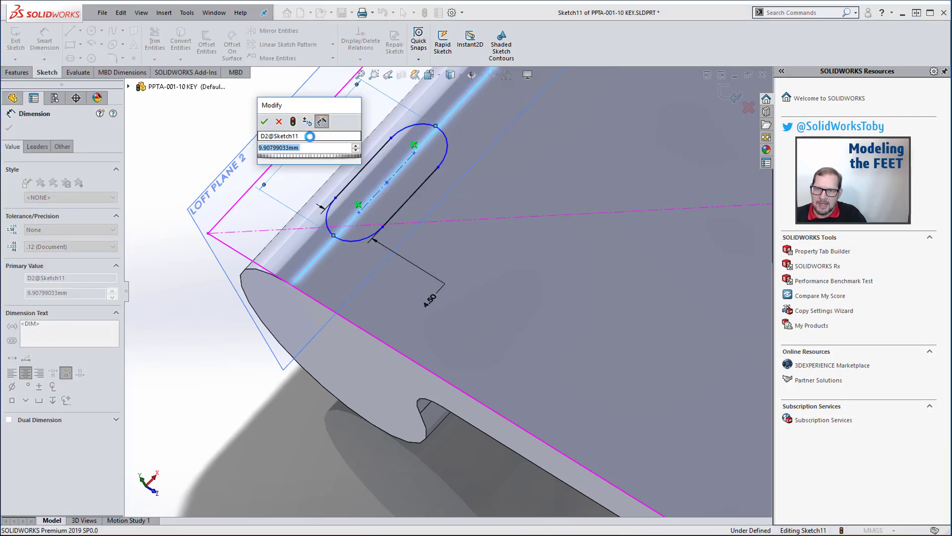
pyautogui.write('14')
pyautogui.press('Return')
pyautogui.scroll(2, 379, 206)
pyautogui.scroll(-1, 377, 183)
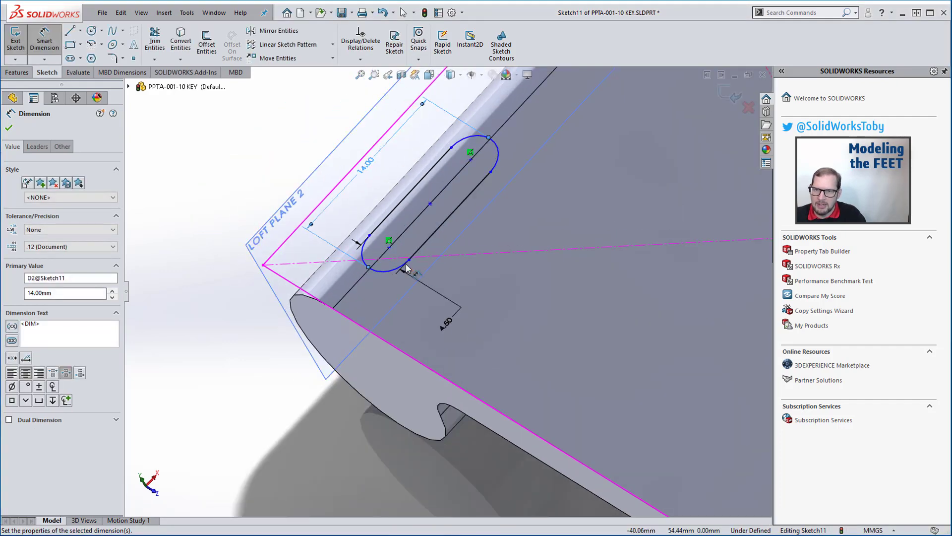
pyautogui.click(395, 270)
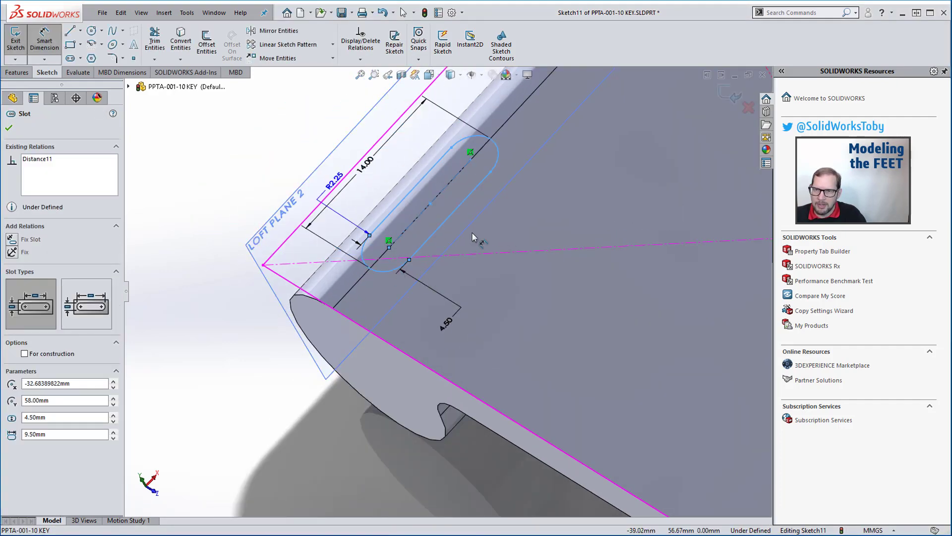
pyautogui.click(496, 157)
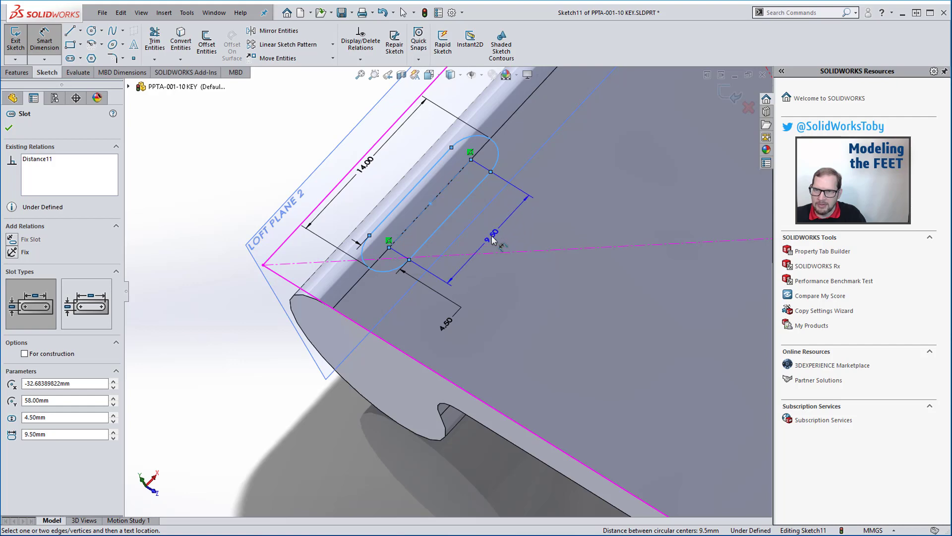
pyautogui.press('Escape')
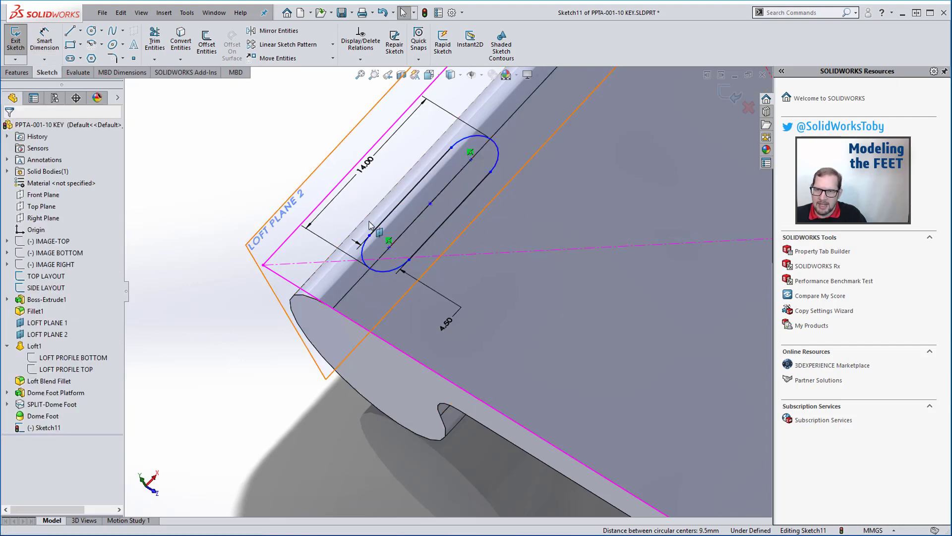
# Step: Dimension the slot's near end from the side line of the top layout and set the distance to 4 mm
pyautogui.click(44, 40)
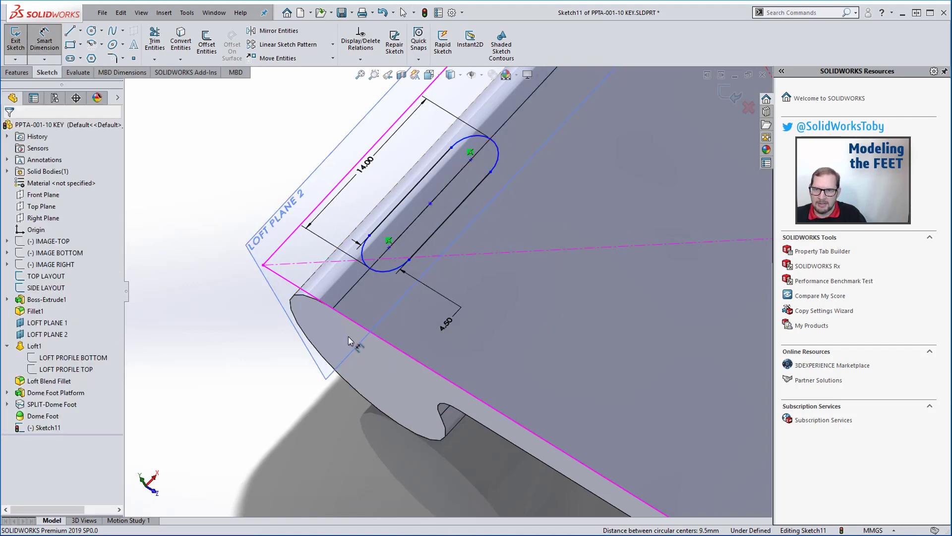
pyautogui.click(287, 280)
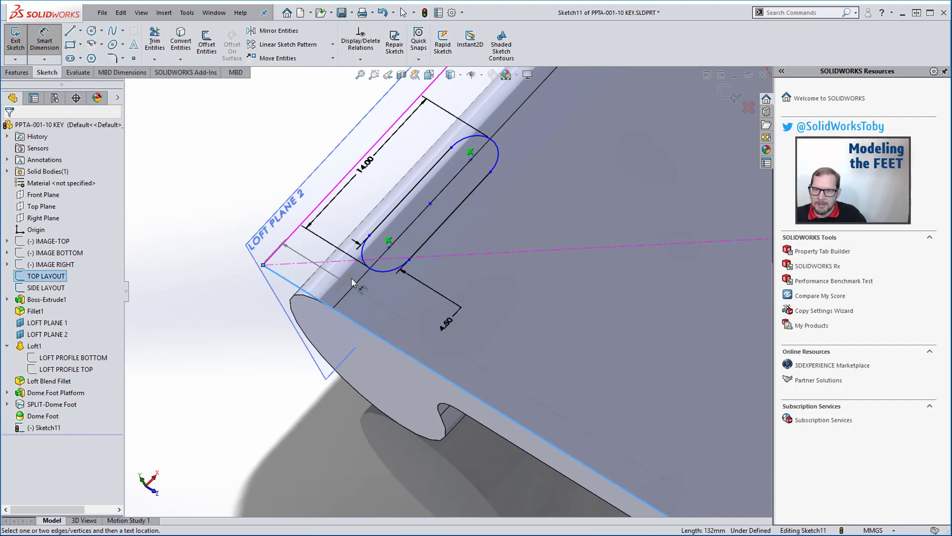
pyautogui.click(380, 273)
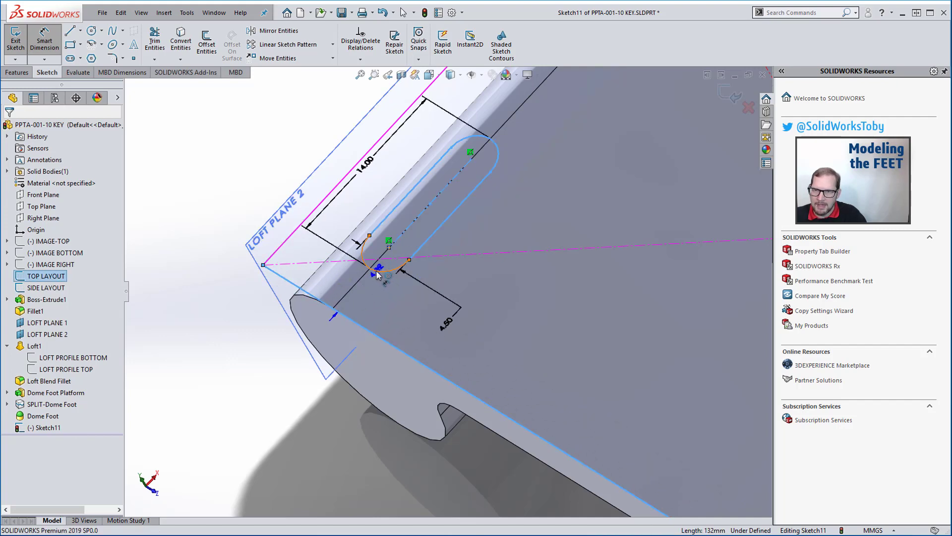
pyautogui.click(171, 277)
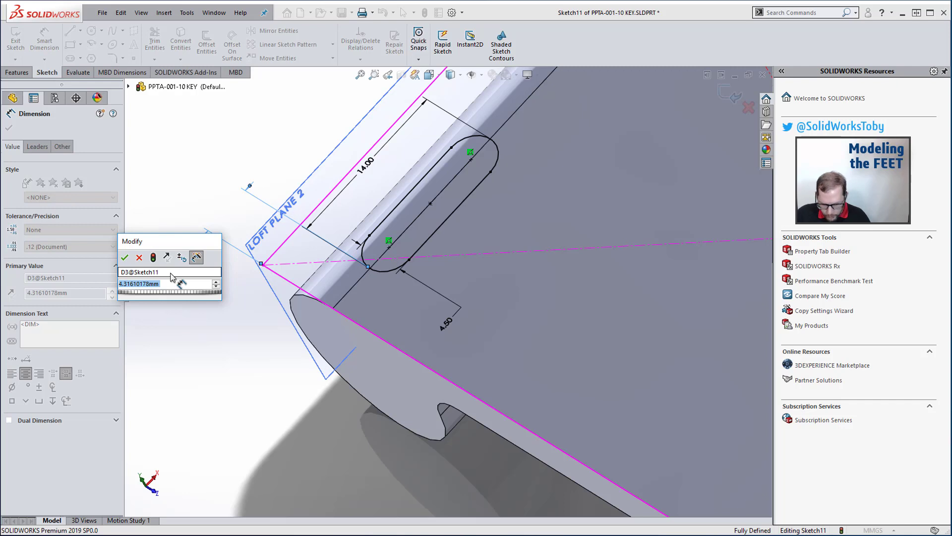
pyautogui.write('4')
pyautogui.press('Return')
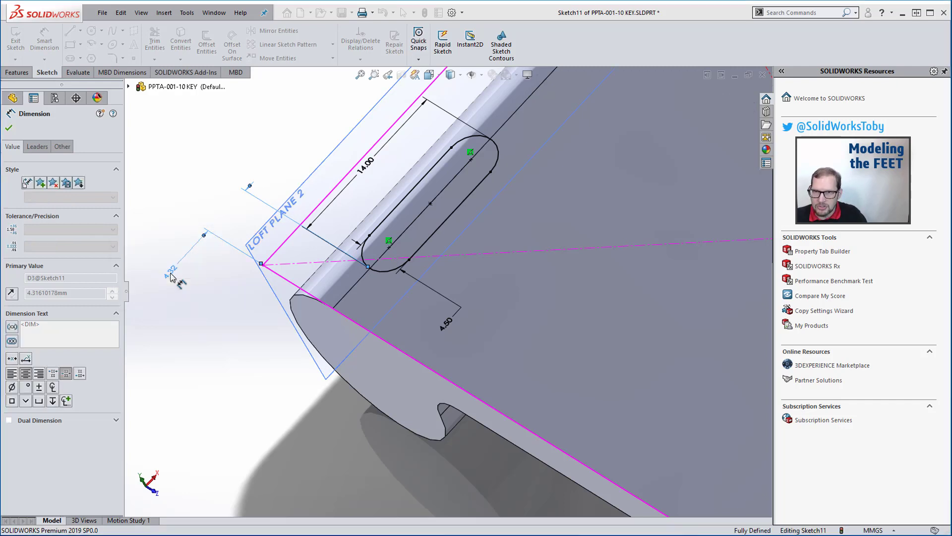
# Step: Extrude the slot sketch 0.25 mm in the first direction and 5 mm in the second, merged with the body
pyautogui.press('s')
pyautogui.click(257, 283)
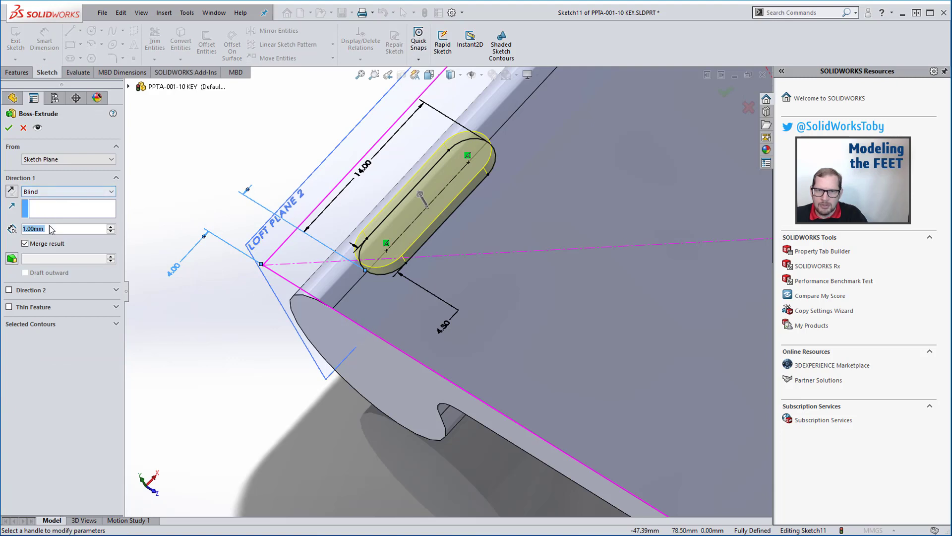
pyautogui.press('BackSpace')
pyautogui.write('.25')
pyautogui.press('Return')
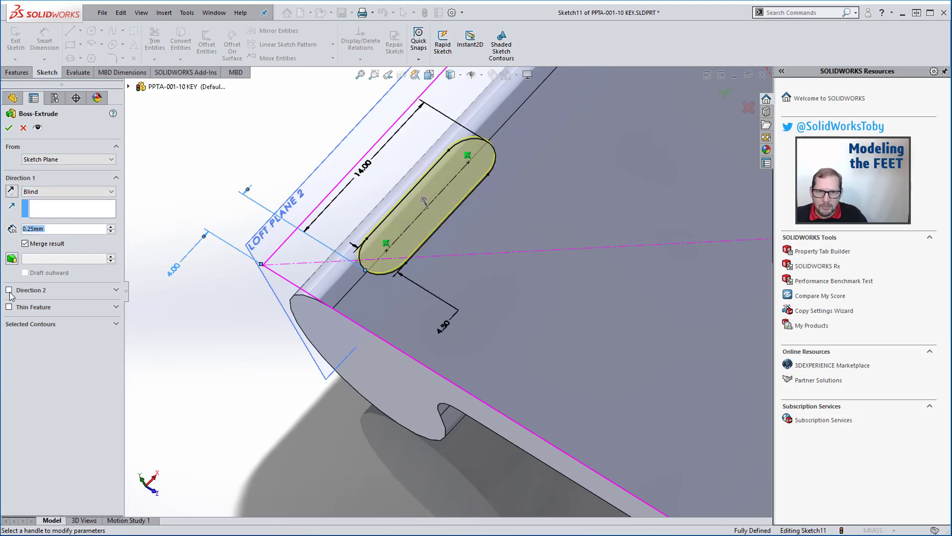
pyautogui.click(9, 290)
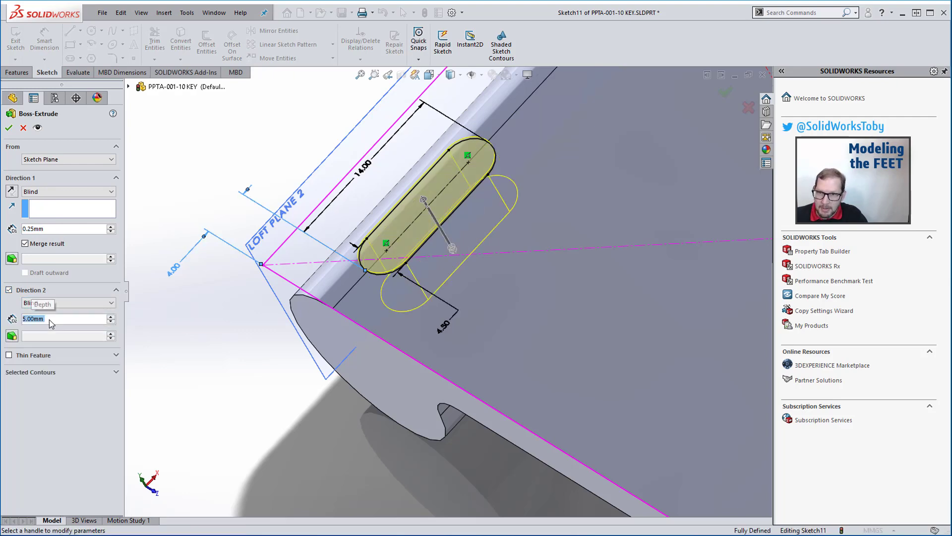
pyautogui.press('Return')
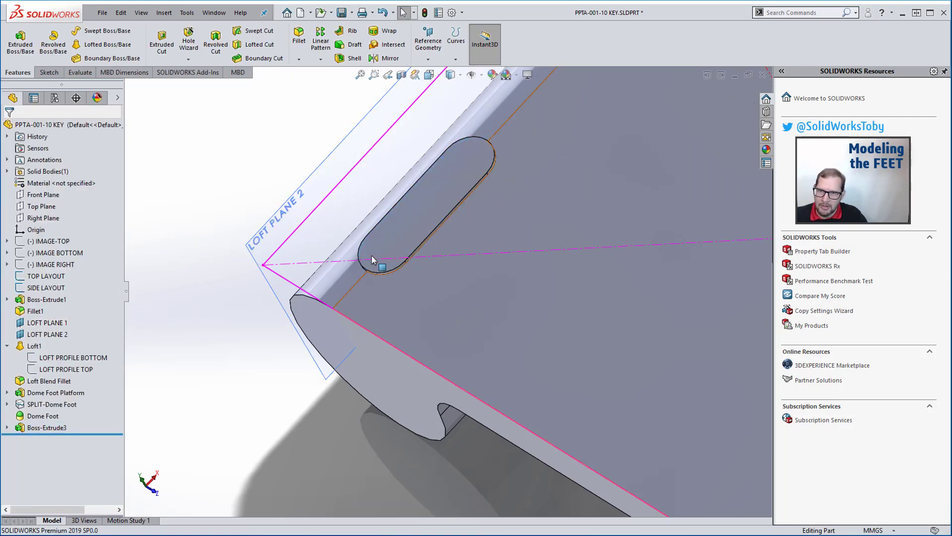
pyautogui.click(432, 218)
pyautogui.click(434, 189)
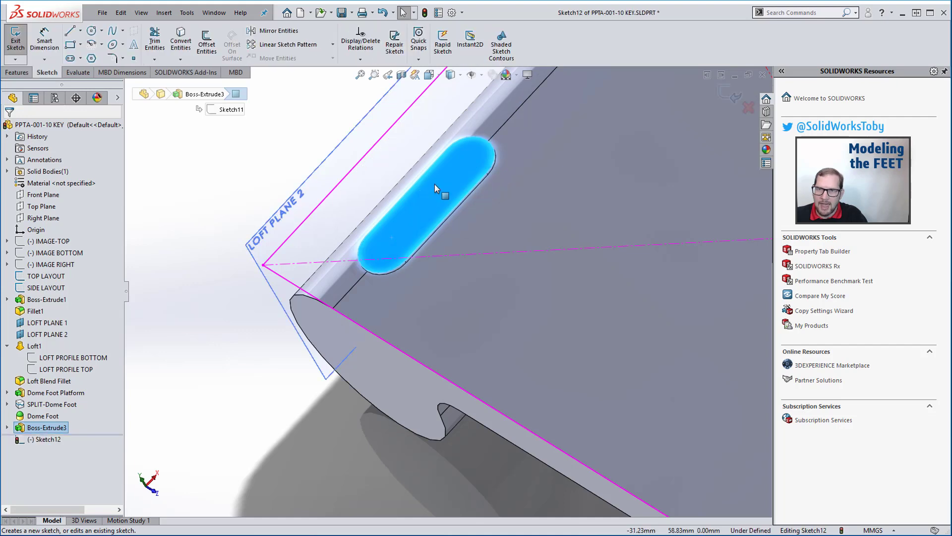
pyautogui.click(730, 96)
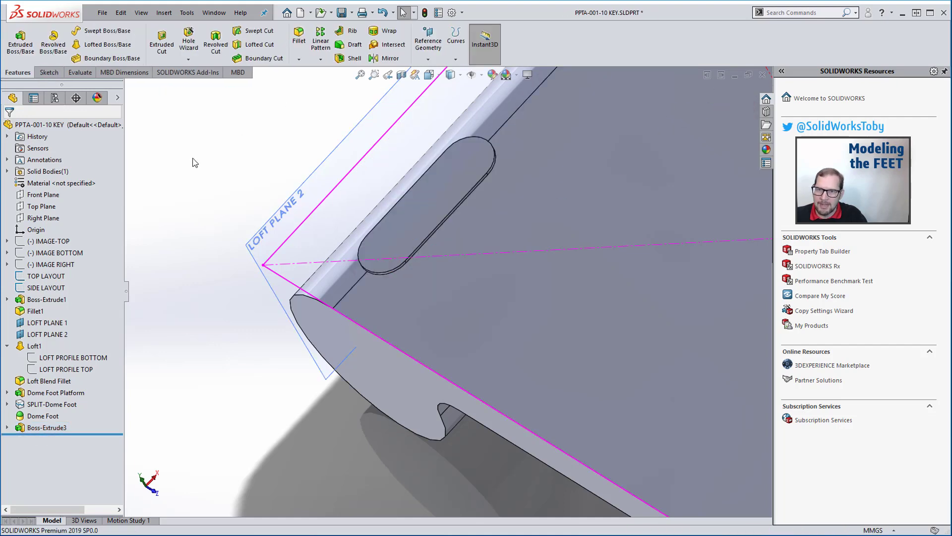
# Step: Add a 0.75 mm high dome to the flat face of the slot-shaped foot
pyautogui.click(415, 227)
pyautogui.click(163, 12)
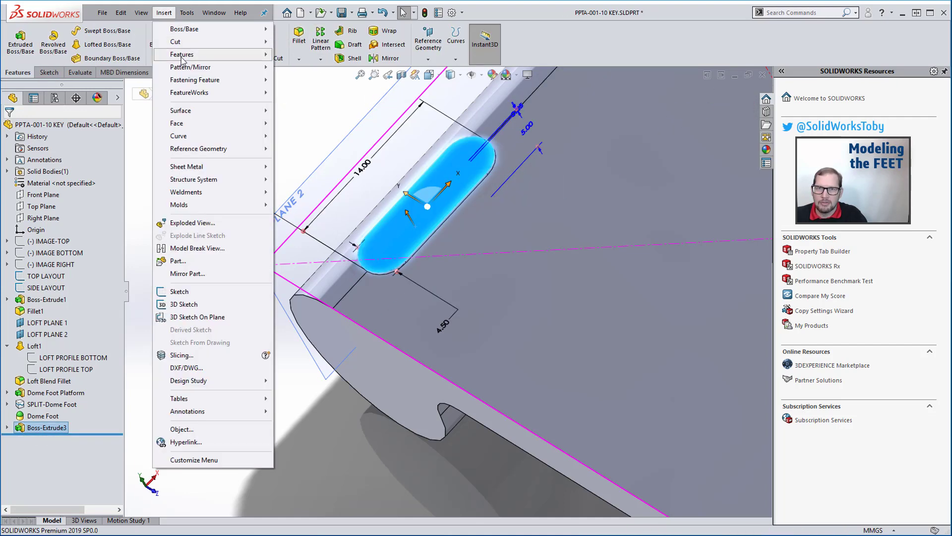
pyautogui.moveTo(182, 57)
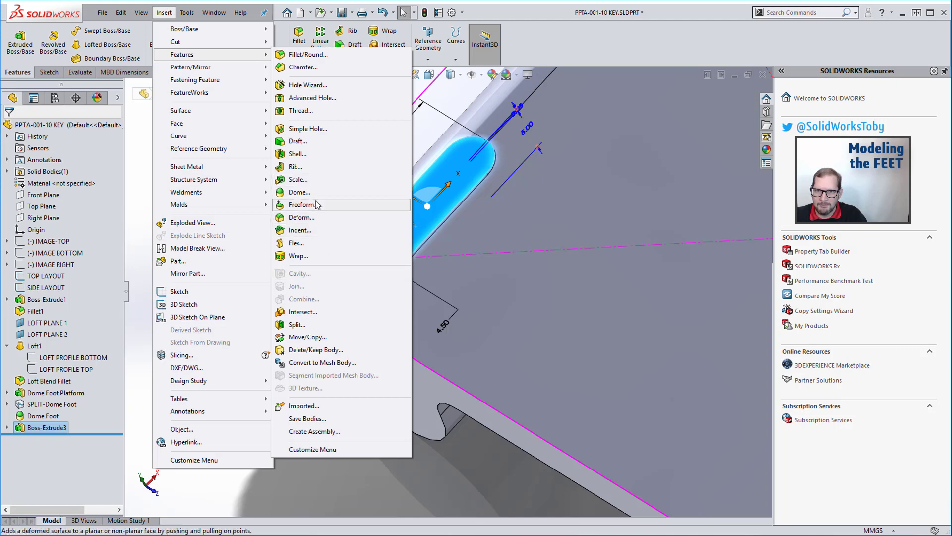
pyautogui.click(299, 192)
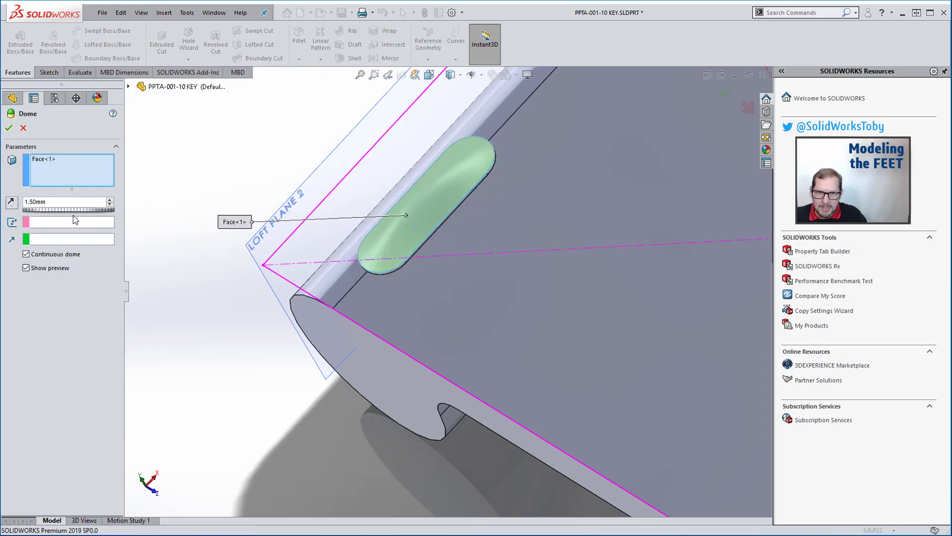
pyautogui.write('0.75')
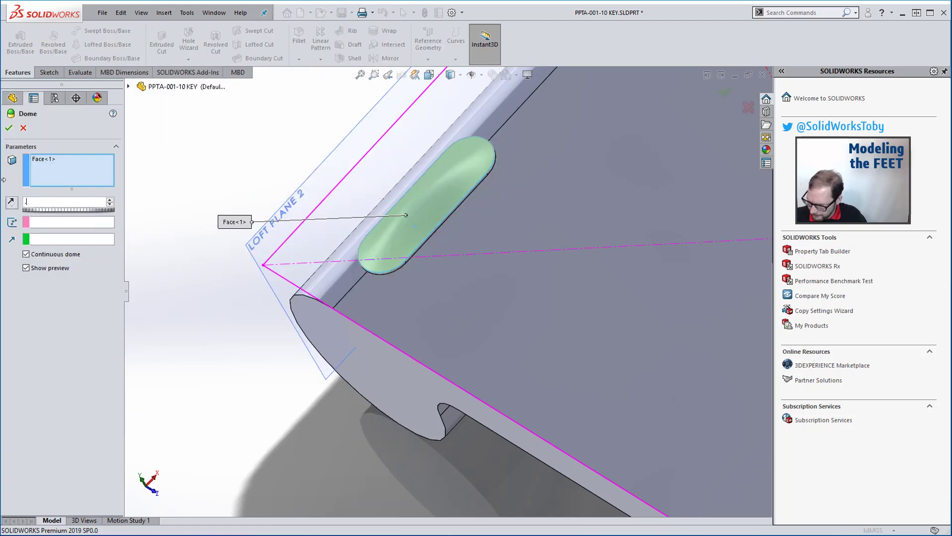
pyautogui.press('Return')
pyautogui.press('Return')
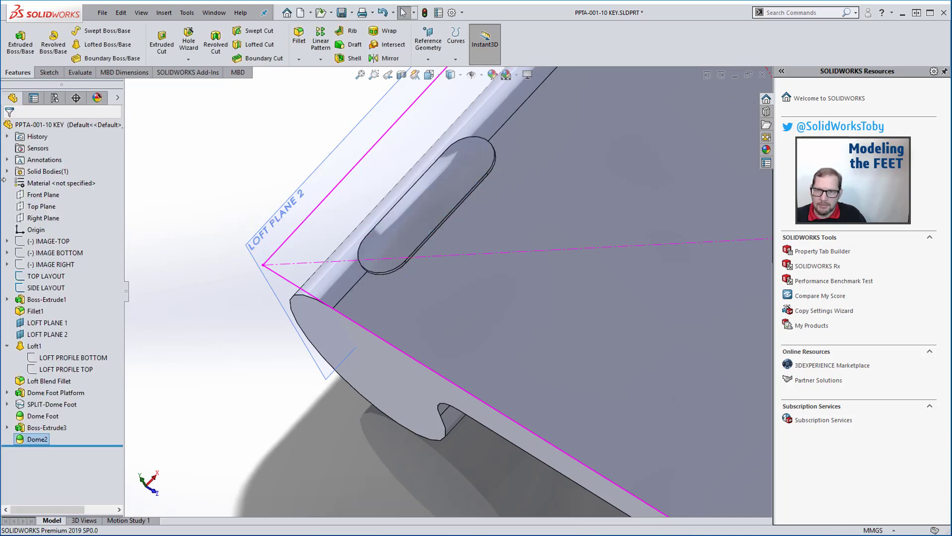
# Step: Edit the slot foot's dome and turn off its continuous dome option
pyautogui.moveTo(298, 410)
pyautogui.mouseDown(button='middle')
pyautogui.moveTo(344, 372)
pyautogui.moveTo(344, 302)
pyautogui.mouseUp(button='middle')
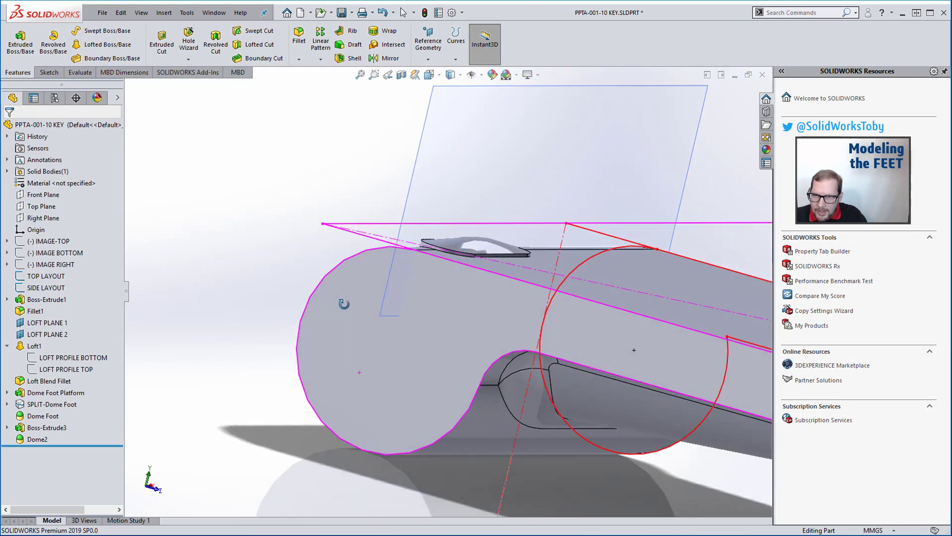
pyautogui.scroll(-7, 491, 268)
pyautogui.moveTo(470, 258); pyautogui.dragTo(434, 265, button='middle')
pyautogui.rightClick(36, 442)
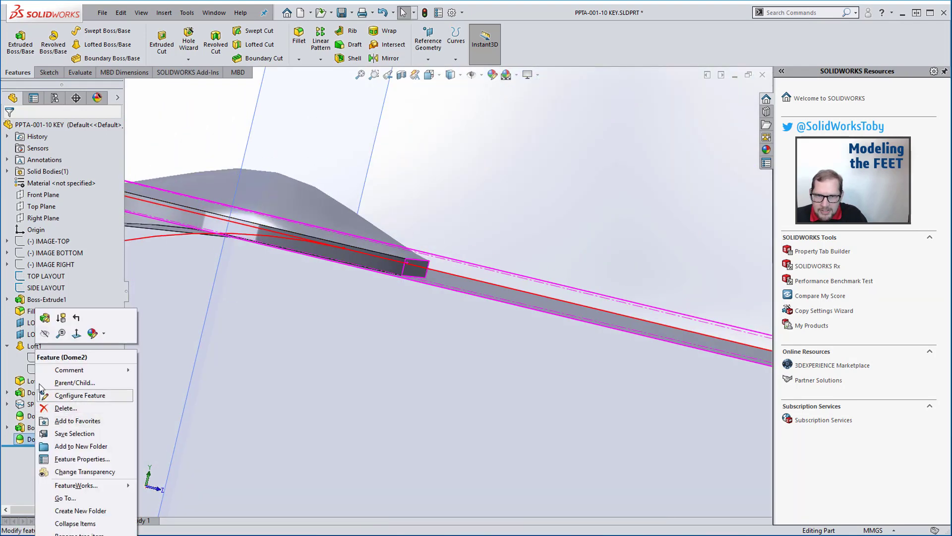
pyautogui.click(50, 323)
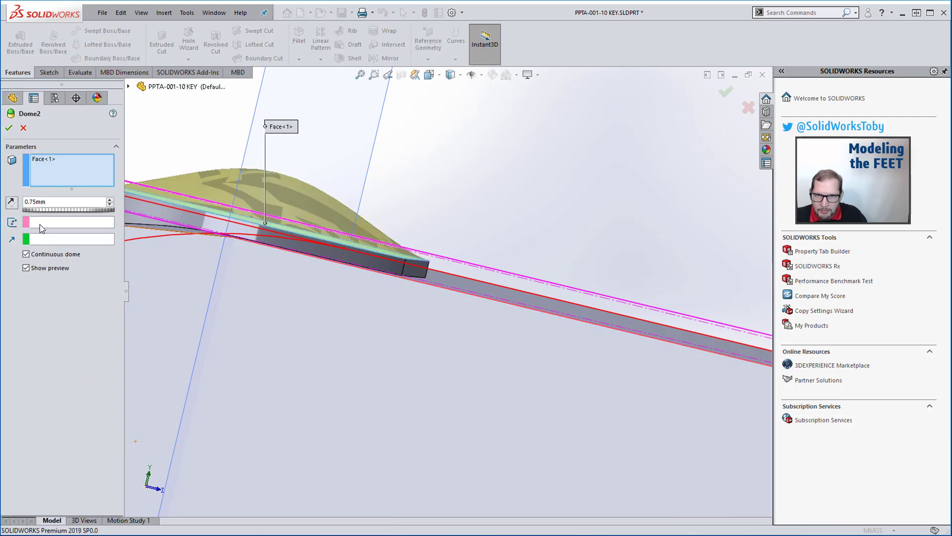
pyautogui.click(50, 257)
pyautogui.moveTo(348, 288); pyautogui.dragTo(551, 173, button='middle')
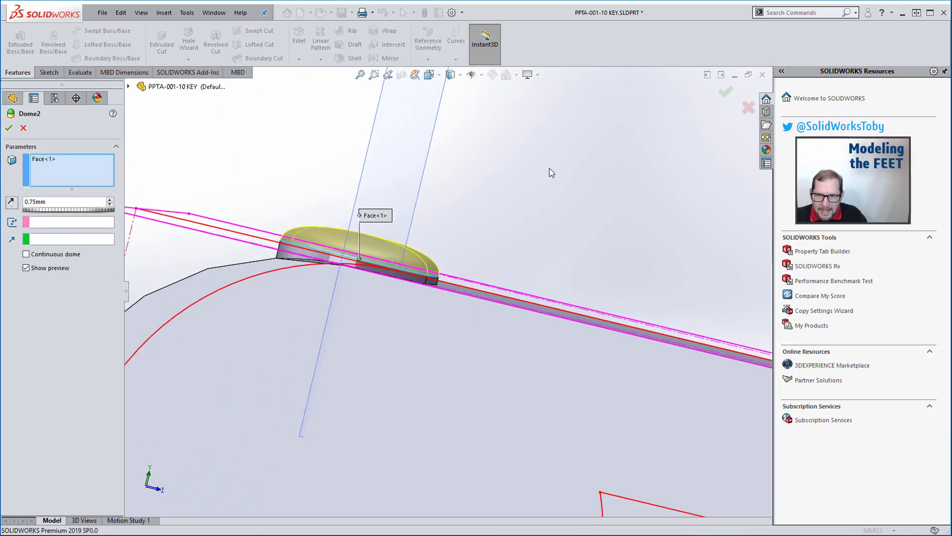
pyautogui.click(727, 94)
# Step: Edit the slot foot's extrusion: reverse its direction, set the depth to 8.25 mm and remove the second direction
pyautogui.moveTo(527, 240); pyautogui.dragTo(472, 212, button='middle')
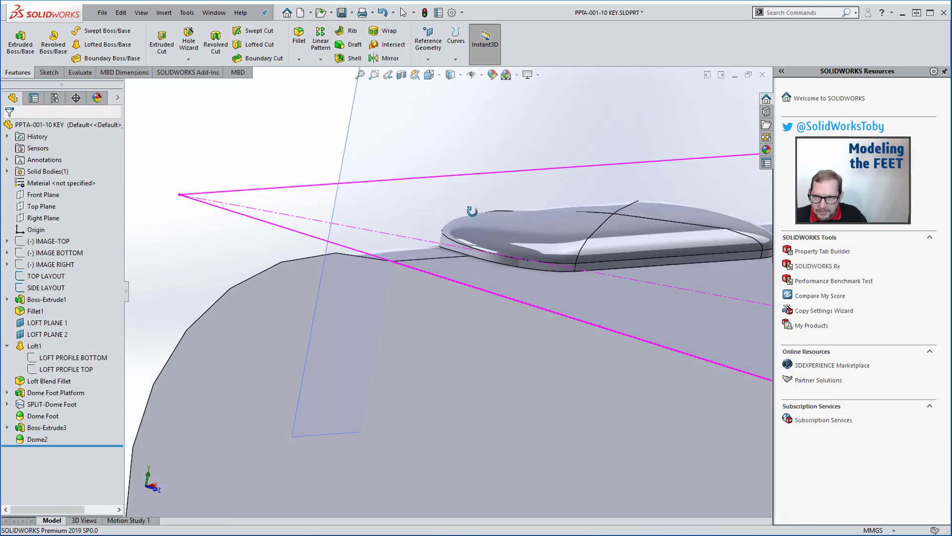
pyautogui.scroll(7, 472, 211)
pyautogui.scroll(-2, 544, 281)
pyautogui.scroll(5, 516, 287)
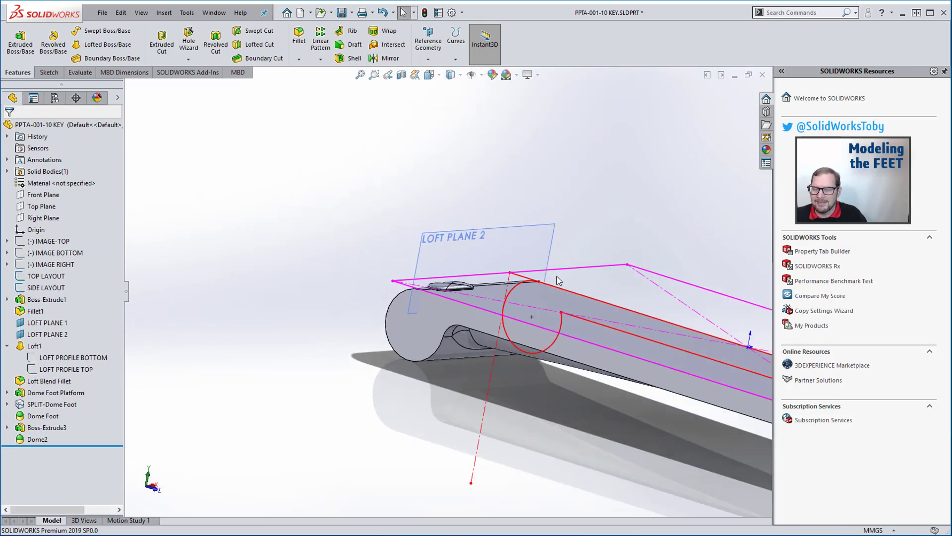
pyautogui.moveTo(559, 281)
pyautogui.mouseDown(button='middle')
pyautogui.moveTo(510, 324)
pyautogui.moveTo(510, 367)
pyautogui.moveTo(551, 355)
pyautogui.moveTo(693, 355)
pyautogui.moveTo(724, 264)
pyautogui.moveTo(693, 243)
pyautogui.moveTo(615, 225)
pyautogui.moveTo(574, 175)
pyautogui.moveTo(656, 245)
pyautogui.moveTo(645, 256)
pyautogui.moveTo(604, 223)
pyautogui.mouseUp(button='middle')
pyautogui.scroll(-5, 596, 249)
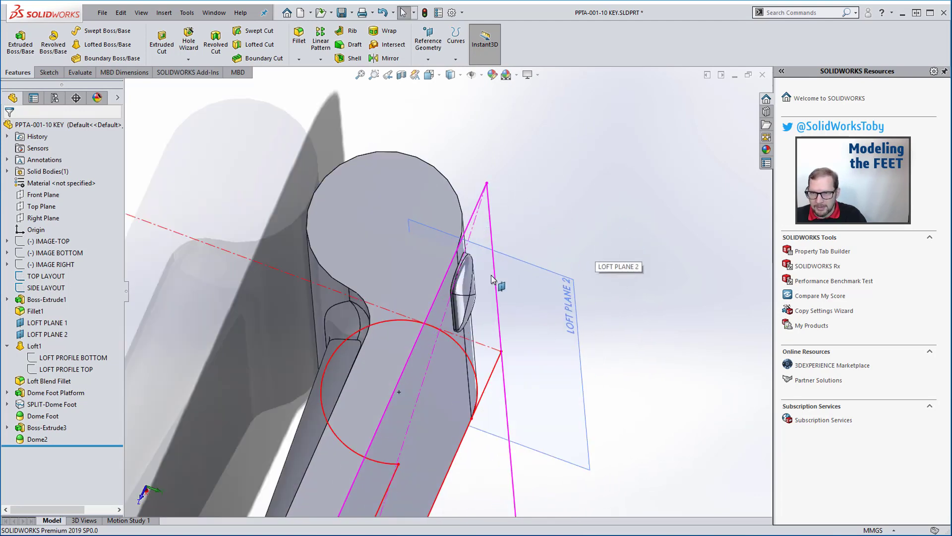
pyautogui.click(49, 429)
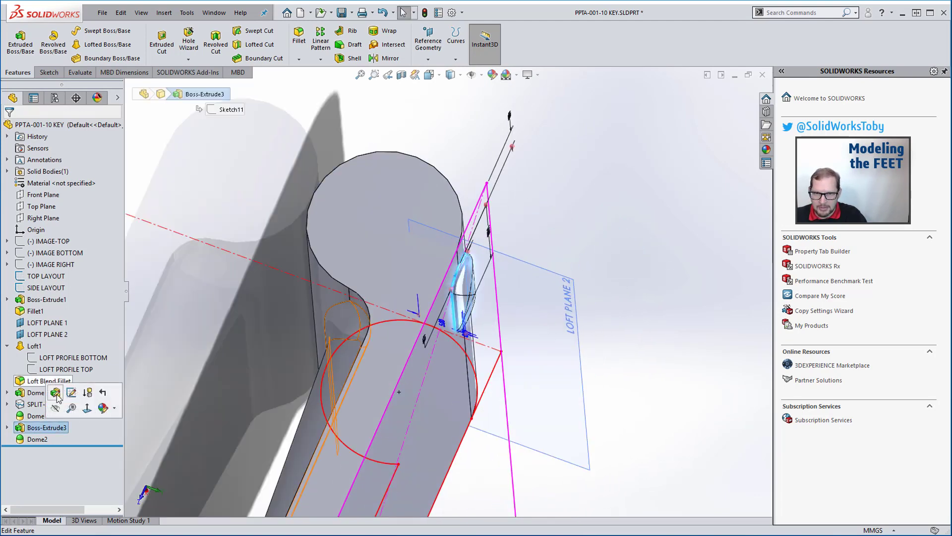
pyautogui.click(25, 389)
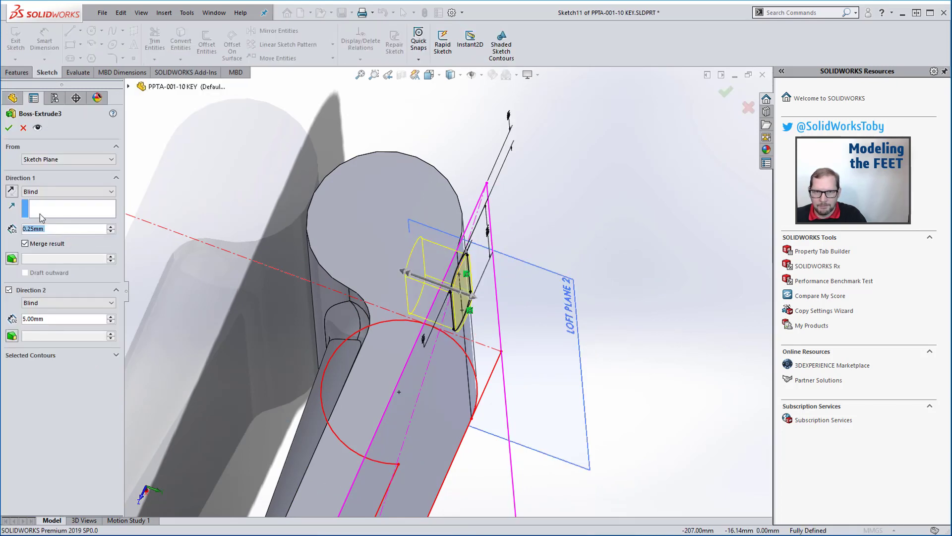
pyautogui.click(11, 191)
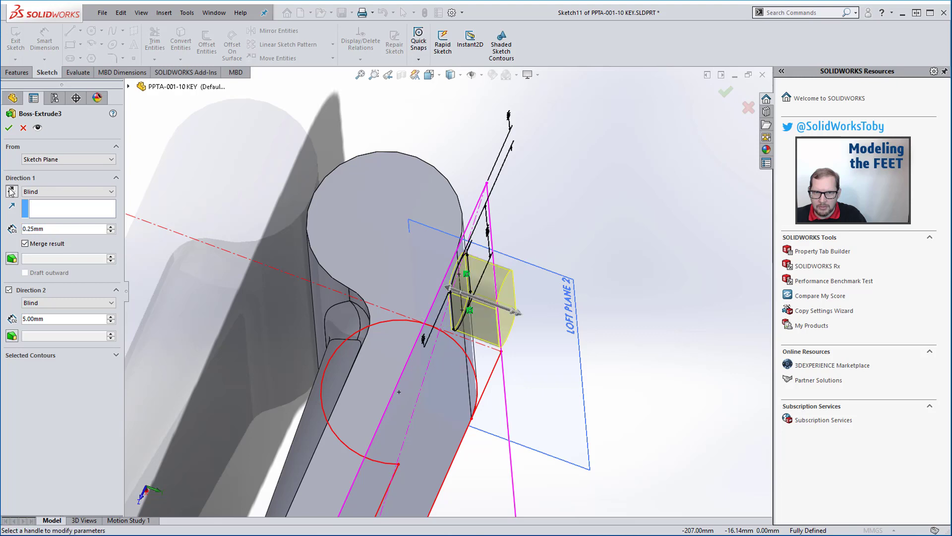
pyautogui.moveTo(56, 229); pyautogui.dragTo(22, 227)
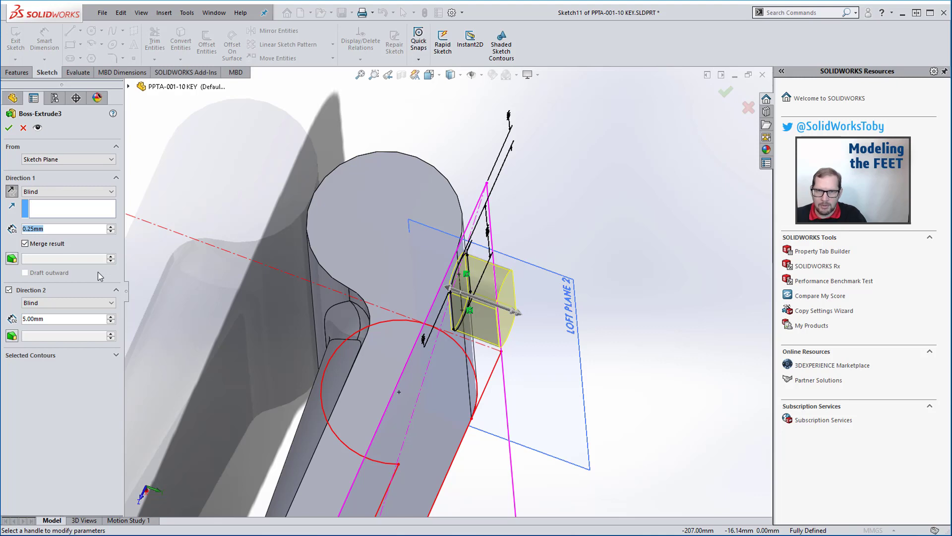
pyautogui.write('8.25')
pyautogui.press('Return')
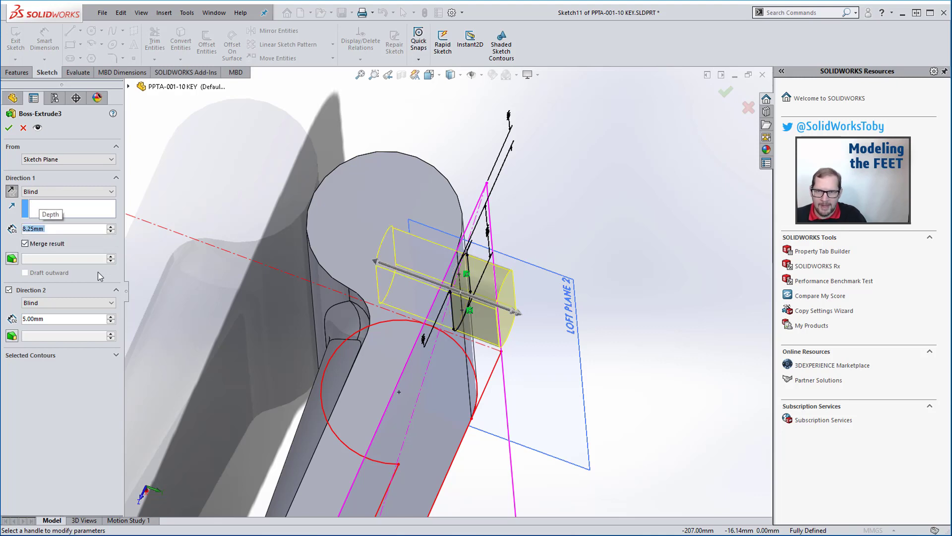
pyautogui.click(35, 290)
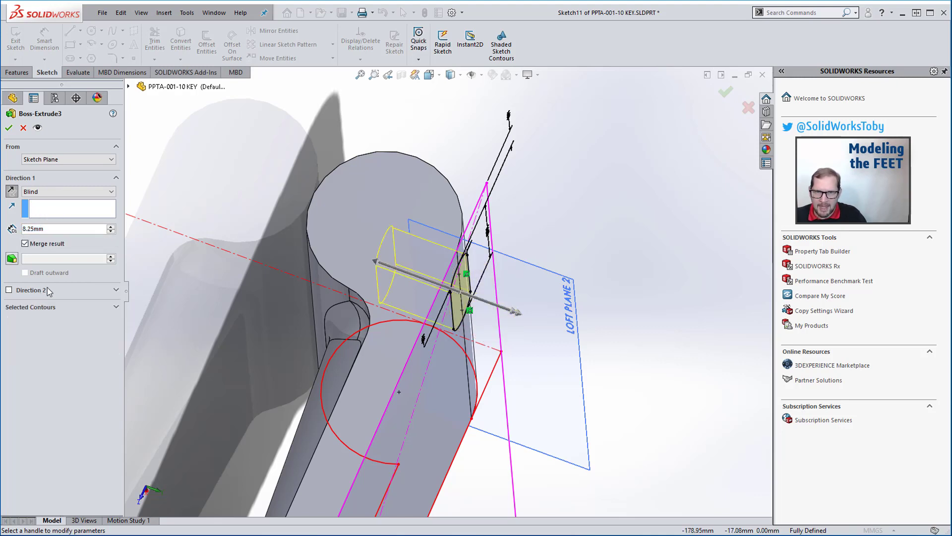
# Step: Start the slot foot's extrusion from an 8 mm offset, flipped to the body's far side, and accept the edit
pyautogui.click(69, 160)
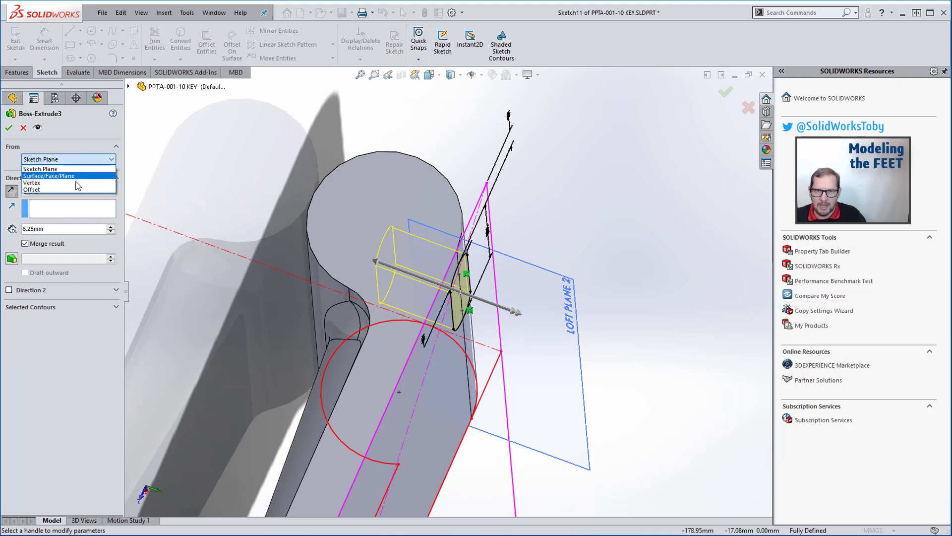
pyautogui.click(70, 188)
pyautogui.doubleClick(33, 176)
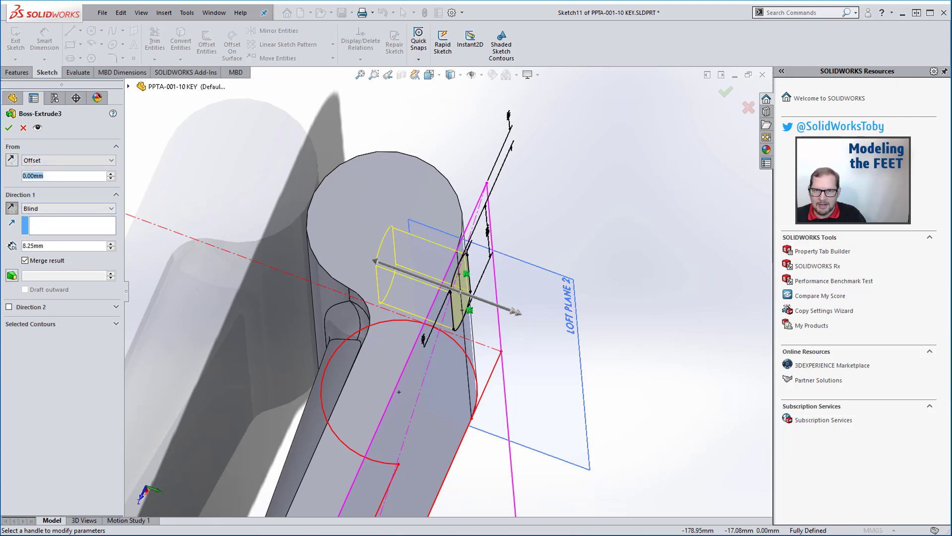
pyautogui.write('8')
pyautogui.press('Return')
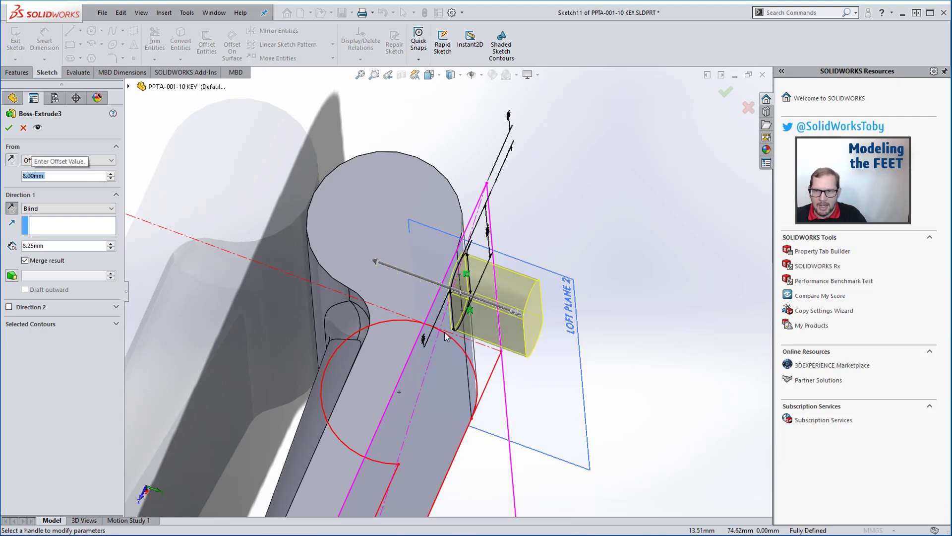
pyautogui.click(11, 159)
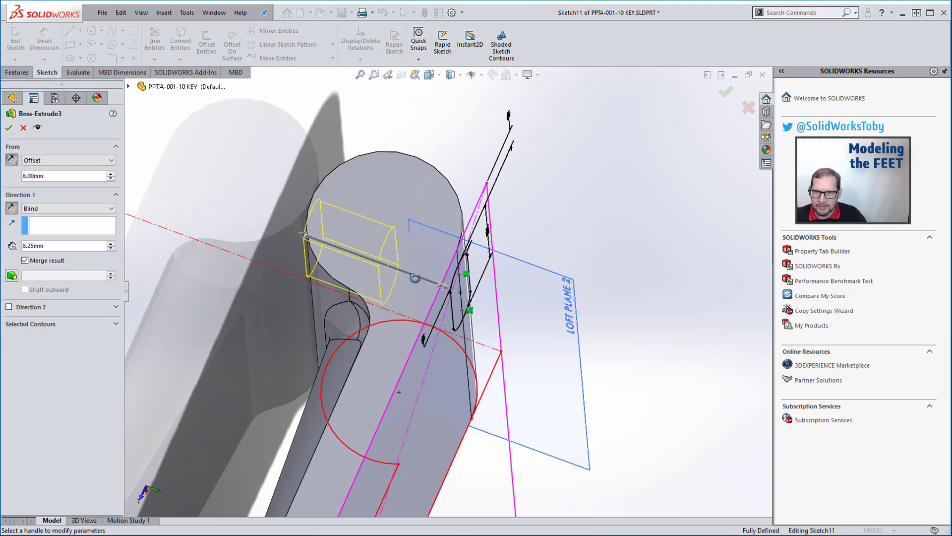
pyautogui.moveTo(414, 278); pyautogui.dragTo(422, 293, button='middle')
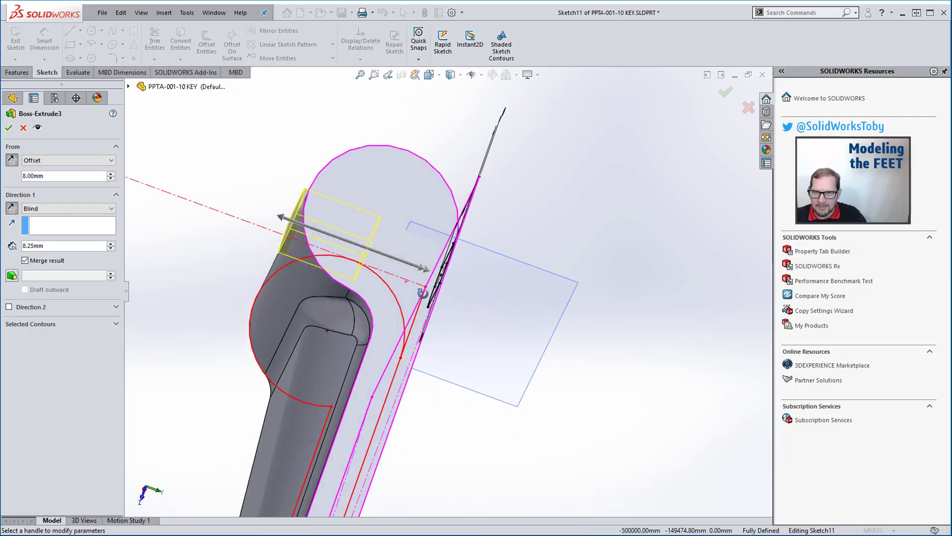
pyautogui.click(9, 128)
# Step: Rename the slot-shaped foot's extrusion feature as SLOT FOOT
pyautogui.moveTo(270, 145); pyautogui.dragTo(337, 299, button='middle')
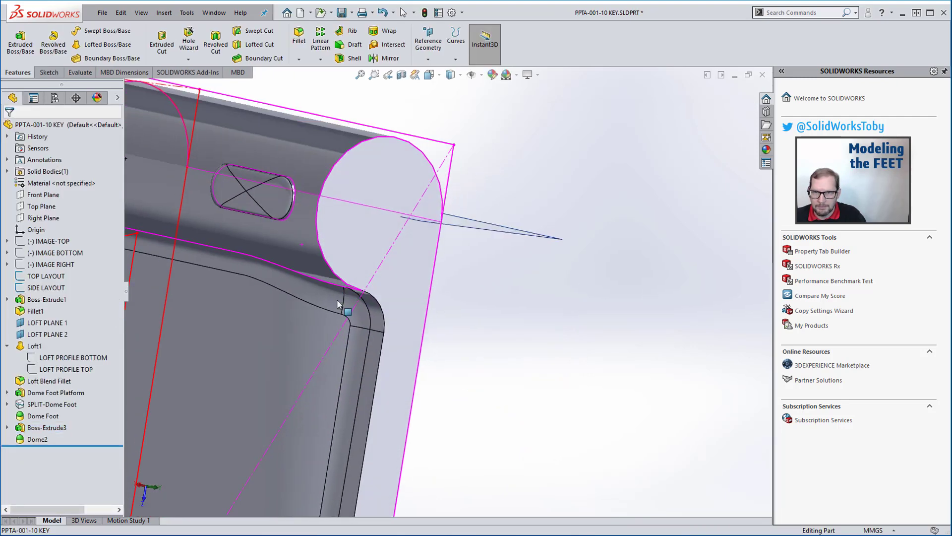
pyautogui.scroll(10, 376, 367)
pyautogui.scroll(-2, 494, 427)
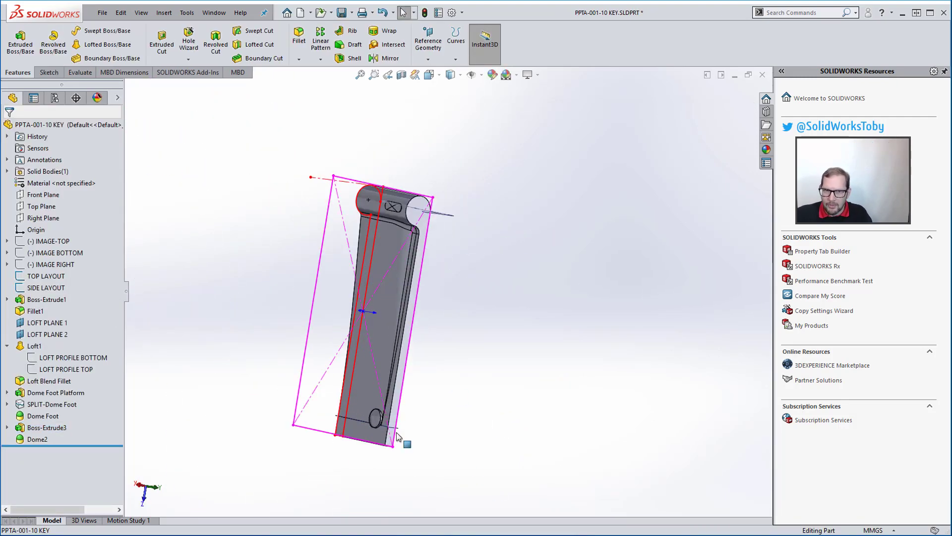
pyautogui.doubleClick(50, 428)
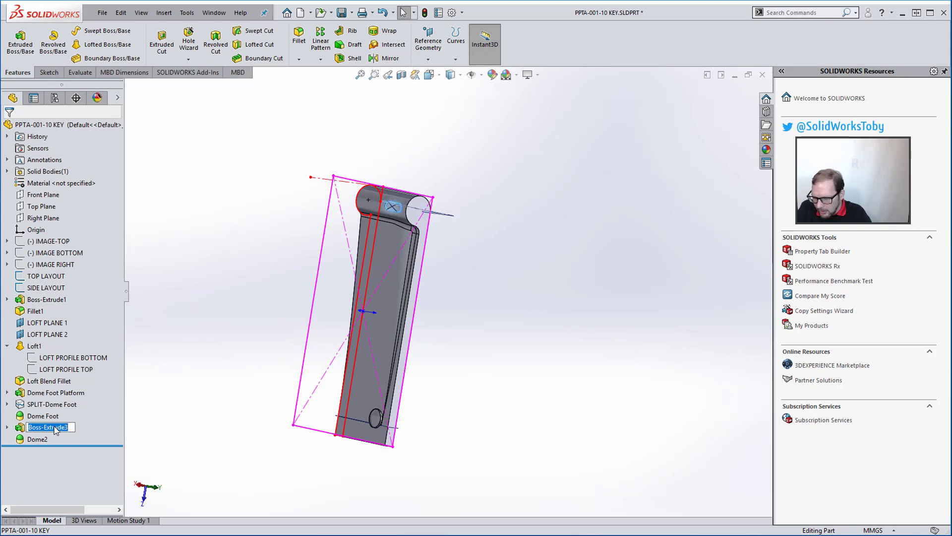
pyautogui.write('SLOT FO')
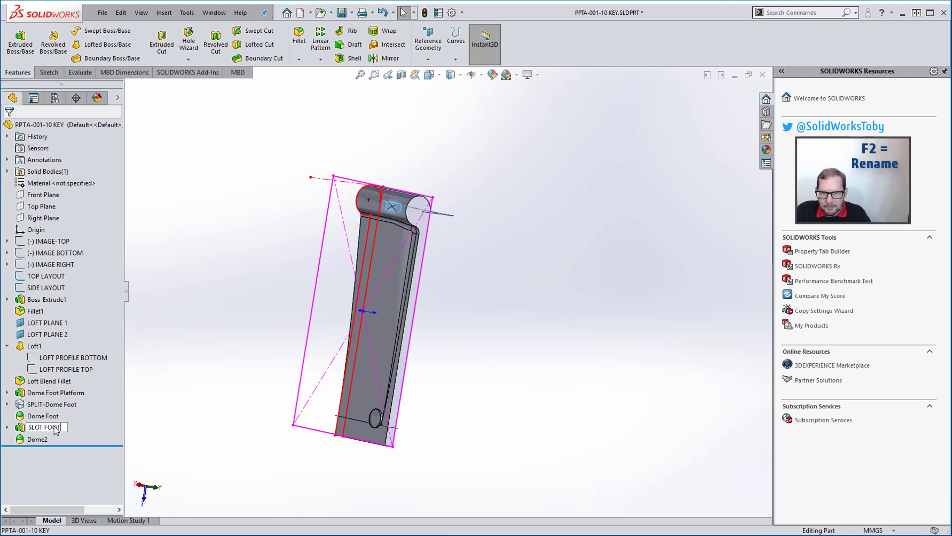
pyautogui.write('OT')
pyautogui.press('Return')
# Step: Rename the slot-shaped foot's dome feature as Dome SLOT FOOT
pyautogui.click(44, 438)
pyautogui.click(44, 438)
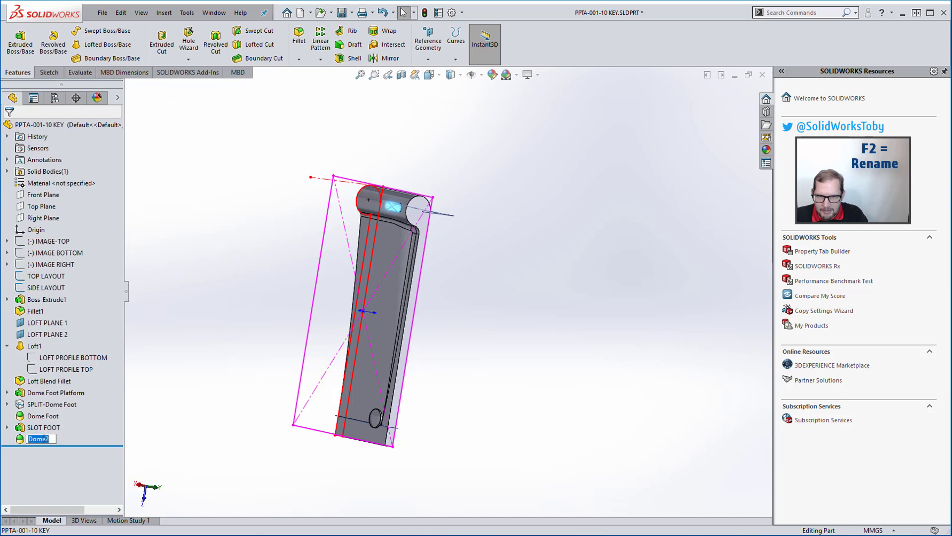
pyautogui.write('Dome S')
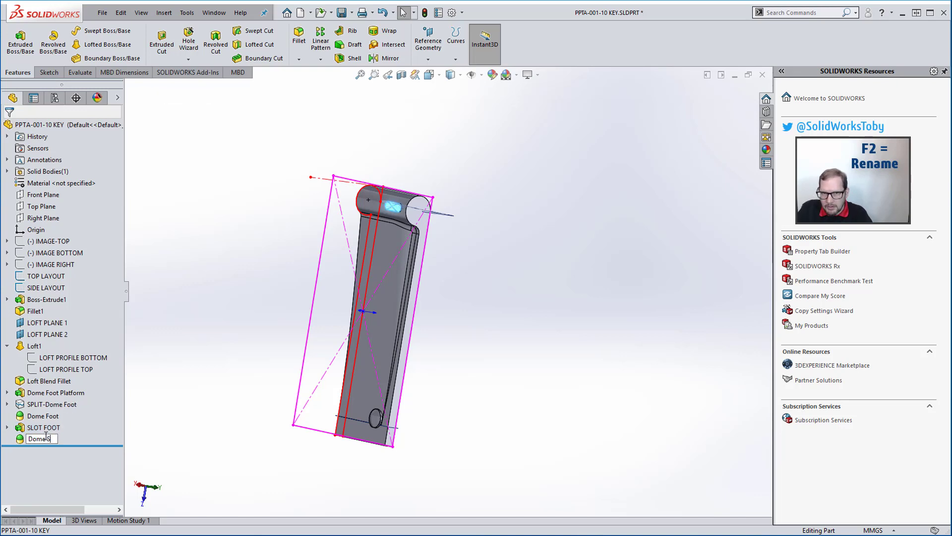
pyautogui.write('LOT FOOT')
pyautogui.press('Return')
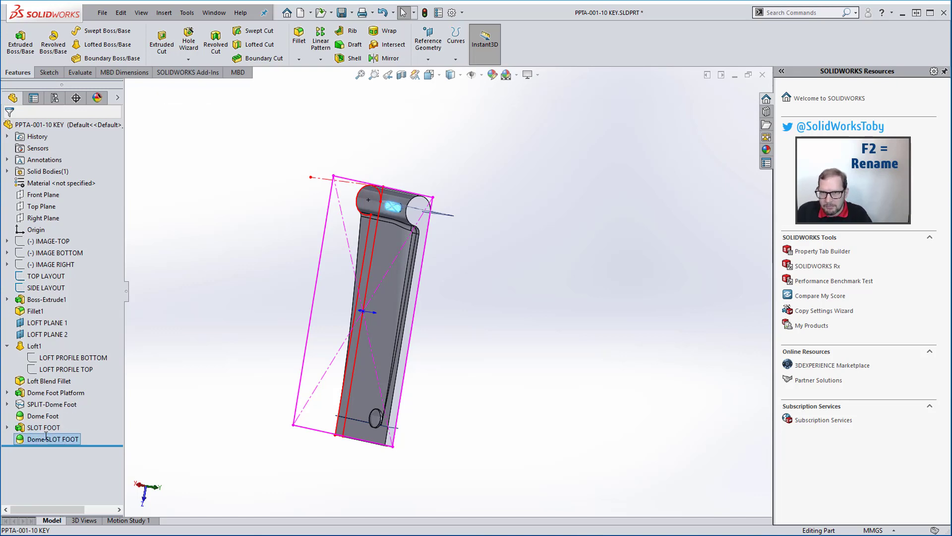
pyautogui.moveTo(459, 208); pyautogui.dragTo(571, 278, button='middle')
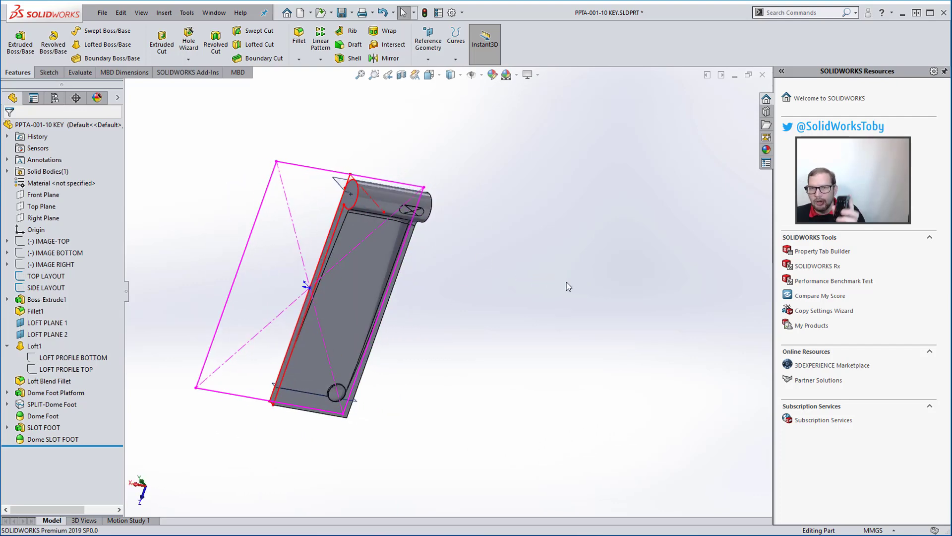
pyautogui.moveTo(324, 257); pyautogui.dragTo(378, 387, button='middle')
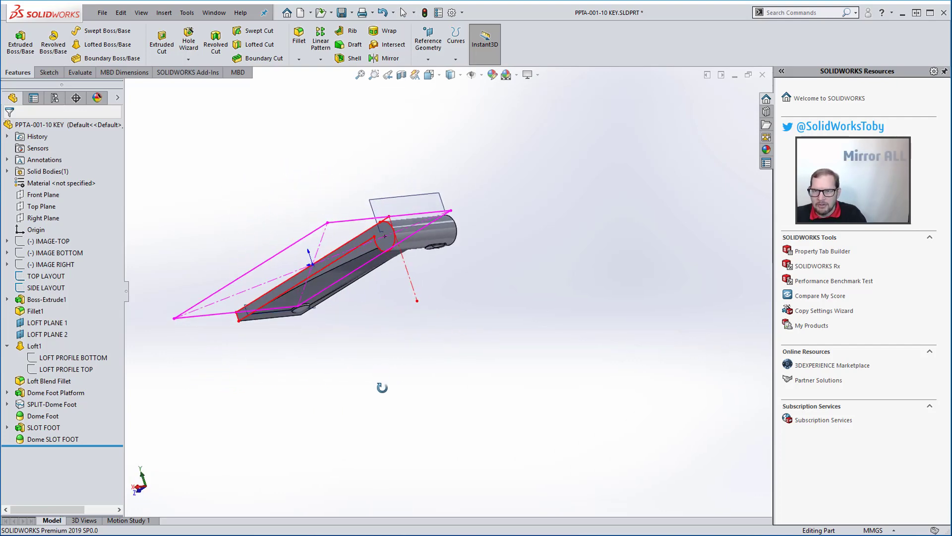
pyautogui.click(383, 58)
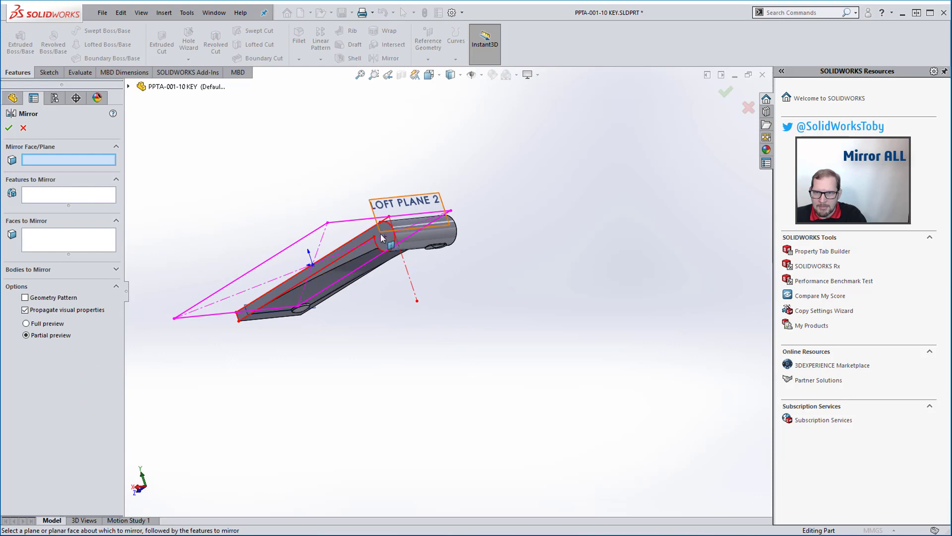
pyautogui.click(318, 268)
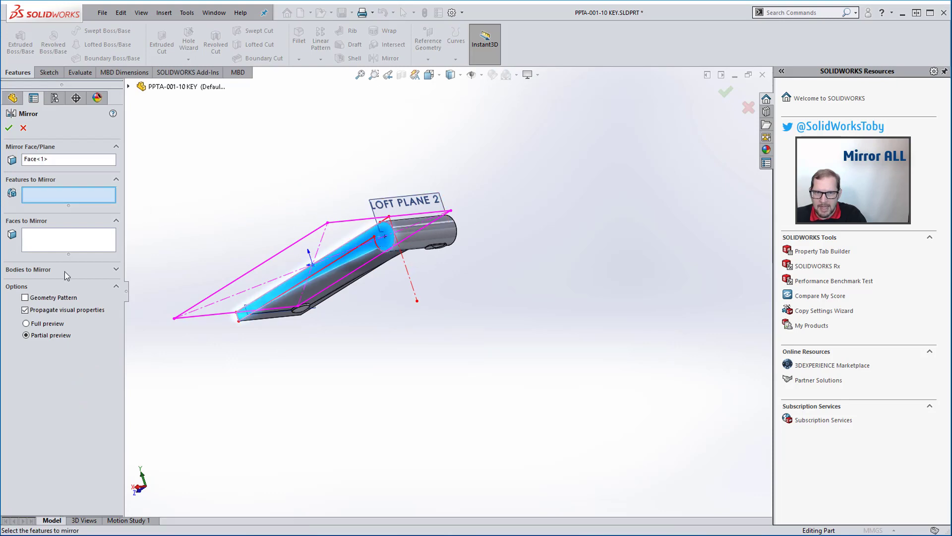
pyautogui.press('Escape')
# Step: Show the IMAGE-TOP reference sketch over the half body
pyautogui.moveTo(323, 325); pyautogui.dragTo(491, 407, button='middle')
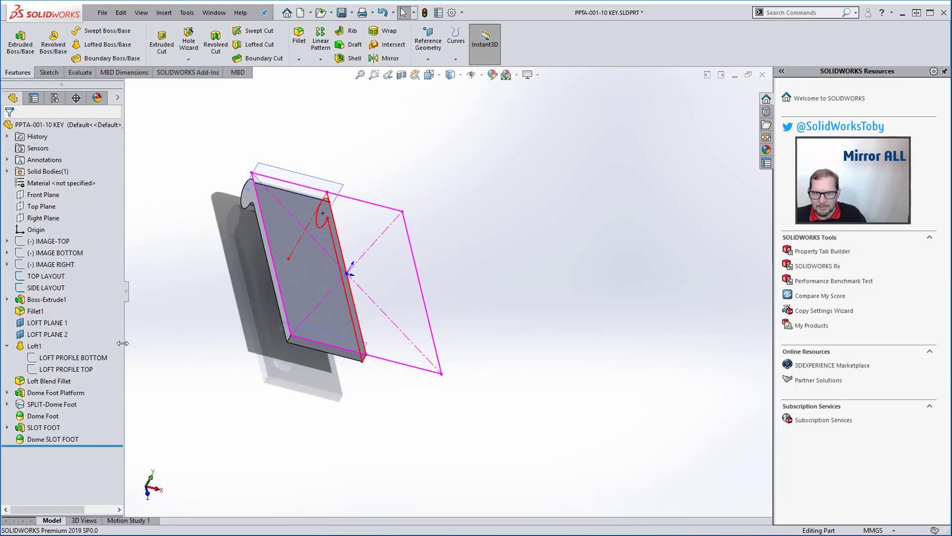
pyautogui.click(59, 241)
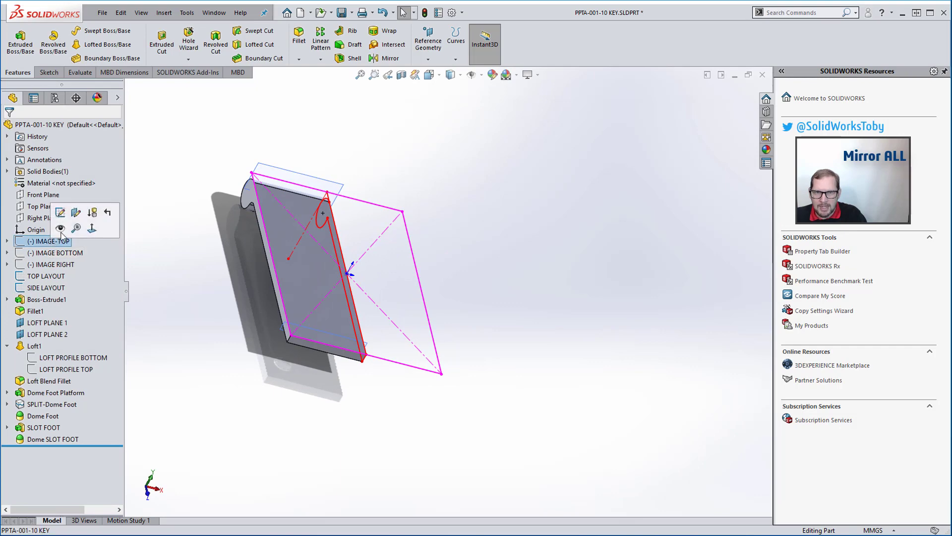
pyautogui.click(60, 229)
# Step: Fillet the vertical edge at the body's lower outer corner with an 8 mm radius, following the reference image
pyautogui.scroll(-8, 328, 353)
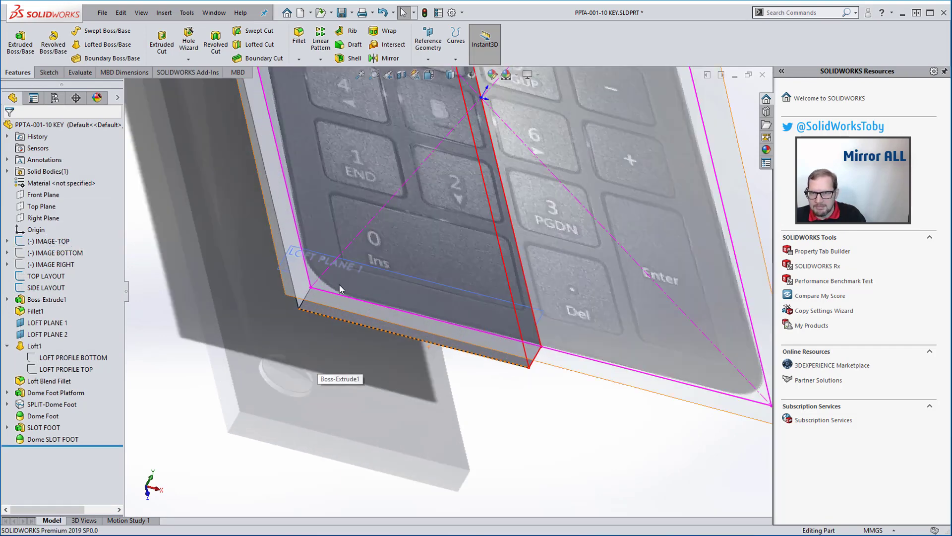
pyautogui.scroll(-3, 339, 288)
pyautogui.click(381, 311)
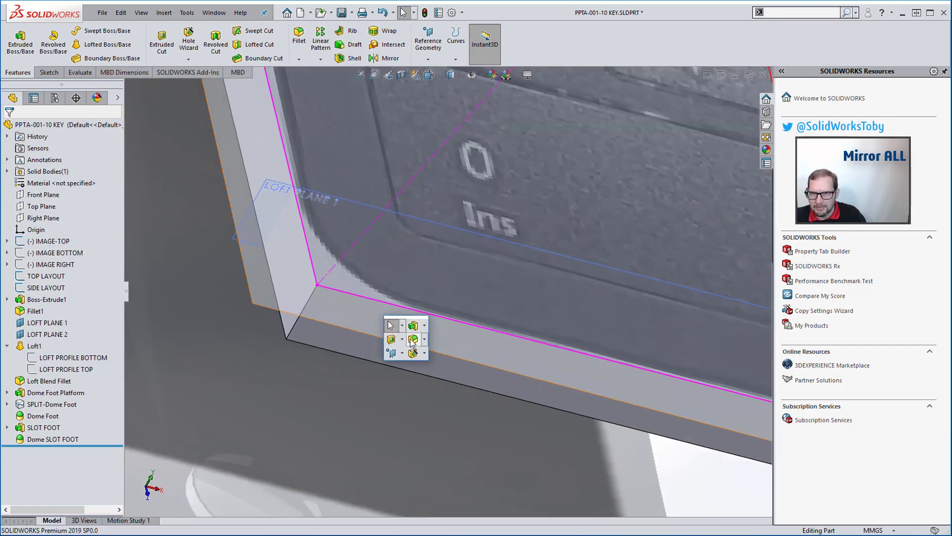
pyautogui.click(412, 340)
pyautogui.click(292, 328)
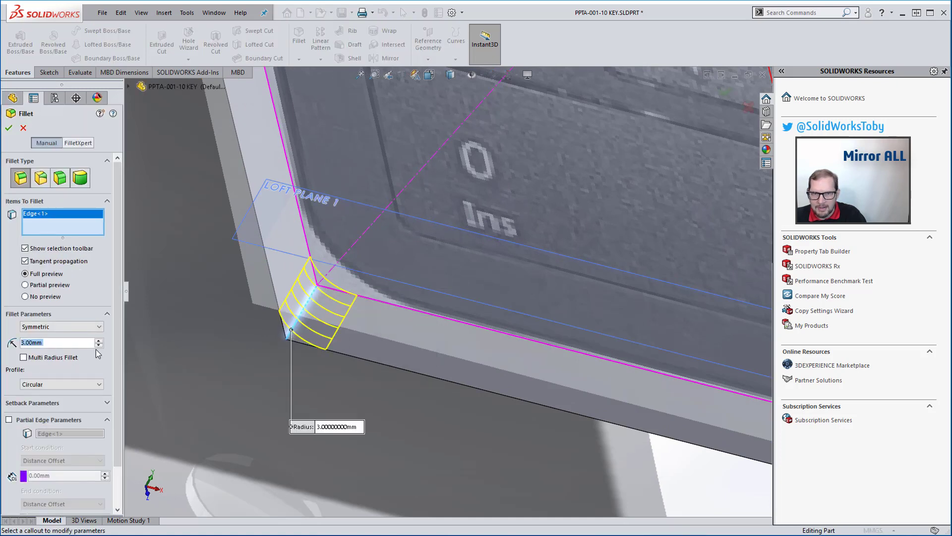
pyautogui.scroll(10, 100, 344)
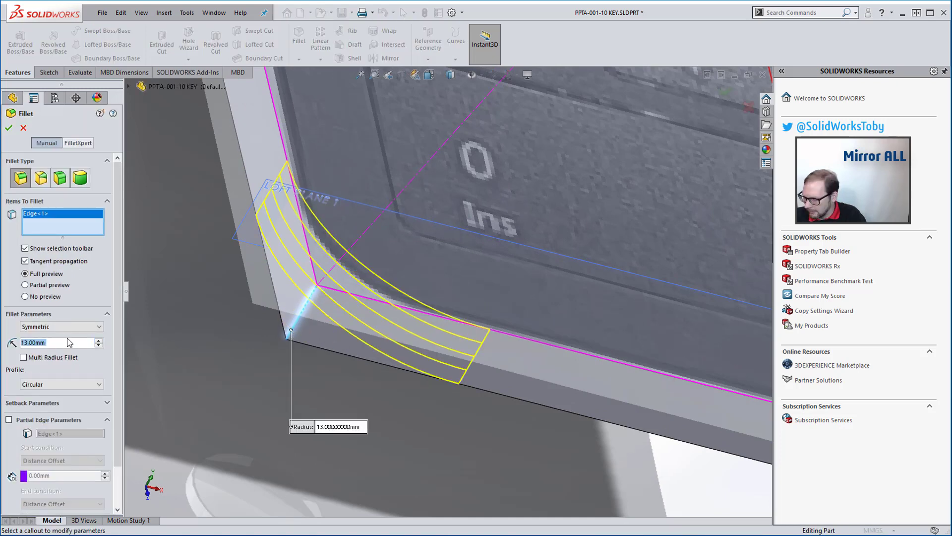
pyautogui.write('8')
pyautogui.press('Return')
pyautogui.moveTo(389, 406); pyautogui.dragTo(247, 416, button='middle')
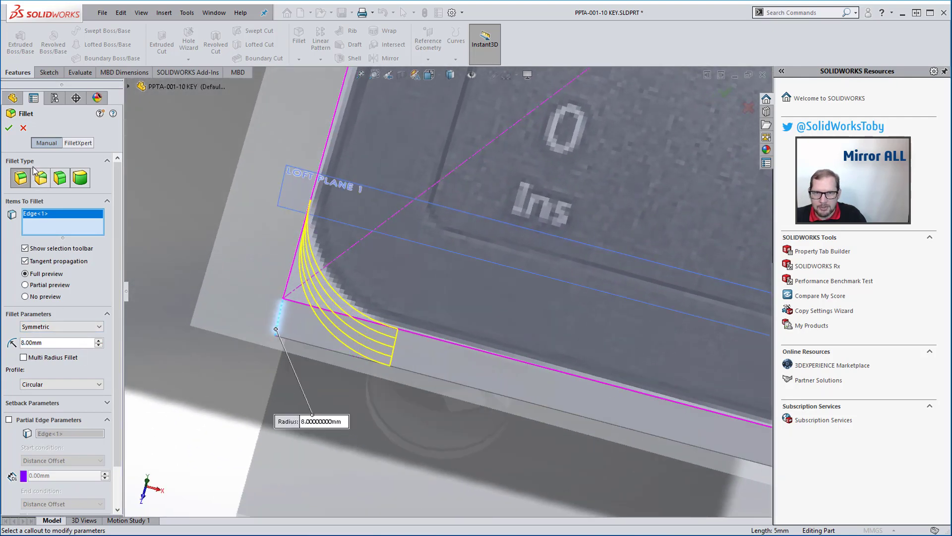
pyautogui.click(11, 128)
# Step: Hide the IMAGE-TOP reference sketch
pyautogui.scroll(10, 504, 347)
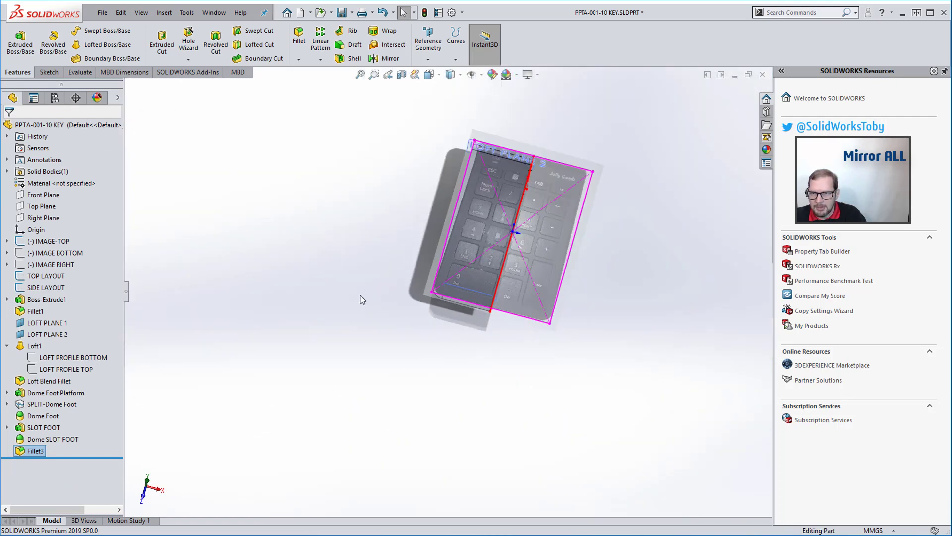
pyautogui.click(52, 241)
pyautogui.click(77, 218)
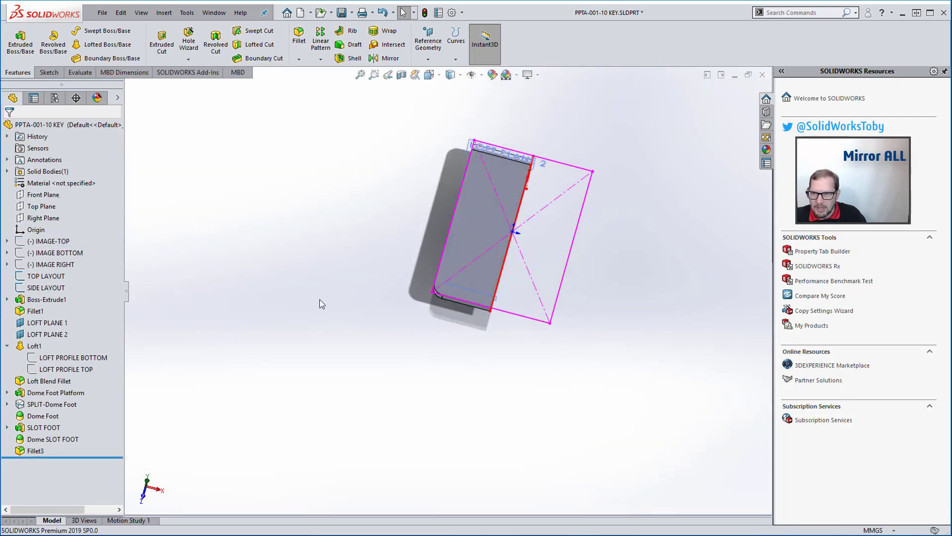
# Step: Mirror the half body as a solid body about its flat centre side face, merging the solids
pyautogui.moveTo(585, 293); pyautogui.dragTo(539, 249, button='middle')
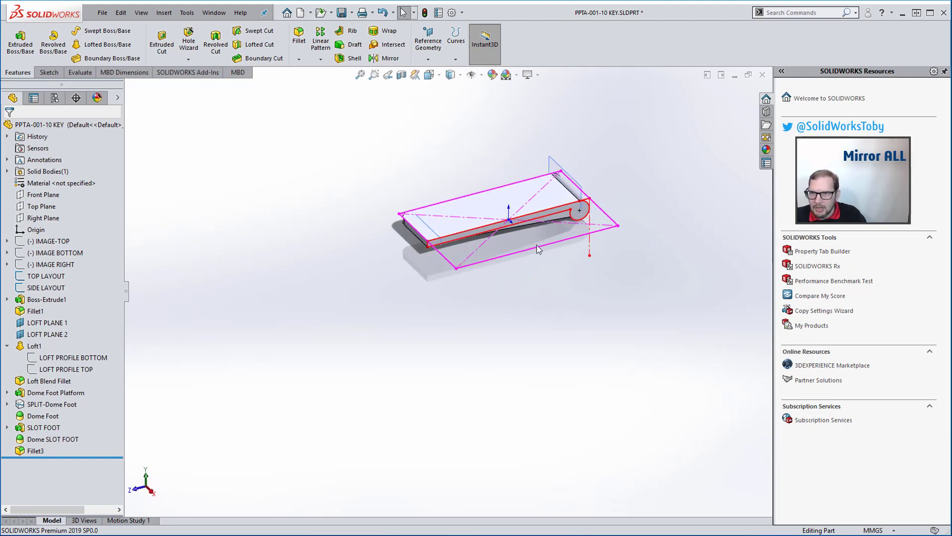
pyautogui.scroll(-3, 546, 198)
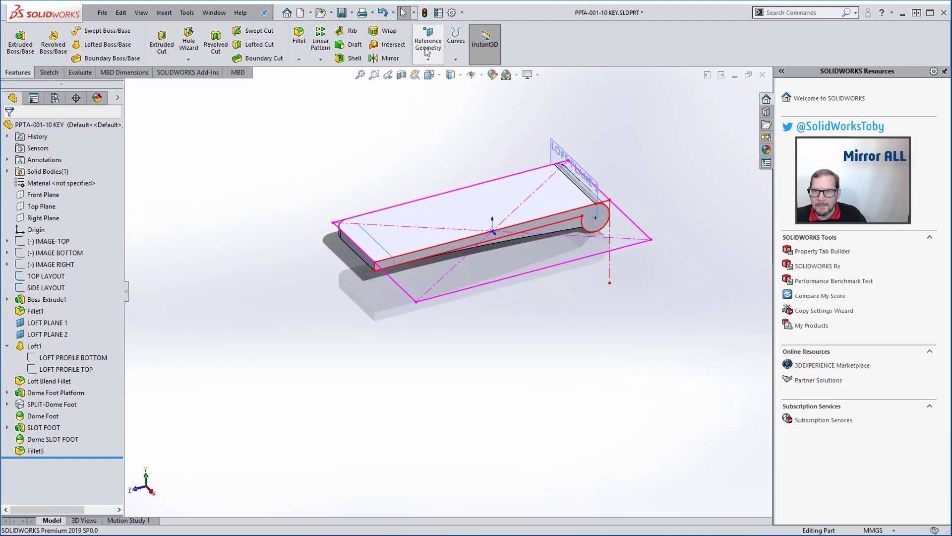
pyautogui.click(386, 58)
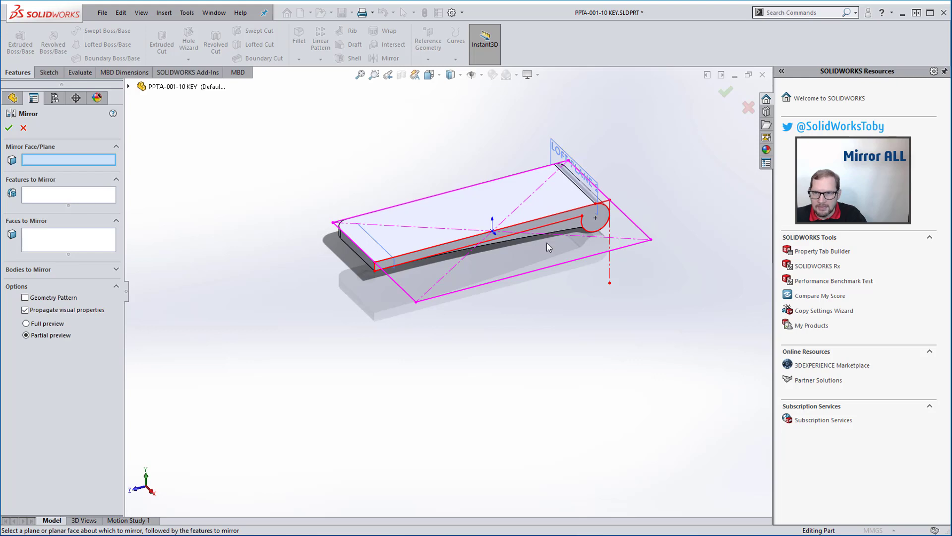
pyautogui.click(576, 232)
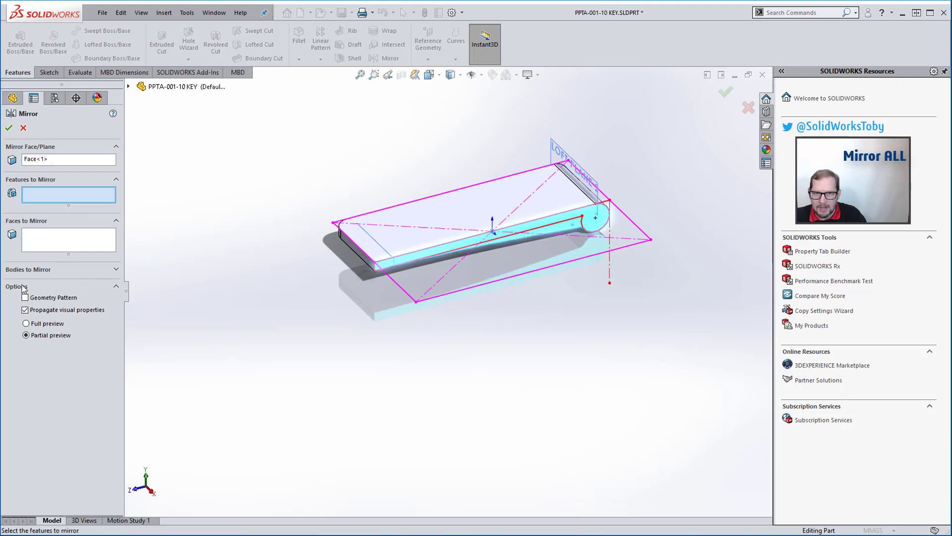
pyautogui.click(41, 270)
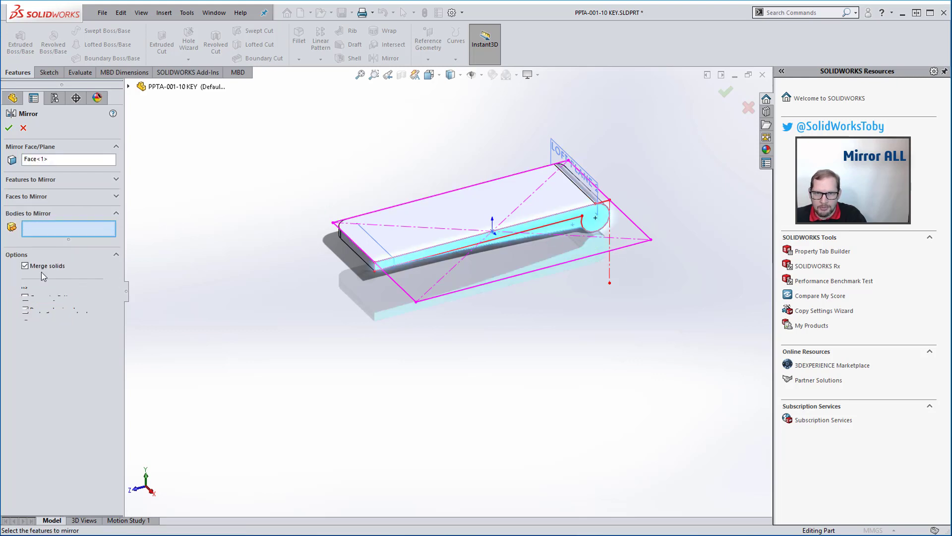
pyautogui.click(443, 229)
pyautogui.rightClick(443, 229)
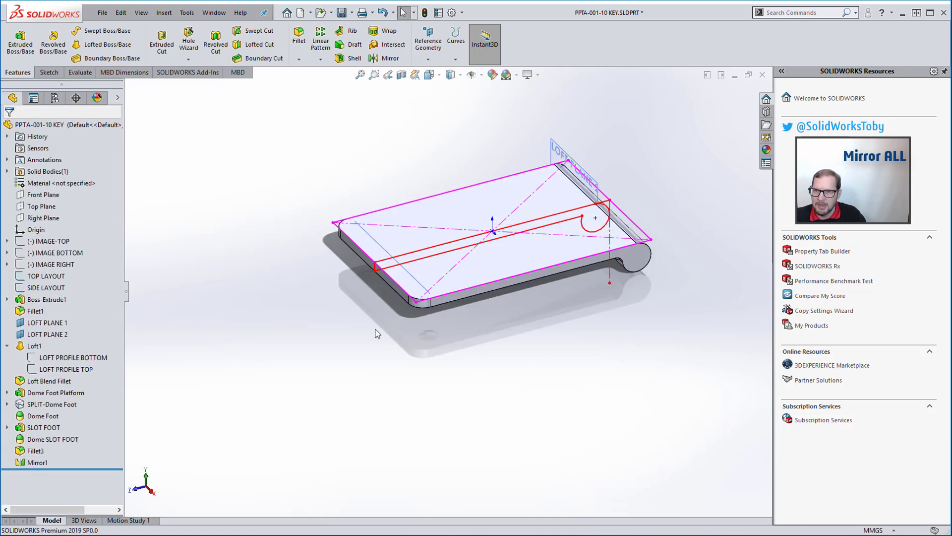
# Step: Rename the mirror feature as MIRROR ALL
pyautogui.doubleClick(35, 462)
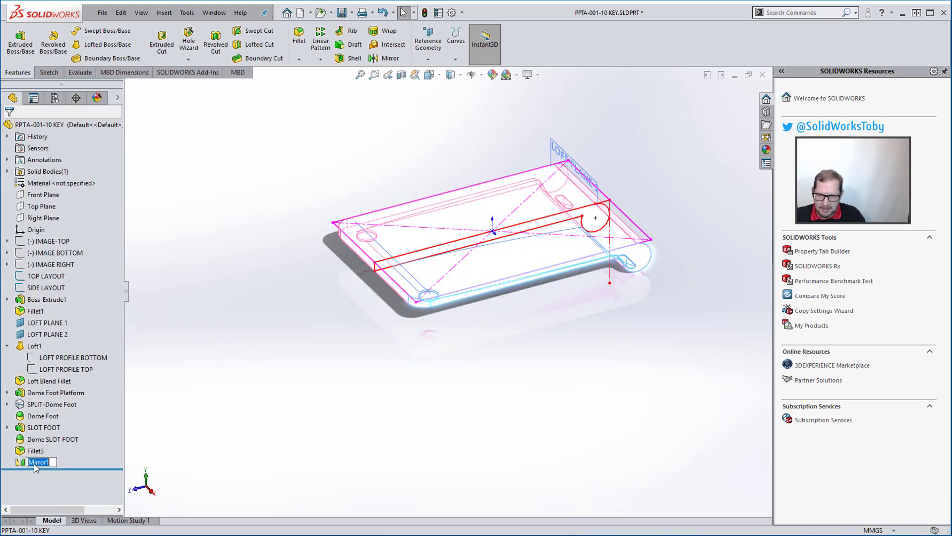
pyautogui.write('MIRRO')
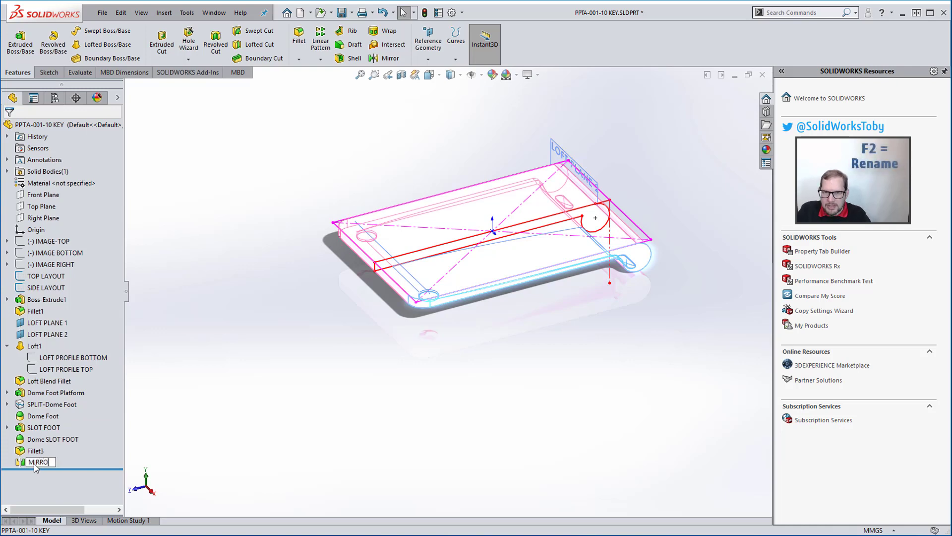
pyautogui.write('R ALL')
pyautogui.press('Return')
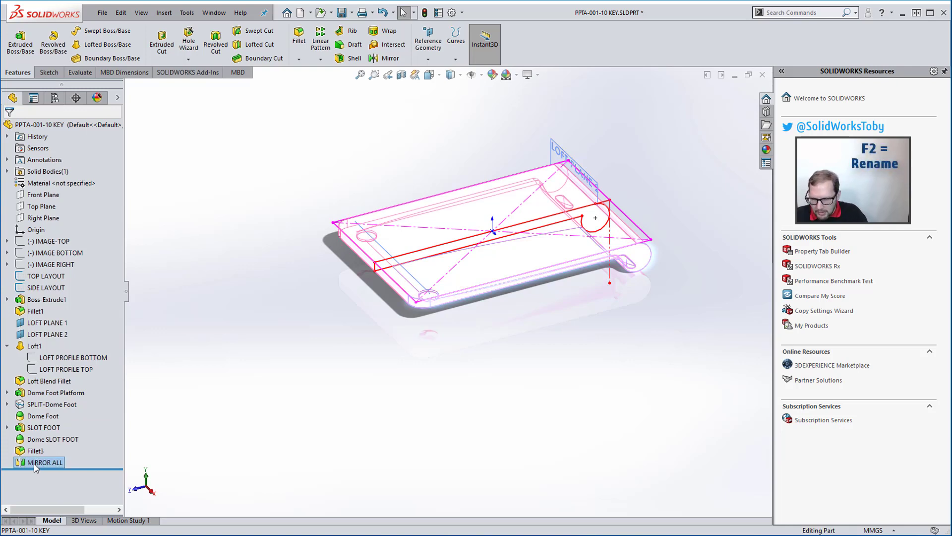
# Step: Rename the corner fillet feature as Lower Corner Fillet and save the part
pyautogui.doubleClick(43, 451)
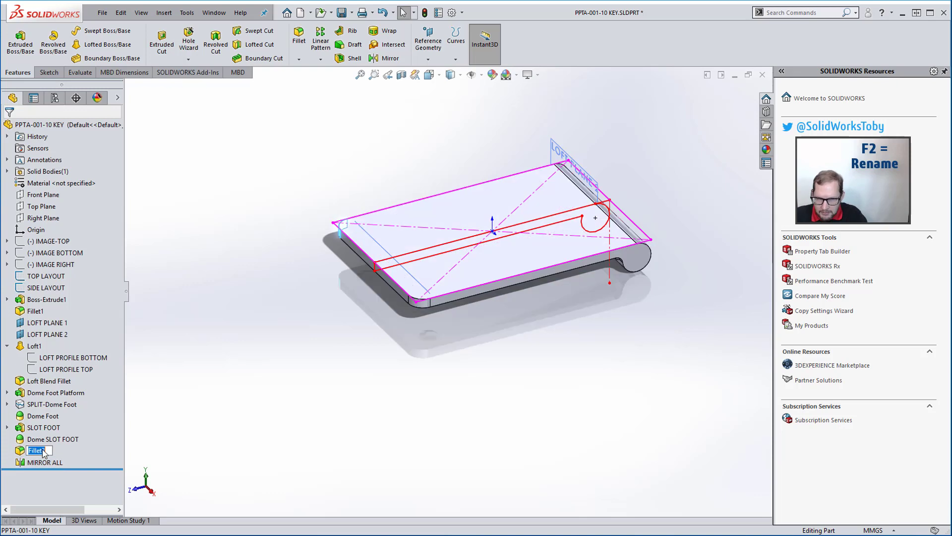
pyautogui.write('Lower Cor')
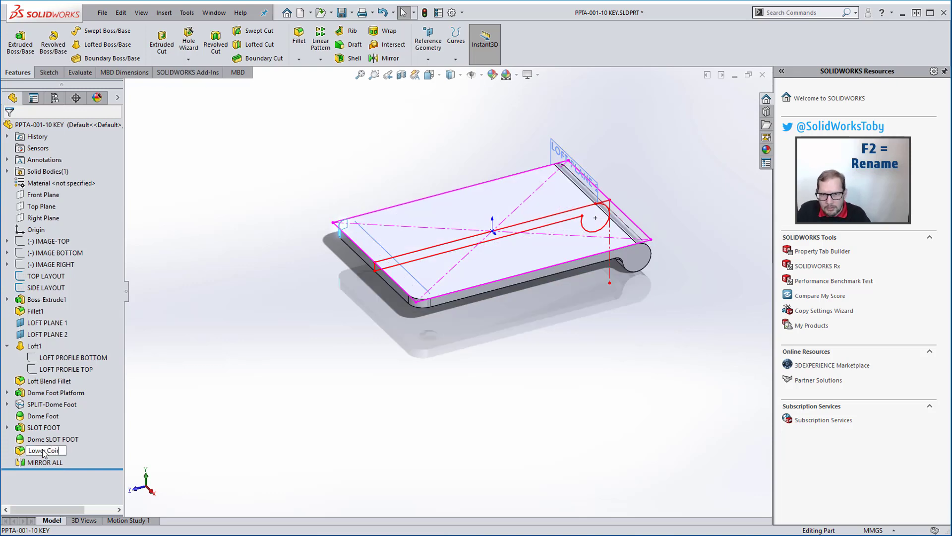
pyautogui.write('ner Fillet')
pyautogui.press('Return')
pyautogui.hotkey('ctrl', 's')
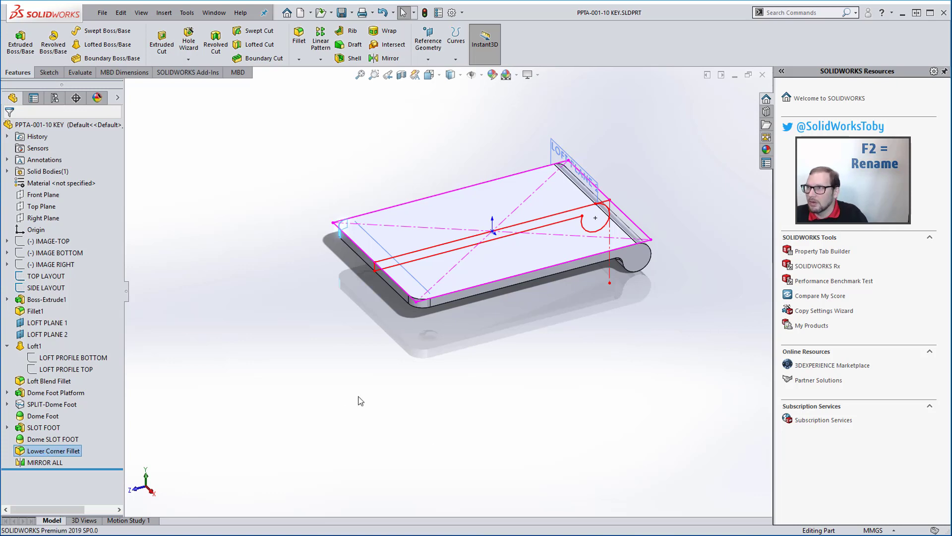
# Step: Hide the SIDE LAYOUT sketch and the planes LOFT PLANE 2 and LOFT PLANE 1
pyautogui.click(364, 392)
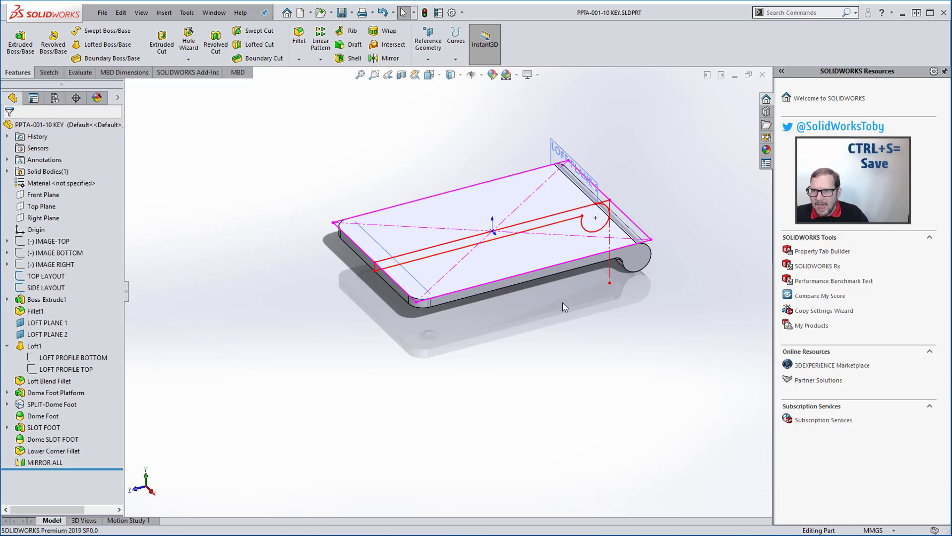
pyautogui.click(530, 229)
pyautogui.click(574, 200)
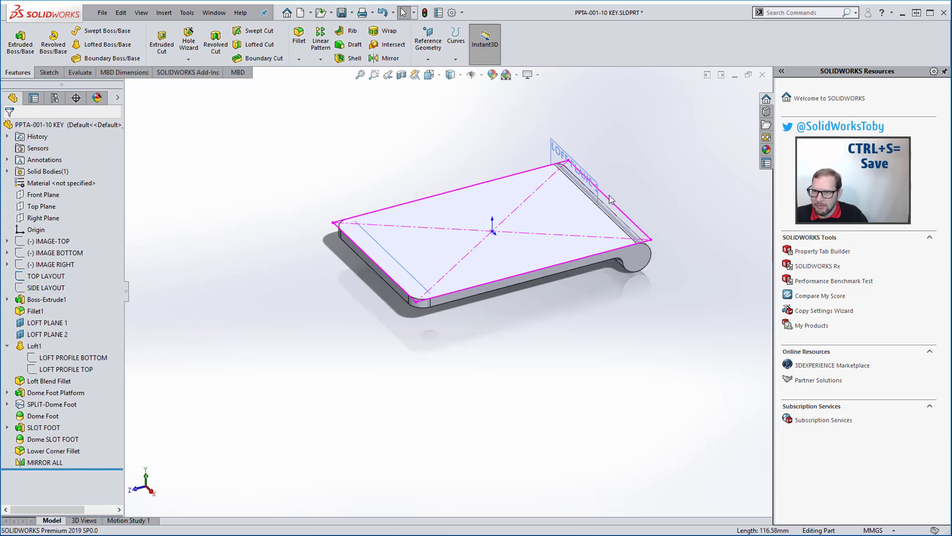
pyautogui.click(558, 149)
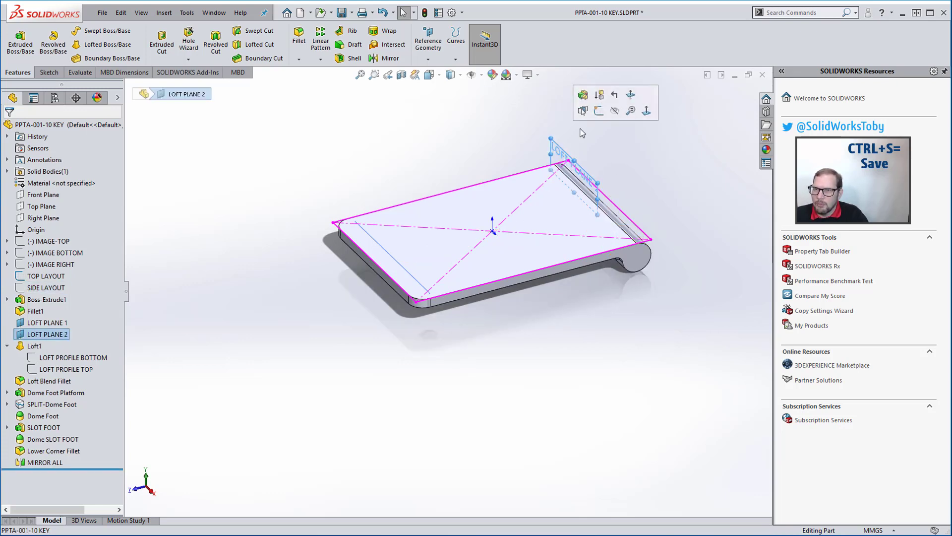
pyautogui.click(615, 110)
pyautogui.click(380, 245)
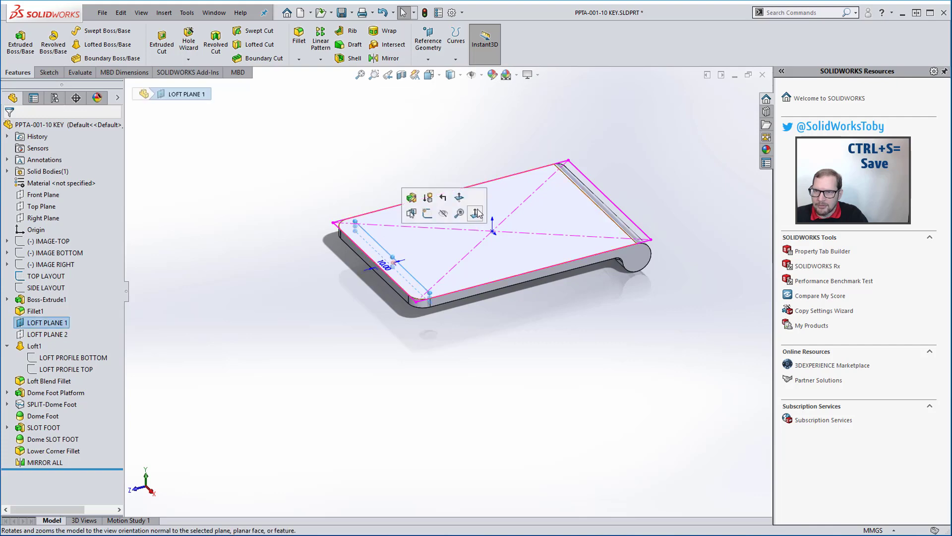
pyautogui.click(453, 220)
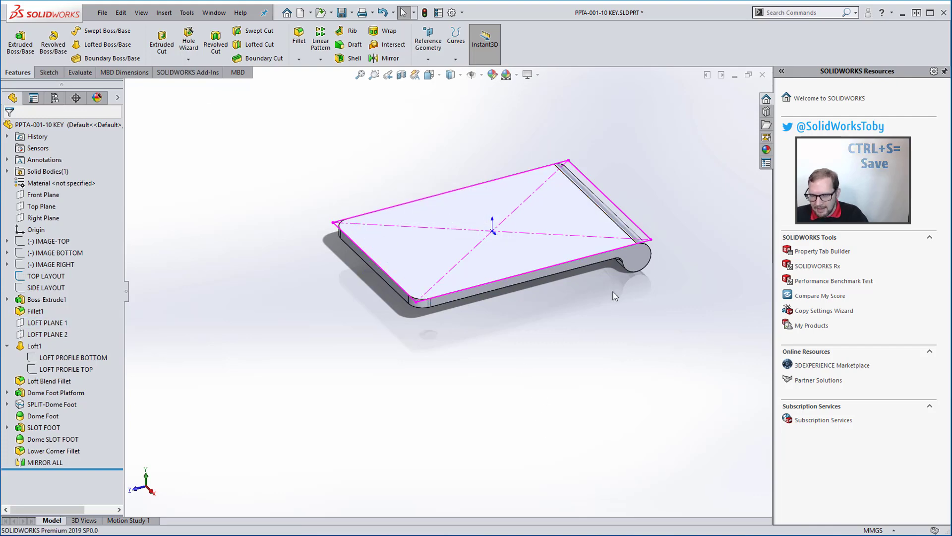
# Step: View the mirrored body from the standard bottom, front and top directions
pyautogui.hotkey('ctrl', '6')
pyautogui.hotkey('ctrl', '1')
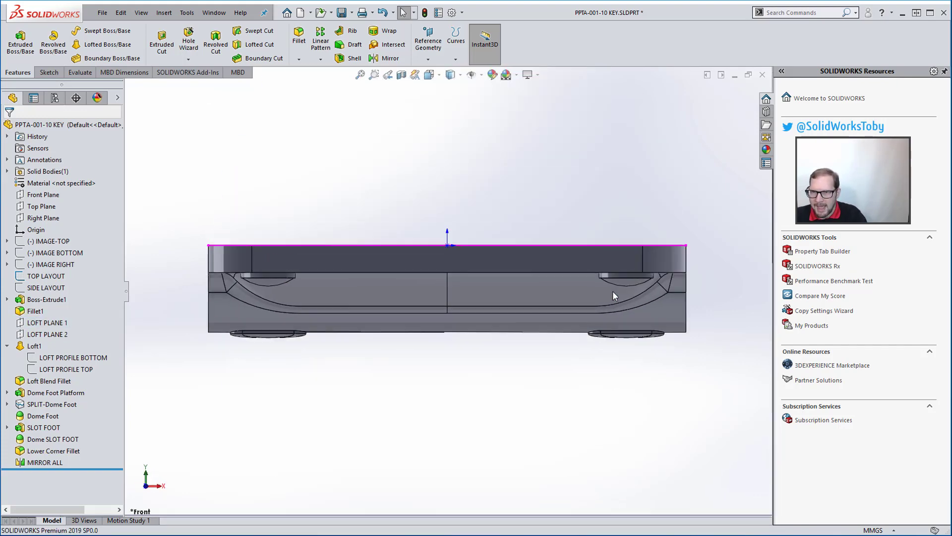
pyautogui.hotkey('ctrl', '5')
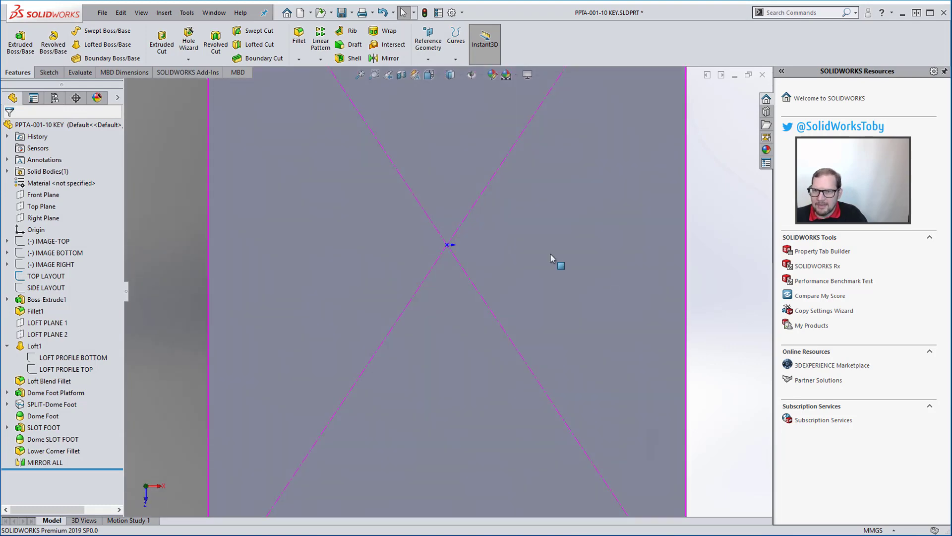
# Step: Show the IMAGE-TOP reference picture sketch over the body's top face
pyautogui.press('f')
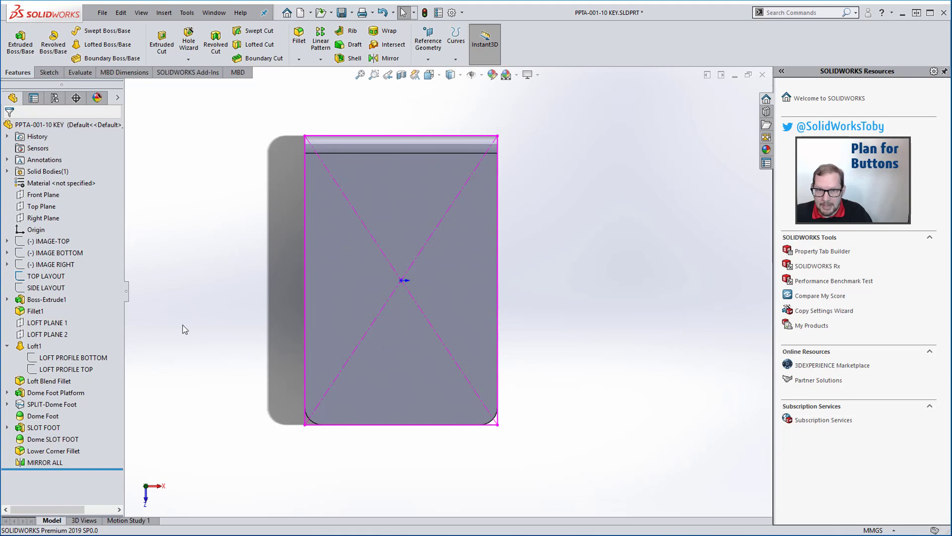
pyautogui.click(71, 242)
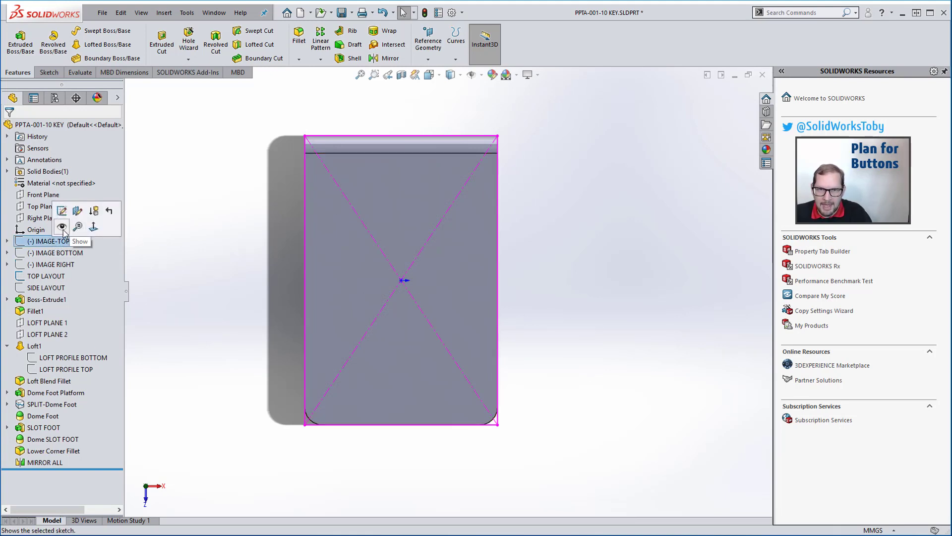
pyautogui.click(62, 227)
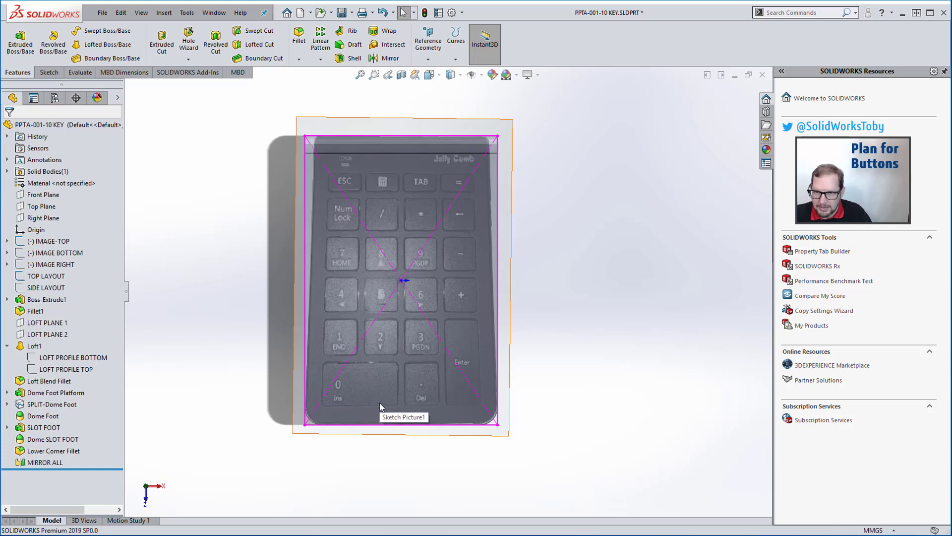
pyautogui.scroll(-2, 374, 406)
pyautogui.click(391, 360)
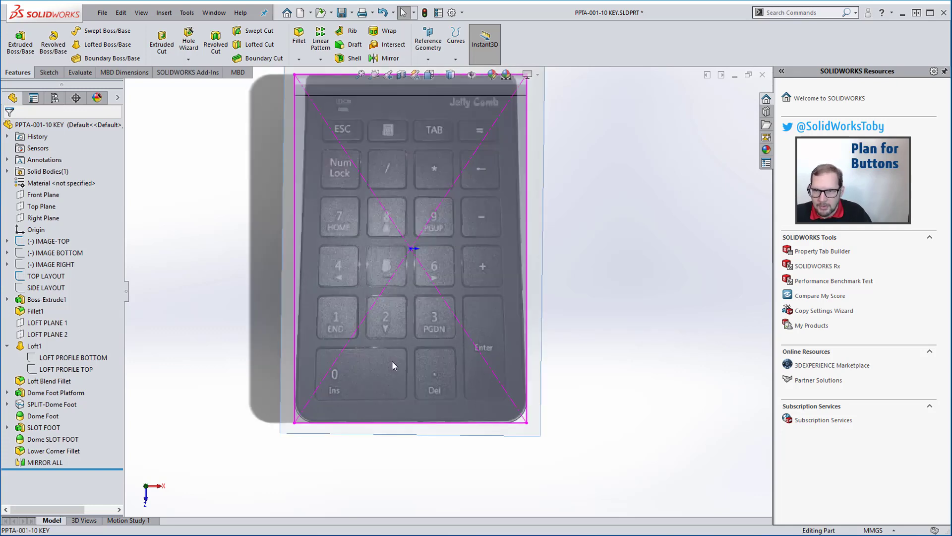
# Step: Hide the IMAGE-TOP sketch and start a new sketch on the body's flat top face
pyautogui.click(58, 240)
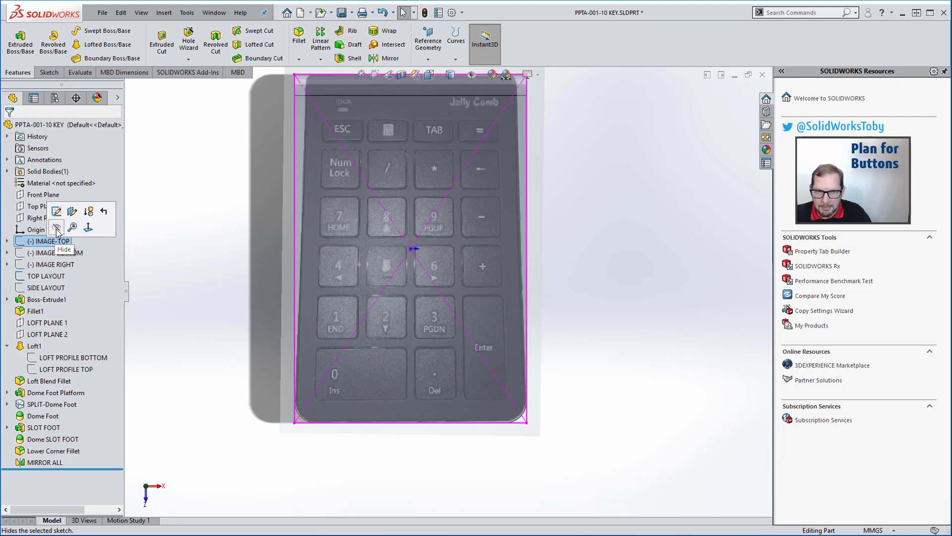
pyautogui.click(57, 225)
pyautogui.click(377, 371)
pyautogui.click(423, 341)
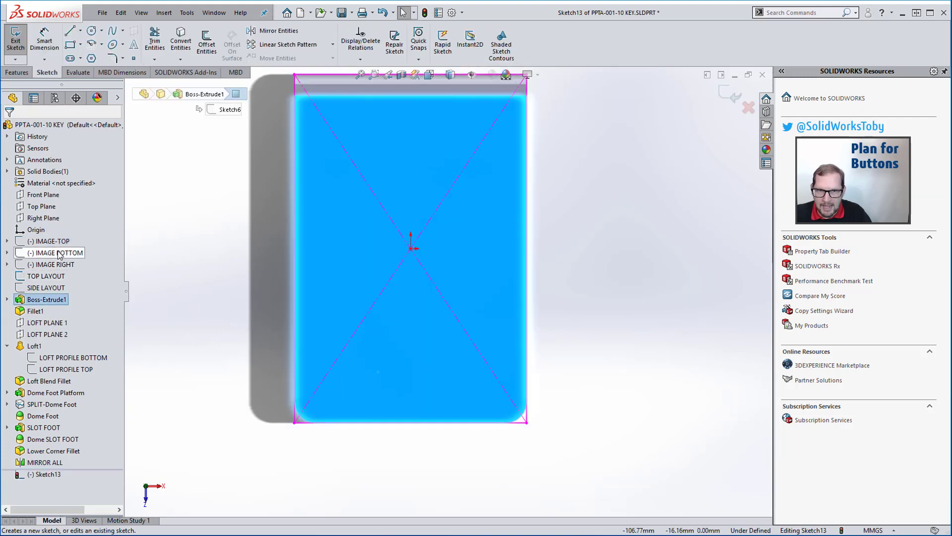
# Step: With IMAGE-TOP shown again, place two sketch points on the 0 key and one each on the Del key and lower Enter key
pyautogui.click(133, 58)
pyautogui.scroll(-4, 391, 349)
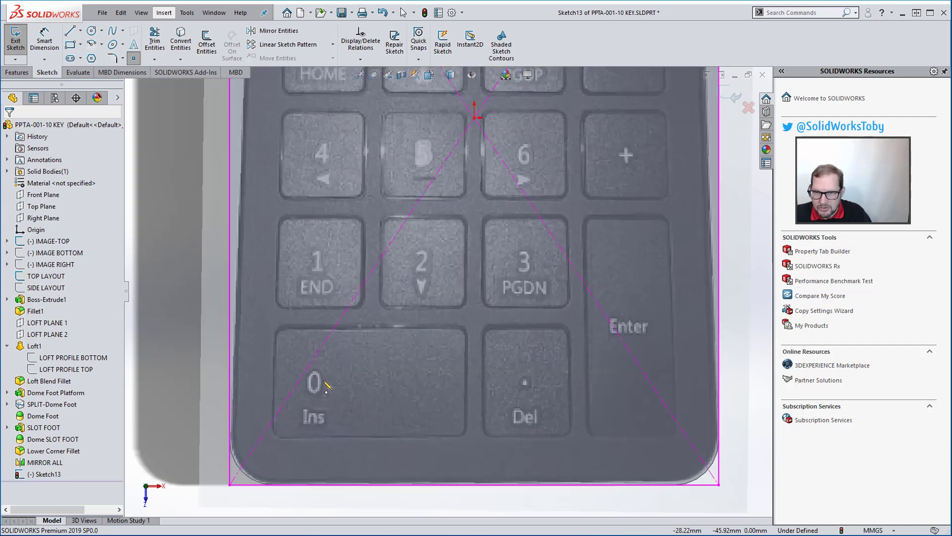
pyautogui.click(320, 380)
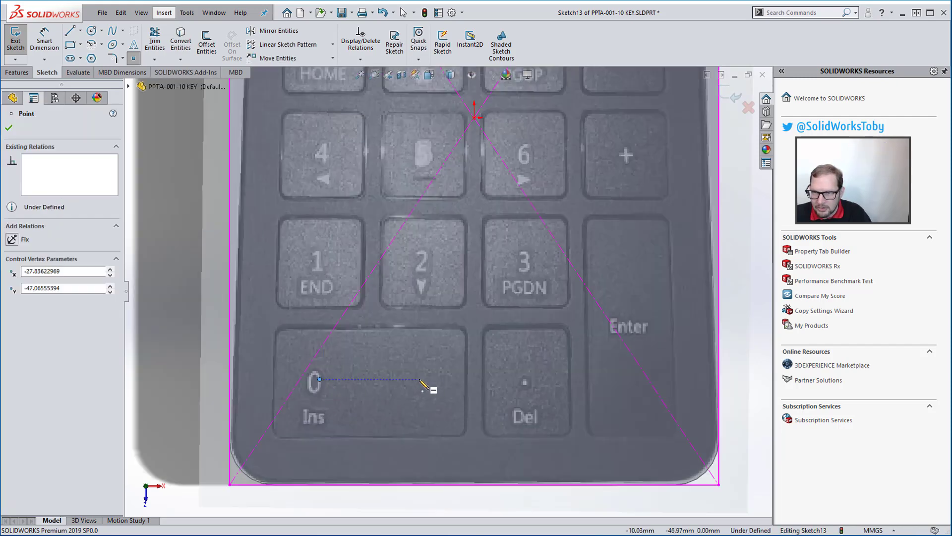
pyautogui.click(419, 379)
pyautogui.click(526, 383)
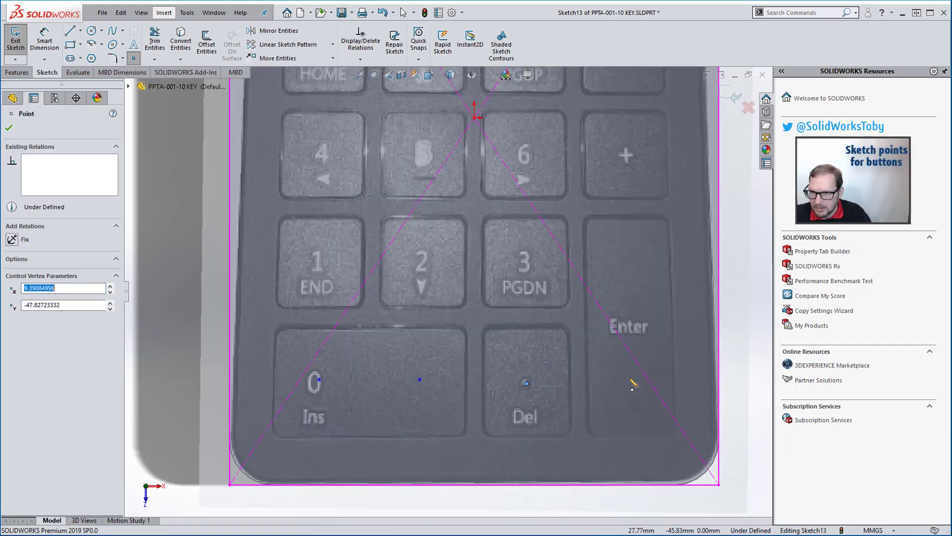
pyautogui.click(632, 379)
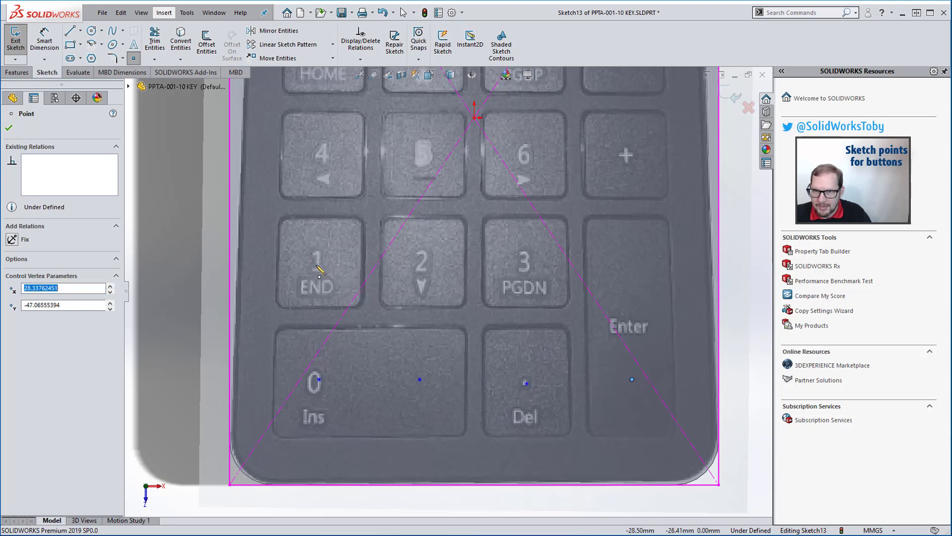
# Step: Place sketch points on the 1, 2 and 3 keys and on the upper part of the Enter key
pyautogui.click(320, 259)
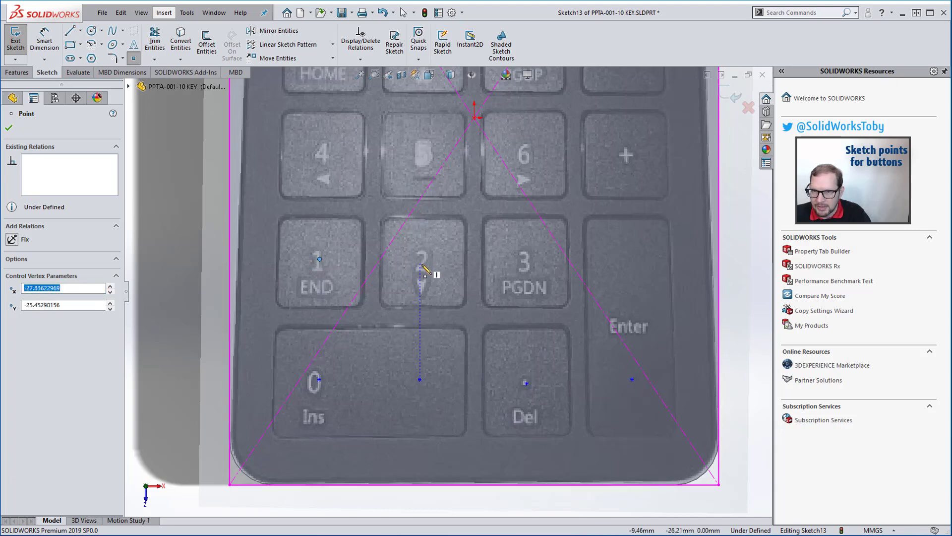
pyautogui.click(419, 264)
pyautogui.click(527, 258)
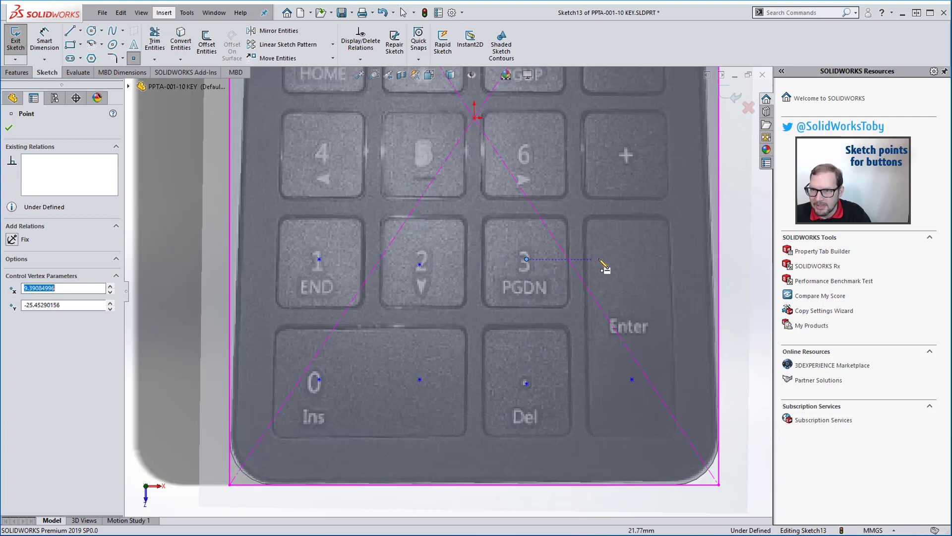
pyautogui.click(628, 259)
# Step: Place sketch points on the 4, 5, 6 and + keys, horizontally aligned with each other
pyautogui.scroll(3, 397, 319)
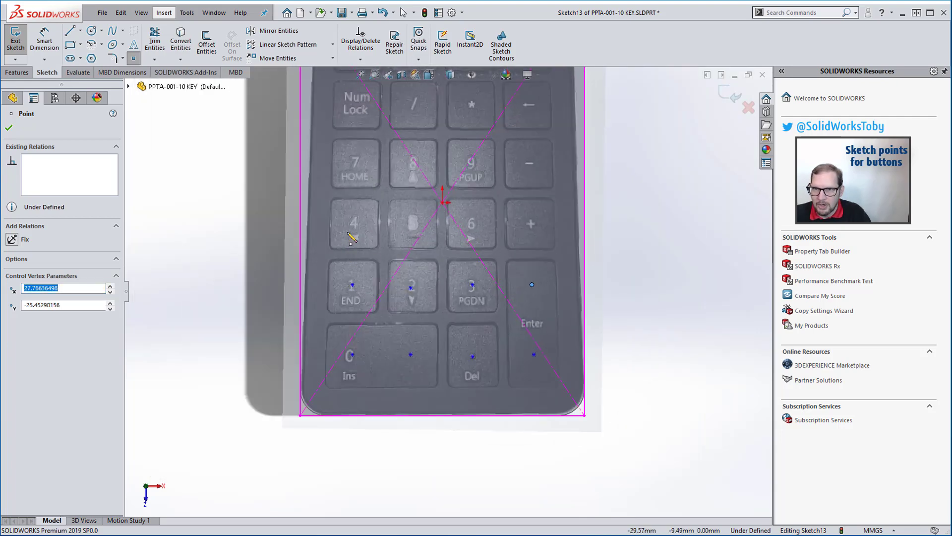
pyautogui.click(353, 224)
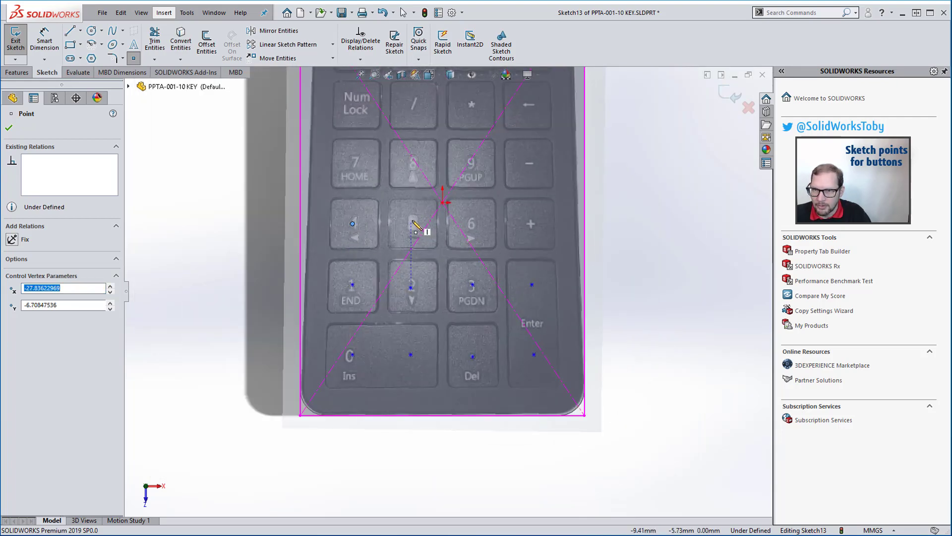
pyautogui.click(411, 224)
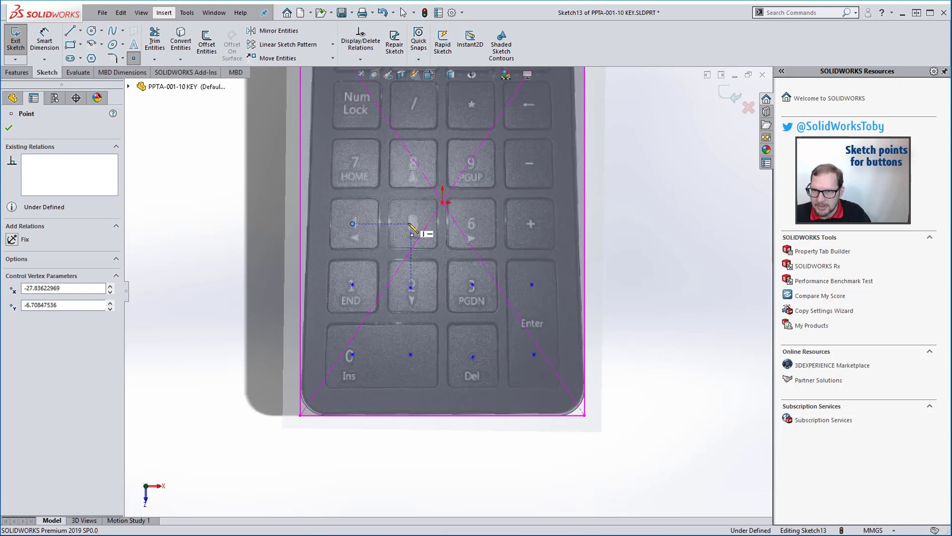
pyautogui.click(473, 224)
pyautogui.click(531, 224)
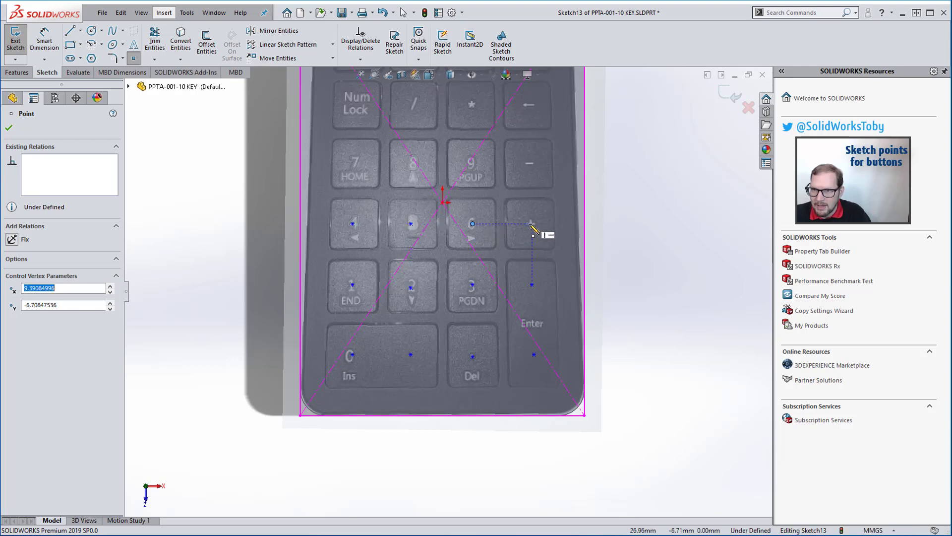
# Step: Place horizontally aligned sketch points on the 7, 8, 9 and - keys, replacing the 8 key's point that snapped to the diagonal
pyautogui.click(353, 164)
pyautogui.scroll(-2, 414, 164)
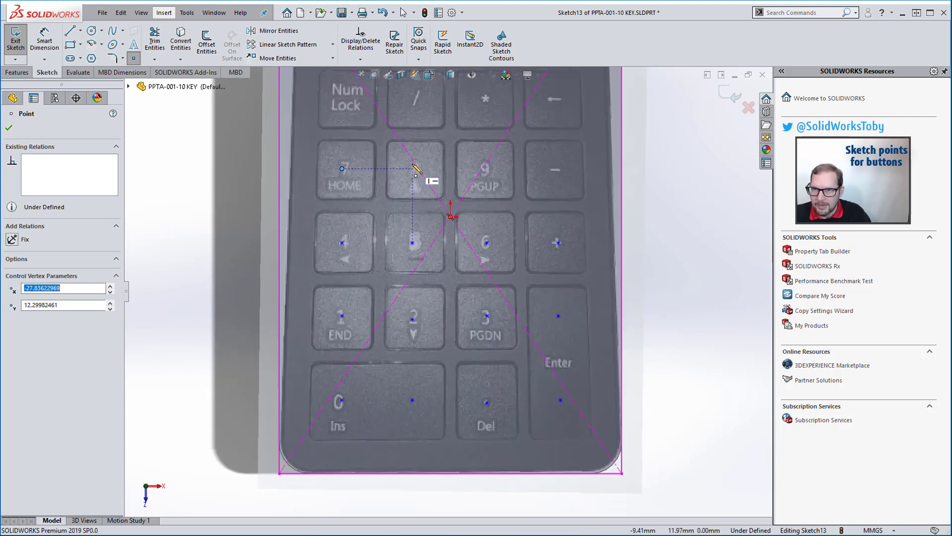
pyautogui.click(415, 162)
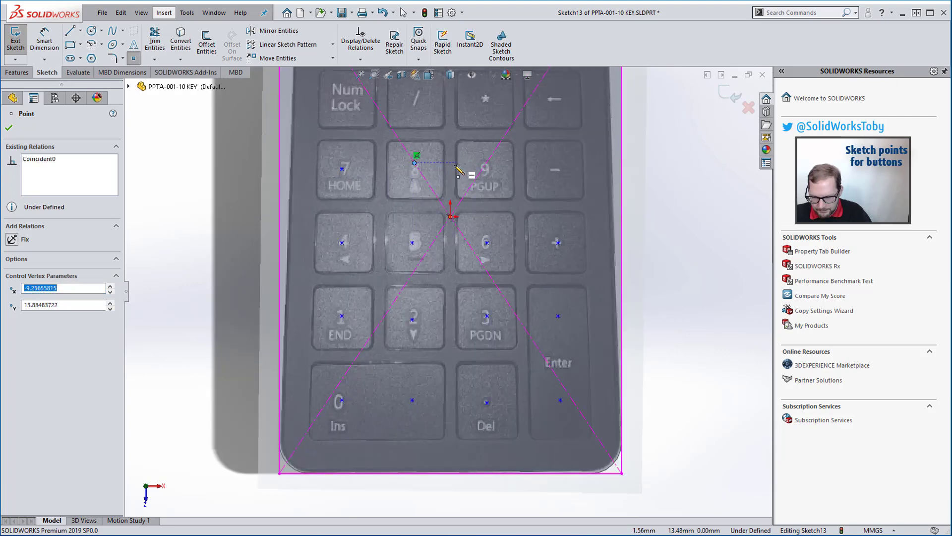
pyautogui.hotkey('ctrl', 'z')
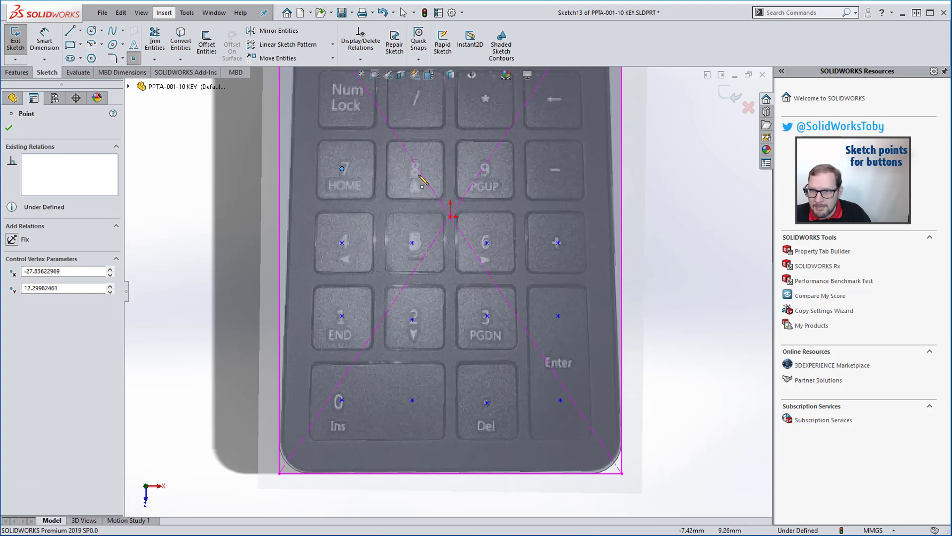
pyautogui.click(413, 169)
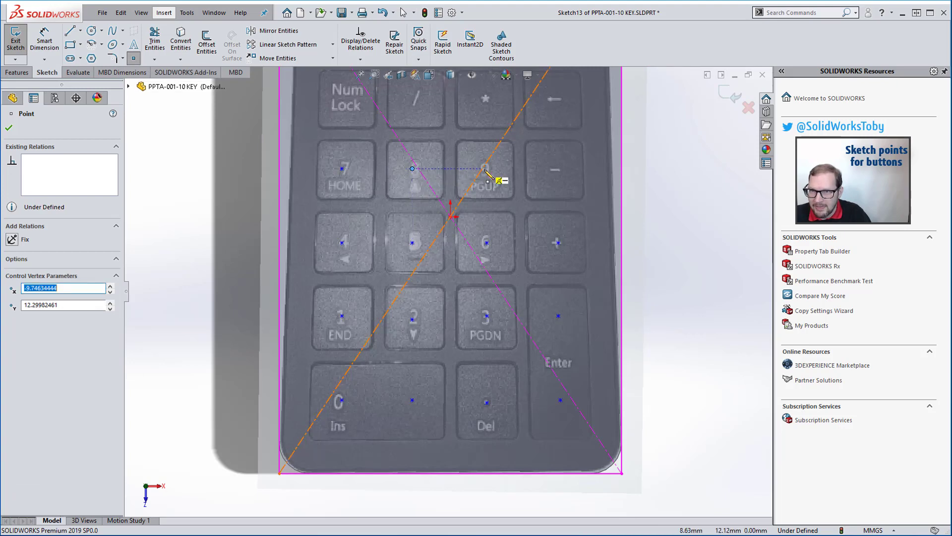
pyautogui.click(487, 168)
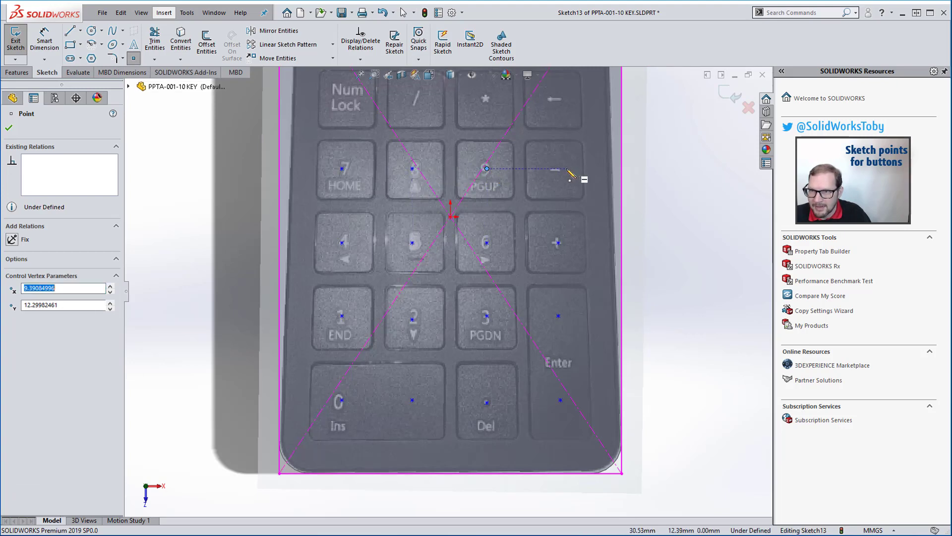
pyautogui.click(558, 169)
# Step: Place sketch points on the Num Lock, /, * and backspace arrow keys, and finish placing points
pyautogui.scroll(2, 536, 167)
pyautogui.scroll(-3, 452, 137)
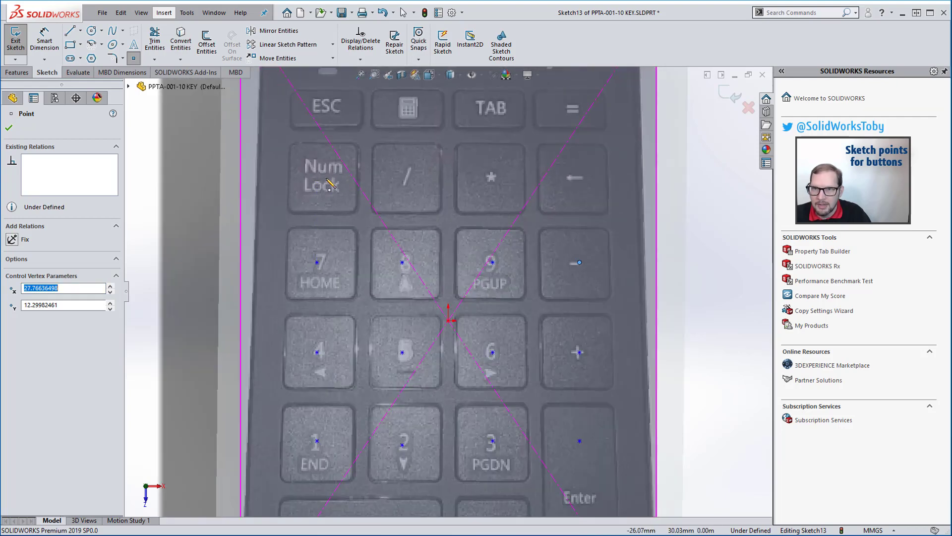
pyautogui.click(317, 177)
pyautogui.click(410, 178)
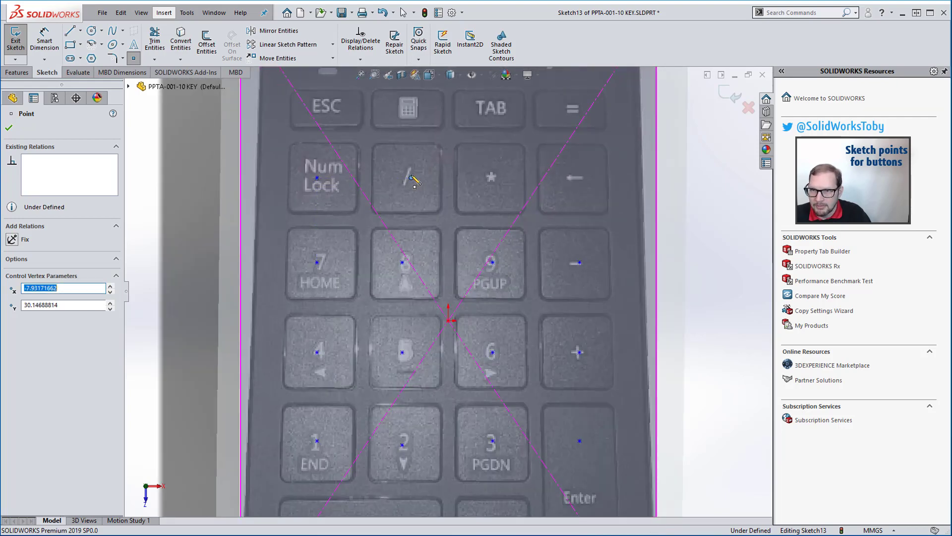
pyautogui.click(492, 177)
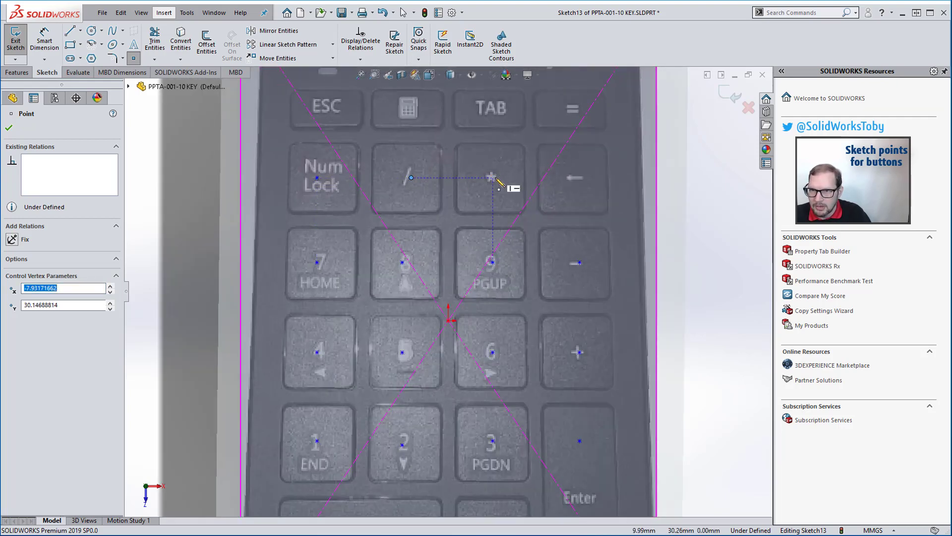
pyautogui.click(579, 174)
pyautogui.press('Escape')
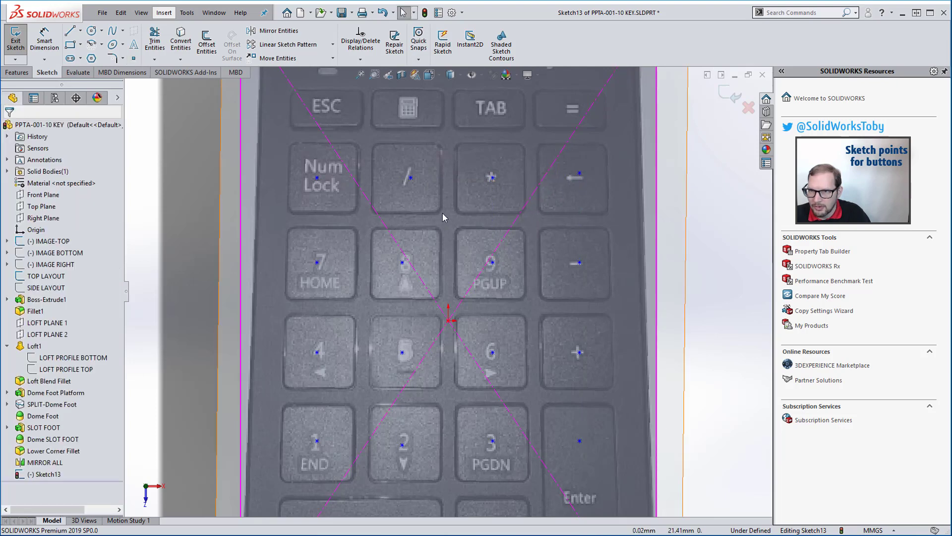
# Step: Move the / key's sketch point into vertical alignment with the 8 key's point, keeping it level with its row
pyautogui.click(410, 178)
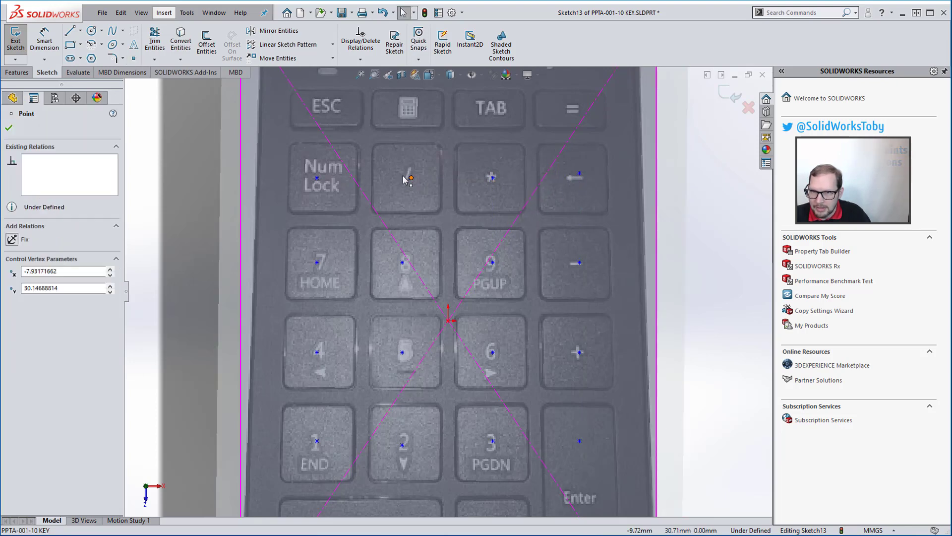
pyautogui.moveTo(411, 177); pyautogui.dragTo(403, 181)
pyautogui.scroll(3, 495, 314)
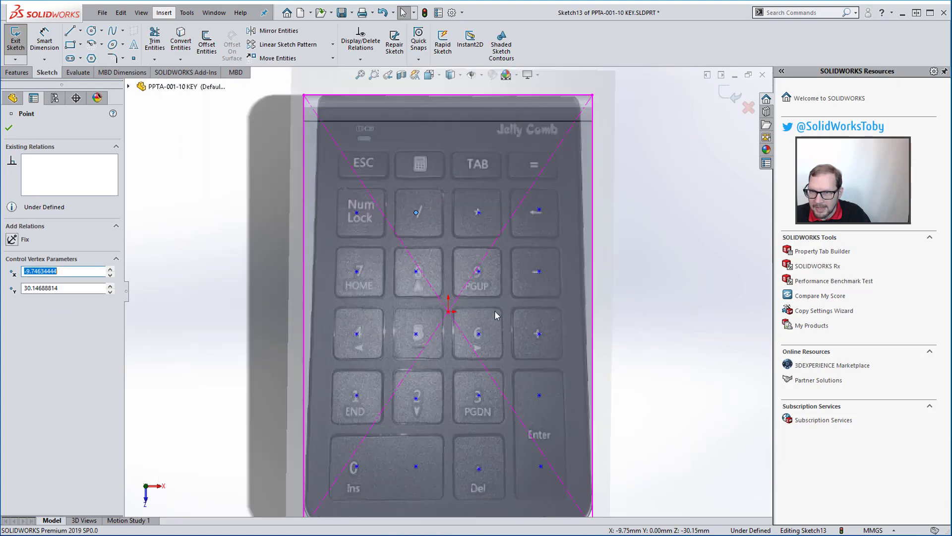
pyautogui.press('Escape')
# Step: Try to fully define all the sketch's entities with relations only, leaving dimensions out
pyautogui.rightClick(187, 209)
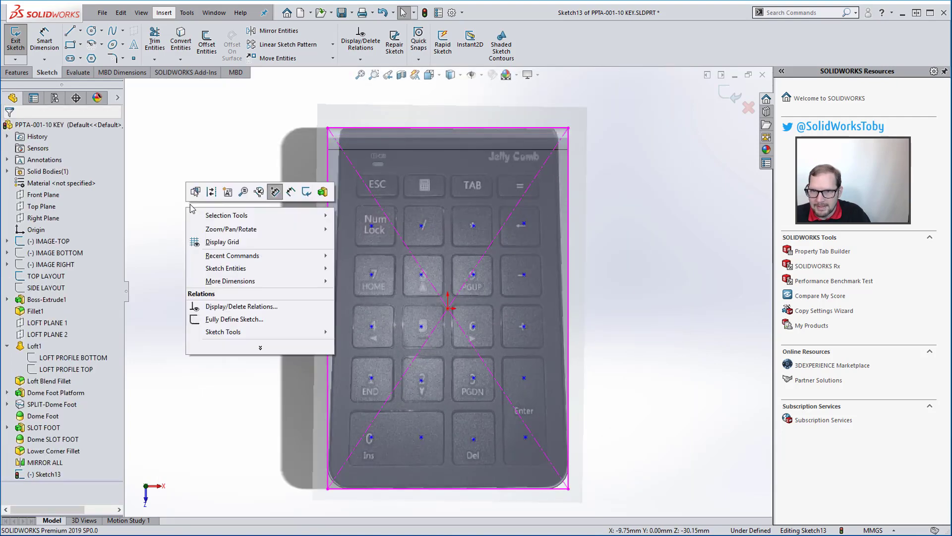
pyautogui.click(254, 323)
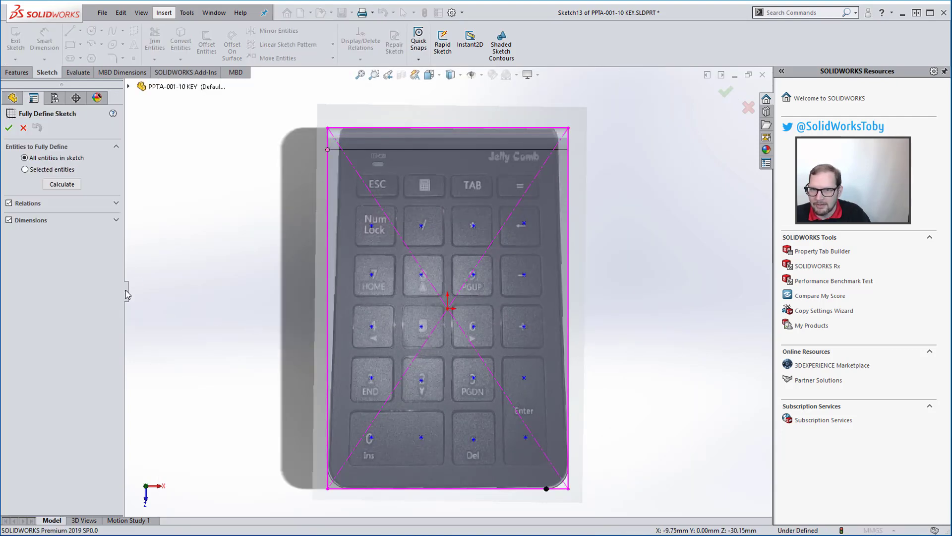
pyautogui.click(8, 220)
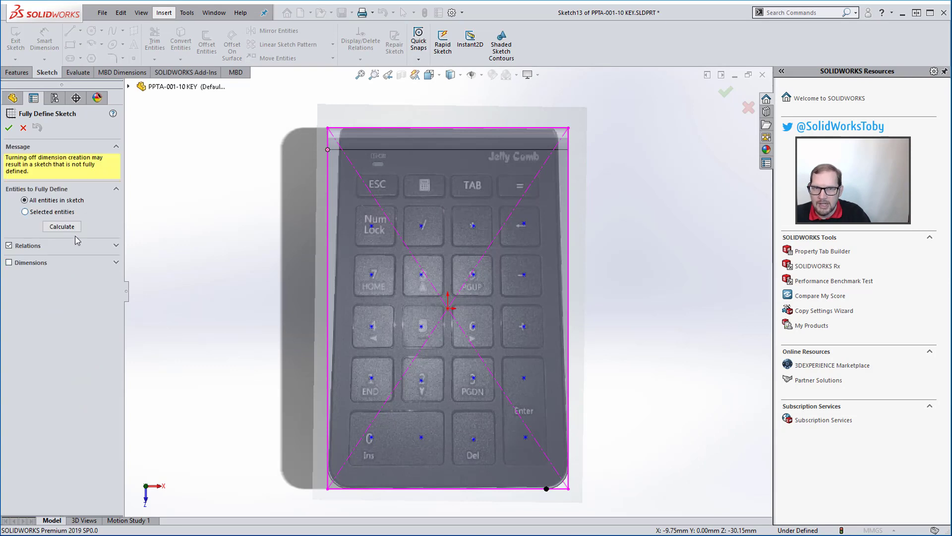
pyautogui.click(116, 245)
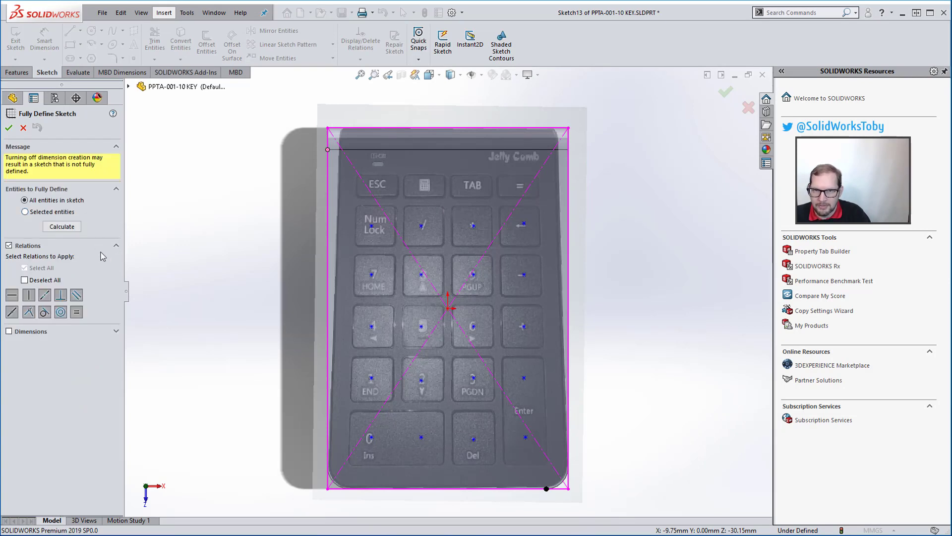
pyautogui.click(68, 229)
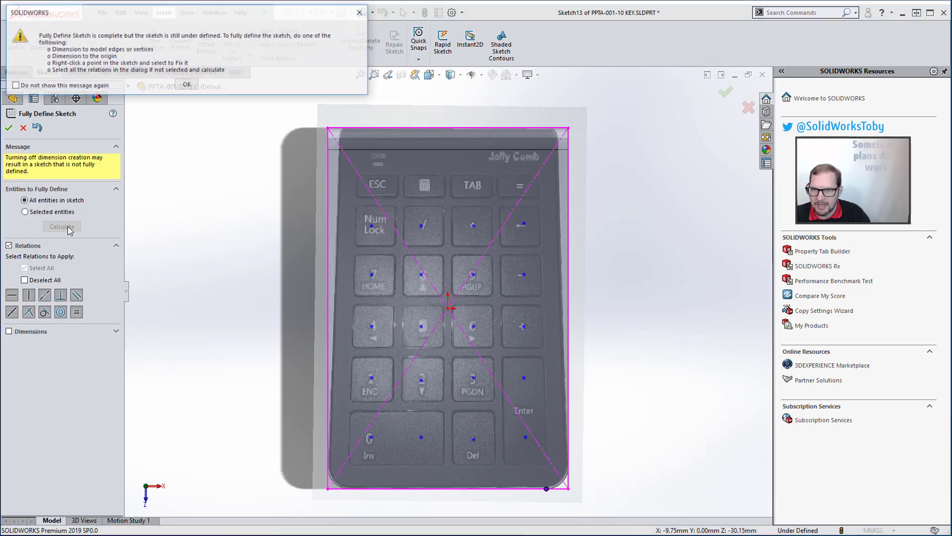
pyautogui.click(187, 87)
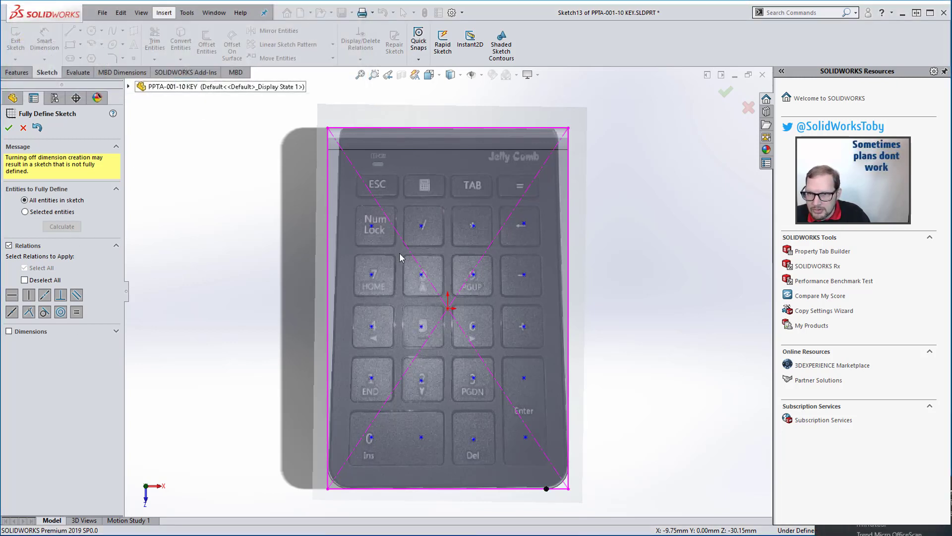
pyautogui.click(23, 129)
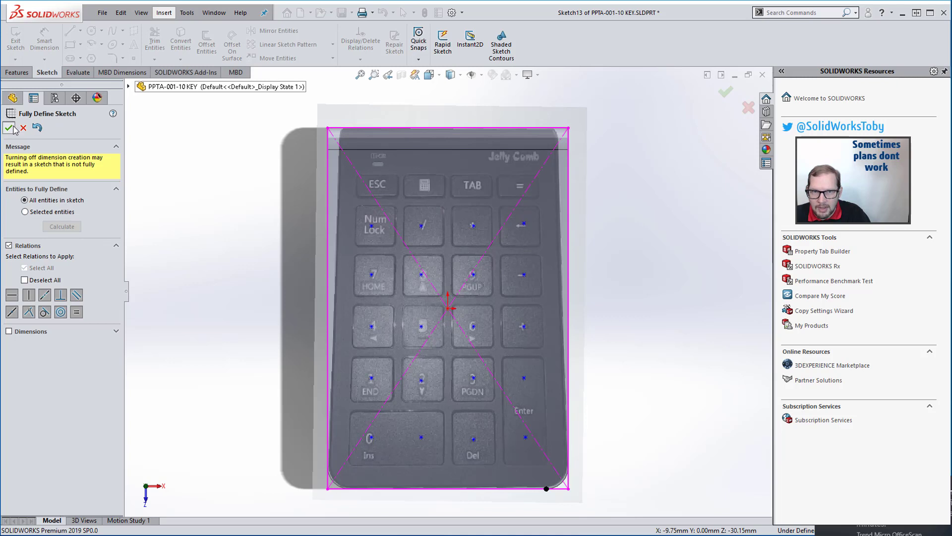
pyautogui.click(482, 75)
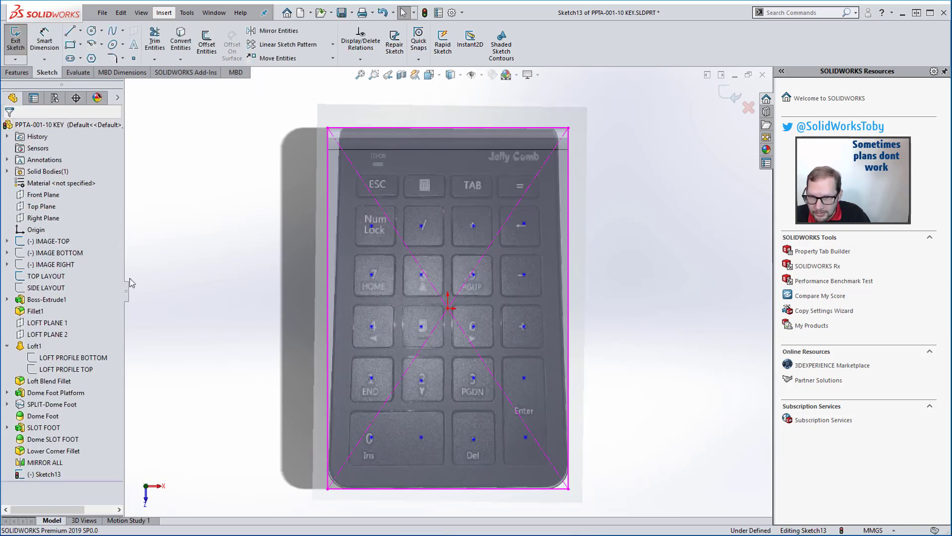
# Step: Try to fully define the sketch with only horizontal and vertical relations, and again with only horizontal relations
pyautogui.moveTo(293, 365); pyautogui.dragTo(393, 463)
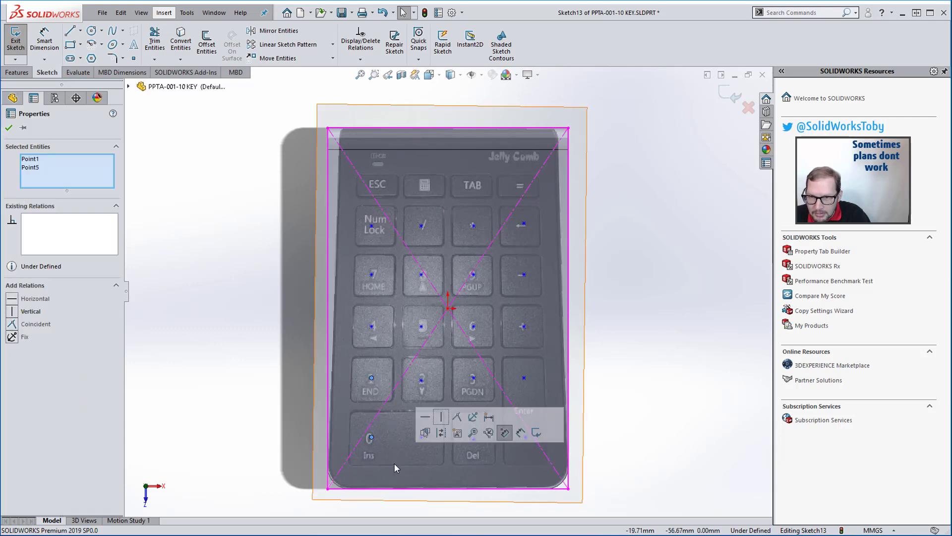
pyautogui.click(154, 268)
pyautogui.rightClick(221, 203)
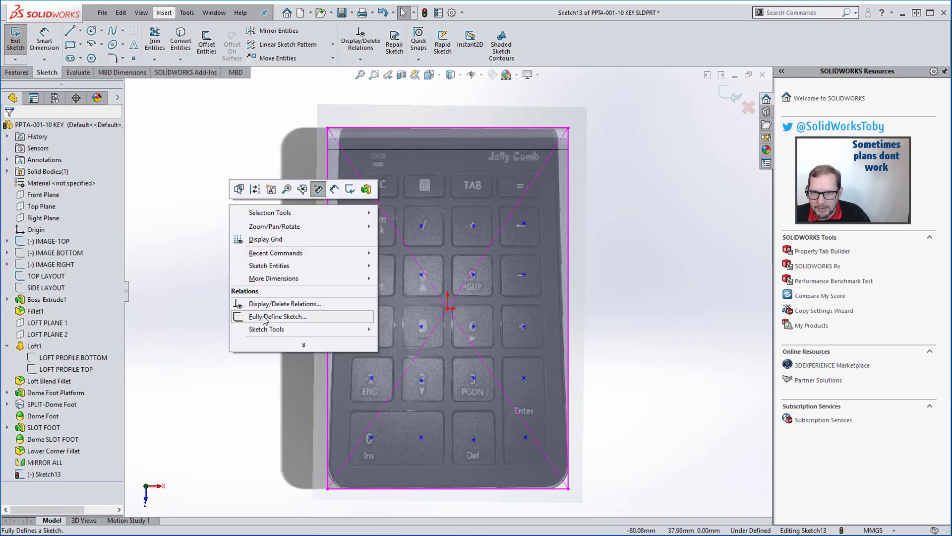
pyautogui.click(261, 319)
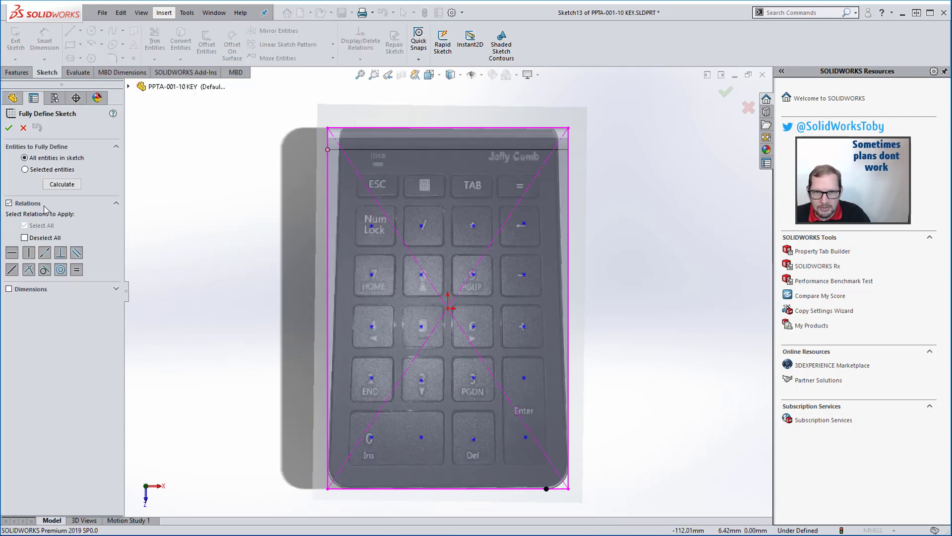
pyautogui.click(13, 270)
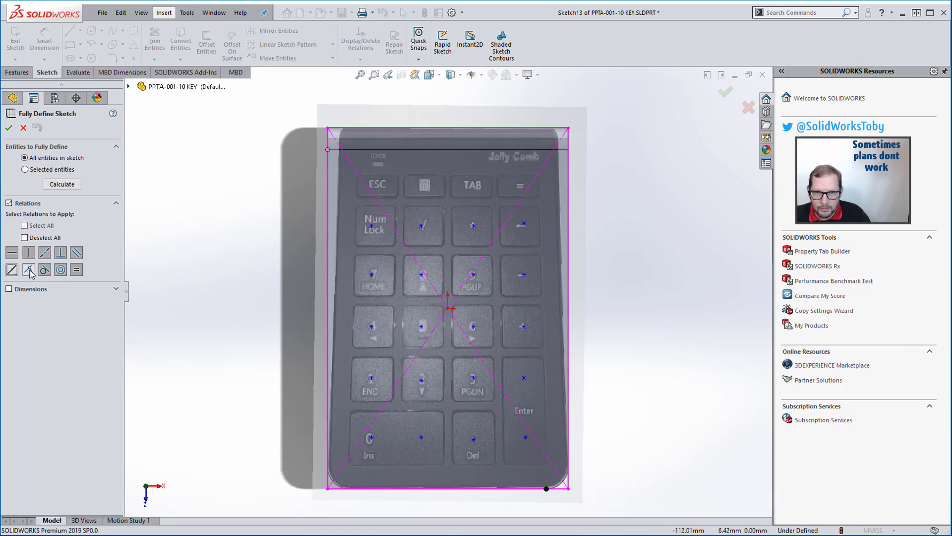
pyautogui.click(29, 270)
pyautogui.click(48, 271)
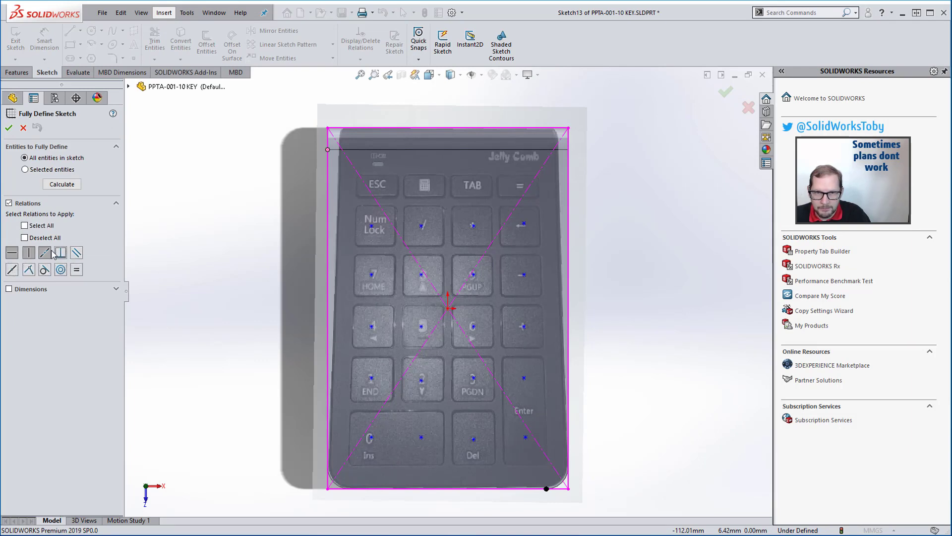
pyautogui.click(61, 184)
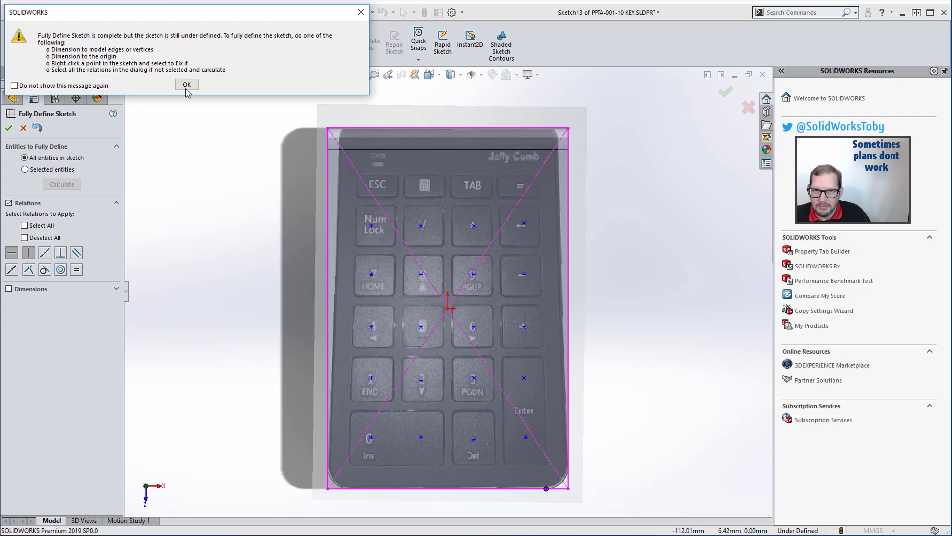
pyautogui.click(187, 85)
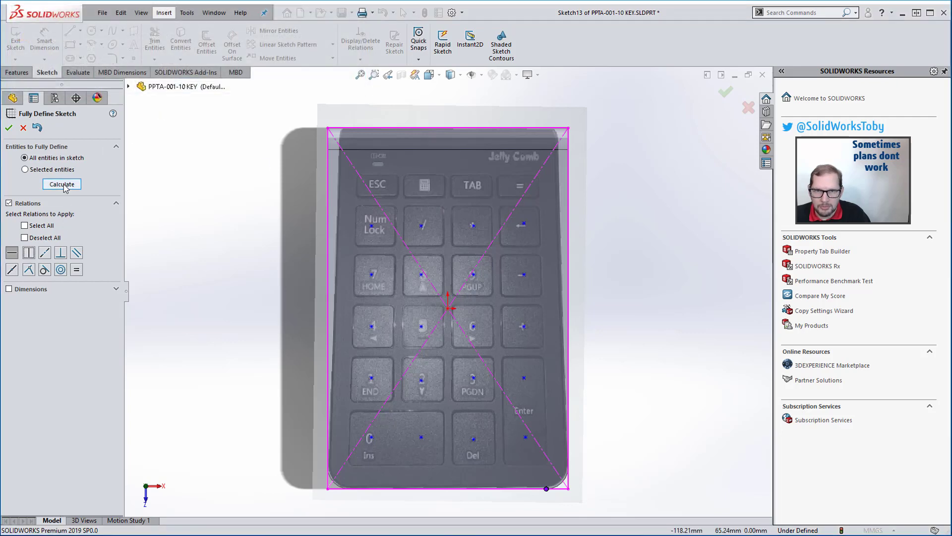
pyautogui.click(62, 184)
pyautogui.click(187, 84)
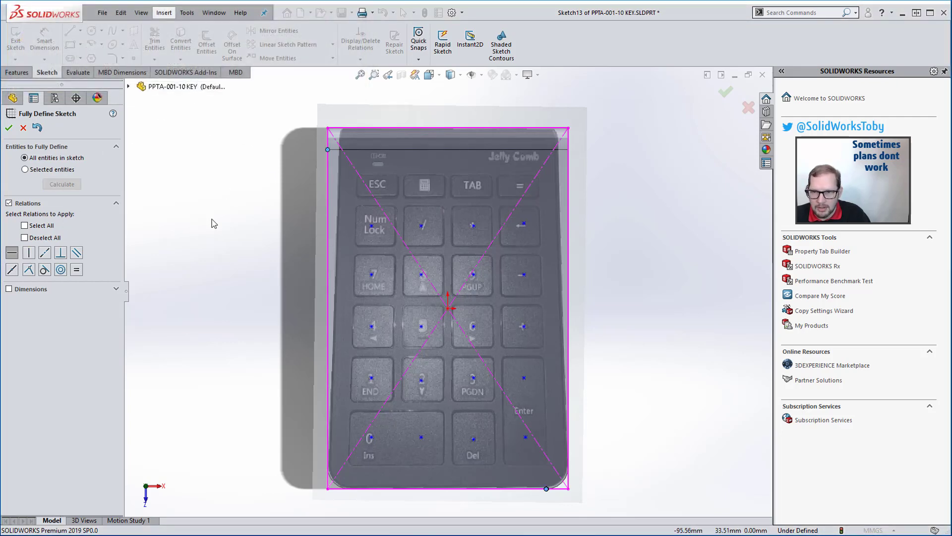
pyautogui.press('Escape')
# Step: Move the Del key's sketch point level with its row and vertically in line with the 3 key's point
pyautogui.moveTo(287, 421); pyautogui.dragTo(704, 483)
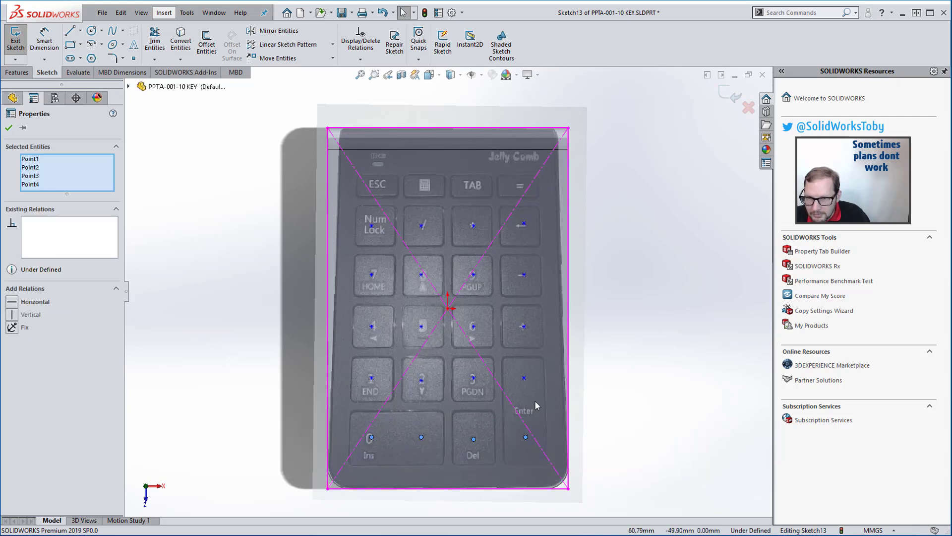
pyautogui.press('Escape')
pyautogui.scroll(-3, 424, 416)
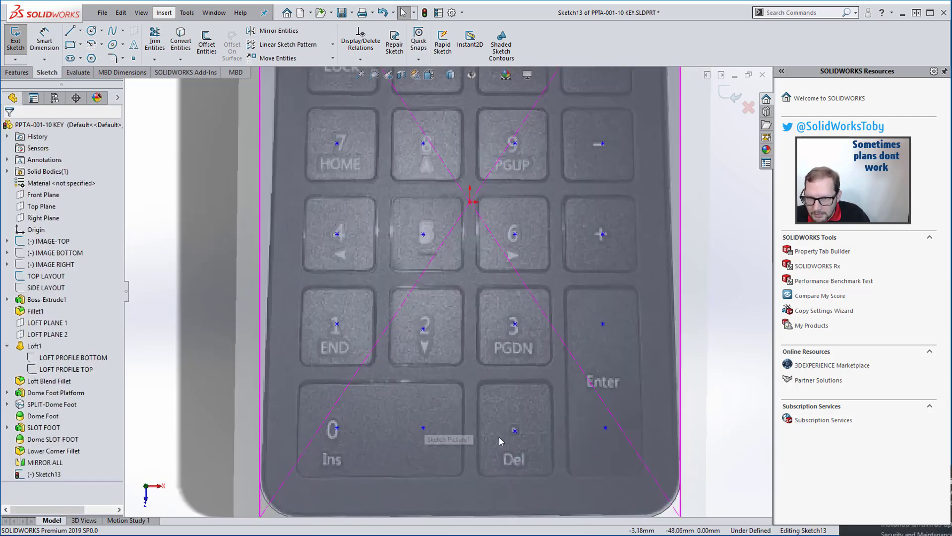
pyautogui.click(516, 429)
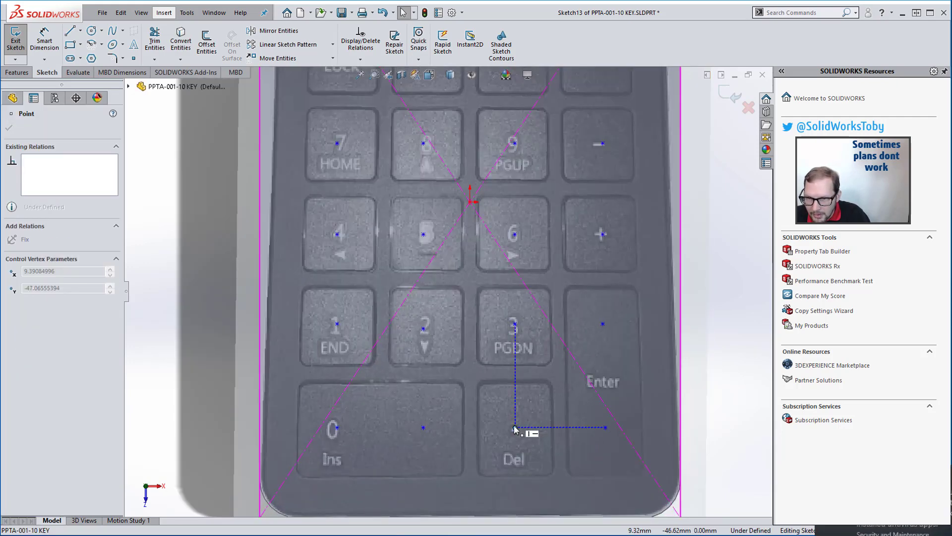
pyautogui.scroll(2, 446, 290)
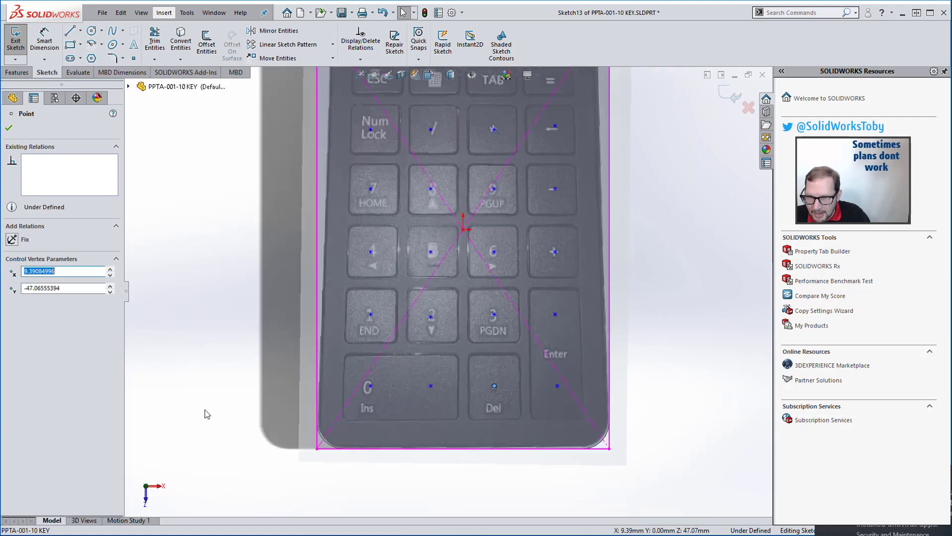
pyautogui.press('Escape')
# Step: Add horizontal relations to the four sketch points in the 0/Del row and to the four in the 1-2-3 row
pyautogui.moveTo(259, 369); pyautogui.dragTo(701, 420)
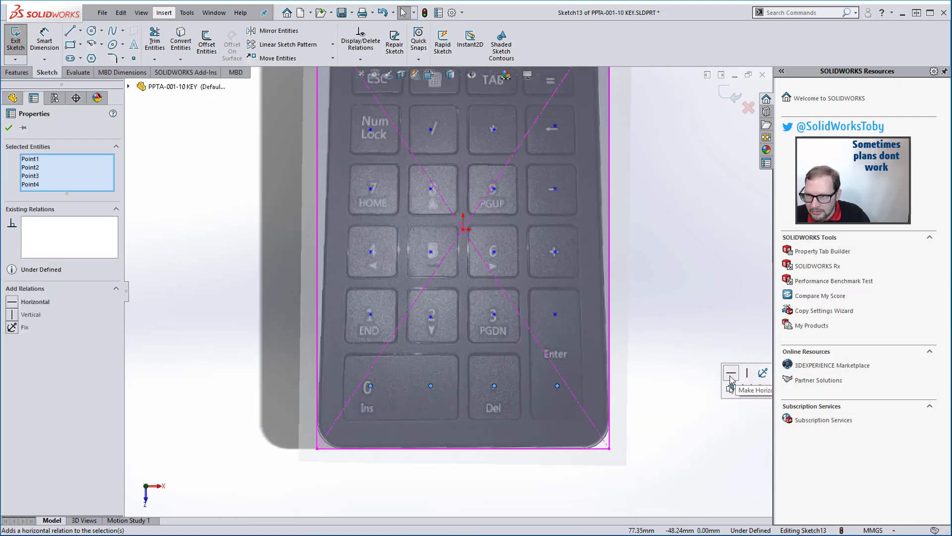
pyautogui.click(731, 375)
pyautogui.click(239, 330)
pyautogui.moveTo(297, 303); pyautogui.dragTo(626, 341)
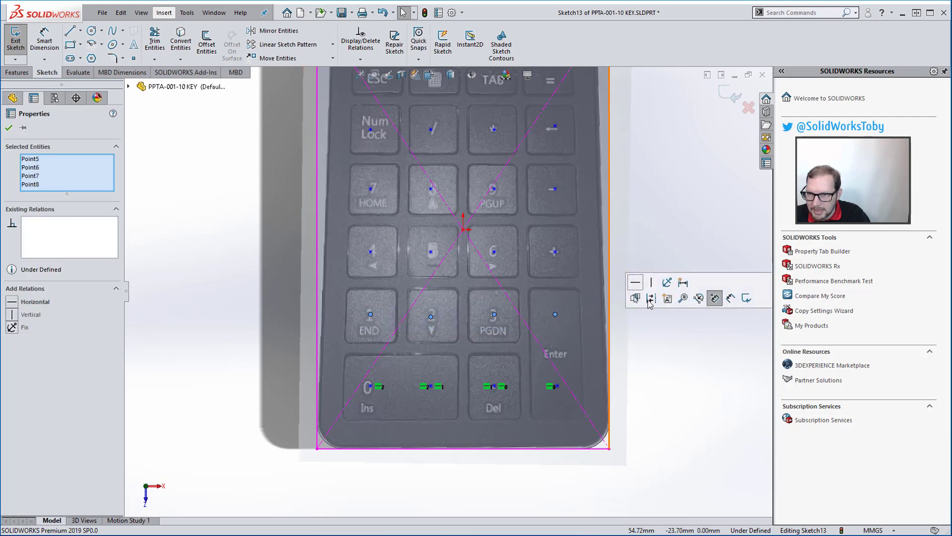
pyautogui.click(638, 287)
# Step: Add horizontal relations to the four sketch points in the 4-5-6 row and to the four in the 7-8-9 row
pyautogui.moveTo(265, 228); pyautogui.dragTo(640, 263)
pyautogui.click(646, 217)
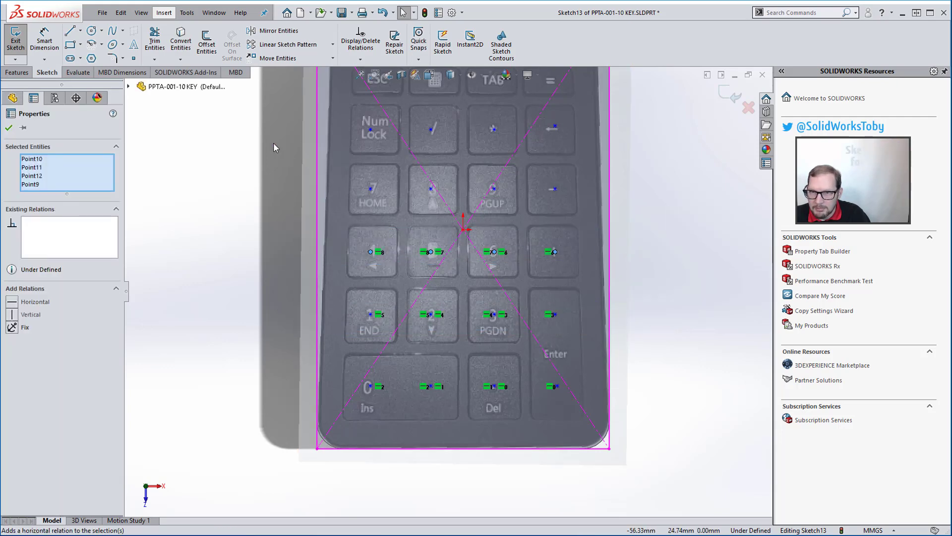
pyautogui.moveTo(276, 146); pyautogui.dragTo(621, 212)
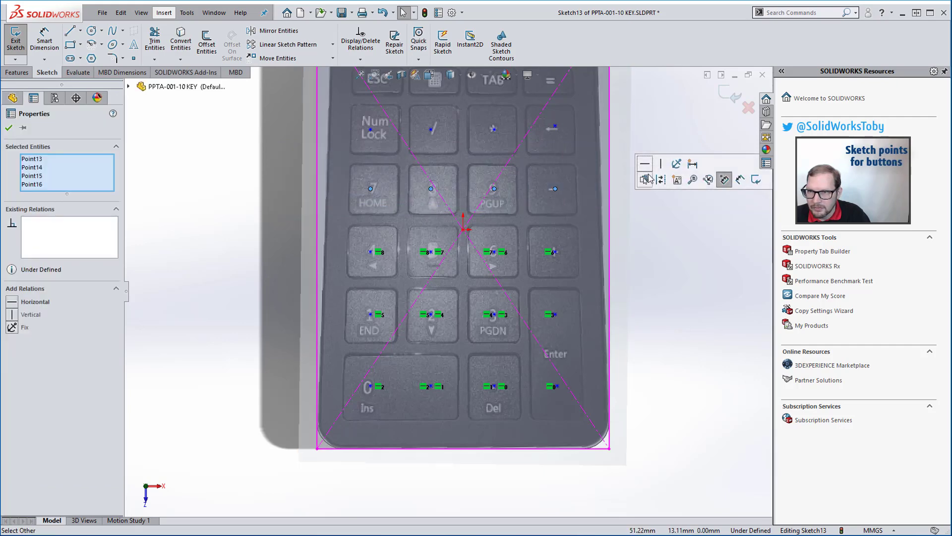
pyautogui.click(651, 169)
# Step: Align the four sketch points of the Num Lock row with a horizontal relation, undoing the unwanted change to them
pyautogui.moveTo(270, 106); pyautogui.dragTo(622, 141)
pyautogui.click(665, 103)
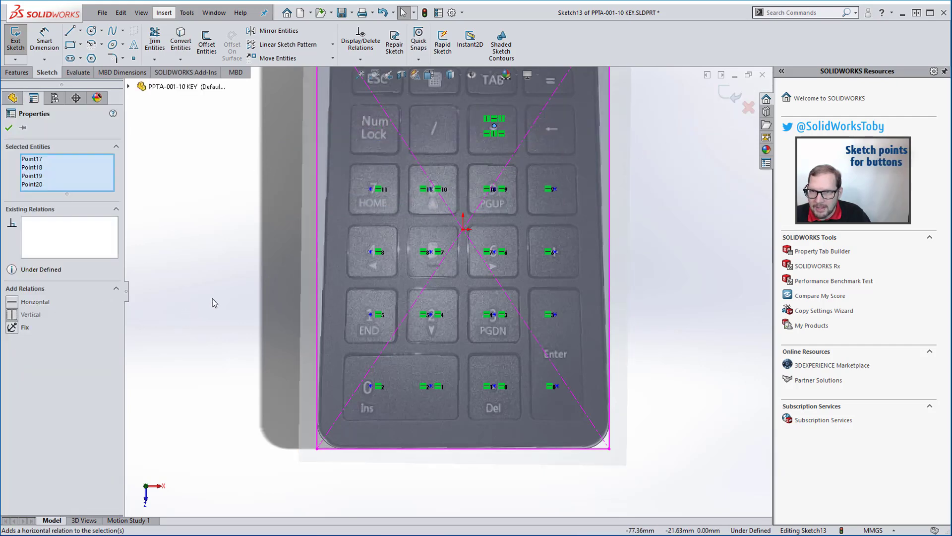
pyautogui.press('f')
pyautogui.hotkey('ctrl', 'z')
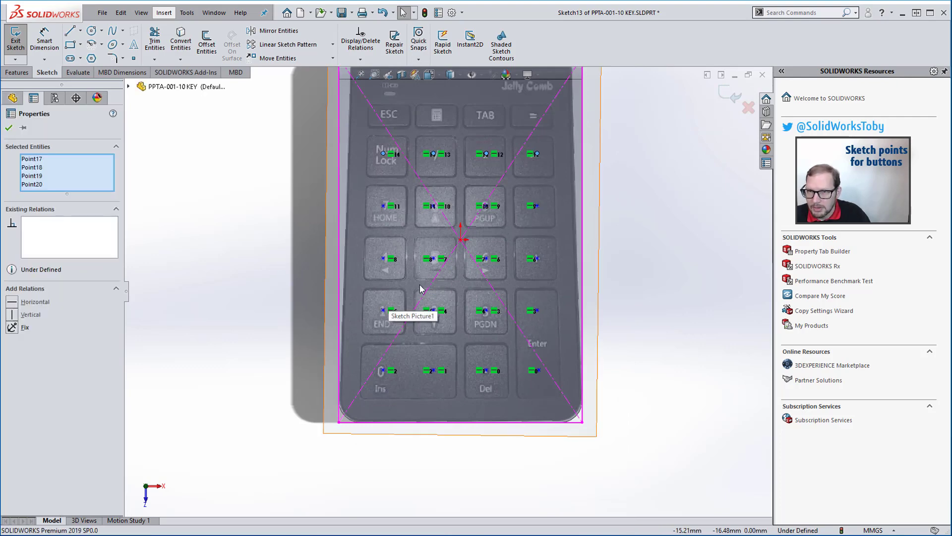
pyautogui.press('Escape')
# Step: Add vertical relations to the five sketch points in the Num Lock column and to the five in the / key's column
pyautogui.press('f')
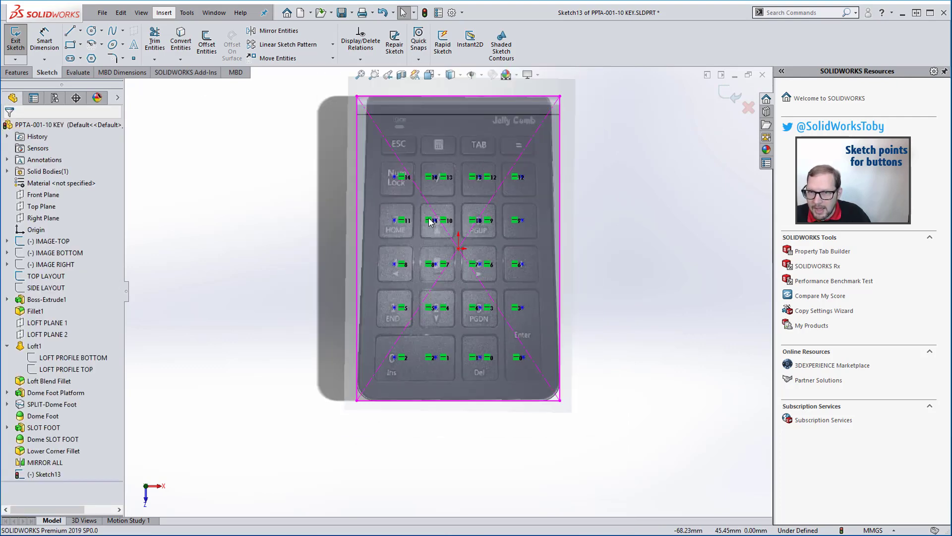
pyautogui.moveTo(302, 99); pyautogui.dragTo(415, 396)
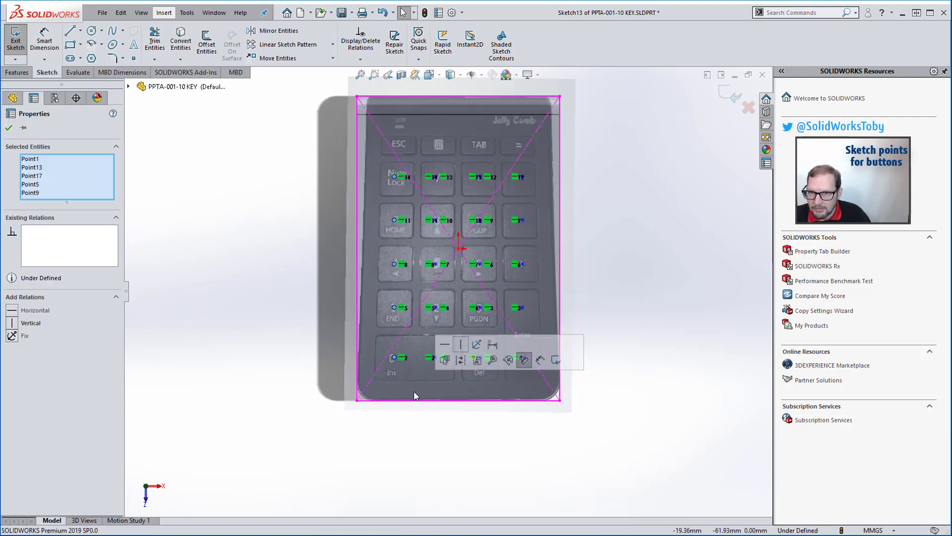
pyautogui.click(460, 345)
pyautogui.press('Escape')
pyautogui.press('f')
pyautogui.moveTo(424, 116); pyautogui.dragTo(451, 381)
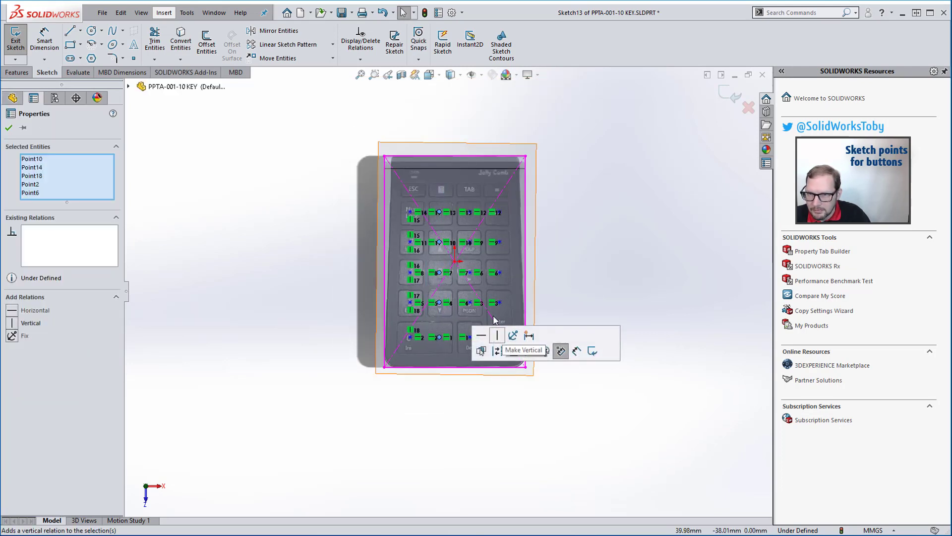
pyautogui.click(497, 335)
# Step: Add vertical relations to the five sketch points in the * key's column and to the five in the backspace arrow column
pyautogui.moveTo(457, 136); pyautogui.dragTo(475, 385)
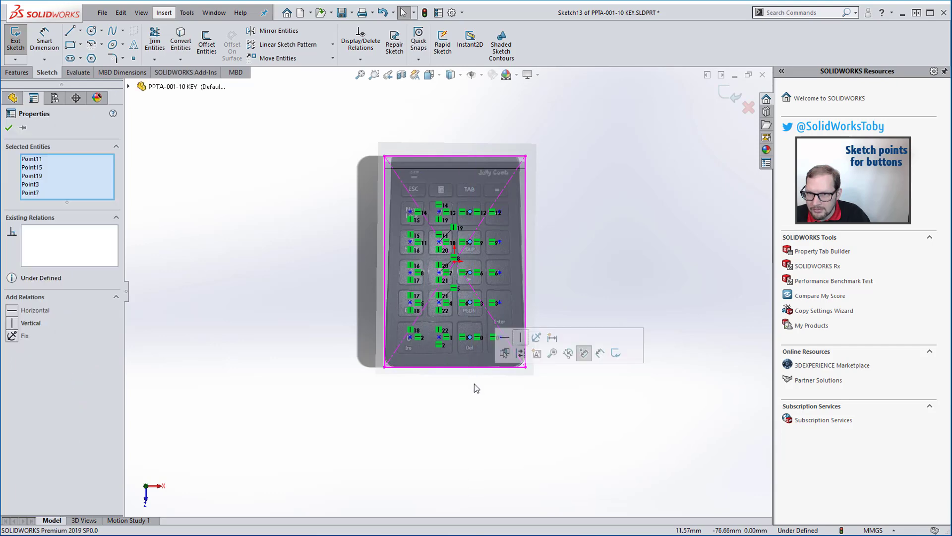
pyautogui.click(521, 338)
pyautogui.moveTo(488, 130); pyautogui.dragTo(520, 397)
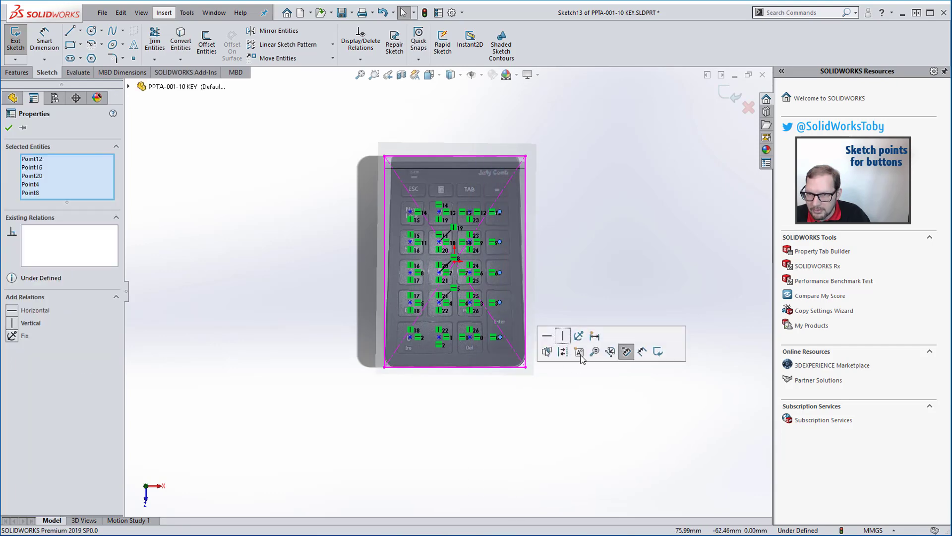
pyautogui.click(563, 336)
# Step: Start a vertical ordinate dimension set with its zero on the bottom edge of the top layout rectangle
pyautogui.scroll(-3, 401, 377)
pyautogui.scroll(-2, 423, 301)
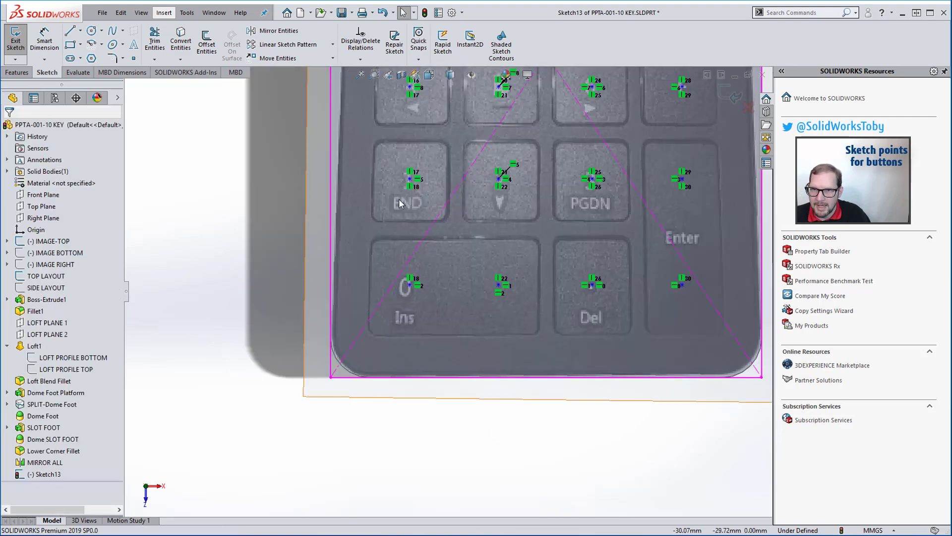
pyautogui.scroll(1, 475, 207)
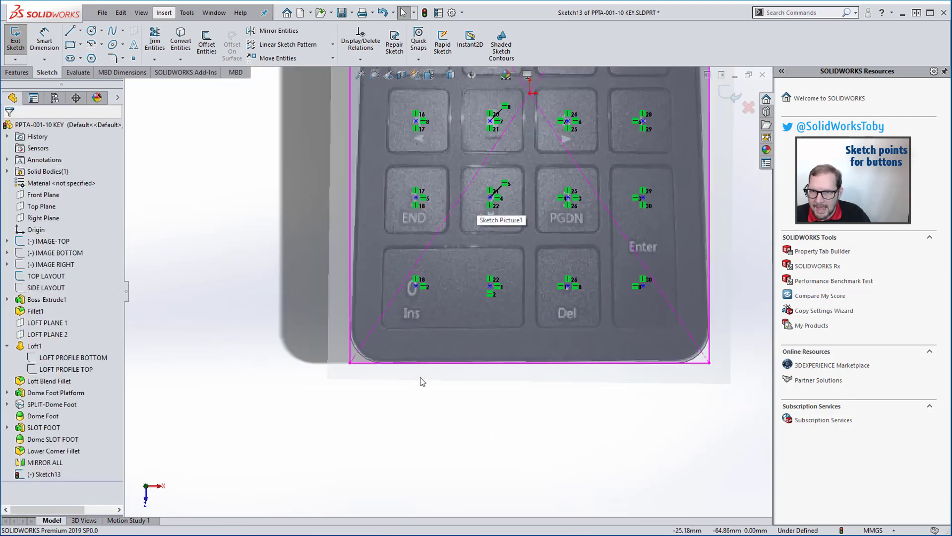
pyautogui.scroll(1, 142, 70)
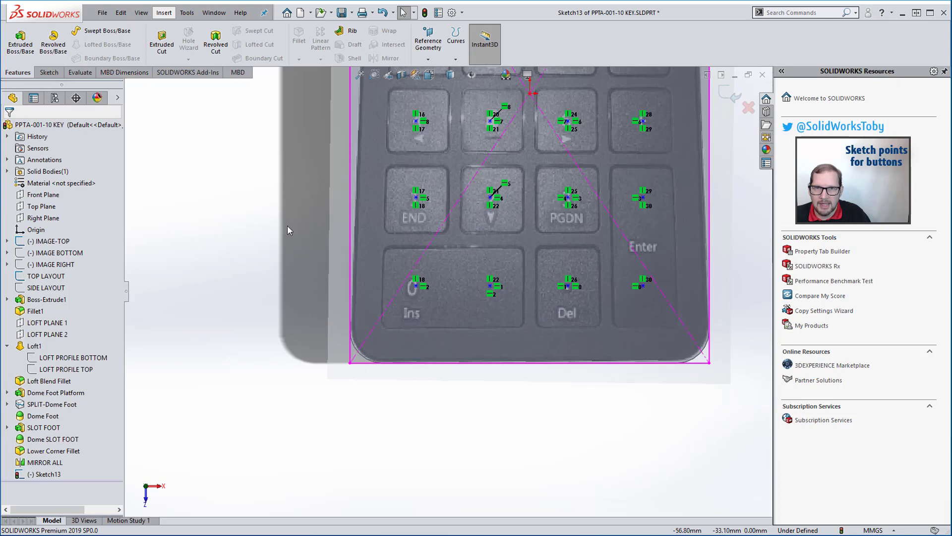
pyautogui.scroll(1, 305, 268)
pyautogui.press('s')
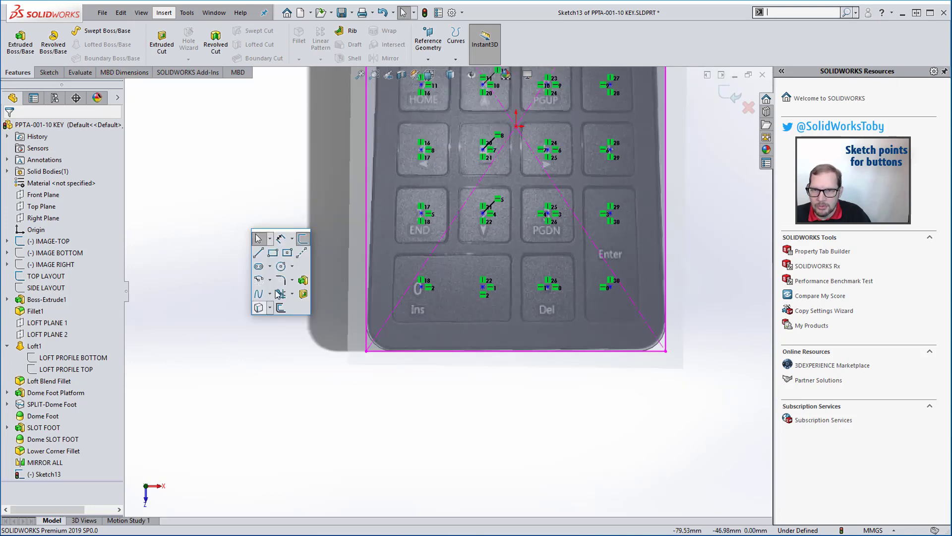
pyautogui.click(294, 239)
pyautogui.click(308, 298)
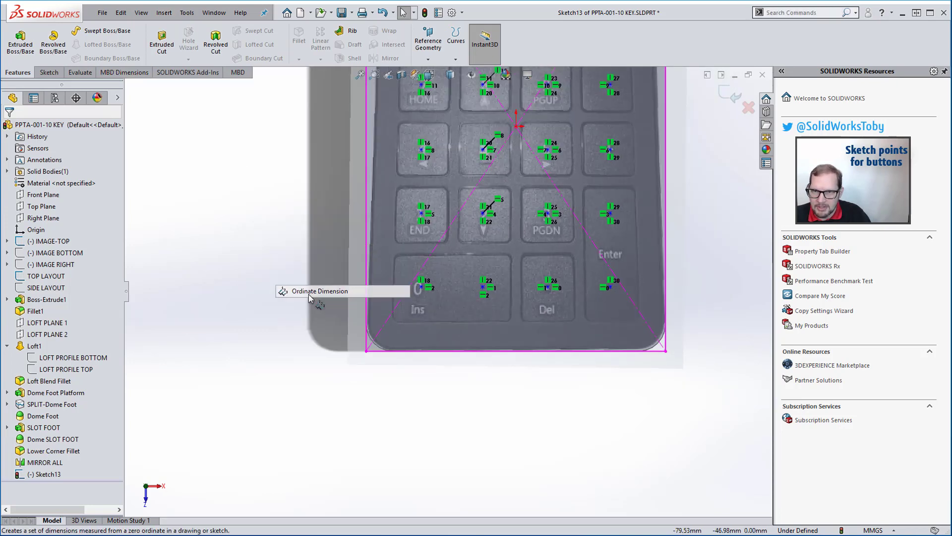
pyautogui.click(260, 347)
pyautogui.click(222, 349)
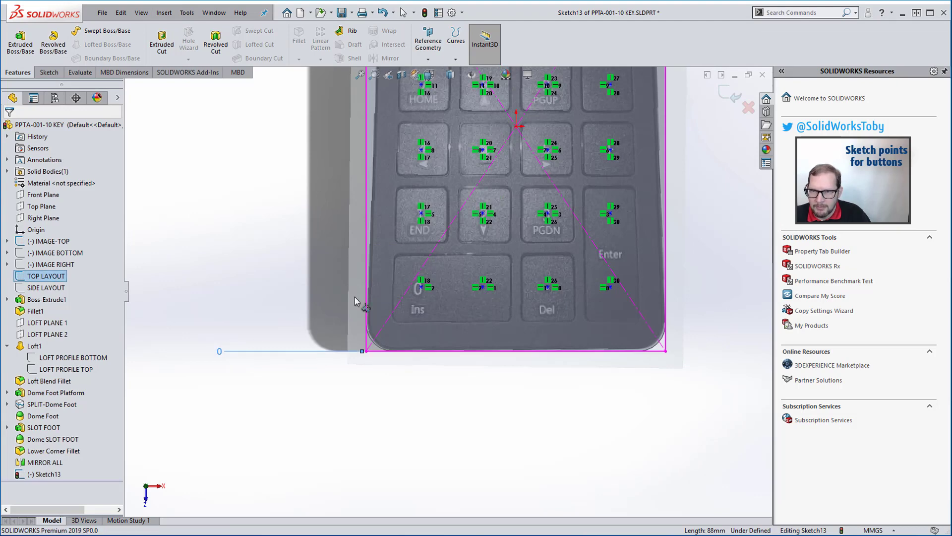
# Step: Add ordinate dimensions to the first column's sketch points on the 0, 1, 4, 7 and Num Lock keys
pyautogui.click(421, 287)
pyautogui.click(421, 213)
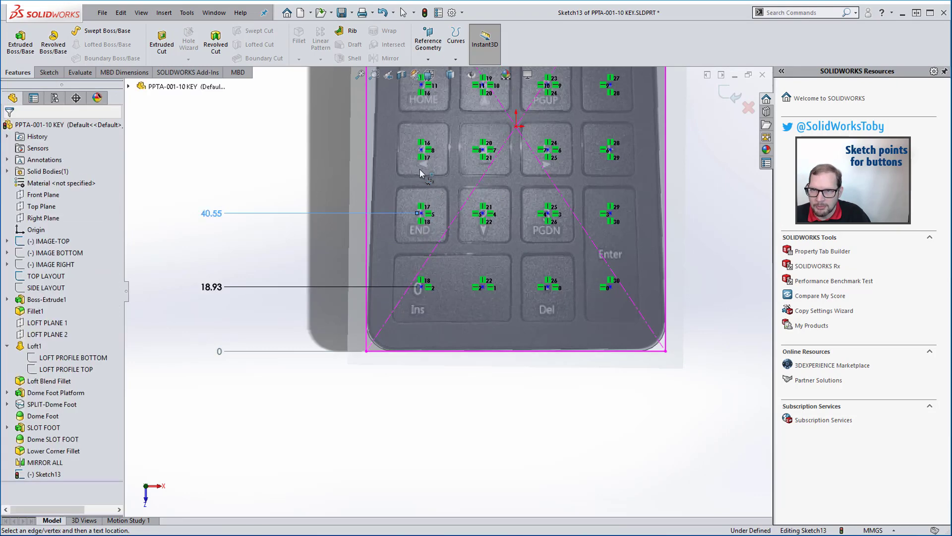
pyautogui.click(421, 150)
pyautogui.scroll(2, 427, 151)
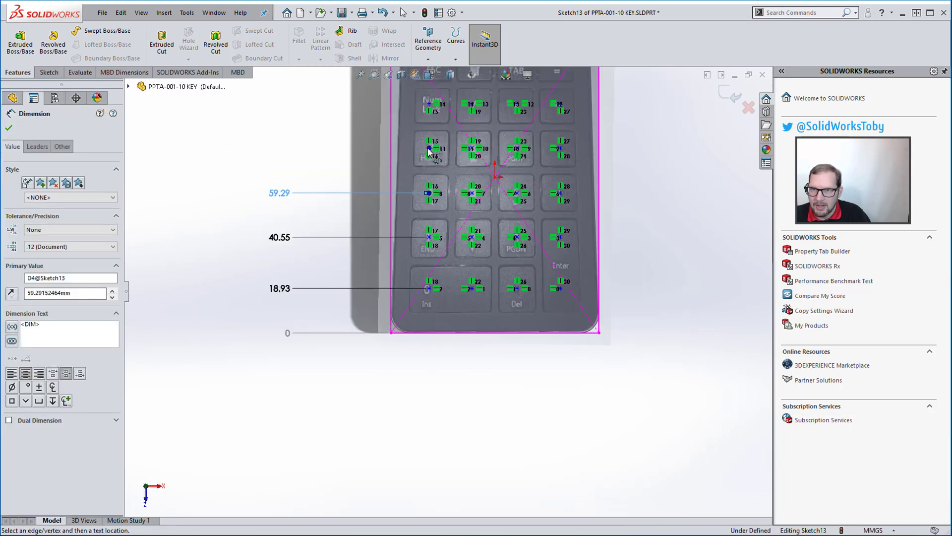
pyautogui.click(427, 148)
pyautogui.click(428, 102)
pyautogui.scroll(-3, 389, 138)
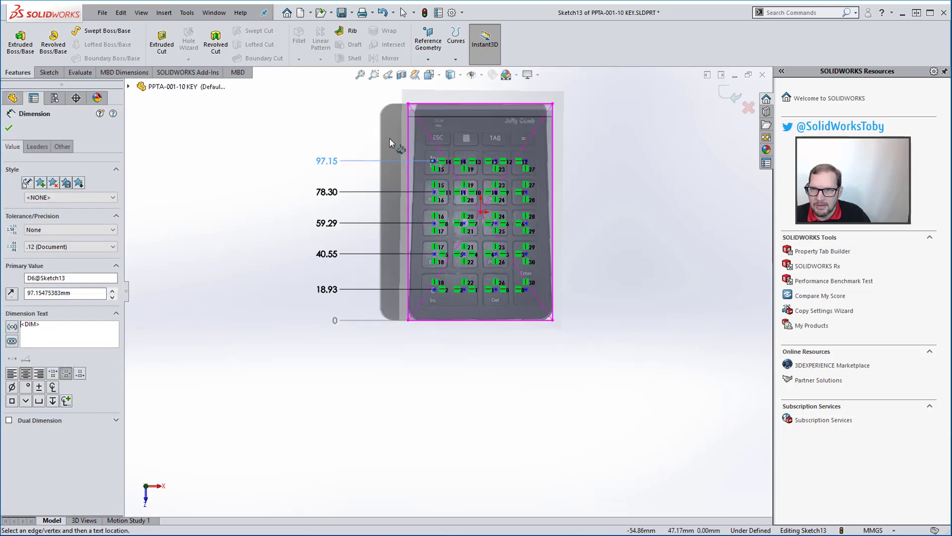
# Step: Delete the whole set of ordinate dimensions, including its zero reference
pyautogui.scroll(3, 348, 161)
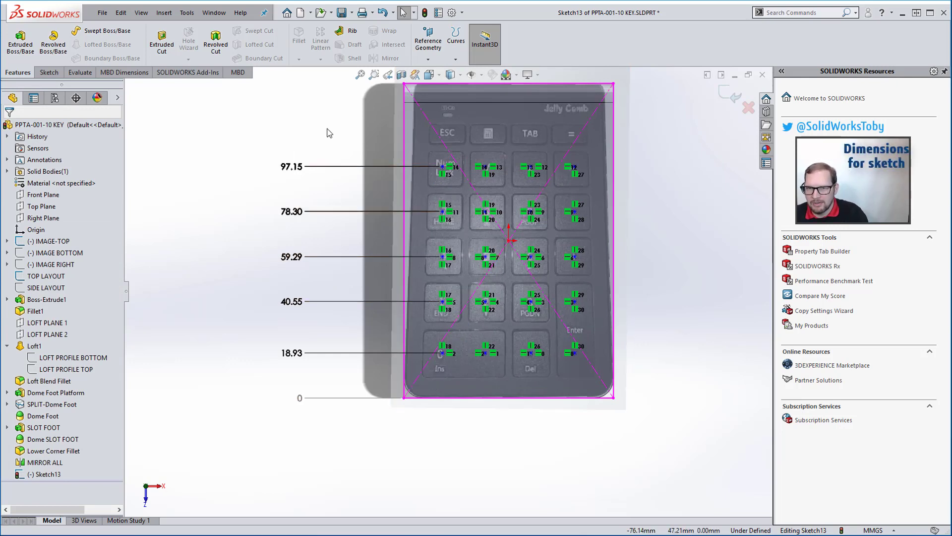
pyautogui.moveTo(327, 130); pyautogui.dragTo(238, 426)
pyautogui.press('Delete')
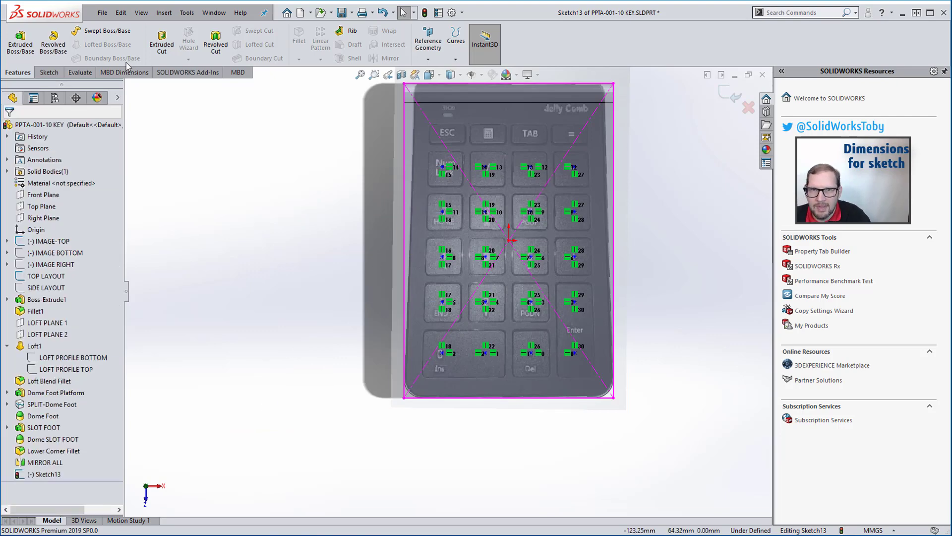
# Step: Sketch a chain of vertical construction lines joining the first column's points on the 0, 1, 4, 7 and Num Lock keys
pyautogui.press('s')
pyautogui.click(316, 228)
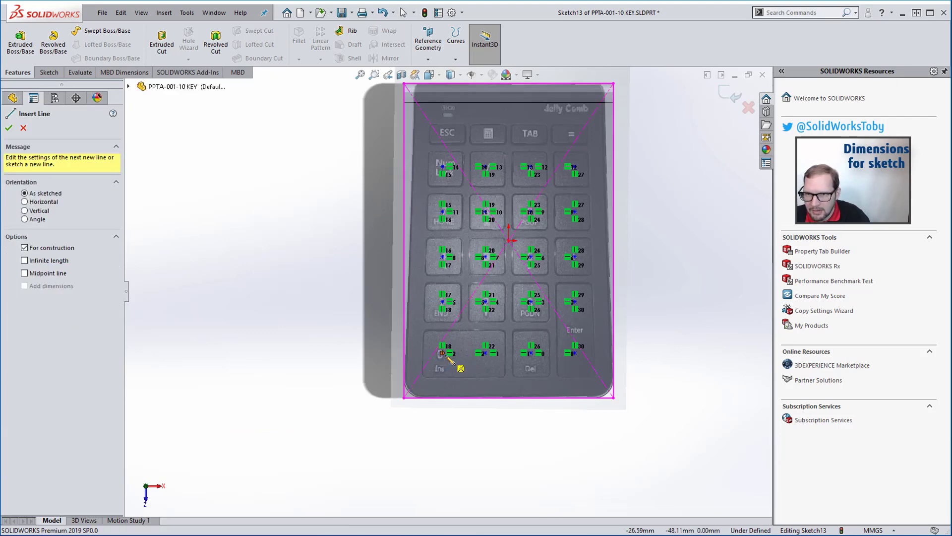
pyautogui.click(443, 353)
pyautogui.click(442, 301)
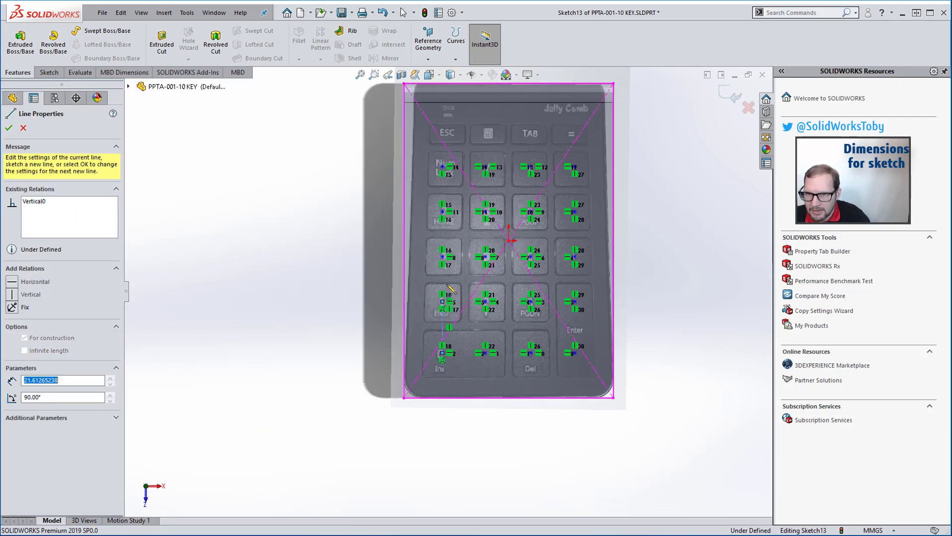
pyautogui.click(442, 256)
pyautogui.click(442, 212)
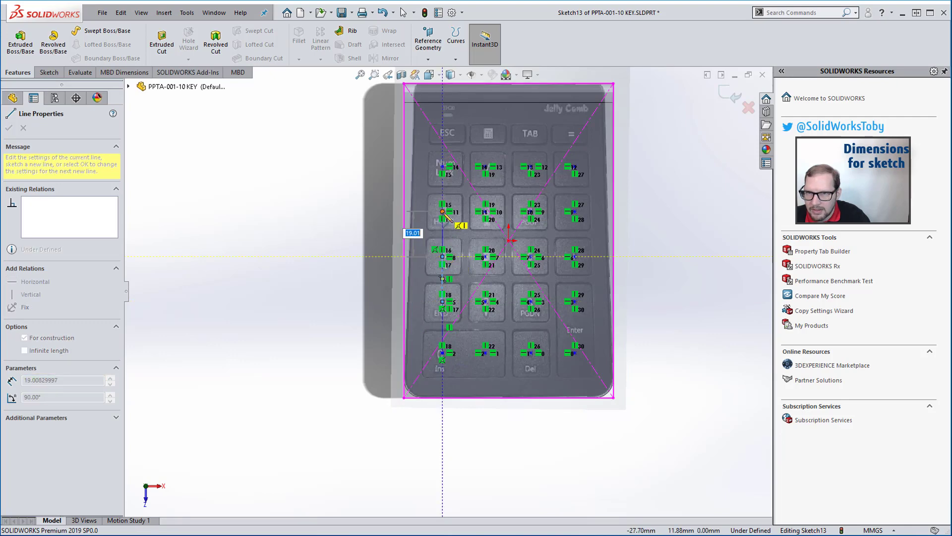
pyautogui.click(442, 167)
pyautogui.press('Escape')
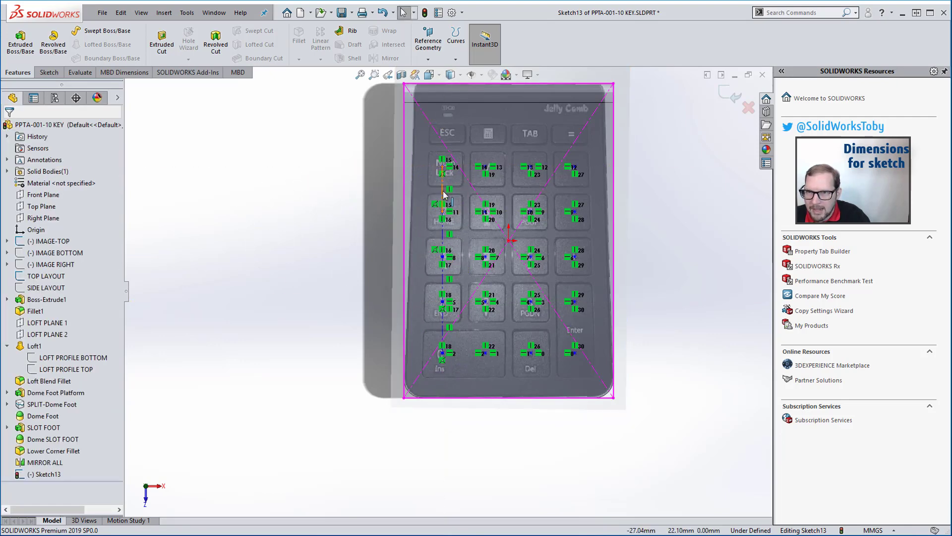
# Step: Add an equal relation to the four vertical construction lines in the first key column
pyautogui.click(444, 241)
pyautogui.keyDown('ctrl'); pyautogui.click(443, 242); pyautogui.keyUp('ctrl')
pyautogui.keyDown('ctrl'); pyautogui.click(442, 286); pyautogui.keyUp('ctrl')
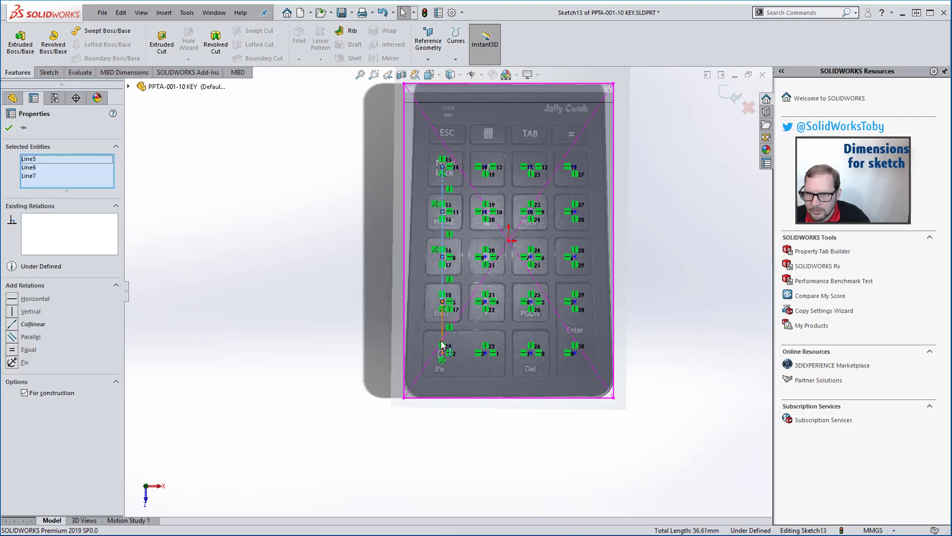
pyautogui.keyDown('ctrl'); pyautogui.click(442, 329); pyautogui.keyUp('ctrl')
pyautogui.click(536, 283)
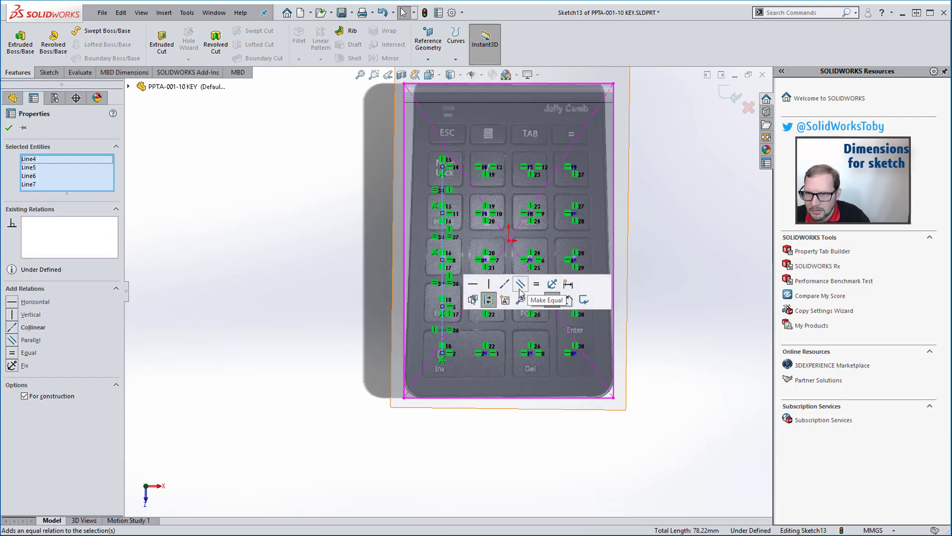
pyautogui.click(365, 292)
pyautogui.scroll(-2, 366, 298)
pyautogui.scroll(-2, 365, 297)
pyautogui.press('s')
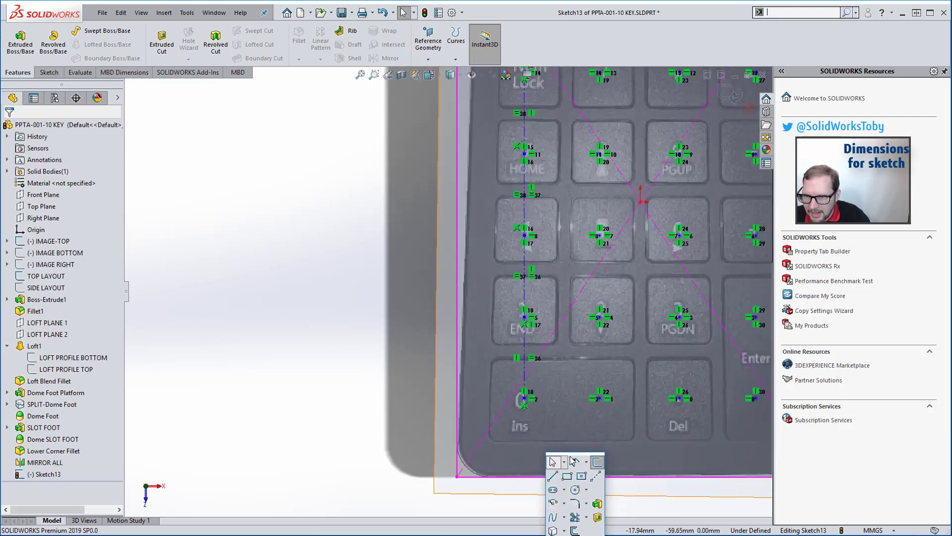
pyautogui.click(553, 461)
pyautogui.click(518, 477)
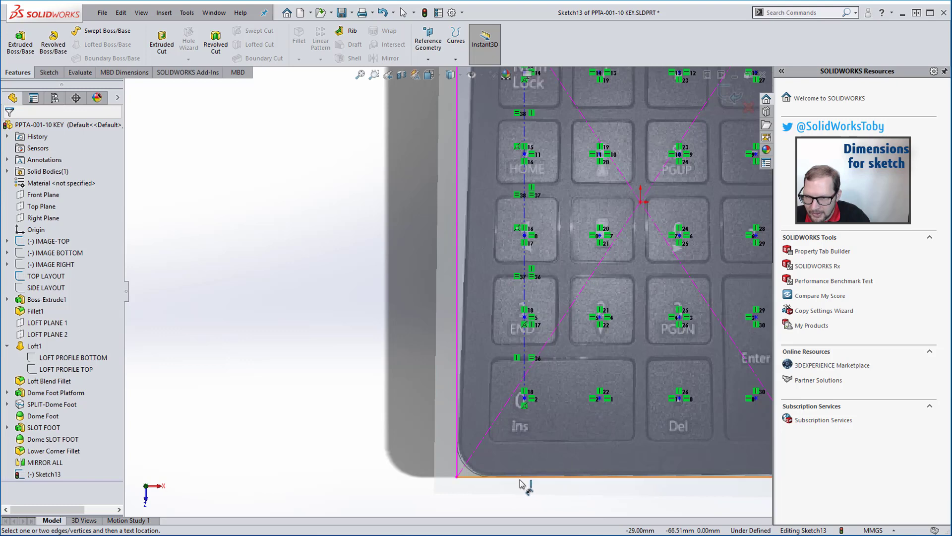
pyautogui.click(524, 397)
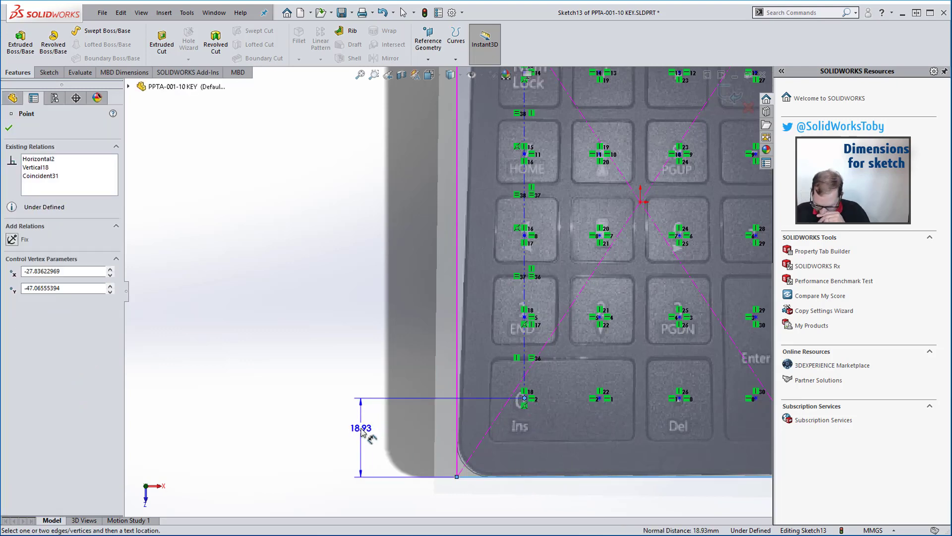
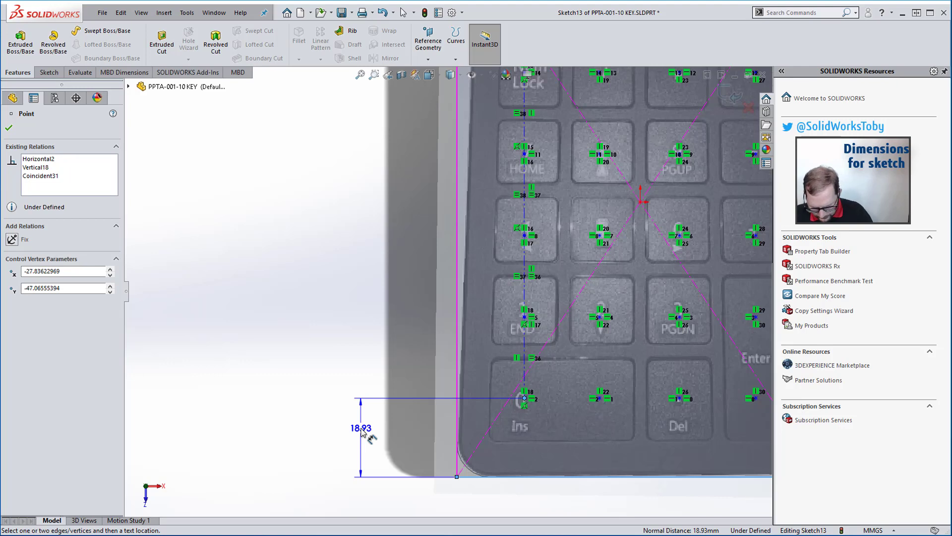
pyautogui.press('Escape')
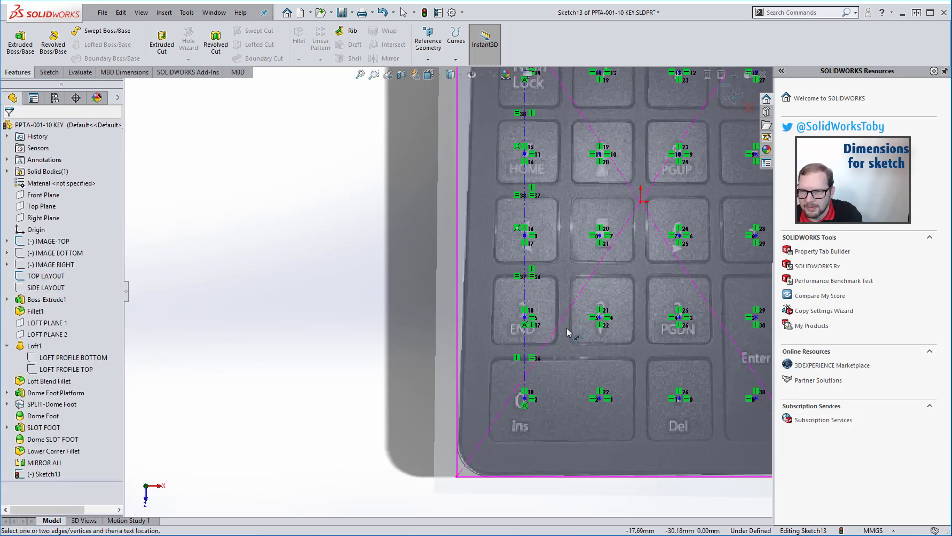
# Step: Dimension the 0 key's sketch point 17 mm above the bottom edge of the top layout rectangle
pyautogui.press('s')
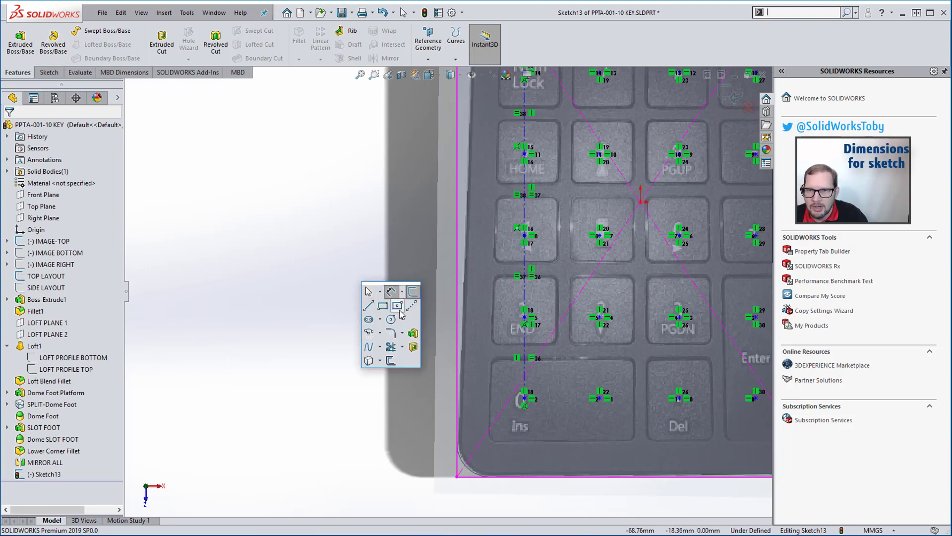
pyautogui.click(530, 477)
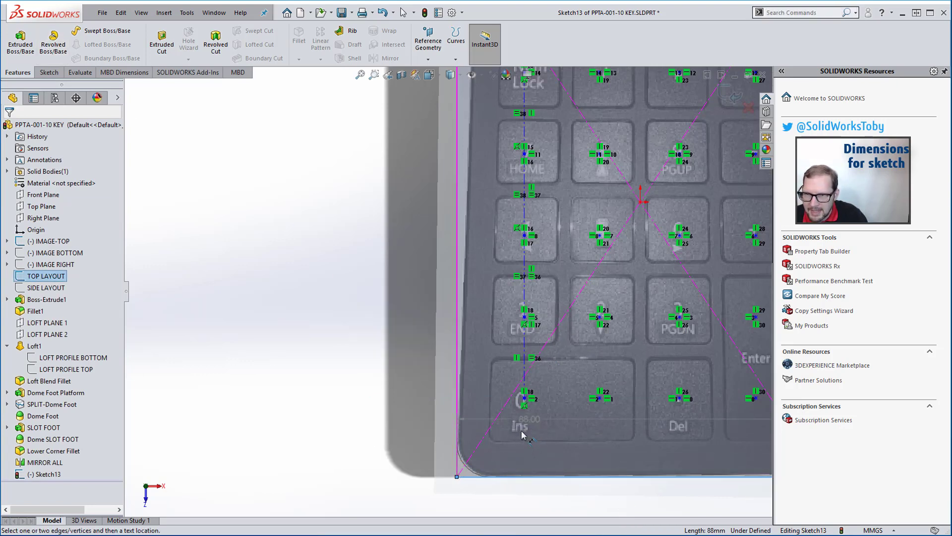
pyautogui.click(525, 398)
pyautogui.click(372, 434)
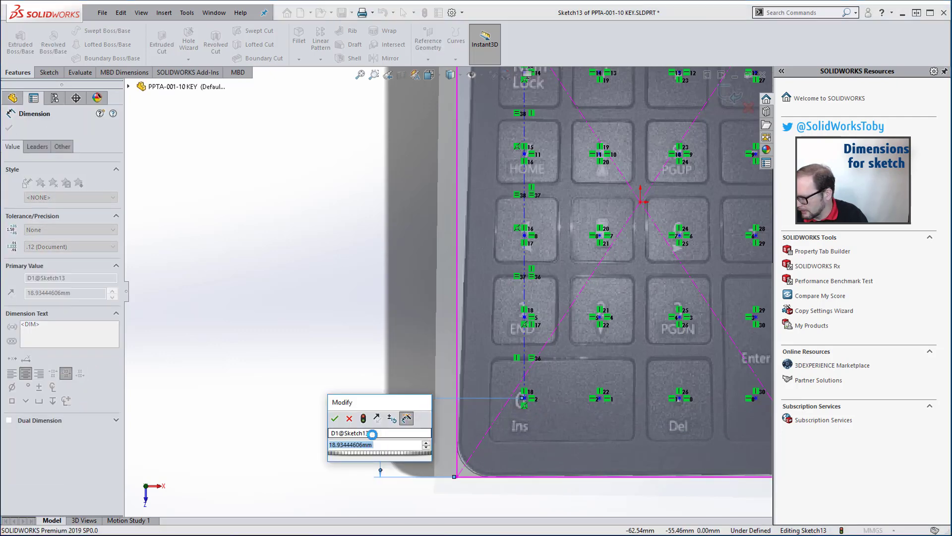
pyautogui.write('17')
pyautogui.press('Return')
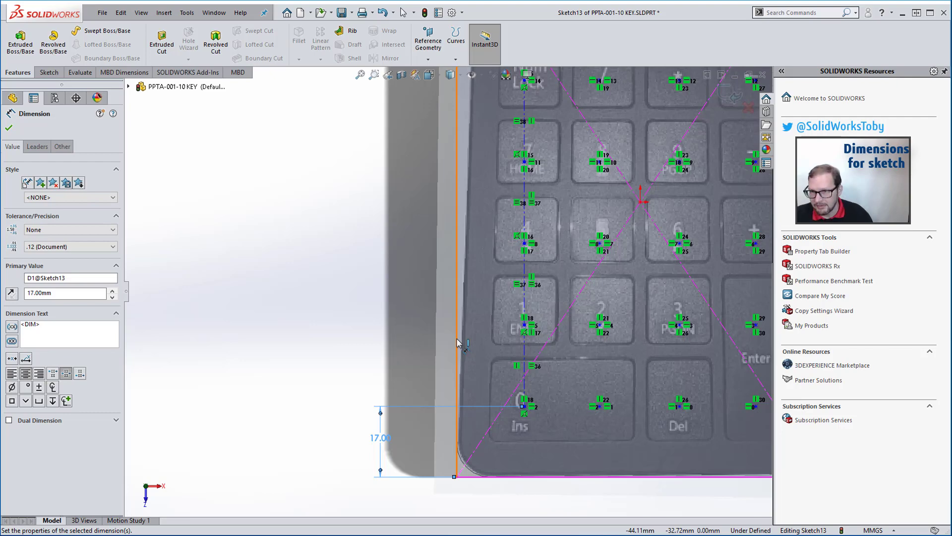
# Step: Dimension the 1 key's sketch point 37 mm above the bottom edge of the top layout rectangle
pyautogui.click(524, 325)
pyautogui.click(525, 477)
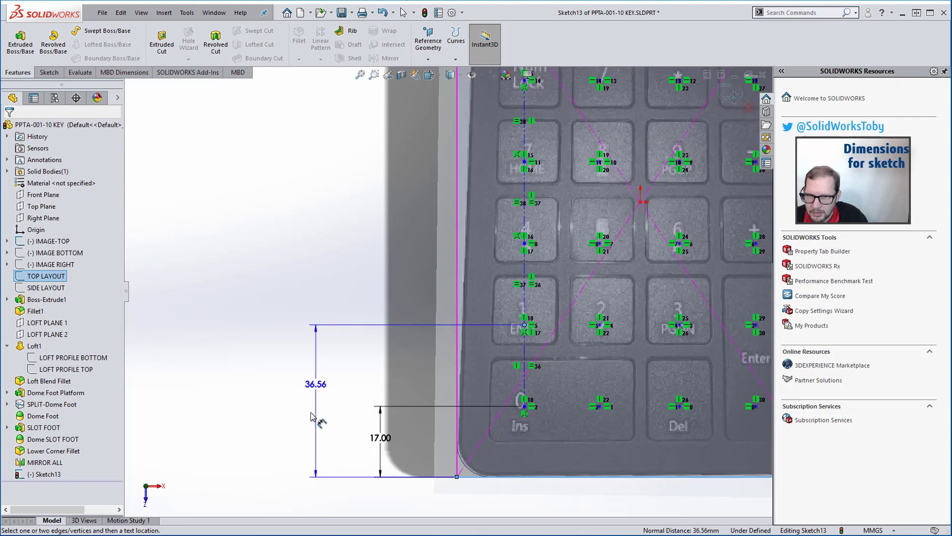
pyautogui.click(312, 415)
pyautogui.write('37')
pyautogui.press('Return')
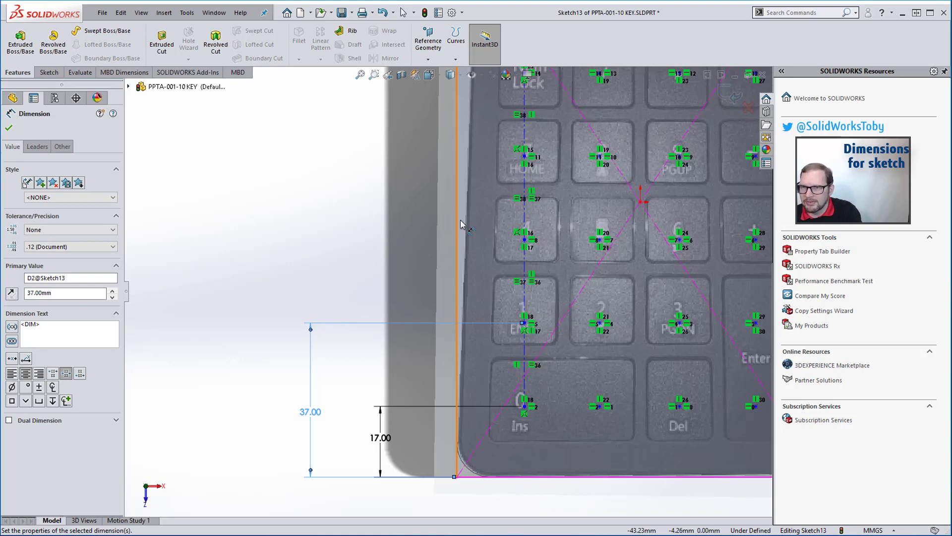
# Step: Add a driven vertical dimension between the 1 and 4 key points and remove the equal relation from the lowest construction line
pyautogui.click(525, 324)
pyautogui.click(524, 240)
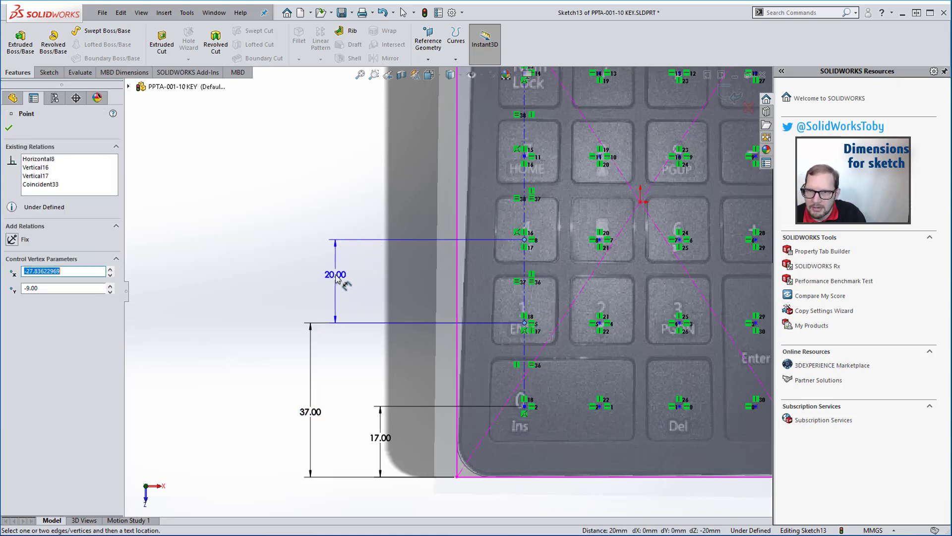
pyautogui.click(314, 278)
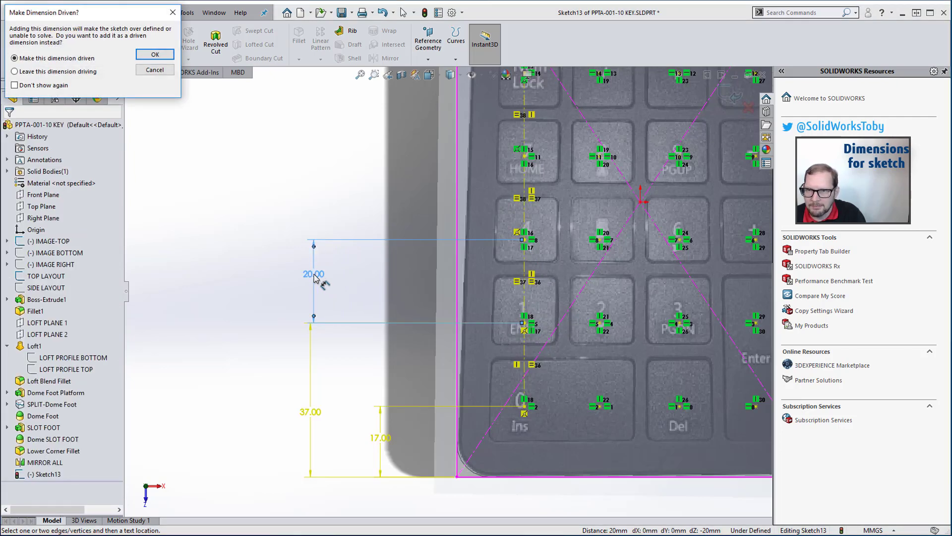
pyautogui.click(155, 54)
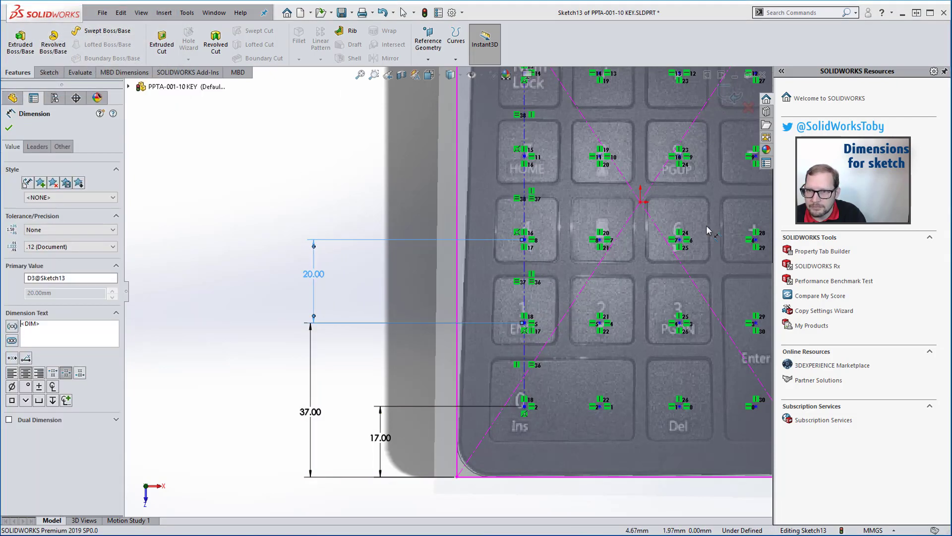
pyautogui.press('Escape')
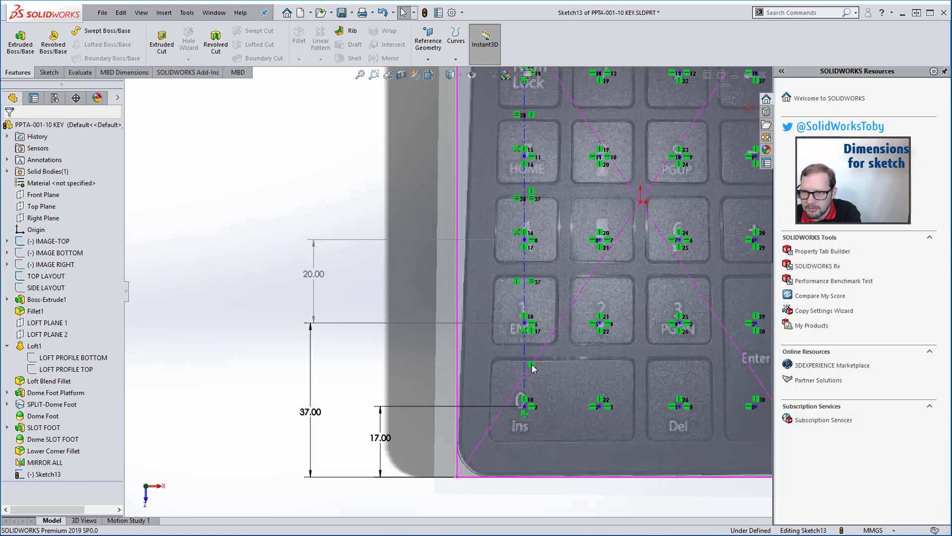
# Step: Make the dimension between the 1 and 4 key points driving and set it to 17 mm
pyautogui.click(320, 283)
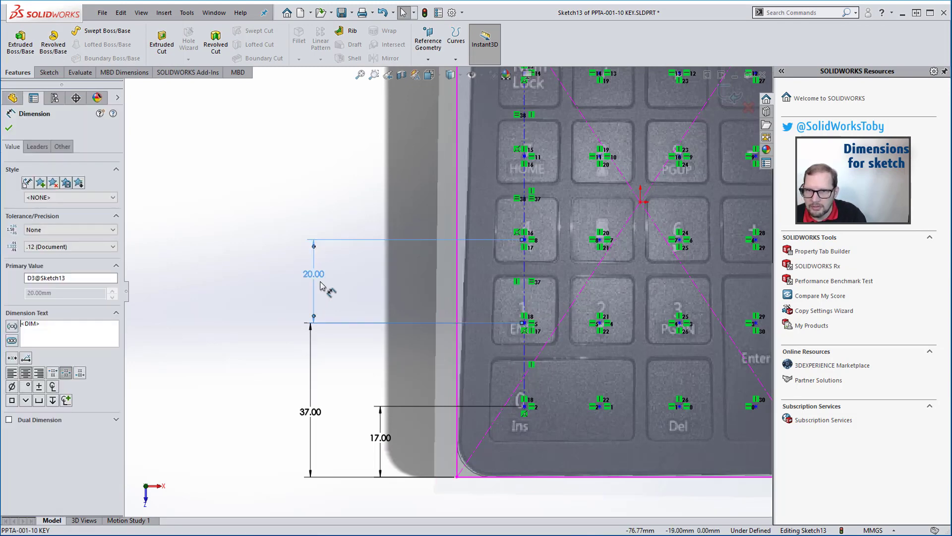
pyautogui.rightClick(320, 282)
pyautogui.click(364, 445)
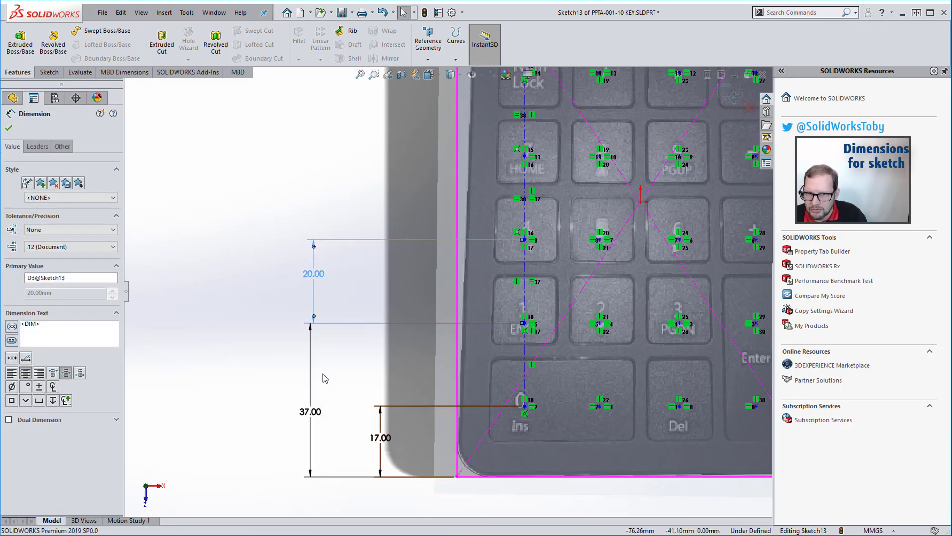
pyautogui.doubleClick(305, 281)
pyautogui.write('17')
pyautogui.press('Return')
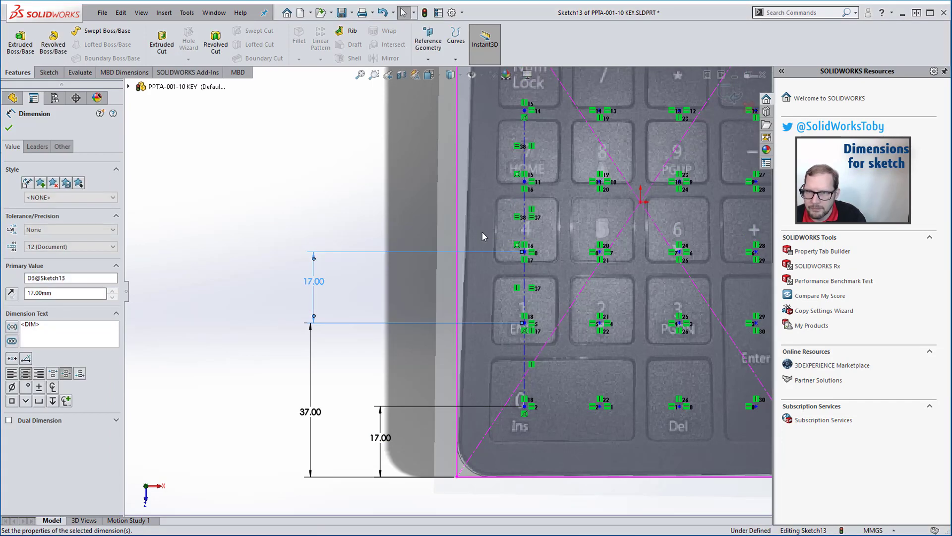
pyautogui.press('Escape')
# Step: Dimension the 0 key's sketch point 15 mm from the left edge of the top layout rectangle
pyautogui.scroll(2, 450, 290)
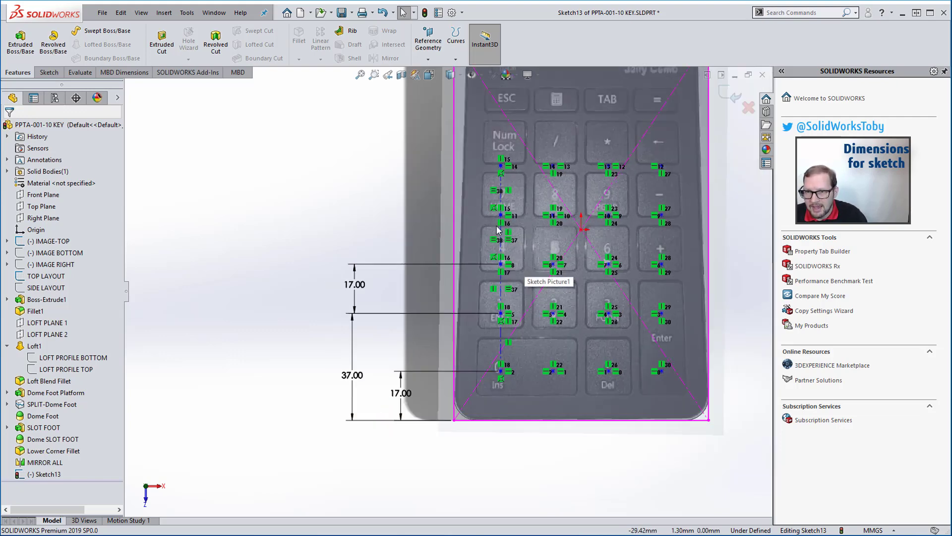
pyautogui.scroll(-2, 516, 201)
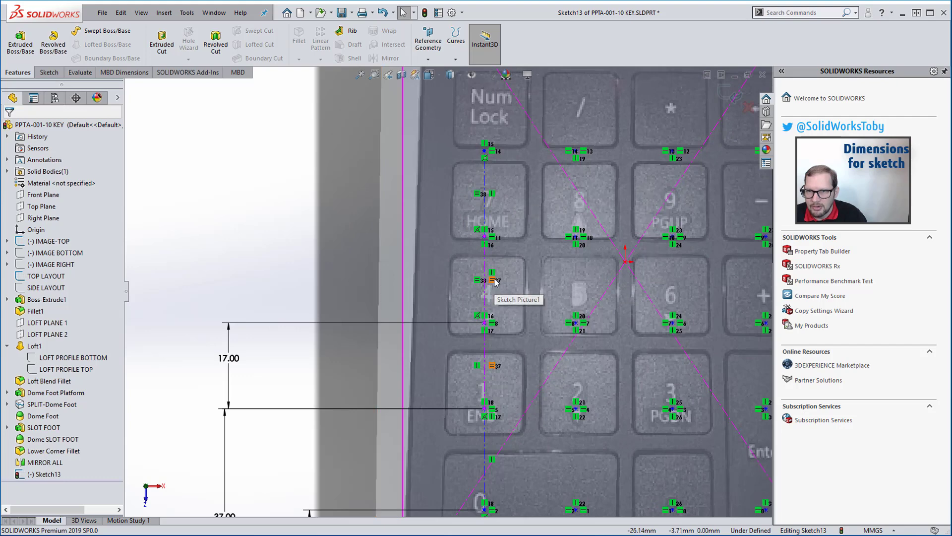
pyautogui.scroll(3, 534, 371)
pyautogui.click(564, 414)
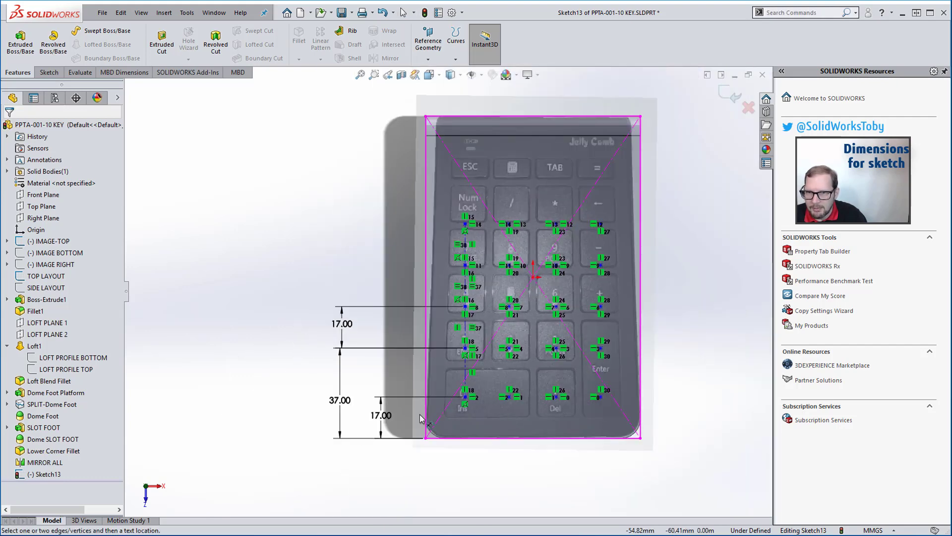
pyautogui.click(466, 399)
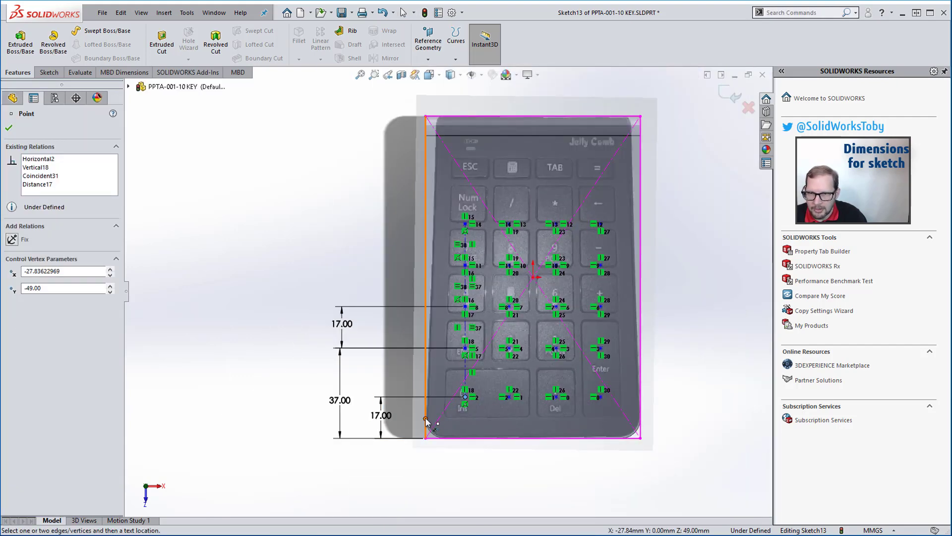
pyautogui.click(425, 424)
pyautogui.click(438, 477)
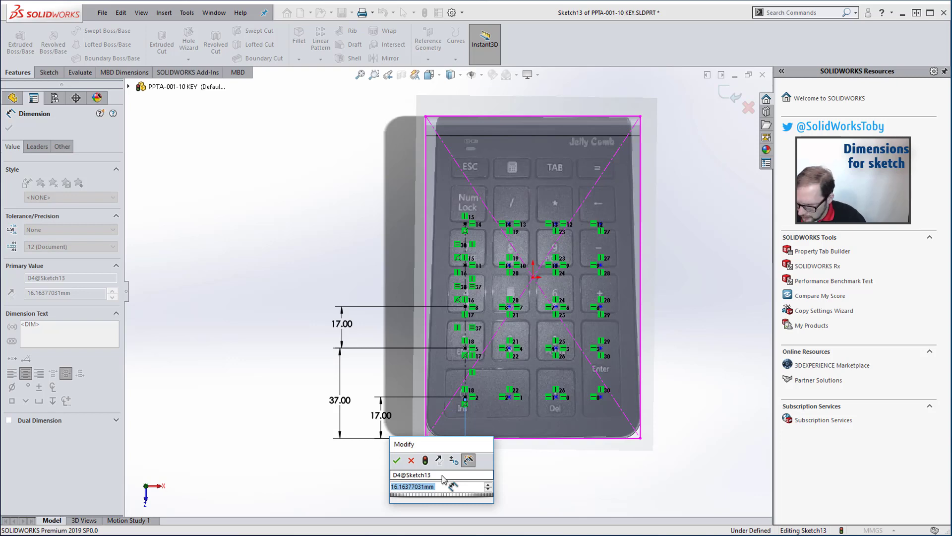
pyautogui.write('15')
pyautogui.press('Return')
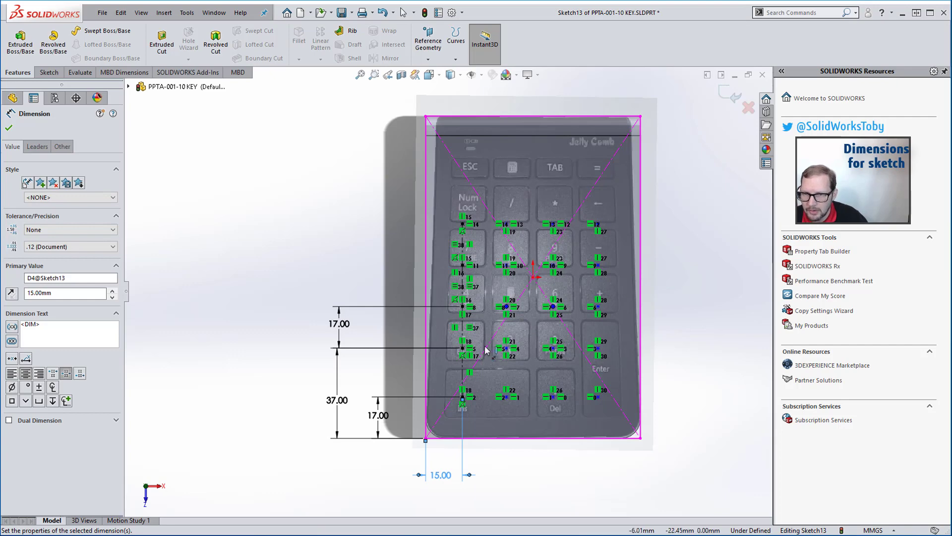
# Step: Dimension the 2 key's sketch point 34 mm from the left edge of the top layout rectangle
pyautogui.click(506, 349)
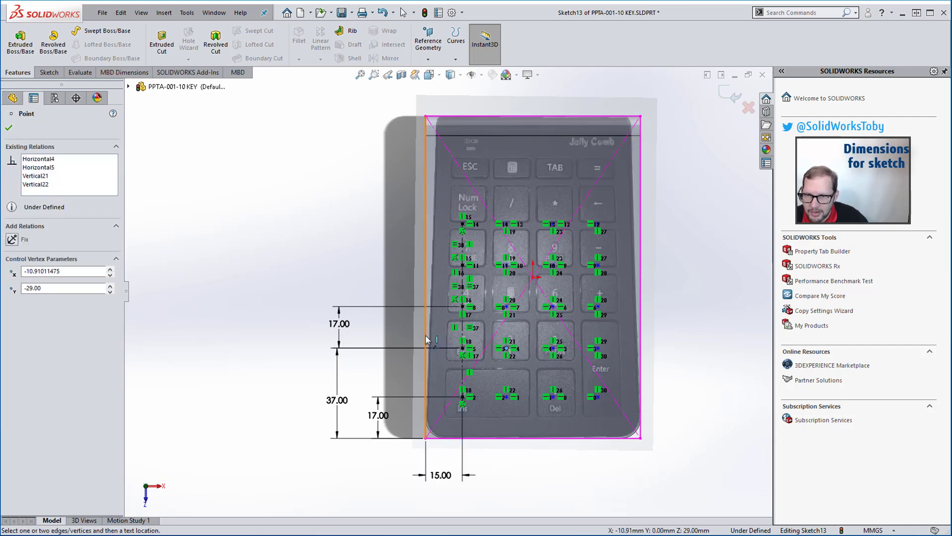
pyautogui.click(425, 337)
pyautogui.click(476, 501)
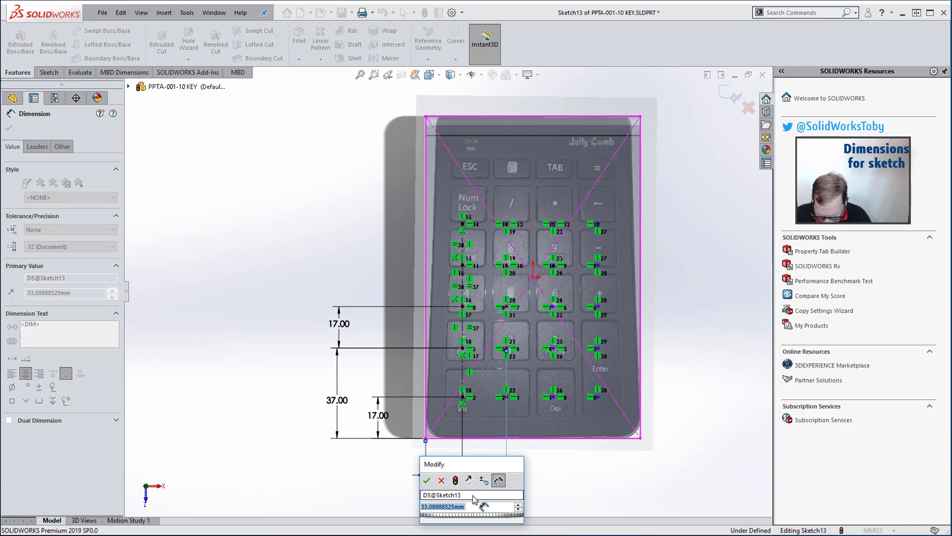
pyautogui.write('34')
pyautogui.press('Return')
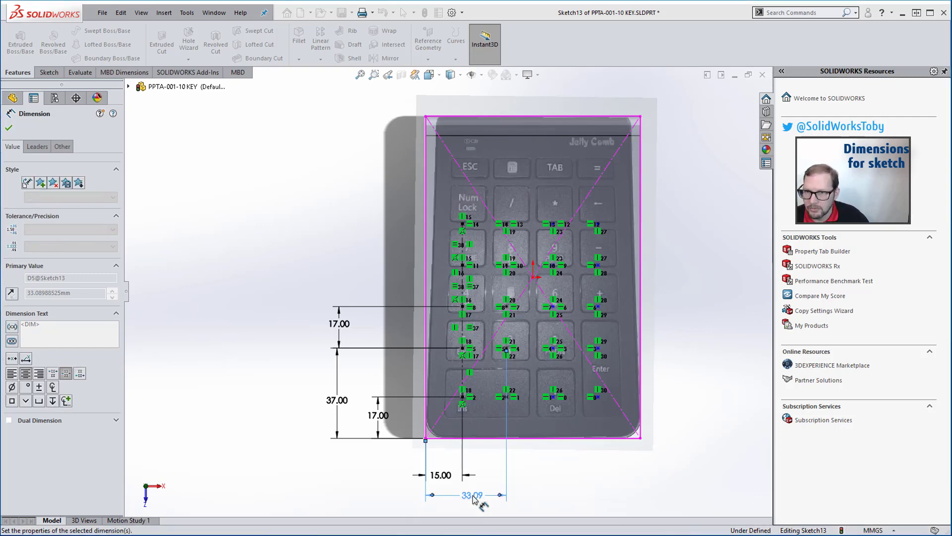
pyautogui.press('Escape')
# Step: Sketch three connected horizontal construction lines through the four bottom-row points, from the 0 key's point to the one below Enter
pyautogui.scroll(-5, 569, 351)
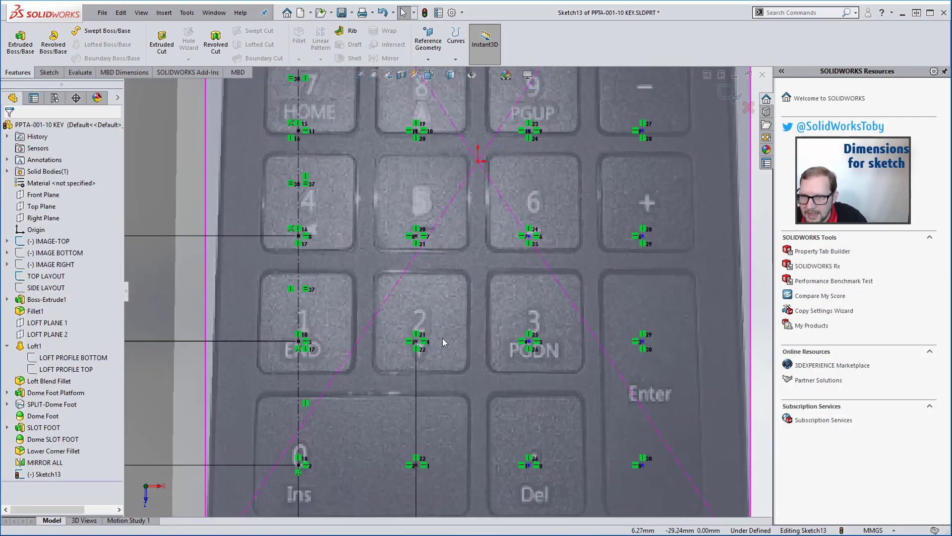
pyautogui.press('s')
pyautogui.click(438, 447)
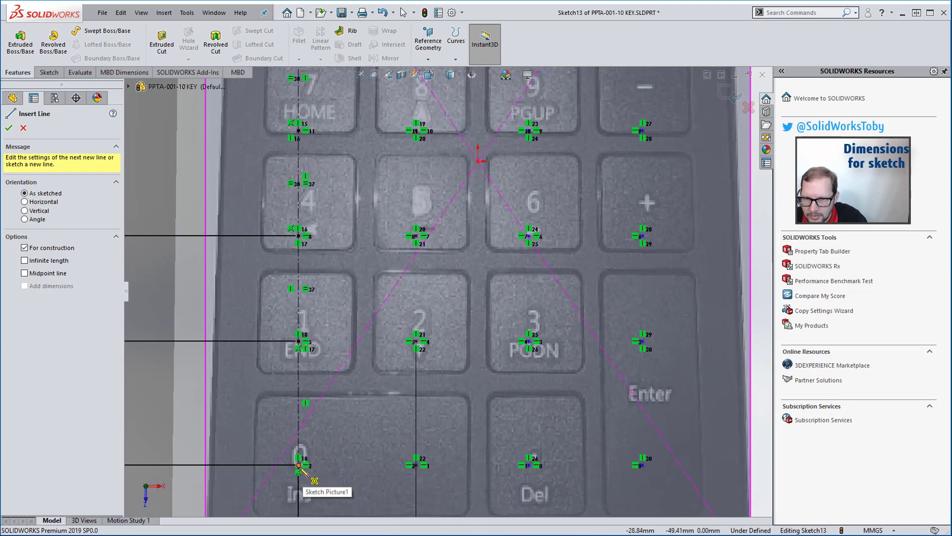
pyautogui.click(298, 465)
pyautogui.click(416, 465)
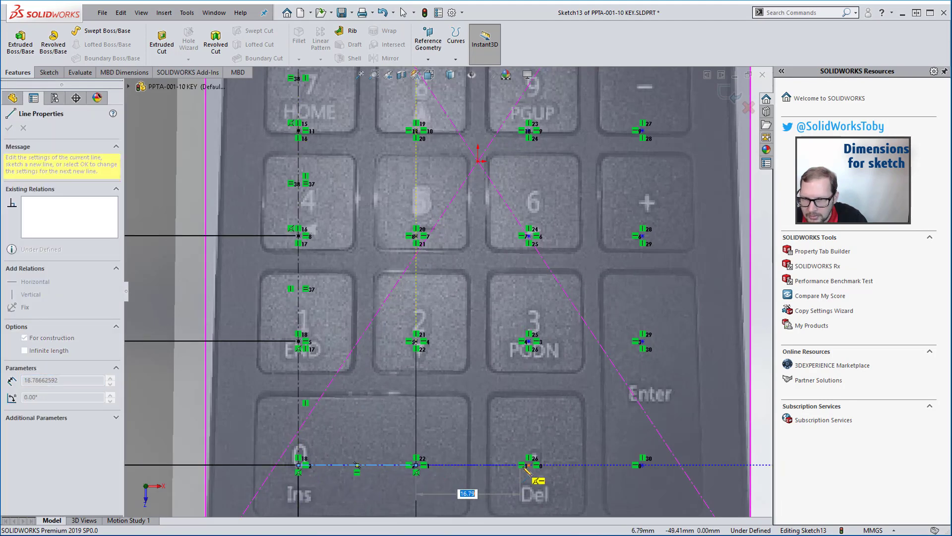
pyautogui.click(529, 465)
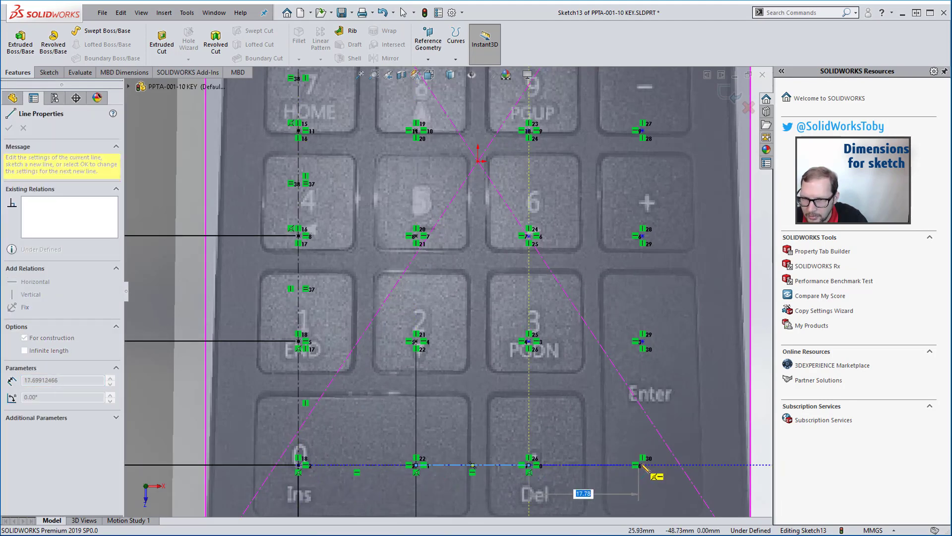
pyautogui.click(642, 465)
pyautogui.press('Escape')
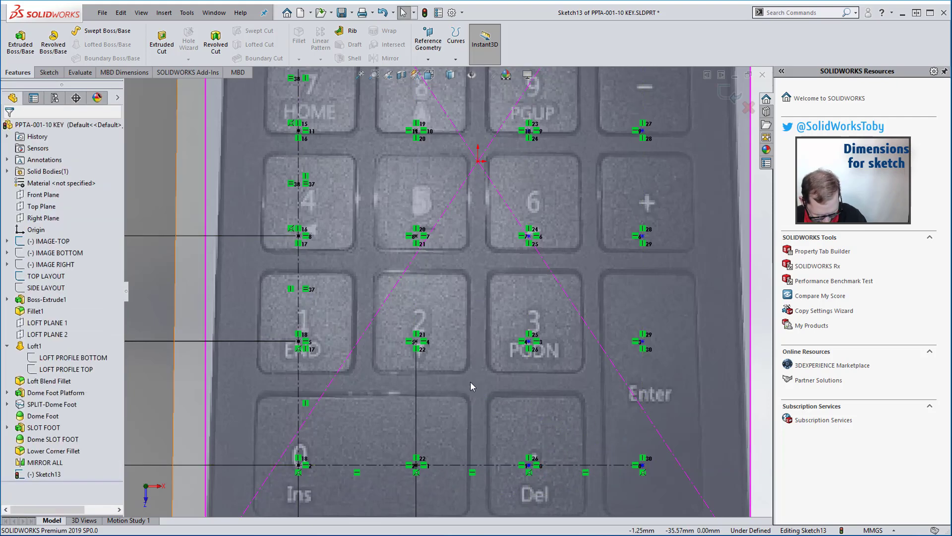
# Step: Make the three horizontal construction lines along the bottom row of points equal in length
pyautogui.click(382, 465)
pyautogui.keyDown('ctrl'); pyautogui.click(480, 465); pyautogui.keyUp('ctrl')
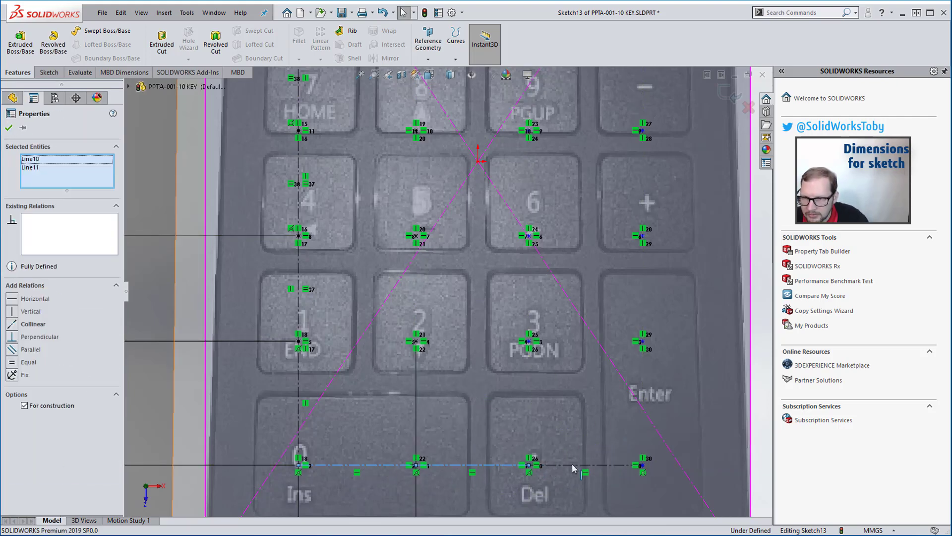
pyautogui.keyDown('ctrl'); pyautogui.click(582, 465); pyautogui.keyUp('ctrl')
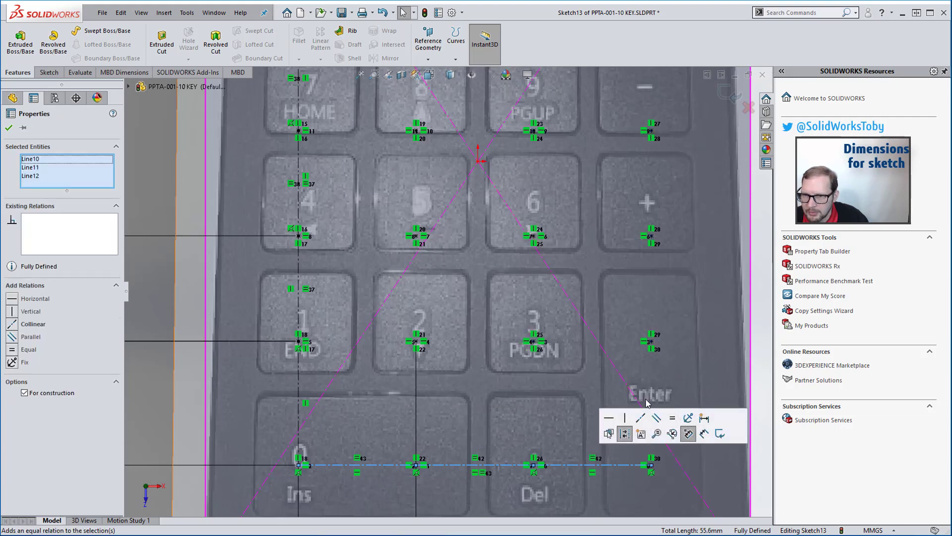
pyautogui.click(676, 430)
pyautogui.scroll(5, 564, 320)
pyautogui.press('Escape')
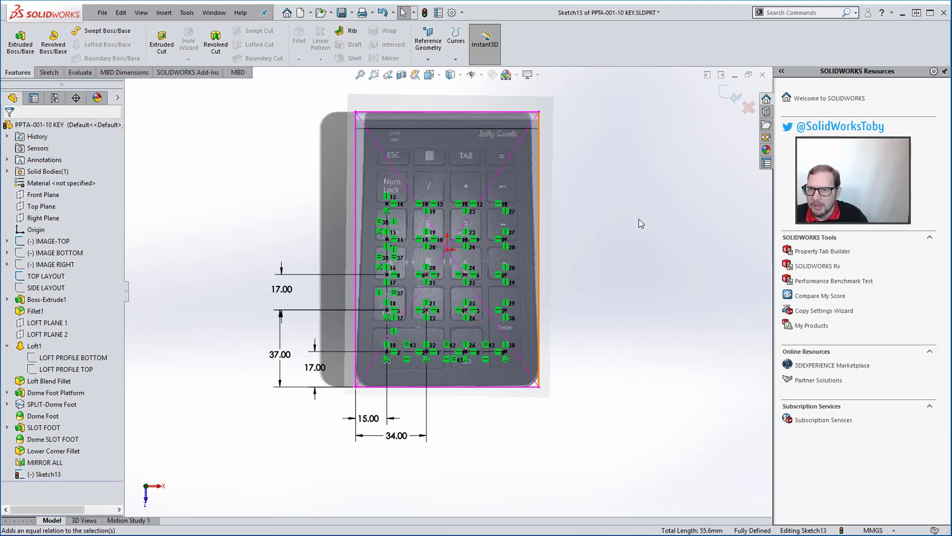
# Step: Exit the button point sketch and rename it LAYOUT FOR LOWER BUTTONS
pyautogui.scroll(-3, 424, 151)
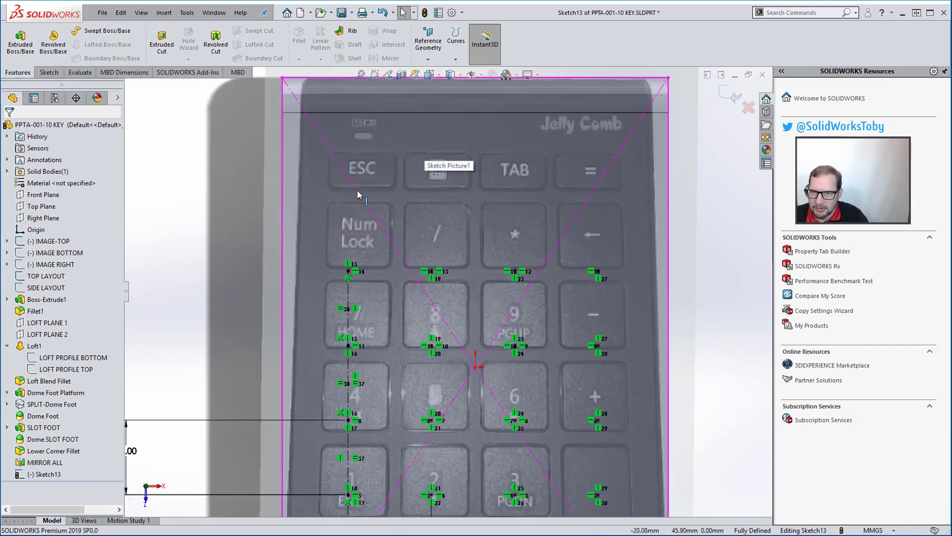
pyautogui.scroll(3, 543, 338)
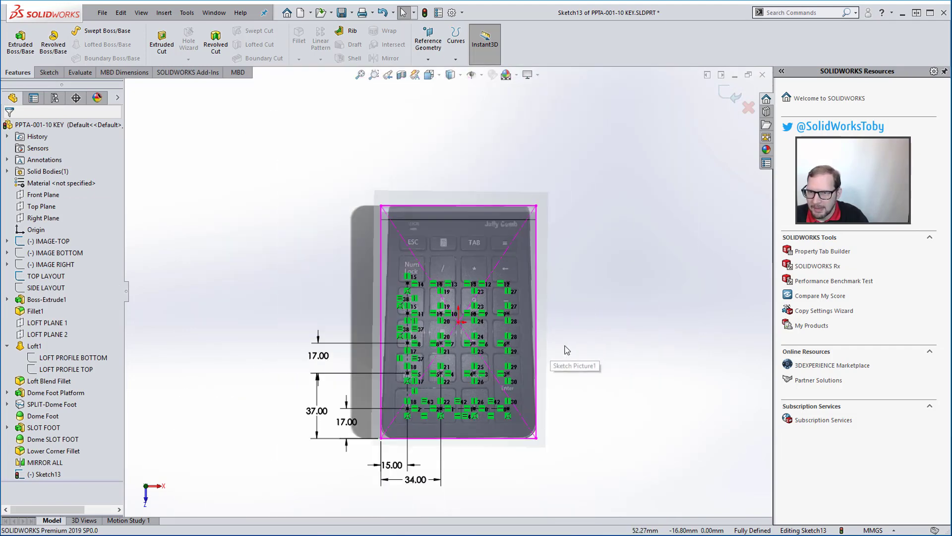
pyautogui.click(730, 97)
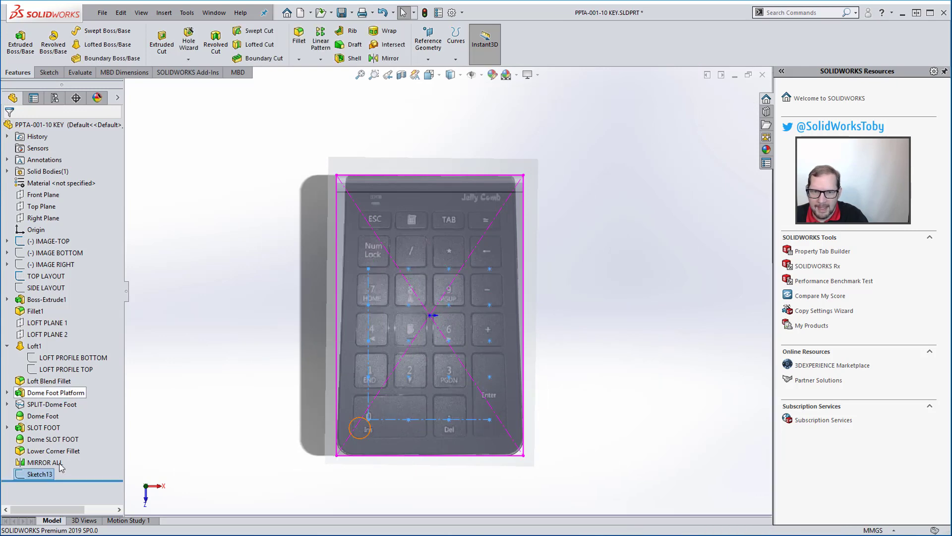
pyautogui.click(47, 474)
pyautogui.click(48, 476)
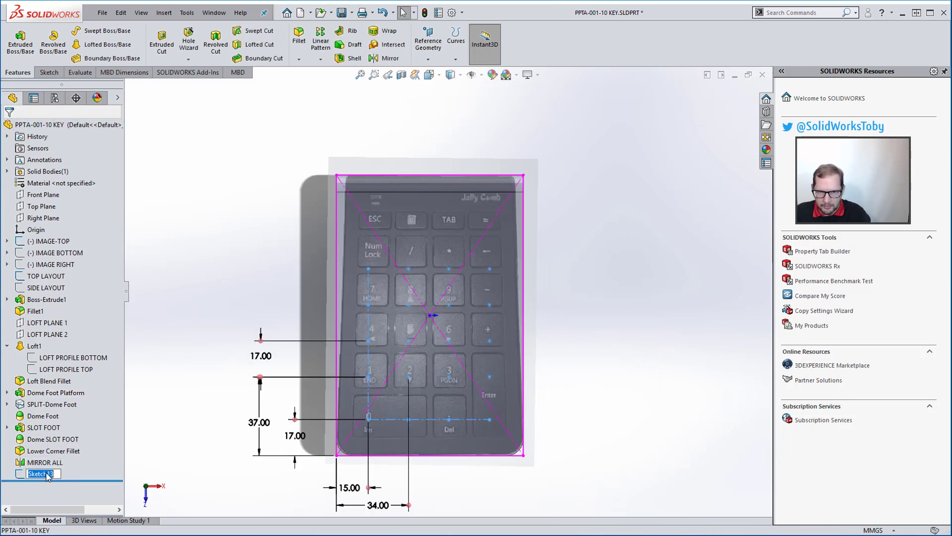
pyautogui.write('LAYOUT FOR ')
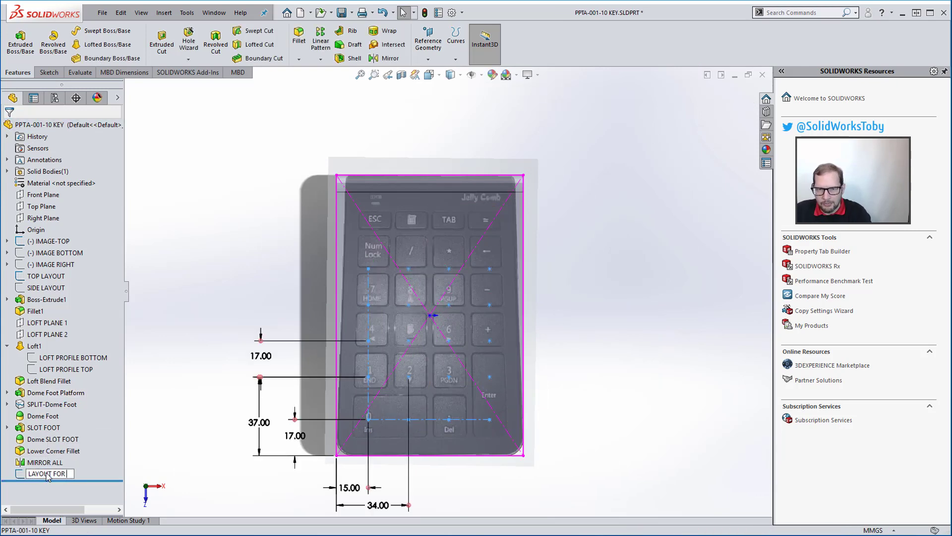
pyautogui.write('LOWER BUTTONS')
pyautogui.press('Return')
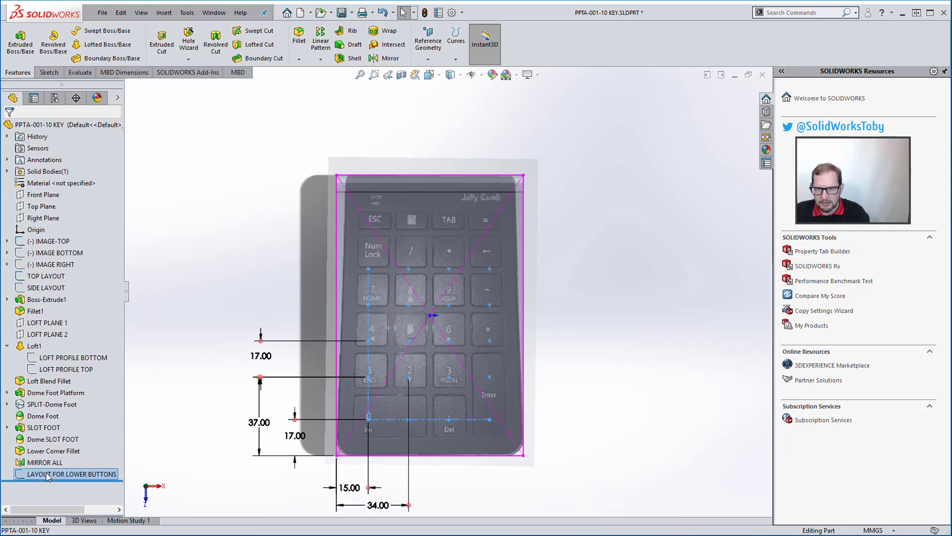
# Step: Open the sketch color settings for the LAYOUT FOR LOWER BUTTONS sketch
pyautogui.rightClick(80, 475)
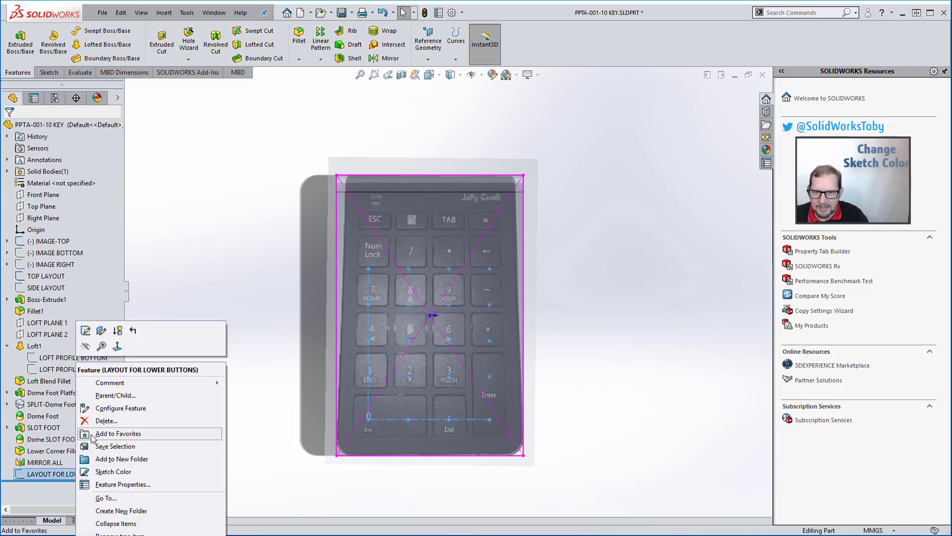
pyautogui.click(113, 472)
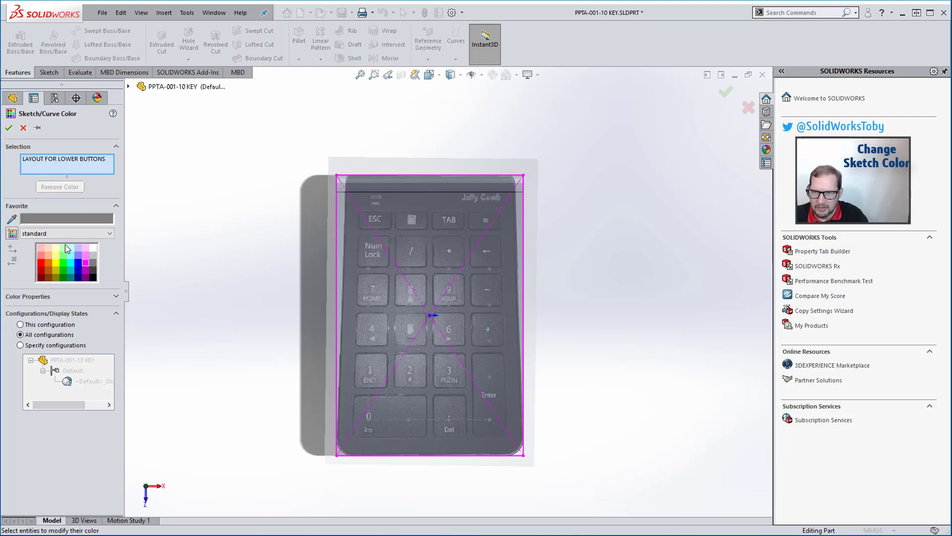
# Step: Color the LAYOUT FOR LOWER BUTTONS sketch green and hide the IMAGE-TOP reference image sketch
pyautogui.click(62, 270)
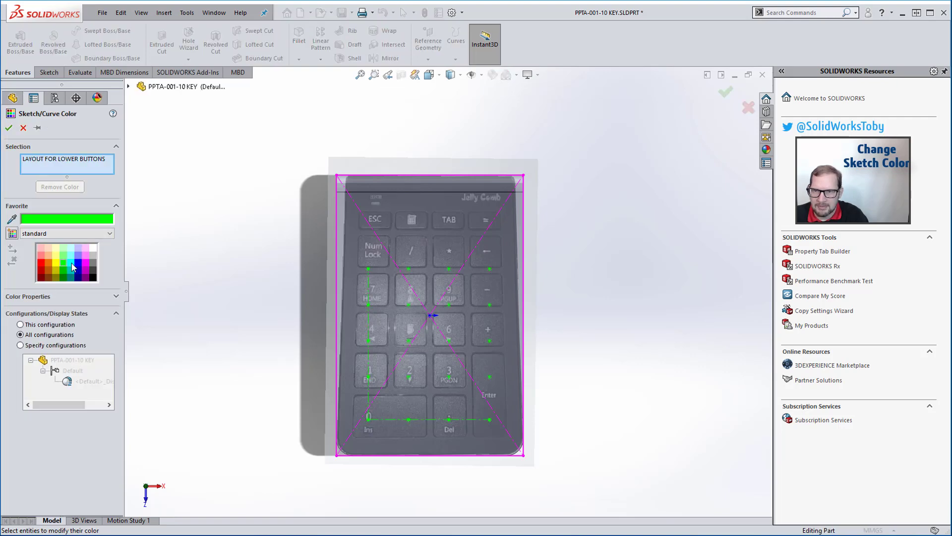
pyautogui.click(9, 128)
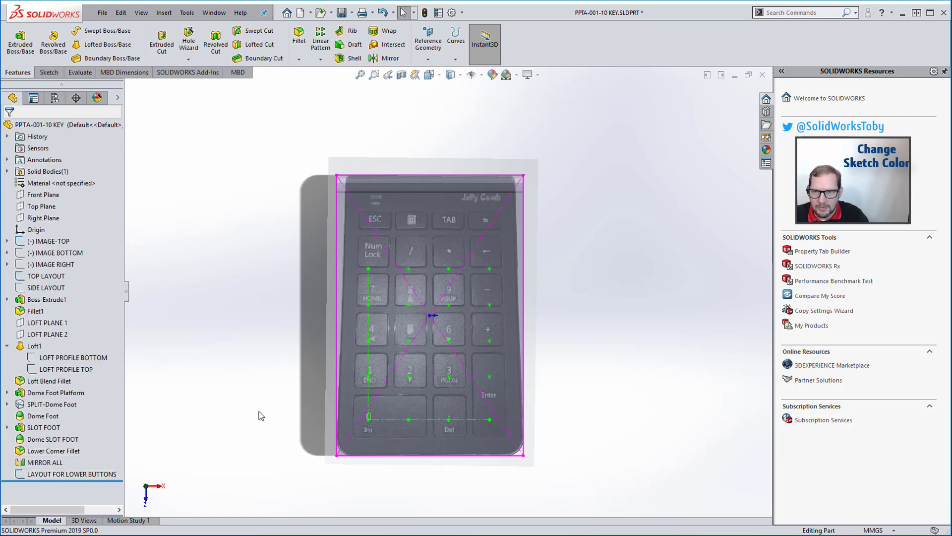
pyautogui.click(49, 241)
pyautogui.click(63, 233)
# Step: Sketch a 15.5 mm by 15.5 mm center rectangle on the keypad's top face, centred on the left column's second layout point from the bottom
pyautogui.scroll(-3, 379, 469)
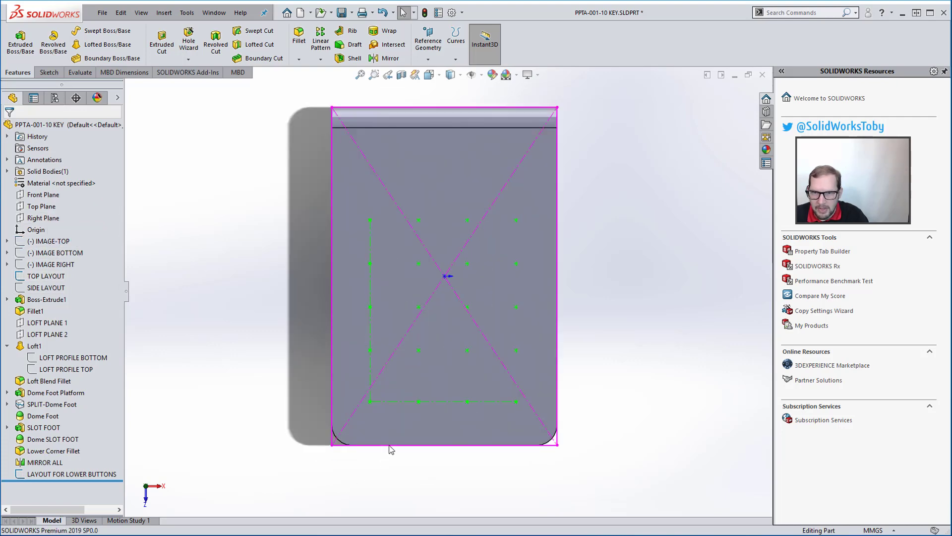
pyautogui.click(341, 315)
pyautogui.click(386, 288)
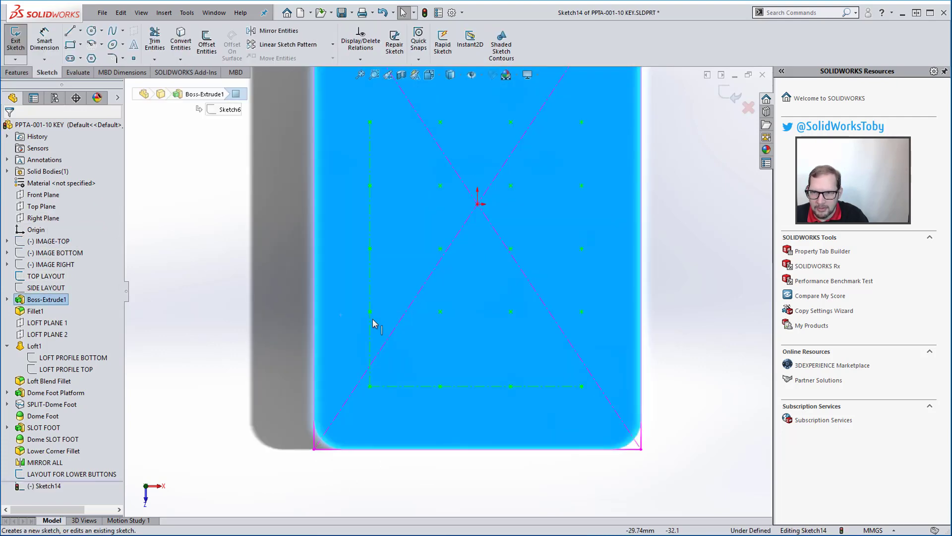
pyautogui.click(80, 44)
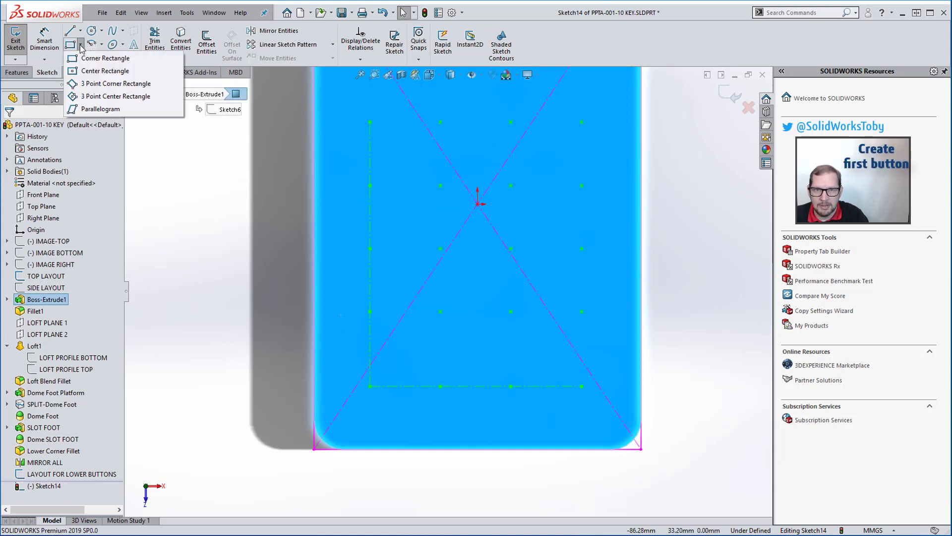
pyautogui.click(85, 72)
pyautogui.click(370, 311)
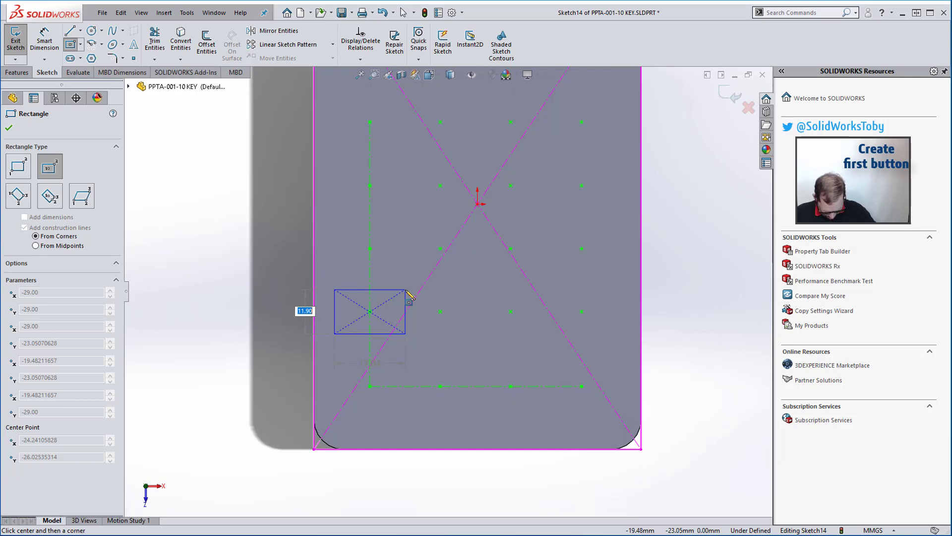
pyautogui.write('15.5')
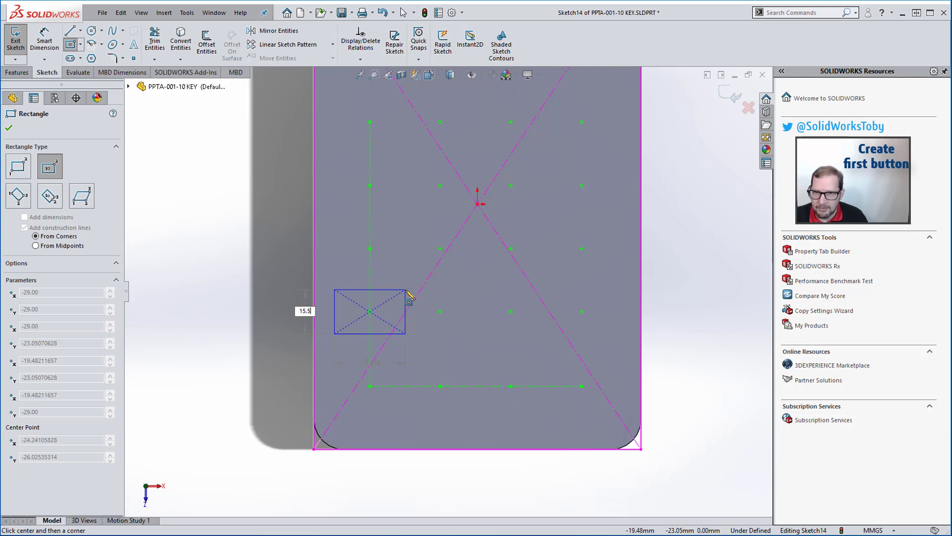
pyautogui.press('Tab')
pyautogui.write('15.5')
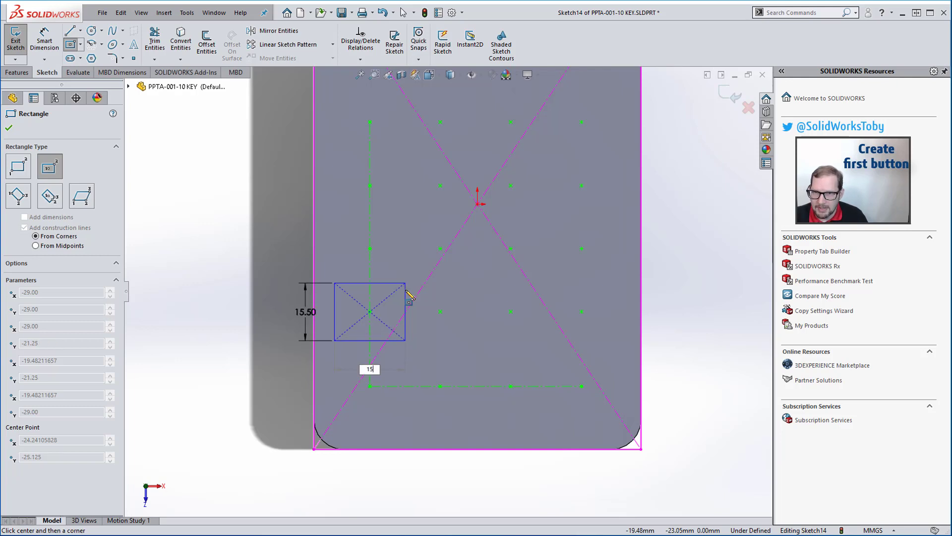
pyautogui.press('Return')
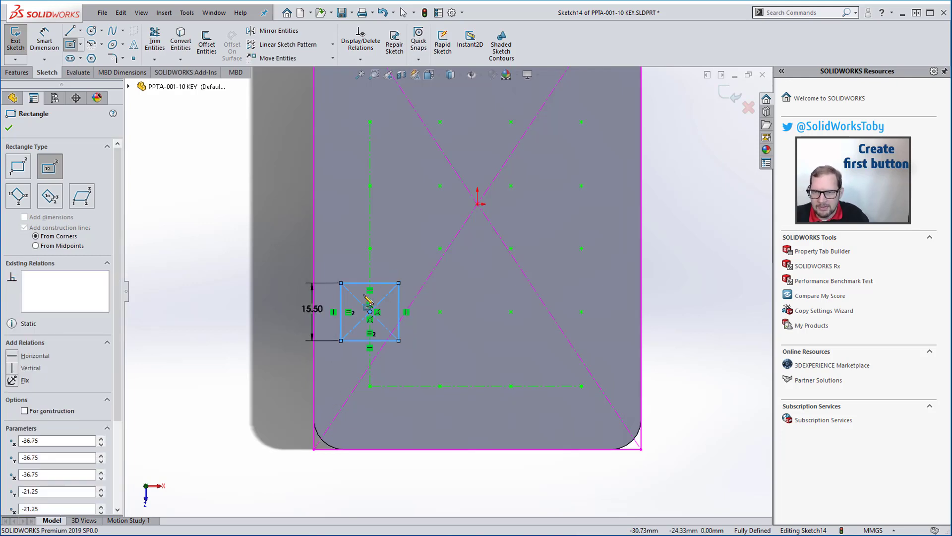
# Step: Extrude the square button profile 1 mm with a blind depth, merged with the keypad body
pyautogui.click(16, 73)
pyautogui.click(20, 41)
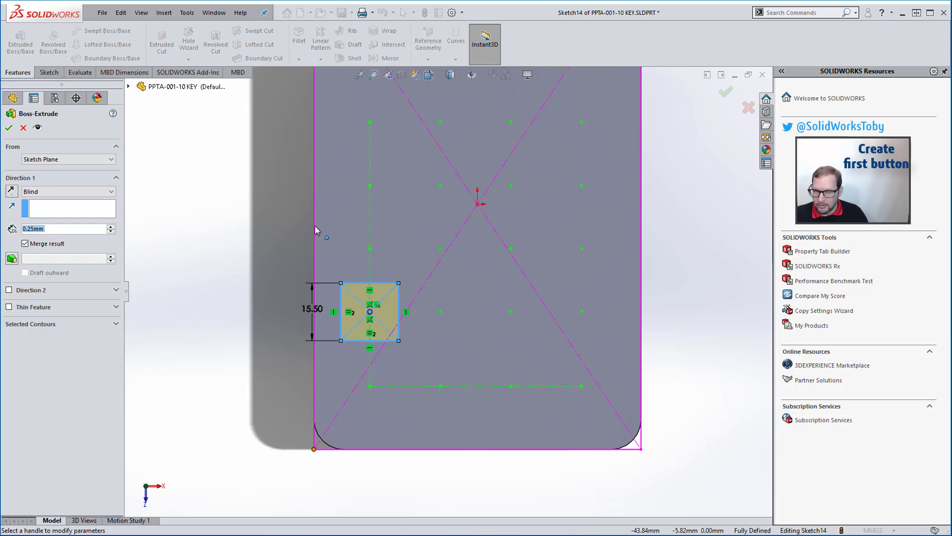
pyautogui.write('1')
pyautogui.press('Return')
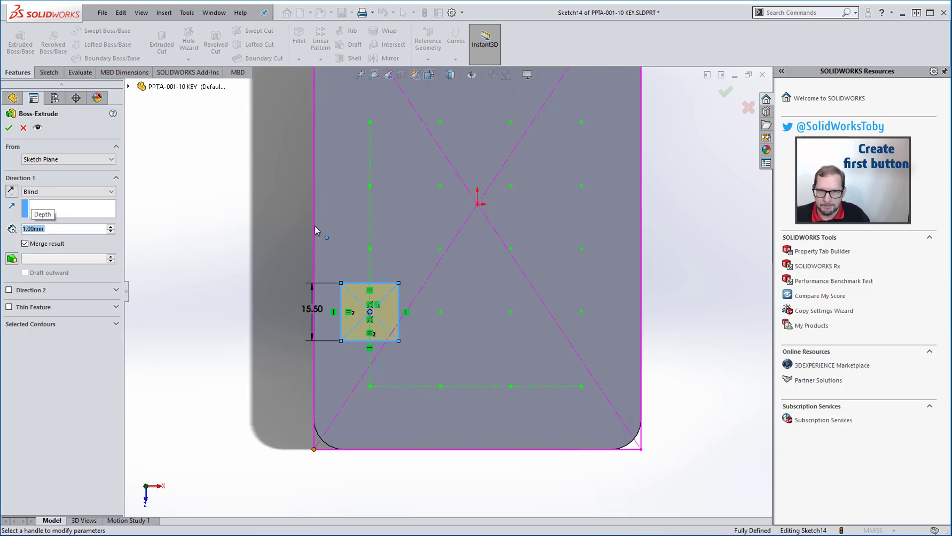
# Step: Fillet the four vertical corner edges of the raised button with a 1 mm radius
pyautogui.moveTo(430, 445); pyautogui.dragTo(399, 352, button='middle')
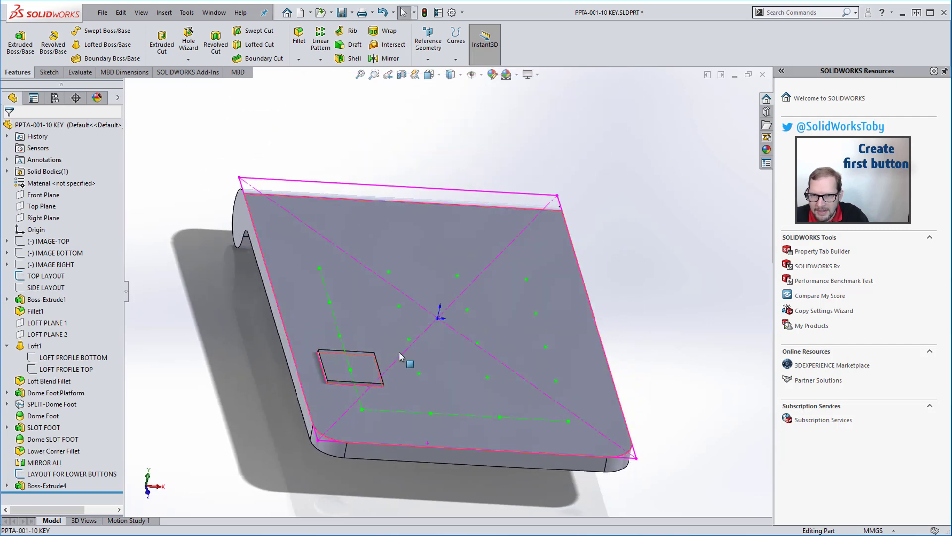
pyautogui.scroll(-5, 400, 355)
pyautogui.click(380, 378)
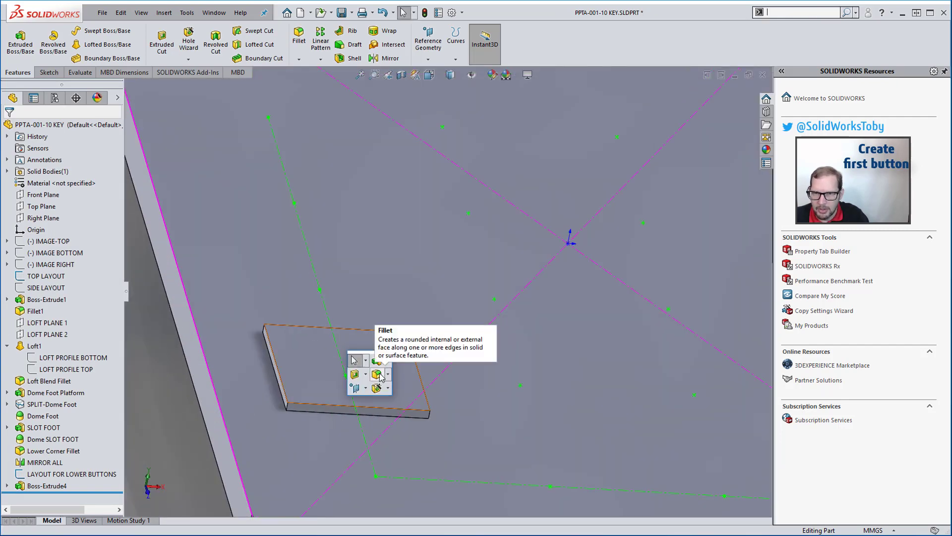
pyautogui.click(379, 376)
pyautogui.click(289, 406)
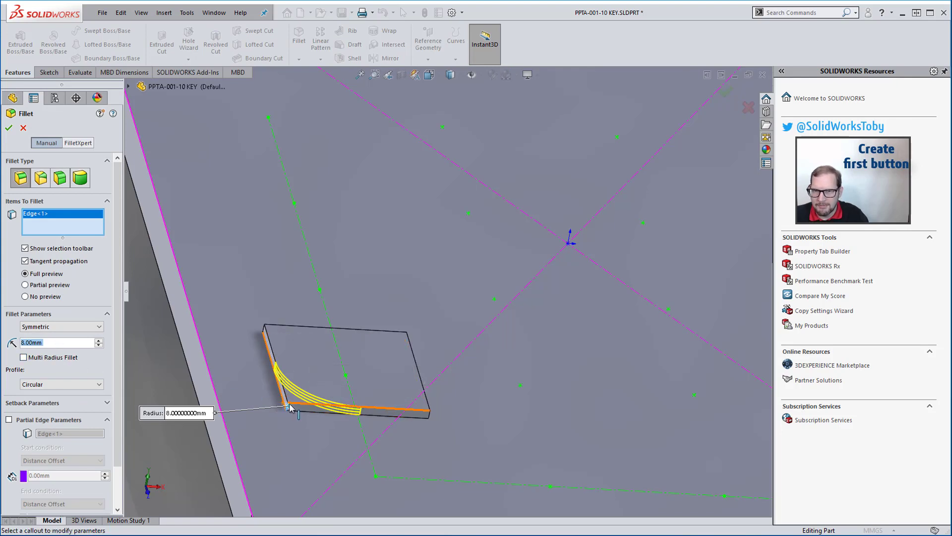
pyautogui.click(55, 345)
pyautogui.moveTo(55, 345); pyautogui.dragTo(3, 332)
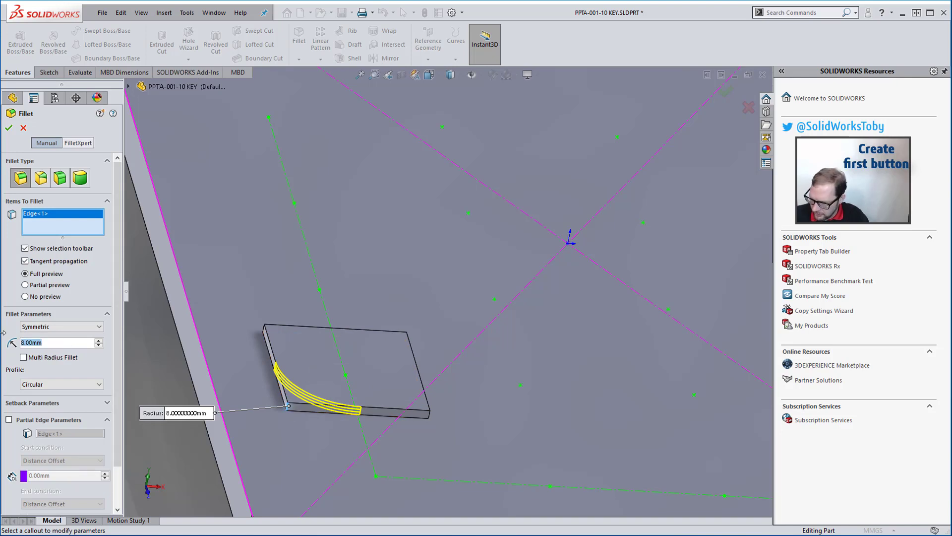
pyautogui.write('1')
pyautogui.press('Return')
pyautogui.rightClick(44, 233)
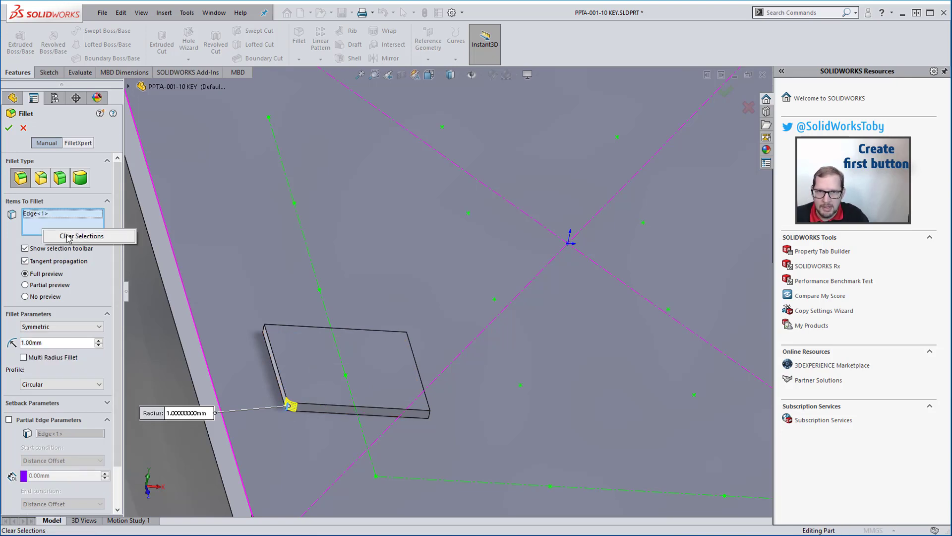
pyautogui.click(102, 235)
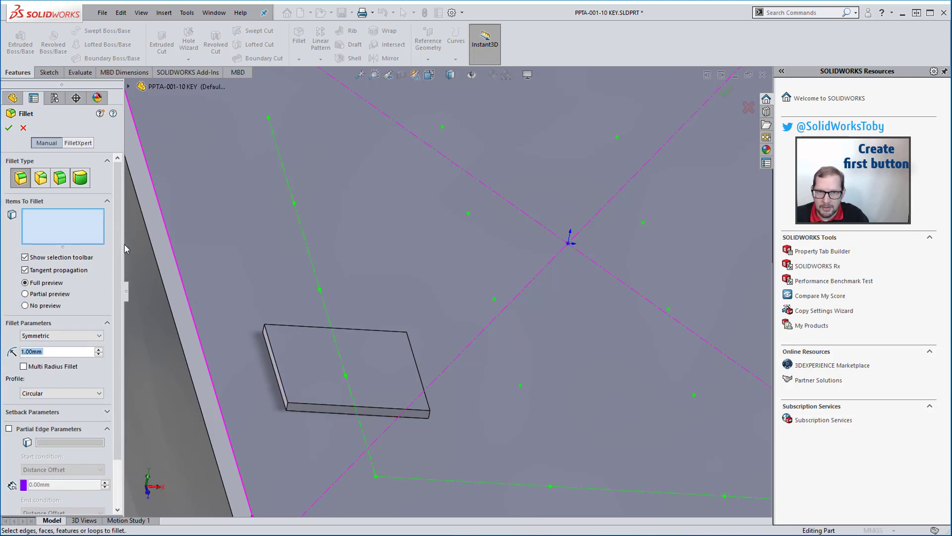
pyautogui.click(287, 408)
pyautogui.click(320, 379)
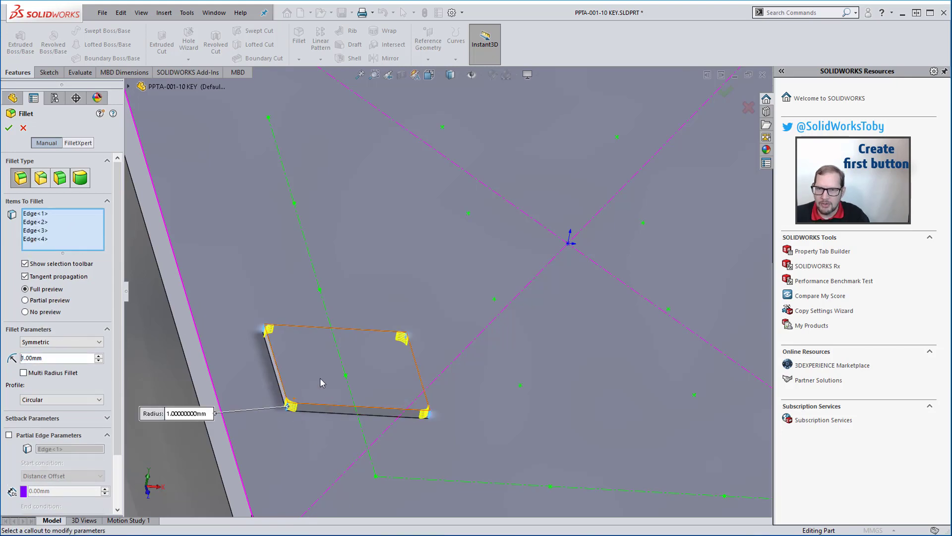
pyautogui.click(9, 128)
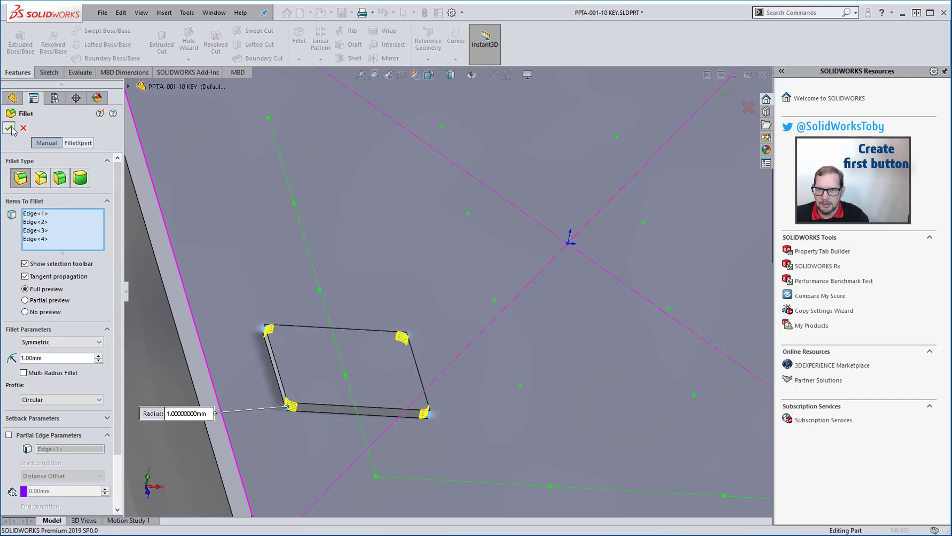
# Step: Set up a Sketch Driven Pattern of the button's extrusion and corner fillet using the LAYOUT FOR LOWER BUTTONS sketch
pyautogui.scroll(5, 482, 377)
pyautogui.moveTo(572, 289); pyautogui.dragTo(307, 352, button='middle')
pyautogui.scroll(-2, 662, 325)
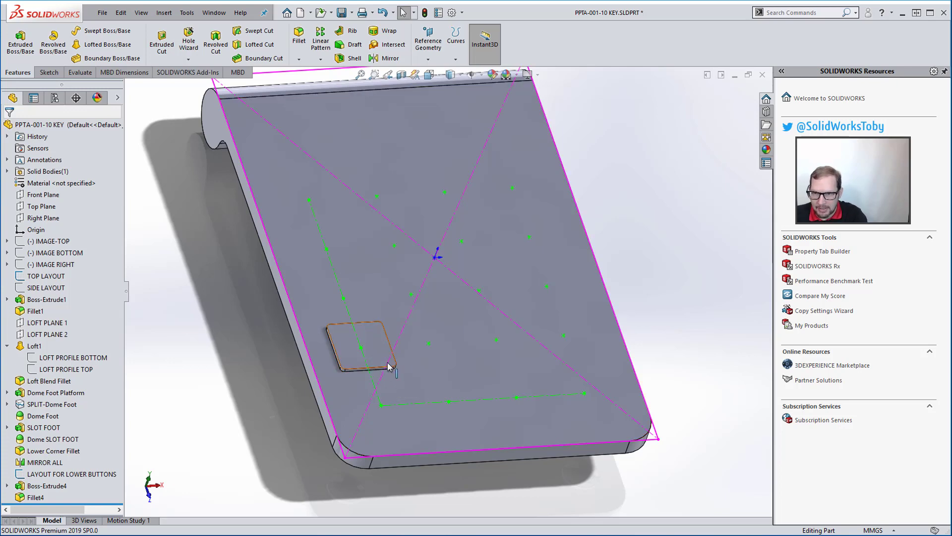
pyautogui.click(321, 59)
pyautogui.click(364, 124)
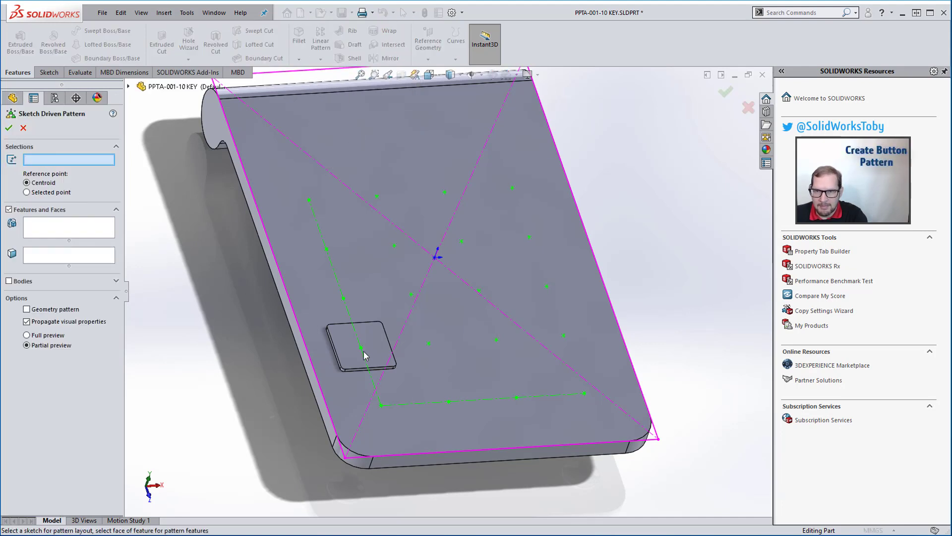
pyautogui.click(429, 344)
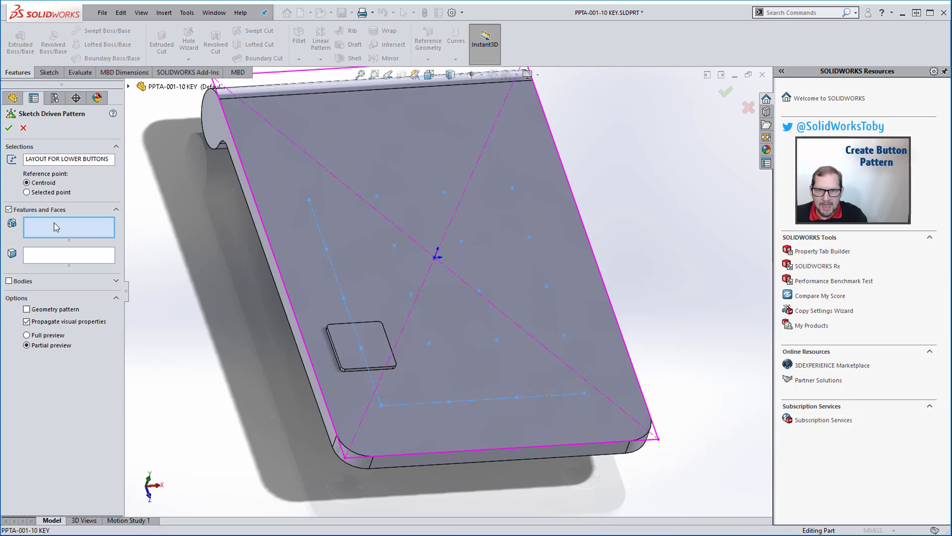
pyautogui.click(373, 350)
pyautogui.scroll(-6, 377, 354)
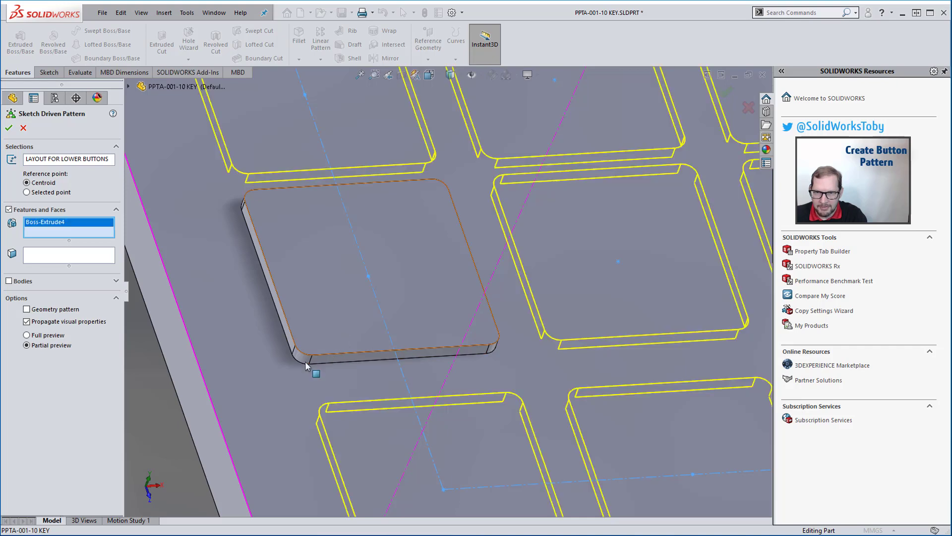
pyautogui.click(306, 366)
pyautogui.scroll(6, 400, 347)
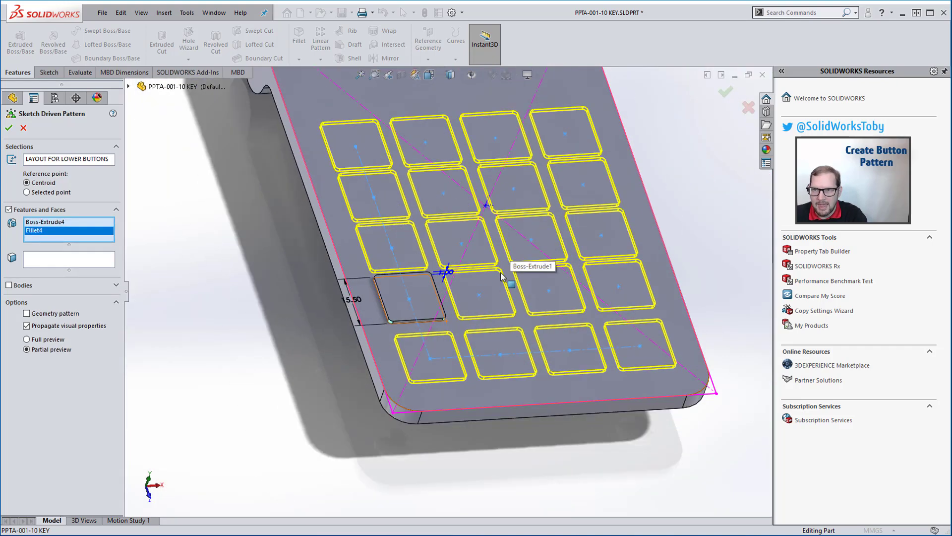
# Step: Use the layout point at the original button's centre as the pattern's reference point and create the pattern
pyautogui.click(27, 193)
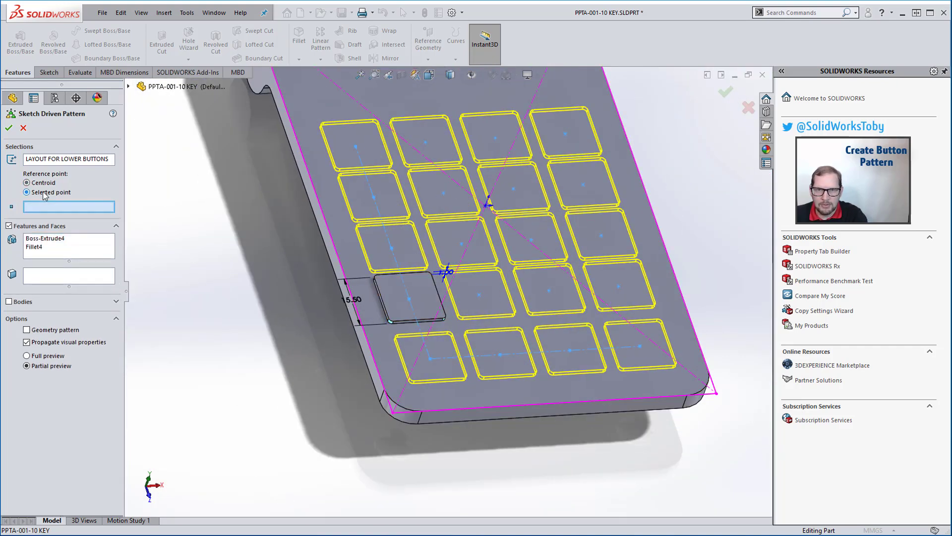
pyautogui.click(410, 299)
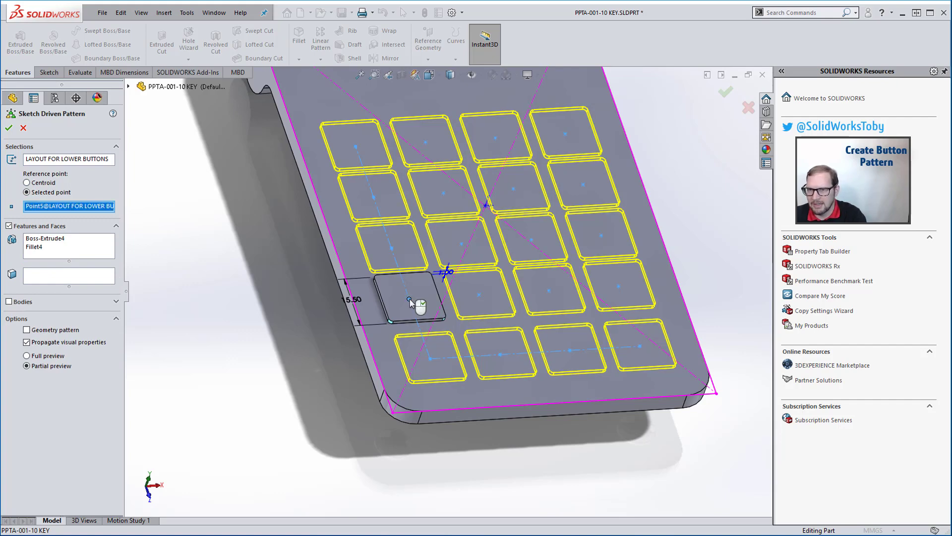
pyautogui.rightClick(410, 299)
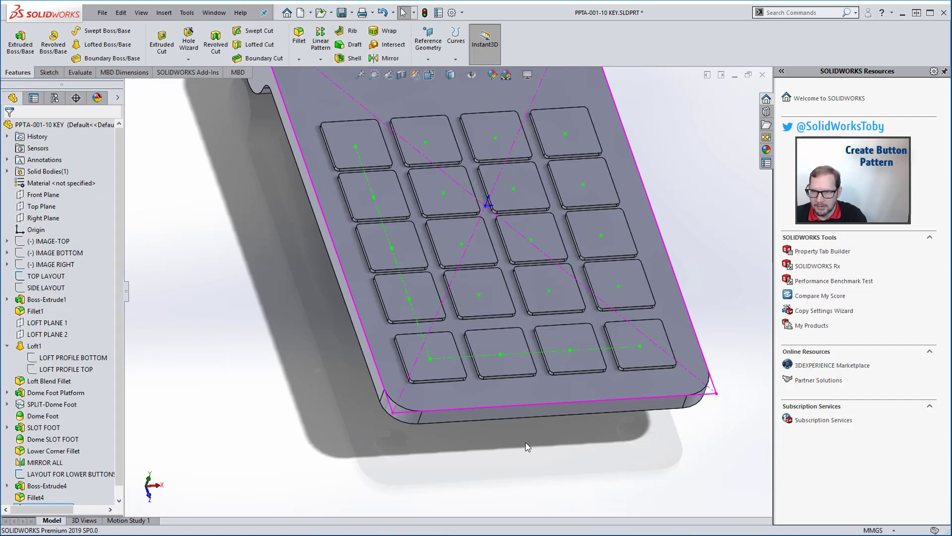
# Step: Sketch a corner rectangle joining the last column's two lowest buttons, from the upper one's left edge midpoint to the lower one's right edge midpoint
pyautogui.scroll(-5, 578, 287)
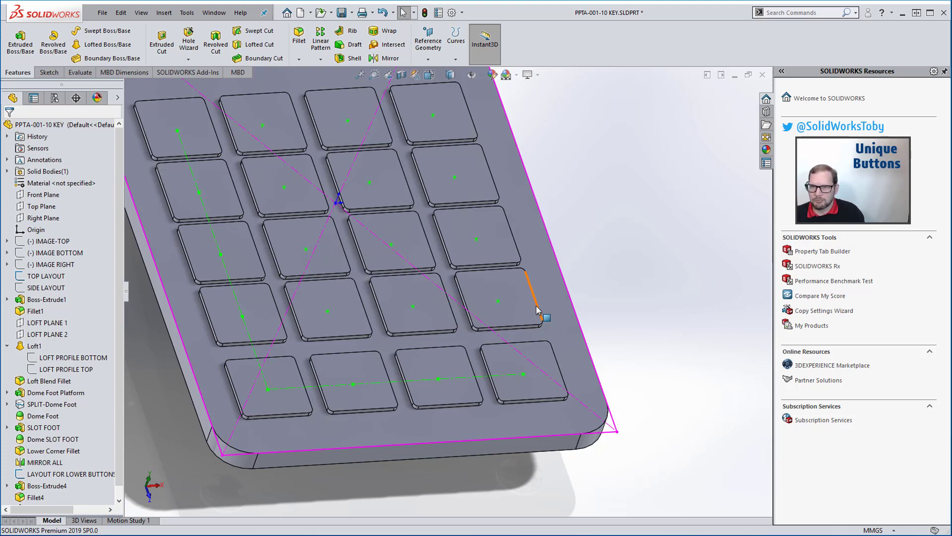
pyautogui.click(511, 310)
pyautogui.click(548, 292)
pyautogui.scroll(-5, 525, 313)
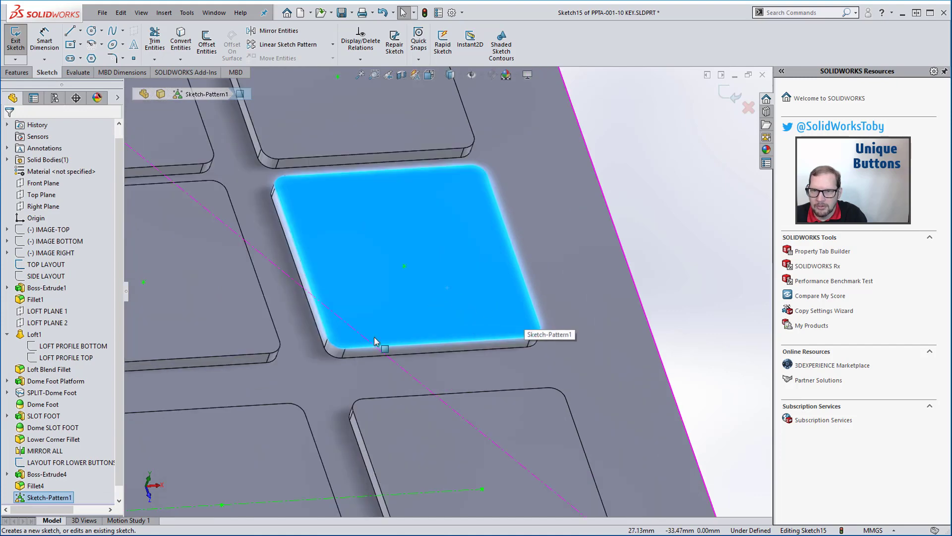
pyautogui.press('s')
pyautogui.click(396, 336)
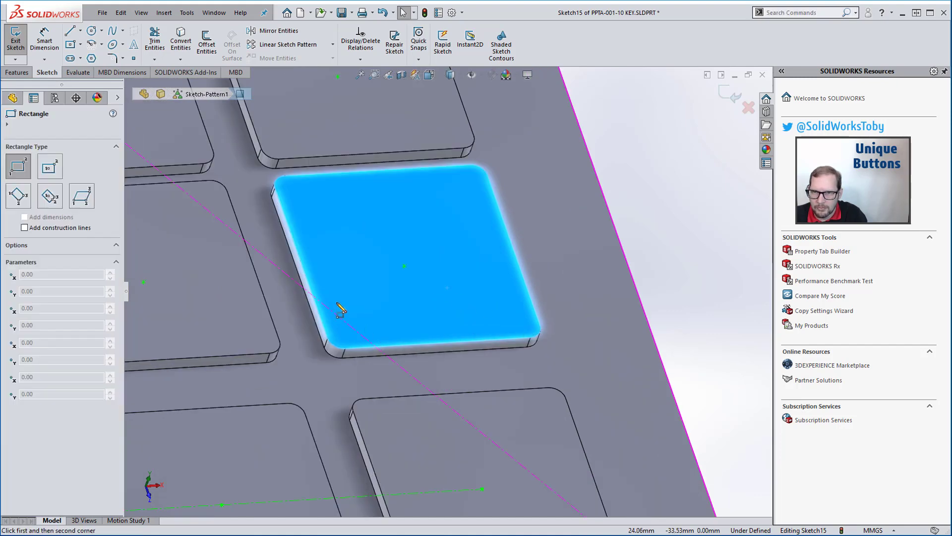
pyautogui.click(304, 268)
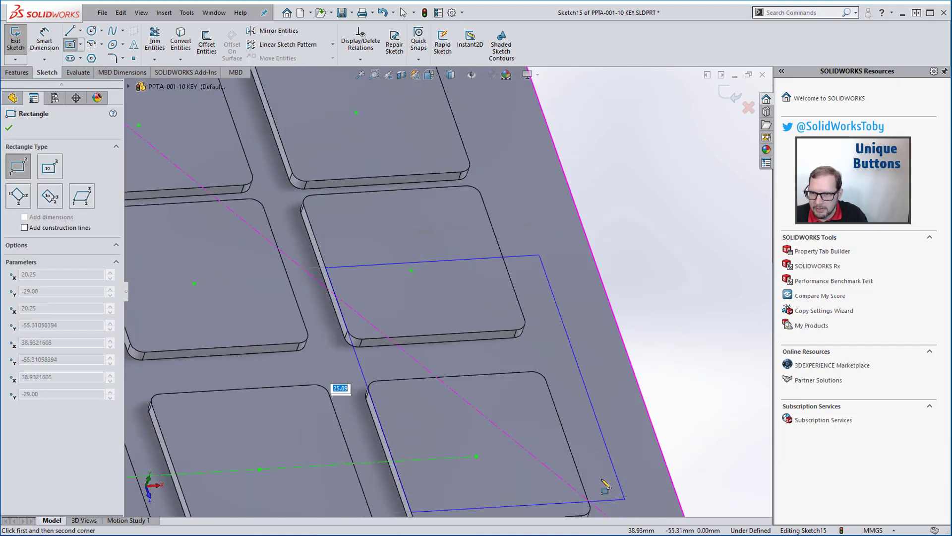
pyautogui.scroll(1, 576, 454)
pyautogui.click(567, 443)
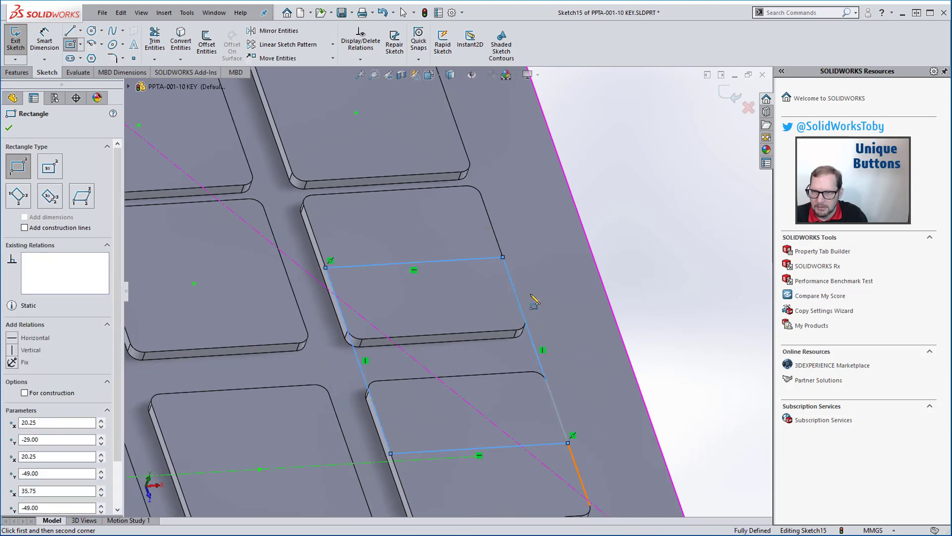
# Step: Extrude the bridging rectangle Up To Surface, ending on the keypad's top face, to merge the two buttons into one tall Enter button
pyautogui.press('s')
pyautogui.click(584, 347)
pyautogui.click(582, 340)
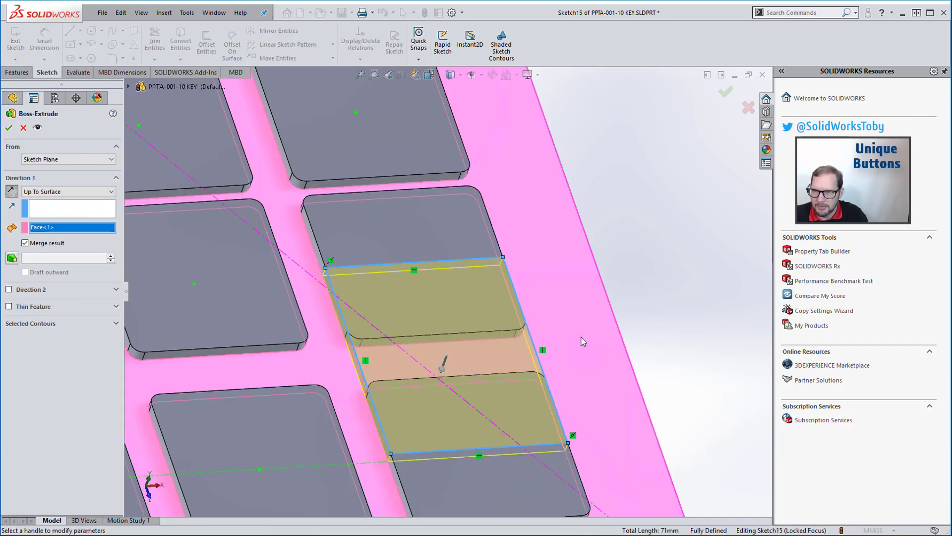
pyautogui.press('Return')
pyautogui.scroll(6, 578, 337)
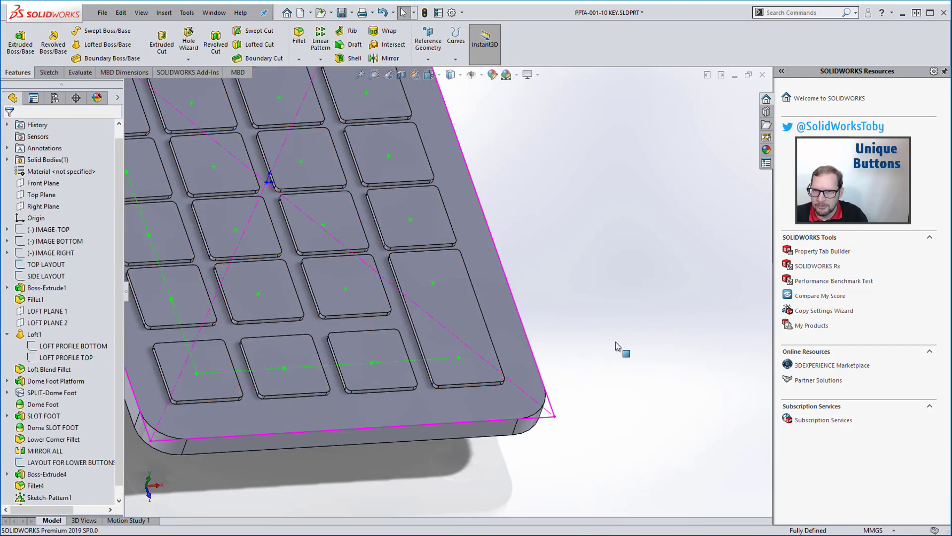
pyautogui.scroll(-3, 307, 358)
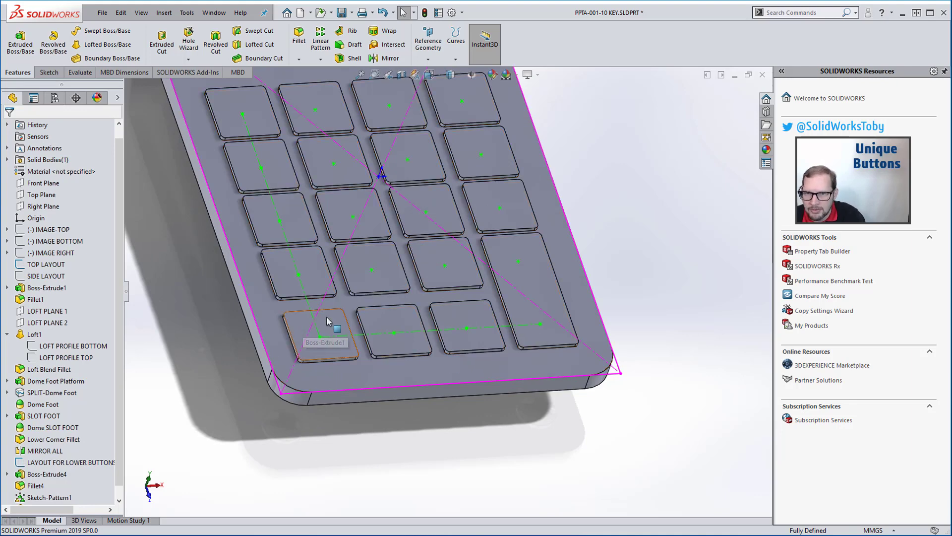
# Step: Sketch a corner rectangle bridging the bottom row's first two buttons, from the second one's lower edge midpoint to the first one's upper edge midpoint
pyautogui.scroll(-3, 308, 343)
pyautogui.click(382, 322)
pyautogui.press('s')
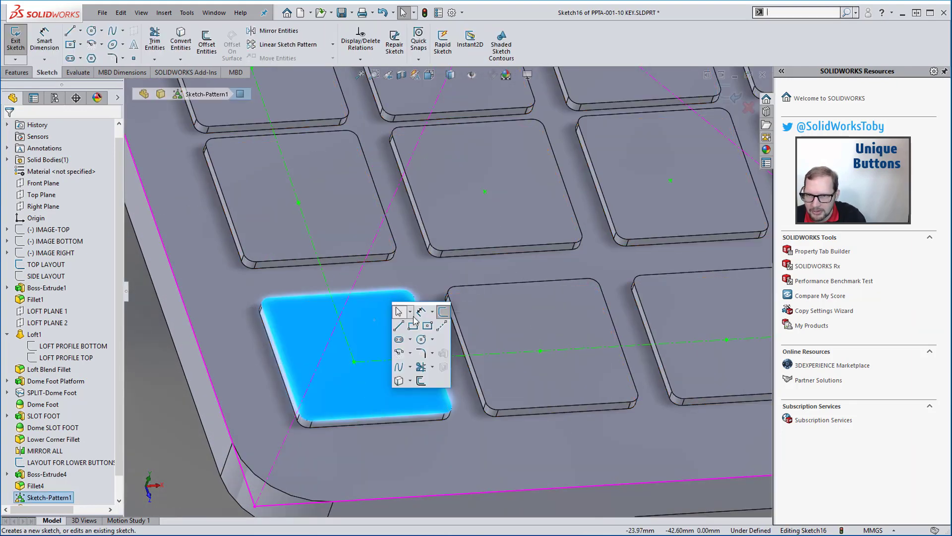
pyautogui.click(414, 326)
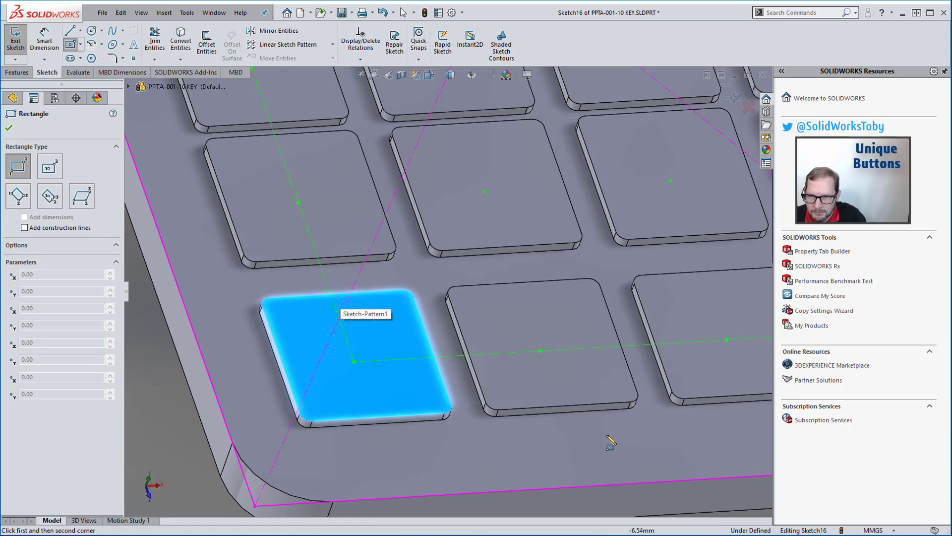
pyautogui.click(565, 405)
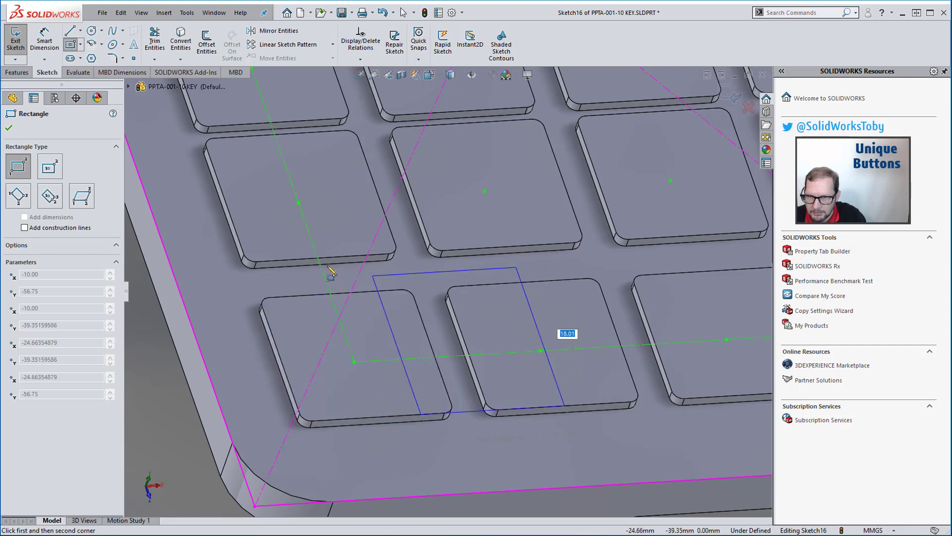
pyautogui.click(336, 295)
# Step: Extrude the bridging rectangle Up To Surface, ending on the keypad's top face, to merge the two buttons into one wide button
pyautogui.press('s')
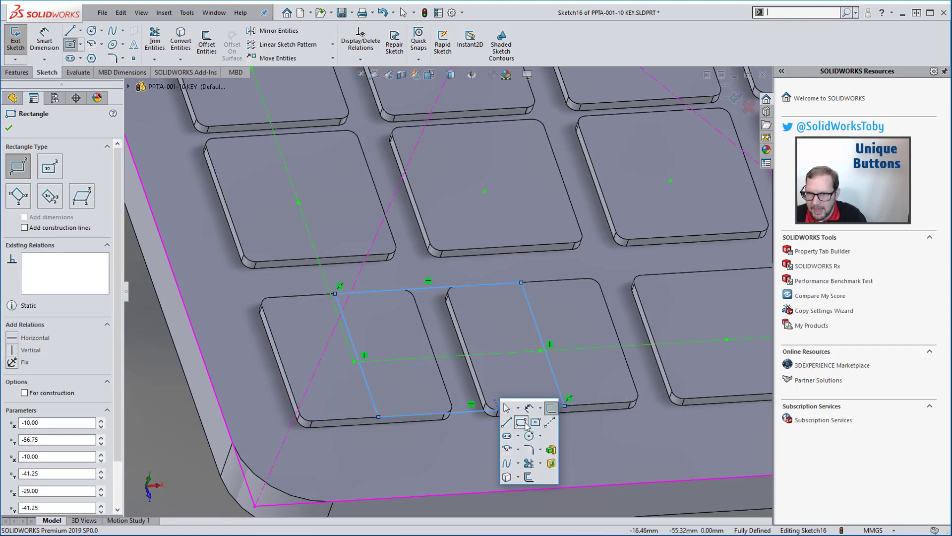
pyautogui.click(550, 450)
pyautogui.press('Return')
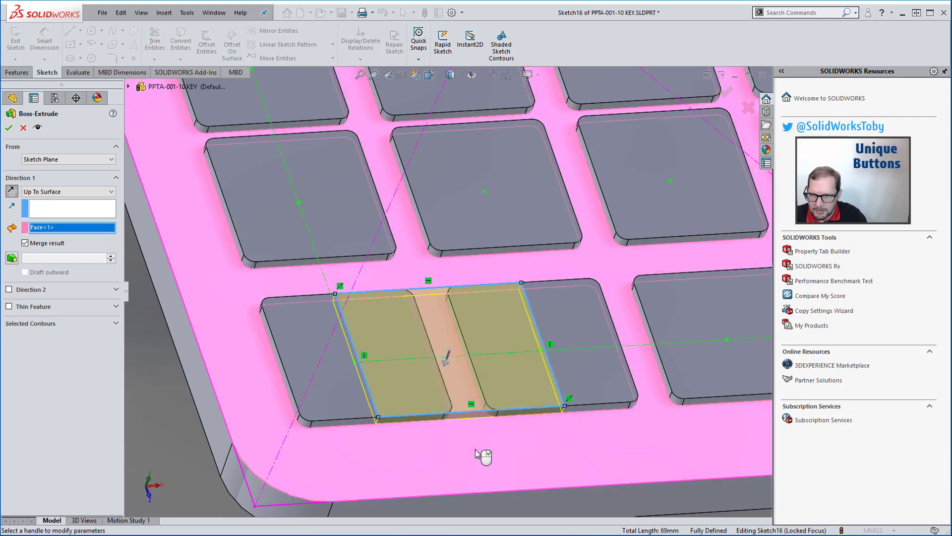
pyautogui.scroll(2, 594, 371)
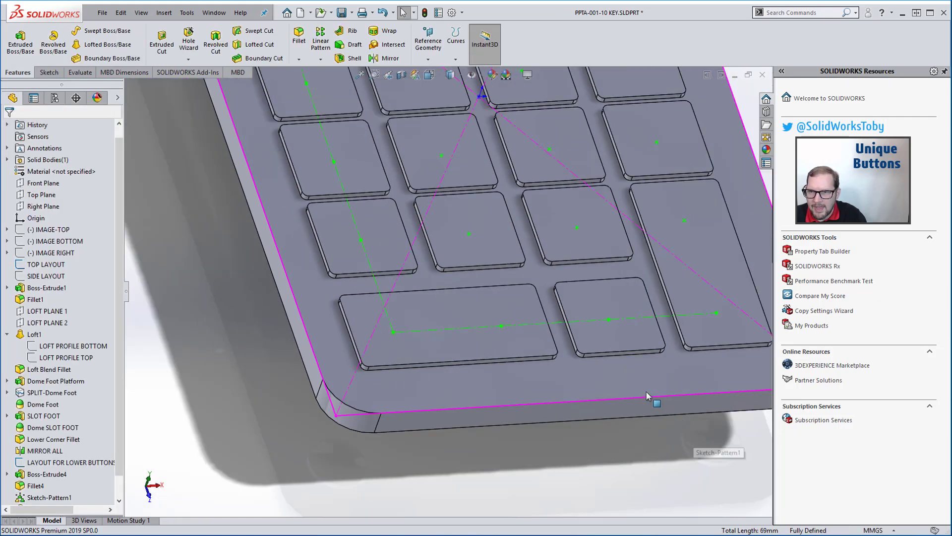
pyautogui.scroll(-1, 648, 398)
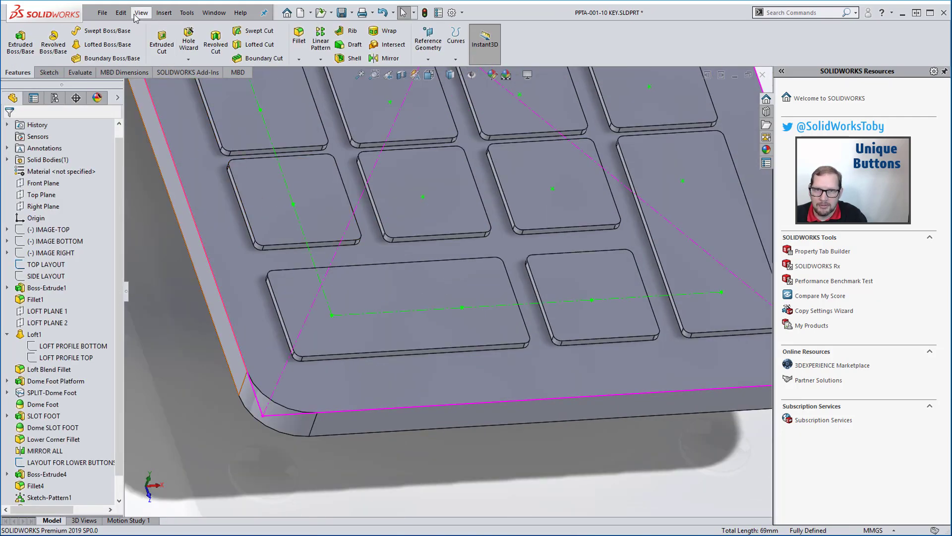
# Step: Set up a translating Move Face on the wide button's side face nearest the keypad's bottom edge, including its two rounded corner faces
pyautogui.click(164, 13)
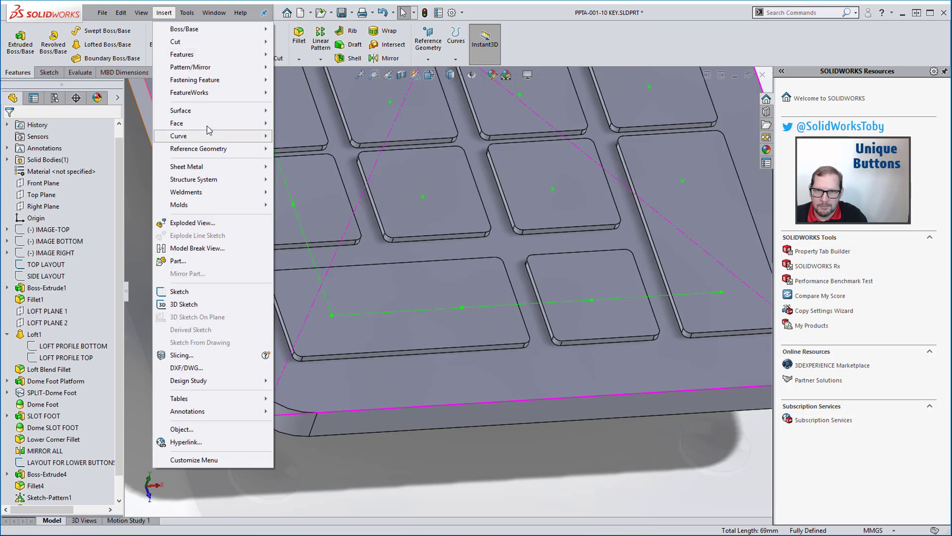
pyautogui.moveTo(211, 124)
pyautogui.click(299, 149)
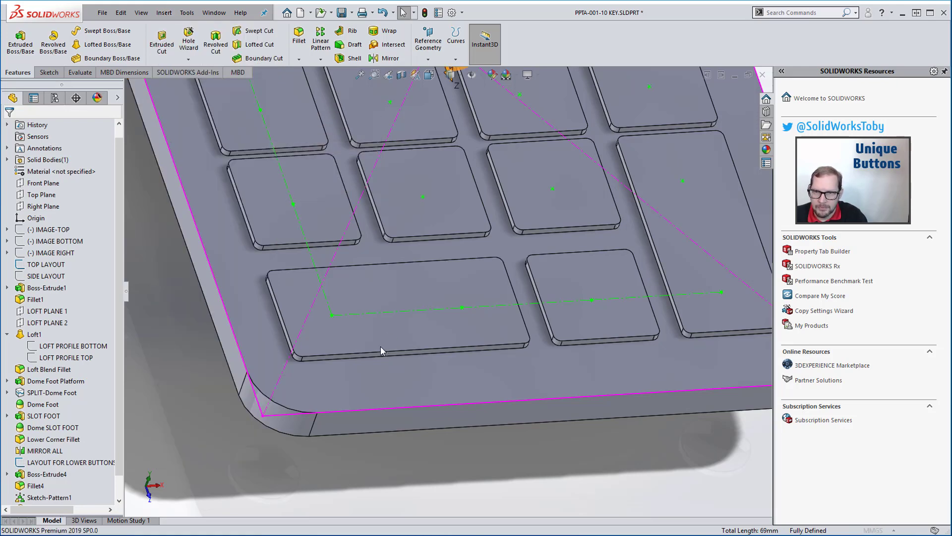
pyautogui.scroll(-6, 373, 347)
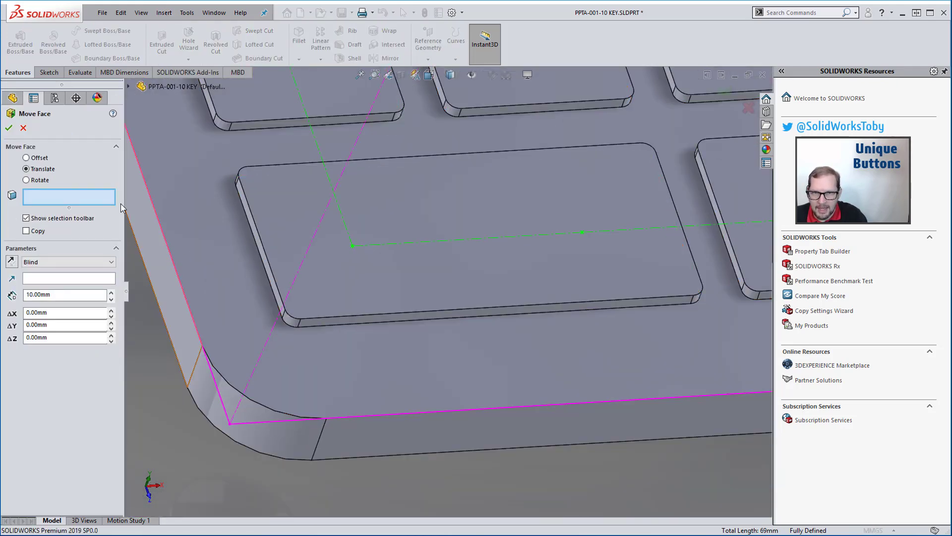
pyautogui.click(325, 301)
pyautogui.click(314, 296)
pyautogui.click(294, 325)
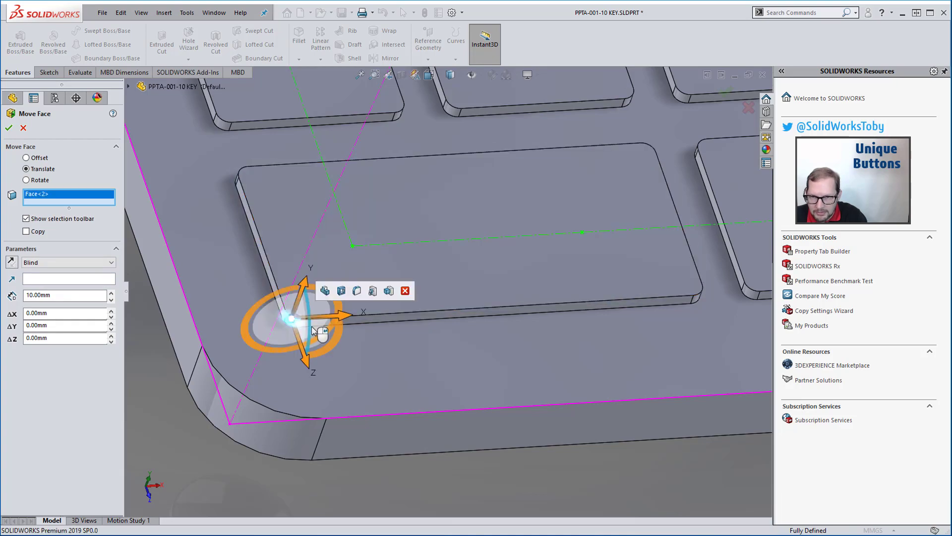
pyautogui.click(445, 314)
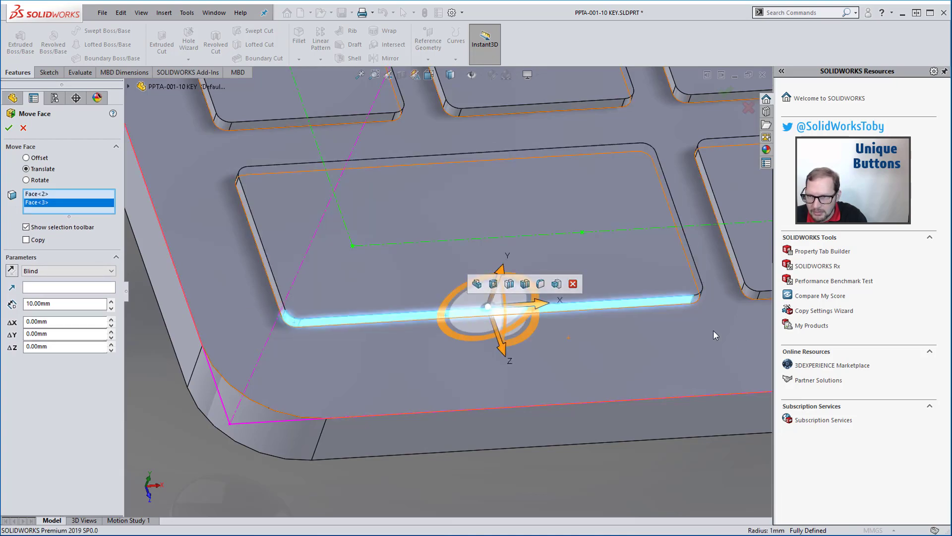
pyautogui.scroll(3, 694, 308)
pyautogui.click(615, 260)
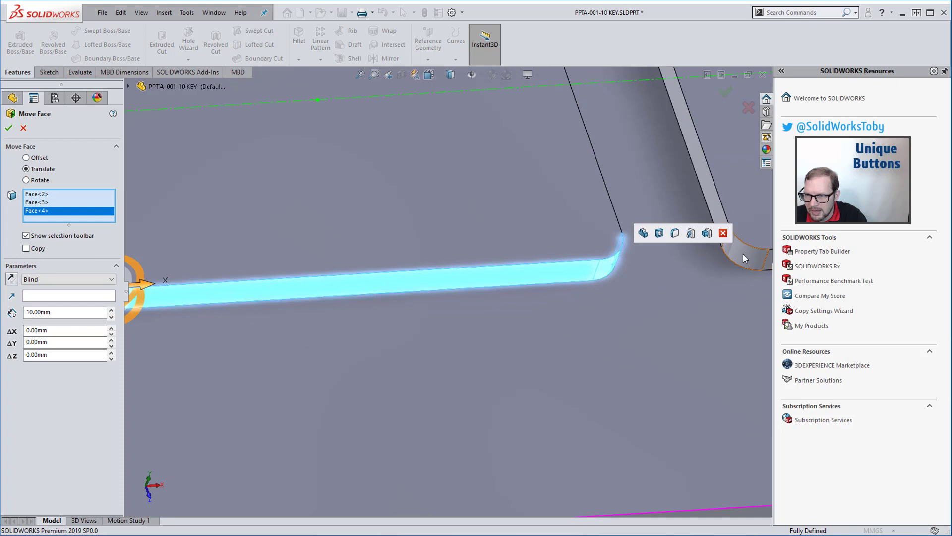
# Step: Add the matching lower side face and both corner faces of the neighbouring single button to the Move Face selection
pyautogui.click(742, 258)
pyautogui.scroll(2, 748, 268)
pyautogui.scroll(-2, 753, 272)
pyautogui.click(691, 272)
pyautogui.scroll(2, 714, 276)
pyautogui.scroll(3, 719, 277)
pyautogui.scroll(-5, 669, 270)
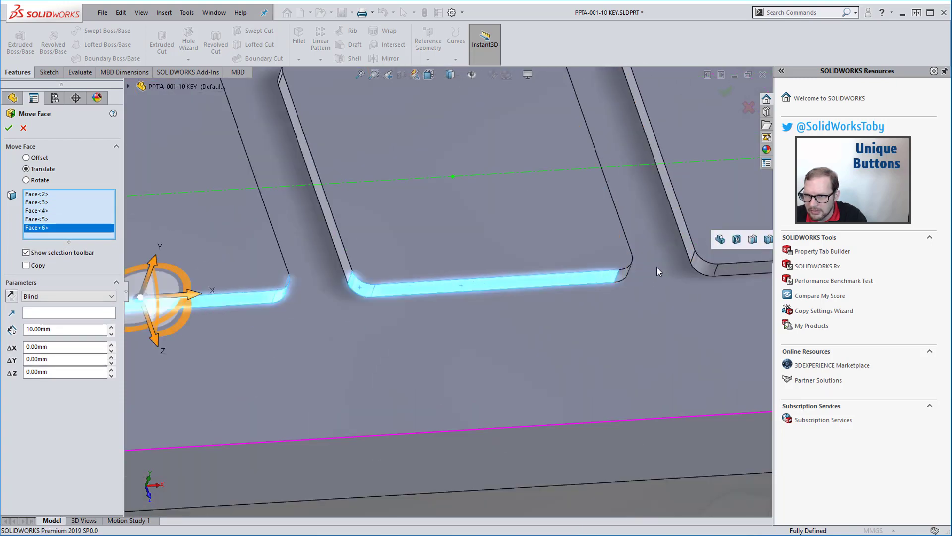
pyautogui.click(597, 281)
pyautogui.scroll(2, 437, 315)
pyautogui.scroll(3, 431, 323)
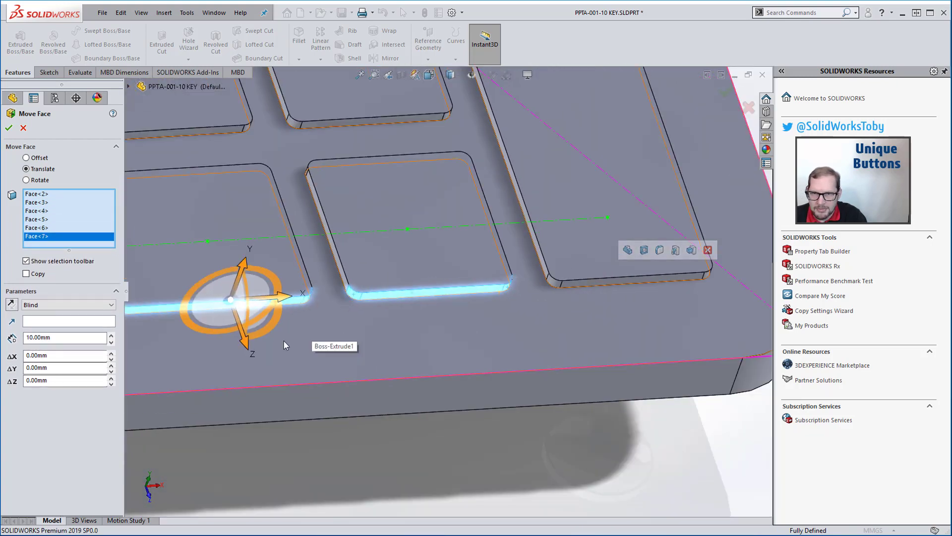
# Step: Translate the selected lower faces of both bottom-row buttons by 1.5 mm along Z
pyautogui.moveTo(248, 335); pyautogui.dragTo(268, 389)
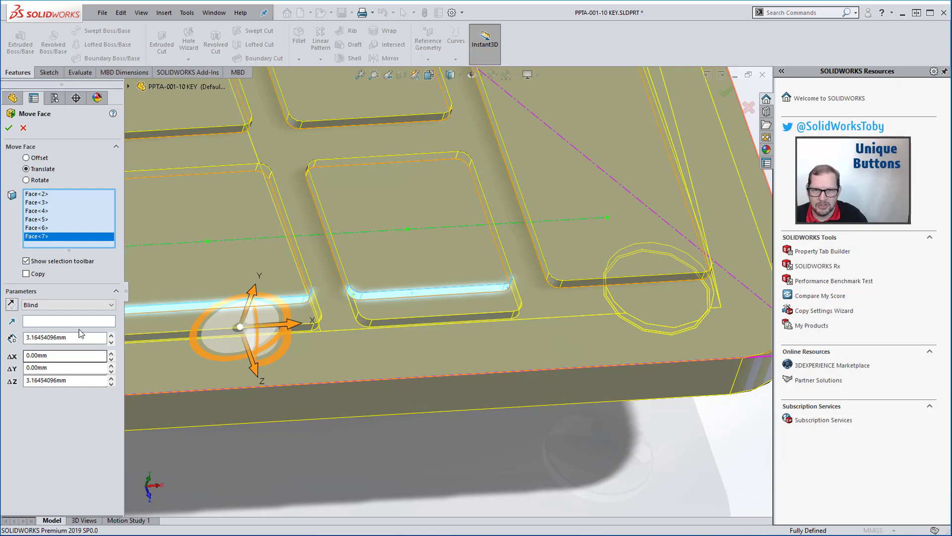
pyautogui.doubleClick(89, 379)
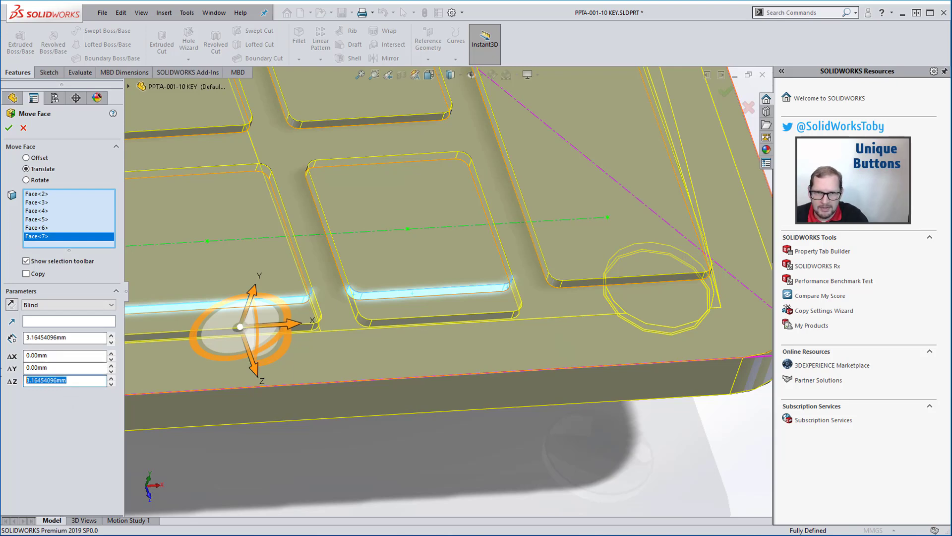
pyautogui.write('1.5')
pyautogui.press('Return')
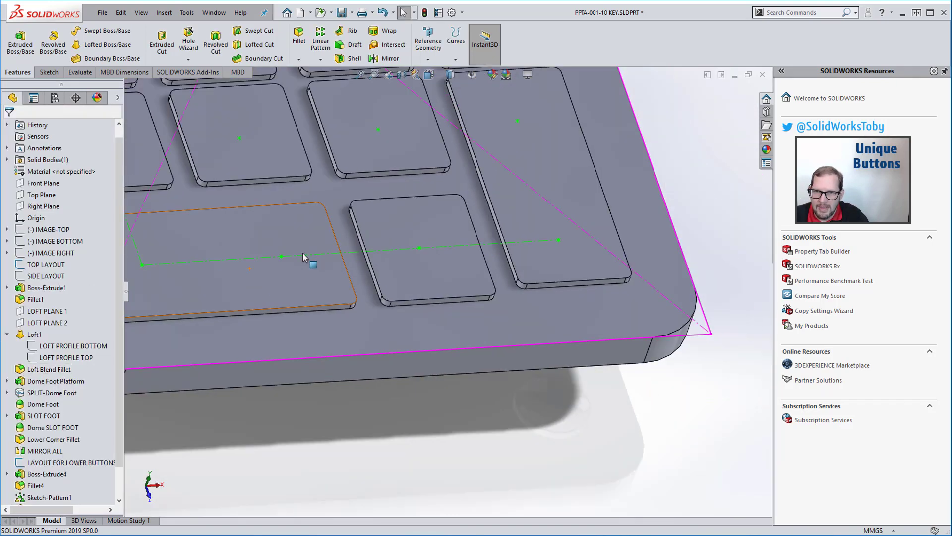
# Step: Set up another Move Face on the bottom-row single button's upper side face and its two rounded corner faces
pyautogui.scroll(5, 302, 252)
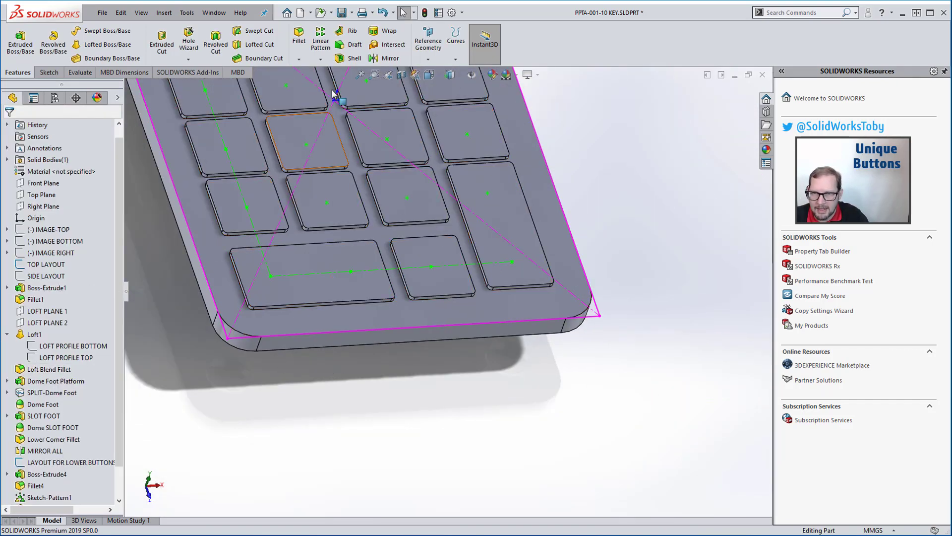
pyautogui.moveTo(277, 265); pyautogui.dragTo(362, 415, button='middle')
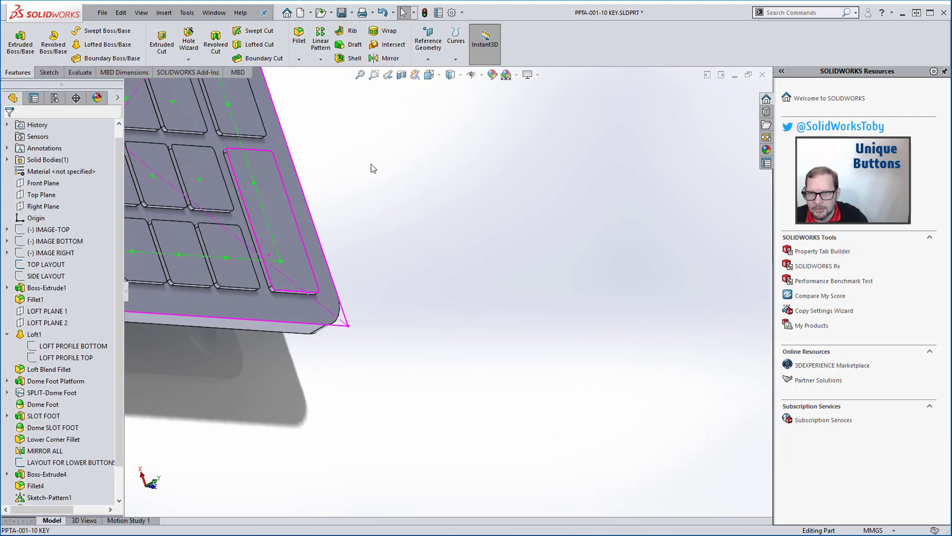
pyautogui.scroll(2, 368, 177)
pyautogui.scroll(-3, 347, 181)
pyautogui.click(164, 12)
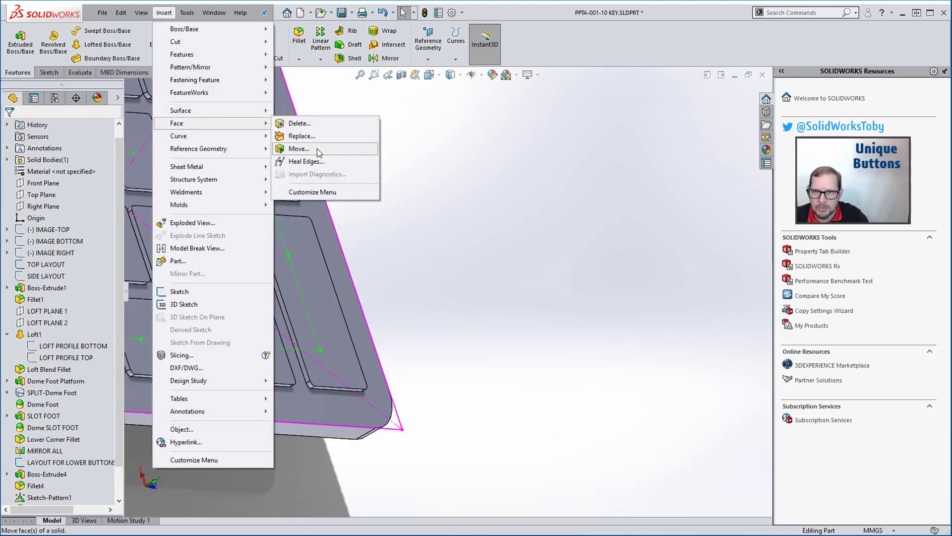
pyautogui.click(322, 149)
pyautogui.scroll(2, 245, 146)
pyautogui.click(240, 149)
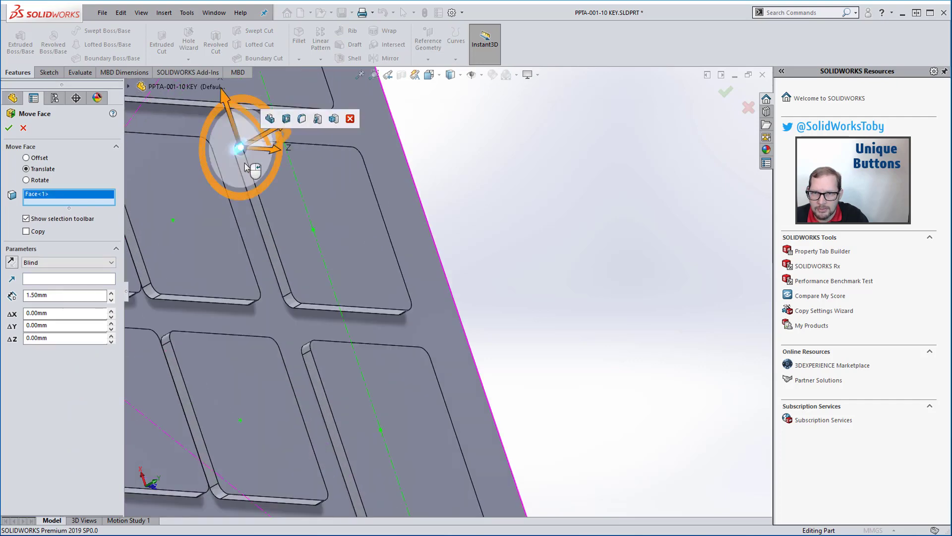
pyautogui.click(287, 289)
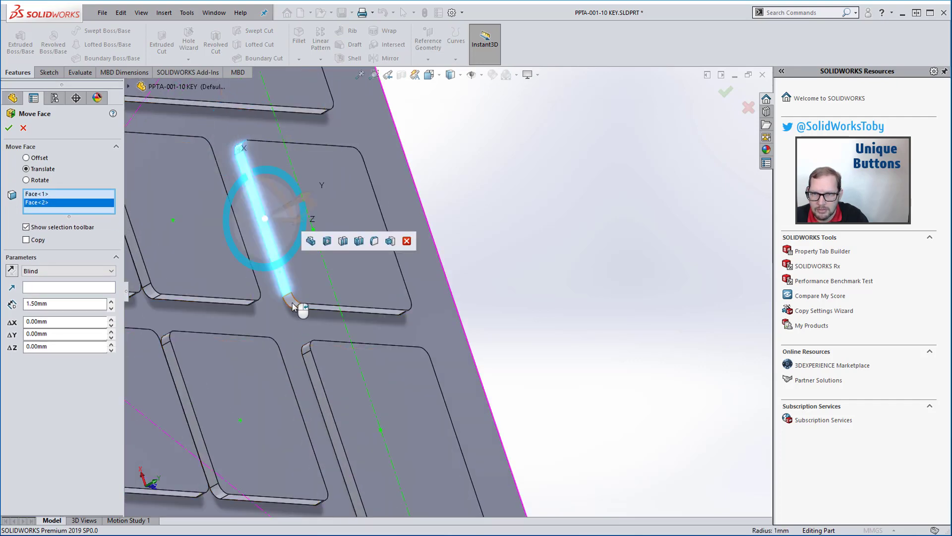
pyautogui.click(298, 307)
# Step: Add the wide button's upper side face and both its corner faces to the Move Face selection
pyautogui.click(307, 347)
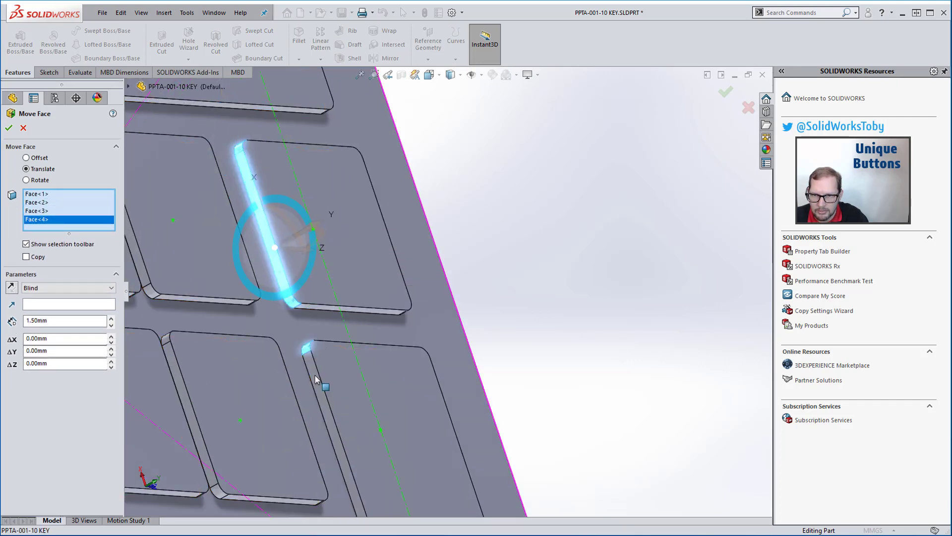
pyautogui.click(319, 379)
pyautogui.scroll(4, 441, 293)
pyautogui.keyDown('ctrl'); pyautogui.moveTo(459, 503); pyautogui.dragTo(454, 414, button='middle'); pyautogui.keyUp('ctrl')
pyautogui.scroll(-5, 447, 418)
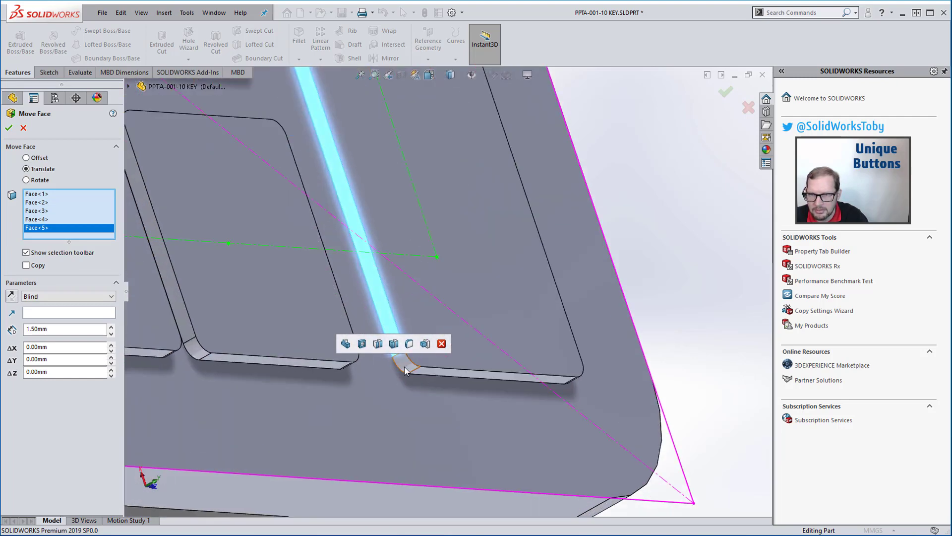
pyautogui.click(408, 370)
pyautogui.scroll(3, 351, 254)
pyautogui.scroll(3, 372, 166)
pyautogui.scroll(-4, 342, 94)
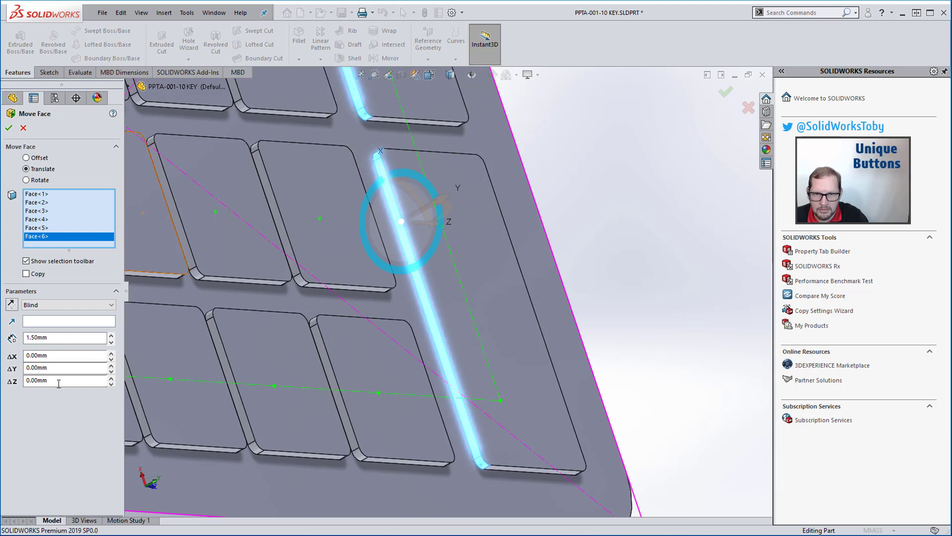
# Step: Translate the selected upper faces of both bottom-row buttons by -1.5 mm along Z
pyautogui.click(111, 376)
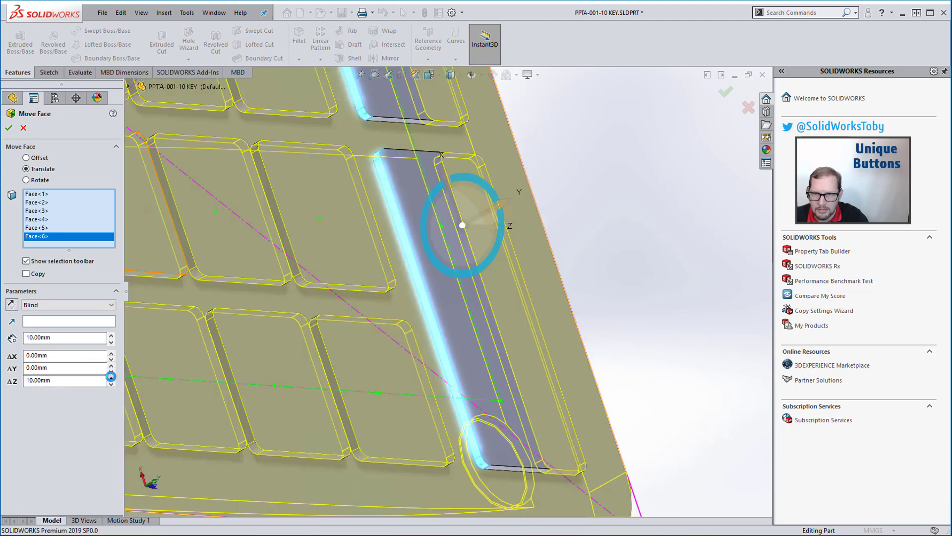
pyautogui.doubleClick(75, 381)
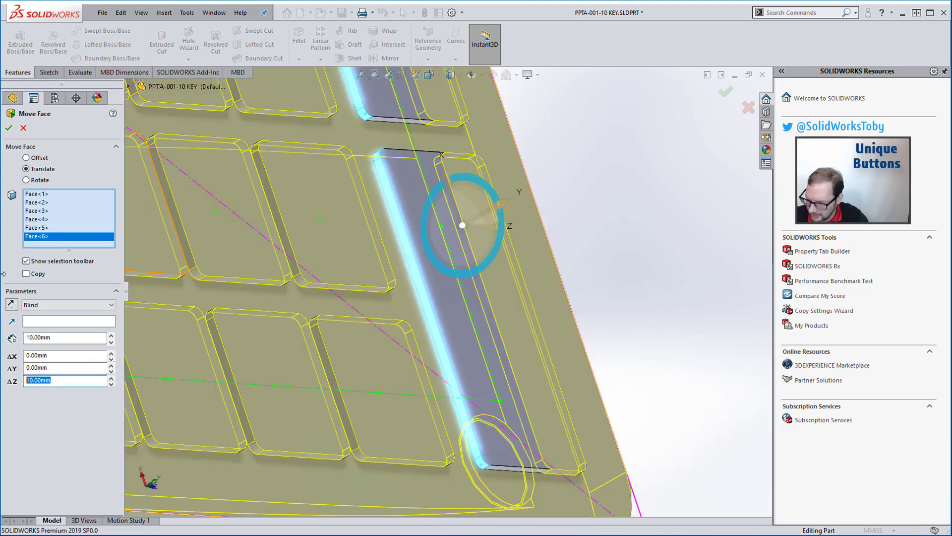
pyautogui.press('Return')
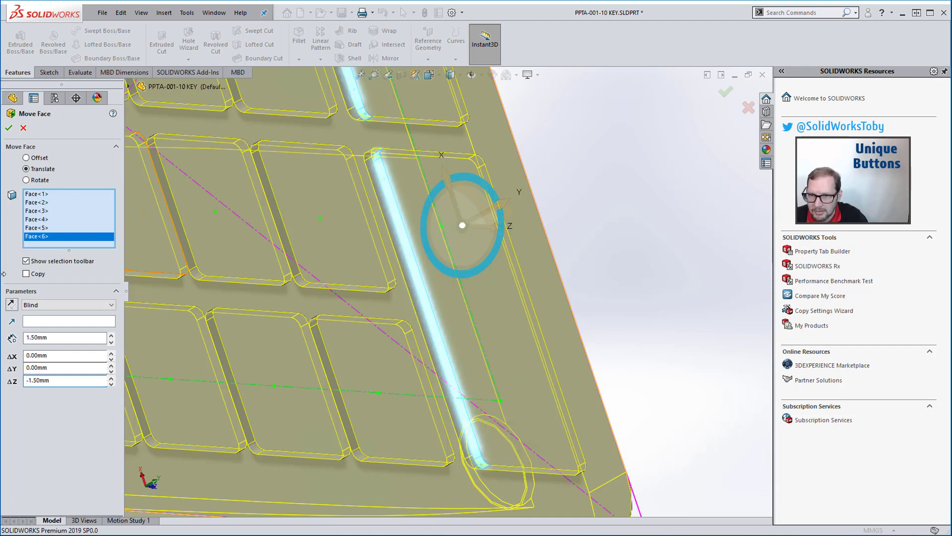
pyautogui.press('Return')
# Step: Measure the normal distance between the wide button's upper and lower side faces to check its height
pyautogui.scroll(-6, 536, 328)
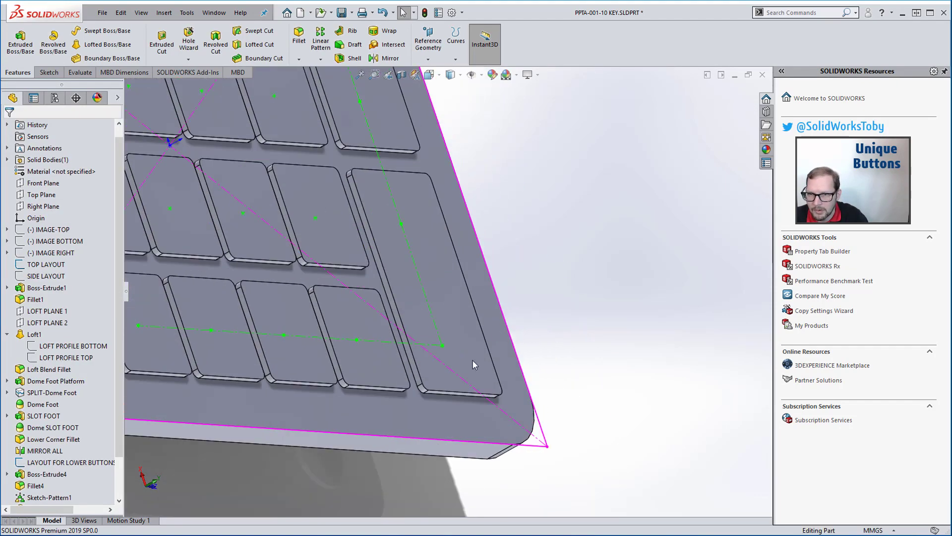
pyautogui.click(401, 366)
pyautogui.moveTo(403, 369)
pyautogui.mouseDown(button='middle')
pyautogui.moveTo(523, 384)
pyautogui.moveTo(450, 354)
pyautogui.mouseUp(button='middle')
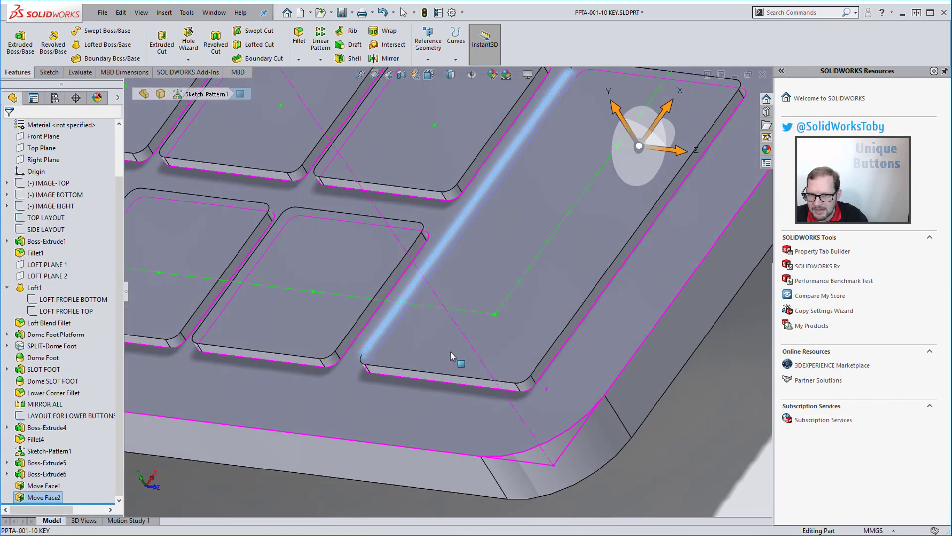
pyautogui.keyDown('ctrl'); pyautogui.click(542, 376); pyautogui.keyUp('ctrl')
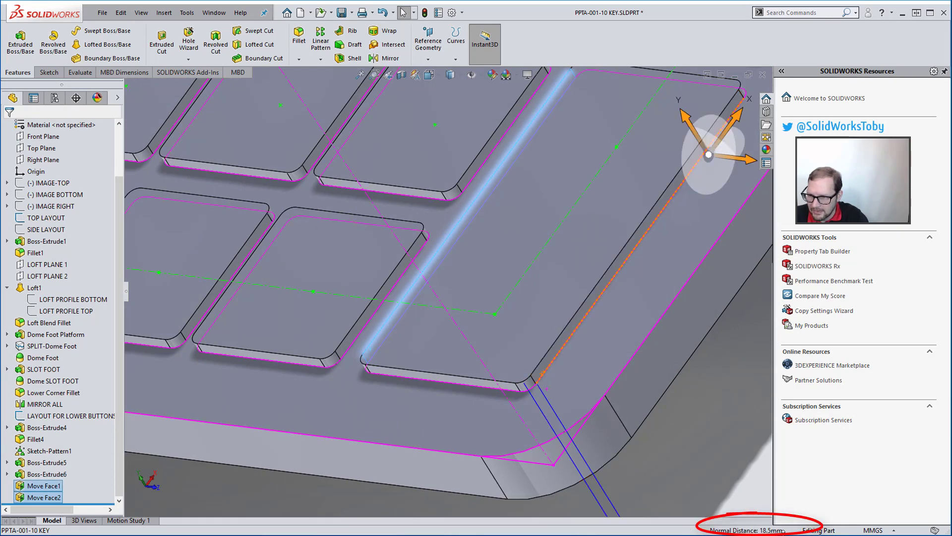
pyautogui.click(730, 448)
pyautogui.scroll(2, 651, 421)
pyautogui.scroll(-1, 651, 417)
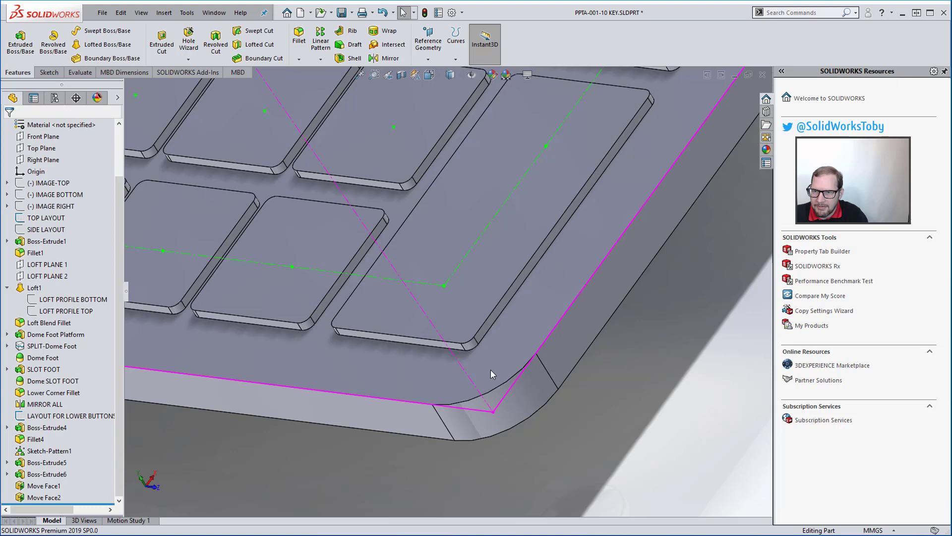
pyautogui.click(490, 327)
pyautogui.moveTo(489, 322); pyautogui.dragTo(369, 352, button='middle')
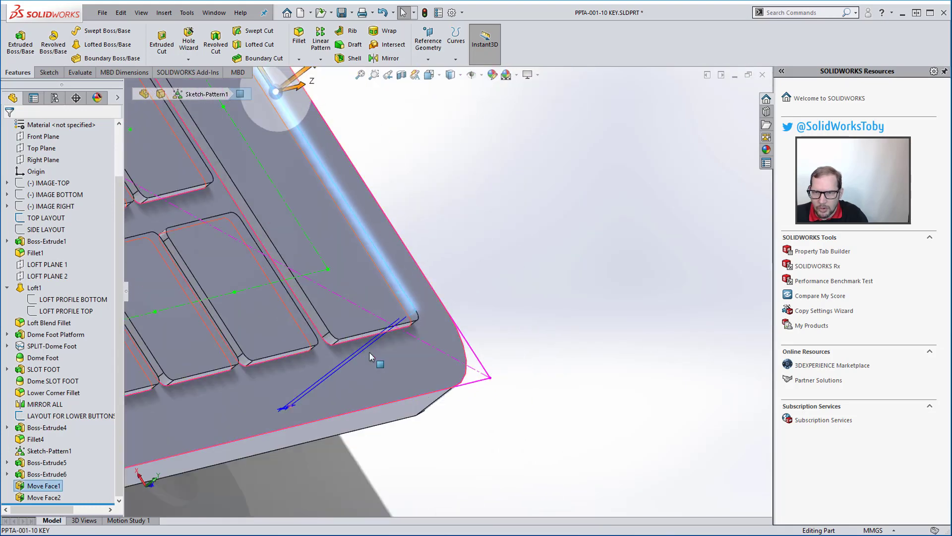
pyautogui.keyDown('ctrl'); pyautogui.click(324, 332); pyautogui.keyUp('ctrl')
pyautogui.click(496, 182)
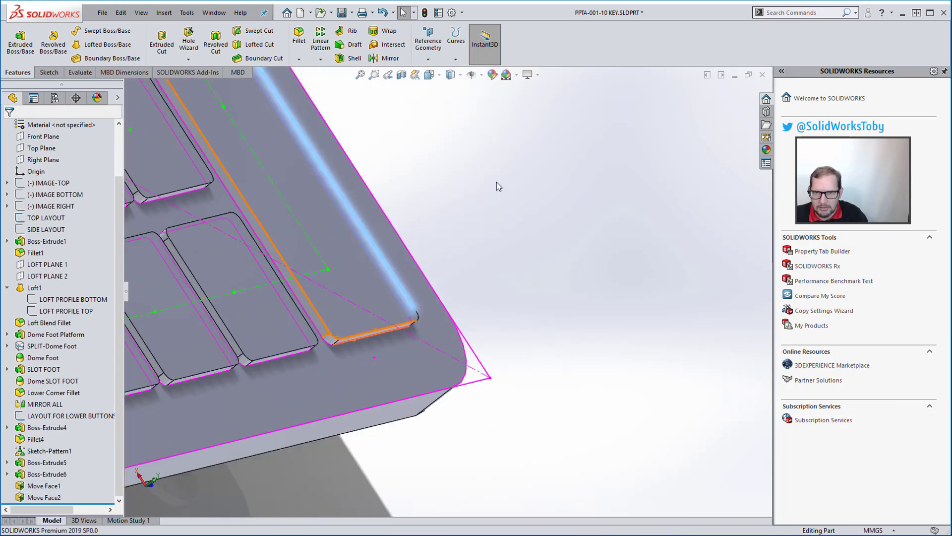
# Step: Examine the large corner button and the faces affected by the Move Face1 and Move Face2 features
pyautogui.scroll(3, 401, 353)
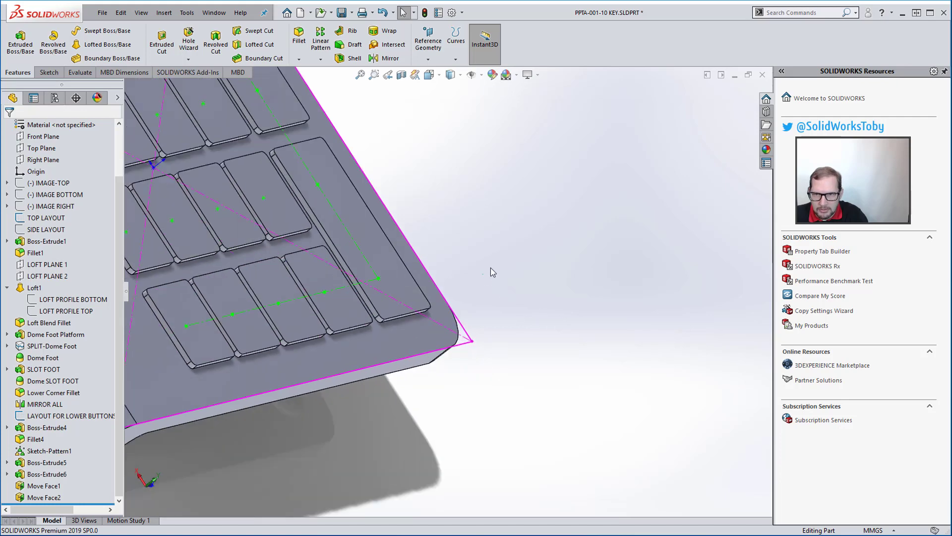
pyautogui.scroll(-2, 397, 288)
pyautogui.click(397, 290)
pyautogui.moveTo(528, 400)
pyautogui.mouseDown(button='middle')
pyautogui.moveTo(471, 408)
pyautogui.moveTo(422, 380)
pyautogui.mouseUp(button='middle')
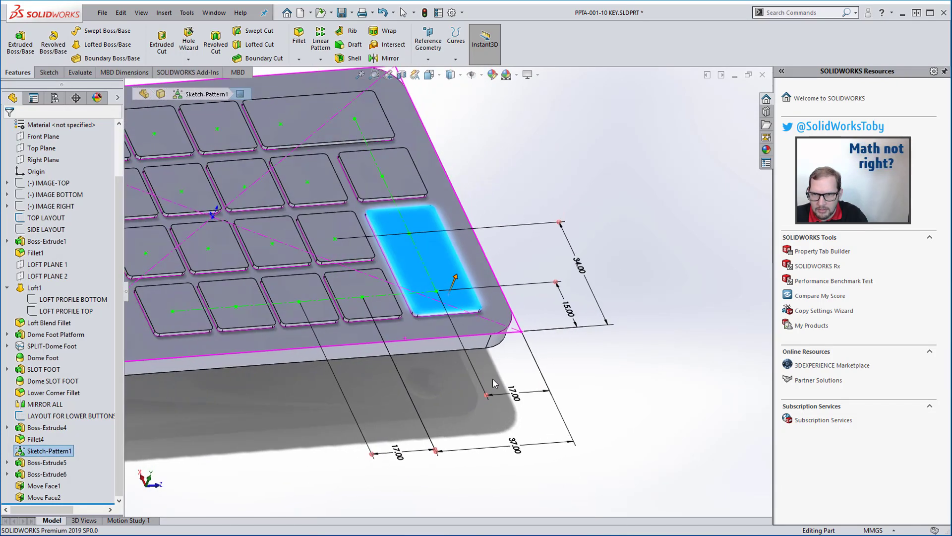
pyautogui.click(44, 485)
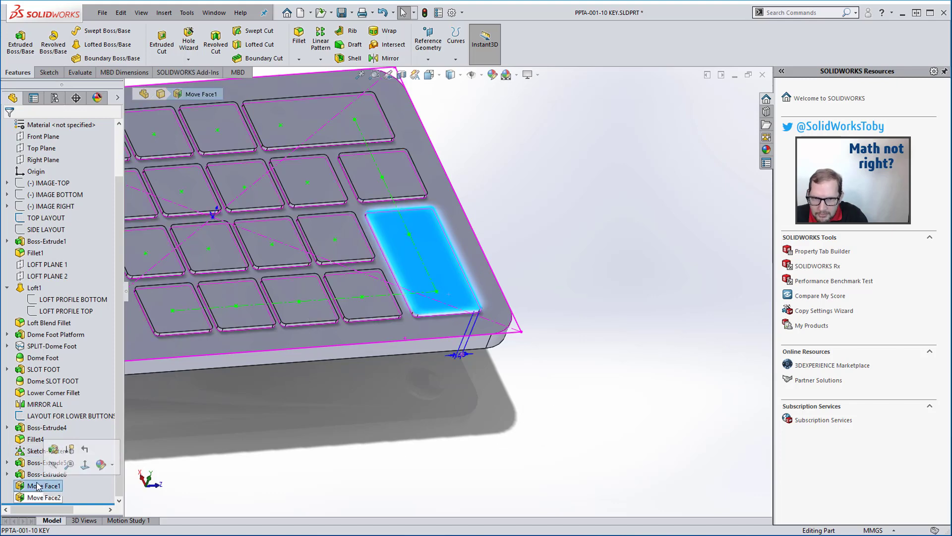
pyautogui.click(31, 499)
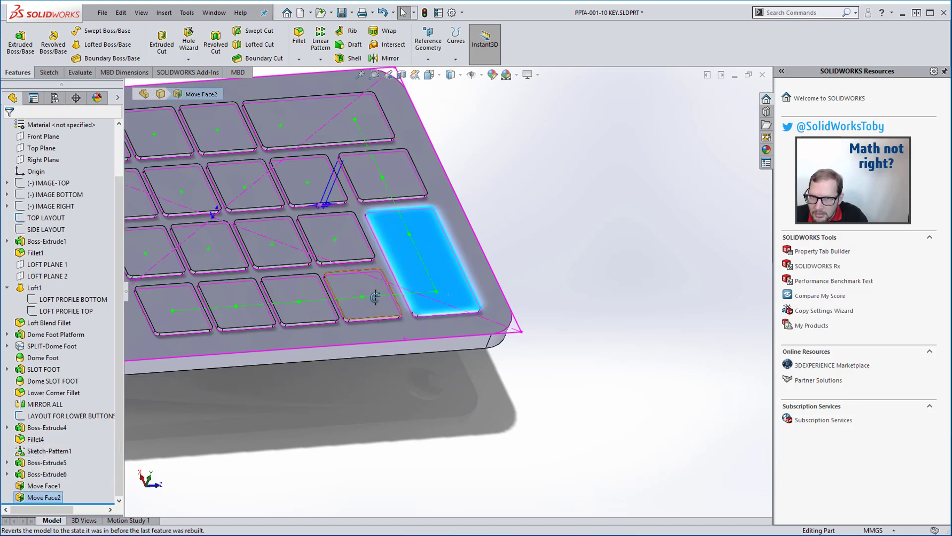
pyautogui.moveTo(373, 296); pyautogui.dragTo(404, 324, button='middle')
pyautogui.click(438, 397)
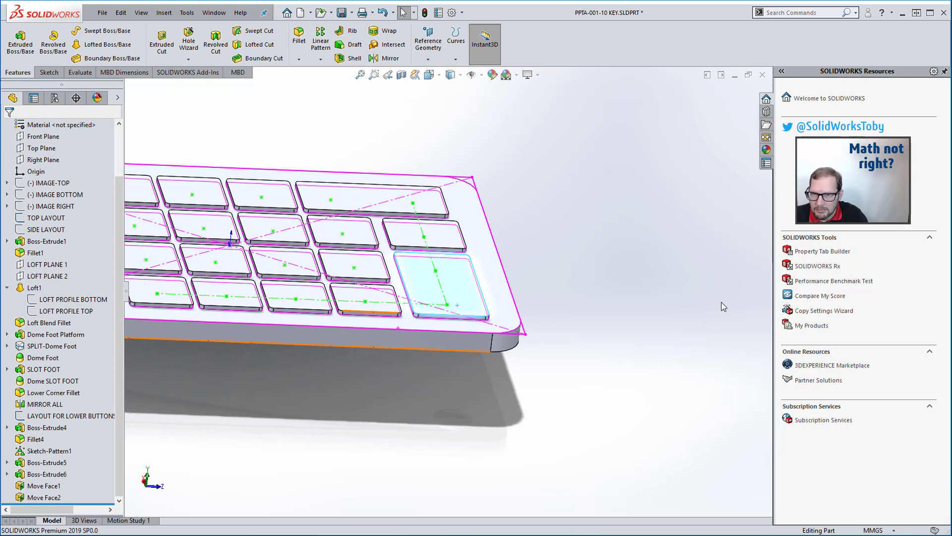
# Step: Measure the normal distance between the large corner button's two long side faces to check its width
pyautogui.scroll(-5, 347, 282)
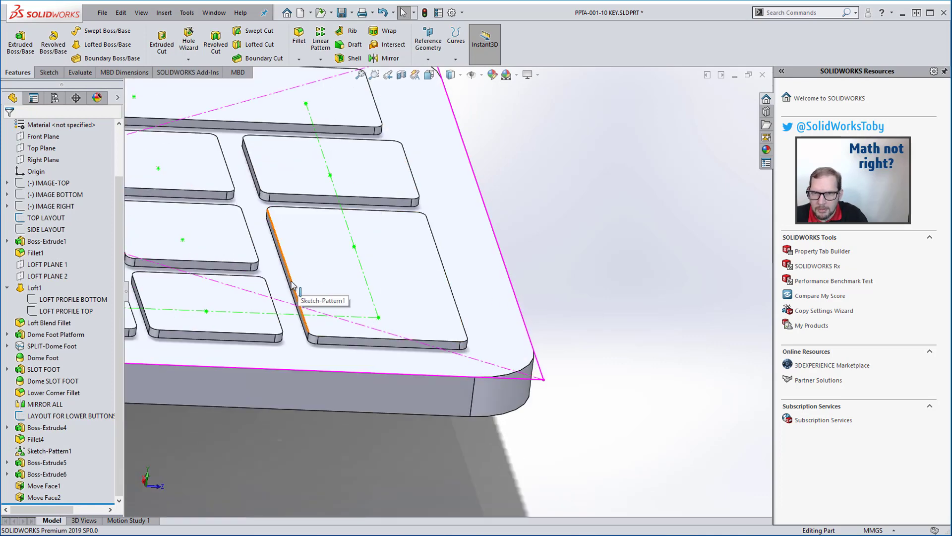
pyautogui.click(296, 288)
pyautogui.keyDown('ctrl'); pyautogui.click(462, 323); pyautogui.keyUp('ctrl')
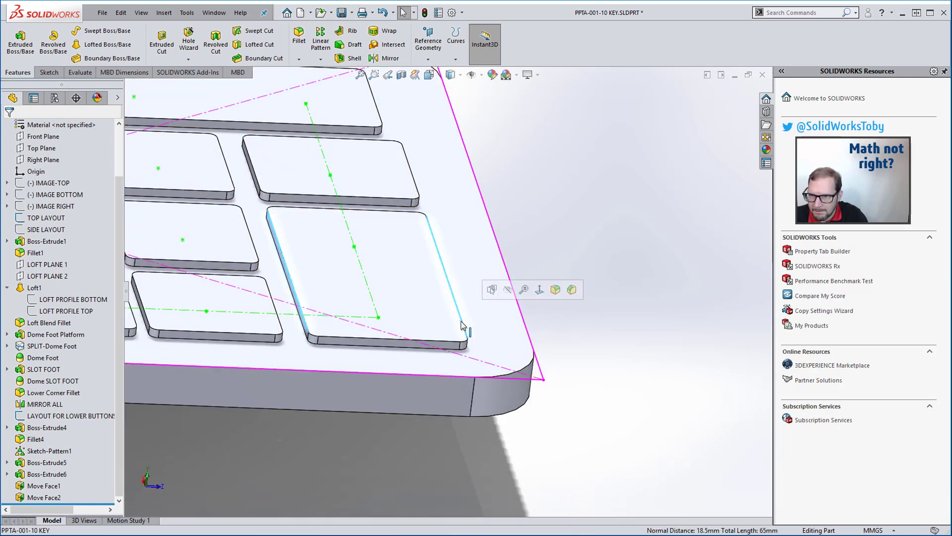
pyautogui.press('Escape')
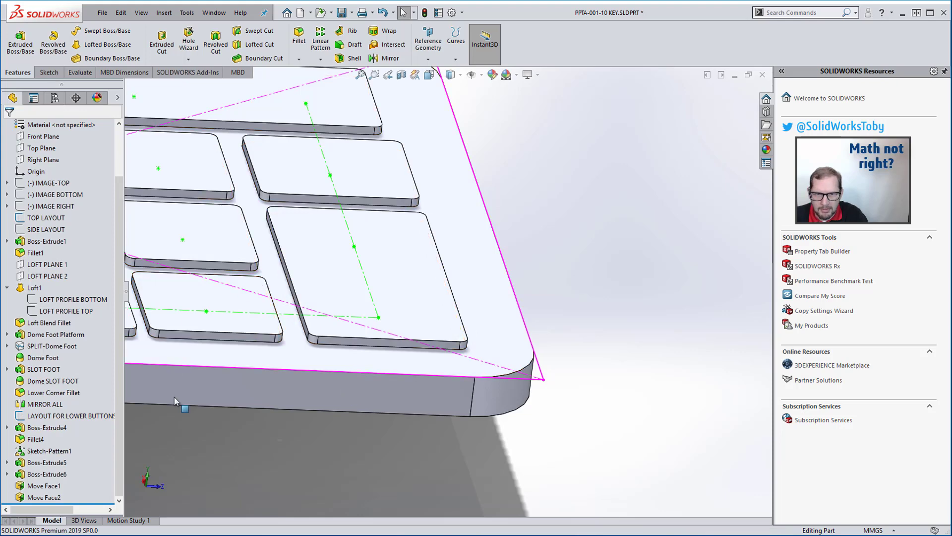
# Step: Measure the normal distance from the large corner button's outer long side face to the body's adjacent side face
pyautogui.scroll(3, 446, 290)
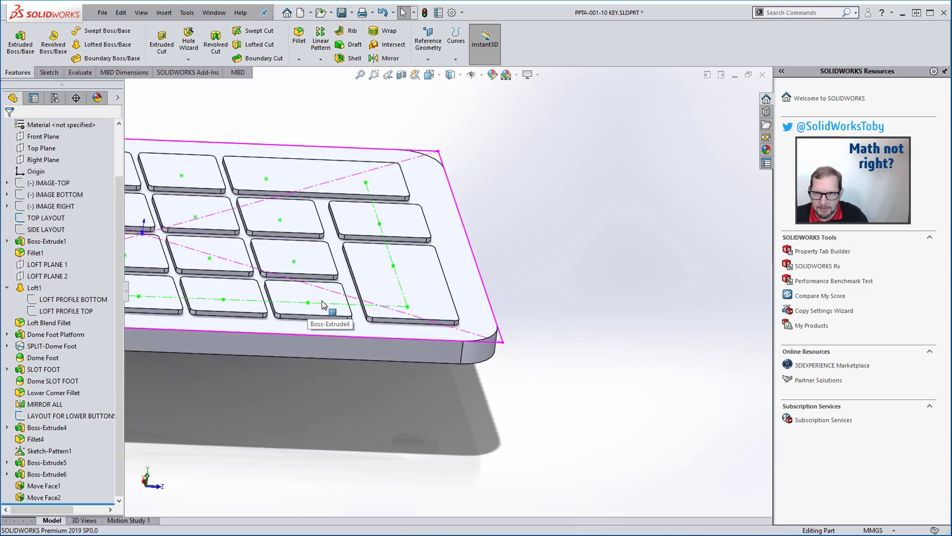
pyautogui.click(326, 311)
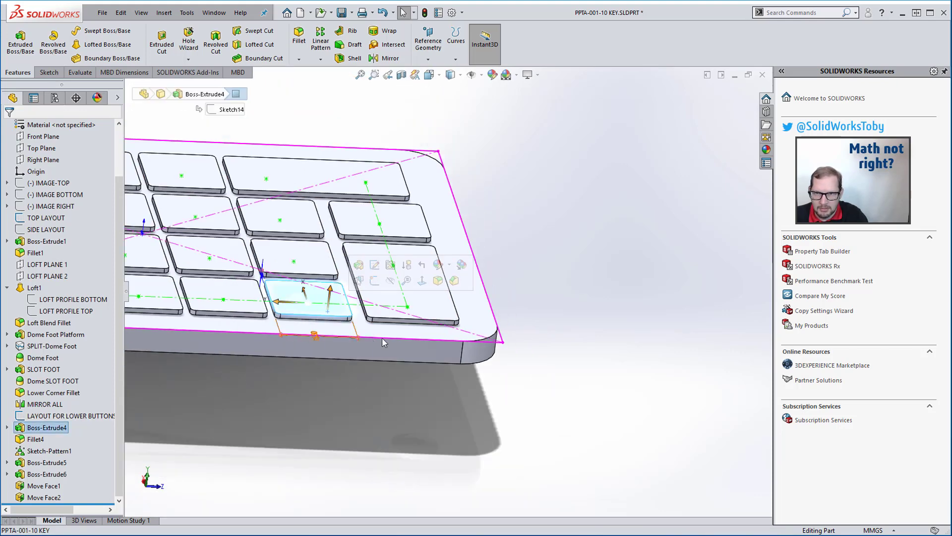
pyautogui.moveTo(318, 336); pyautogui.dragTo(325, 408, button='middle')
pyautogui.press('Escape')
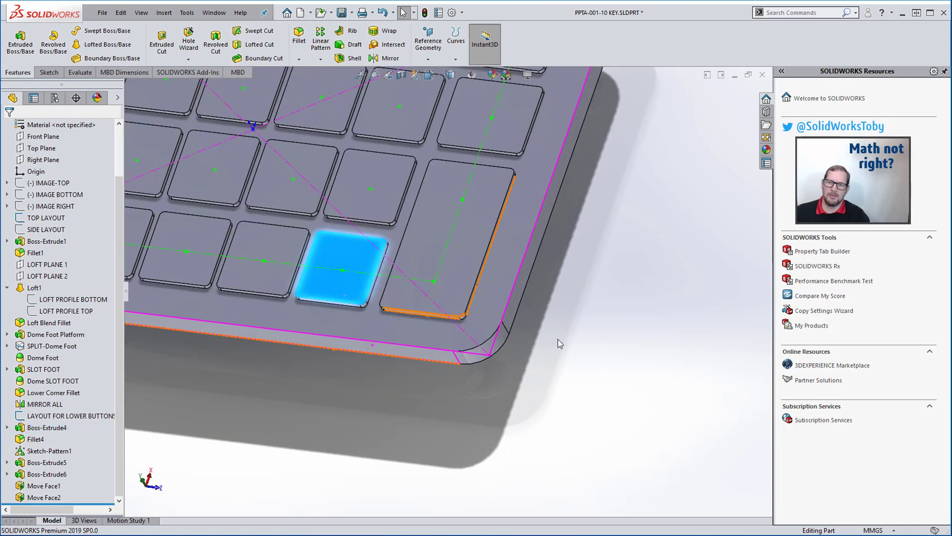
pyautogui.scroll(-5, 471, 297)
pyautogui.click(357, 358)
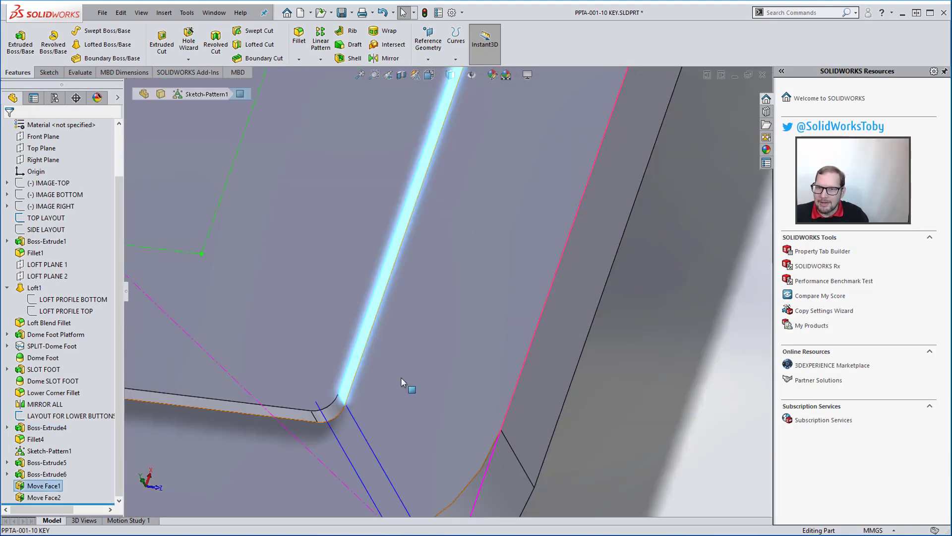
pyautogui.scroll(3, 496, 317)
pyautogui.keyDown('ctrl'); pyautogui.click(478, 323); pyautogui.keyUp('ctrl')
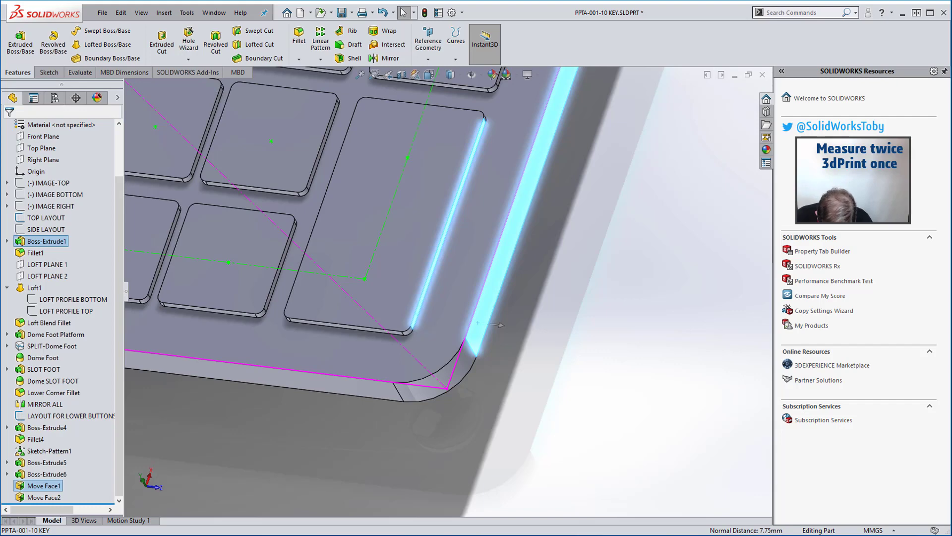
# Step: Measure the gap between the large corner button and the neighbouring single button in the bottom row
pyautogui.click(344, 469)
pyautogui.scroll(-5, 289, 274)
pyautogui.click(280, 273)
pyautogui.moveTo(280, 274); pyautogui.dragTo(330, 289, button='middle')
pyautogui.click(320, 279)
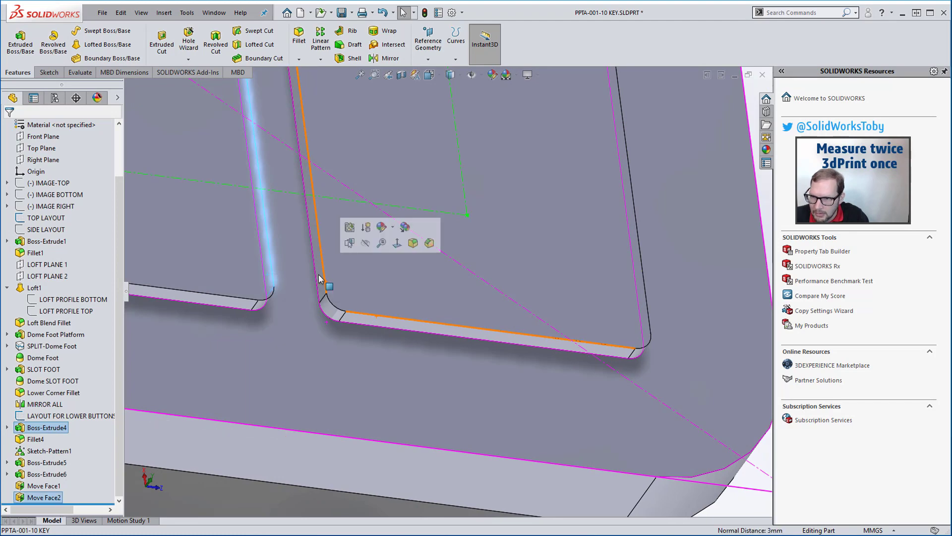
# Step: Measure the distance from the outer side face of the bottom row's farthest single button to the body's side face by the large button
pyautogui.scroll(4, 404, 329)
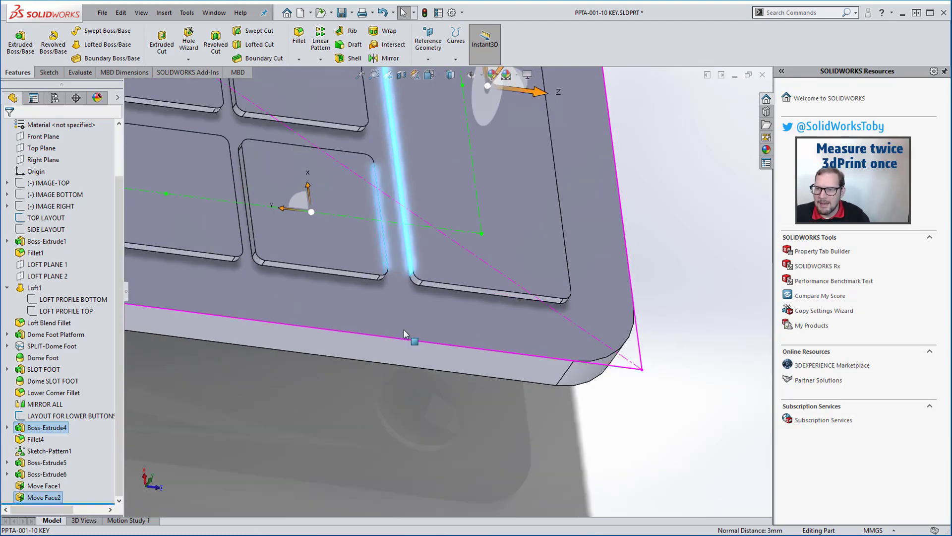
pyautogui.scroll(4, 413, 337)
pyautogui.click(302, 361)
pyautogui.scroll(-5, 189, 255)
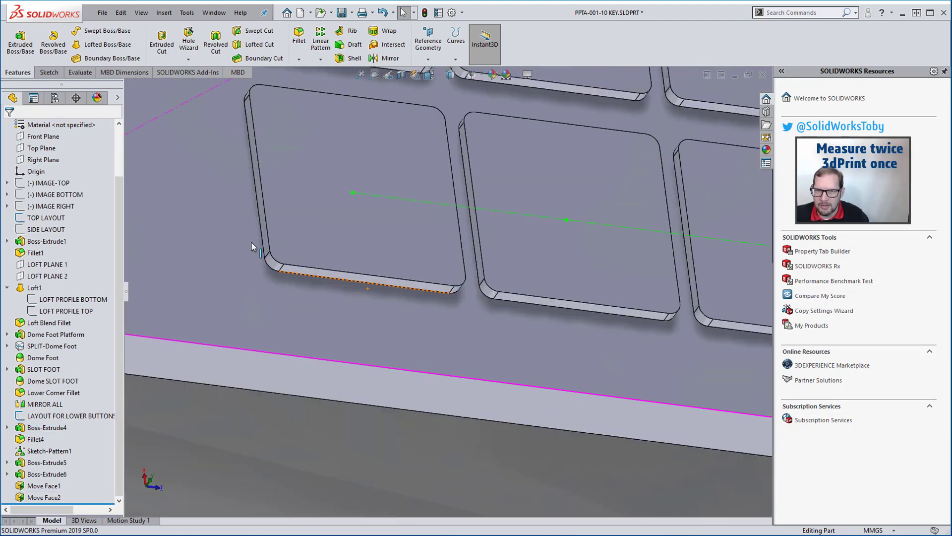
pyautogui.click(259, 248)
pyautogui.scroll(5, 468, 325)
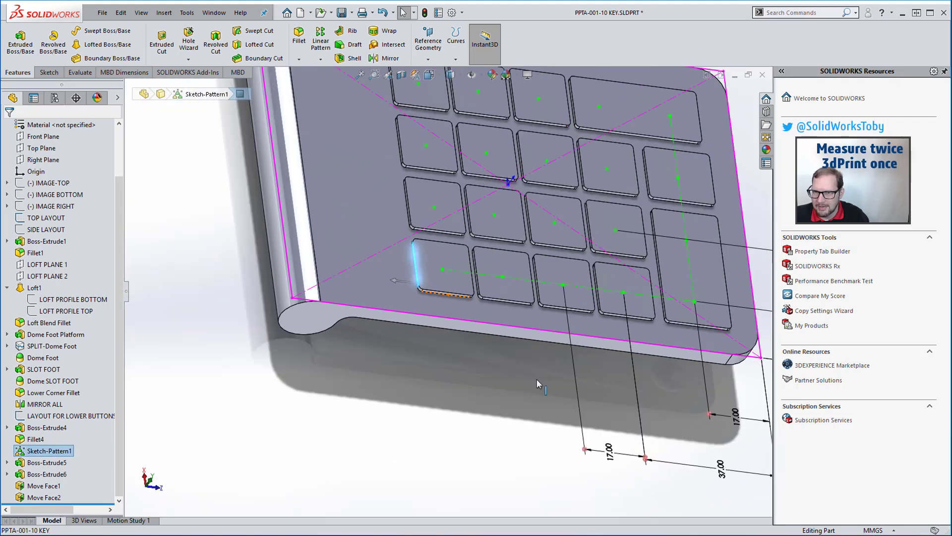
pyautogui.moveTo(537, 379); pyautogui.dragTo(432, 332, button='middle')
pyautogui.scroll(-3, 665, 300)
pyautogui.keyDown('ctrl'); pyautogui.click(666, 301); pyautogui.keyUp('ctrl')
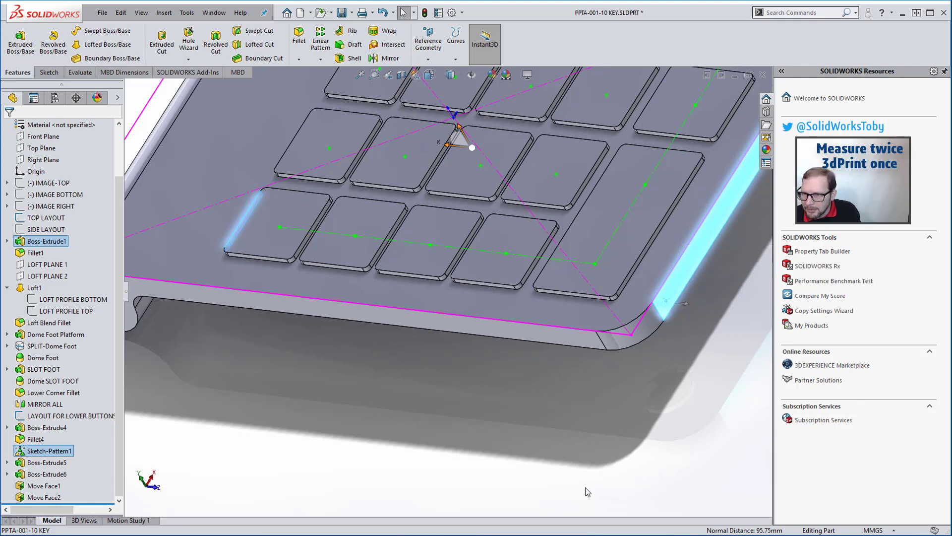
pyautogui.click(485, 395)
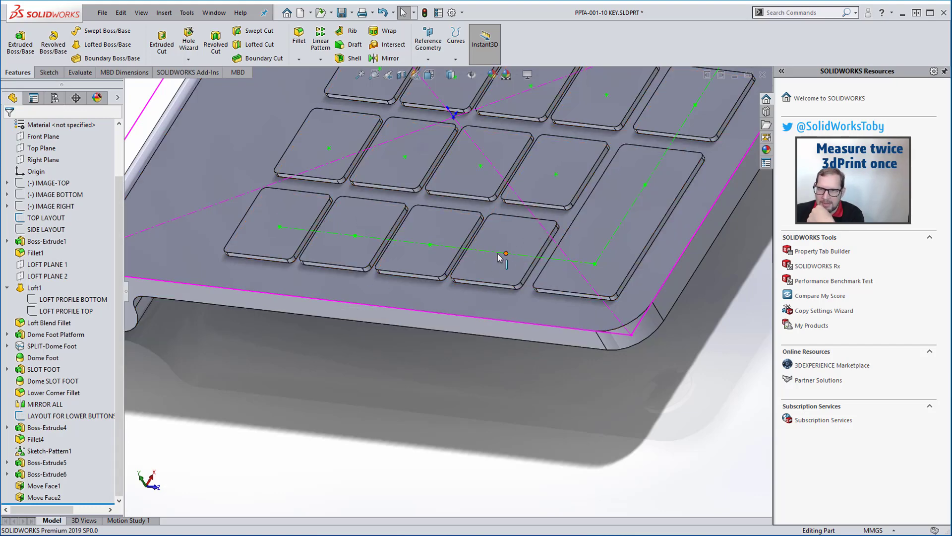
# Step: Edit the LAYOUT FOR LOWER BUTTONS sketch and set the spacing between the bottom-row single-button centres to 17.25 mm
pyautogui.scroll(3, 476, 295)
pyautogui.moveTo(467, 290); pyautogui.dragTo(502, 273, button='middle')
pyautogui.click(504, 272)
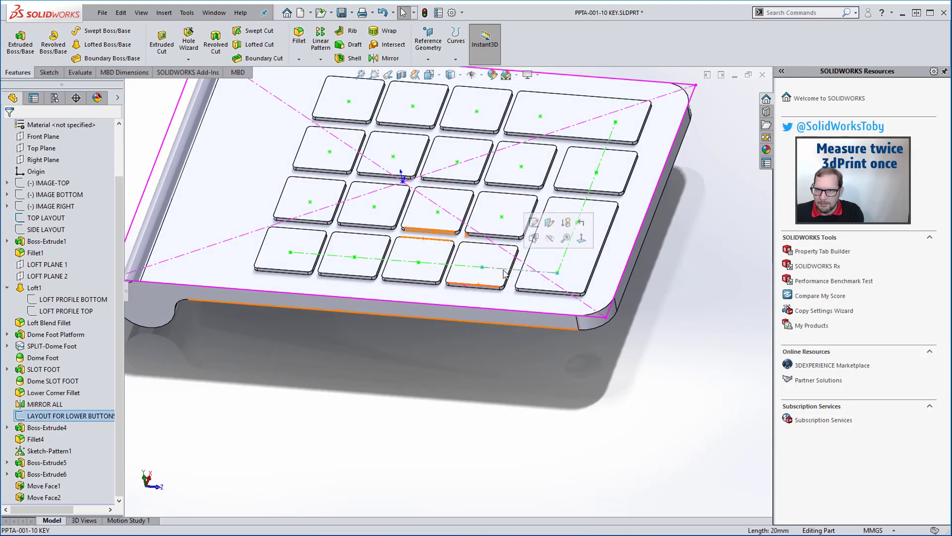
pyautogui.click(558, 241)
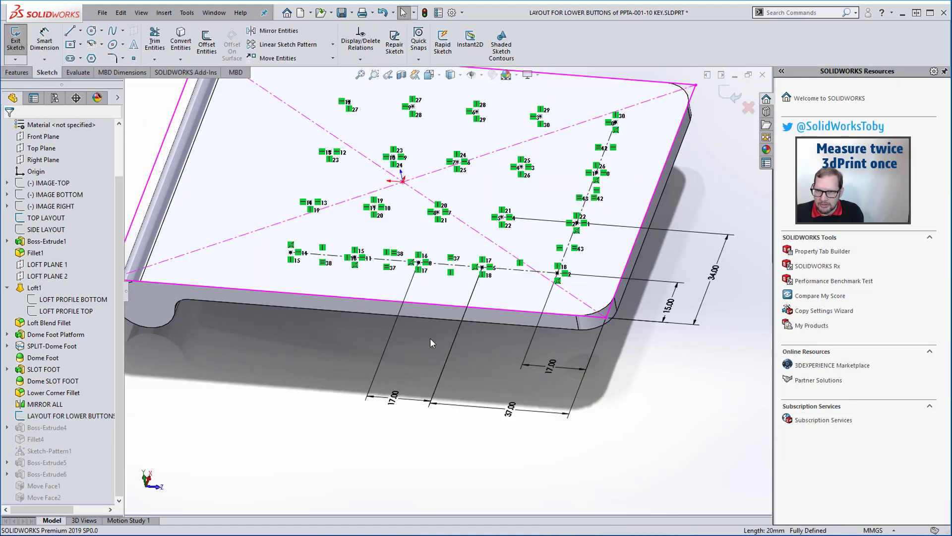
pyautogui.doubleClick(394, 397)
pyautogui.write('17.25')
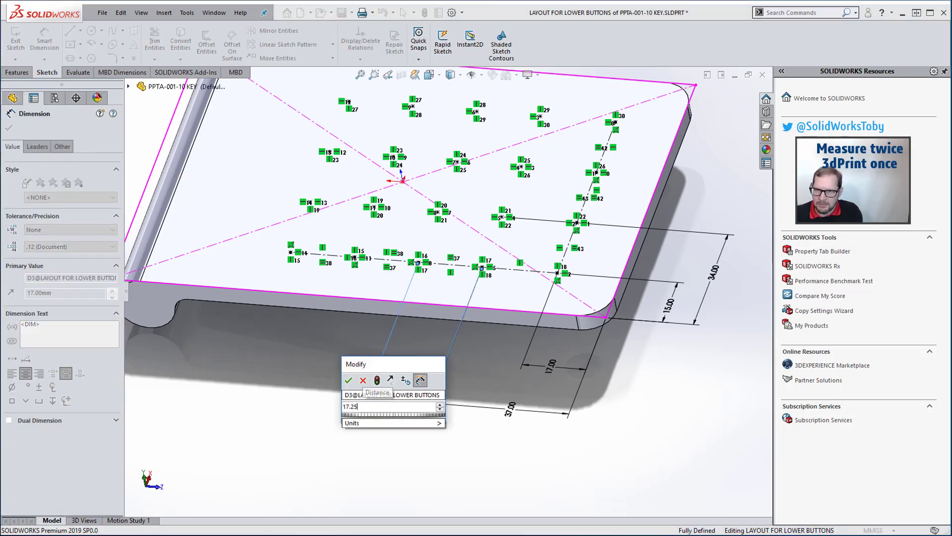
pyautogui.press('Return')
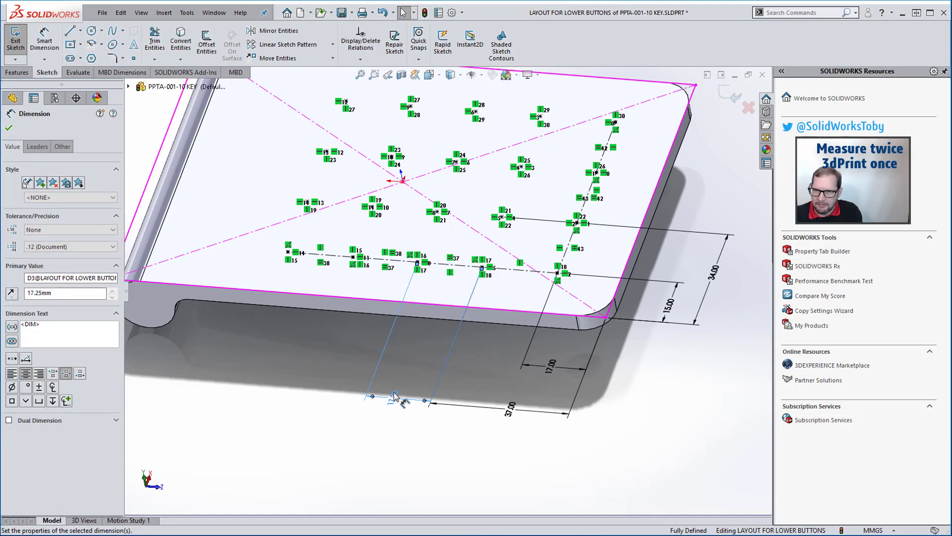
# Step: Set the distance from the layout's corner to the nearest single-button centre to 37.25 mm and exit the sketch
pyautogui.doubleClick(510, 409)
pyautogui.write('37.25')
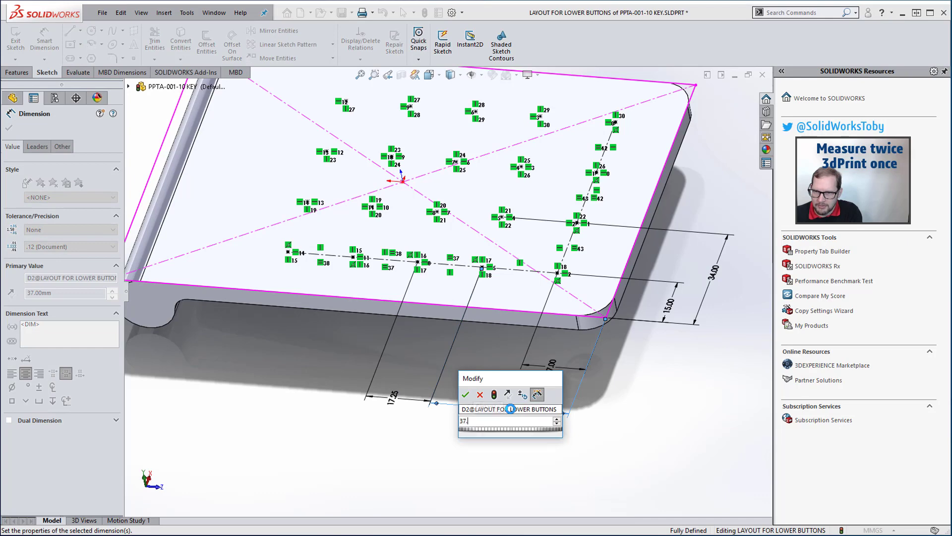
pyautogui.press('Return')
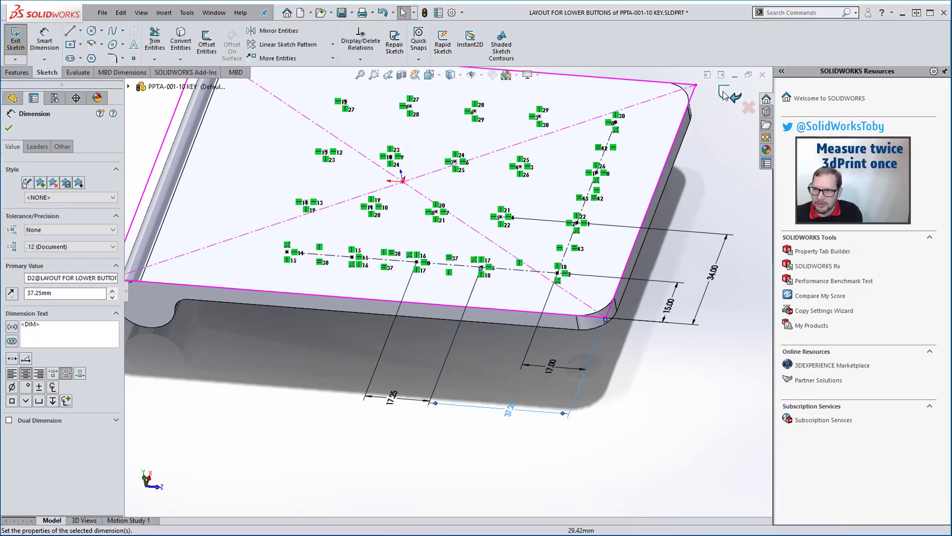
pyautogui.click(730, 95)
# Step: Measure again from the body's side face by the large button to the farthest bottom-row button's outer side face
pyautogui.click(624, 297)
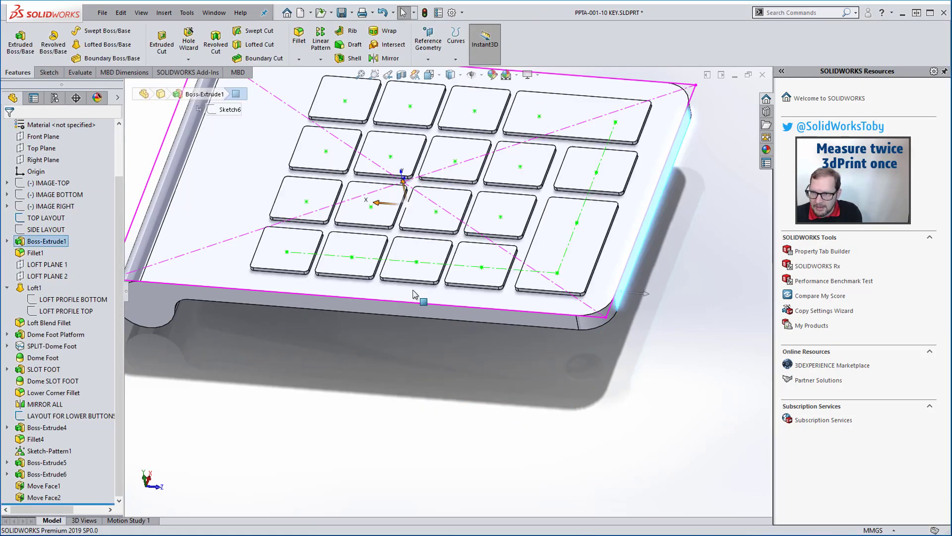
pyautogui.scroll(-6, 377, 297)
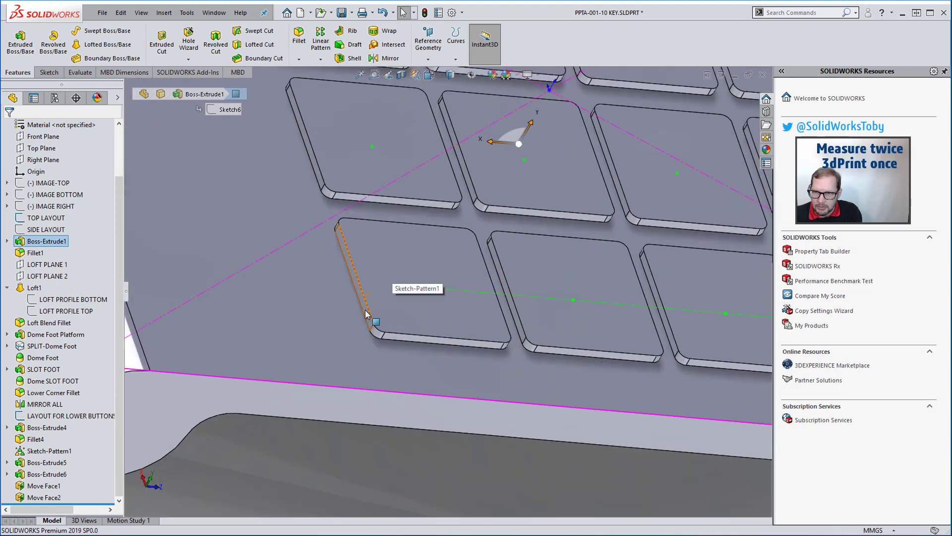
pyautogui.click(366, 312)
pyautogui.scroll(8, 529, 376)
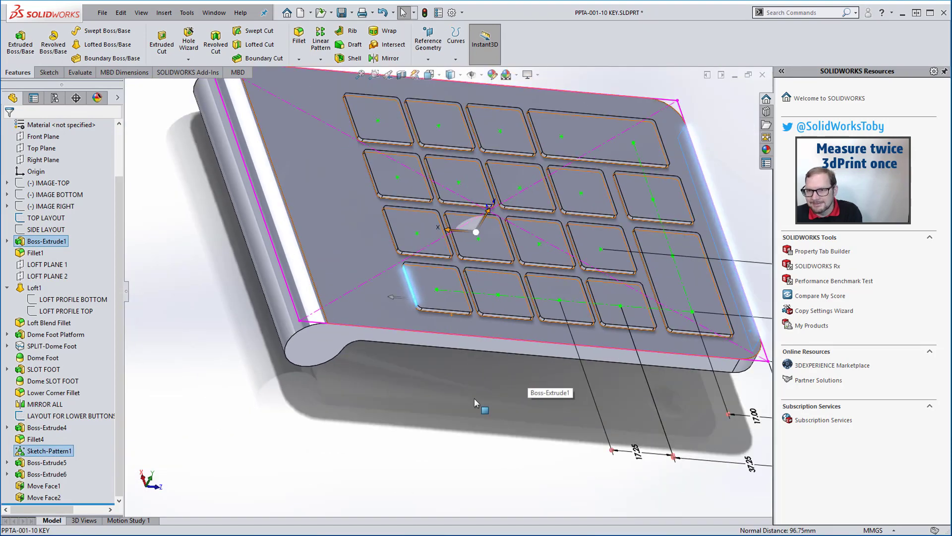
# Step: Set the spacing between the bottom-row single-button centres to 17.5 mm
pyautogui.doubleClick(600, 424)
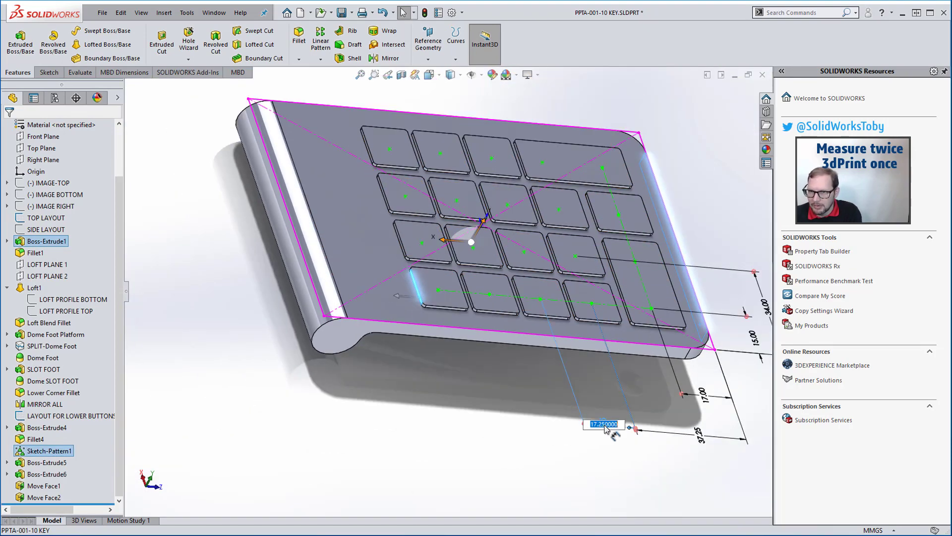
pyautogui.write('17')
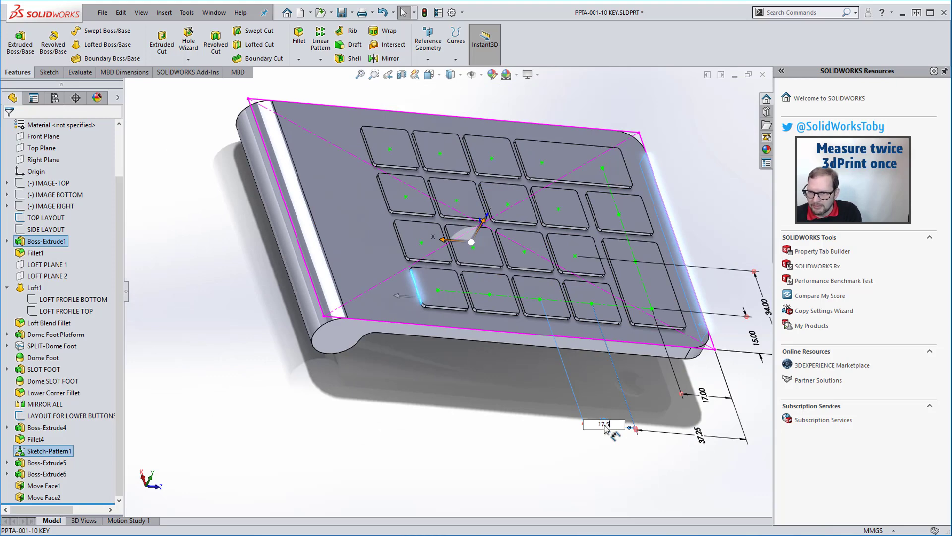
pyautogui.write('.5')
pyautogui.press('Return')
# Step: Set the distance from the layout's corner to the nearest single-button centre to 37.5 mm
pyautogui.click(699, 435)
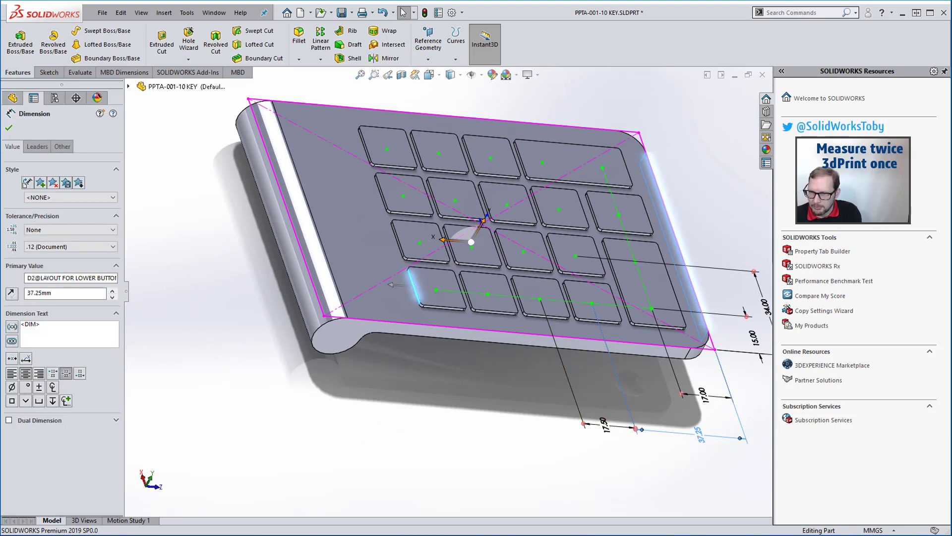
pyautogui.doubleClick(701, 435)
pyautogui.write('37')
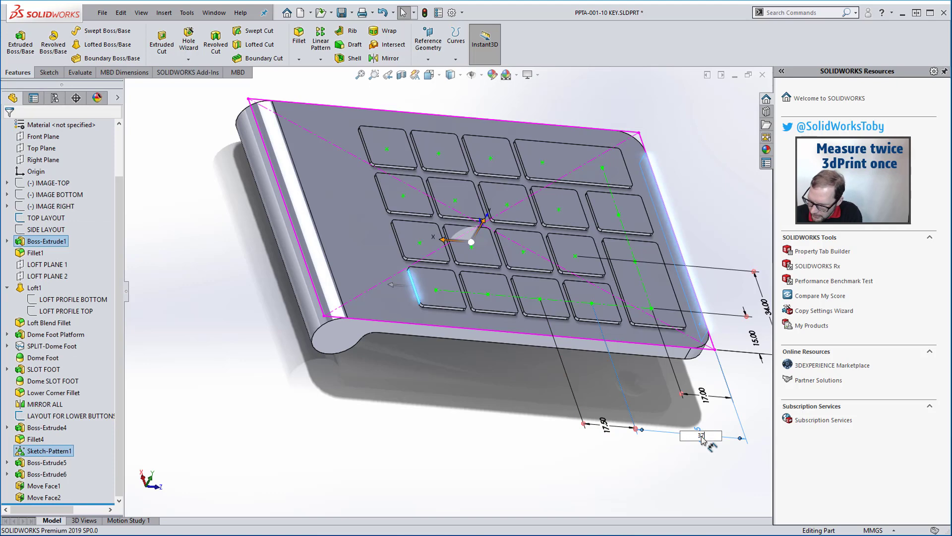
pyautogui.write('.5')
pyautogui.press('Return')
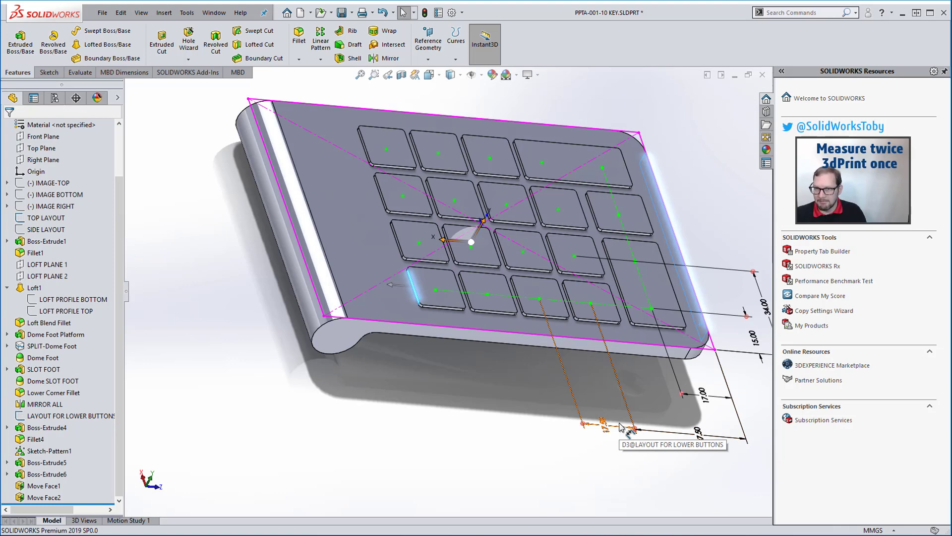
# Step: Measure from the farthest bottom-row button's outer side face to the body's end face beside the large buttons
pyautogui.scroll(-5, 442, 287)
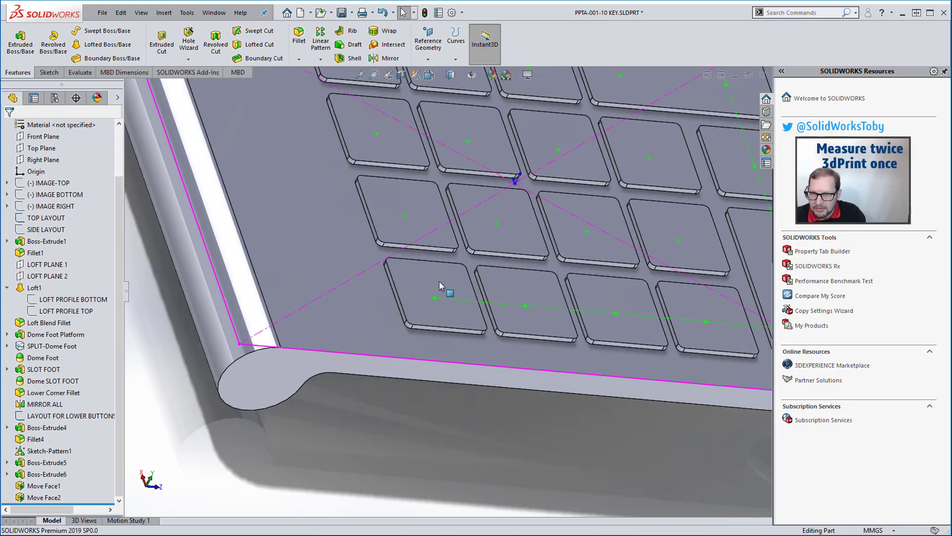
pyautogui.click(388, 344)
pyautogui.scroll(5, 454, 373)
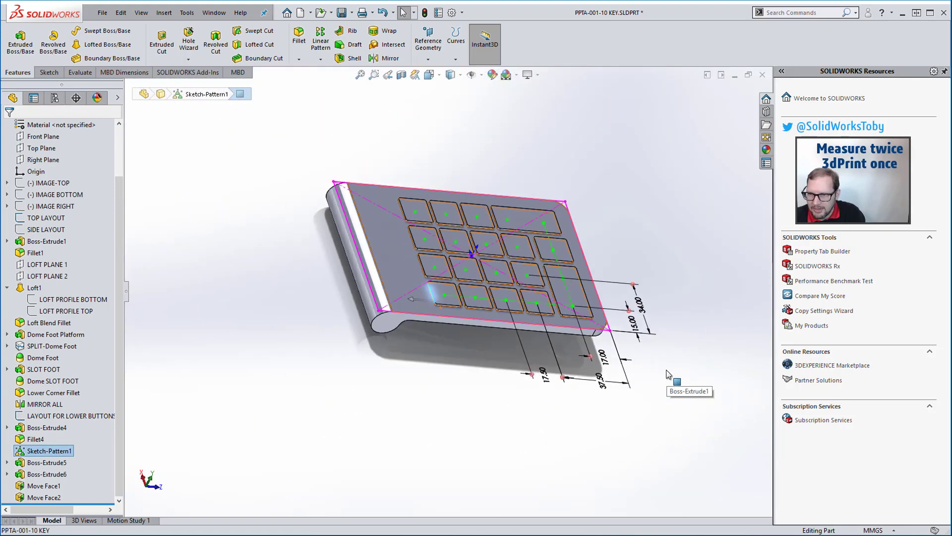
pyautogui.moveTo(666, 370); pyautogui.dragTo(595, 340, button='middle')
pyautogui.scroll(-3, 595, 340)
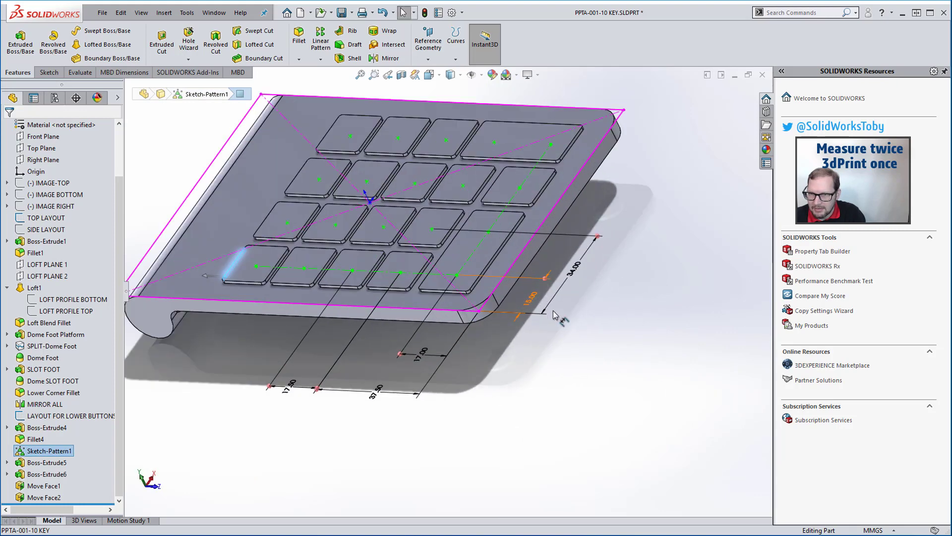
pyautogui.click(524, 267)
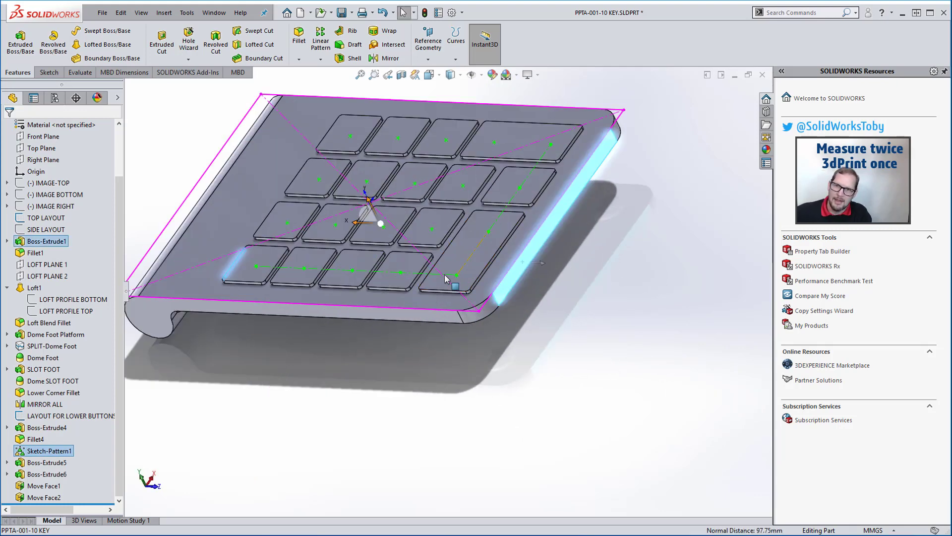
# Step: Set the spacing between the bottom-row single-button centres in the lower buttons' layout sketch to 18 mm
pyautogui.scroll(-3, 432, 270)
pyautogui.moveTo(348, 297); pyautogui.dragTo(366, 272, button='middle')
pyautogui.click(313, 392)
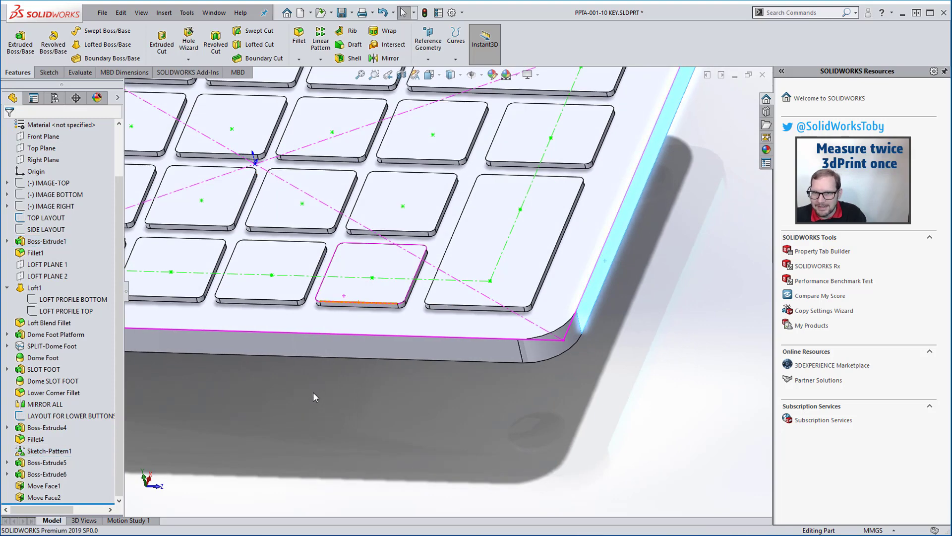
pyautogui.scroll(2, 313, 392)
pyautogui.scroll(-2, 348, 318)
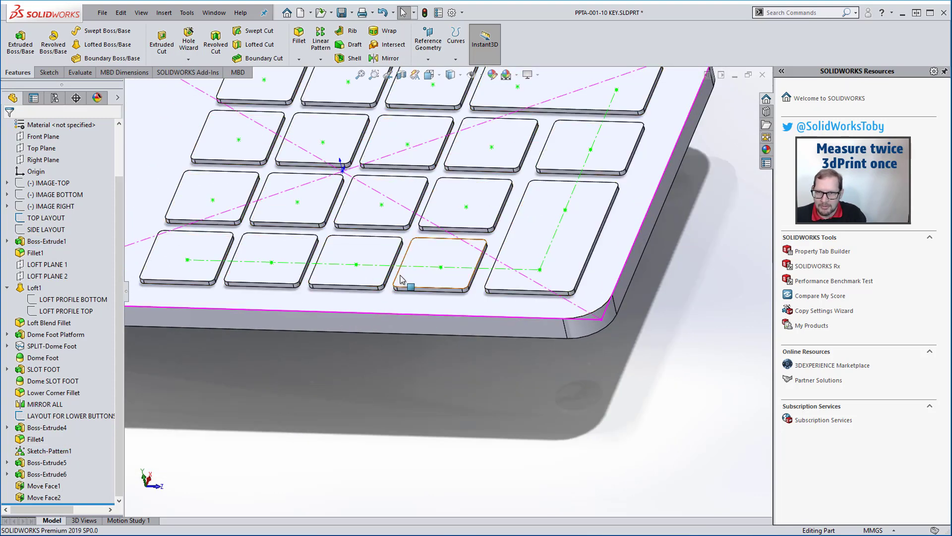
pyautogui.click(415, 271)
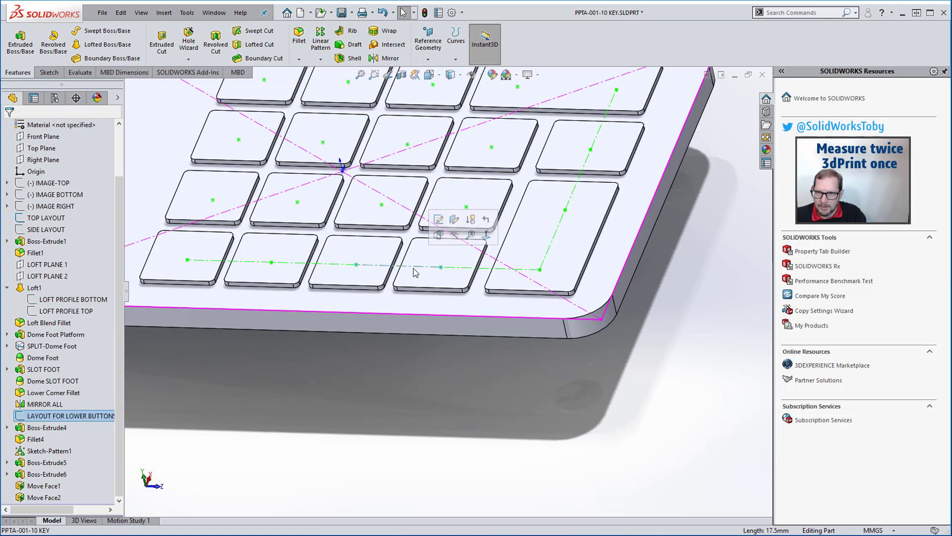
pyautogui.doubleClick(64, 415)
pyautogui.doubleClick(322, 428)
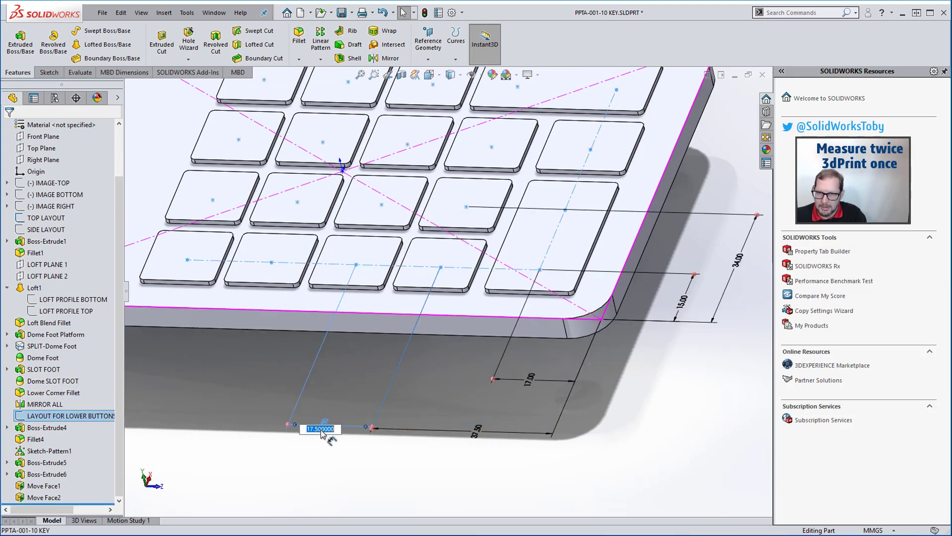
pyautogui.write('18')
pyautogui.press('Return')
pyautogui.click(248, 357)
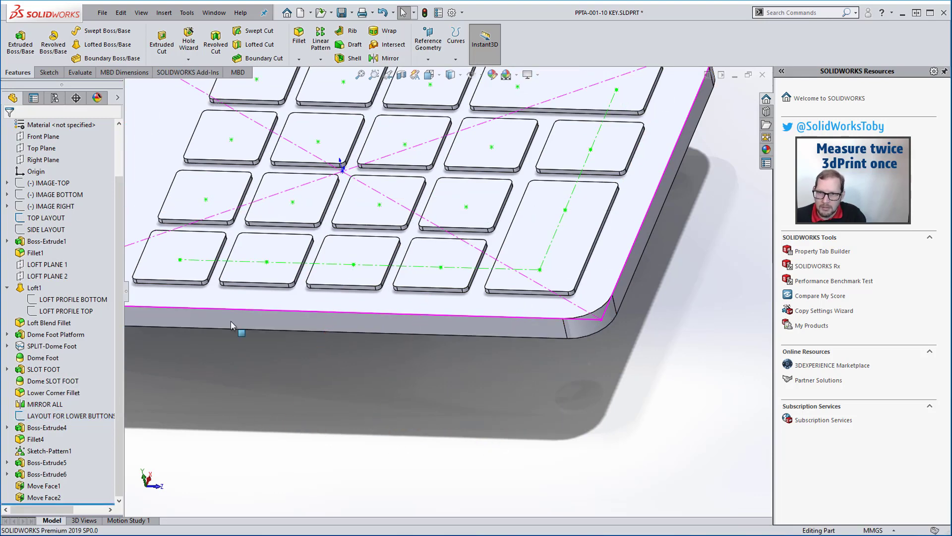
# Step: Measure the gap between the facing side faces of the farthest bottom-row button and its neighbour
pyautogui.scroll(-4, 193, 298)
pyautogui.scroll(-2, 268, 263)
pyautogui.click(301, 275)
pyautogui.scroll(-3, 317, 286)
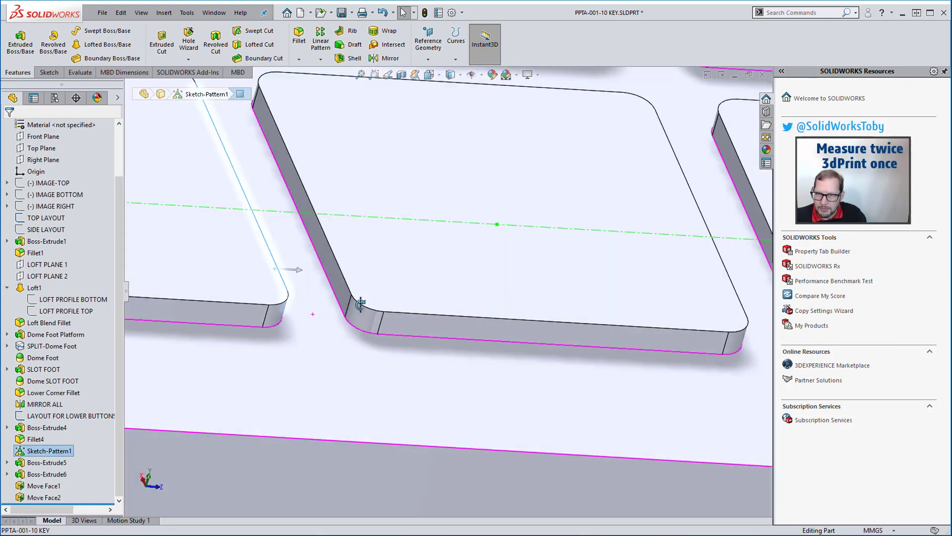
pyautogui.click(339, 294)
pyautogui.scroll(2, 339, 293)
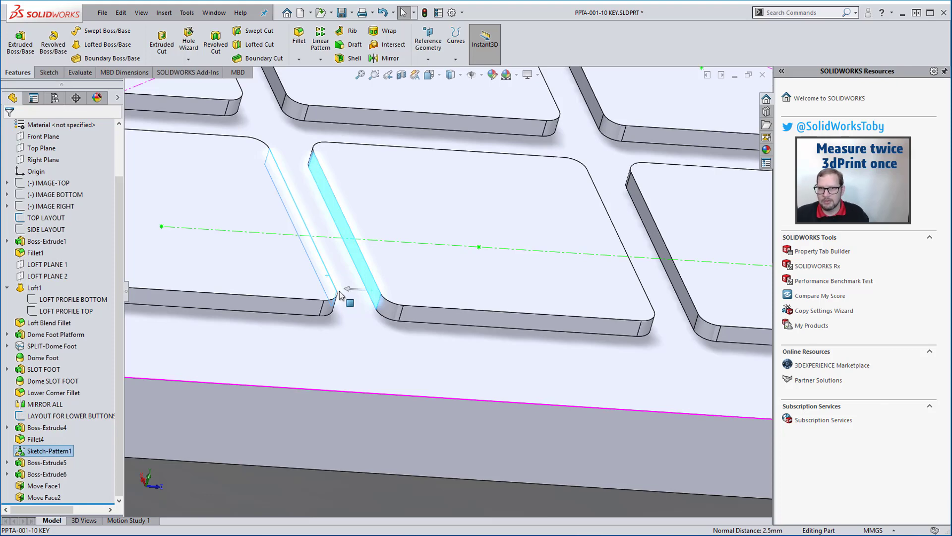
# Step: Set the spacing between the bottom-row single-button centres to 18.5 mm
pyautogui.scroll(5, 247, 208)
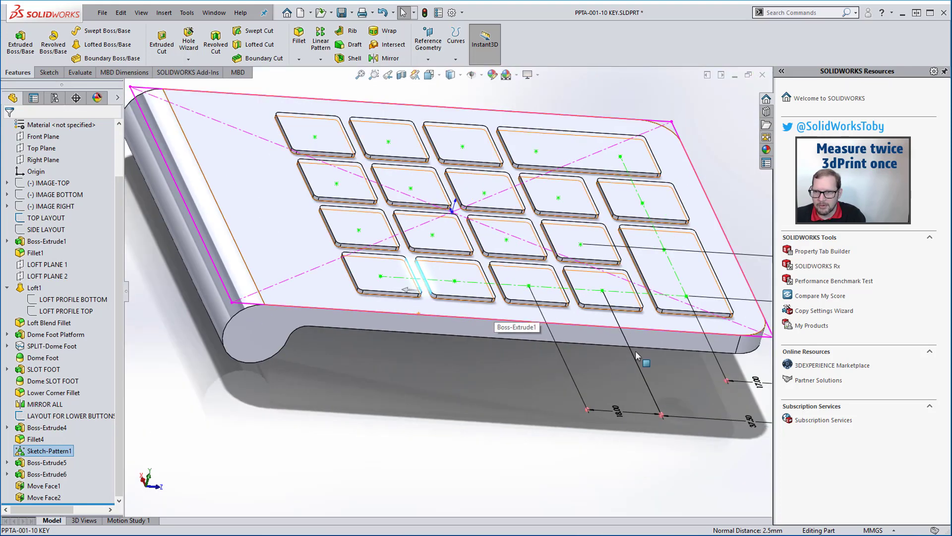
pyautogui.doubleClick(617, 410)
pyautogui.press('BackSpace')
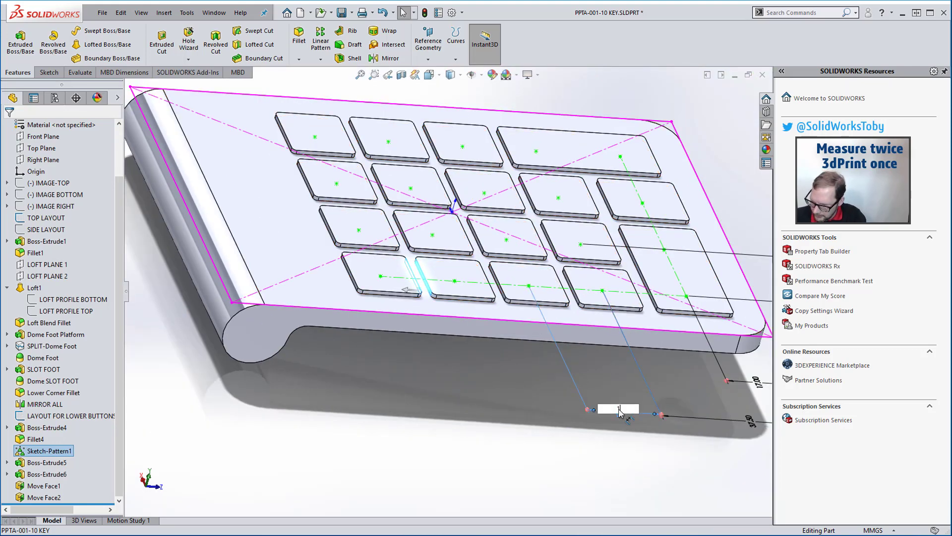
pyautogui.write('18.5')
pyautogui.press('Return')
# Step: Measure from the farthest bottom-row button's outer side face to the body's end face by the large buttons, and save the part
pyautogui.scroll(-5, 357, 292)
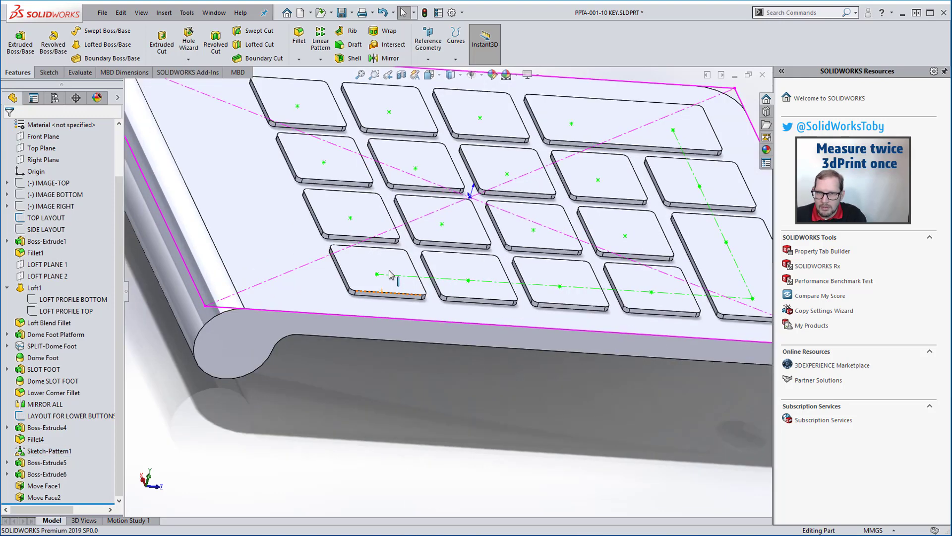
pyautogui.click(318, 306)
pyautogui.scroll(6, 318, 306)
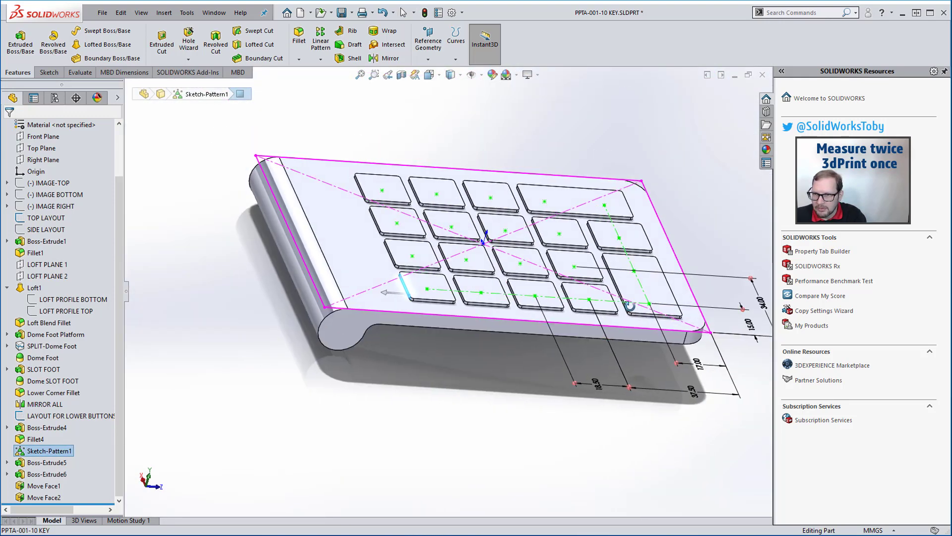
pyautogui.click(602, 316)
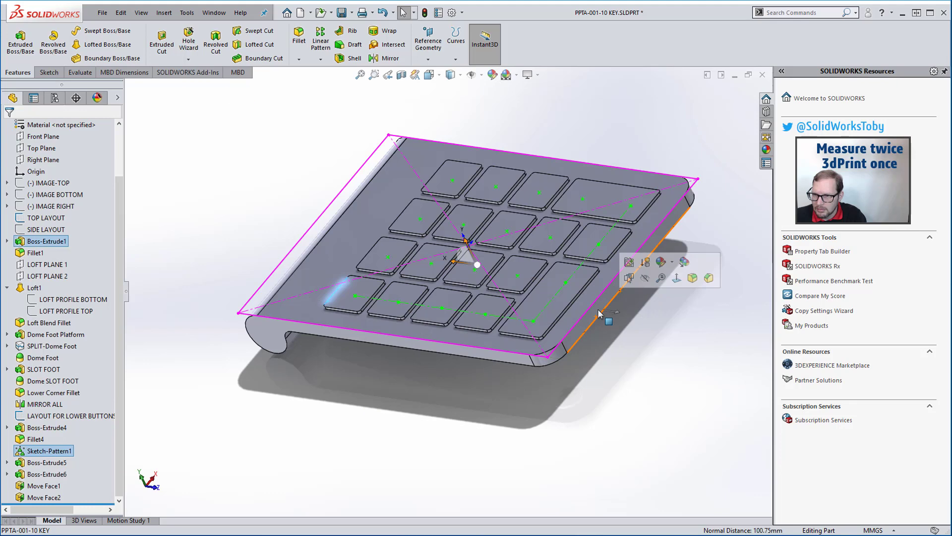
pyautogui.click(698, 415)
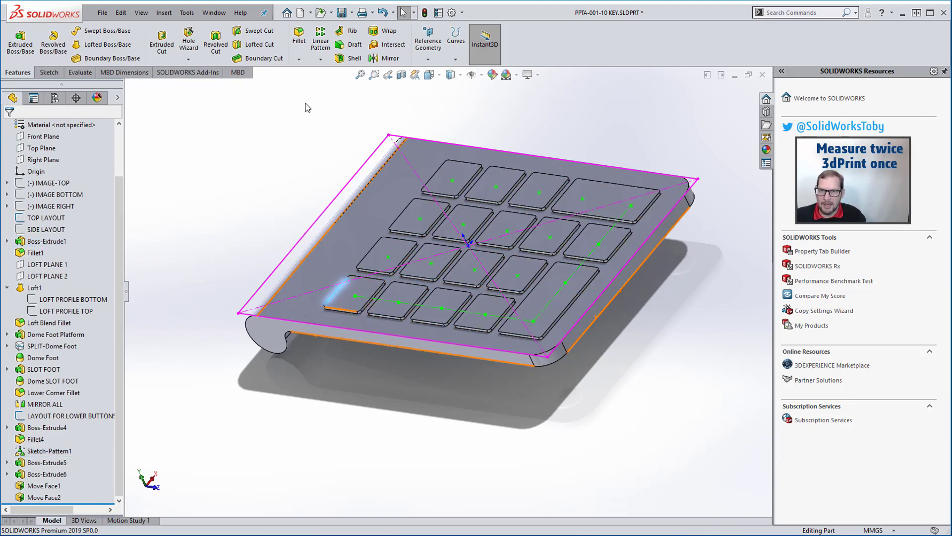
pyautogui.click(342, 12)
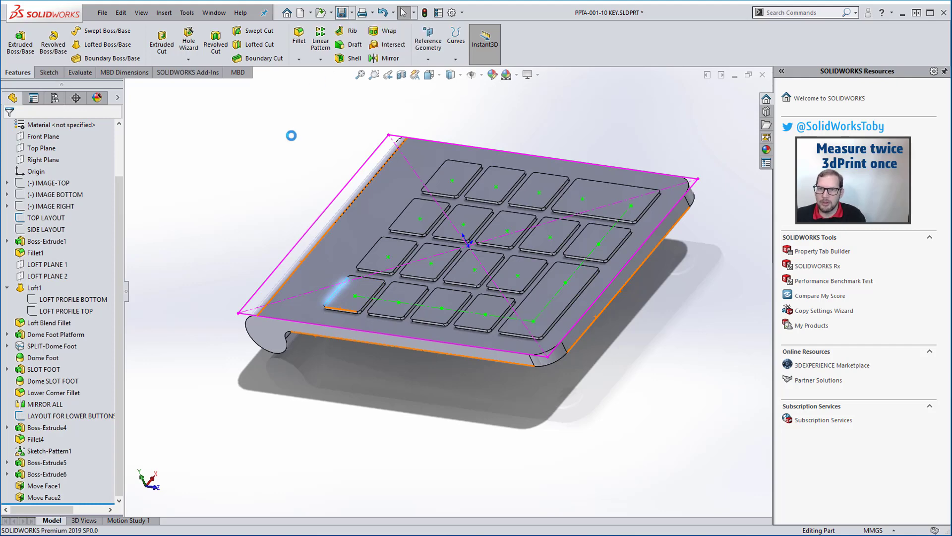
pyautogui.moveTo(343, 373); pyautogui.dragTo(373, 316, button='middle')
pyautogui.scroll(-3, 406, 206)
pyautogui.click(399, 319)
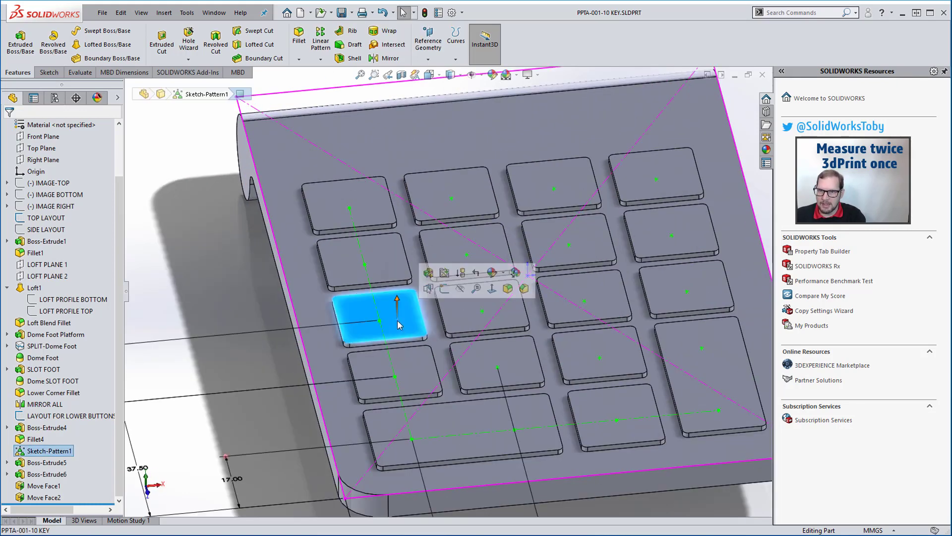
pyautogui.scroll(1, 430, 325)
pyautogui.scroll(-2, 576, 347)
pyautogui.click(571, 300)
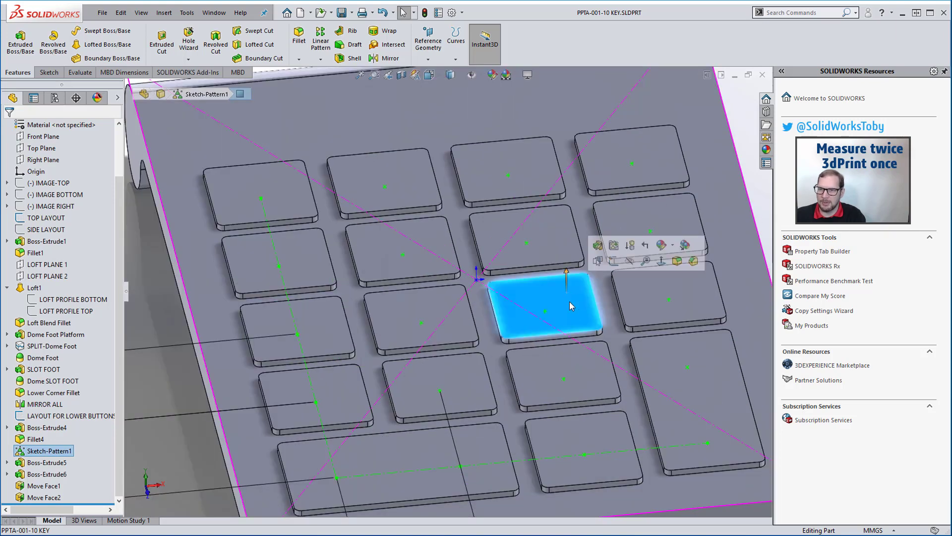
pyautogui.scroll(2, 566, 319)
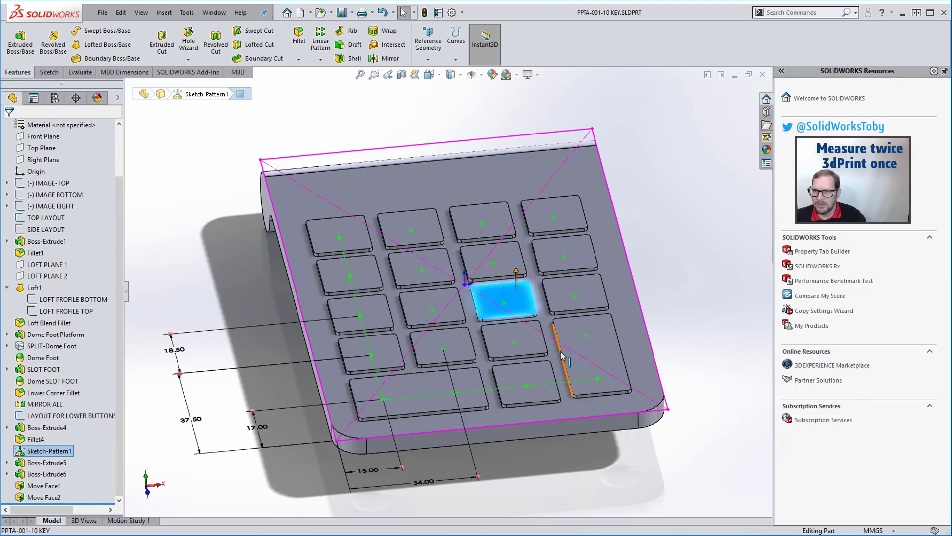
# Step: Measure from the body's end face by the wide button to the far side face of the button nearest the origin
pyautogui.click(542, 431)
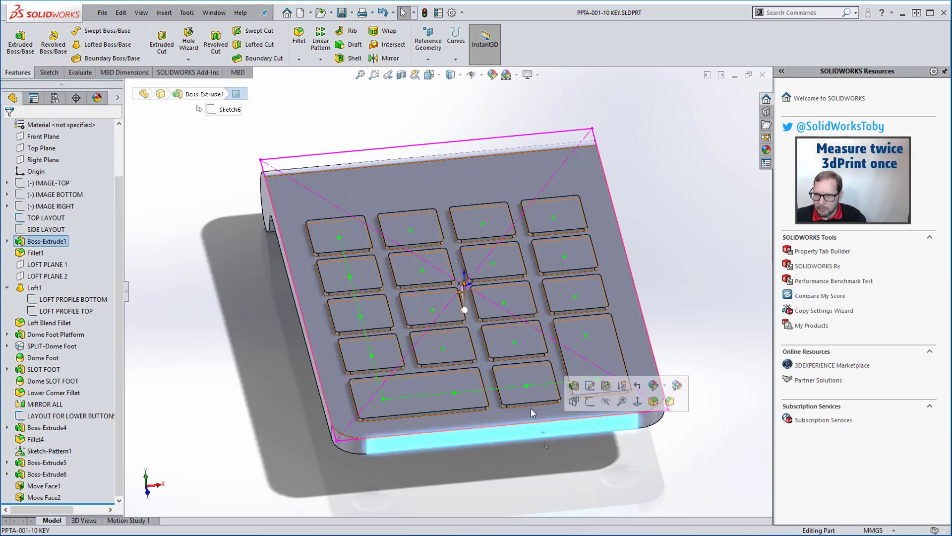
pyautogui.moveTo(532, 409); pyautogui.dragTo(558, 427, button='middle')
pyautogui.scroll(-7, 530, 286)
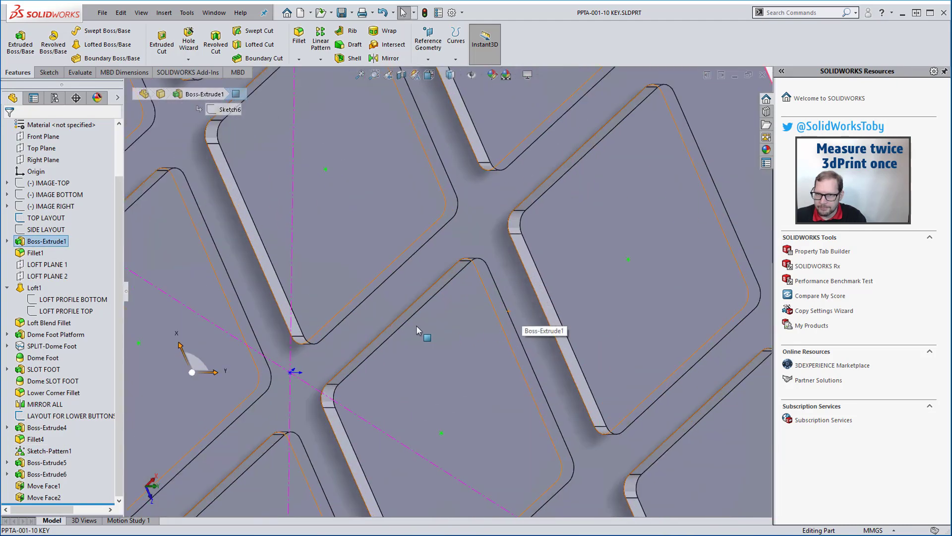
pyautogui.click(402, 320)
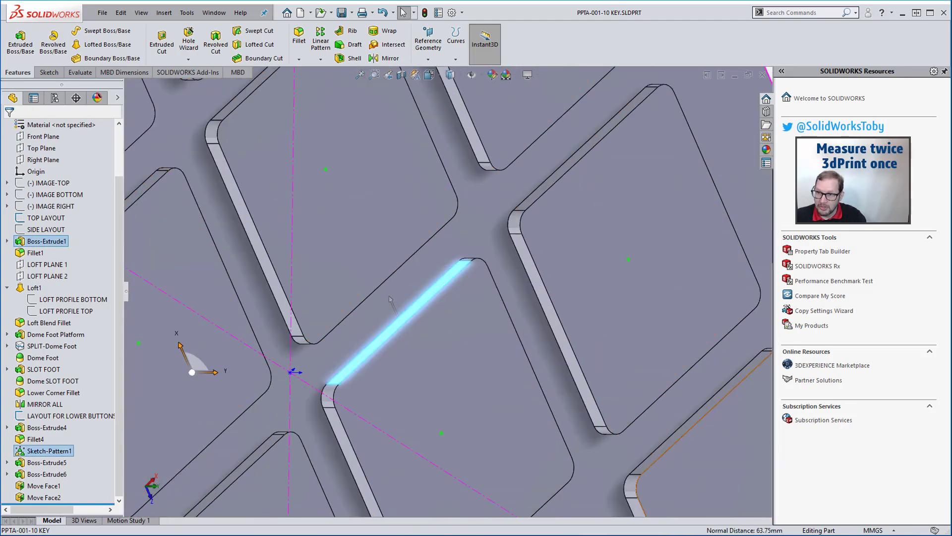
pyautogui.scroll(7, 477, 276)
# Step: Measure from the body's long side face by the tall button to the opposite-facing side of the button nearest the origin
pyautogui.click(589, 397)
pyautogui.moveTo(563, 396); pyautogui.dragTo(450, 330, button='middle')
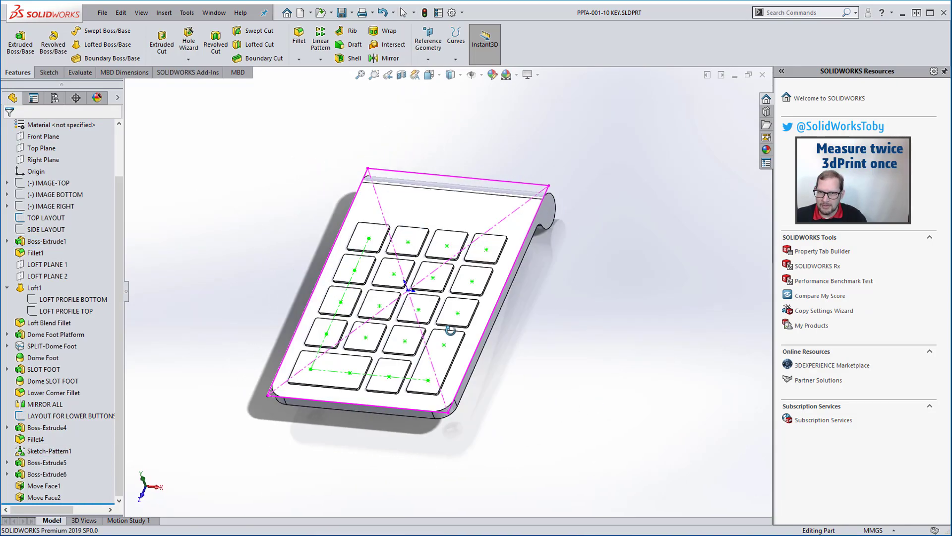
pyautogui.scroll(-4, 451, 324)
pyautogui.click(501, 337)
pyautogui.moveTo(379, 324); pyautogui.dragTo(421, 330, button='middle')
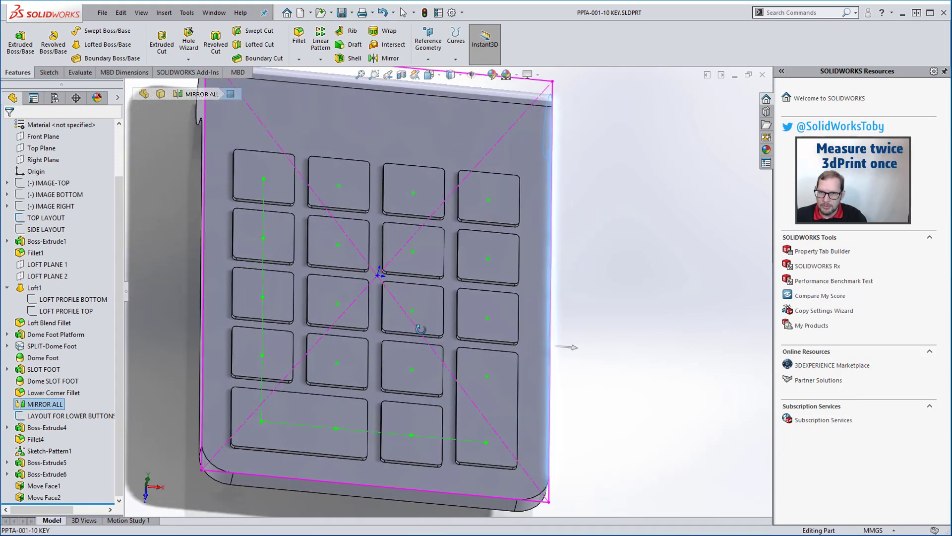
pyautogui.scroll(-6, 421, 329)
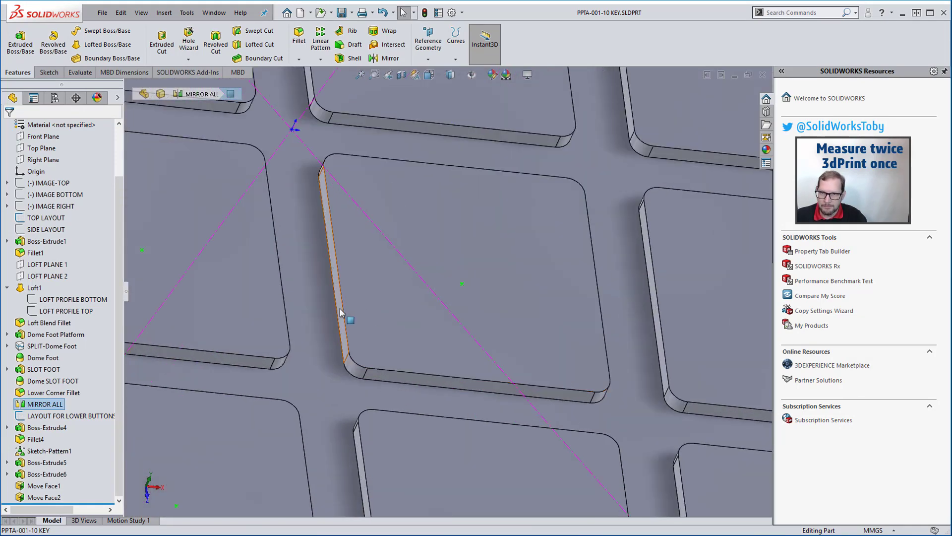
pyautogui.click(340, 312)
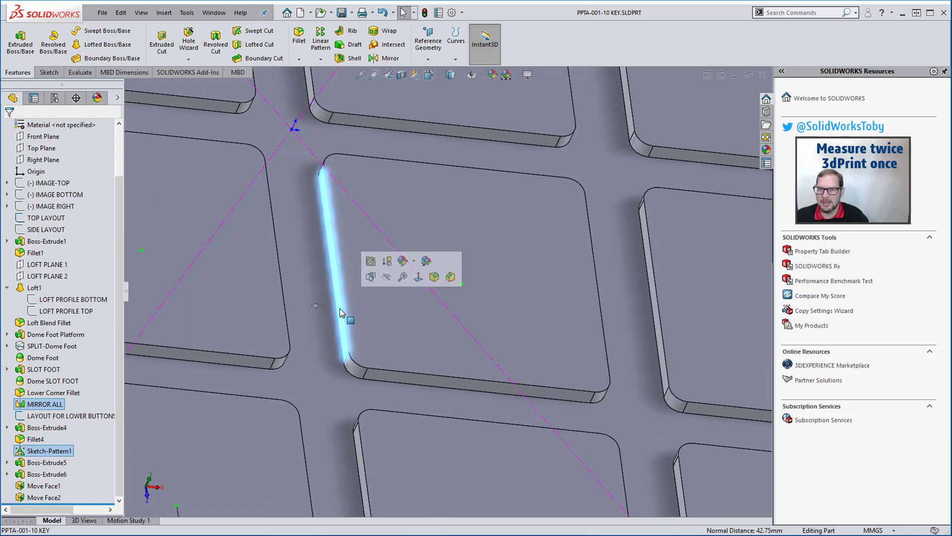
pyautogui.scroll(6, 340, 309)
# Step: Measure from the inner side face of the third button in the wide button's outer column to the adjacent long side face of the body
pyautogui.moveTo(350, 244); pyautogui.dragTo(311, 268, button='middle')
pyautogui.scroll(-2, 311, 268)
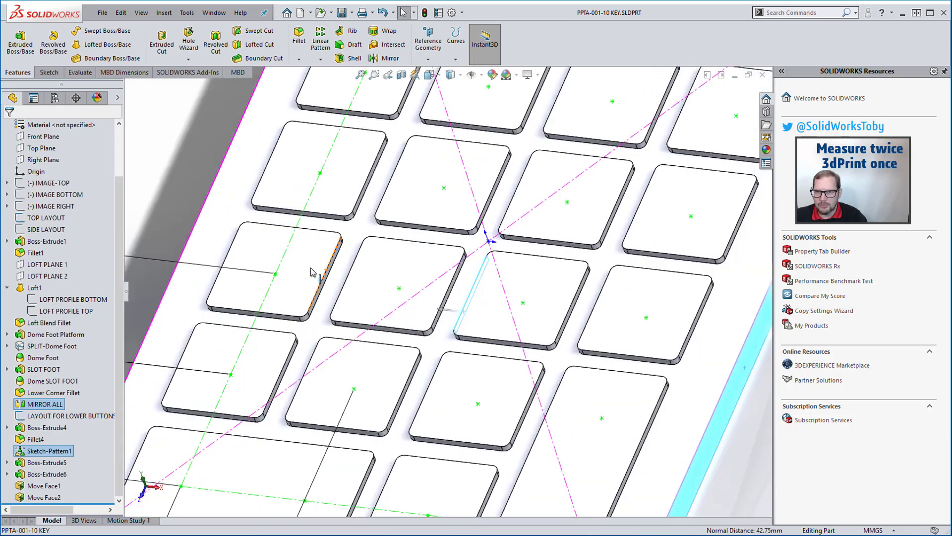
pyautogui.scroll(-3, 311, 269)
pyautogui.click(344, 327)
pyautogui.scroll(3, 343, 317)
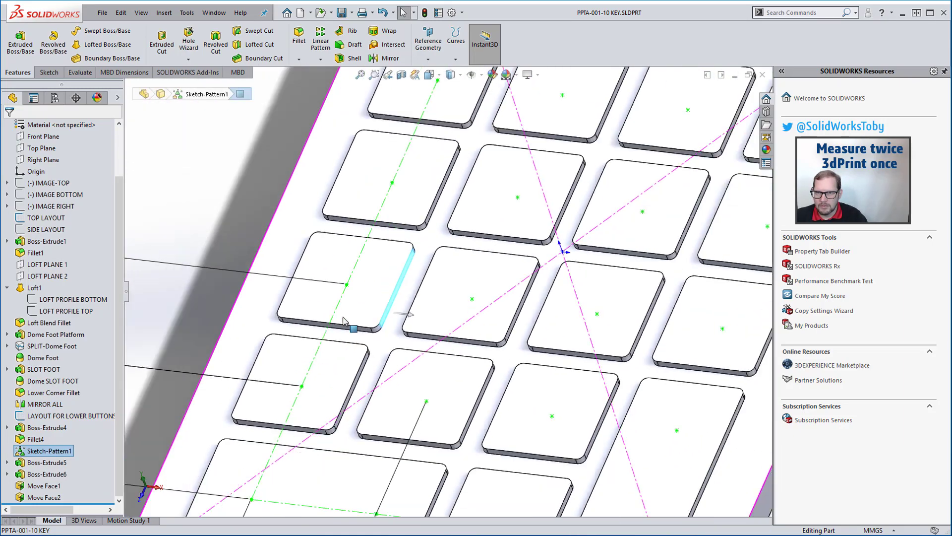
pyautogui.scroll(2, 344, 317)
pyautogui.moveTo(365, 314); pyautogui.dragTo(390, 311, button='middle')
pyautogui.keyDown('ctrl'); pyautogui.click(281, 295); pyautogui.keyUp('ctrl')
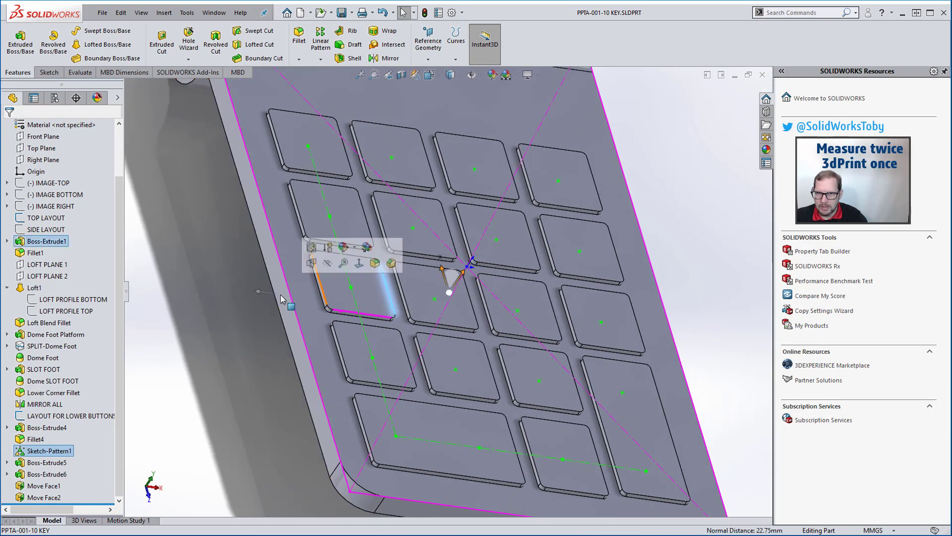
pyautogui.scroll(1, 291, 313)
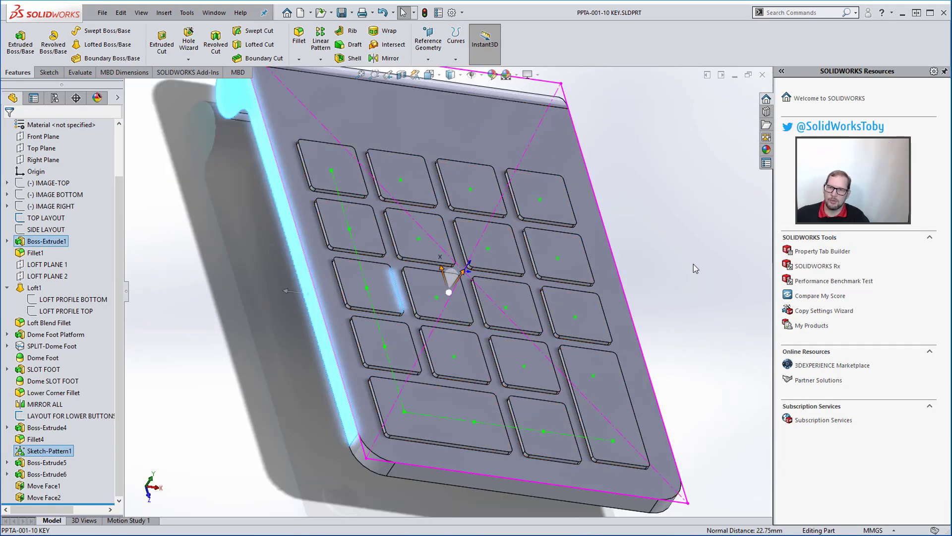
pyautogui.click(668, 259)
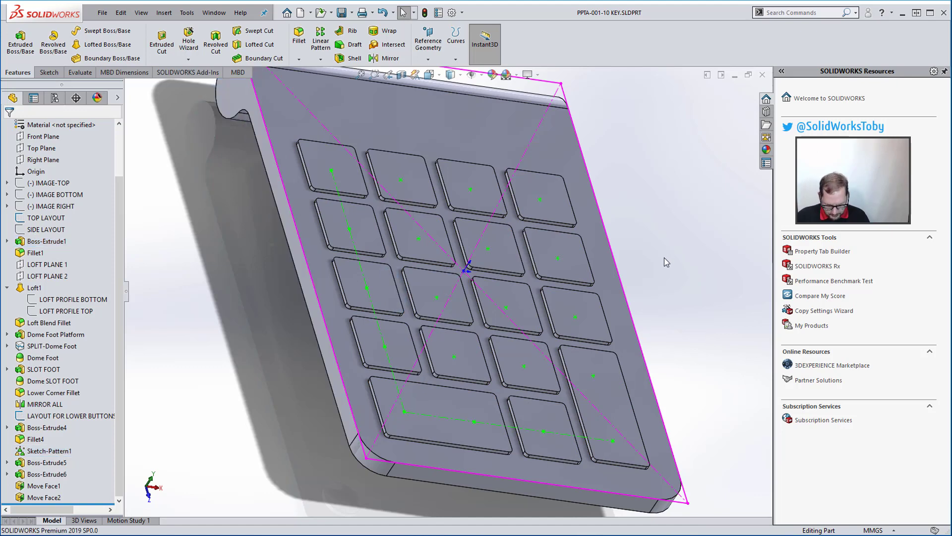
# Step: Start a sketch on the keypad body's flat top face and view it face-on near the upper button row
pyautogui.scroll(2, 401, 233)
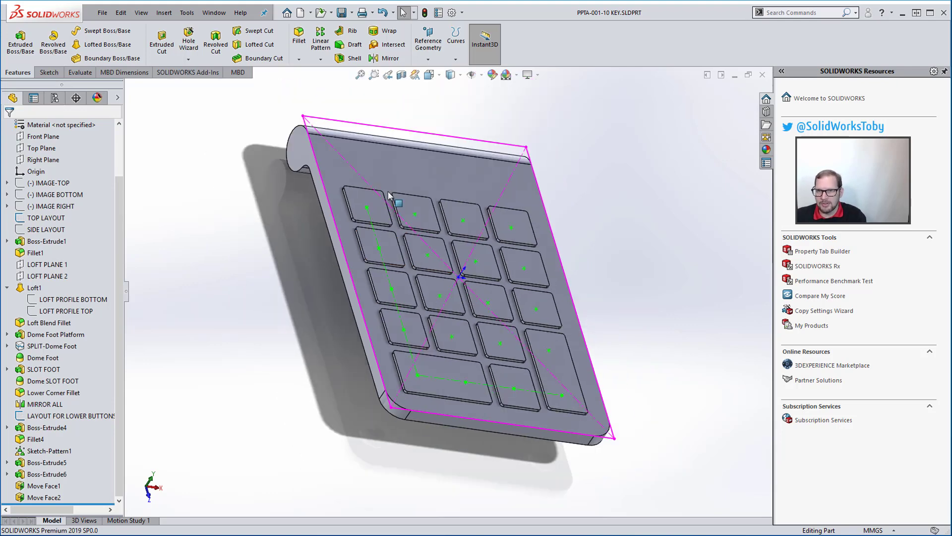
pyautogui.scroll(-5, 391, 200)
pyautogui.click(412, 175)
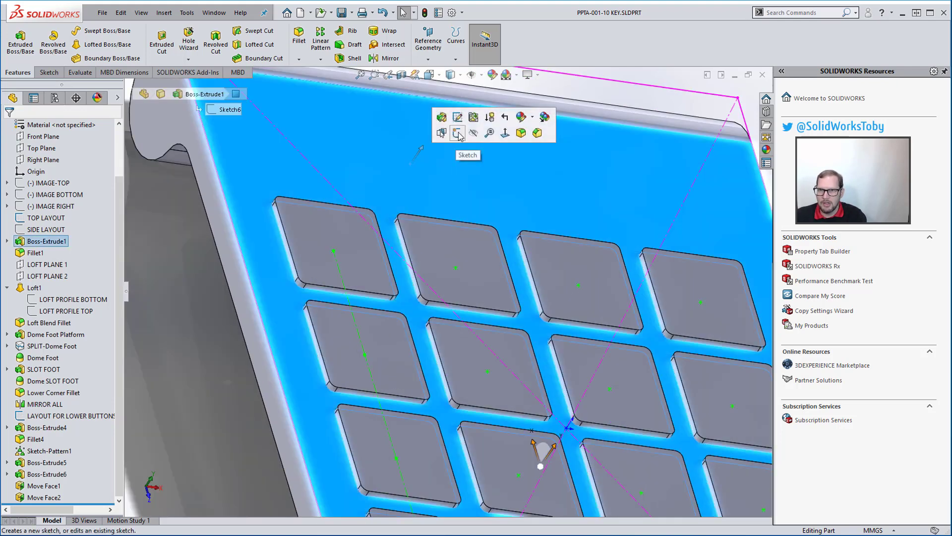
pyautogui.click(453, 139)
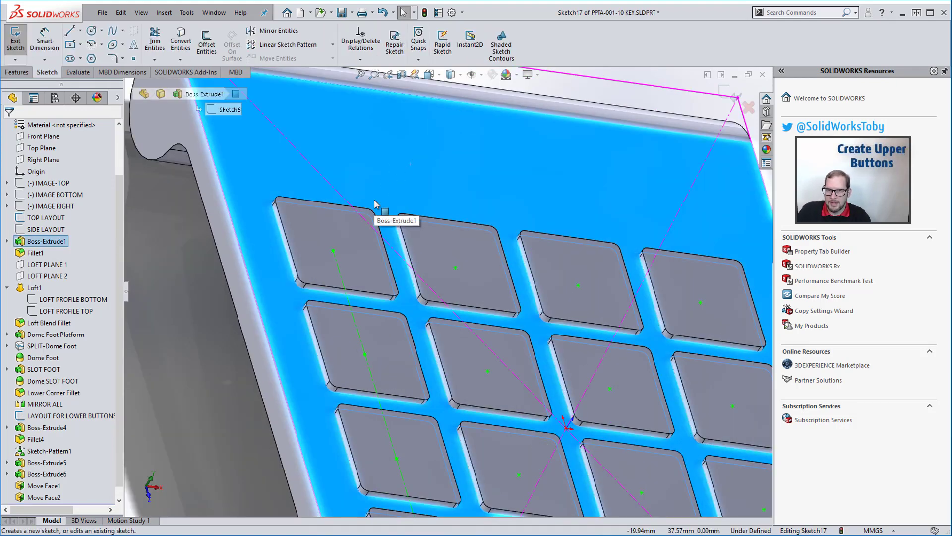
pyautogui.hotkey('ctrl', '8')
pyautogui.scroll(-3, 340, 173)
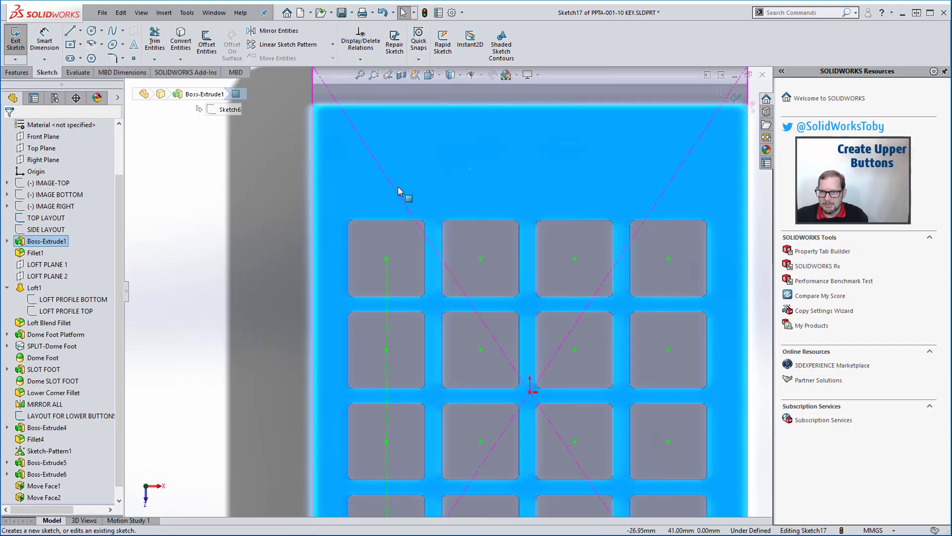
# Step: Place four sketch points in a rough row above the top row of buttons, one above each column
pyautogui.press('s')
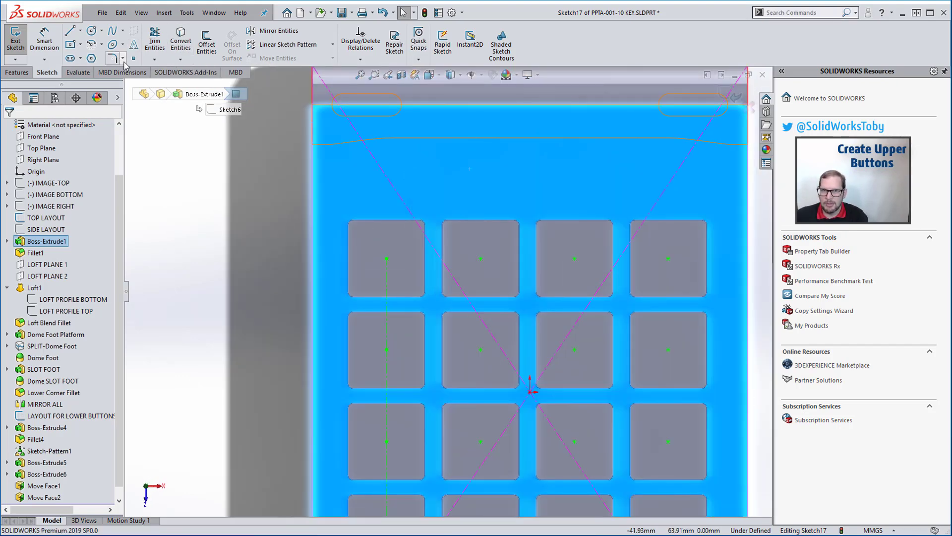
pyautogui.click(133, 59)
pyautogui.click(480, 191)
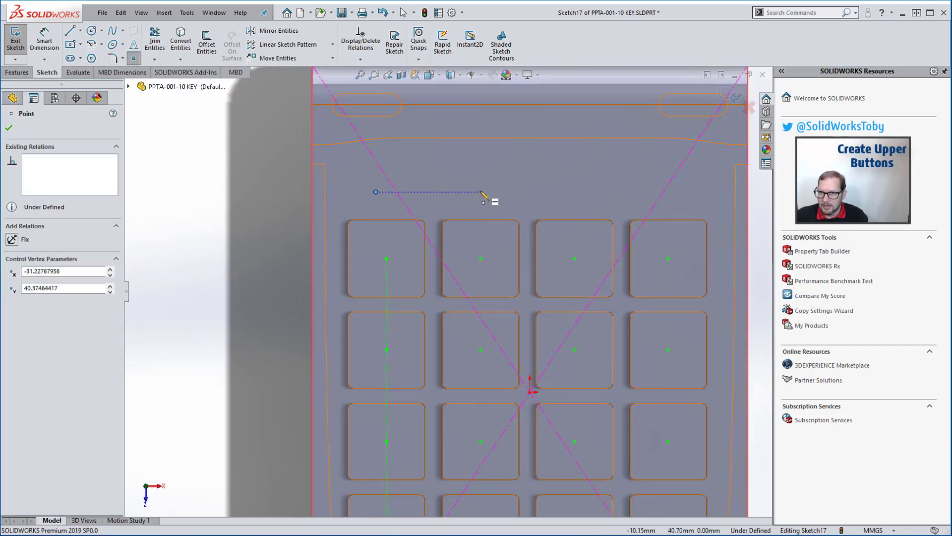
pyautogui.click(585, 196)
pyautogui.click(659, 187)
pyautogui.press('Escape')
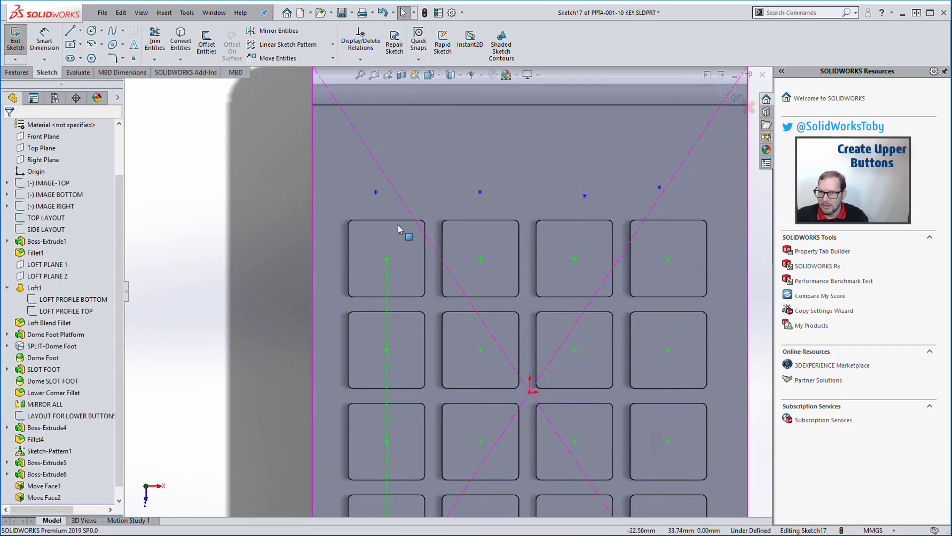
# Step: Align each of the four new points vertically with the layout center point of the top-row button below it
pyautogui.click(386, 256)
pyautogui.keyDown('ctrl'); pyautogui.click(376, 191); pyautogui.keyUp('ctrl')
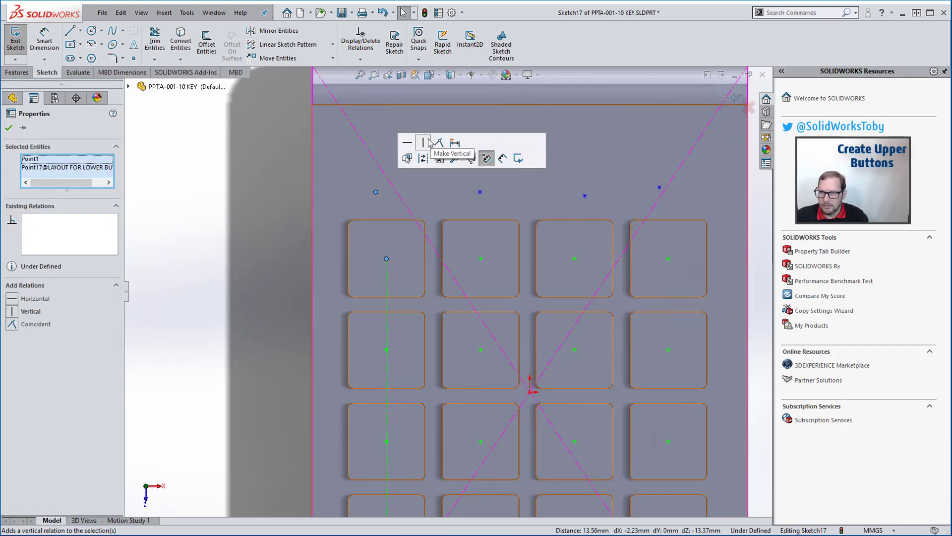
pyautogui.click(424, 143)
pyautogui.click(481, 258)
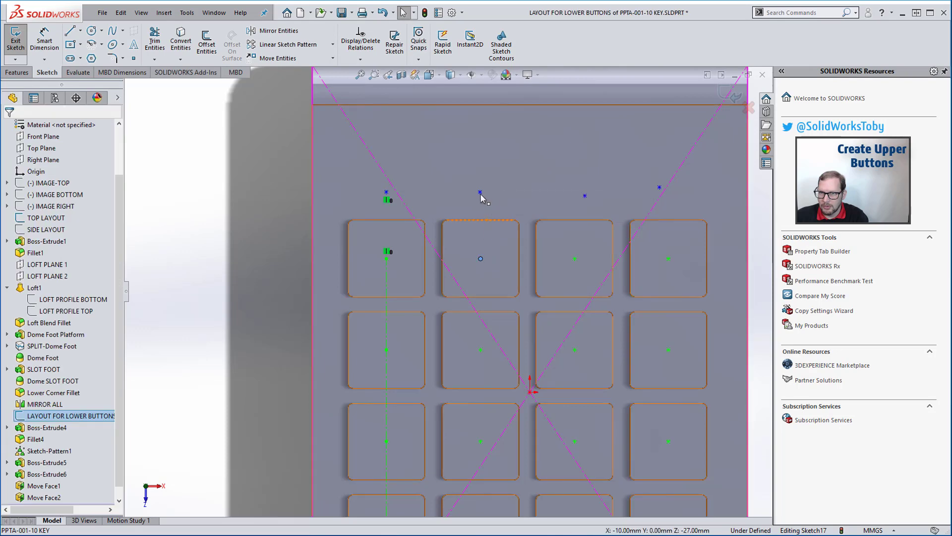
pyautogui.keyDown('ctrl'); pyautogui.click(480, 192); pyautogui.keyUp('ctrl')
pyautogui.click(529, 144)
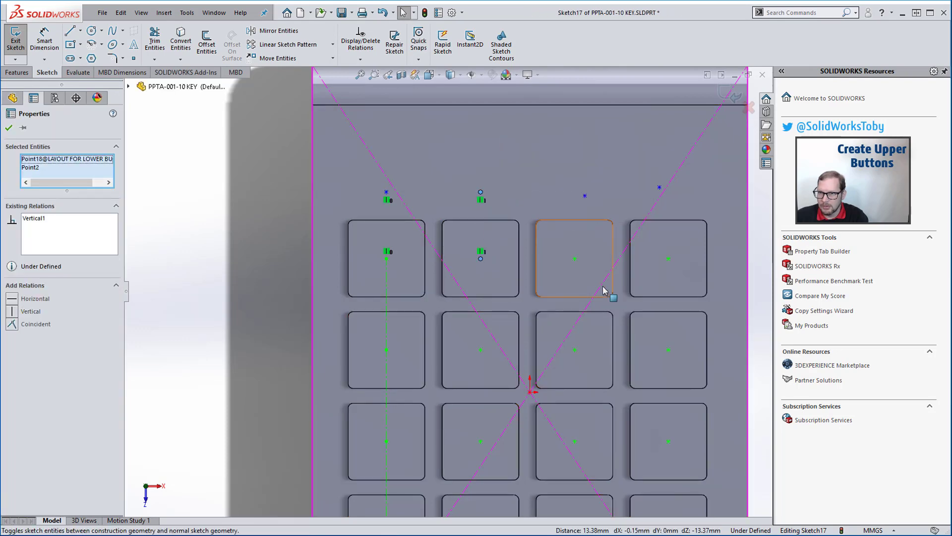
pyautogui.click(575, 259)
pyautogui.keyDown('ctrl'); pyautogui.click(584, 196); pyautogui.keyUp('ctrl')
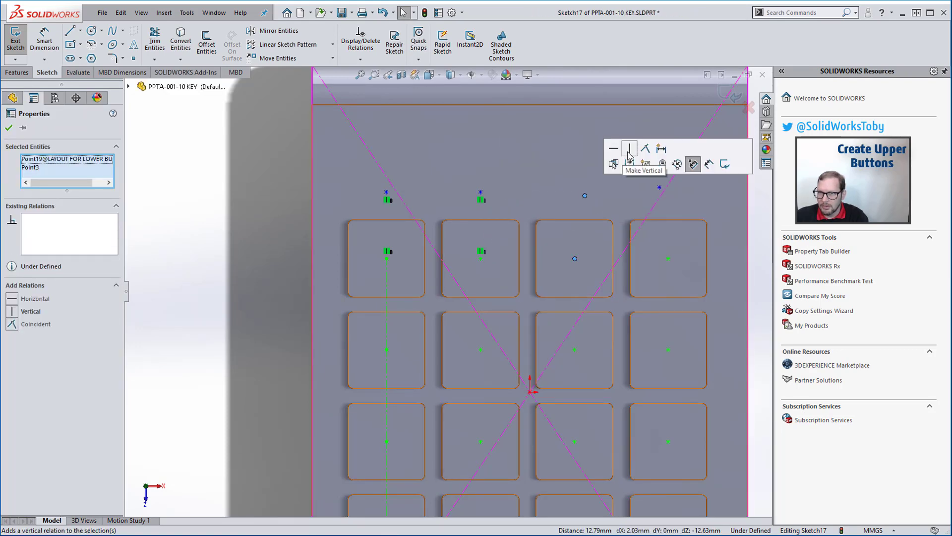
pyautogui.click(632, 155)
pyautogui.click(669, 258)
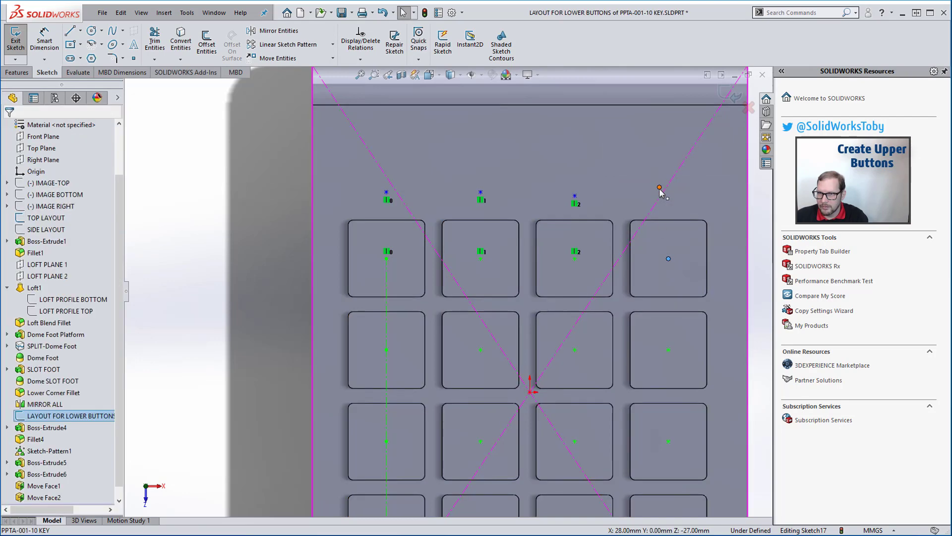
pyautogui.keyDown('ctrl'); pyautogui.click(660, 187); pyautogui.keyUp('ctrl')
pyautogui.click(706, 143)
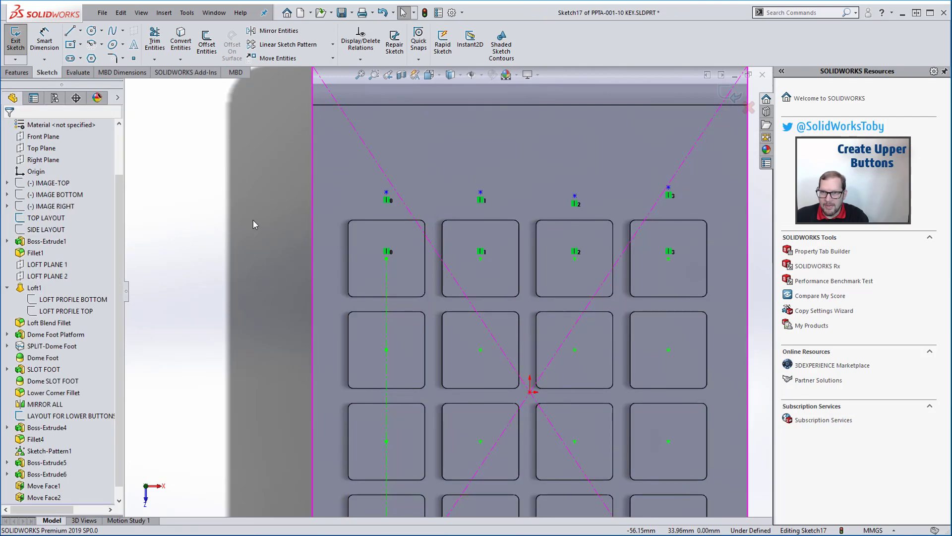
# Step: Make the four new points horizontal with one another
pyautogui.moveTo(315, 162); pyautogui.dragTo(712, 217)
pyautogui.click(35, 301)
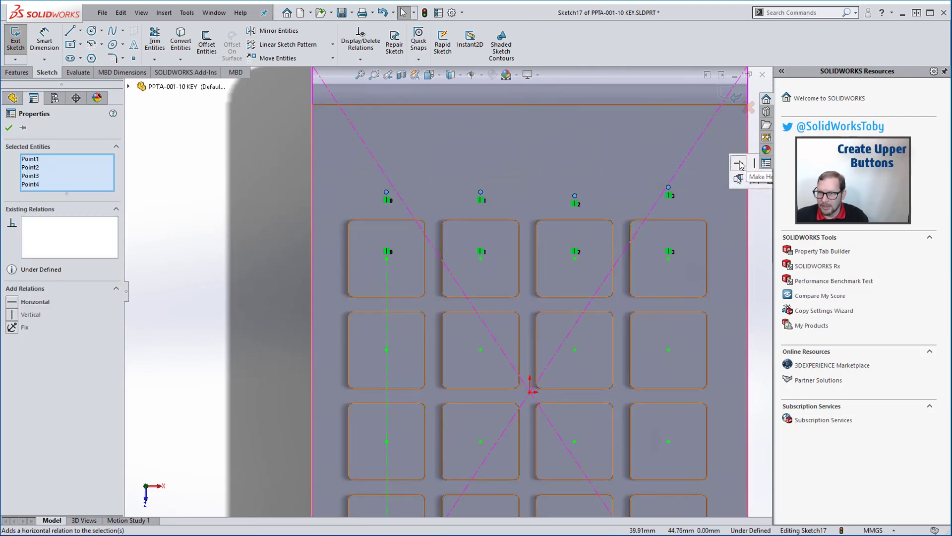
pyautogui.click(289, 201)
# Step: Dimension the first new point 15 mm from the center point of the button below it, and exit the sketch
pyautogui.press('s')
pyautogui.click(319, 208)
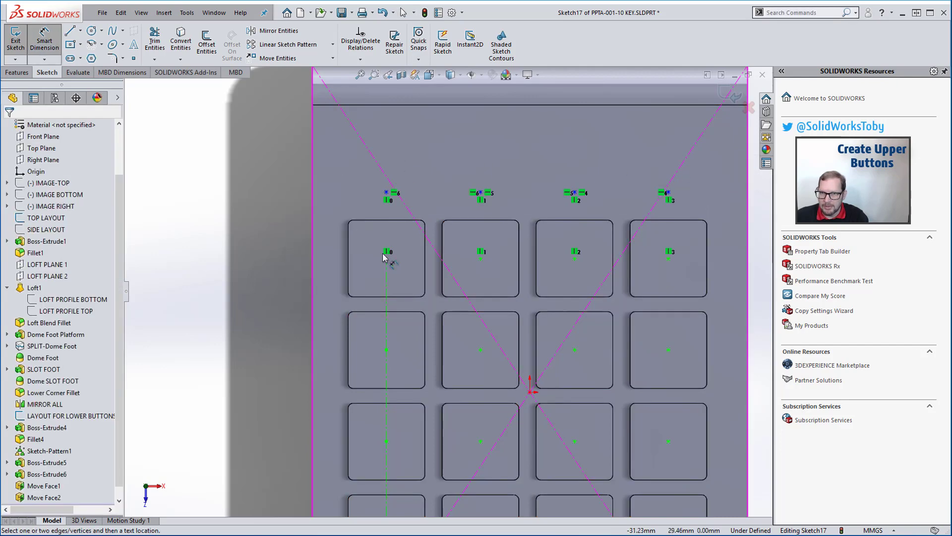
pyautogui.click(387, 258)
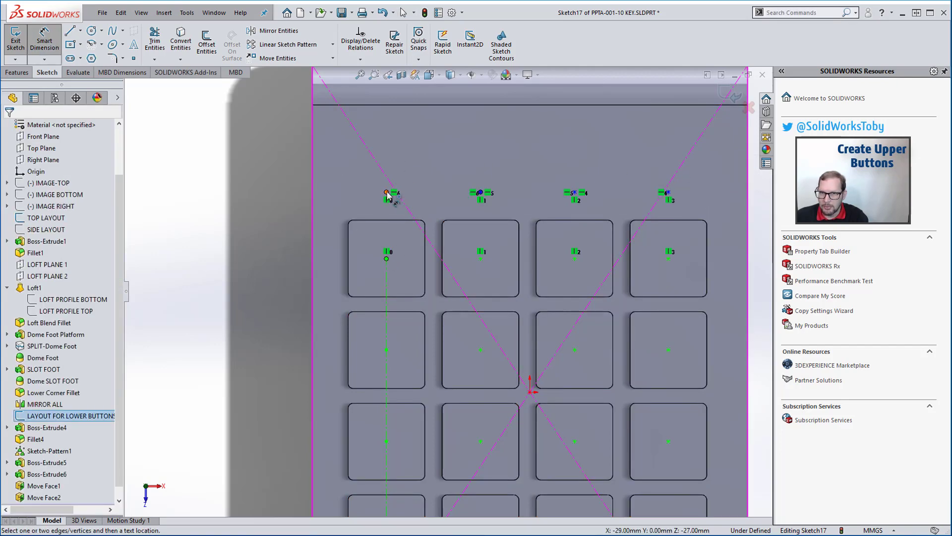
pyautogui.click(386, 192)
pyautogui.click(243, 234)
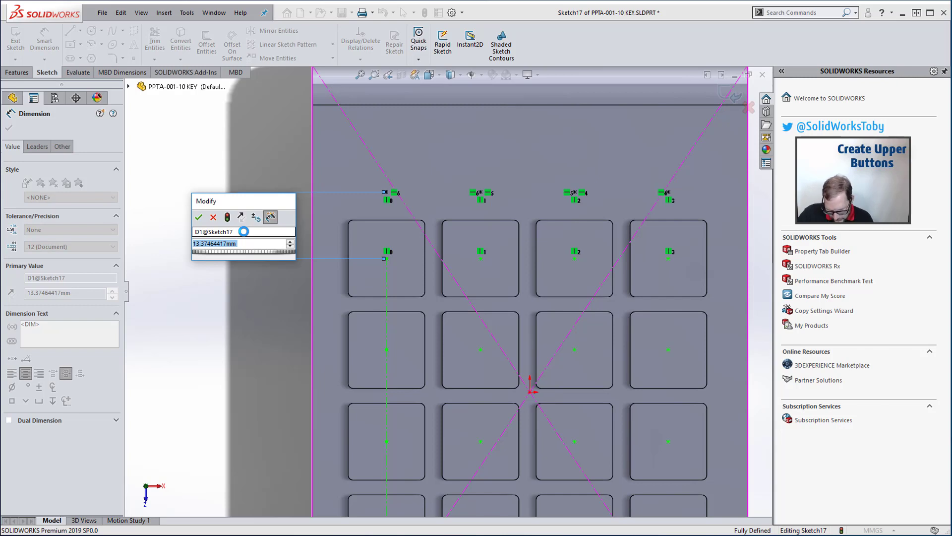
pyautogui.write('15')
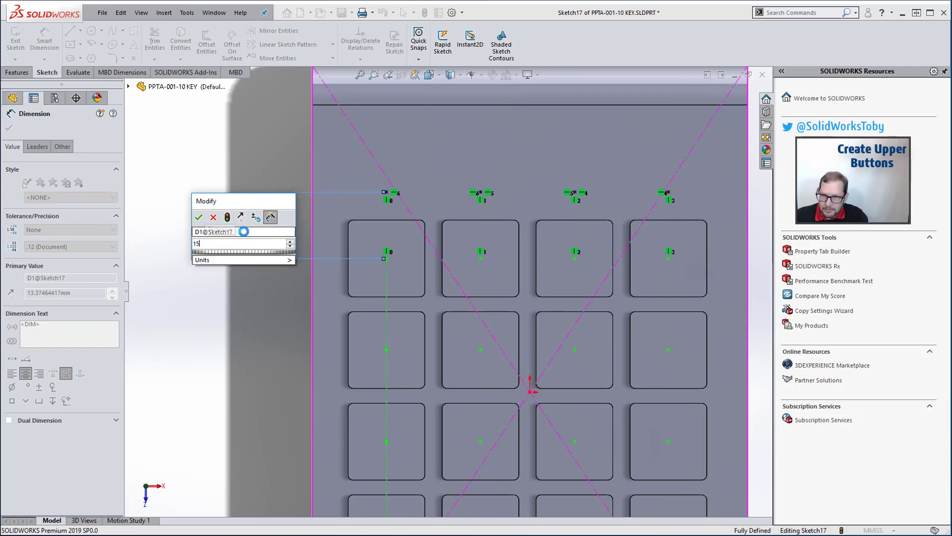
pyautogui.press('Return')
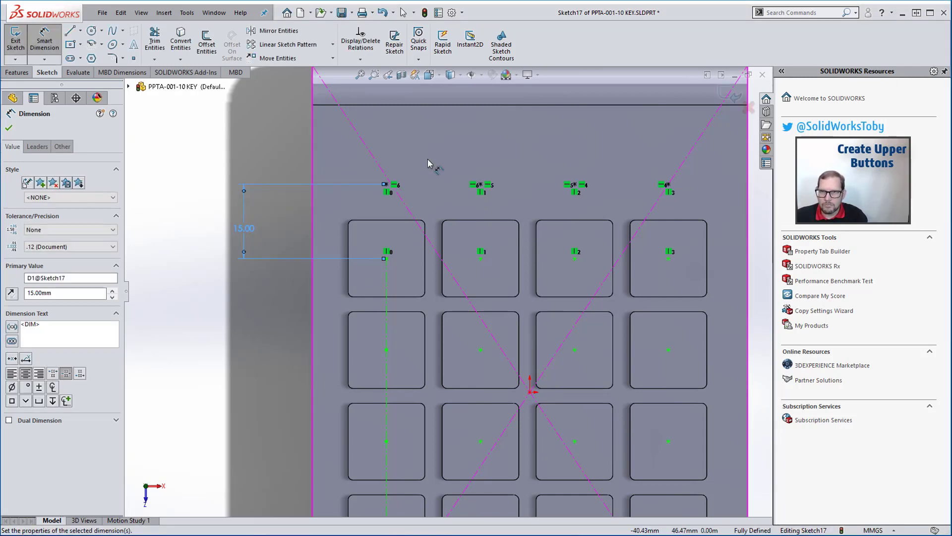
pyautogui.click(733, 96)
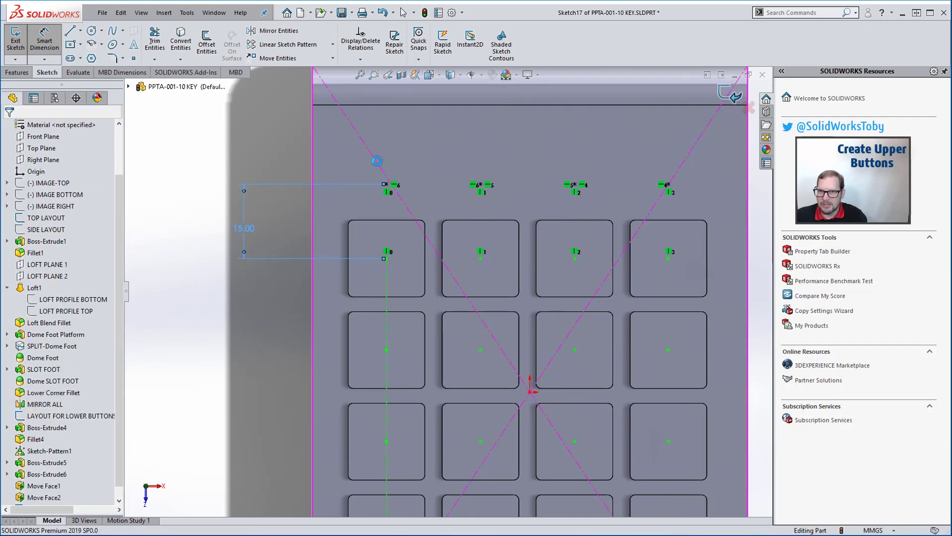
# Step: In a new sketch on the top face, draw a center rectangle 15.5 mm wide and 9 mm high on the first new point
pyautogui.click(335, 165)
pyautogui.click(387, 137)
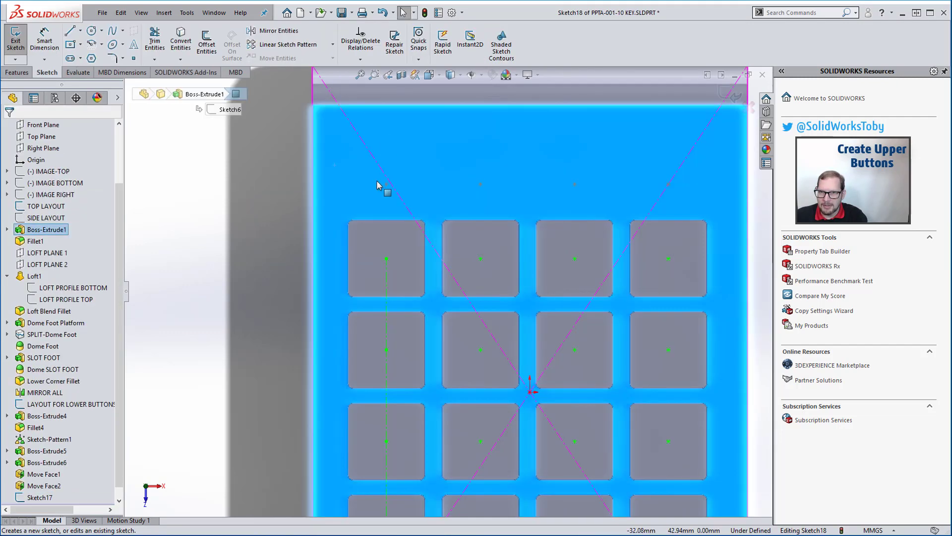
pyautogui.press('s')
pyautogui.click(392, 196)
pyautogui.click(386, 185)
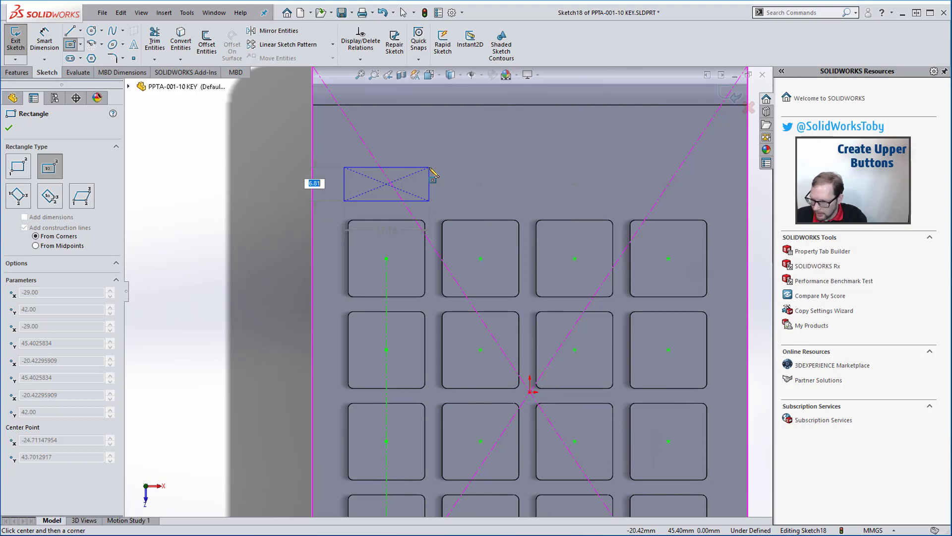
pyautogui.write('9')
pyautogui.press('Tab')
pyautogui.write('15.5')
pyautogui.press('Return')
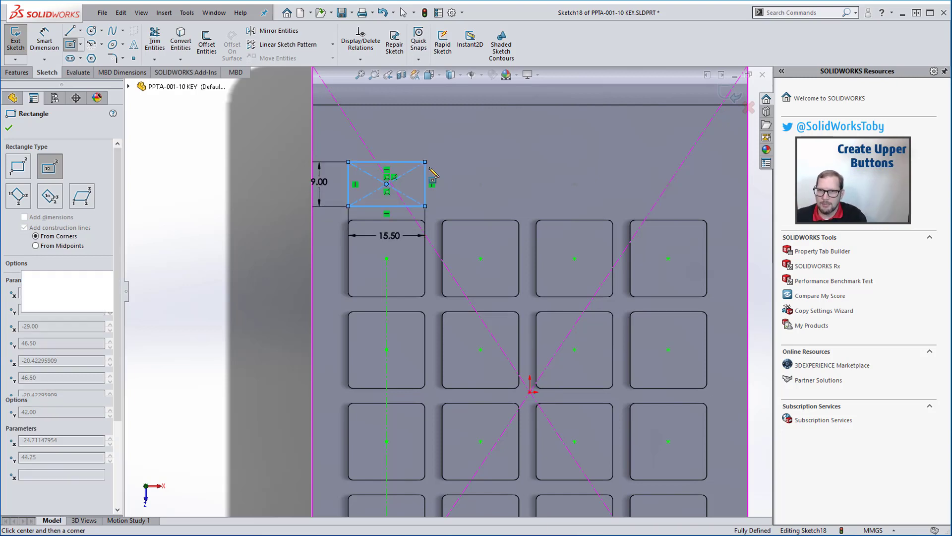
pyautogui.press('Escape')
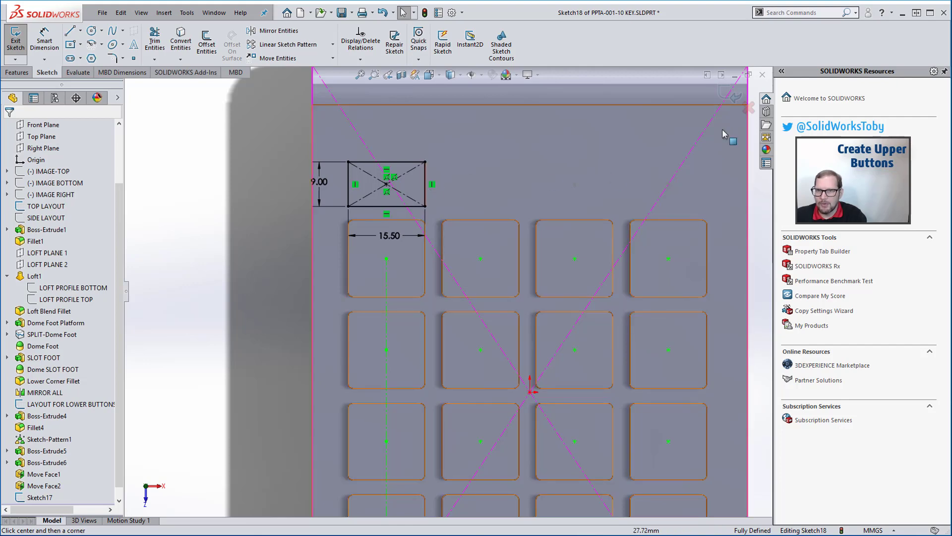
# Step: Extrude the rectangle up to the top face of the first-column button in the fourth row, merging the result
pyautogui.press('s')
pyautogui.click(575, 217)
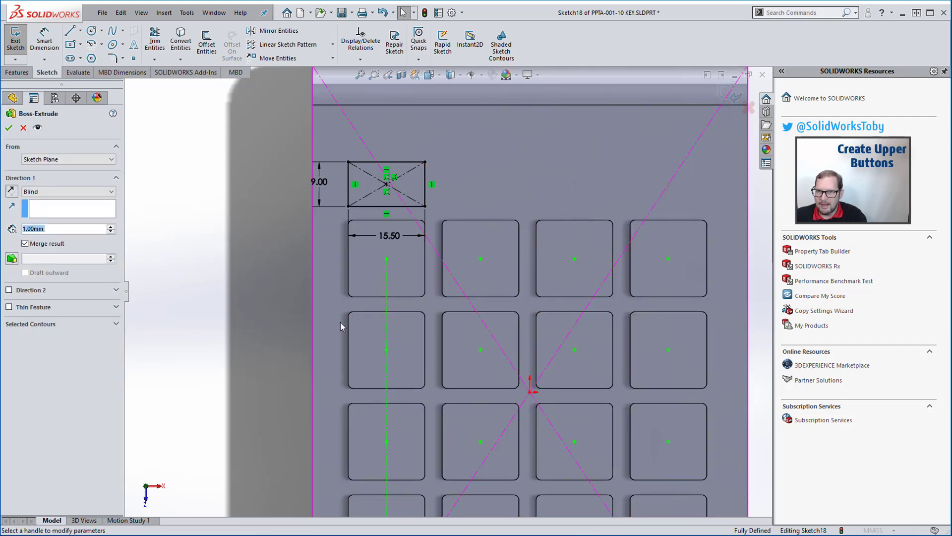
pyautogui.click(386, 469)
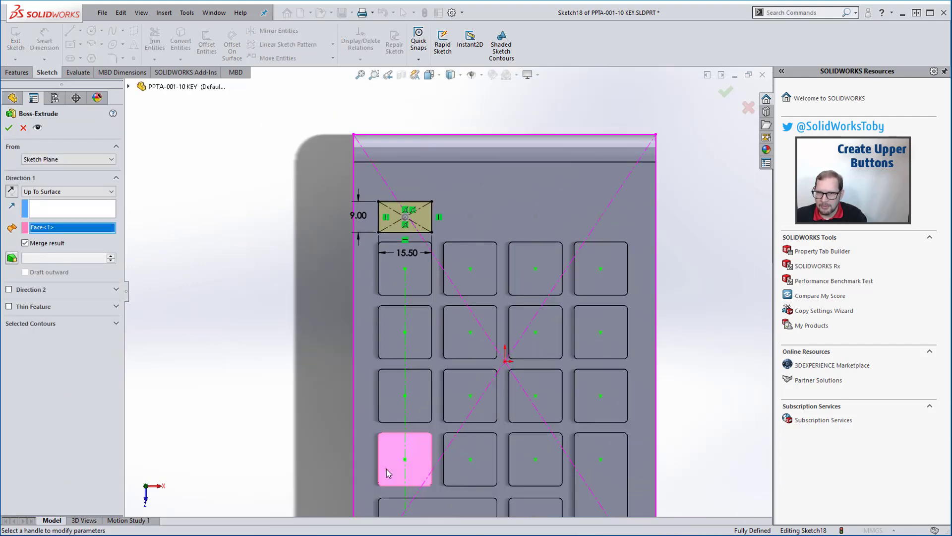
pyautogui.rightClick(386, 468)
# Step: Fillet the four vertical corner edges of the new rectangular button with a 1 mm radius
pyautogui.scroll(-2, 483, 199)
pyautogui.scroll(-2, 447, 228)
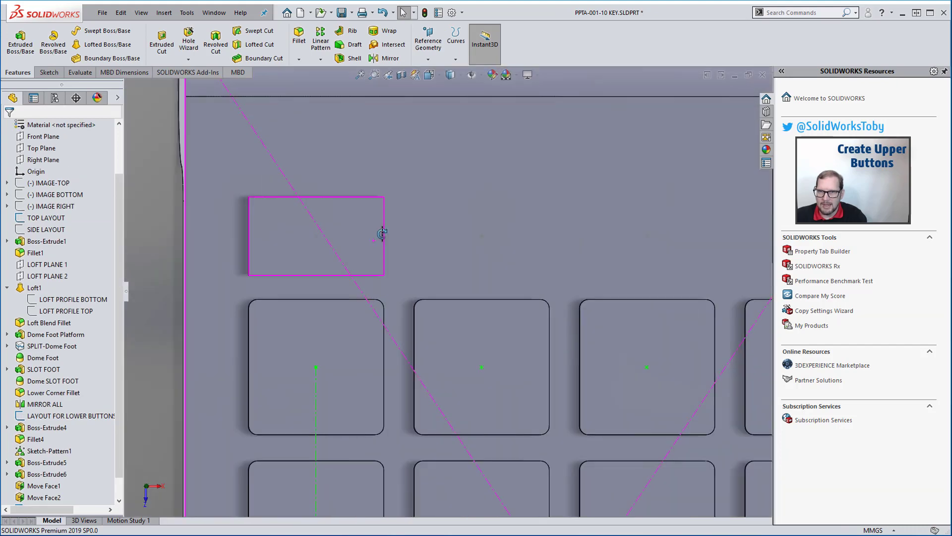
pyautogui.moveTo(447, 228); pyautogui.dragTo(325, 268, button='middle')
pyautogui.click(325, 267)
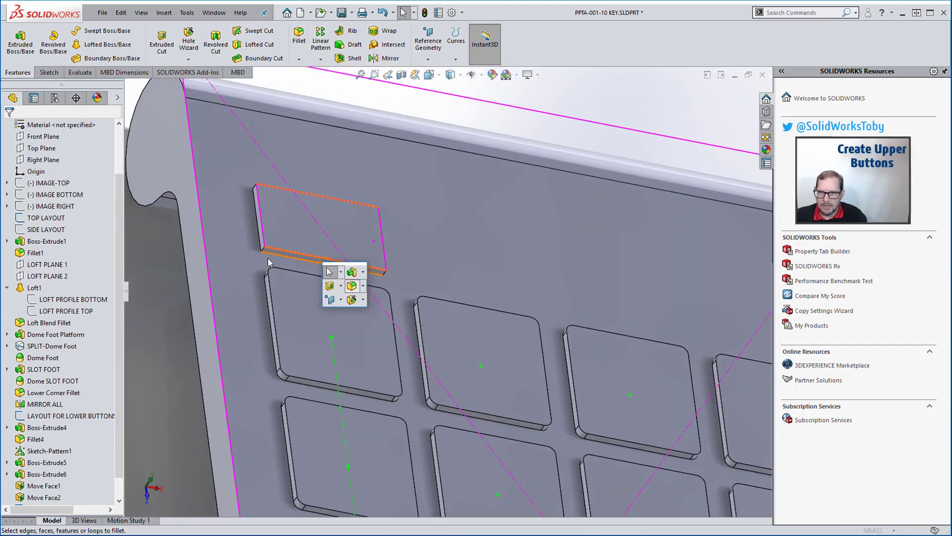
pyautogui.click(351, 286)
pyautogui.click(265, 247)
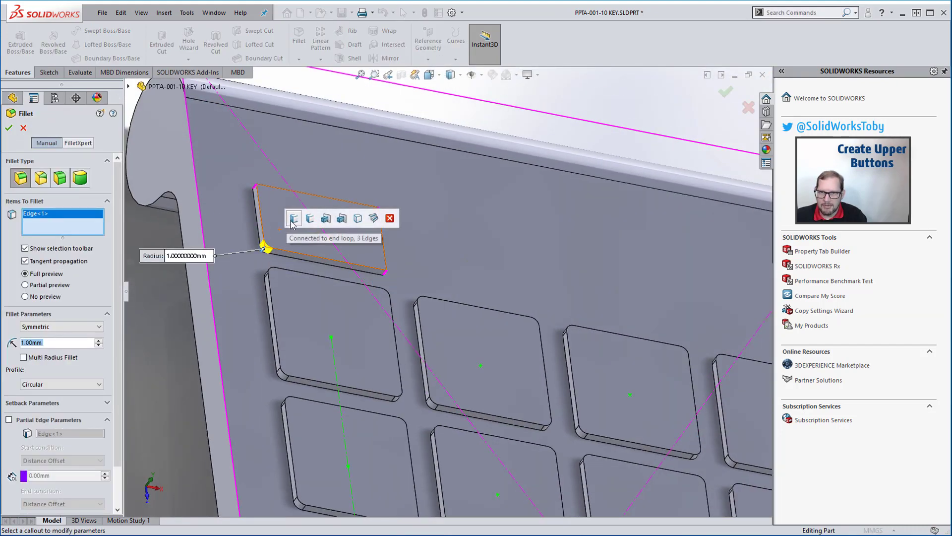
pyautogui.click(295, 218)
pyautogui.rightClick(291, 220)
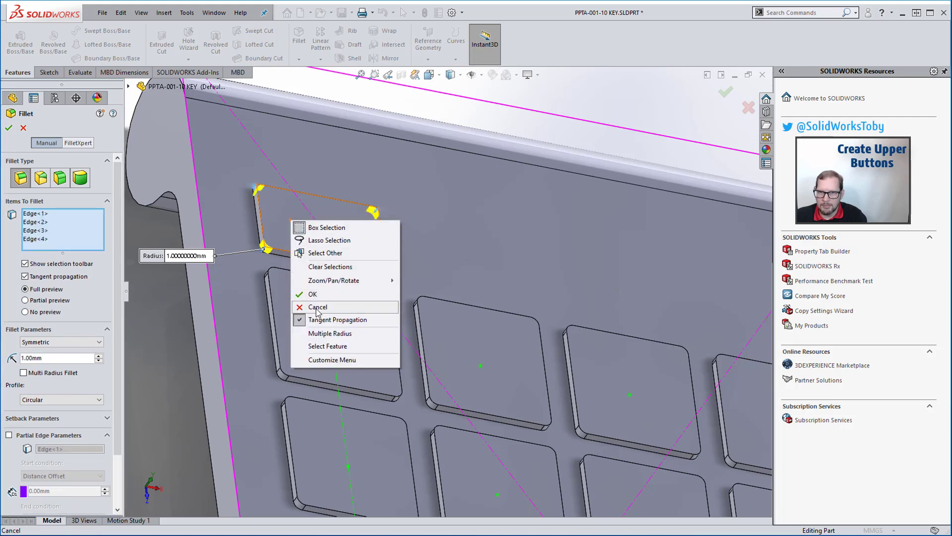
pyautogui.click(313, 293)
# Step: Change the sketch color of the upper row's point layout sketch (Sketch17) to green
pyautogui.scroll(3, 240, 347)
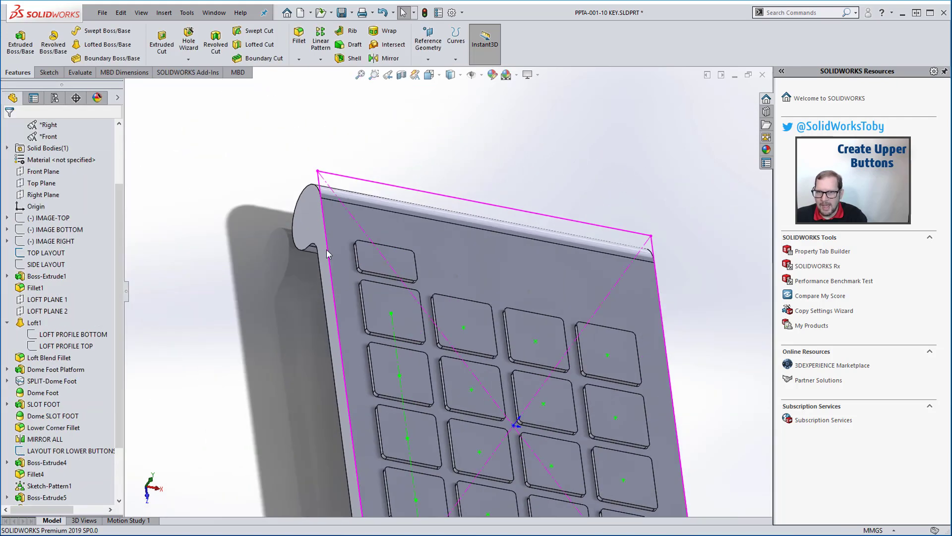
pyautogui.click(36, 486)
pyautogui.scroll(-2, 36, 483)
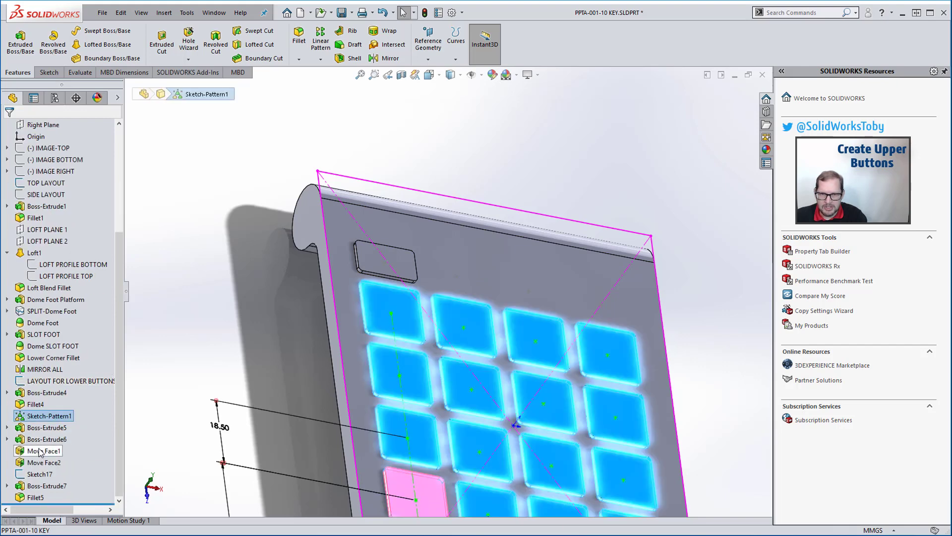
pyautogui.rightClick(47, 473)
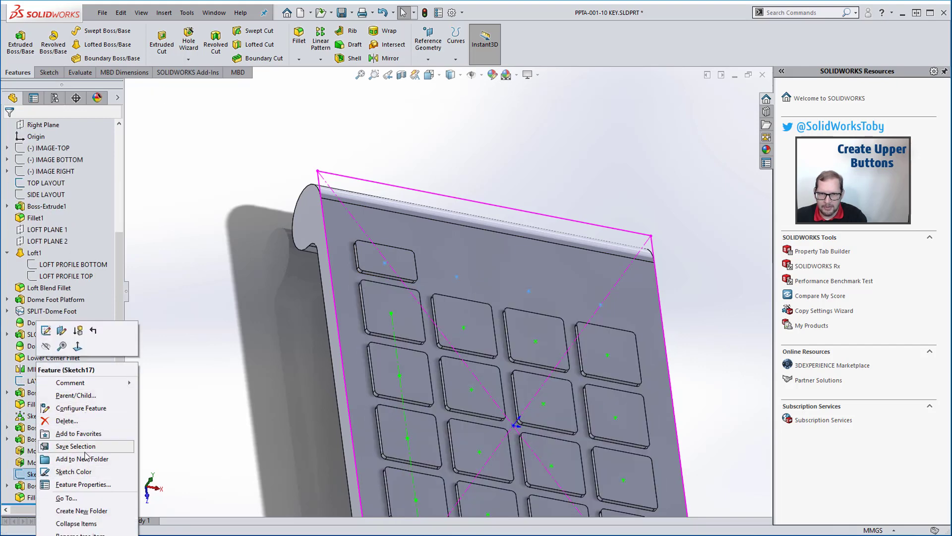
pyautogui.click(79, 471)
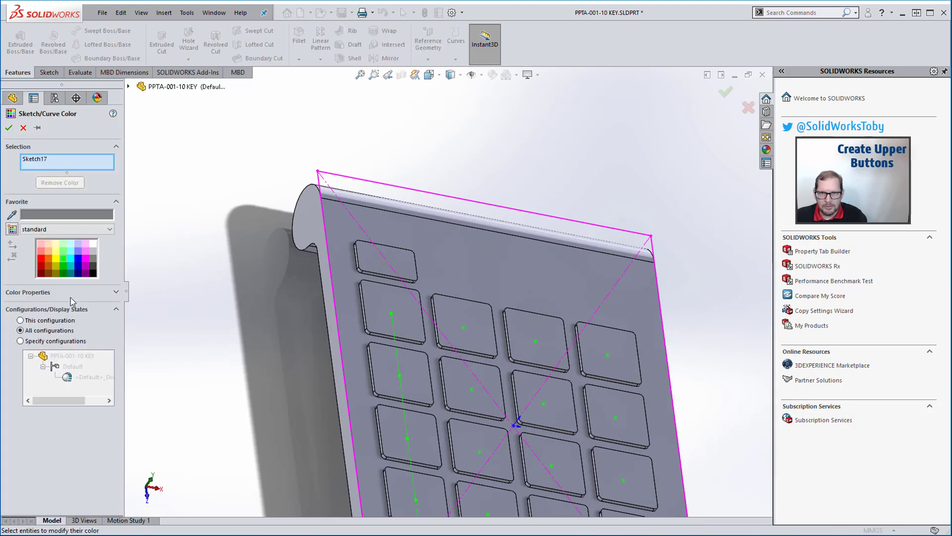
pyautogui.click(64, 271)
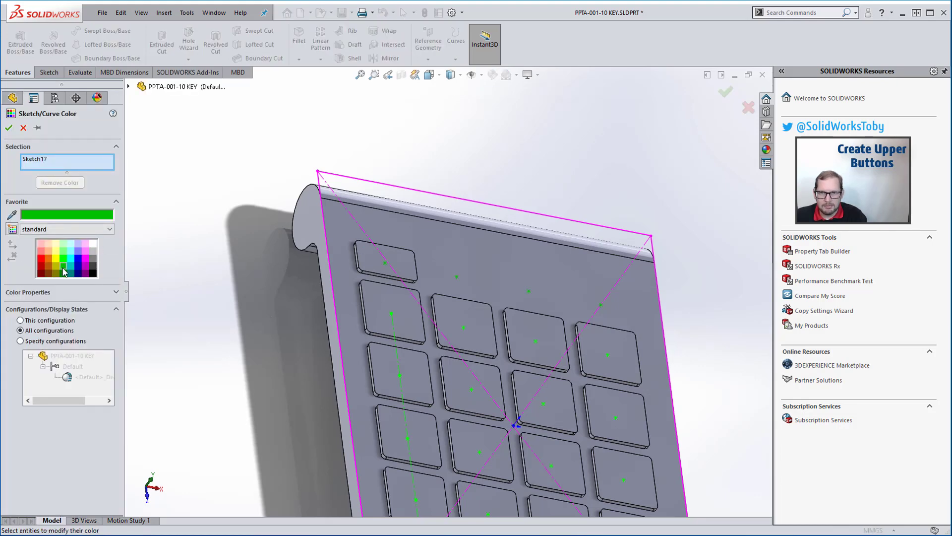
pyautogui.click(8, 127)
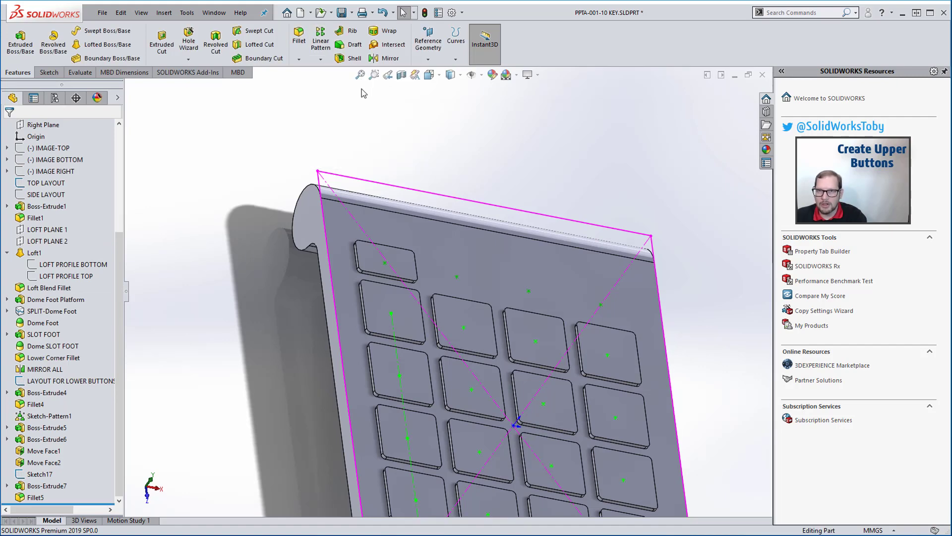
# Step: Create a sketch driven pattern of the small button's extrude and fillet on the upper layout sketch, using its first point as the reference point
pyautogui.click(320, 59)
pyautogui.click(355, 122)
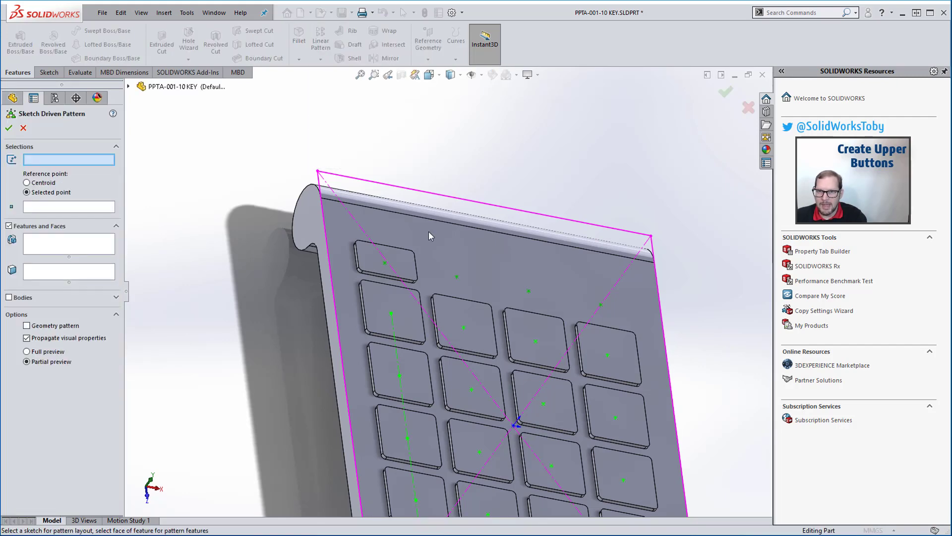
pyautogui.click(386, 266)
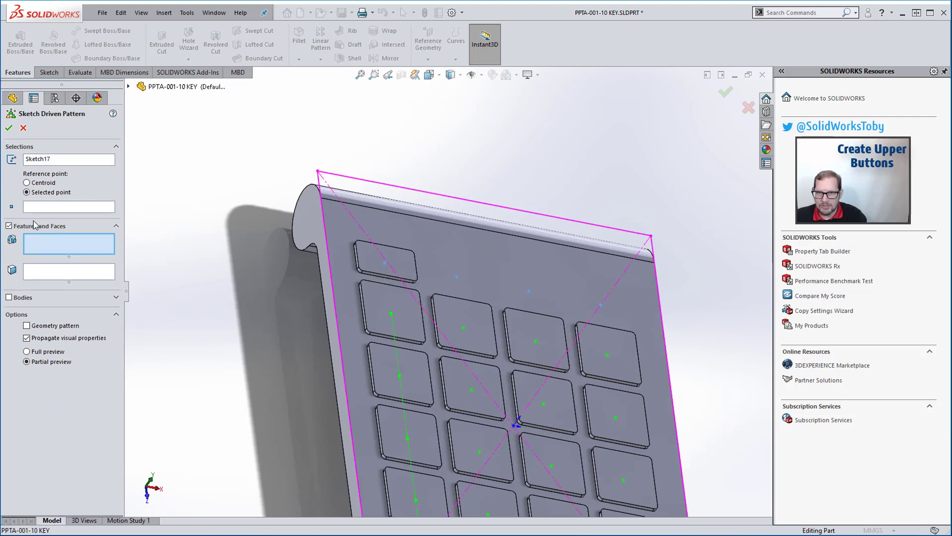
pyautogui.scroll(-5, 389, 271)
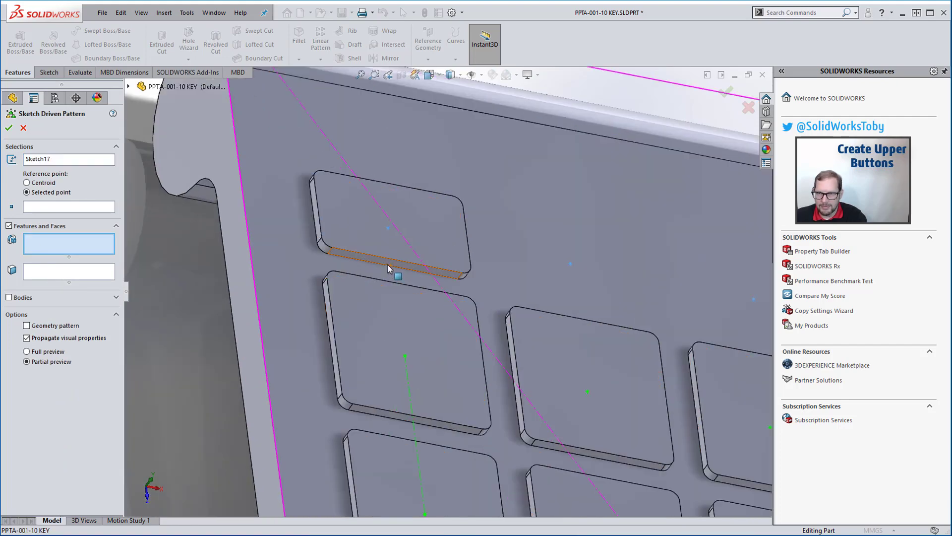
pyautogui.click(304, 247)
pyautogui.click(303, 247)
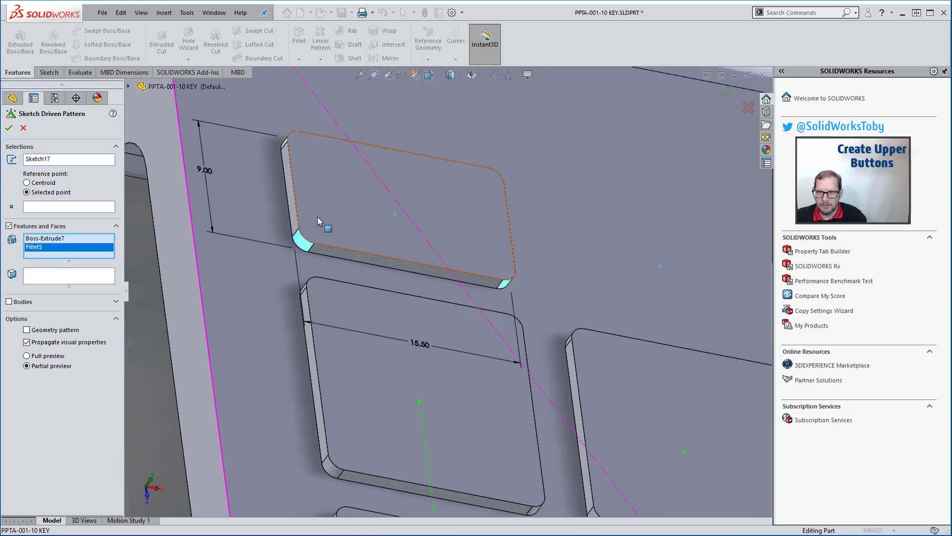
pyautogui.click(42, 208)
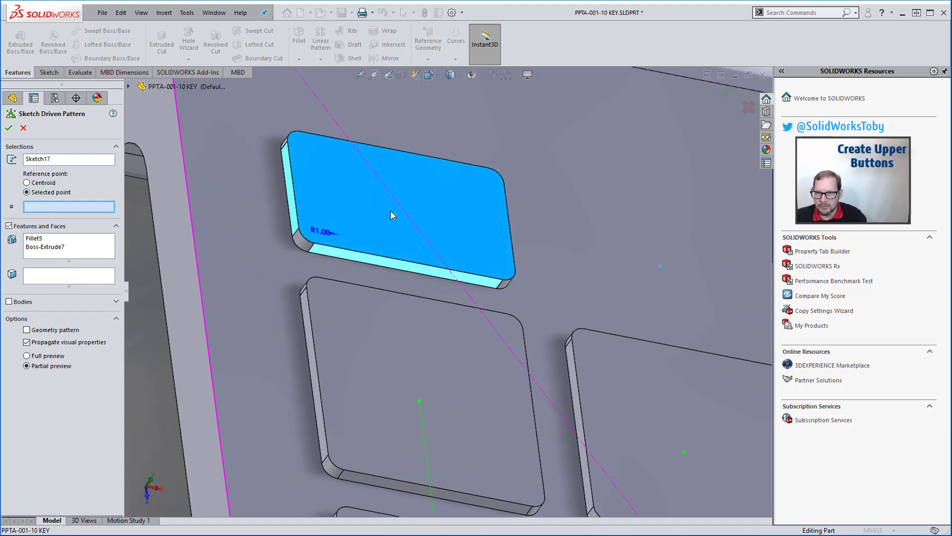
pyautogui.moveTo(455, 217); pyautogui.dragTo(416, 240, button='middle')
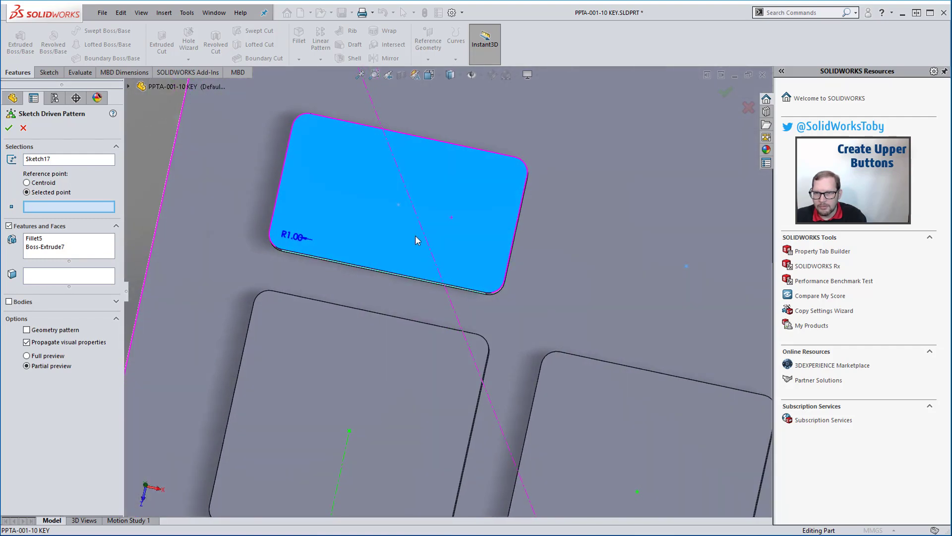
pyautogui.click(398, 208)
pyautogui.scroll(5, 442, 297)
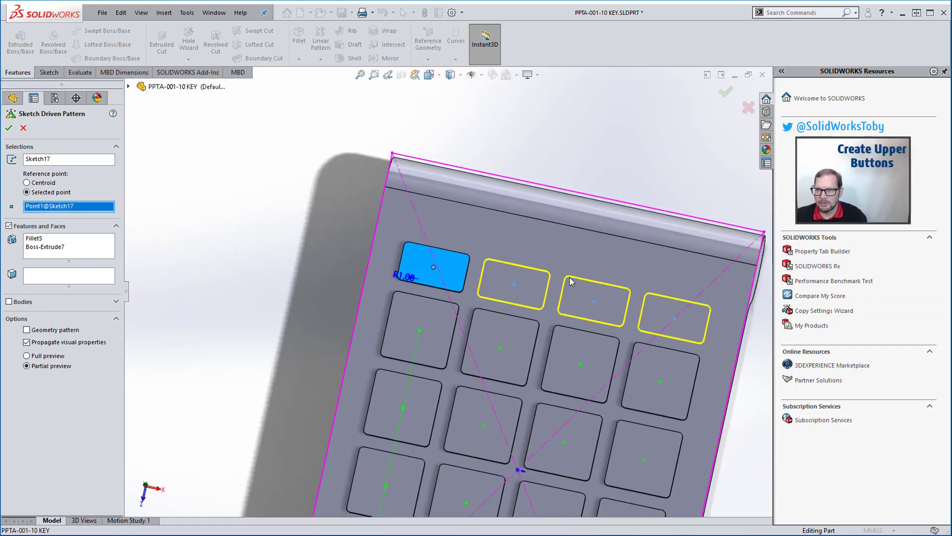
pyautogui.click(726, 93)
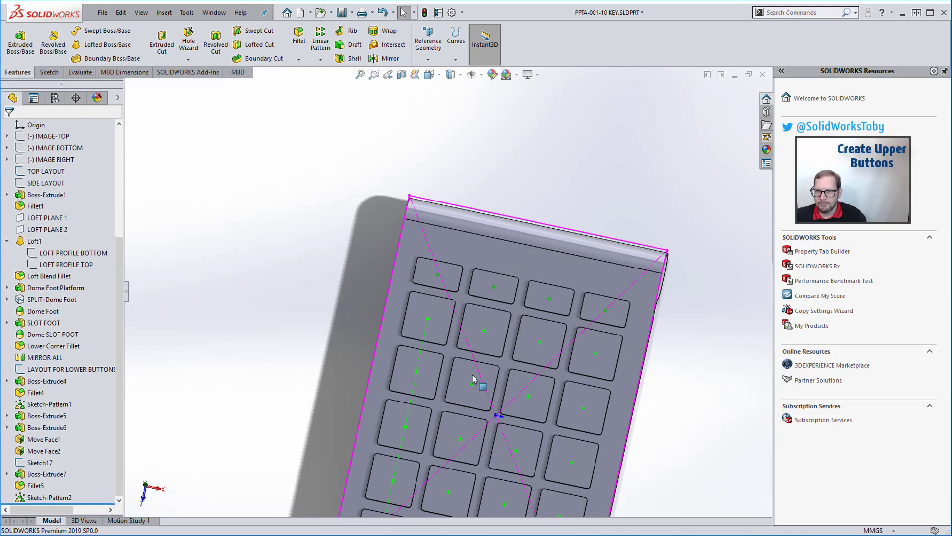
# Step: Rename the extrude that joins the tall Enter key as ENTER KEY BRIDGE
pyautogui.moveTo(477, 383)
pyautogui.mouseDown(button='middle')
pyautogui.moveTo(430, 366)
pyautogui.moveTo(461, 424)
pyautogui.mouseUp(button='middle')
pyautogui.scroll(2, 460, 424)
pyautogui.scroll(3, 460, 424)
pyautogui.scroll(-1, 394, 420)
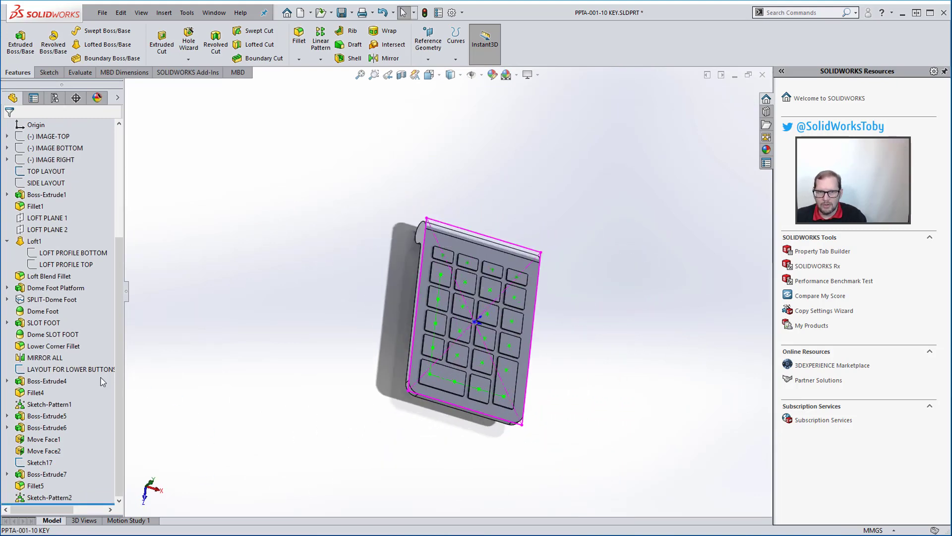
pyautogui.click(47, 416)
pyautogui.press('F2')
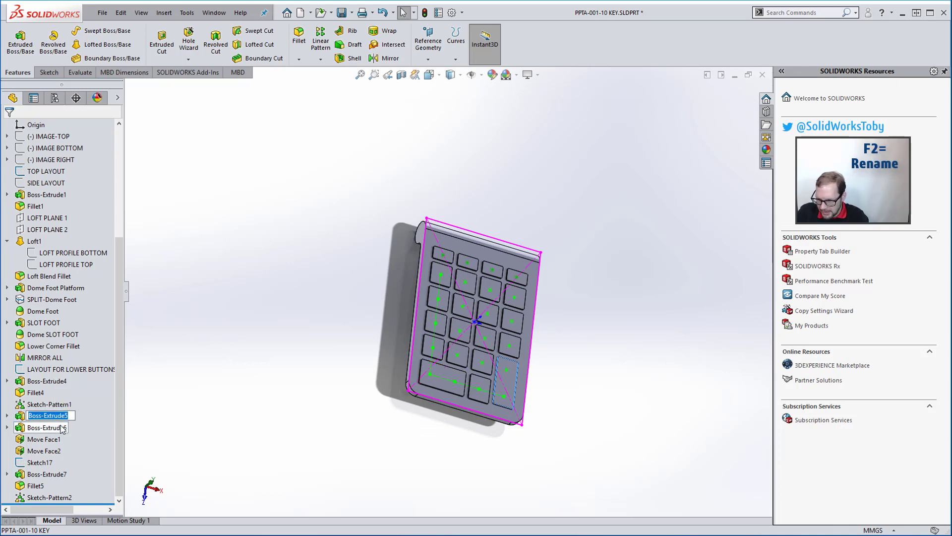
pyautogui.write('ENTER KEY BRIDGE')
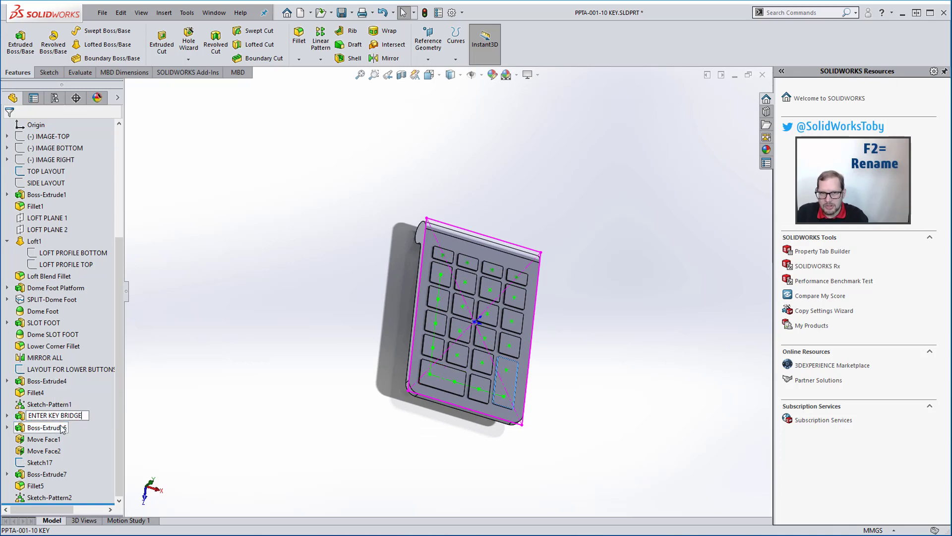
pyautogui.press('Return')
# Step: Rename the extrude that joins the wide zero key as ZERO KEY BRIDGE
pyautogui.click(46, 428)
pyautogui.press('F2')
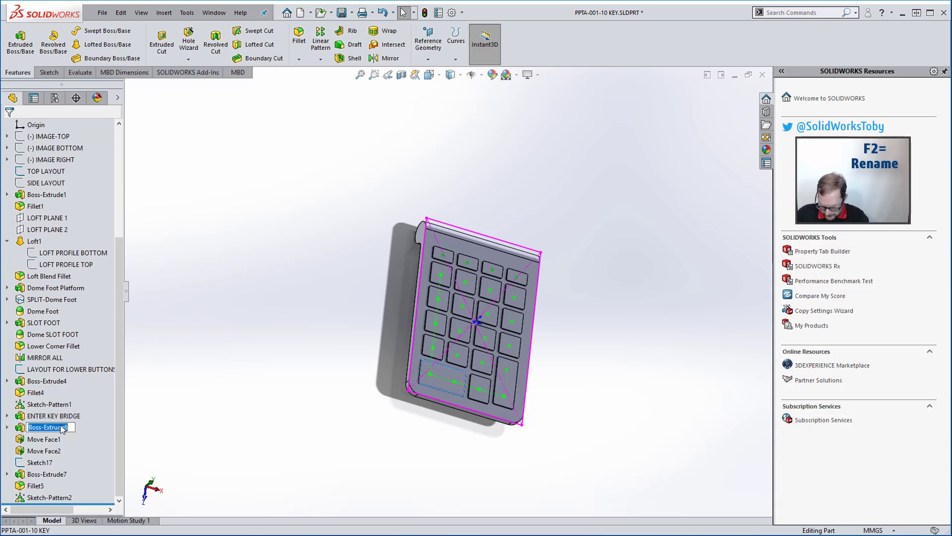
pyautogui.write('ZE')
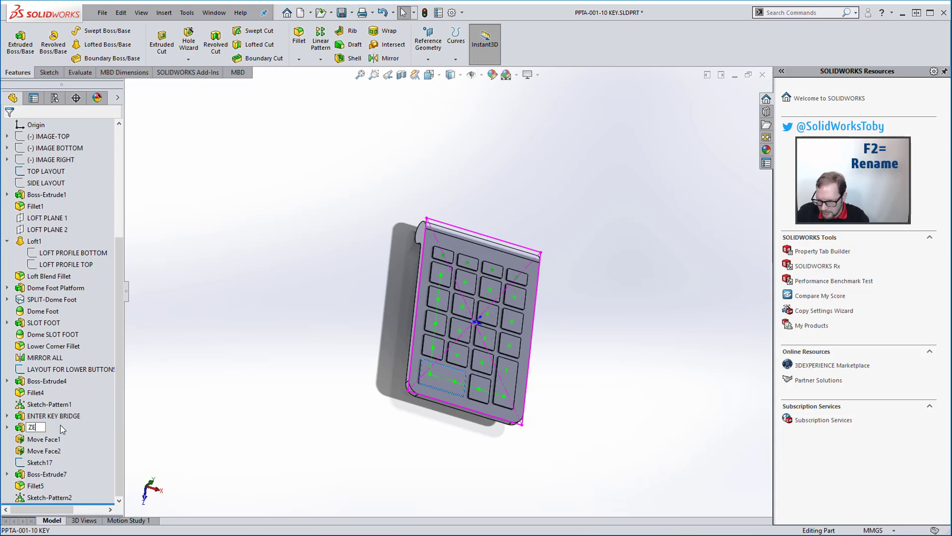
pyautogui.write('RO KEY BRIDGE')
pyautogui.press('Return')
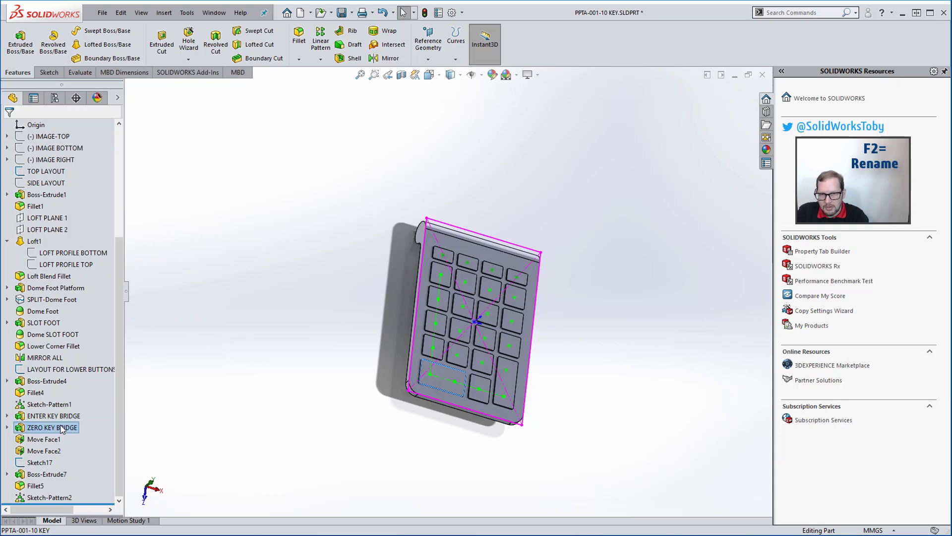
# Step: Rename the first Move Face feature as "Enlarge Zero Key LOWER"
pyautogui.click(35, 440)
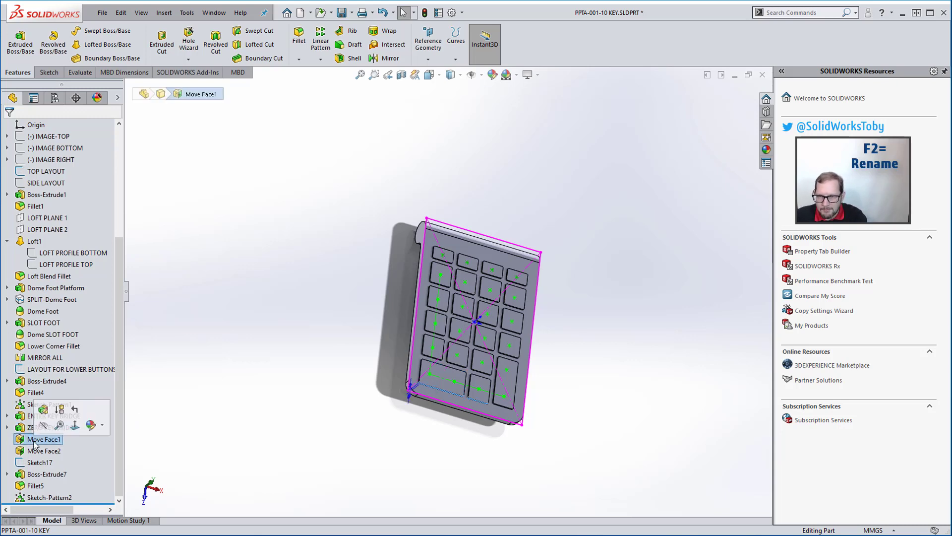
pyautogui.press('F2')
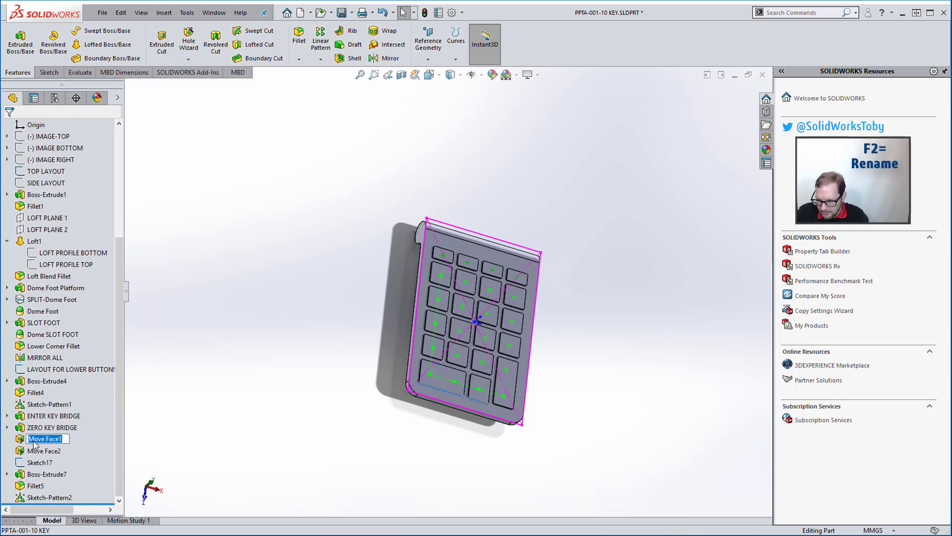
pyautogui.write('Enlarge Zero Key L')
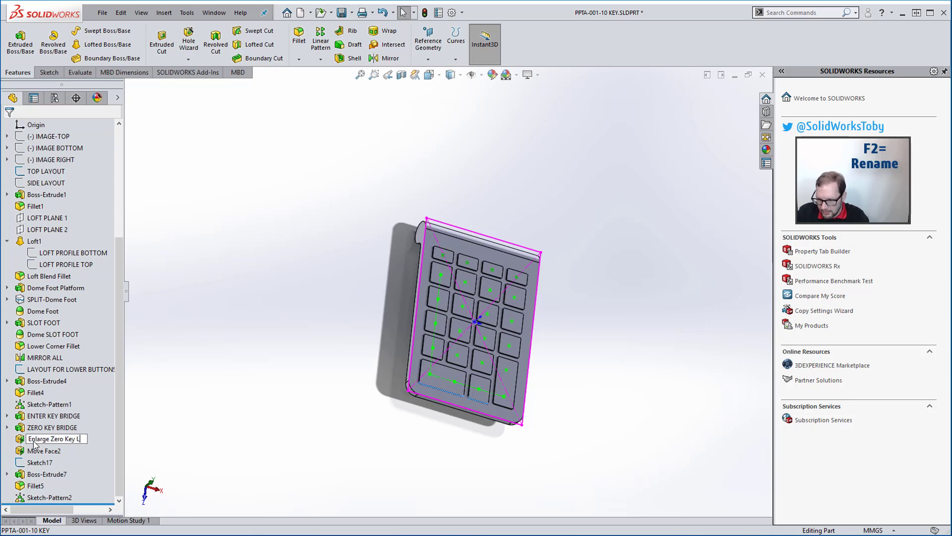
pyautogui.write('OWER')
pyautogui.press('Return')
# Step: Reuse that name for the second Move Face feature, changing its ending so it reads "Enlarge Zero Key UPPER"
pyautogui.press('F2')
pyautogui.hotkey('ctrl', 'c')
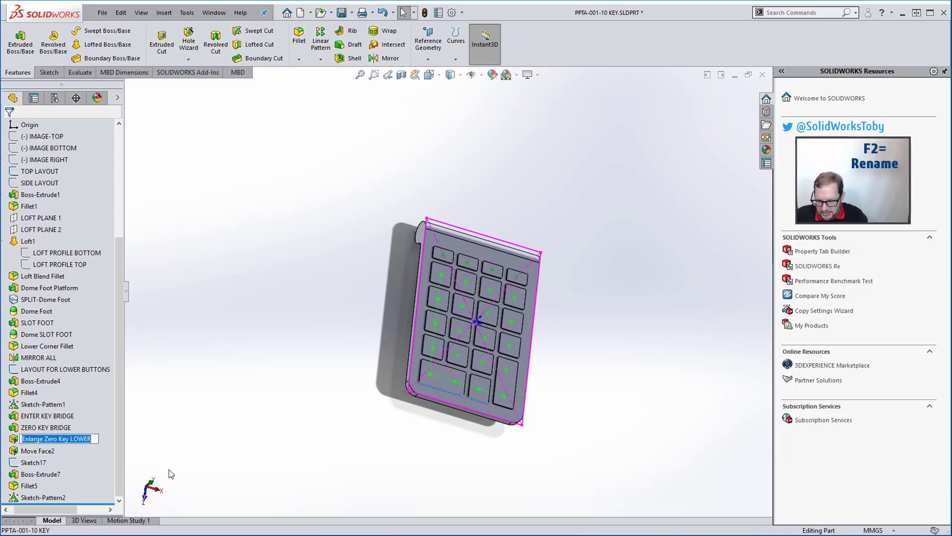
pyautogui.click(49, 451)
pyautogui.press('F2')
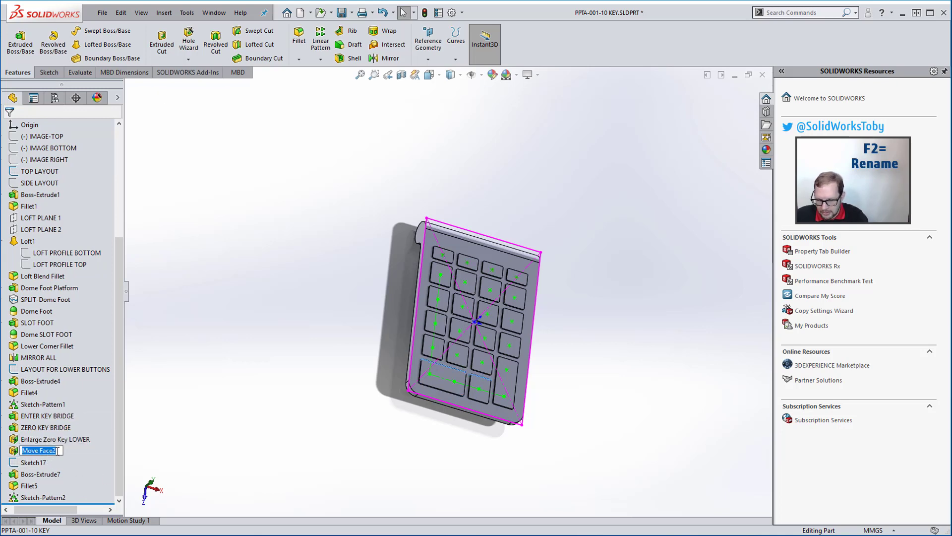
pyautogui.hotkey('ctrl', 'v')
pyautogui.press('BackSpace')
pyautogui.press('BackSpace')
pyautogui.press('BackSpace')
pyautogui.press('BackSpace')
pyautogui.press('BackSpace')
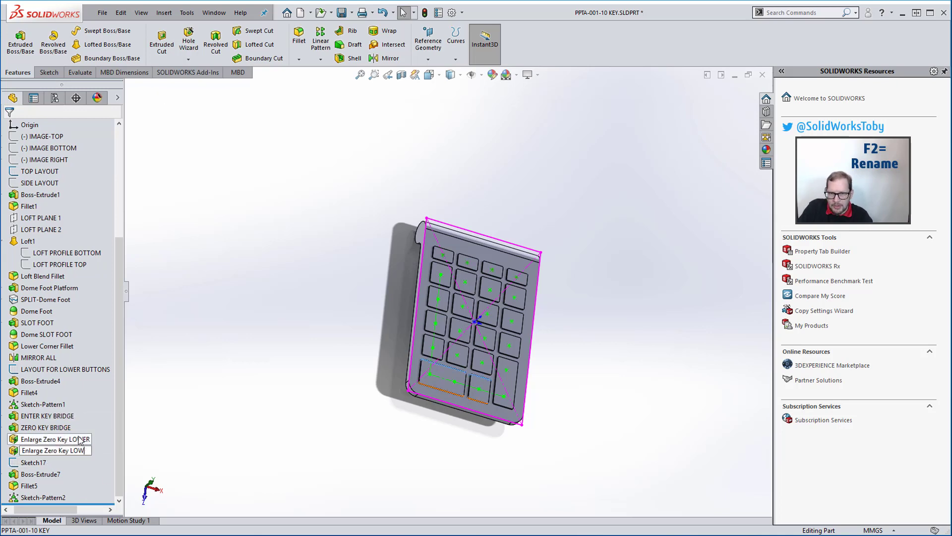
pyautogui.write('UPPER')
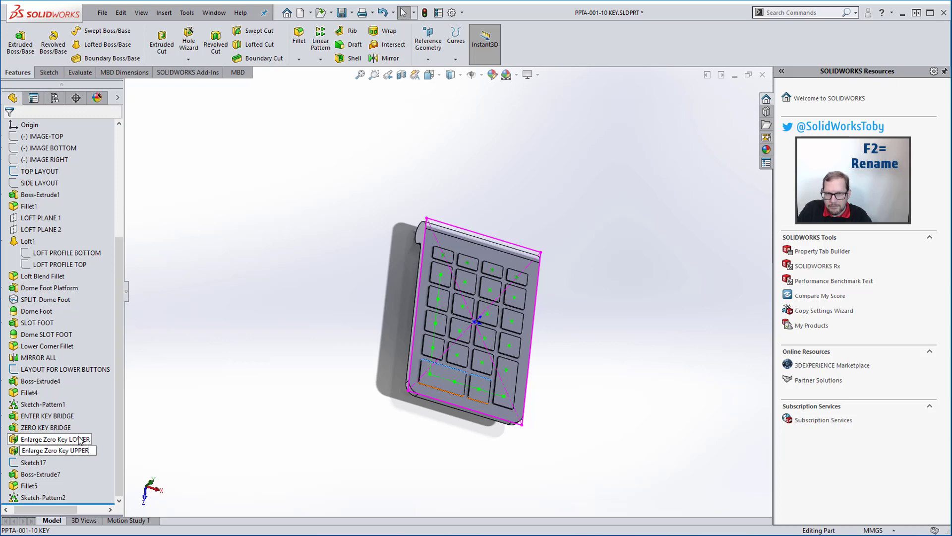
pyautogui.press('Return')
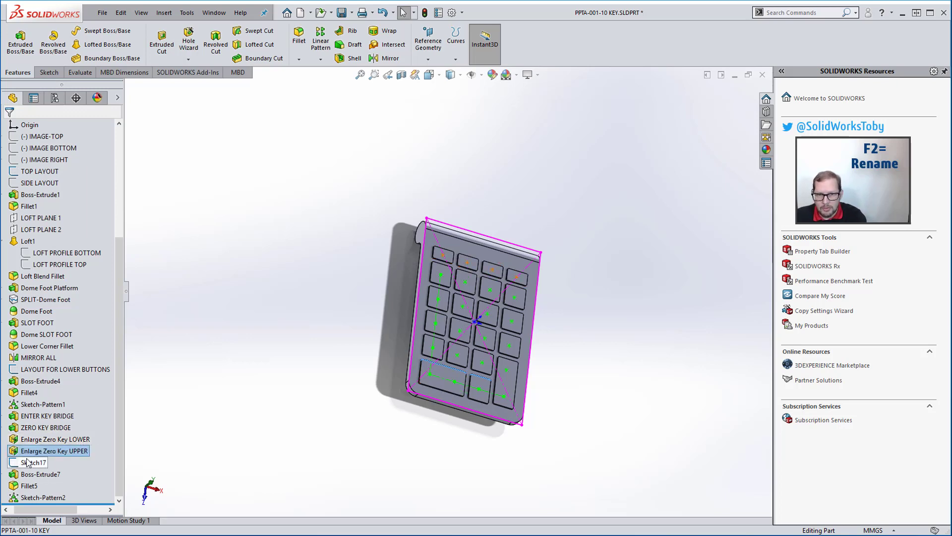
# Step: Rename the upper row's point sketch as LAYOUT FOR UPPER BUTTONS
pyautogui.click(28, 462)
pyautogui.press('F2')
pyautogui.write('L')
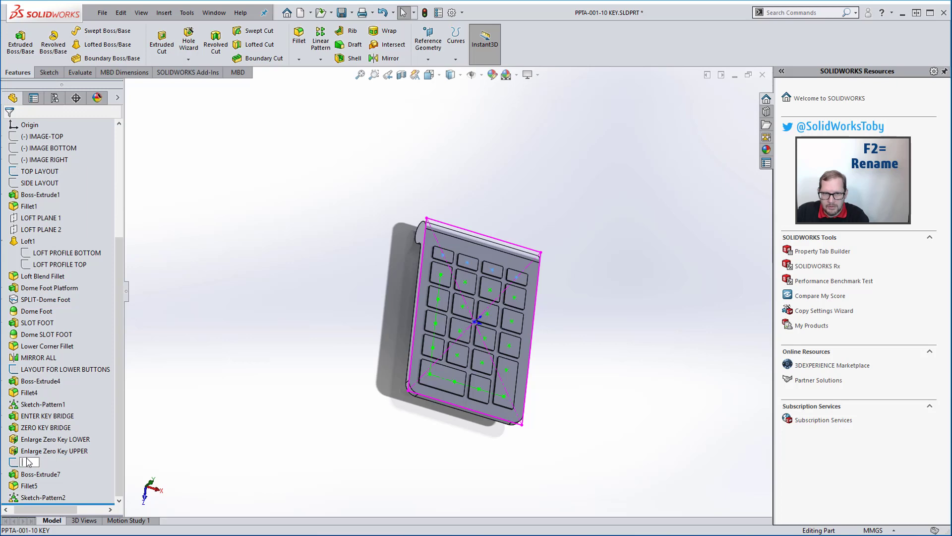
pyautogui.write('AYOU')
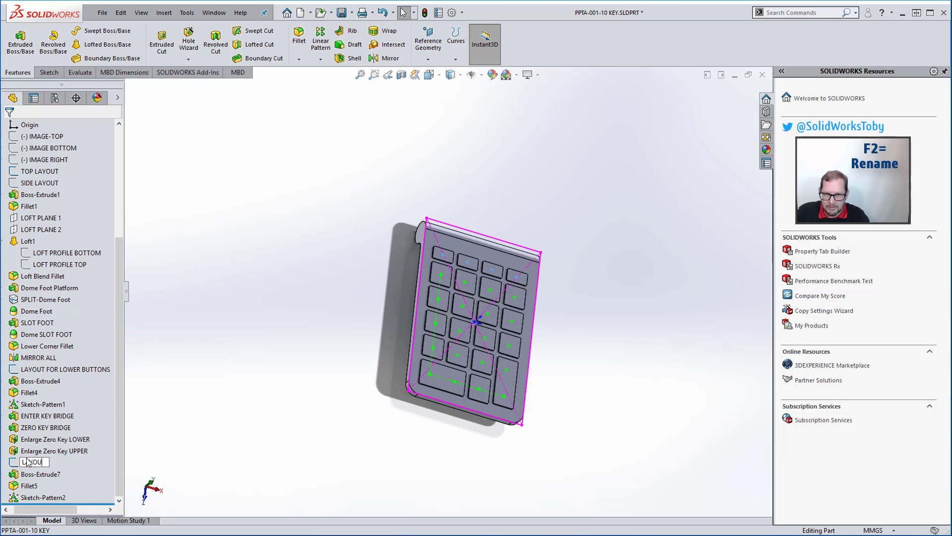
pyautogui.write('T FOR UPPER BUTTONS')
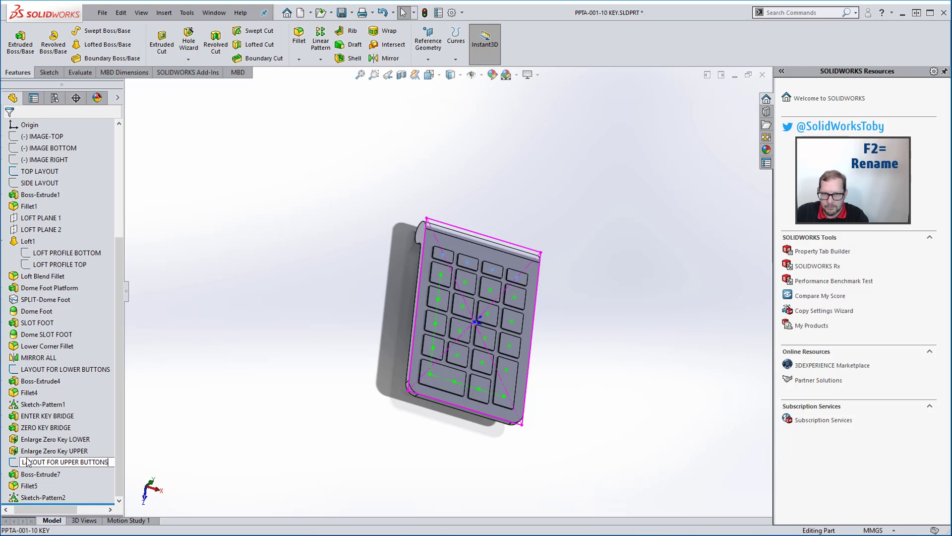
pyautogui.press('Return')
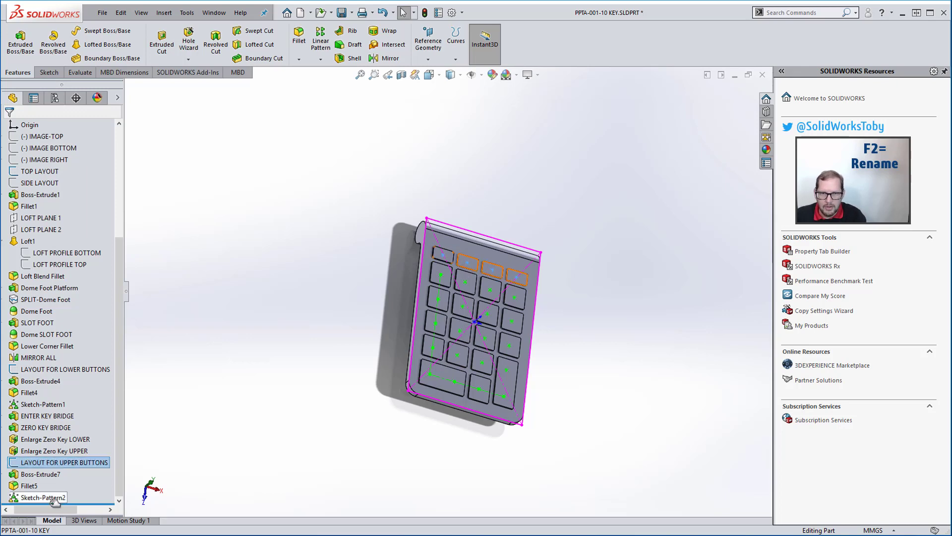
# Step: Rename the extrude of the upper row's first button as "UPPER BUTTON Esc" in the feature tree
pyautogui.click(30, 475)
pyautogui.press('F2')
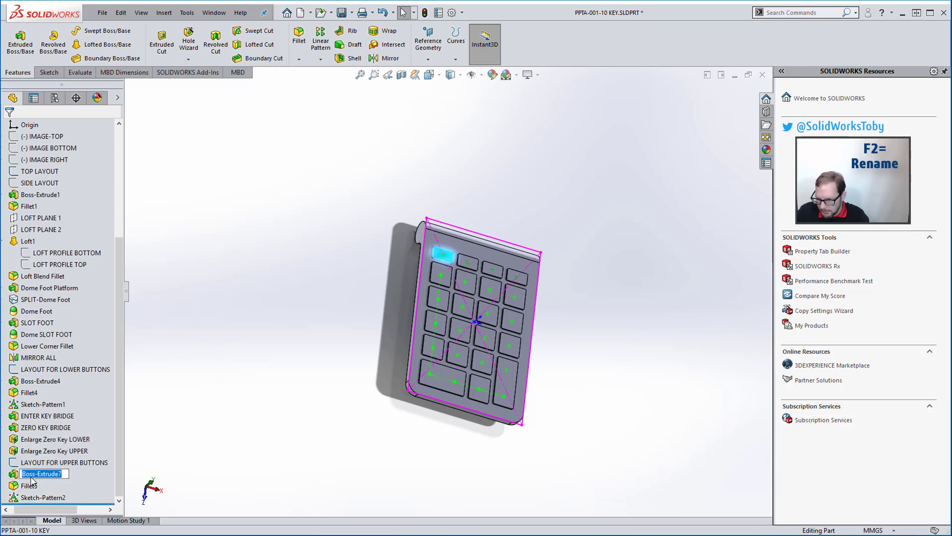
pyautogui.write('UOPER')
pyautogui.press('BackSpace')
pyautogui.press('BackSpace')
pyautogui.press('BackSpace')
pyautogui.press('BackSpace')
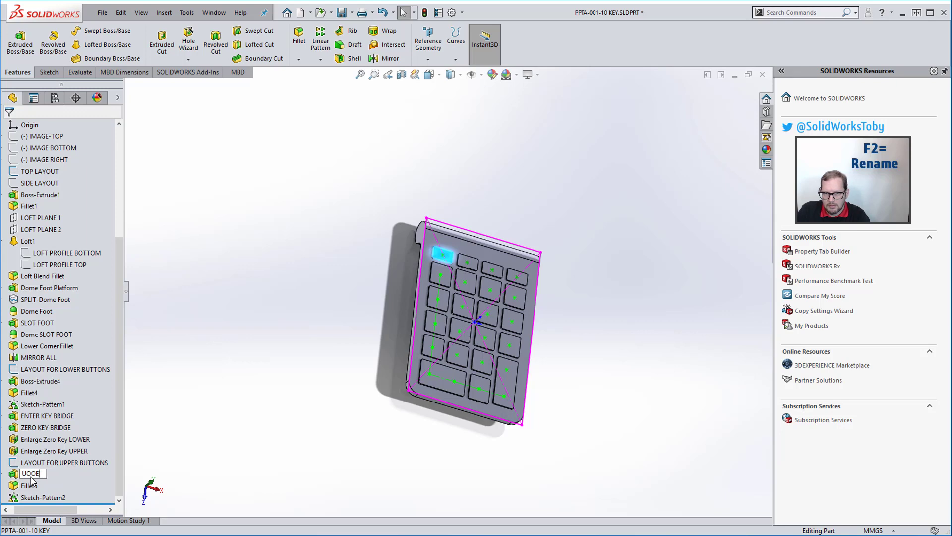
pyautogui.write('PPER BUTTON')
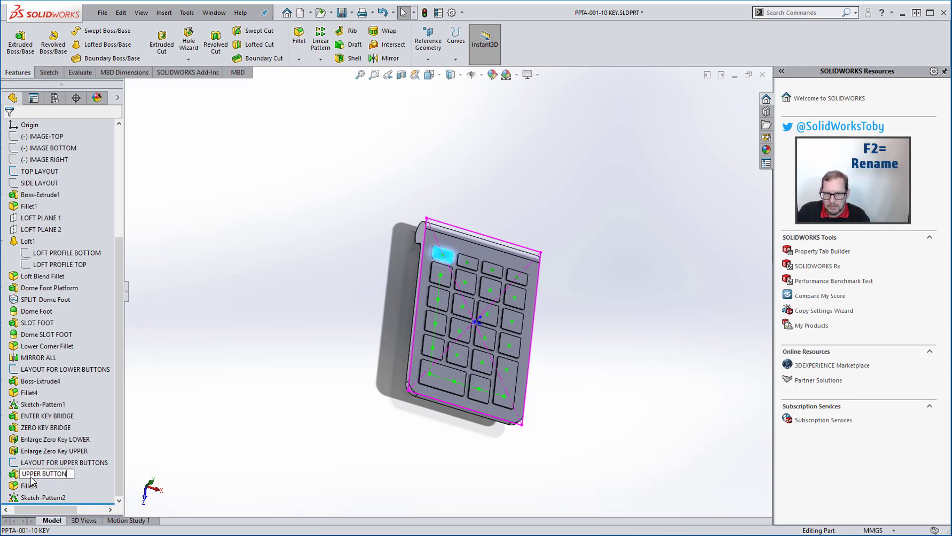
pyautogui.write(' Es')
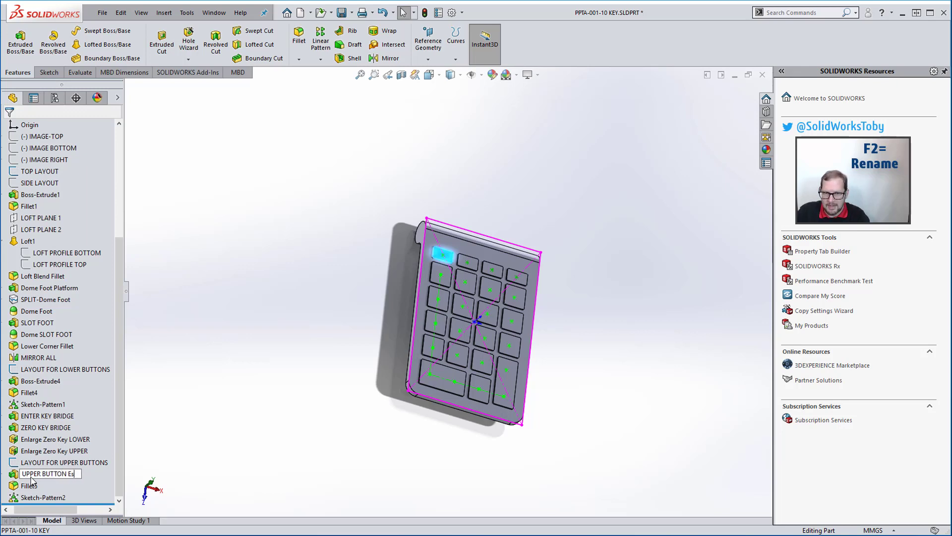
pyautogui.write('c')
pyautogui.press('Return')
# Step: Rename the fillet of the upper row's first button as "Upper Button Fillets"
pyautogui.click(35, 487)
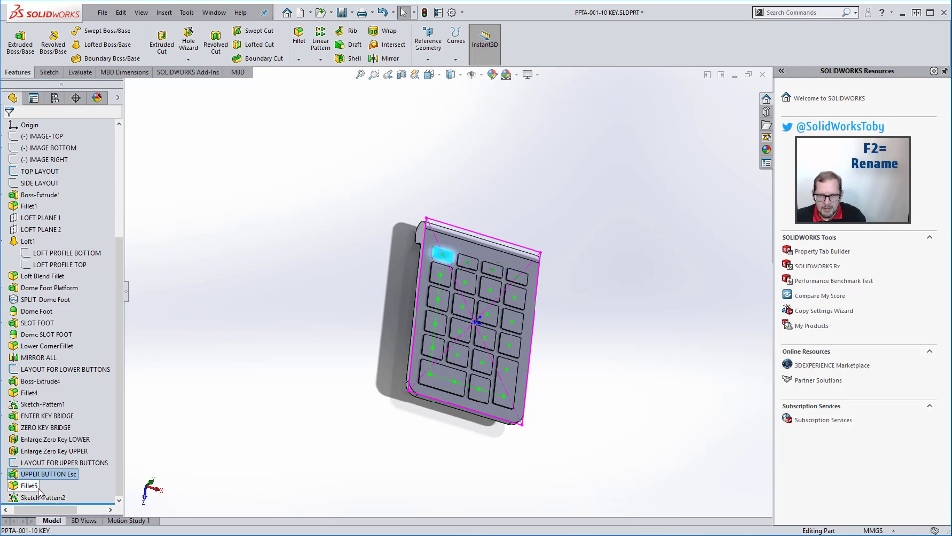
pyautogui.press('F2')
pyautogui.write('U')
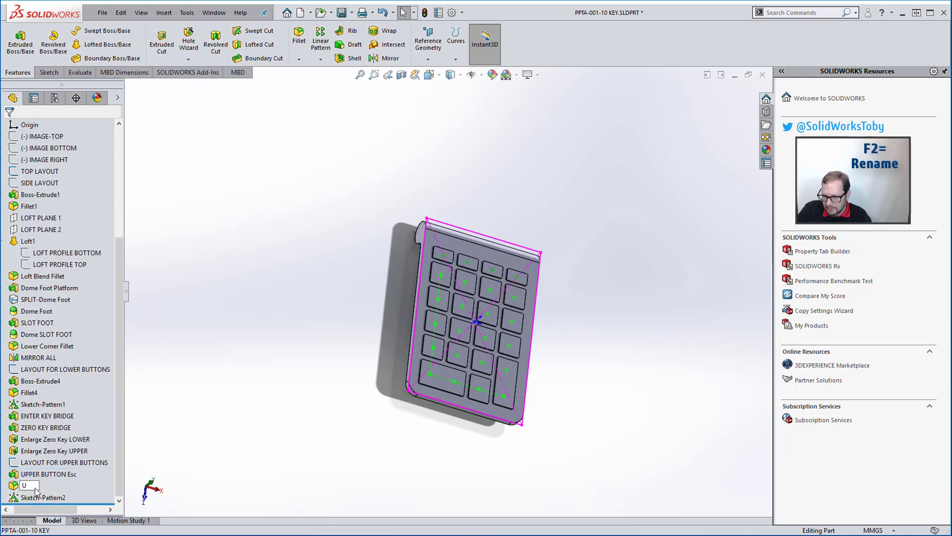
pyautogui.write('pper Button Fi')
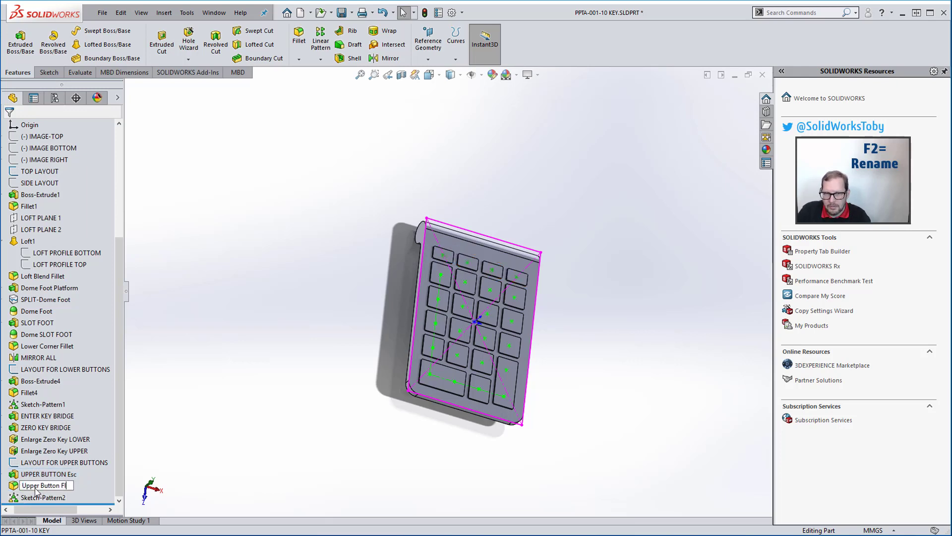
pyautogui.write('llets')
pyautogui.press('Return')
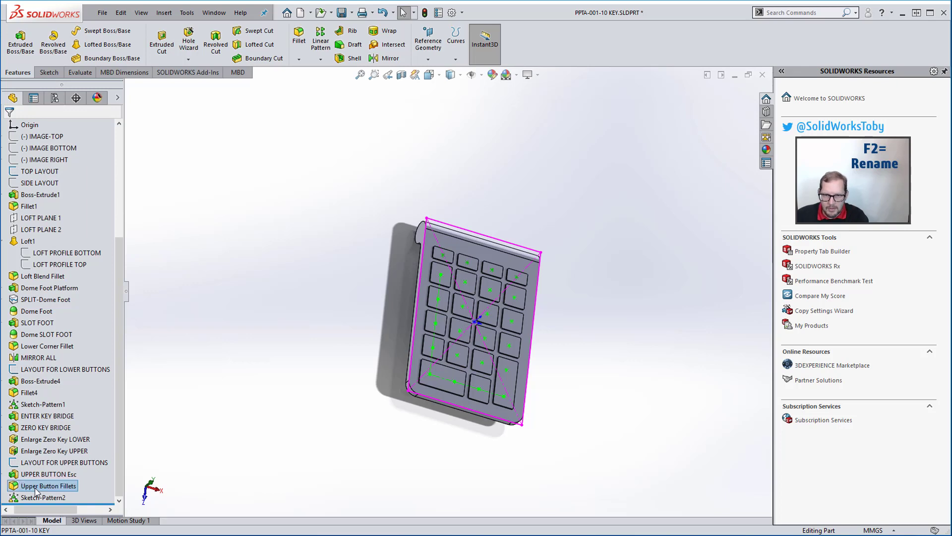
# Step: Rename the sketch-driven pattern of the upper buttons as "Upper Button Pattern" and clear the selection
pyautogui.click(43, 498)
pyautogui.press('F2')
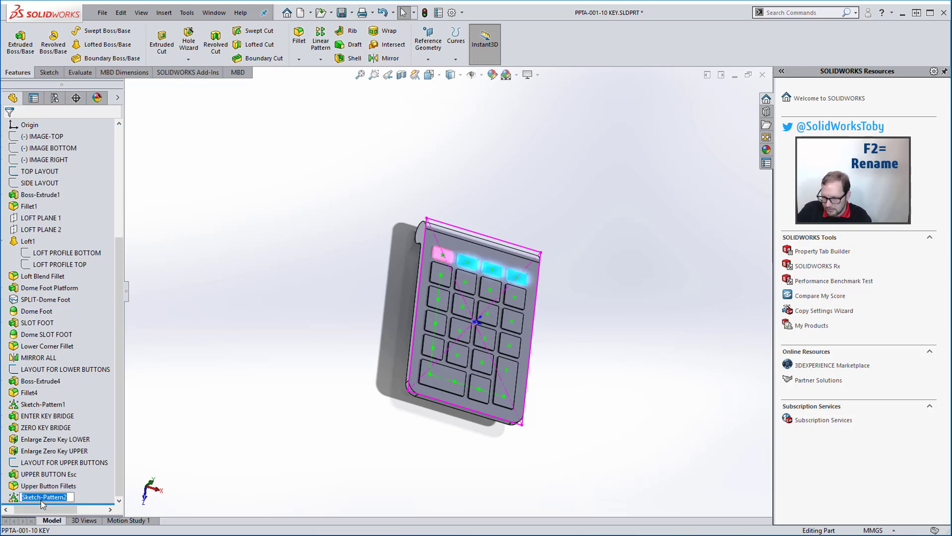
pyautogui.write('Upper Button Pat')
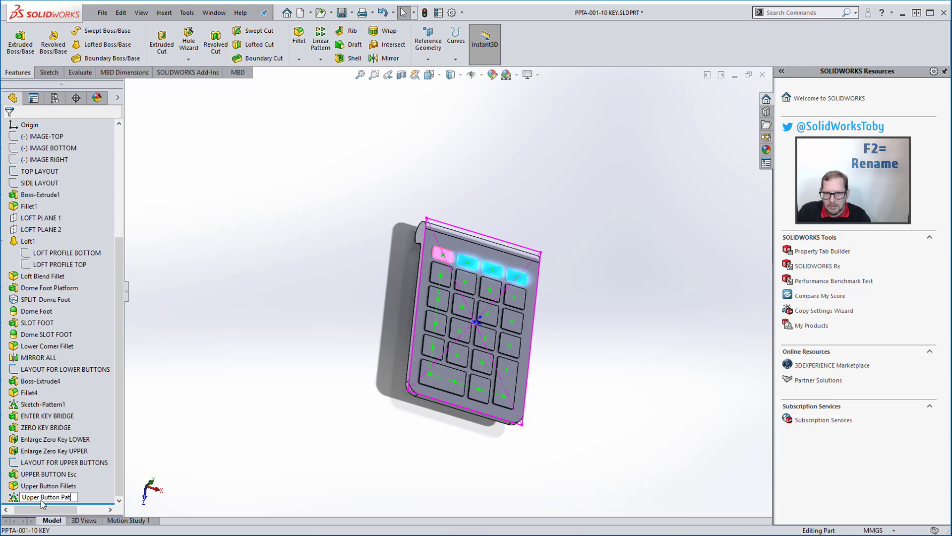
pyautogui.write('tern')
pyautogui.press('Return')
pyautogui.click(303, 299)
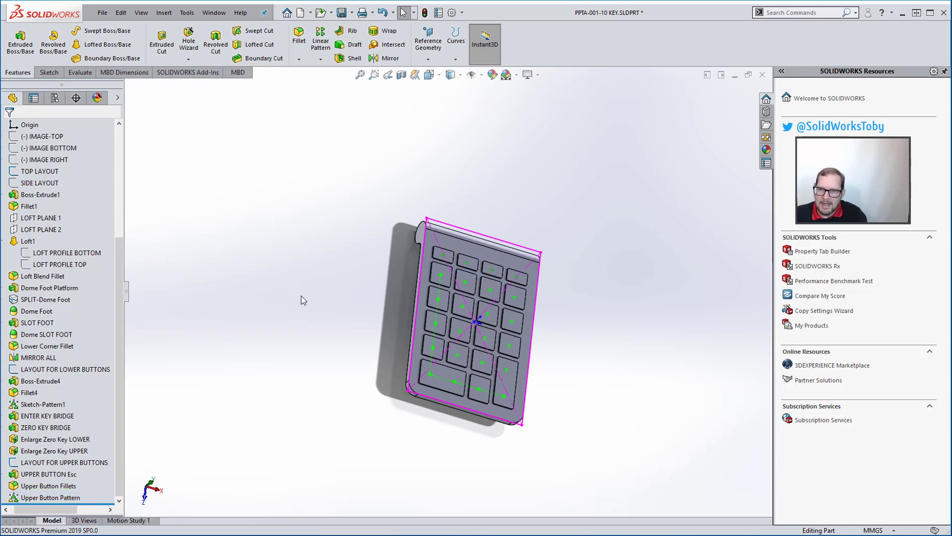
# Step: Hide the rectangular outline sketch around the keypad and the LAYOUT FOR LOWER BUTTONS sketch
pyautogui.click(468, 231)
pyautogui.click(510, 199)
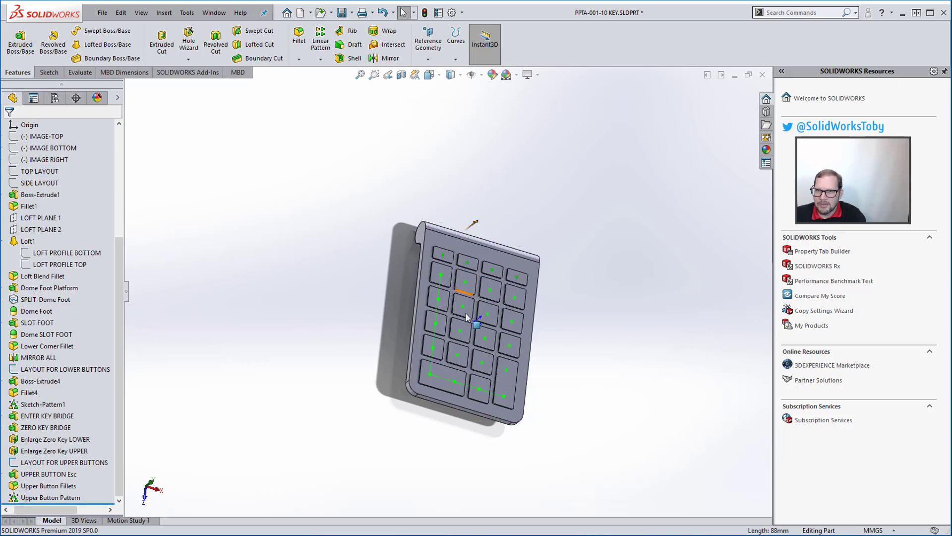
pyautogui.click(433, 334)
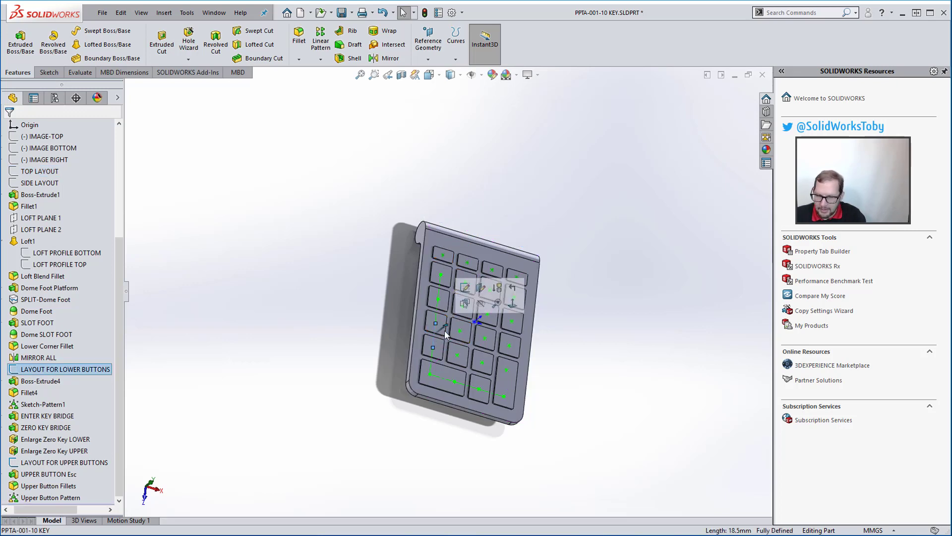
pyautogui.click(481, 305)
# Step: Sketch a straight slot on the keypad's top face above the first upper button, about 6.5 mm between centres and 2.9 mm wide
pyautogui.moveTo(552, 306); pyautogui.dragTo(523, 322, button='middle')
pyautogui.scroll(-8, 427, 250)
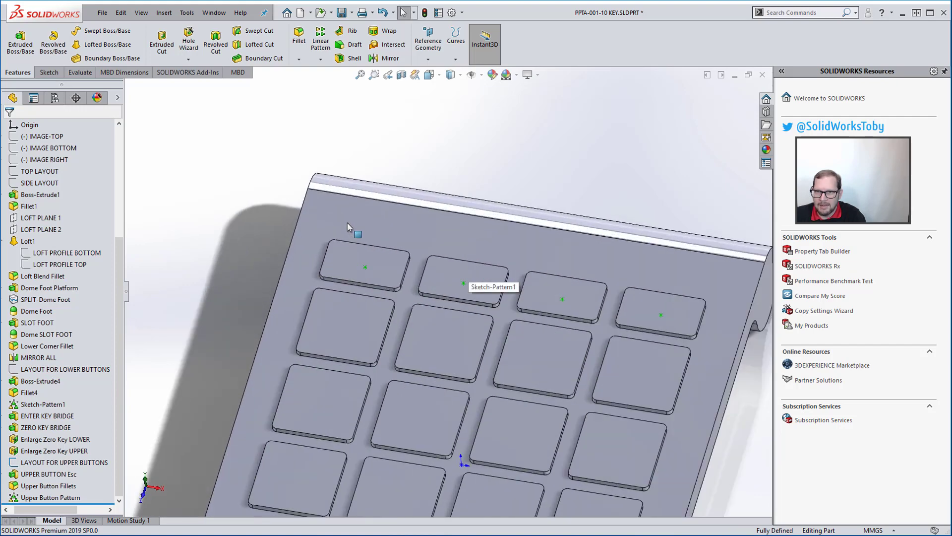
pyautogui.click(395, 225)
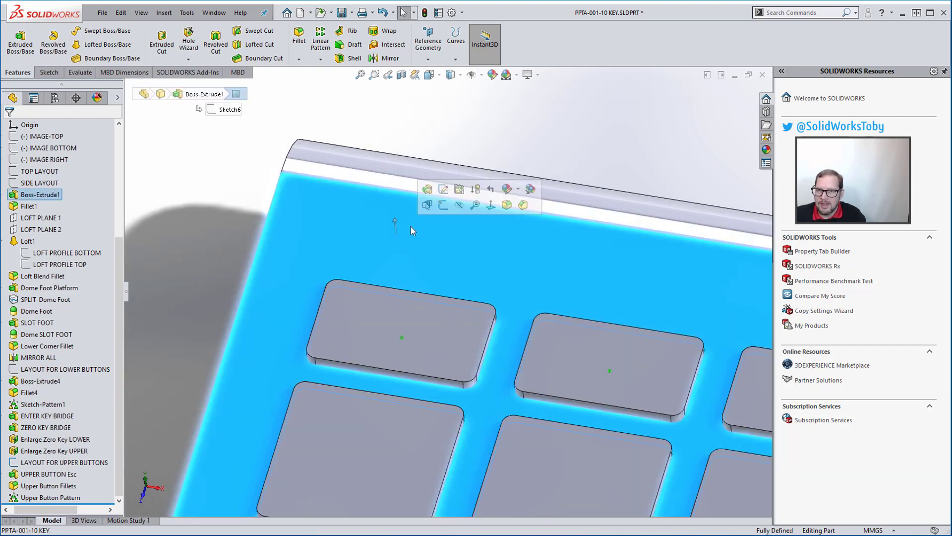
pyautogui.click(446, 206)
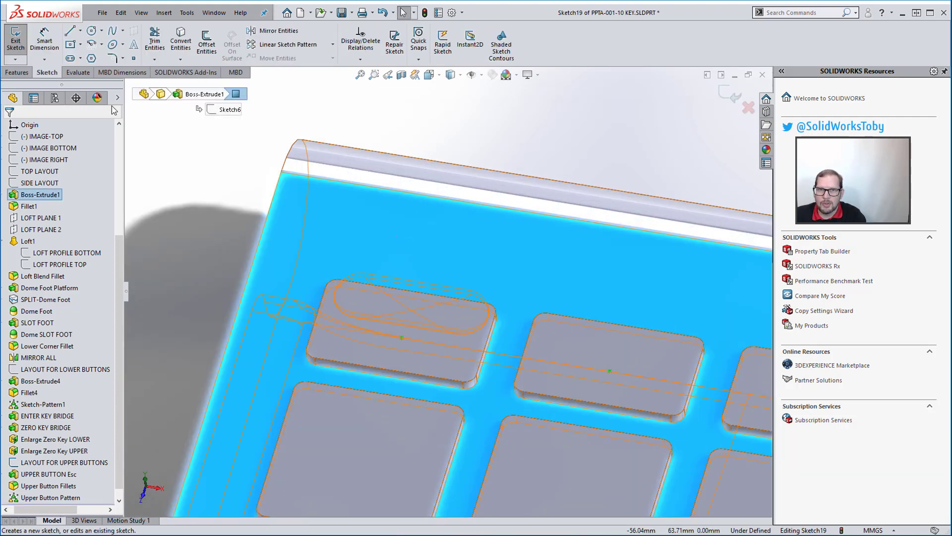
pyautogui.click(70, 58)
pyautogui.click(388, 256)
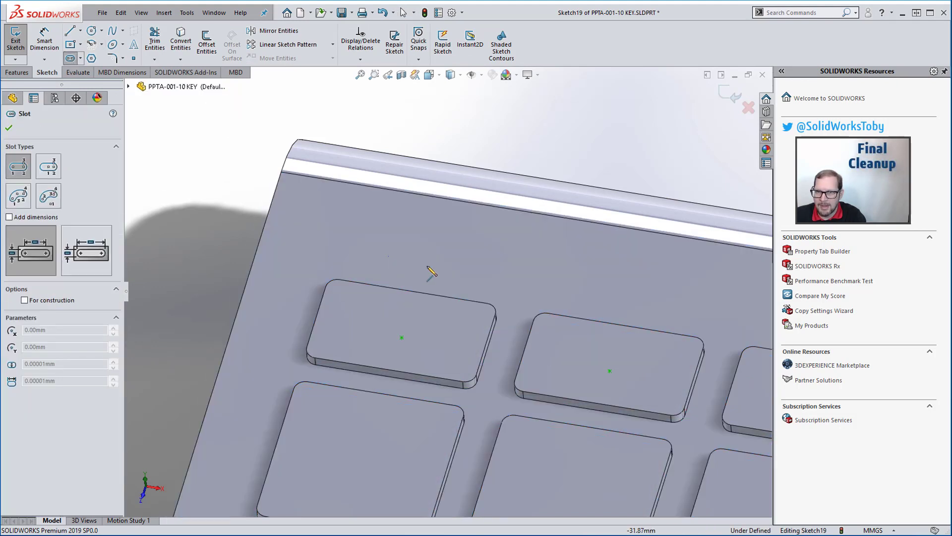
pyautogui.click(460, 268)
pyautogui.click(471, 256)
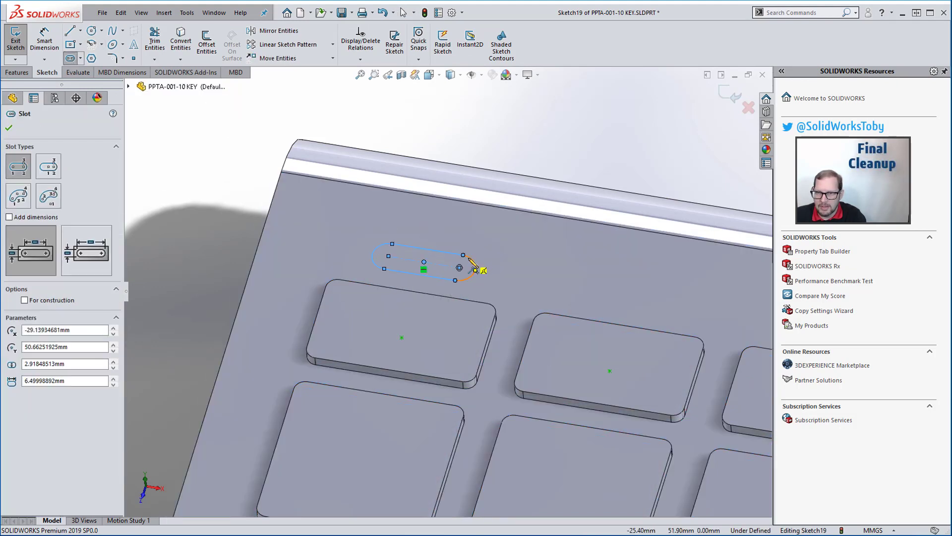
# Step: Cut the slot sketch 0.2 mm deep into the keypad's top face as a blind extruded cut
pyautogui.press('s')
pyautogui.click(512, 337)
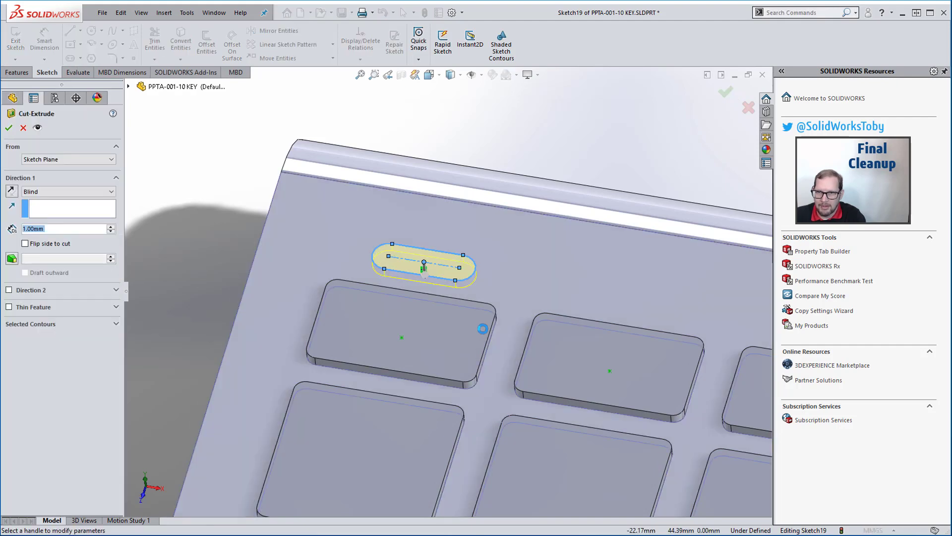
pyautogui.write('.2')
pyautogui.press('Return')
pyautogui.press('Return')
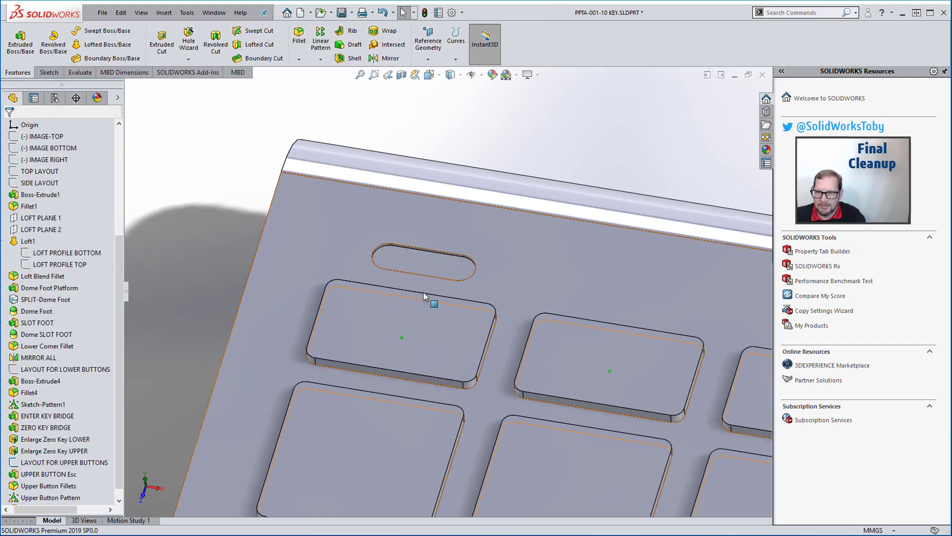
# Step: Hide the LAYOUT FOR UPPER BUTTONS sketch so its points no longer show on the upper row
pyautogui.scroll(5, 459, 268)
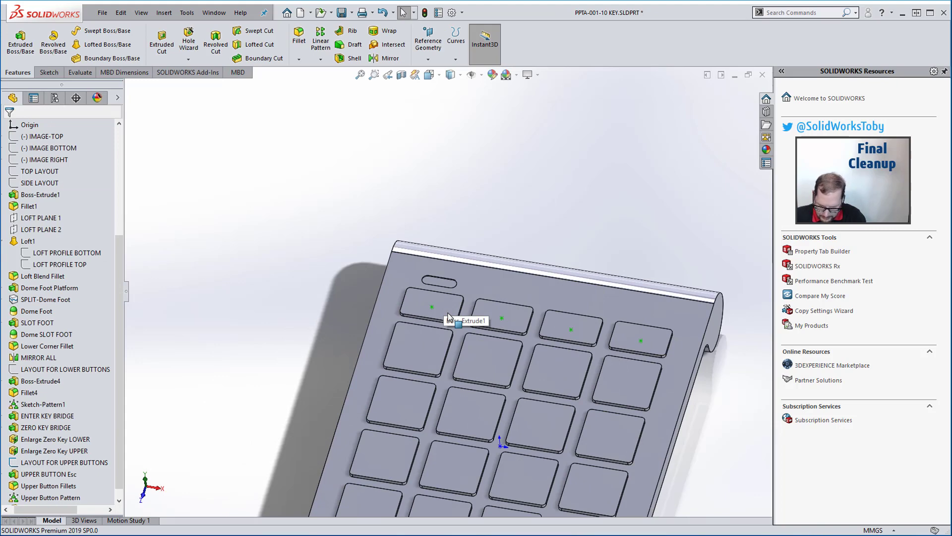
pyautogui.scroll(3, 445, 320)
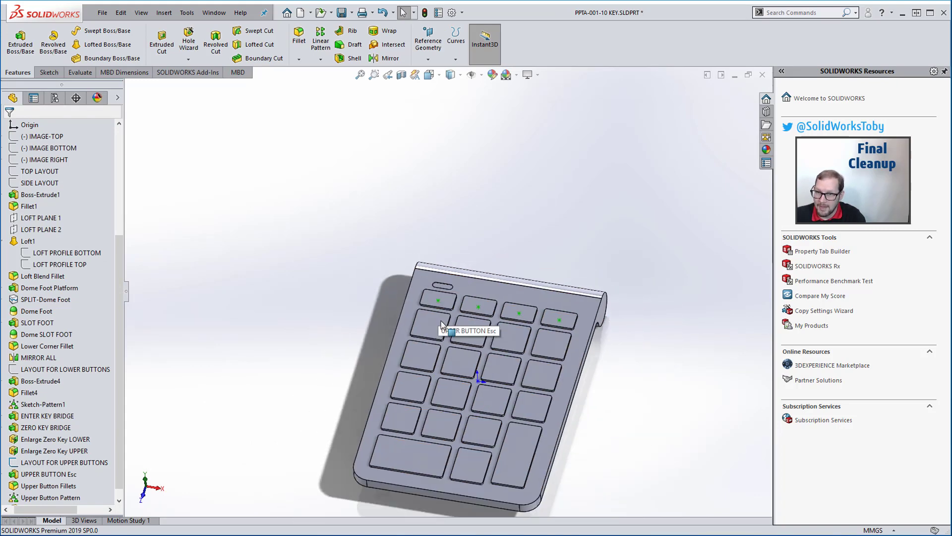
pyautogui.scroll(-4, 546, 400)
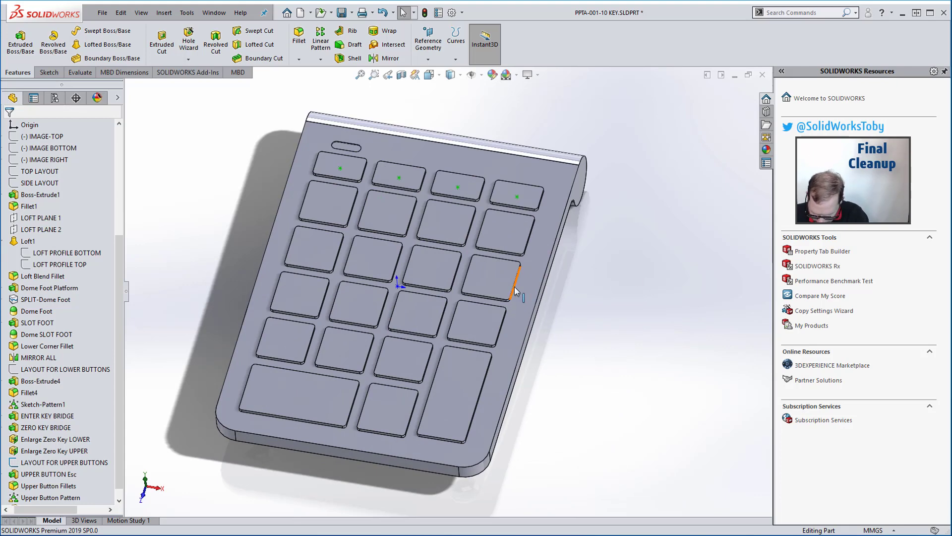
pyautogui.moveTo(454, 462); pyautogui.dragTo(495, 451, button='middle')
pyautogui.click(286, 209)
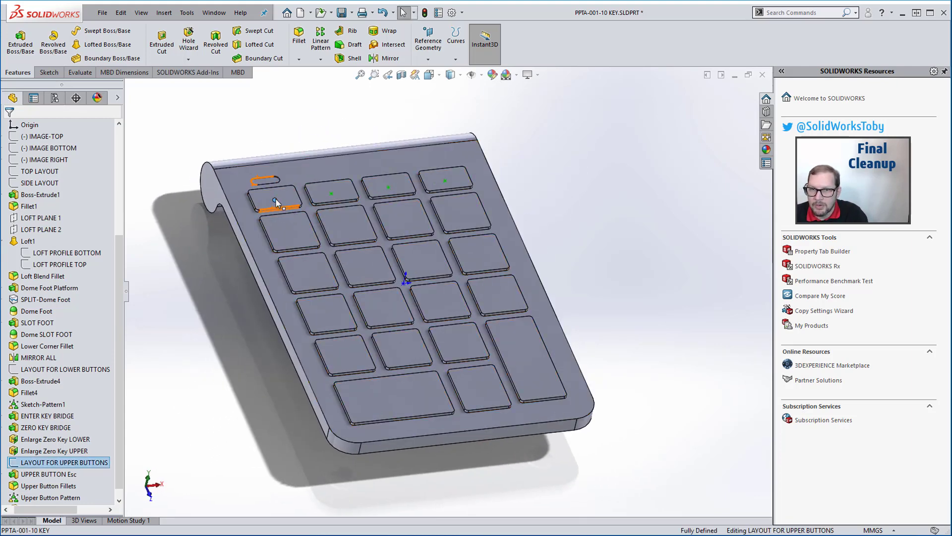
pyautogui.click(629, 364)
# Step: Edit the Enlarge Zero Key LOWER feature to add the tall enter key's lower end face and its two rounded corner faces
pyautogui.scroll(-5, 630, 364)
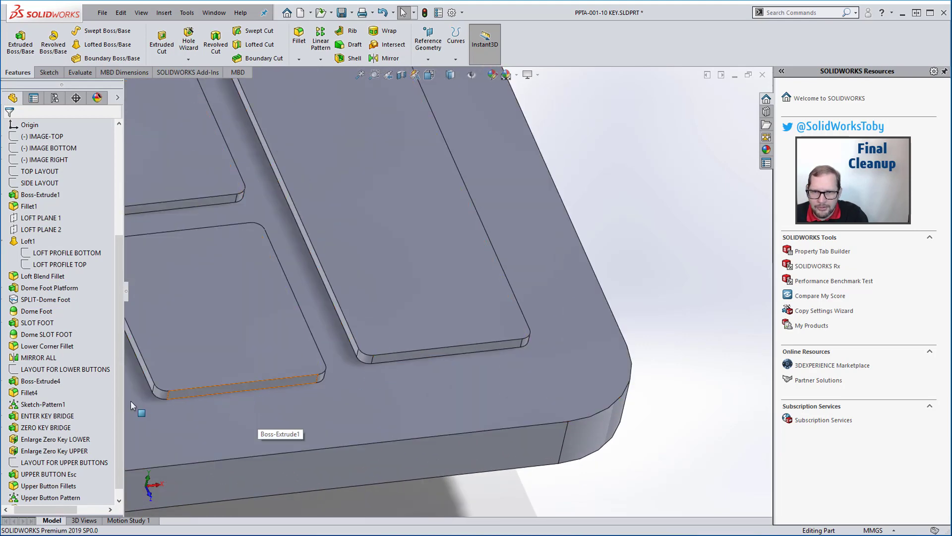
pyautogui.scroll(-1, 64, 444)
pyautogui.click(67, 429)
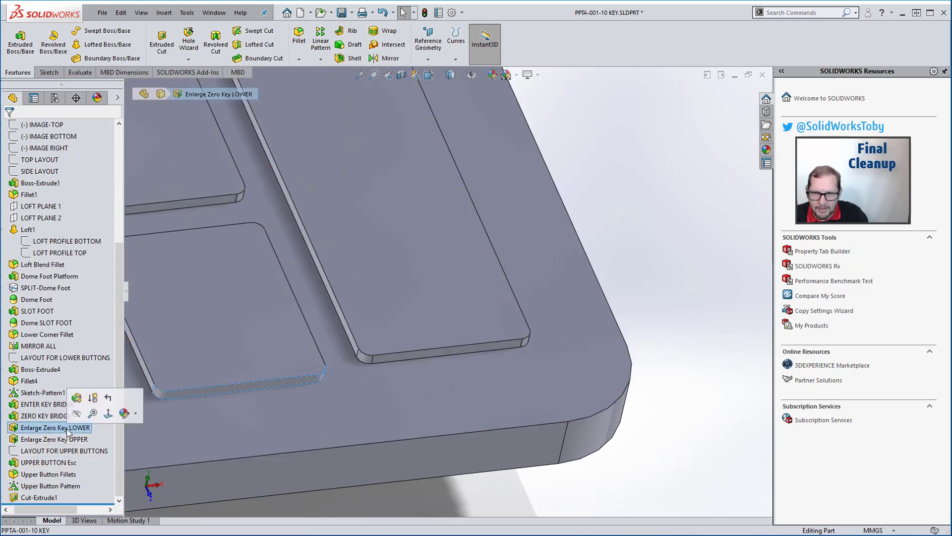
pyautogui.click(76, 397)
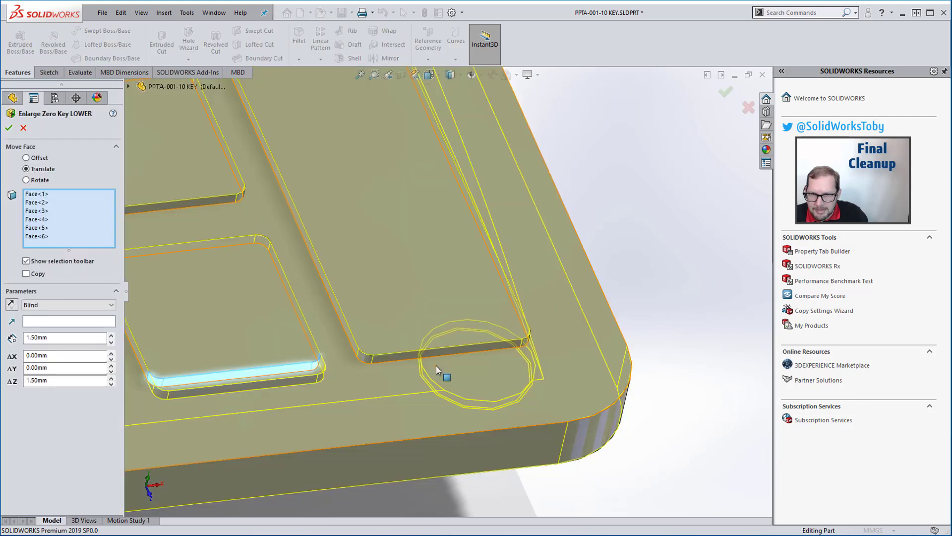
pyautogui.scroll(-3, 411, 355)
pyautogui.click(292, 338)
pyautogui.click(590, 316)
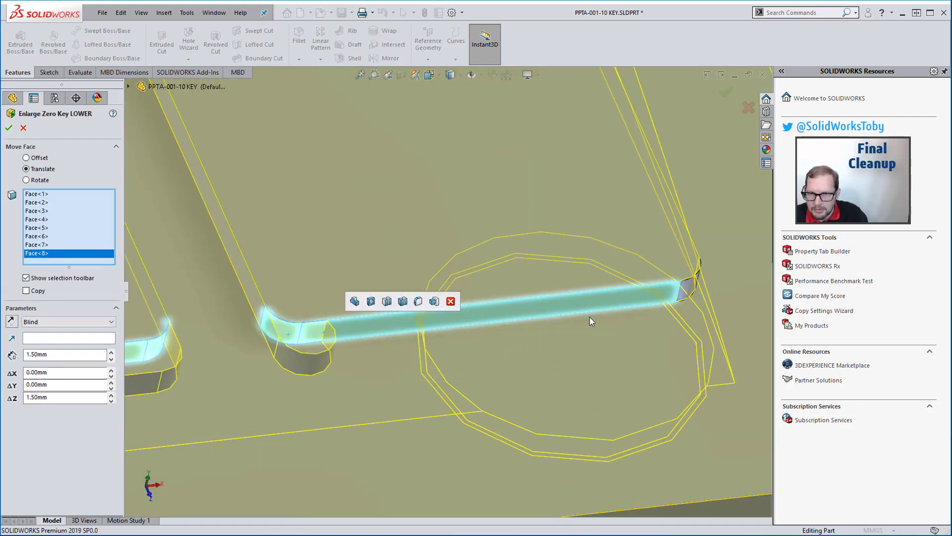
pyautogui.click(687, 296)
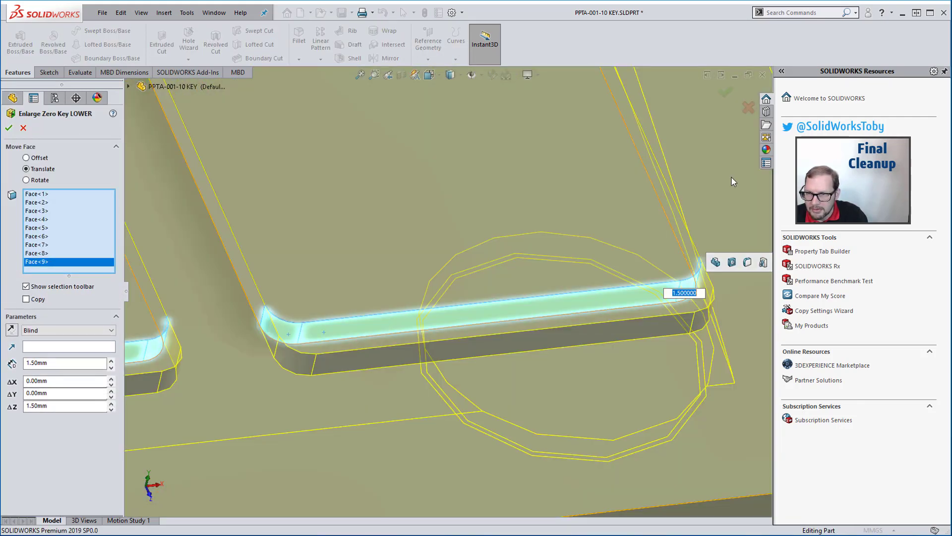
pyautogui.click(725, 92)
# Step: Examine the keypad's side profile and the TOP LAYOUT sketch's overall dimensions, ending with an isometric view of the part
pyautogui.scroll(5, 430, 362)
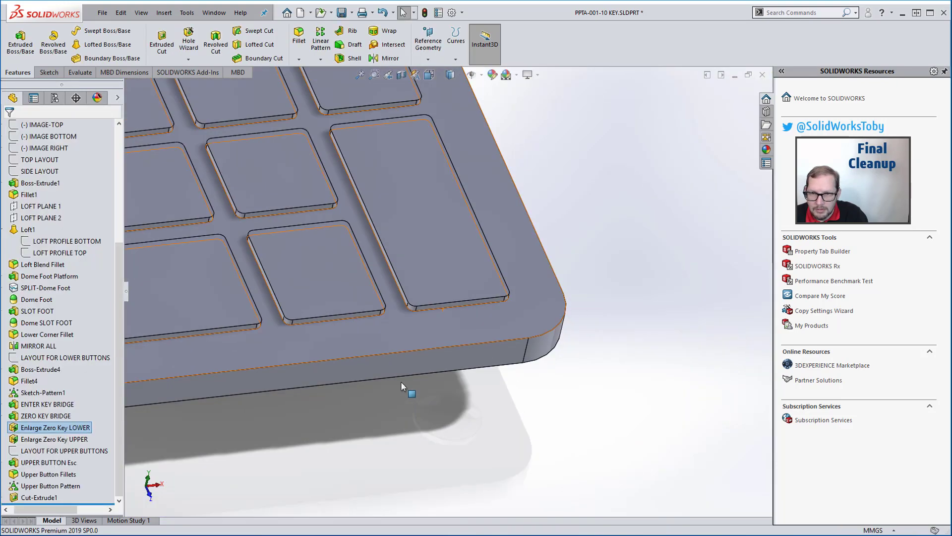
pyautogui.moveTo(408, 404); pyautogui.dragTo(380, 302, button='middle')
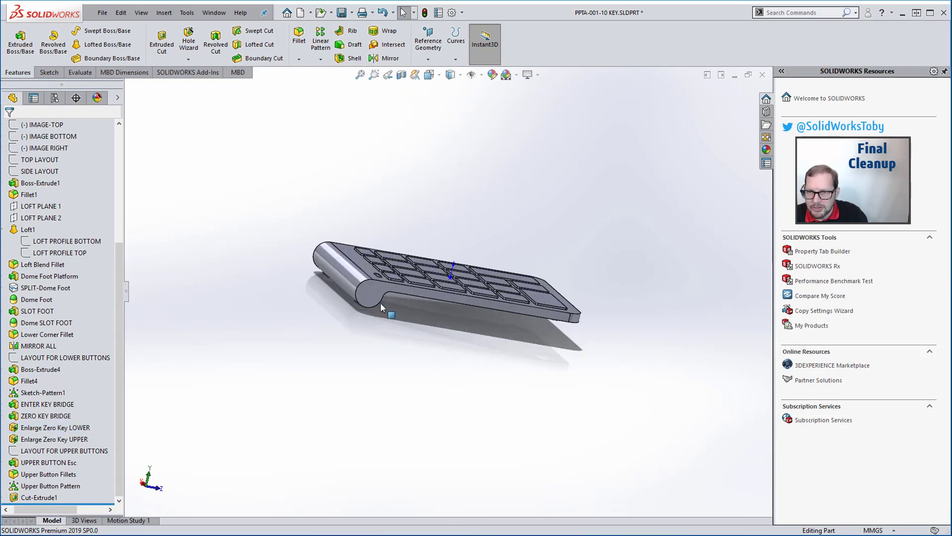
pyautogui.scroll(-4, 405, 298)
pyautogui.scroll(2, 404, 299)
pyautogui.scroll(5, 59, 238)
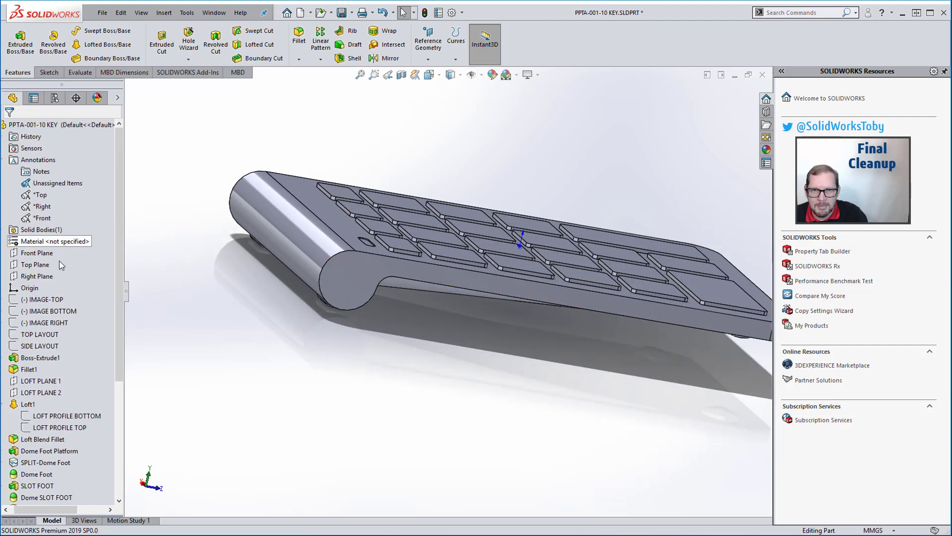
pyautogui.click(36, 335)
pyautogui.hotkey('ctrl', '8')
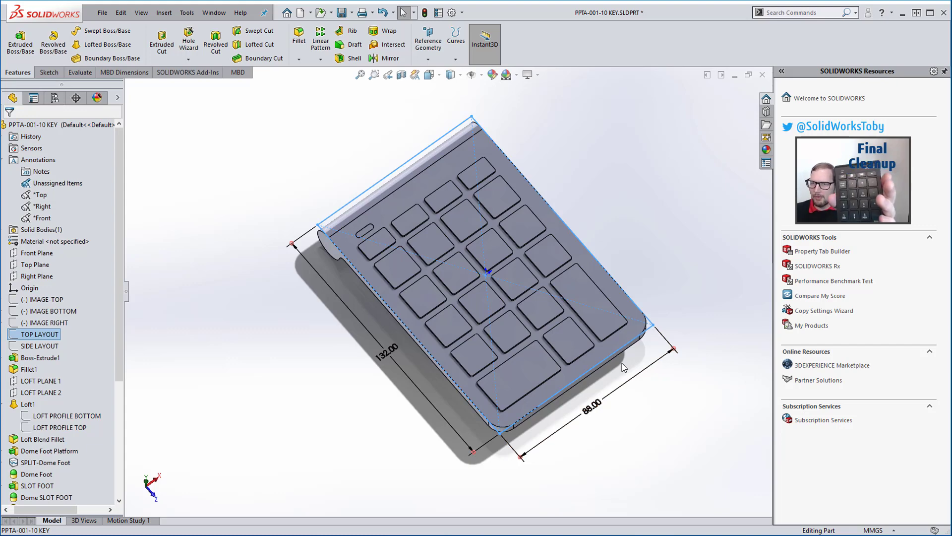
pyautogui.click(680, 239)
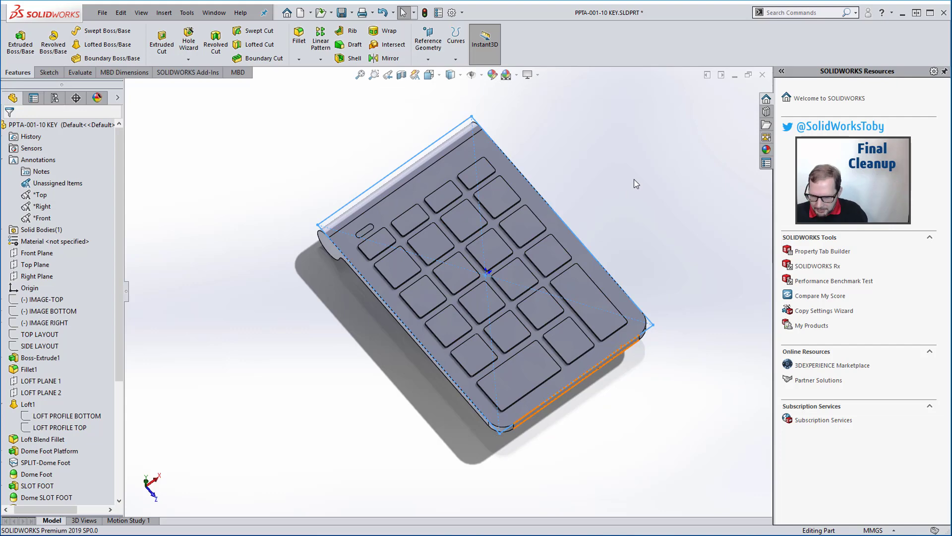
pyautogui.hotkey('ctrl', '7')
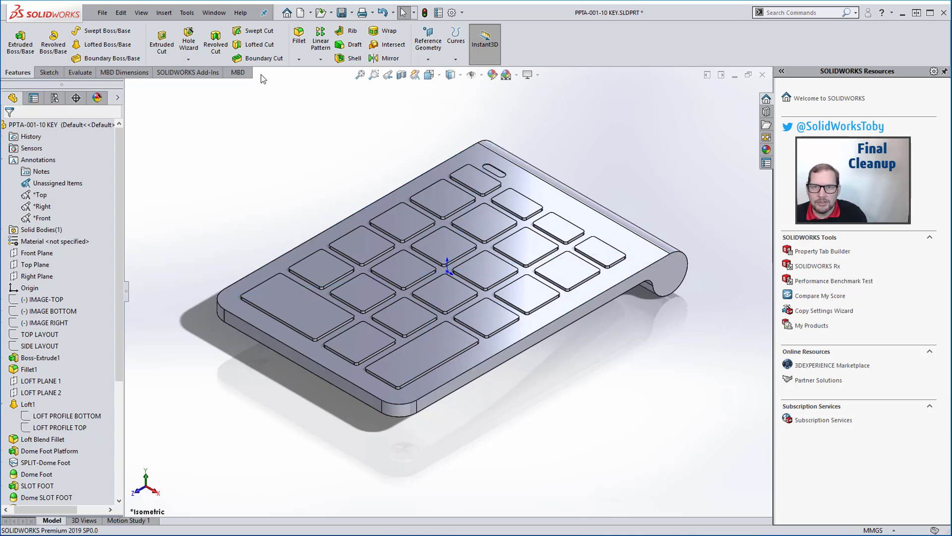
# Step: Set up an Offset Face chamfer with a 1 mm distance on the long upper side edge of the keypad body
pyautogui.click(298, 59)
pyautogui.click(308, 84)
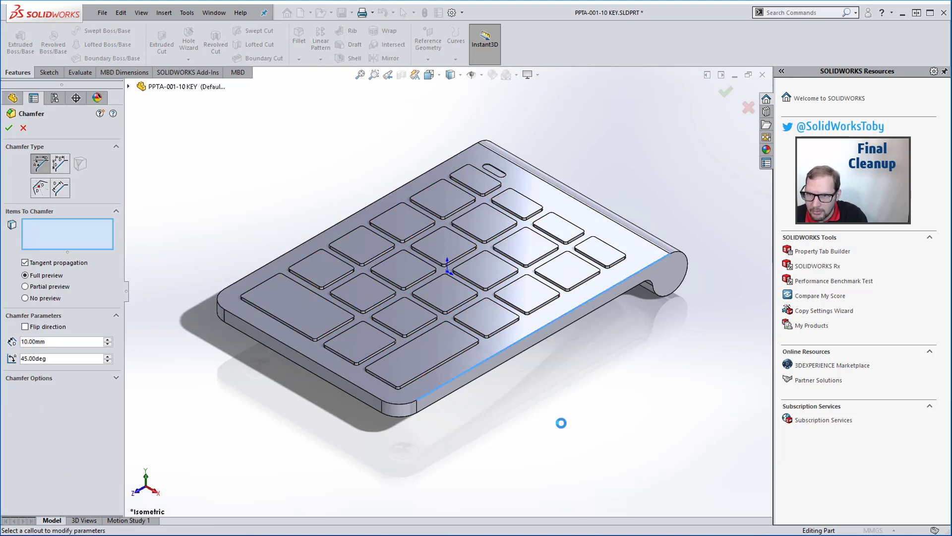
pyautogui.click(442, 426)
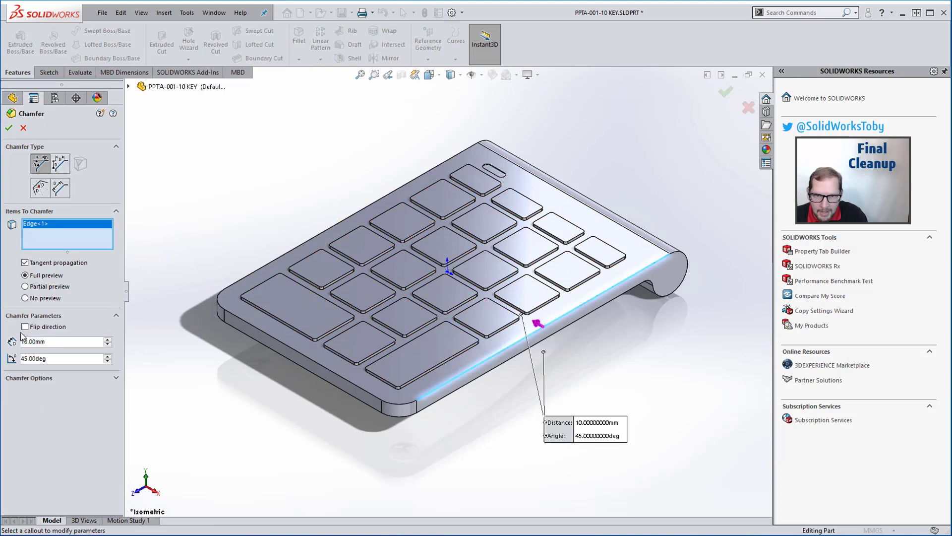
pyautogui.doubleClick(53, 340)
pyautogui.write('1')
pyautogui.press('Return')
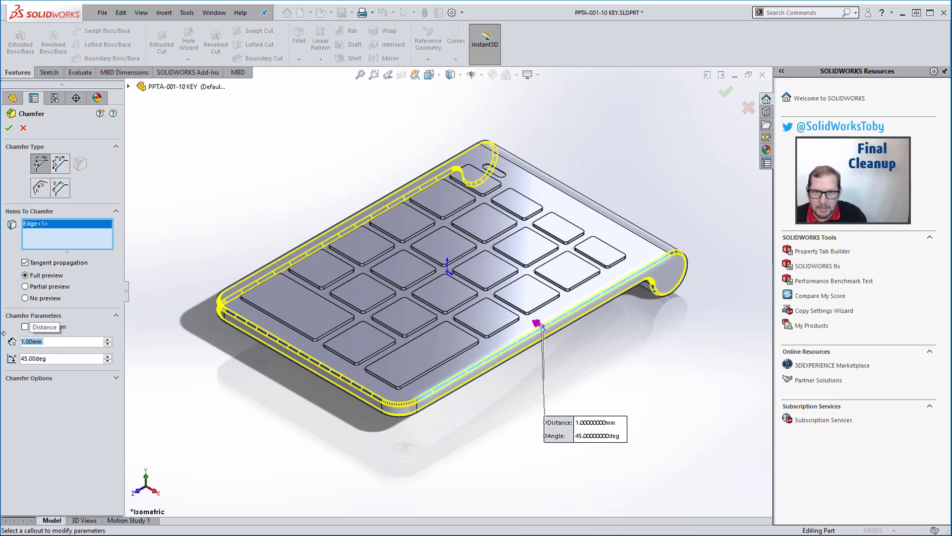
pyautogui.click(40, 188)
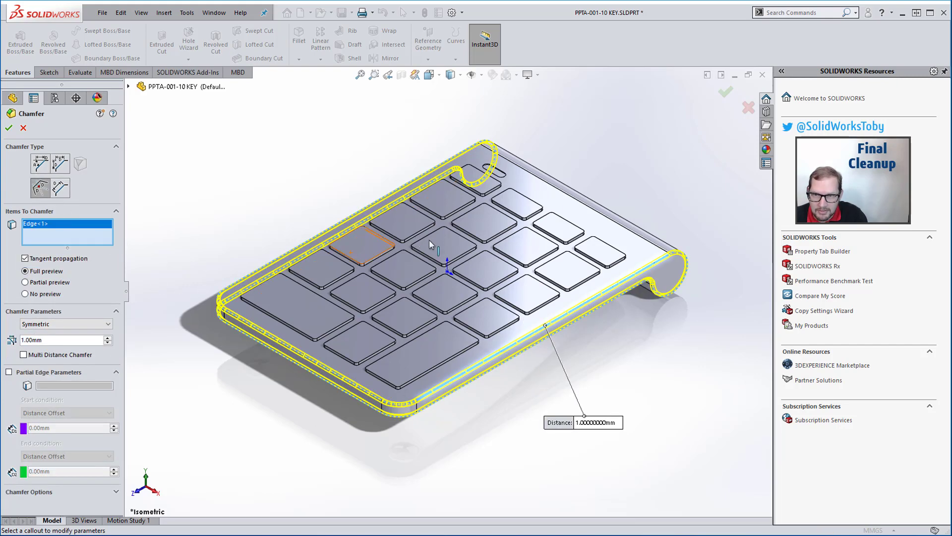
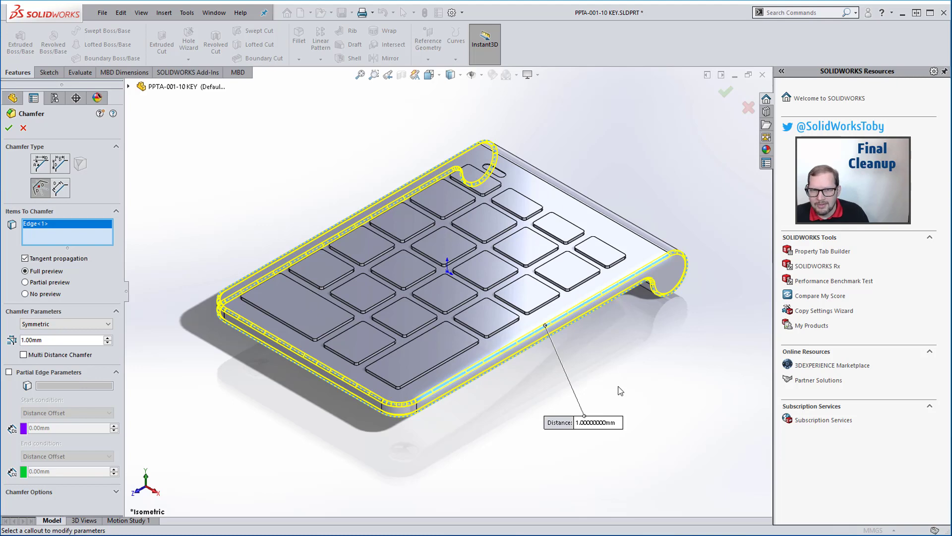
# Step: Make the chamfer asymmetric with a second offset distance of 0.5 mm, reverse its direction and accept it
pyautogui.click(67, 325)
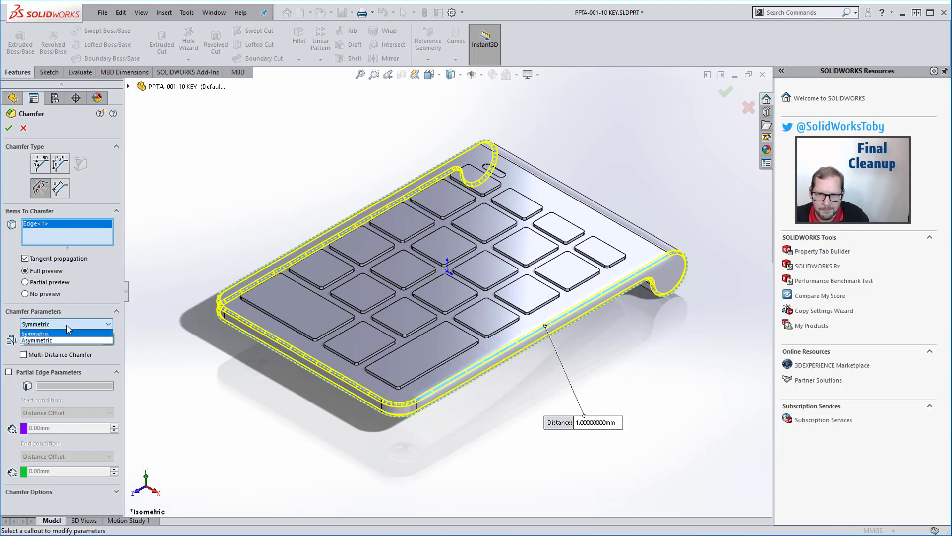
pyautogui.click(66, 341)
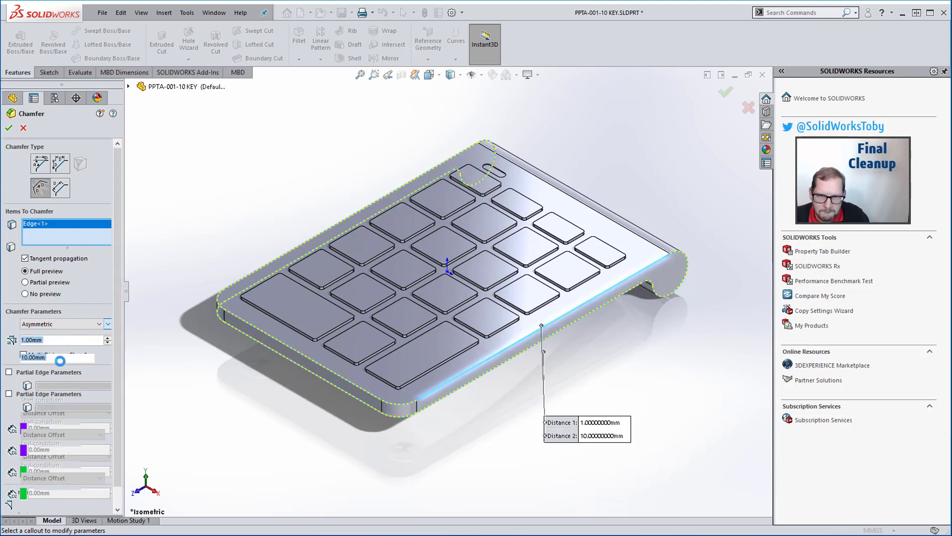
pyautogui.write('0.5')
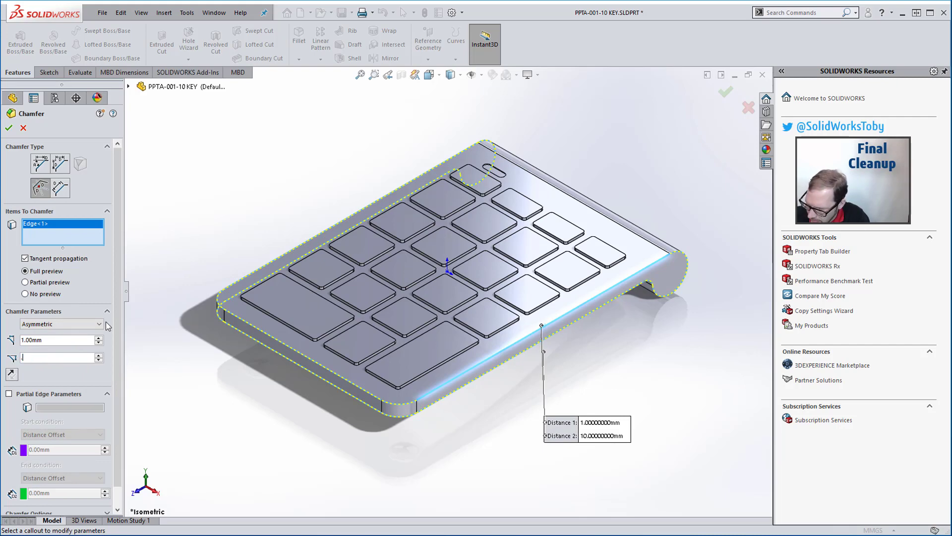
pyautogui.press('Return')
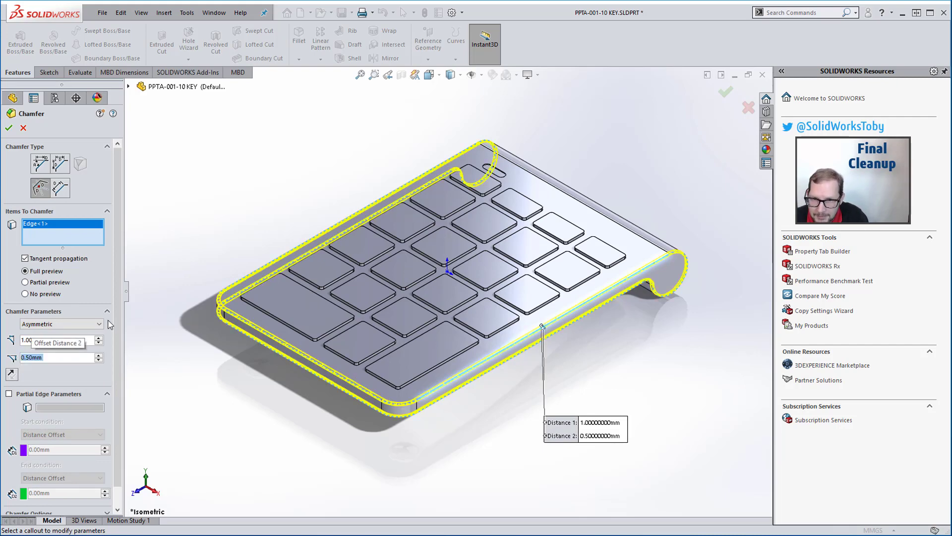
pyautogui.hotkey('ctrl', '1')
pyautogui.scroll(-5, 289, 254)
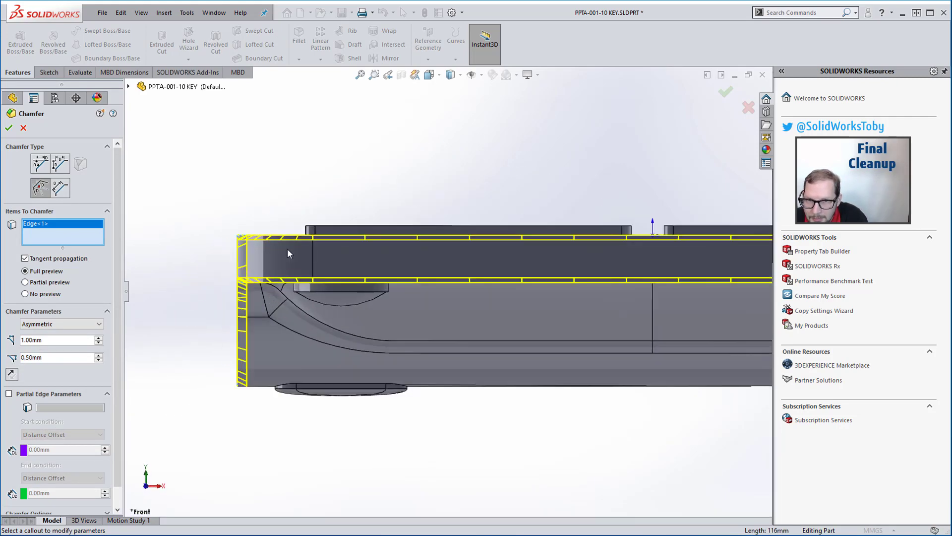
pyautogui.scroll(-5, 238, 243)
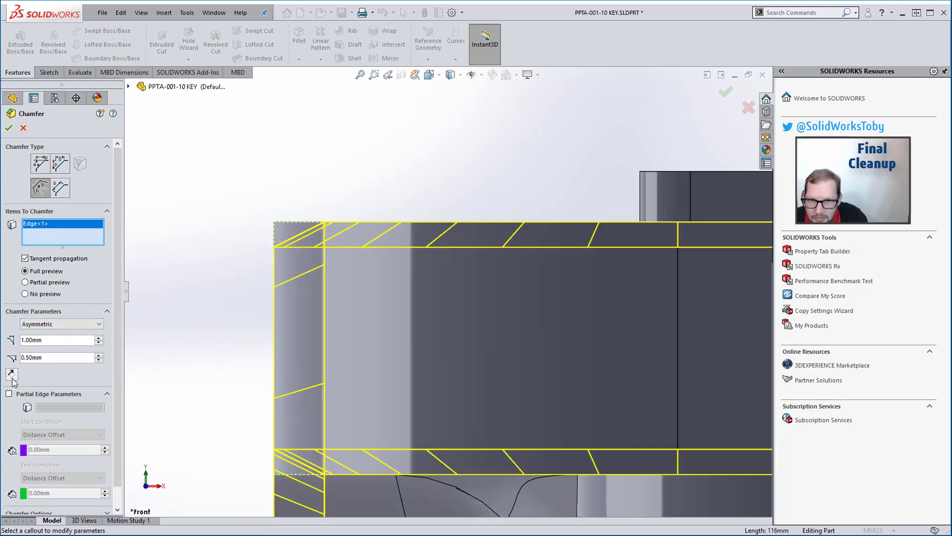
pyautogui.click(11, 375)
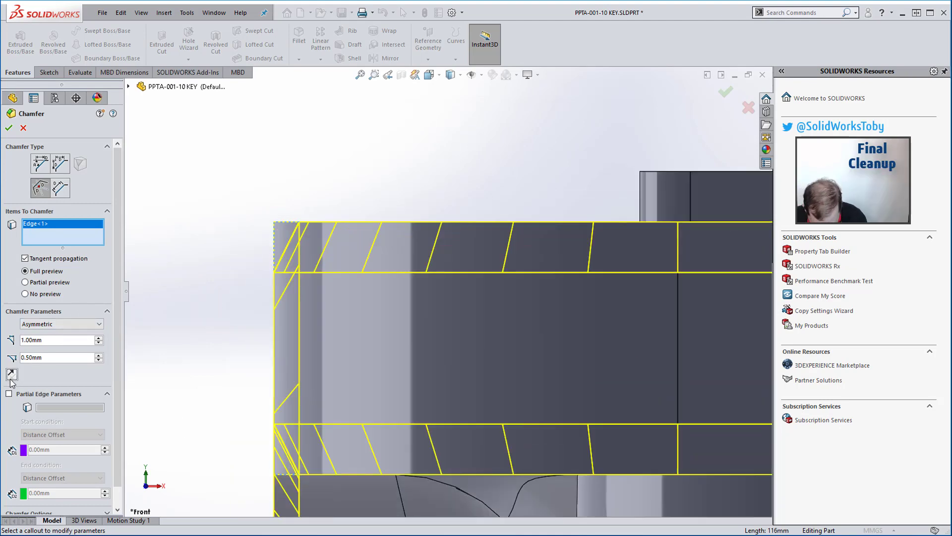
pyautogui.click(8, 128)
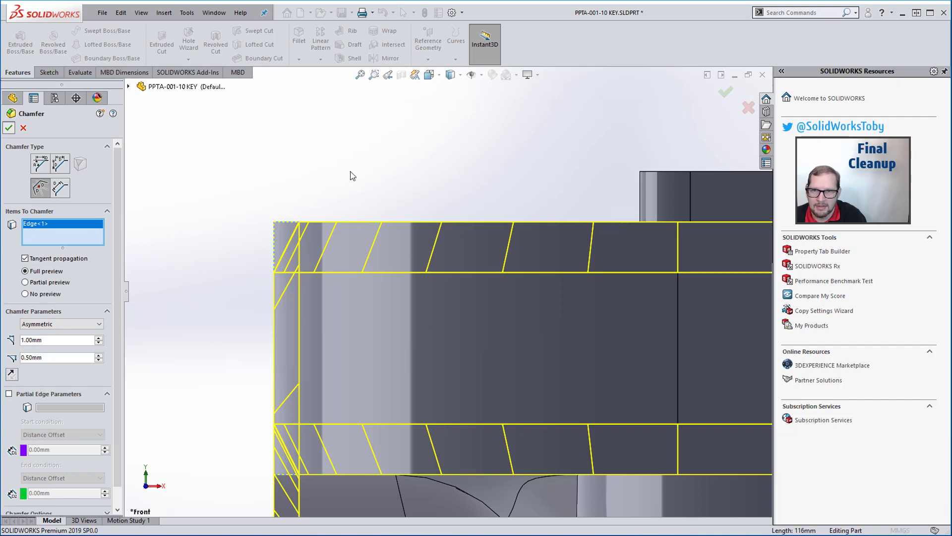
# Step: Open a new sketch on the Top Plane with the keypad viewed squarely from below
pyautogui.scroll(6, 594, 332)
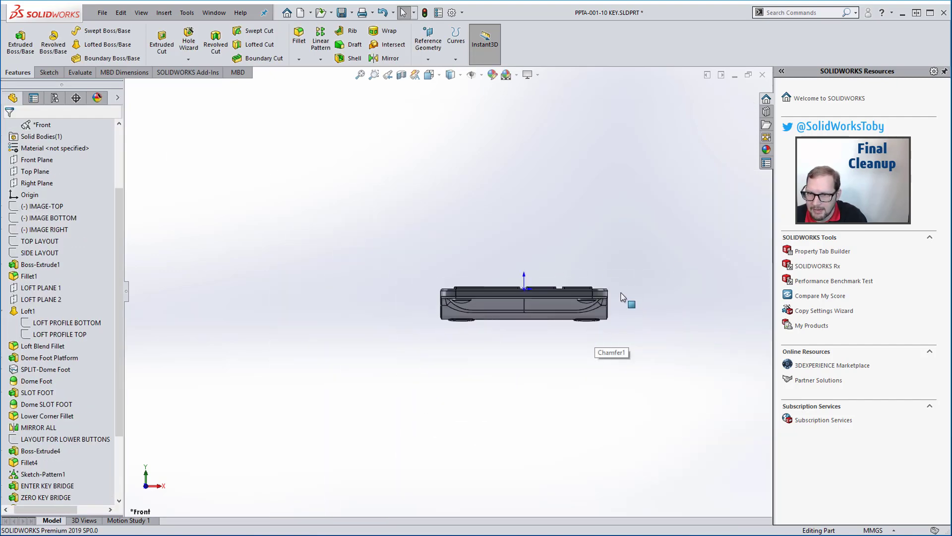
pyautogui.moveTo(624, 294); pyautogui.dragTo(614, 320, button='middle')
pyautogui.keyDown('ctrl'); pyautogui.click(614, 320); pyautogui.keyUp('ctrl')
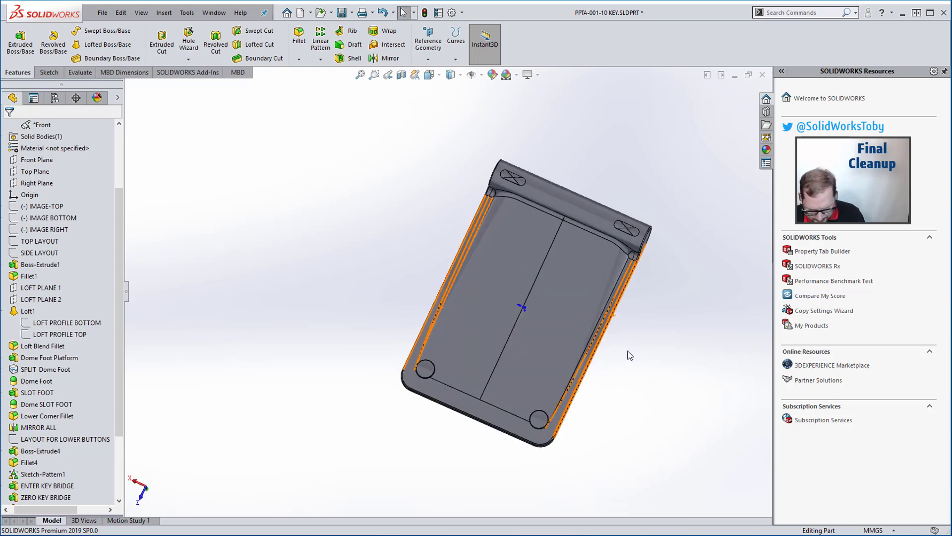
pyautogui.keyDown('ctrl'); pyautogui.click(552, 444); pyautogui.keyUp('ctrl')
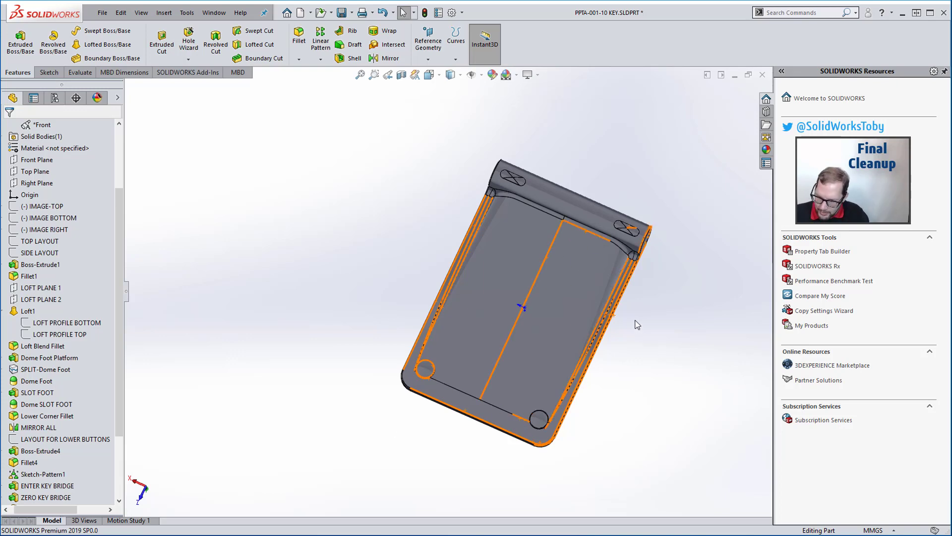
pyautogui.hotkey('ctrl', '8')
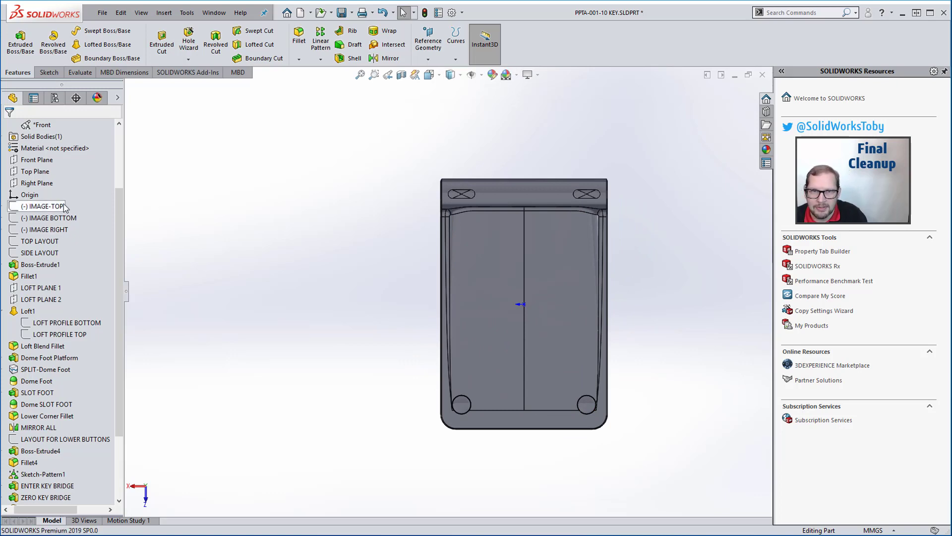
pyautogui.scroll(1, 47, 211)
pyautogui.click(44, 206)
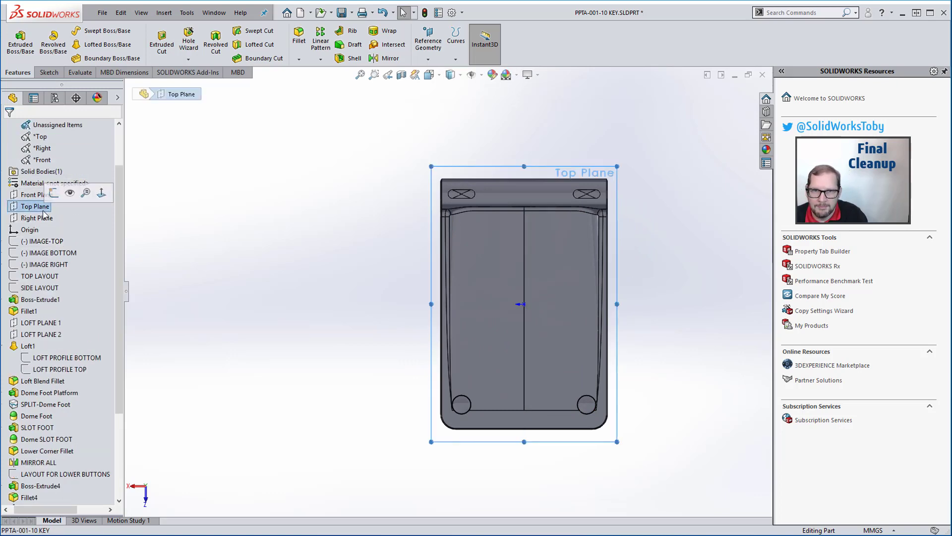
pyautogui.click(52, 197)
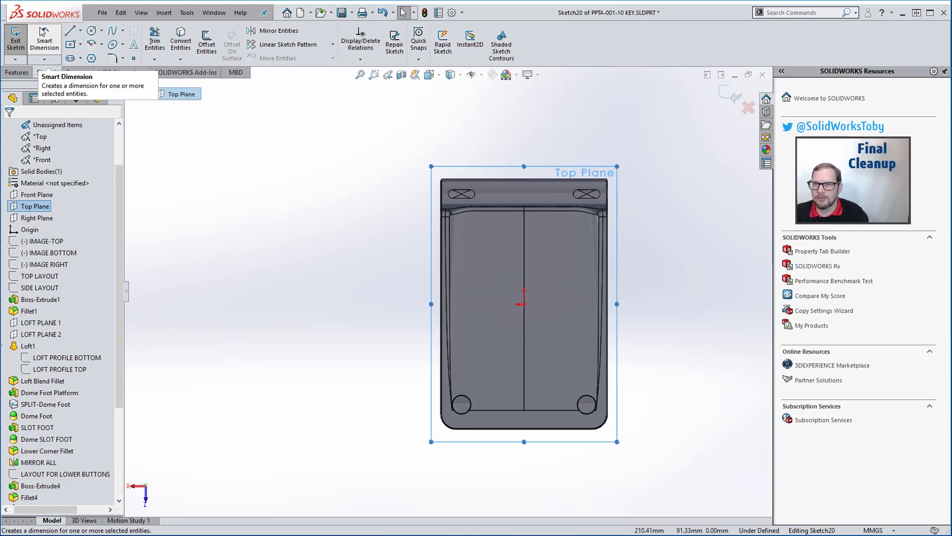
# Step: Sketch a corner rectangle about 23 mm deep from the keypad's rear edge, straddling the underside's centre line
pyautogui.click(80, 45)
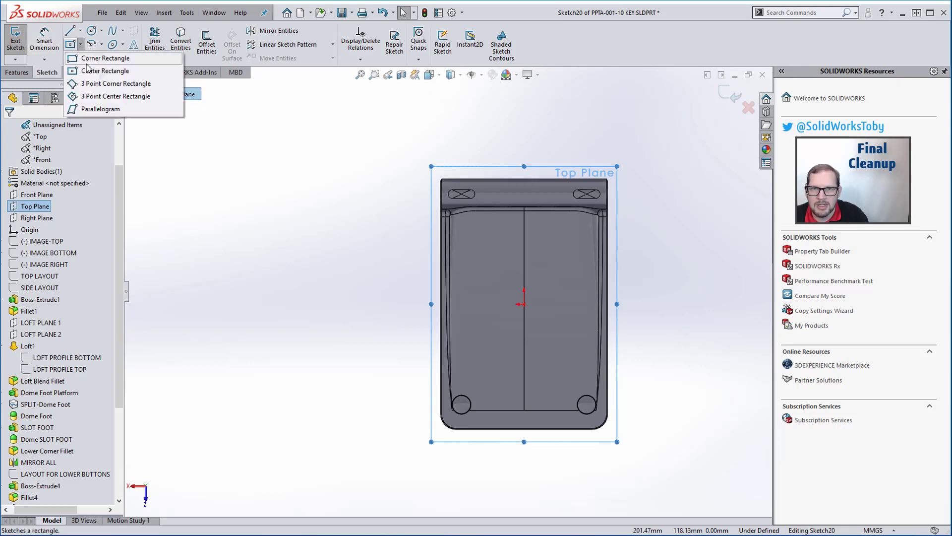
pyautogui.click(104, 41)
pyautogui.scroll(-3, 525, 179)
pyautogui.scroll(-2, 522, 187)
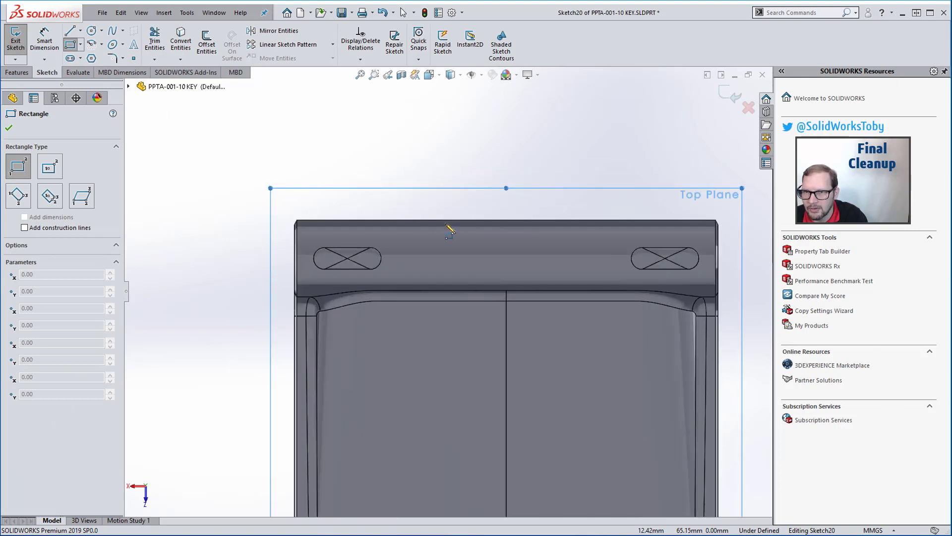
pyautogui.click(442, 220)
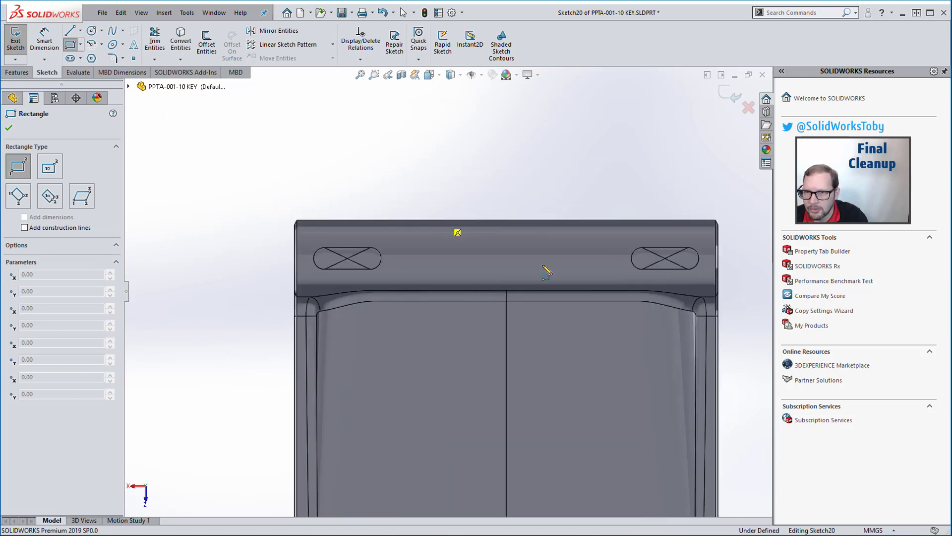
pyautogui.click(568, 332)
# Step: Dimension both sides of the rectangle 23 mm from the keypad's adjacent outer side edges
pyautogui.click(44, 42)
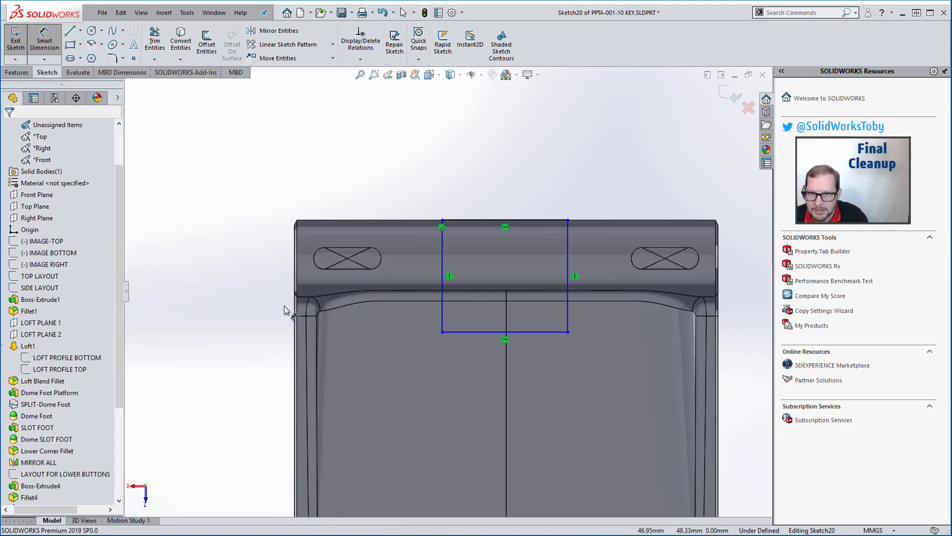
pyautogui.click(295, 306)
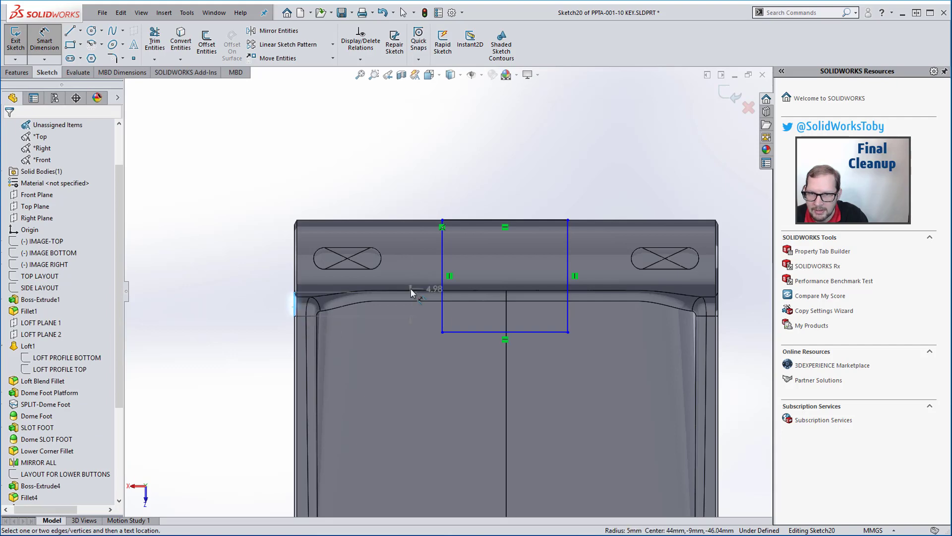
pyautogui.click(443, 314)
pyautogui.click(386, 183)
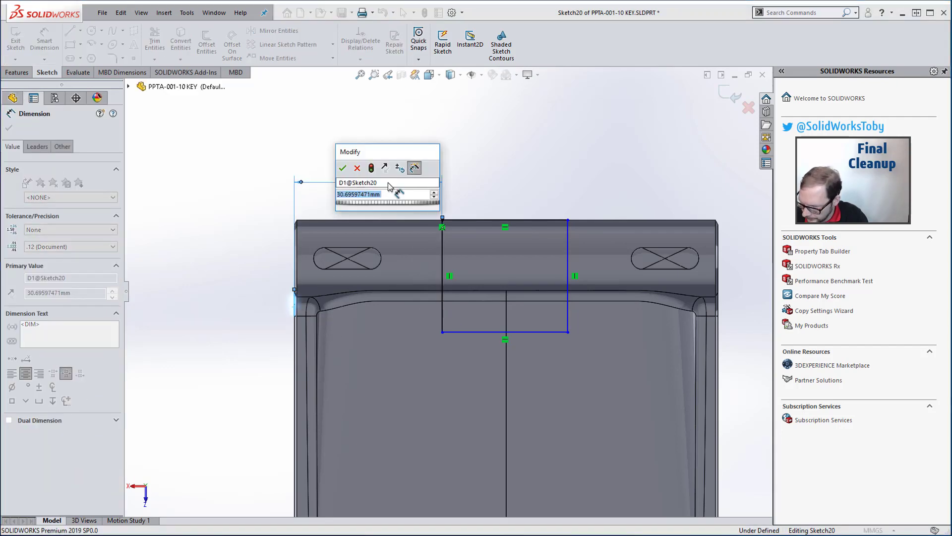
pyautogui.write('23')
pyautogui.press('Return')
pyautogui.click(568, 308)
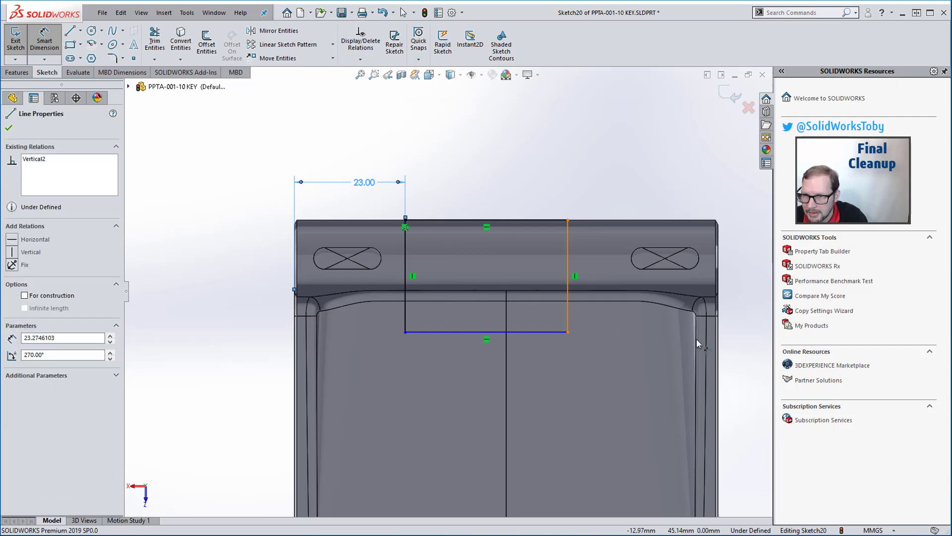
pyautogui.click(718, 346)
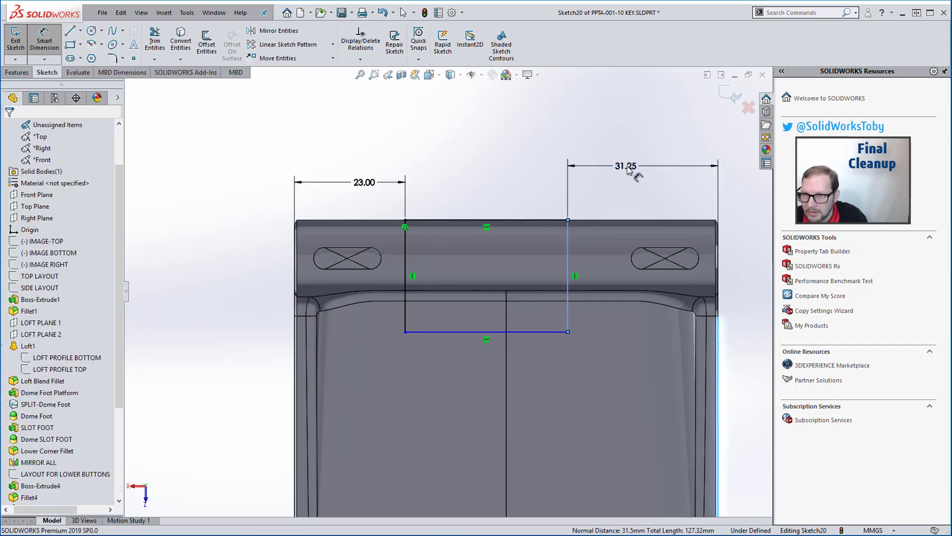
pyautogui.click(629, 171)
pyautogui.write('23')
pyautogui.press('Return')
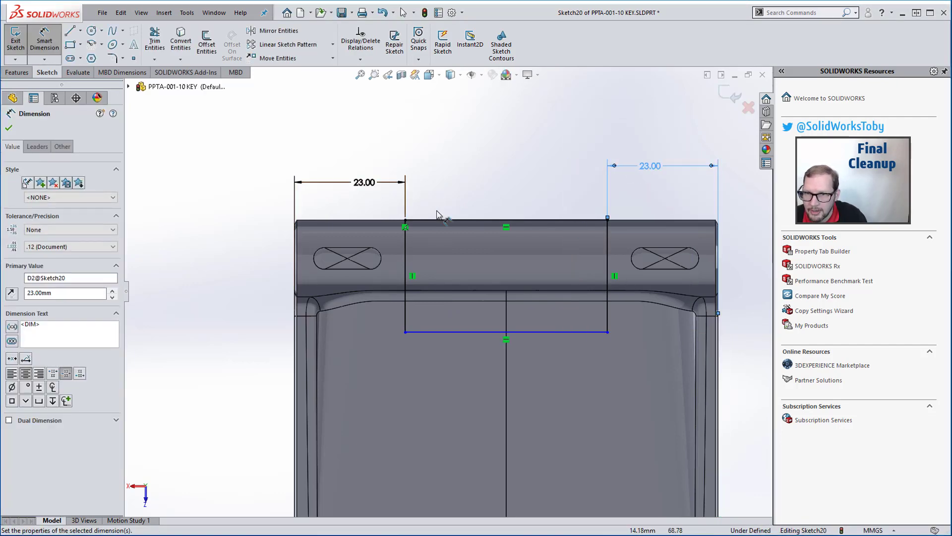
# Step: Set the rectangle's depth from the rear edge to 30 mm
pyautogui.click(450, 332)
pyautogui.click(405, 220)
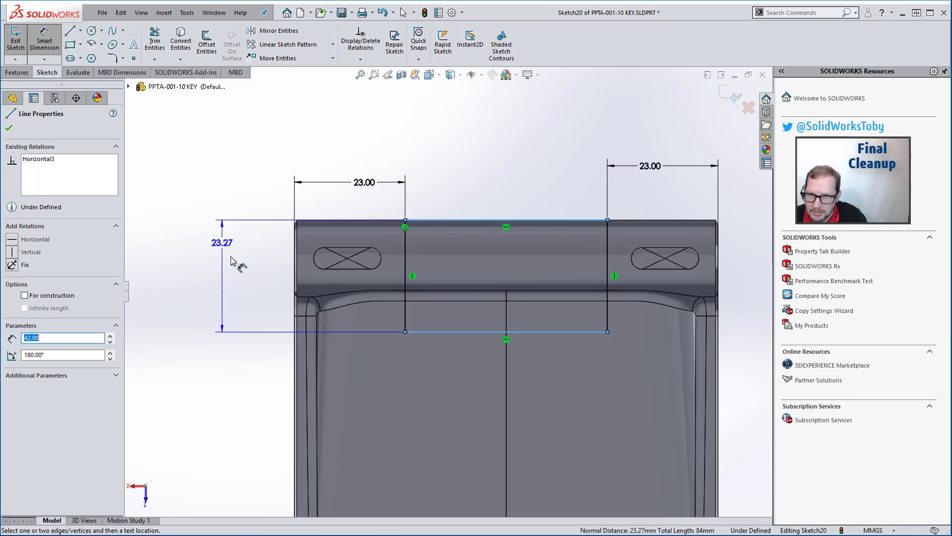
pyautogui.click(238, 268)
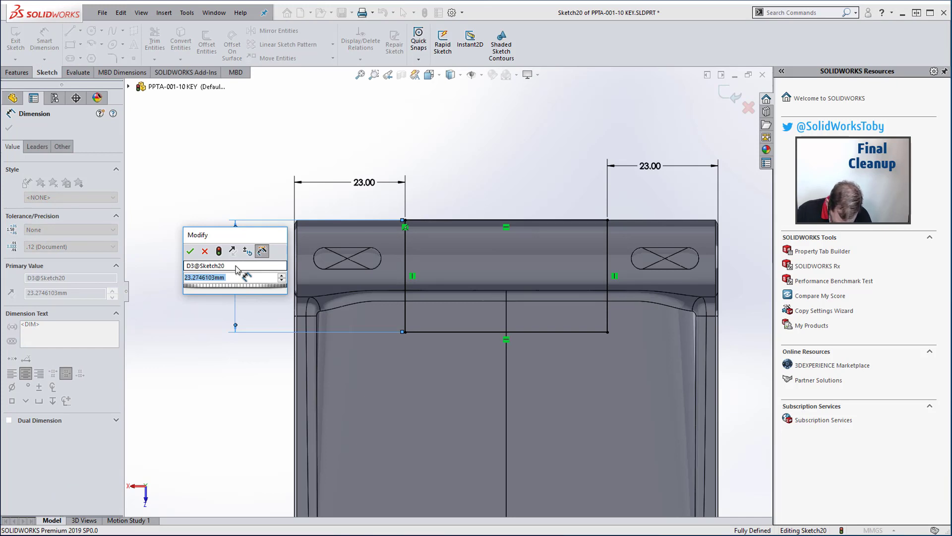
pyautogui.write('30')
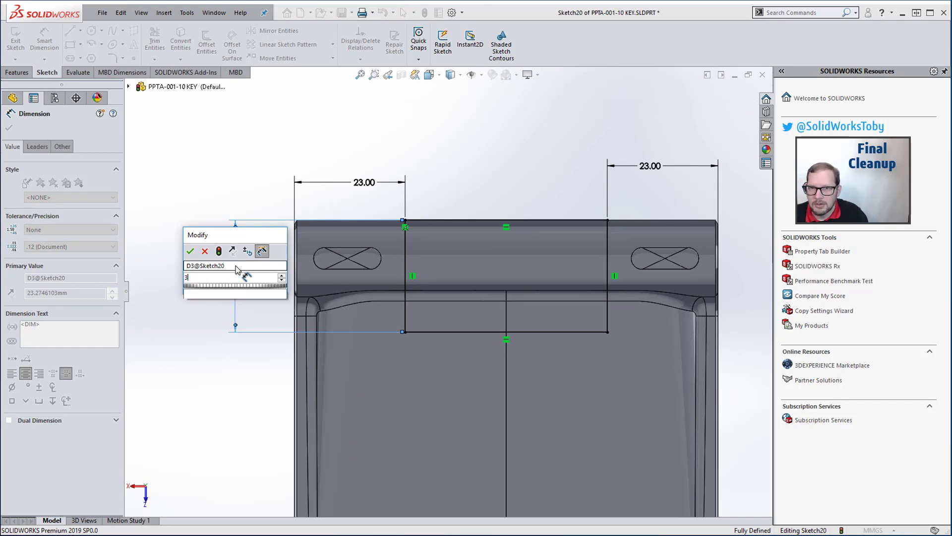
pyautogui.press('Return')
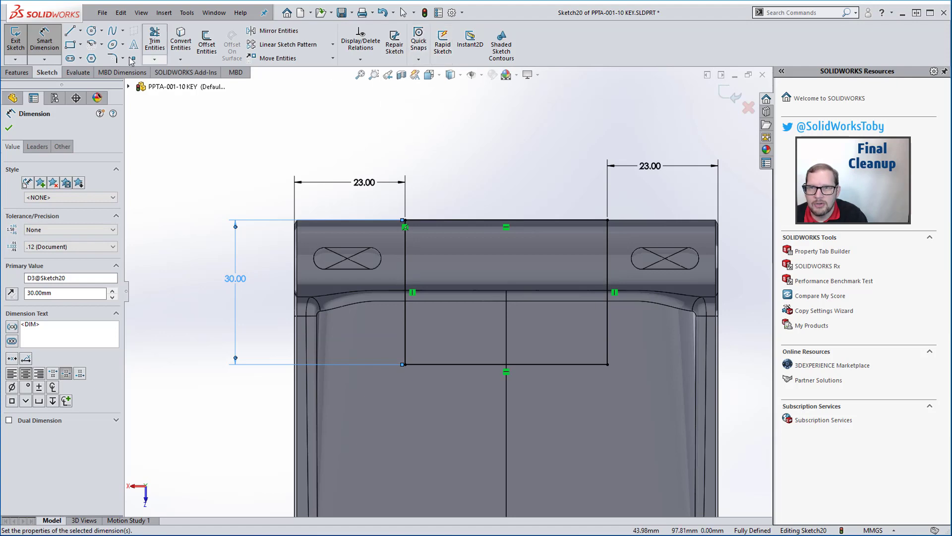
# Step: Split the rounded rear face, the two blend faces and both flat underside faces with a projected Split Line from the current rectangle sketch
pyautogui.click(17, 72)
pyautogui.click(455, 42)
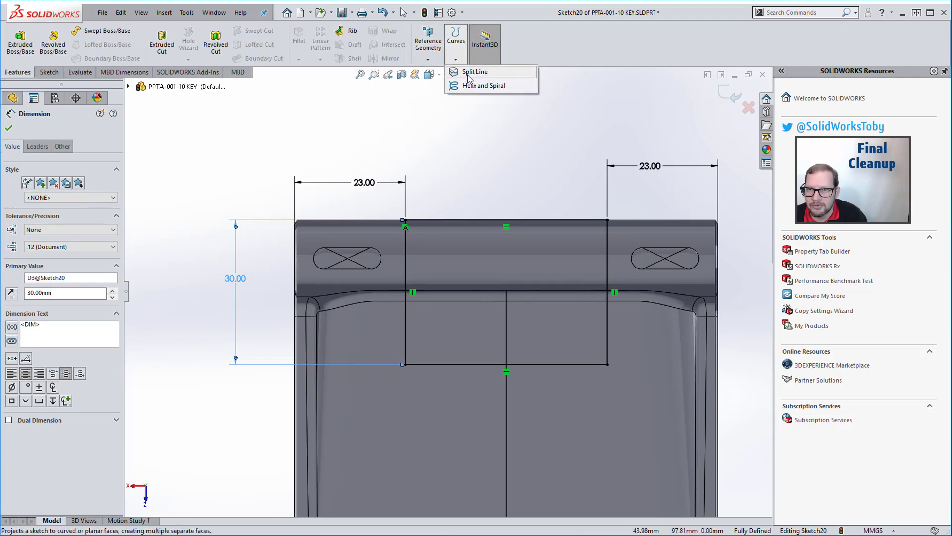
pyautogui.click(471, 70)
pyautogui.click(486, 266)
pyautogui.scroll(-5, 481, 302)
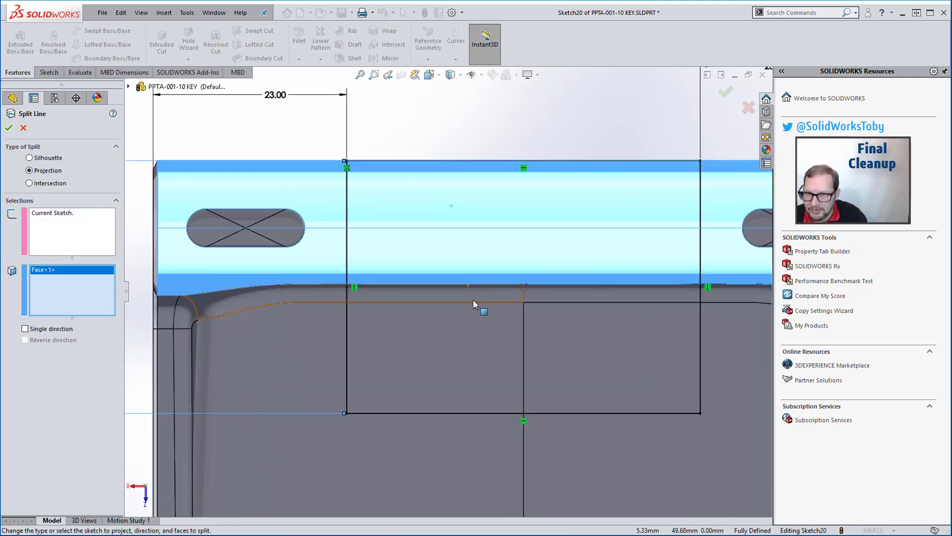
pyautogui.click(472, 298)
pyautogui.click(581, 293)
pyautogui.click(617, 319)
pyautogui.click(453, 365)
pyautogui.moveTo(453, 365); pyautogui.dragTo(479, 303, button='middle')
pyautogui.scroll(4, 478, 300)
pyautogui.scroll(-3, 549, 327)
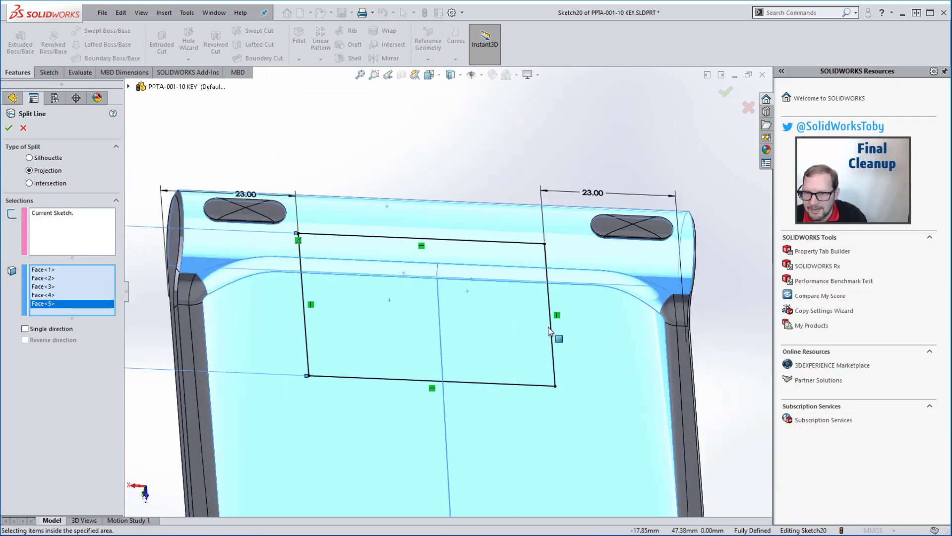
pyautogui.click(727, 92)
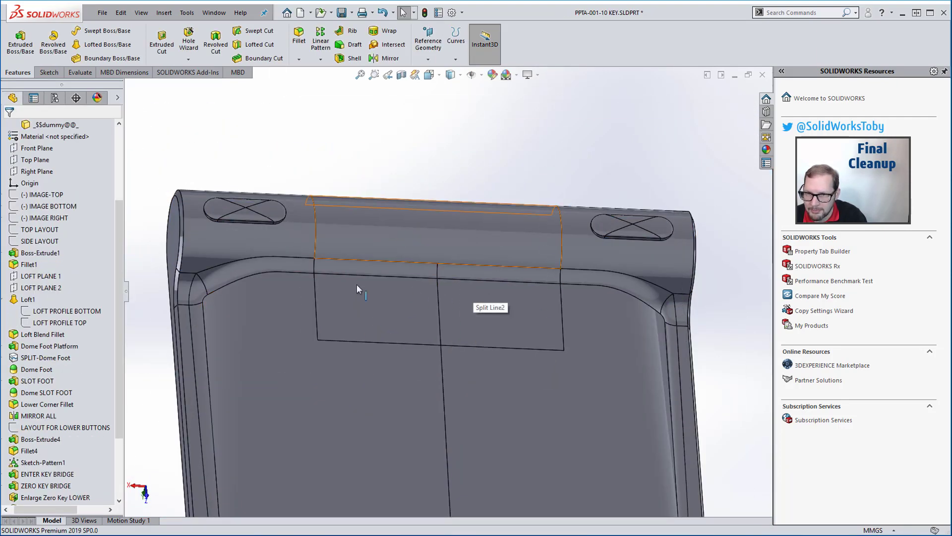
# Step: Apply a yellow appearance to one flat underside face inside the split rectangle, on one side of the centre line
pyautogui.moveTo(498, 315)
pyautogui.mouseDown(button='middle')
pyautogui.moveTo(512, 362)
pyautogui.moveTo(503, 304)
pyautogui.mouseUp(button='middle')
pyautogui.scroll(1, 474, 270)
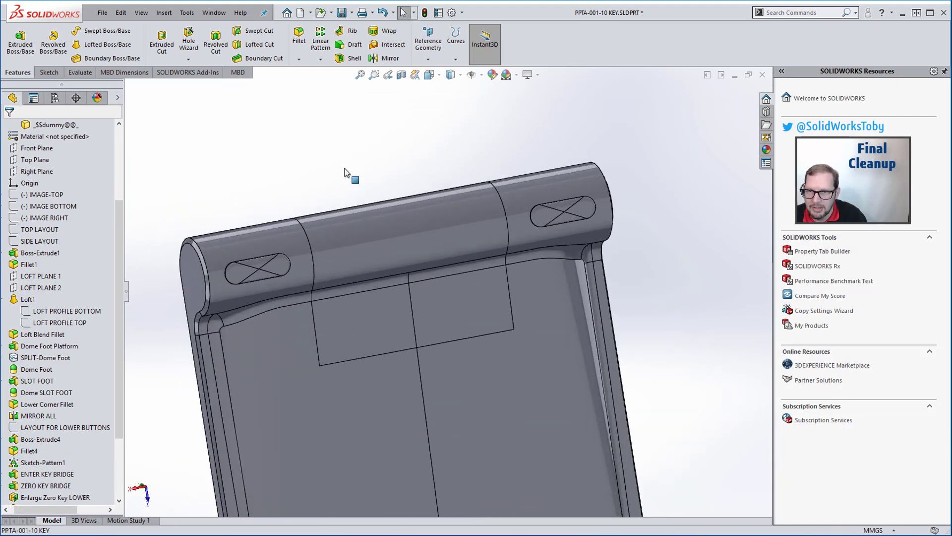
pyautogui.scroll(3, 461, 233)
pyautogui.moveTo(466, 231); pyautogui.dragTo(474, 286, button='middle')
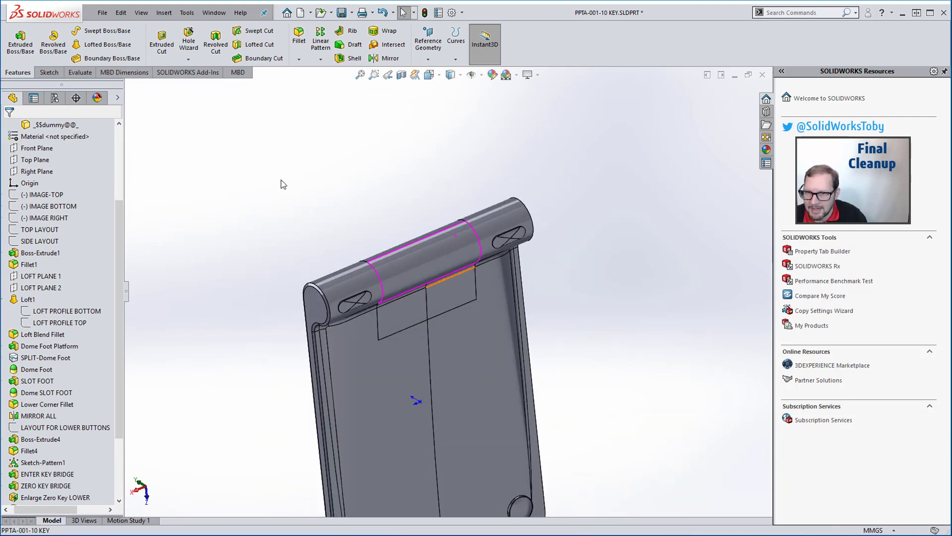
pyautogui.scroll(-3, 59, 172)
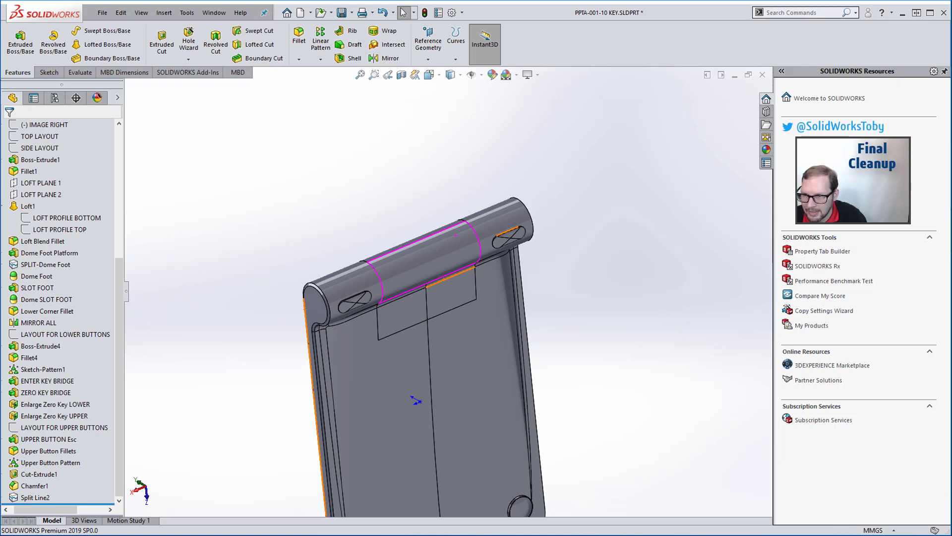
pyautogui.moveTo(951, 362); pyautogui.dragTo(419, 286)
# Step: Copy the yellow face's appearance and paste it onto the other flat, blend and rounded rear faces inside the split outline
pyautogui.scroll(-5, 447, 320)
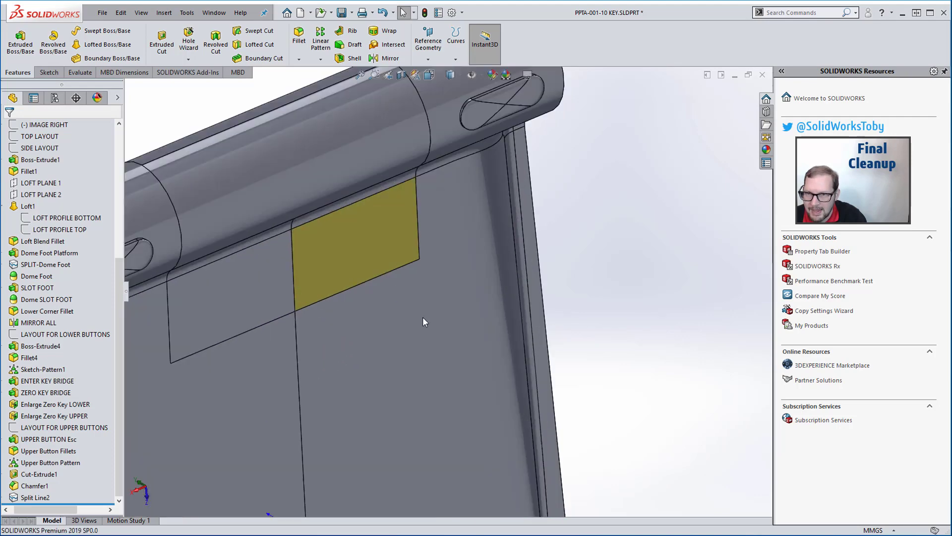
pyautogui.moveTo(423, 317); pyautogui.dragTo(397, 181, button='middle')
pyautogui.scroll(4, 397, 181)
pyautogui.scroll(-4, 396, 180)
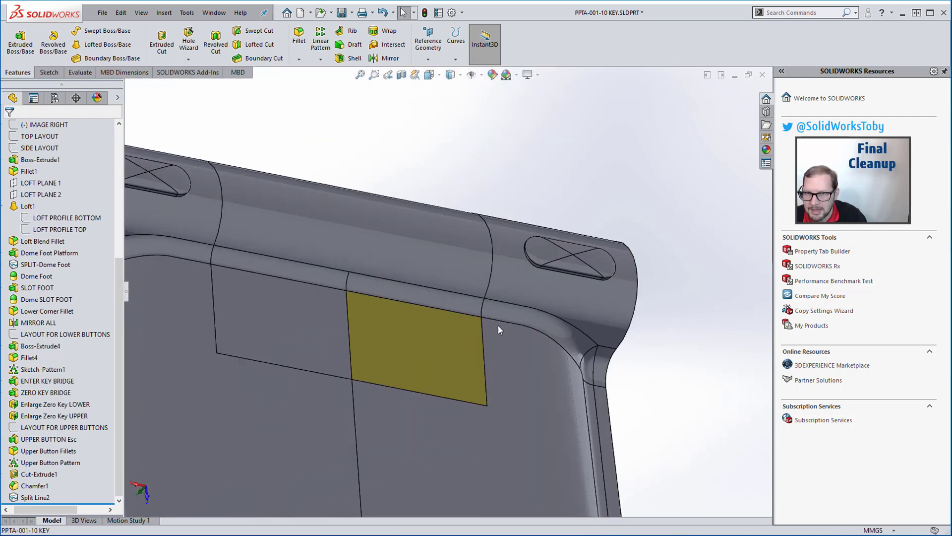
pyautogui.click(424, 337)
pyautogui.click(551, 288)
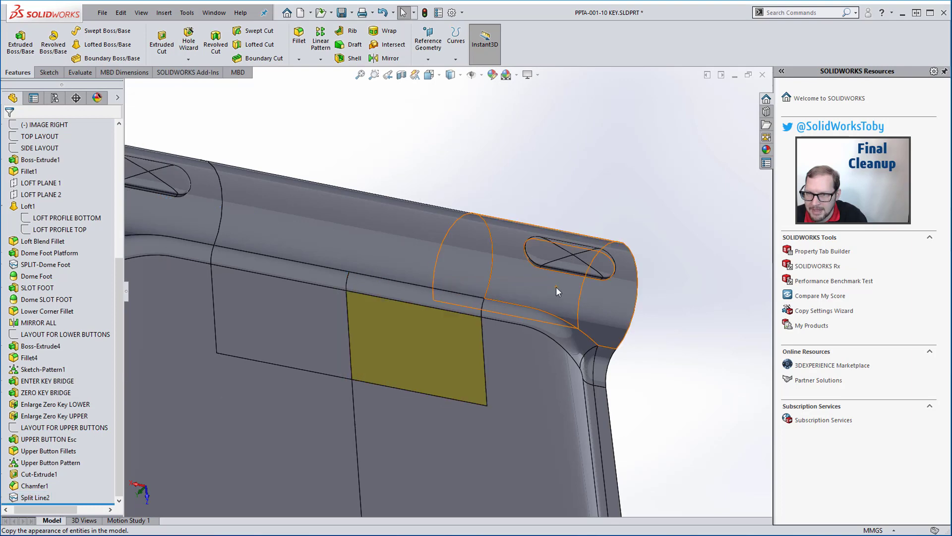
pyautogui.click(318, 289)
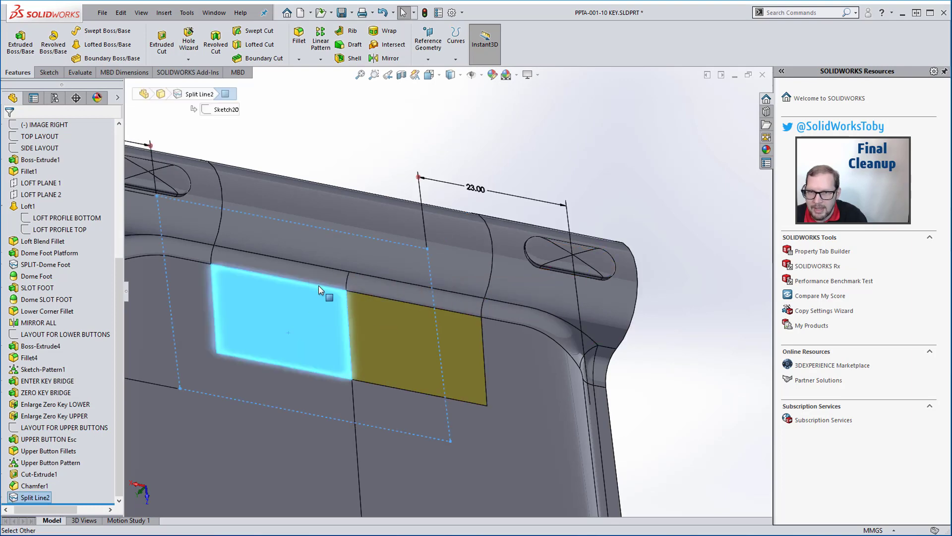
pyautogui.keyDown('ctrl'); pyautogui.click(372, 270); pyautogui.keyUp('ctrl')
pyautogui.click(472, 212)
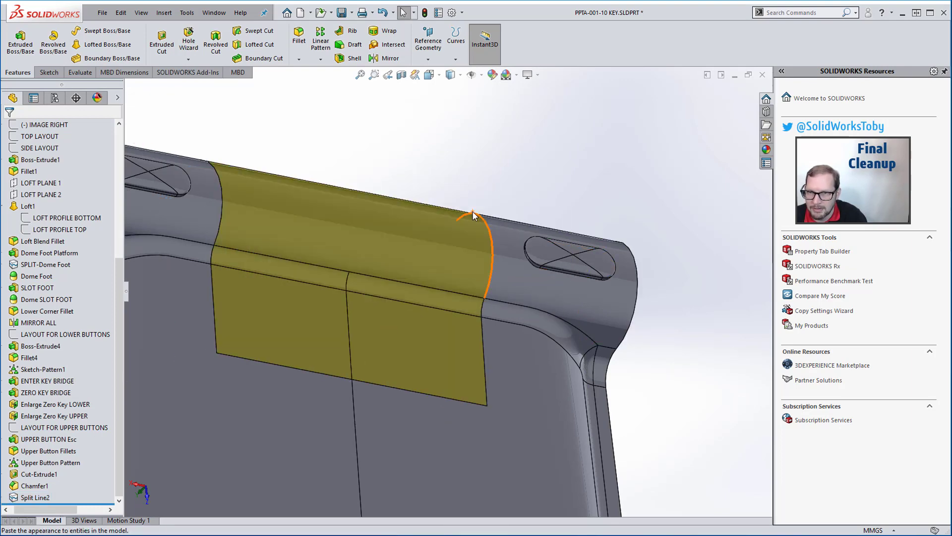
# Step: Apply a red appearance to the first key's top face in the fourth row and a green one to the third key's
pyautogui.scroll(5, 372, 169)
pyautogui.moveTo(401, 223); pyautogui.dragTo(400, 276, button='middle')
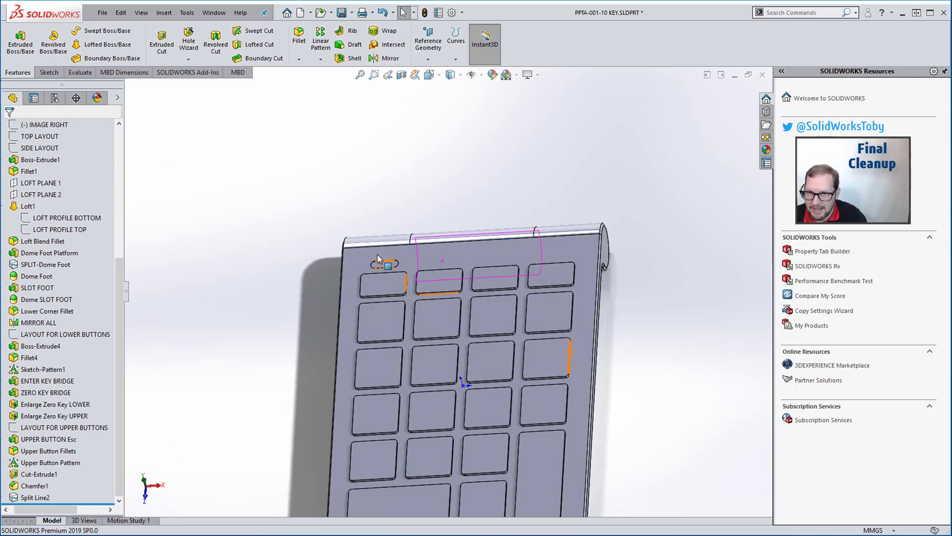
pyautogui.scroll(4, 399, 277)
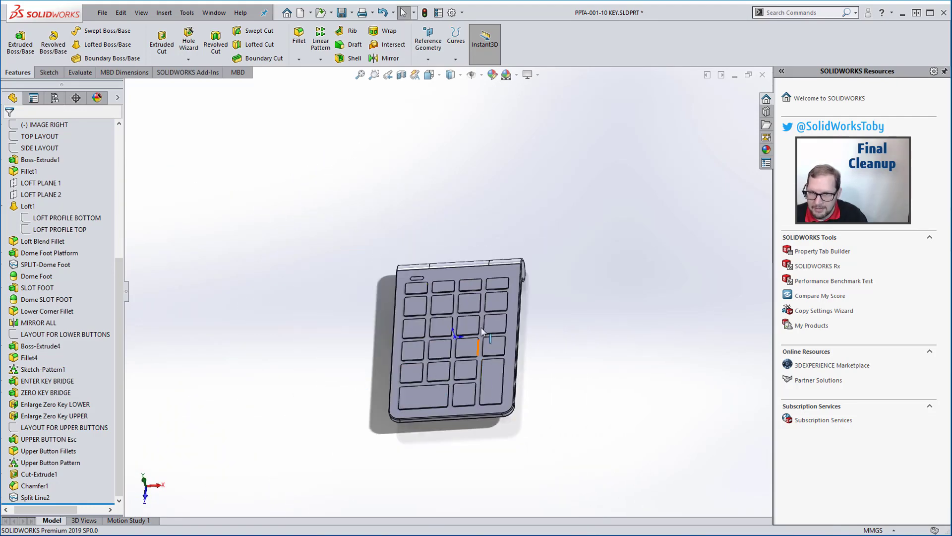
pyautogui.scroll(-3, 488, 360)
pyautogui.scroll(-1, 490, 363)
pyautogui.middleClick(359, 309)
pyautogui.moveTo(359, 308); pyautogui.dragTo(336, 293, button='middle')
pyautogui.scroll(-2, 321, 290)
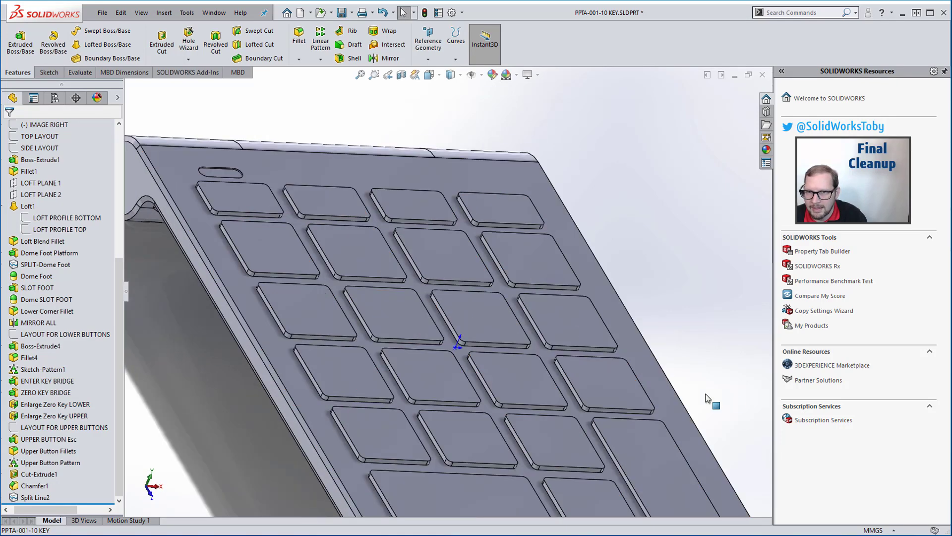
pyautogui.scroll(2, 365, 419)
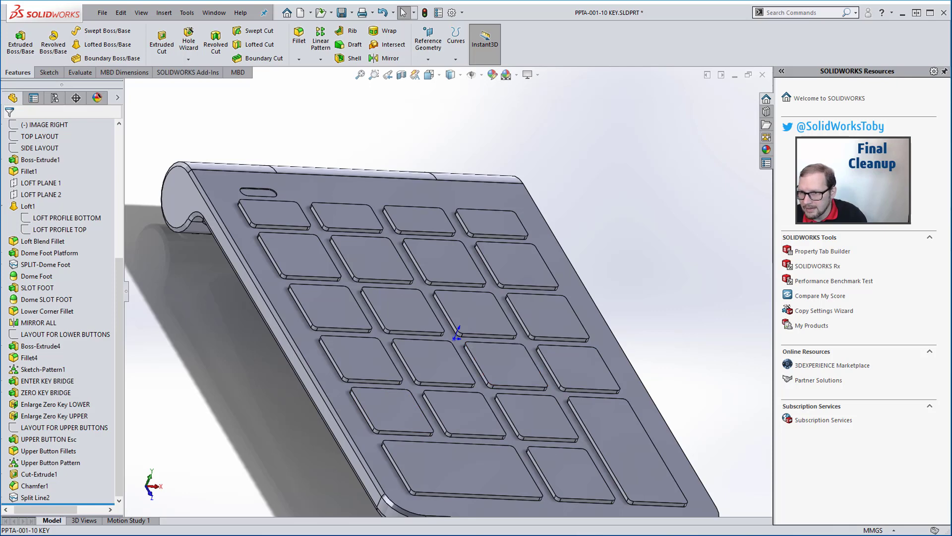
pyautogui.moveTo(772, 341); pyautogui.dragTo(374, 365)
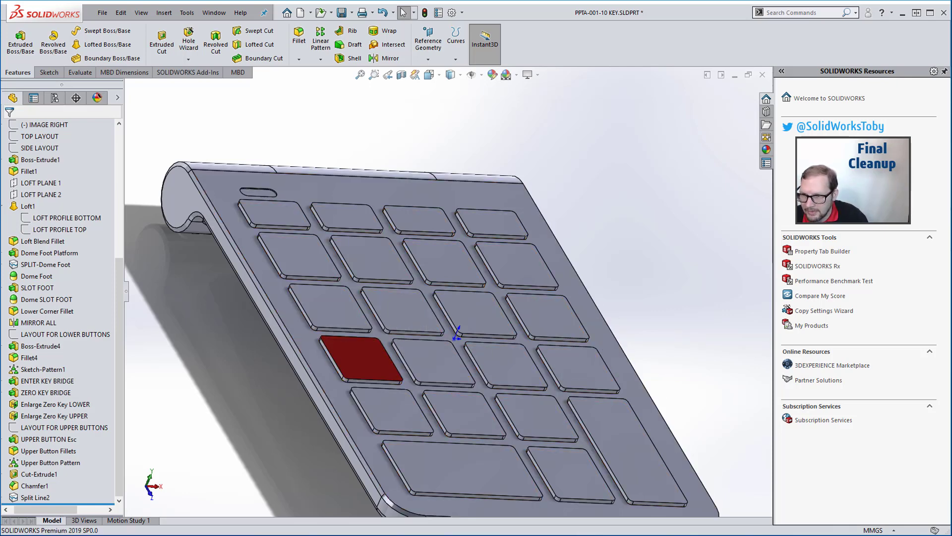
pyautogui.moveTo(772, 341); pyautogui.dragTo(508, 366)
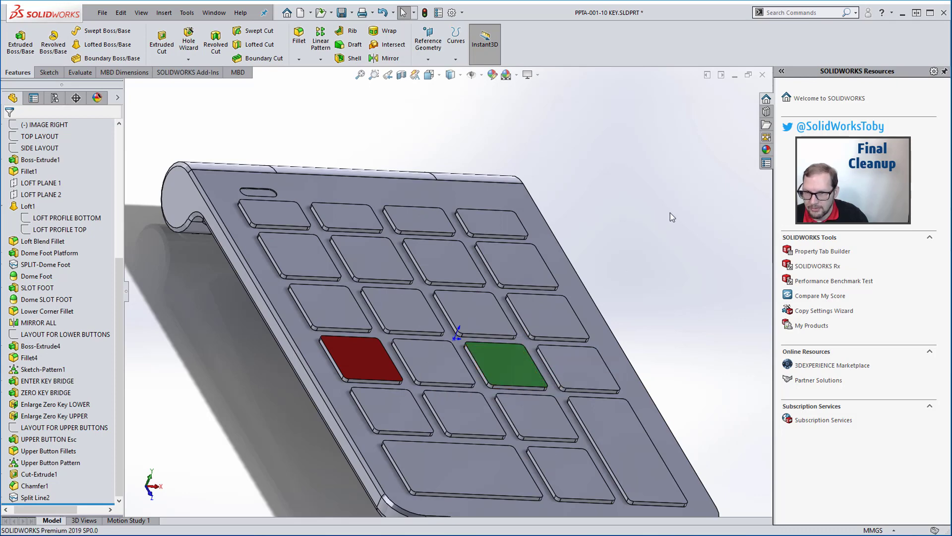
# Step: Show the whole keypad centred from above and save the part
pyautogui.press('z')
pyautogui.press('z')
pyautogui.moveTo(509, 330); pyautogui.dragTo(440, 384, button='middle')
pyautogui.press('z')
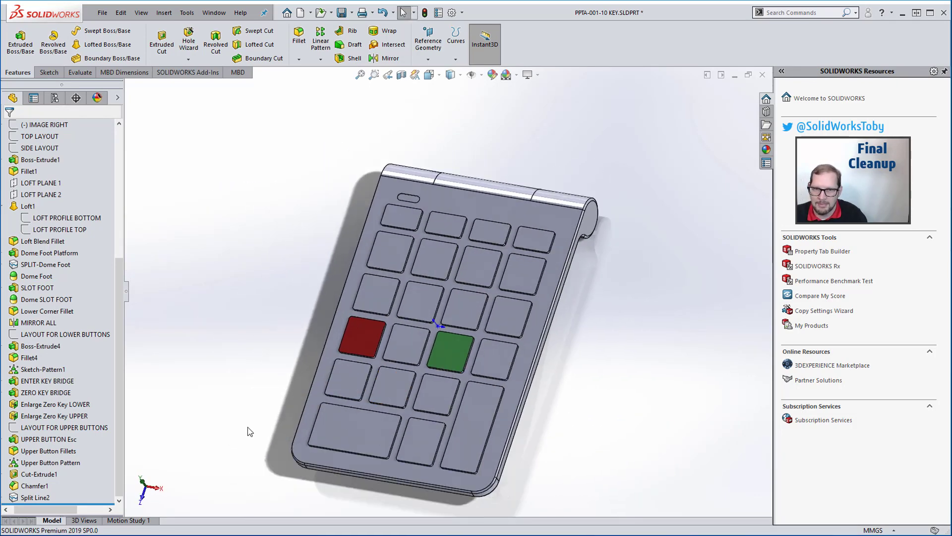
pyautogui.keyDown('ctrl'); pyautogui.moveTo(464, 436); pyautogui.dragTo(462, 405, button='middle'); pyautogui.keyUp('ctrl')
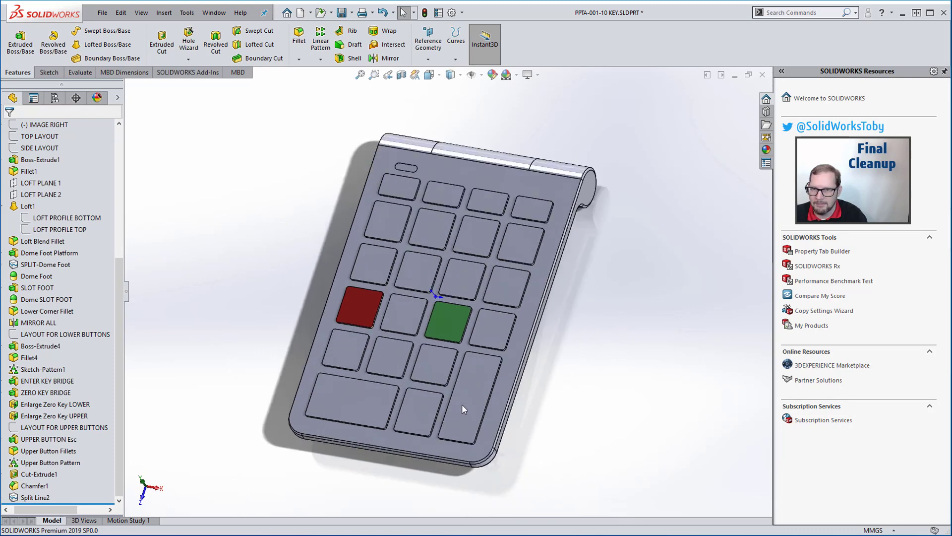
pyautogui.click(346, 15)
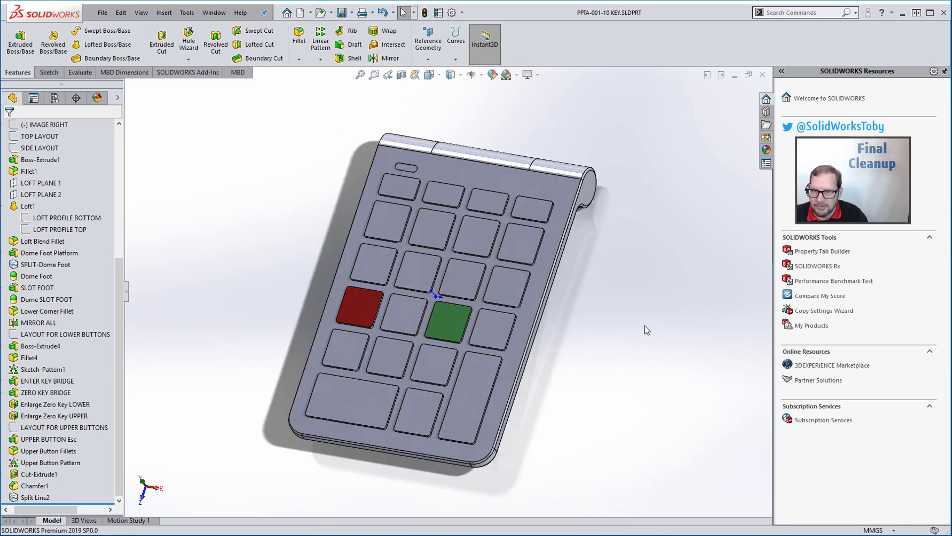